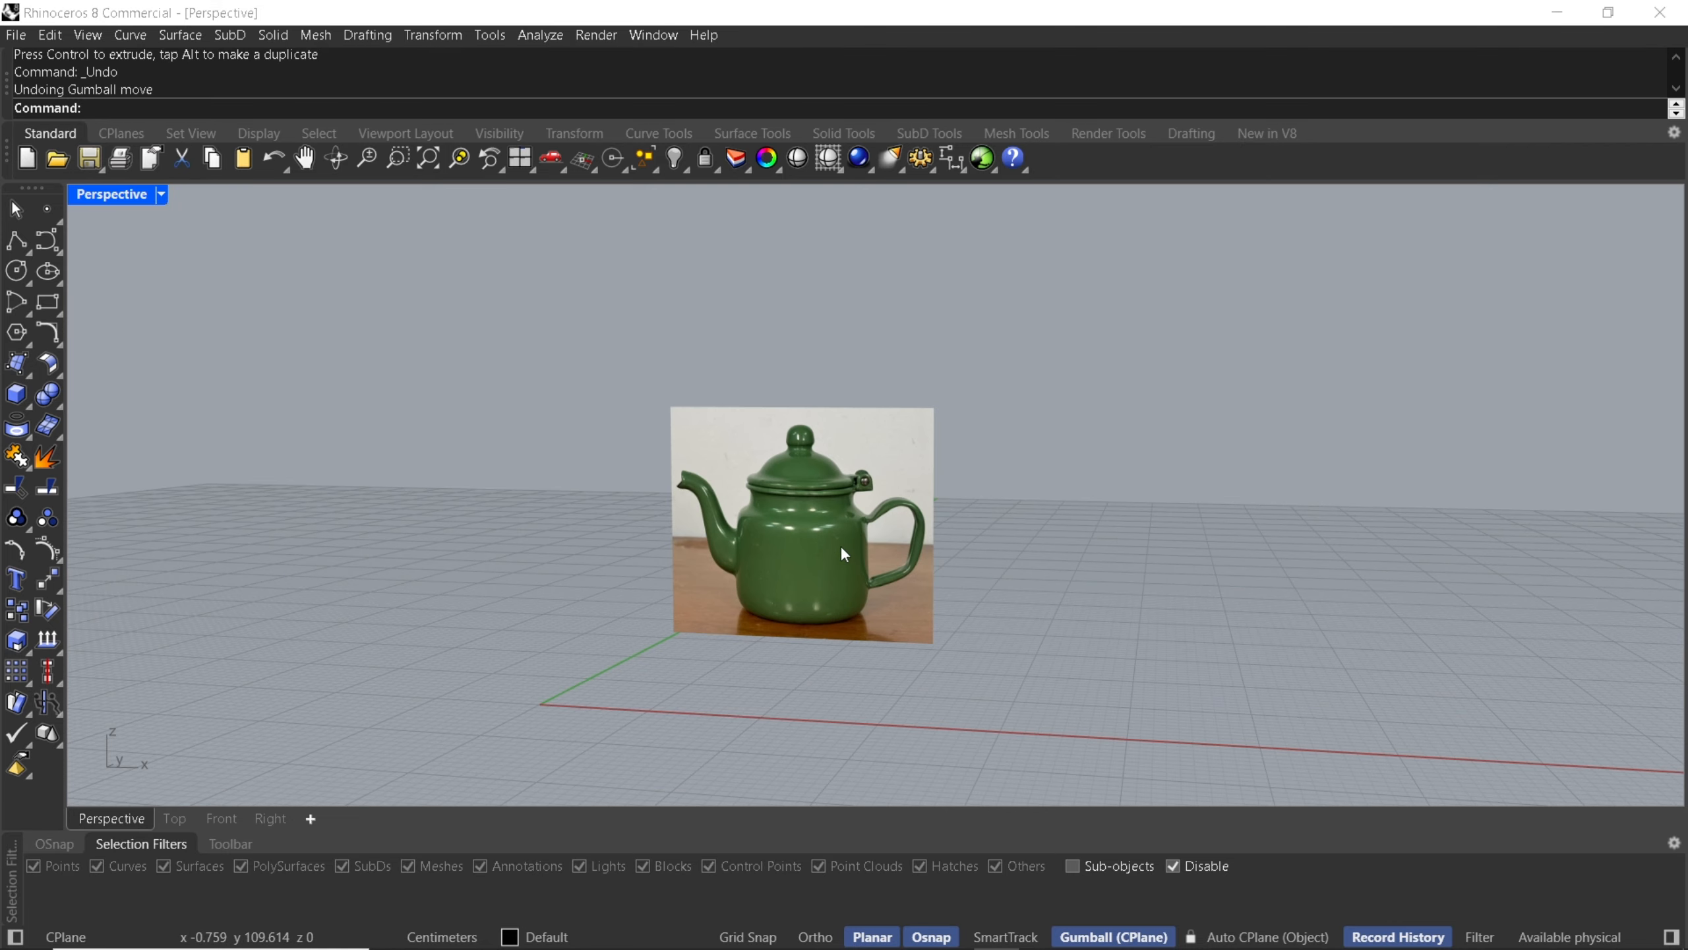
pyautogui.scroll(1, 817, 492)
# - Move the teapot reference image plane back behind the origin and lock it
pyautogui.moveTo(792, 484); pyautogui.dragTo(852, 502, button='right')
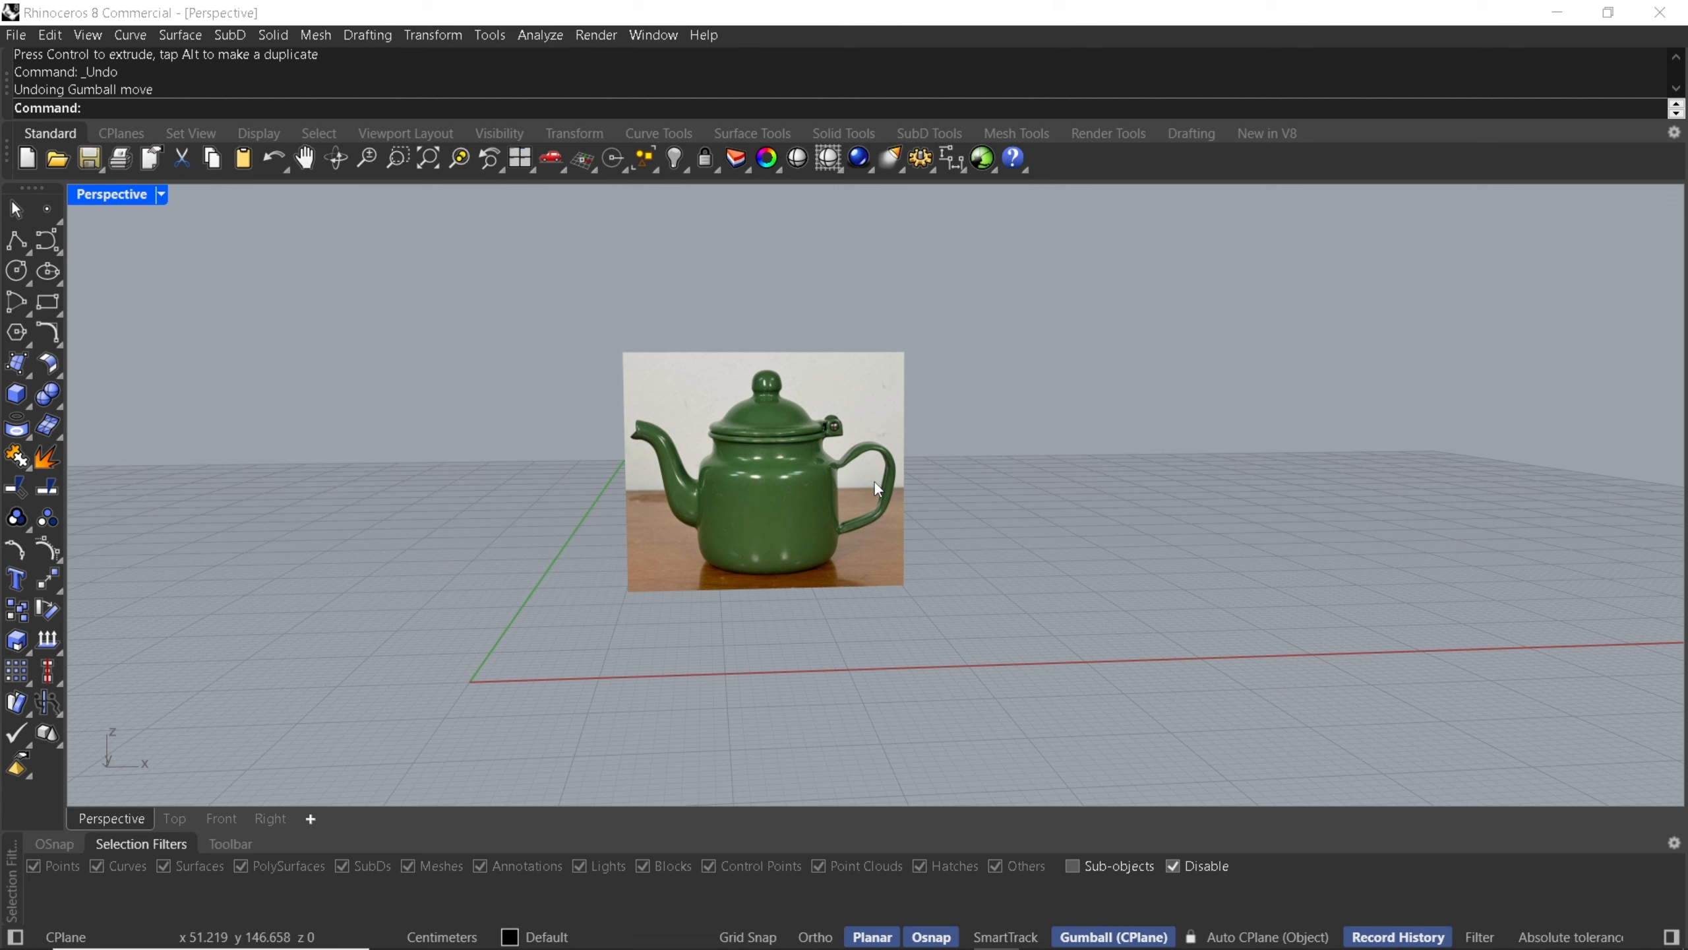
pyautogui.click(941, 135)
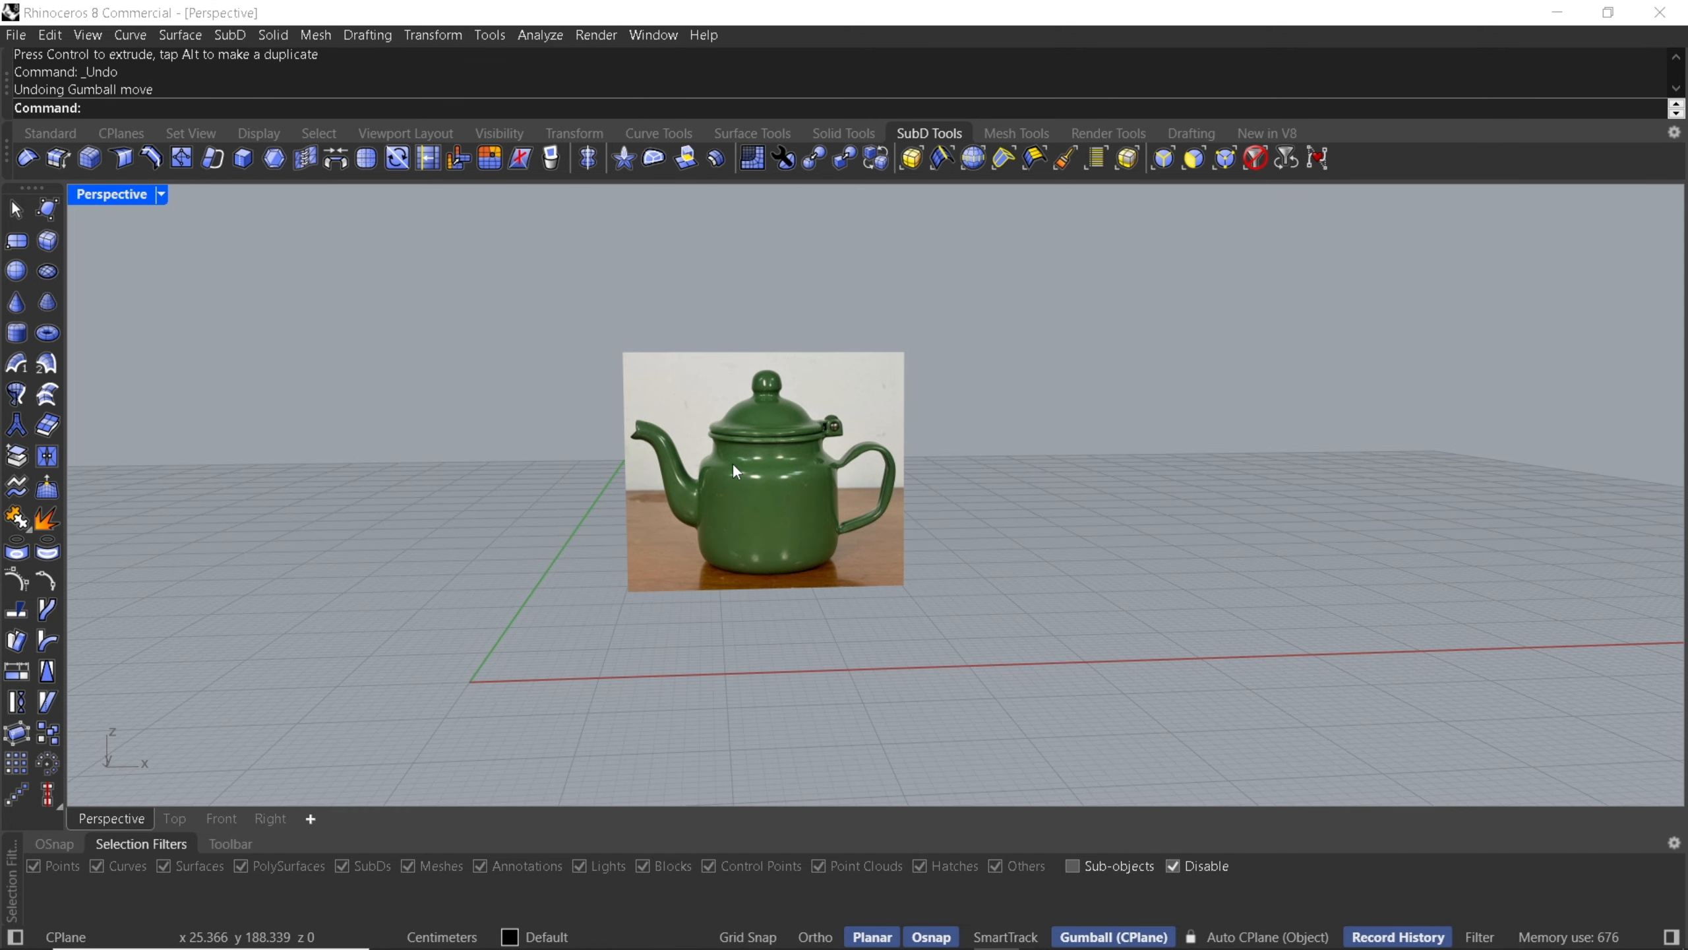
pyautogui.moveTo(732, 462)
pyautogui.mouseDown(button='right')
pyautogui.moveTo(775, 473)
pyautogui.moveTo(710, 465)
pyautogui.mouseUp(button='right')
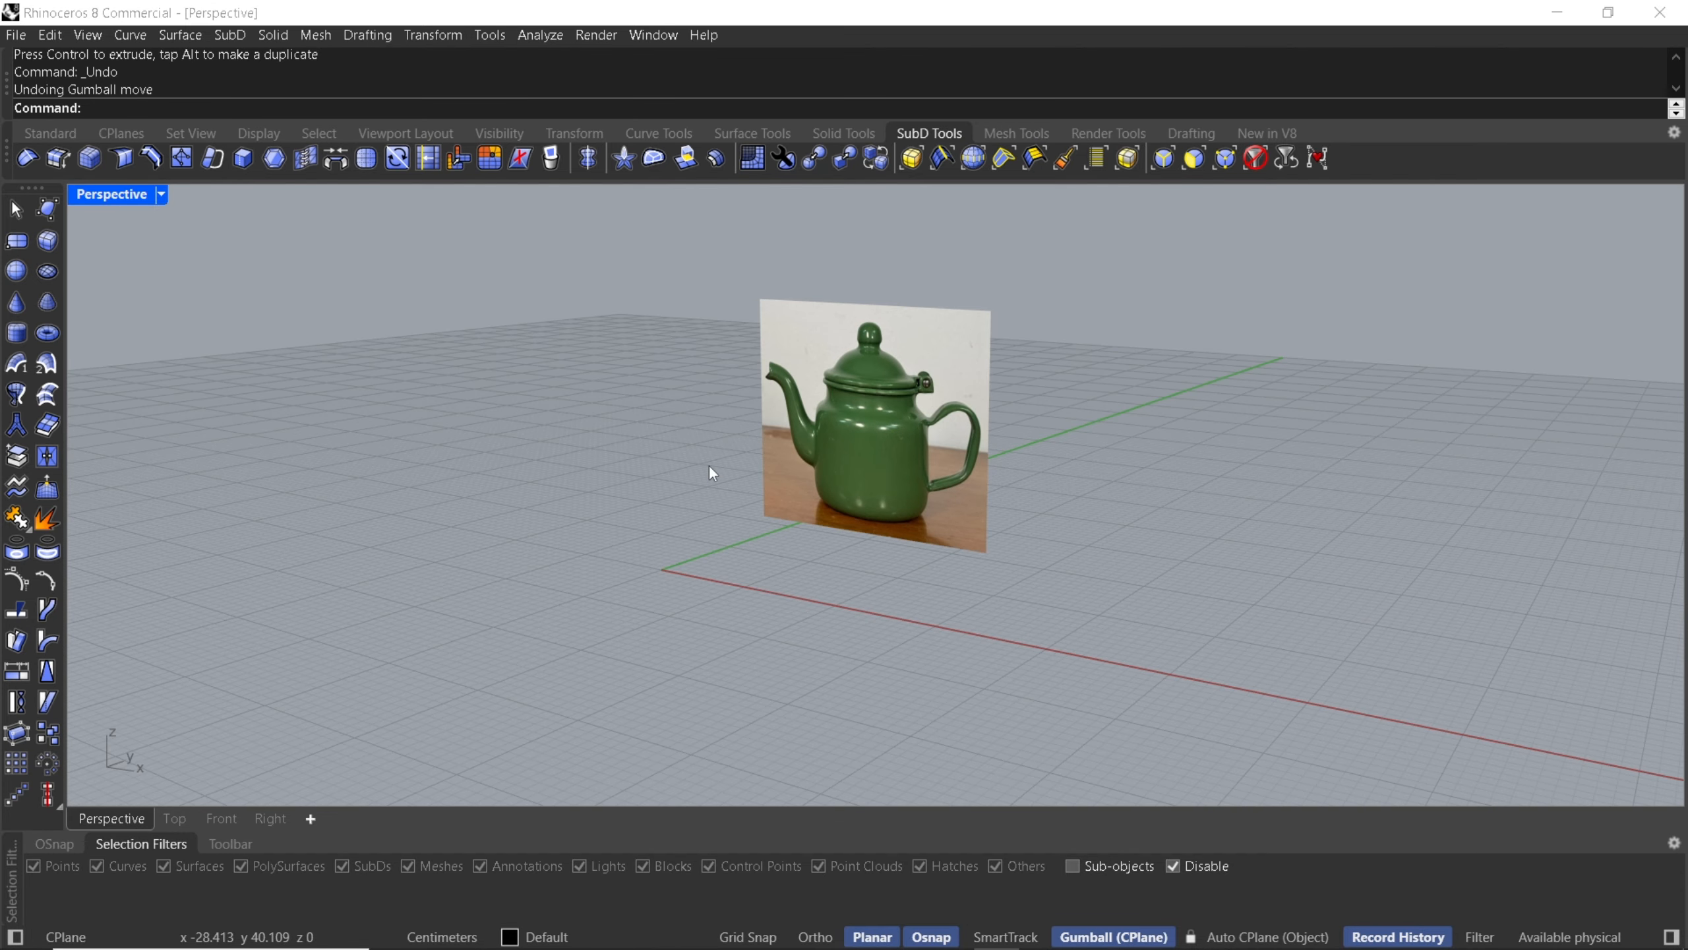
pyautogui.click(917, 485)
pyautogui.moveTo(919, 490); pyautogui.dragTo(839, 474, button='right')
pyautogui.moveTo(838, 474); pyautogui.dragTo(1081, 396)
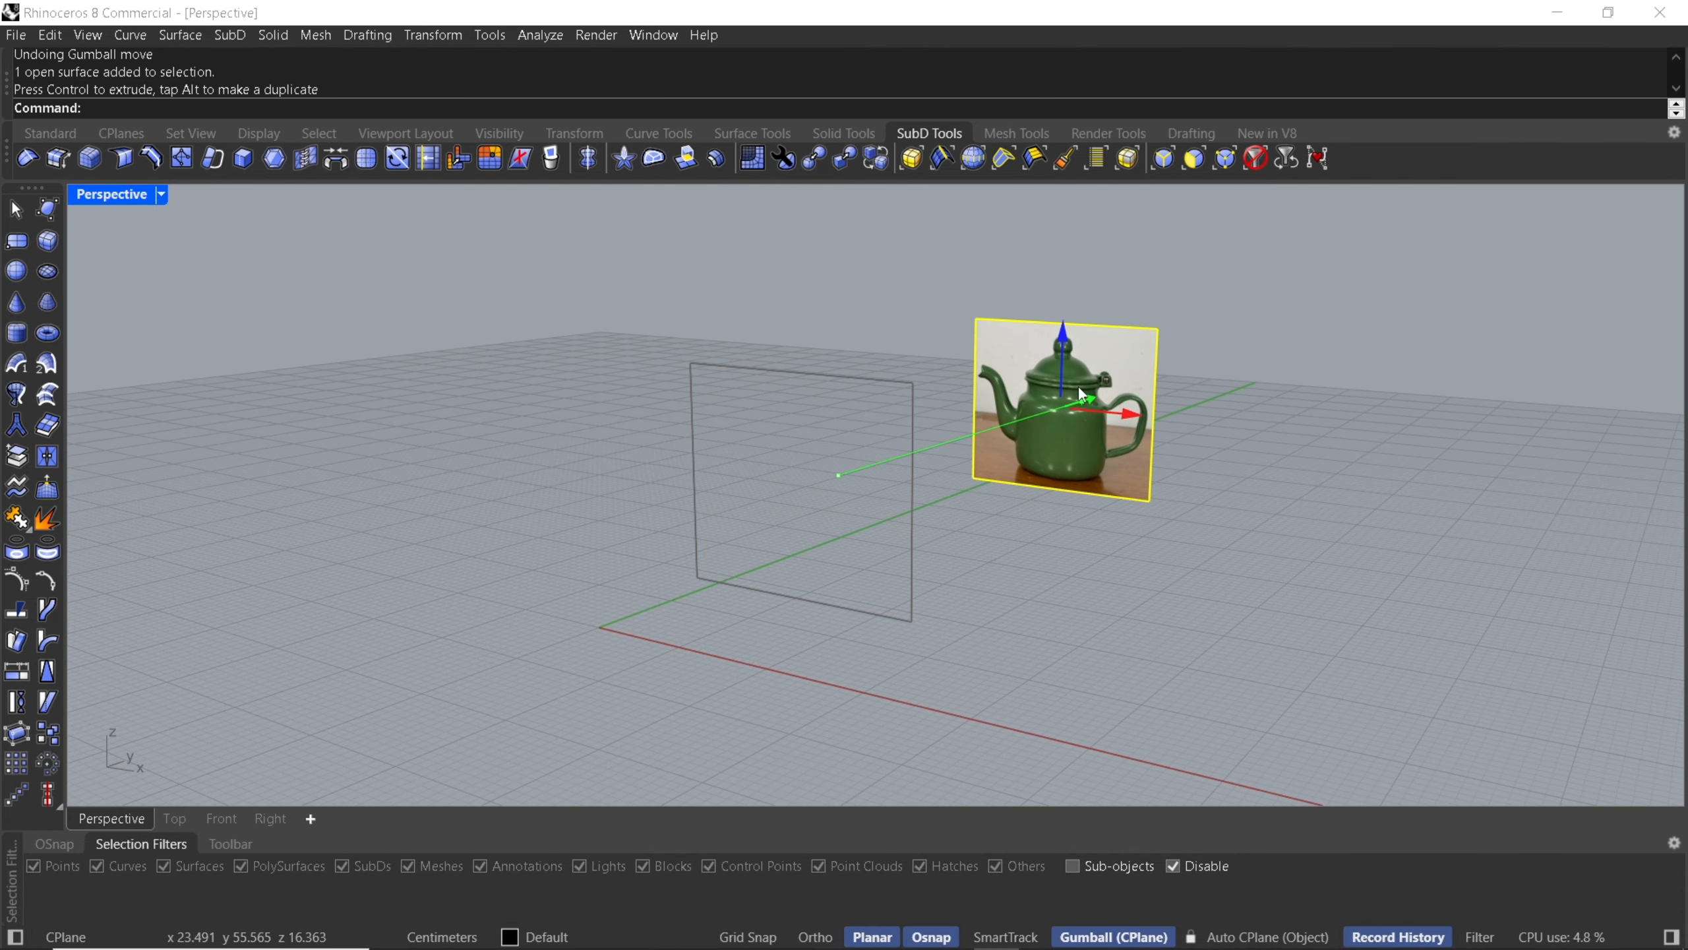
pyautogui.hotkey('ctrl', 'l')
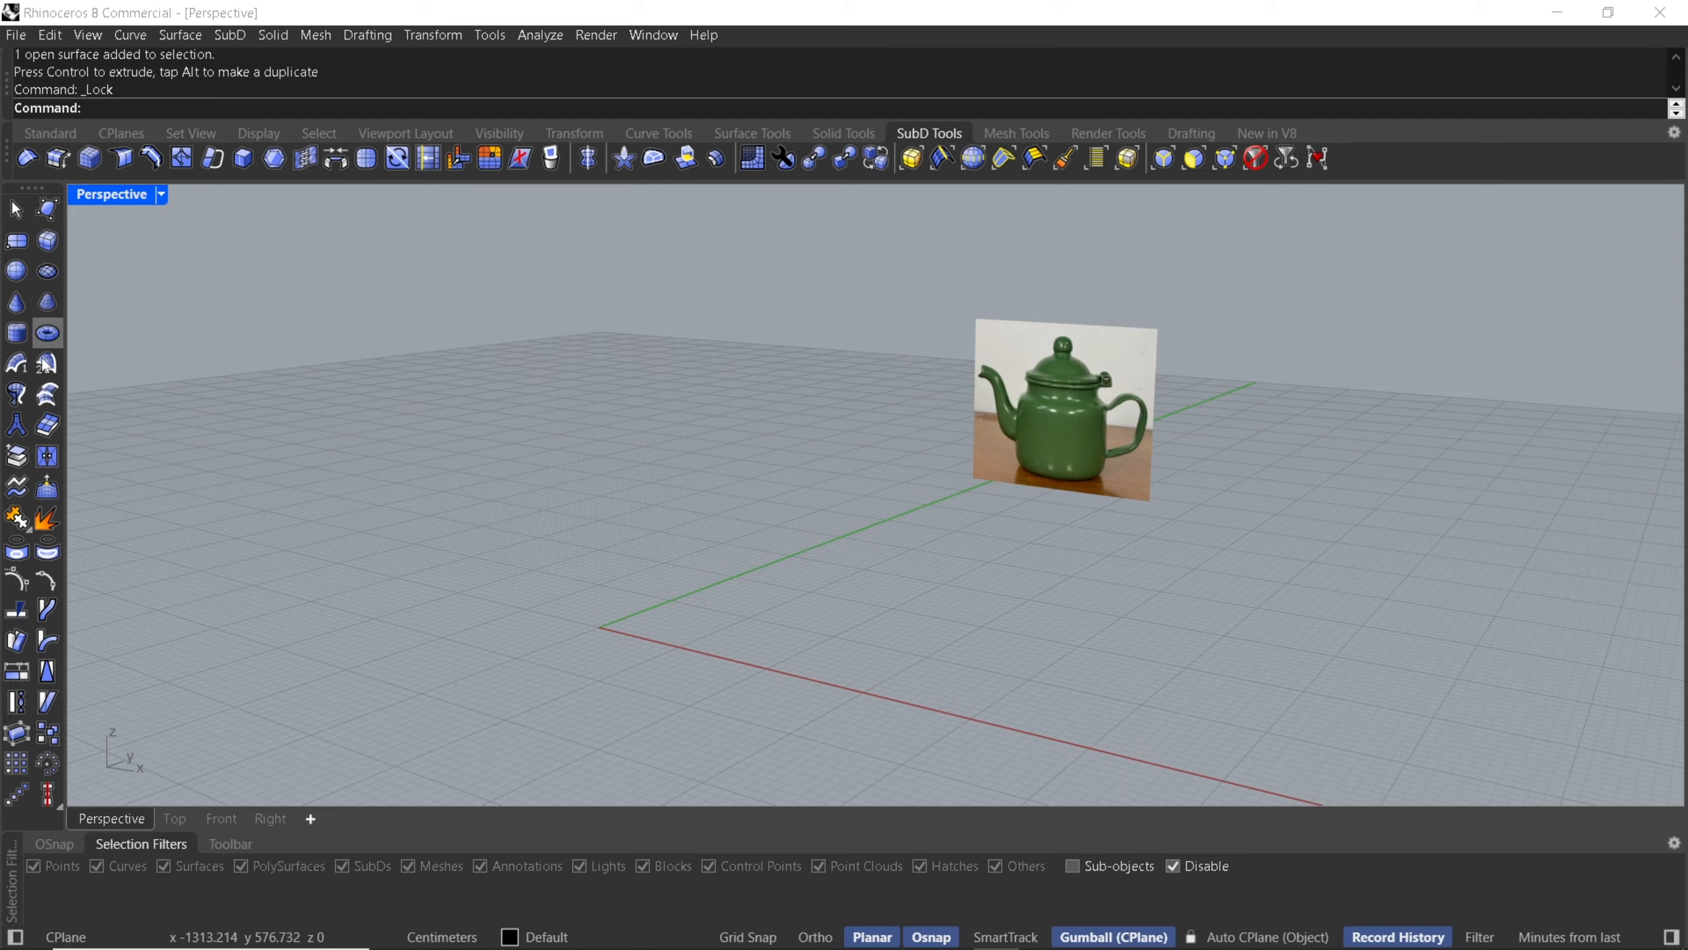
# - Create a SubD cylinder with 12 around faces centered at the origin, roughly matching the teapot body
pyautogui.click(16, 333)
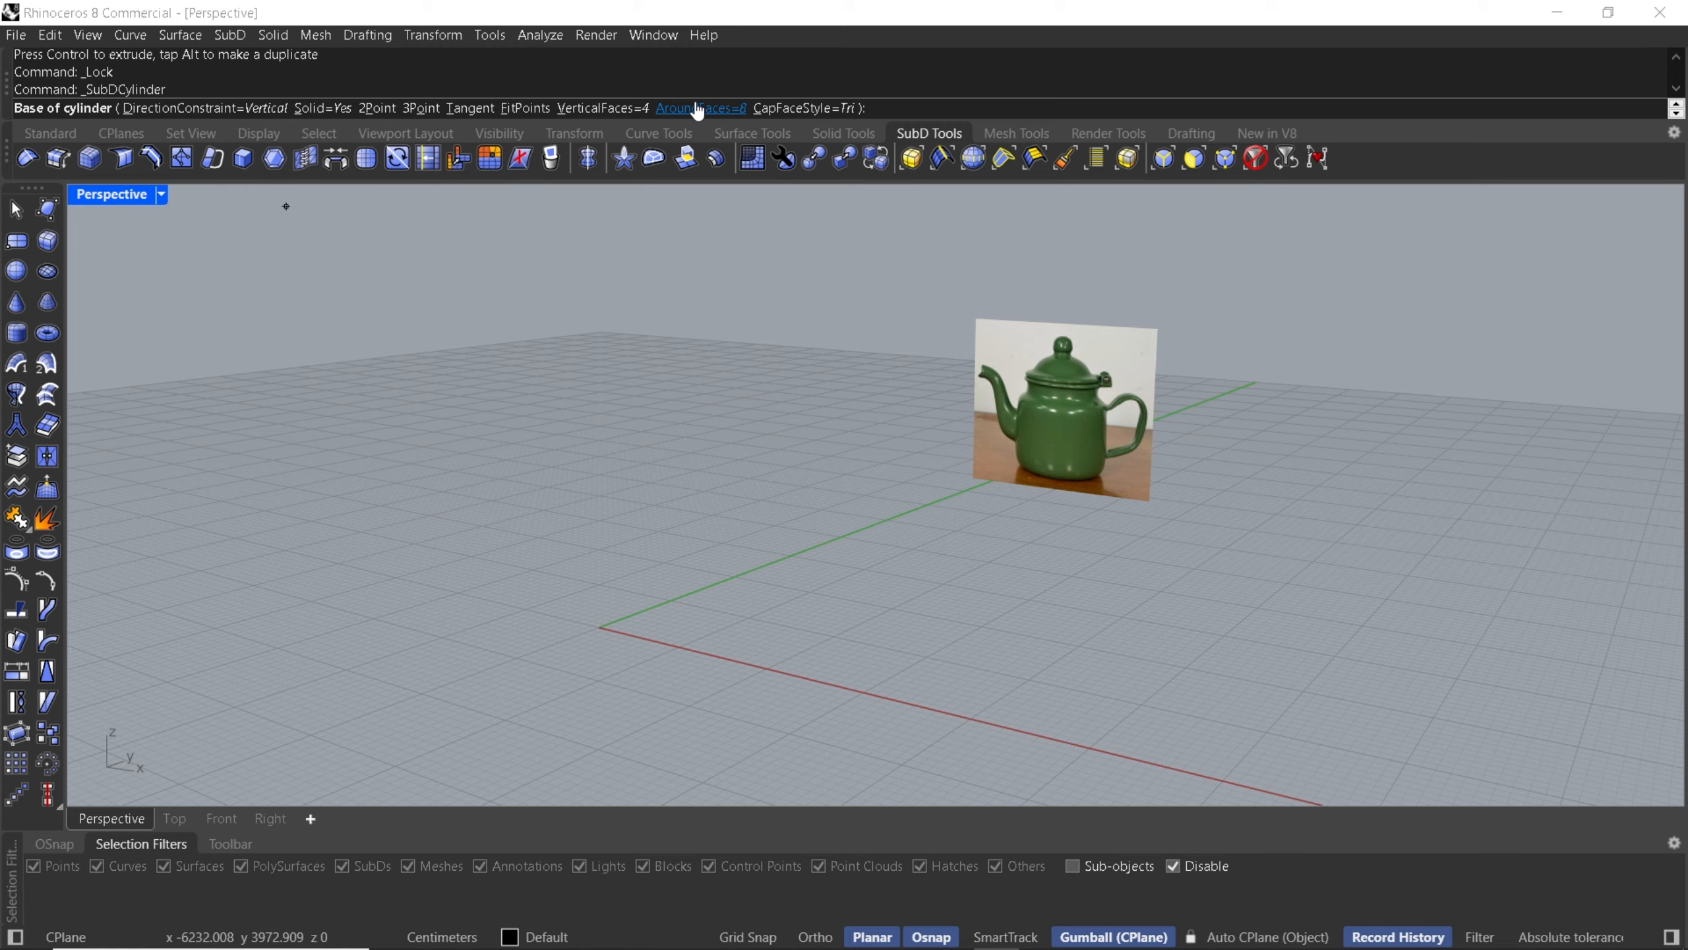
pyautogui.click(697, 108)
pyautogui.write('12')
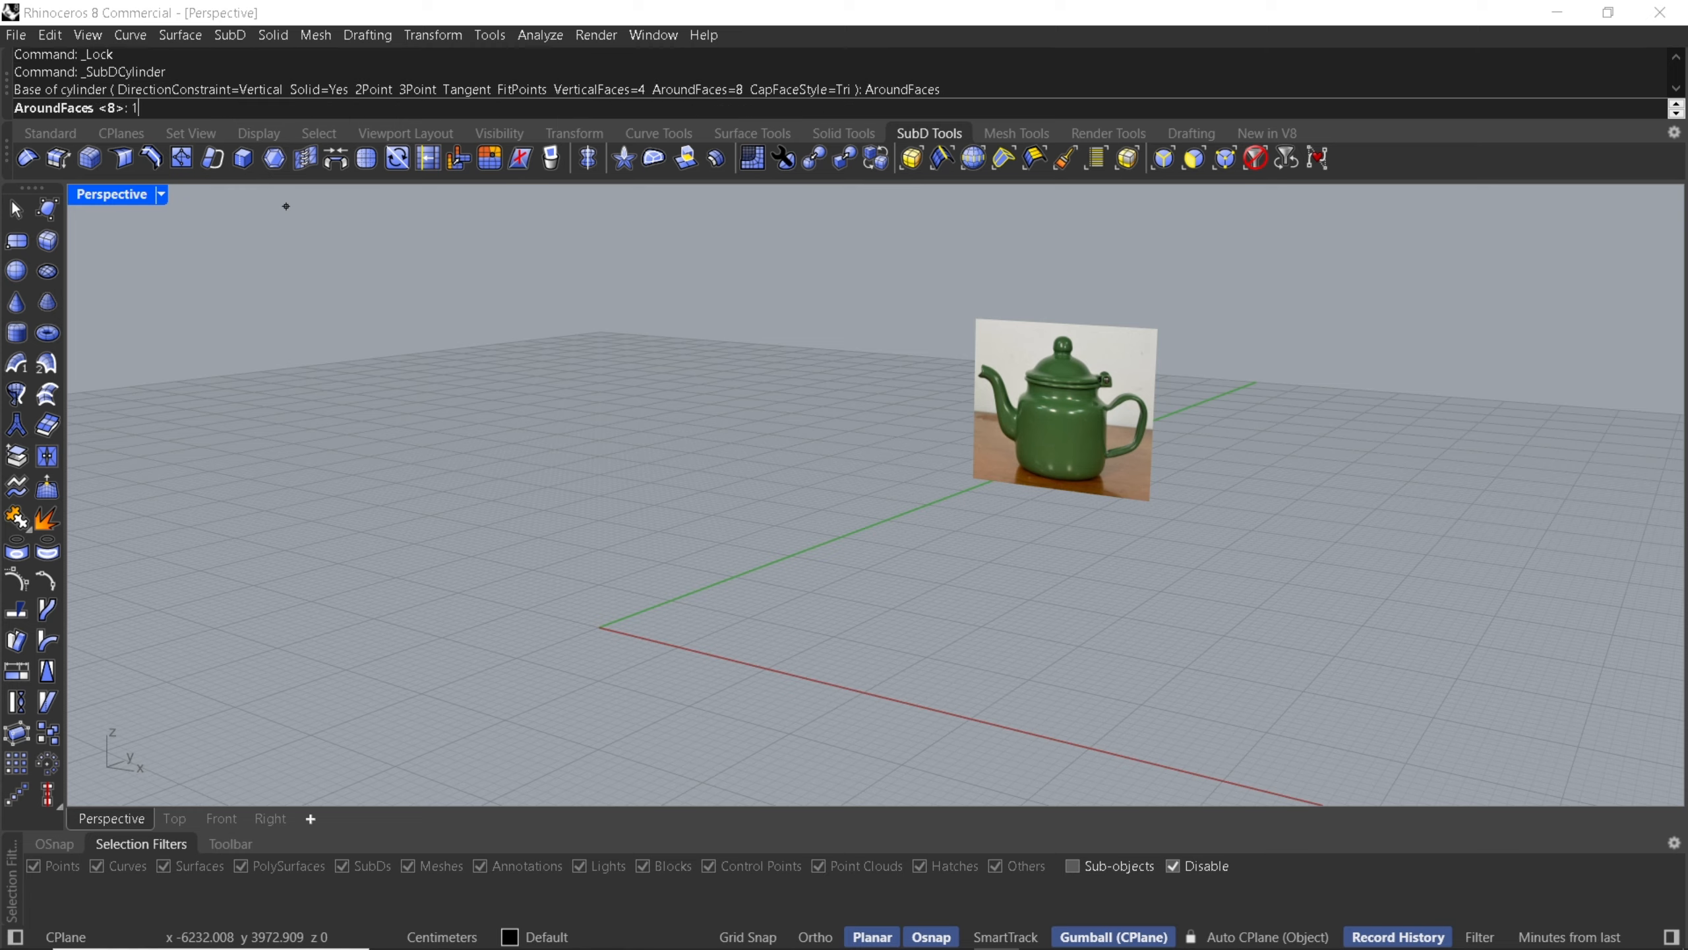
pyautogui.press('Return')
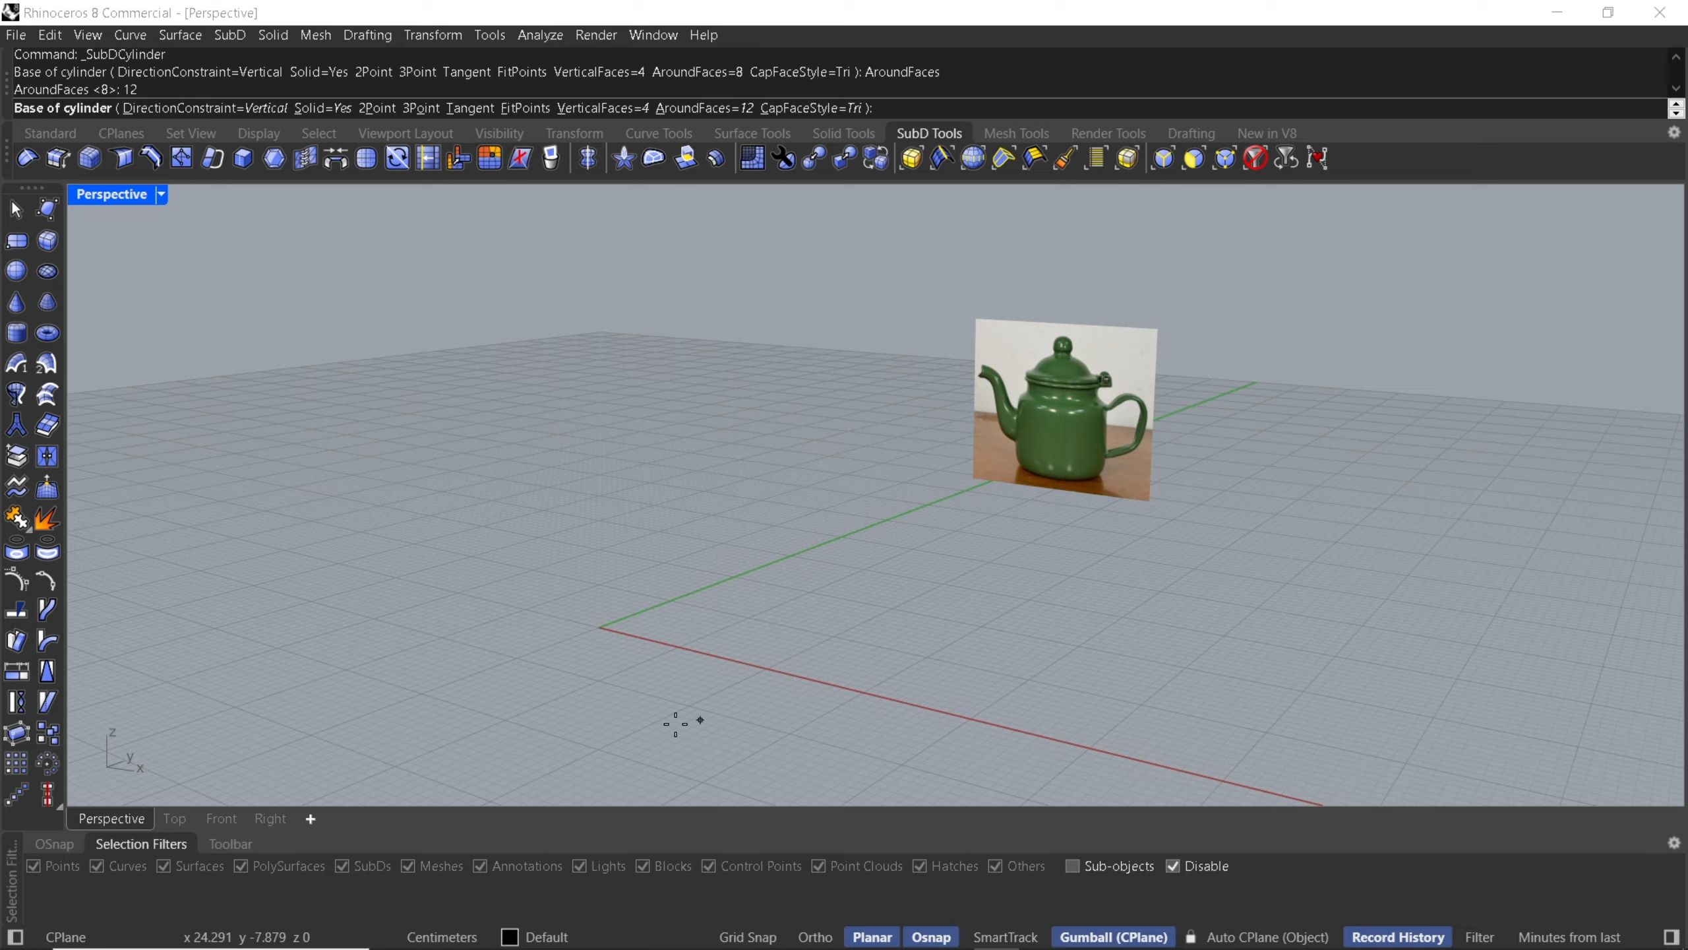
pyautogui.click(777, 660)
pyautogui.click(879, 655)
pyautogui.click(858, 573)
pyautogui.moveTo(859, 576); pyautogui.dragTo(849, 596, button='right')
pyautogui.moveTo(734, 627); pyautogui.dragTo(451, 667, button='right')
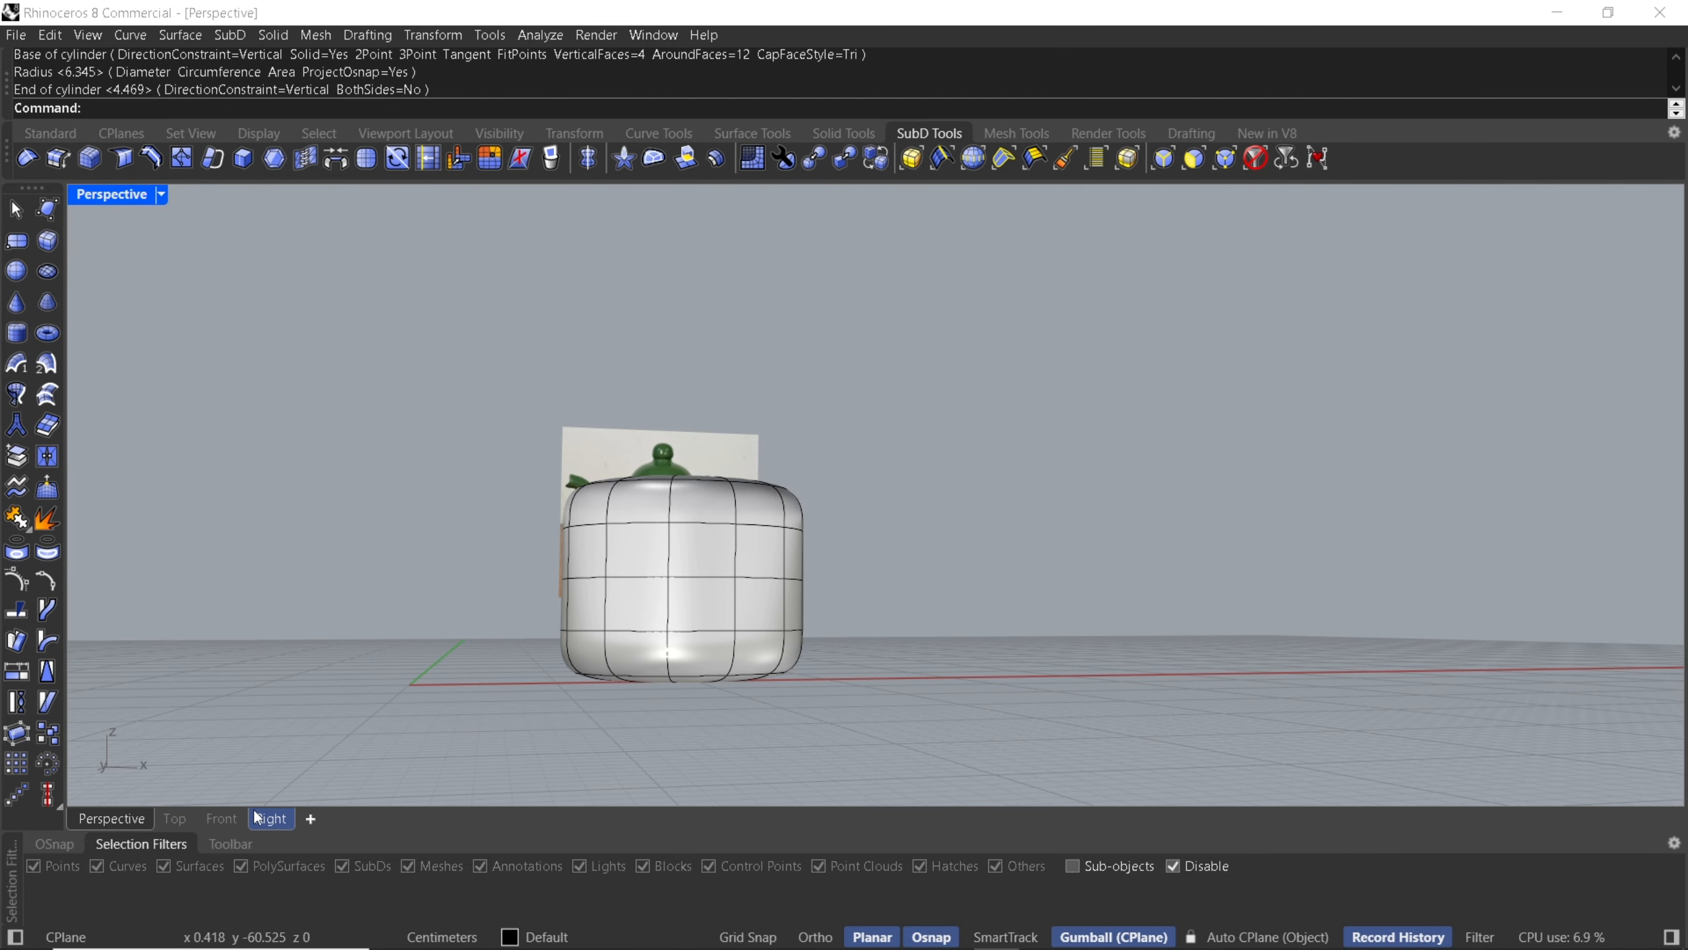
# - In the Front view, scale and position the SubD cylinder to match the teapot body in the reference image
pyautogui.click(222, 817)
pyautogui.moveTo(437, 445); pyautogui.dragTo(715, 671)
pyautogui.click(123, 195)
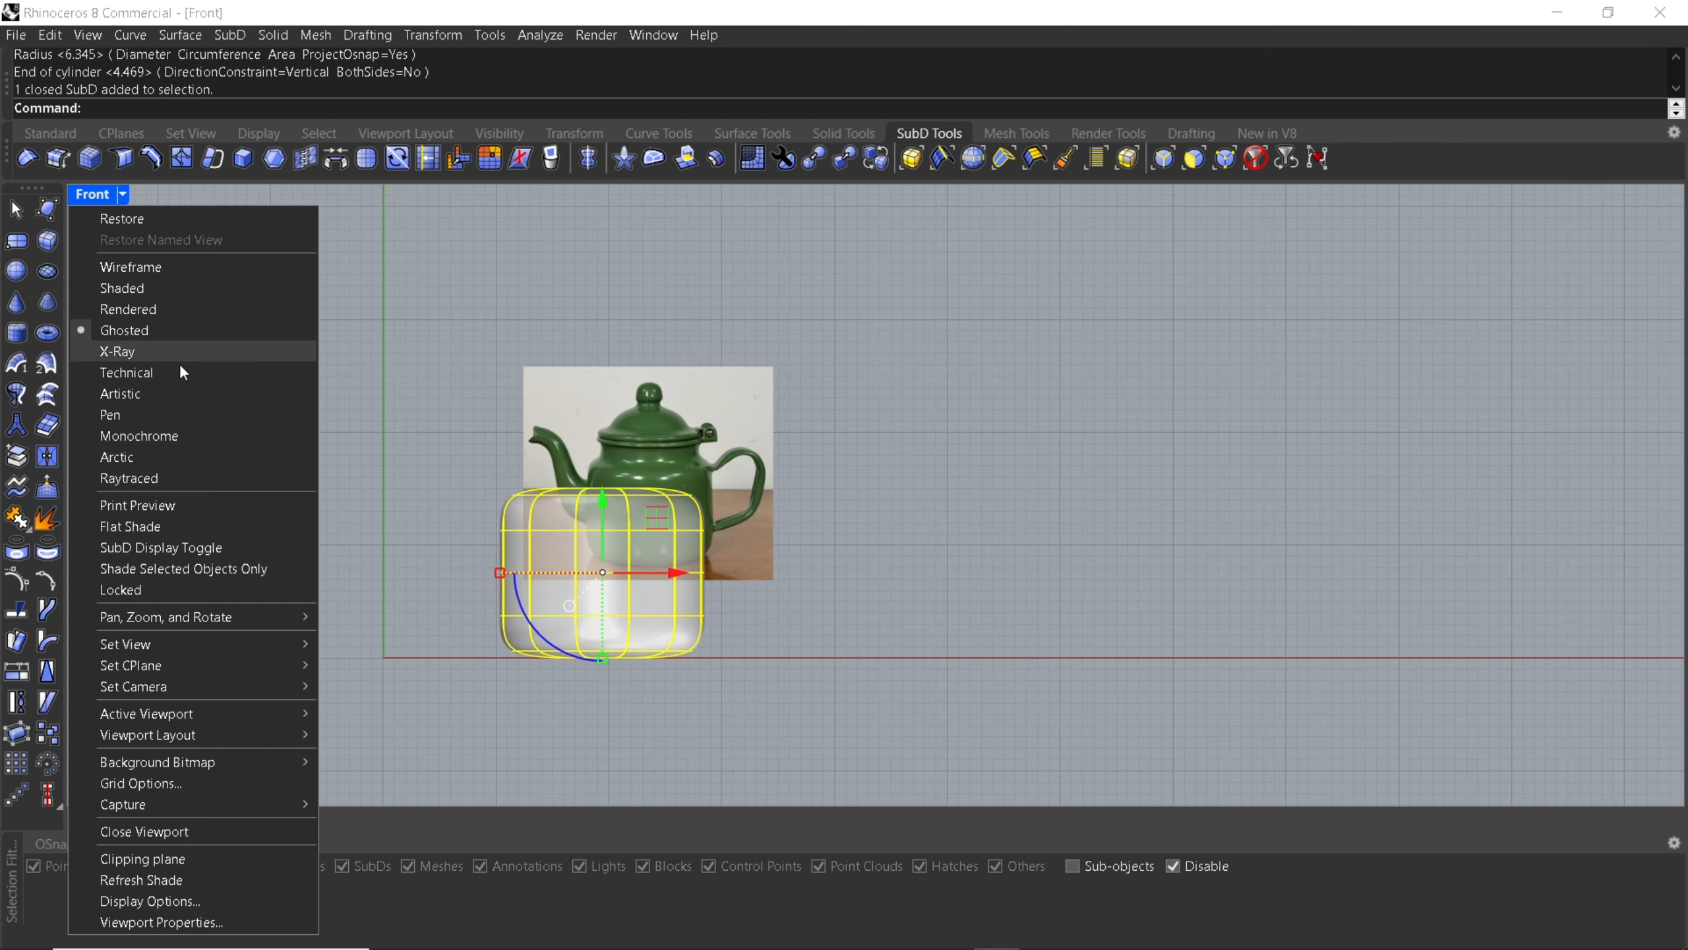
pyautogui.click(463, 484)
pyautogui.scroll(4, 515, 485)
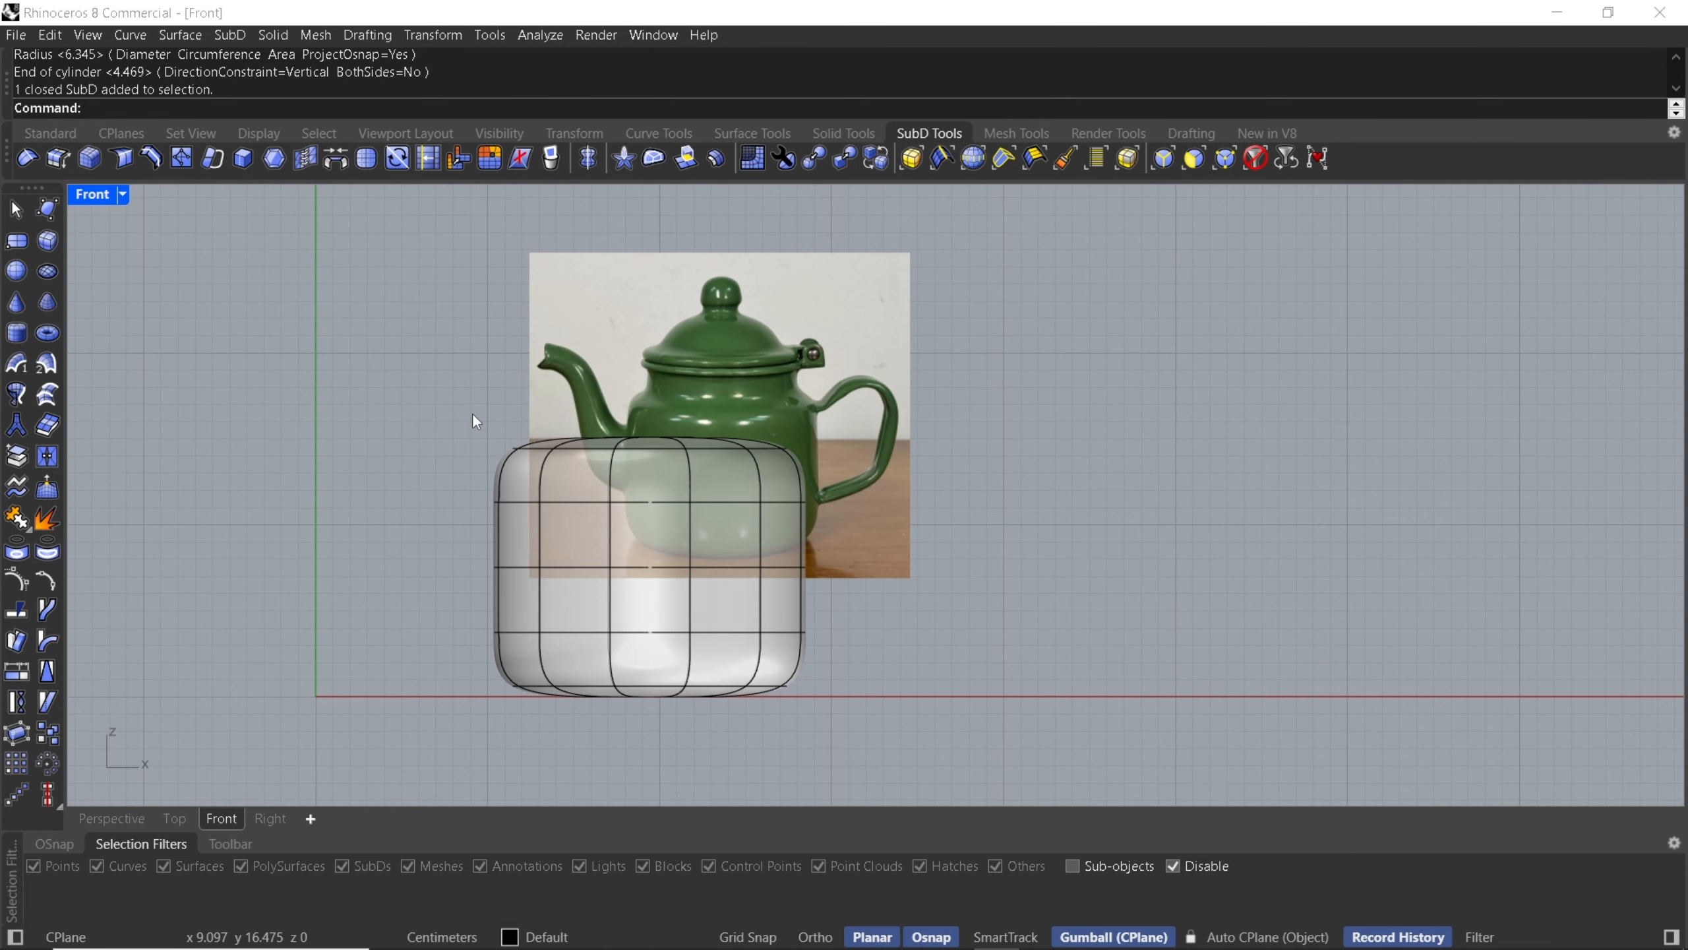
pyautogui.moveTo(476, 421); pyautogui.dragTo(881, 749)
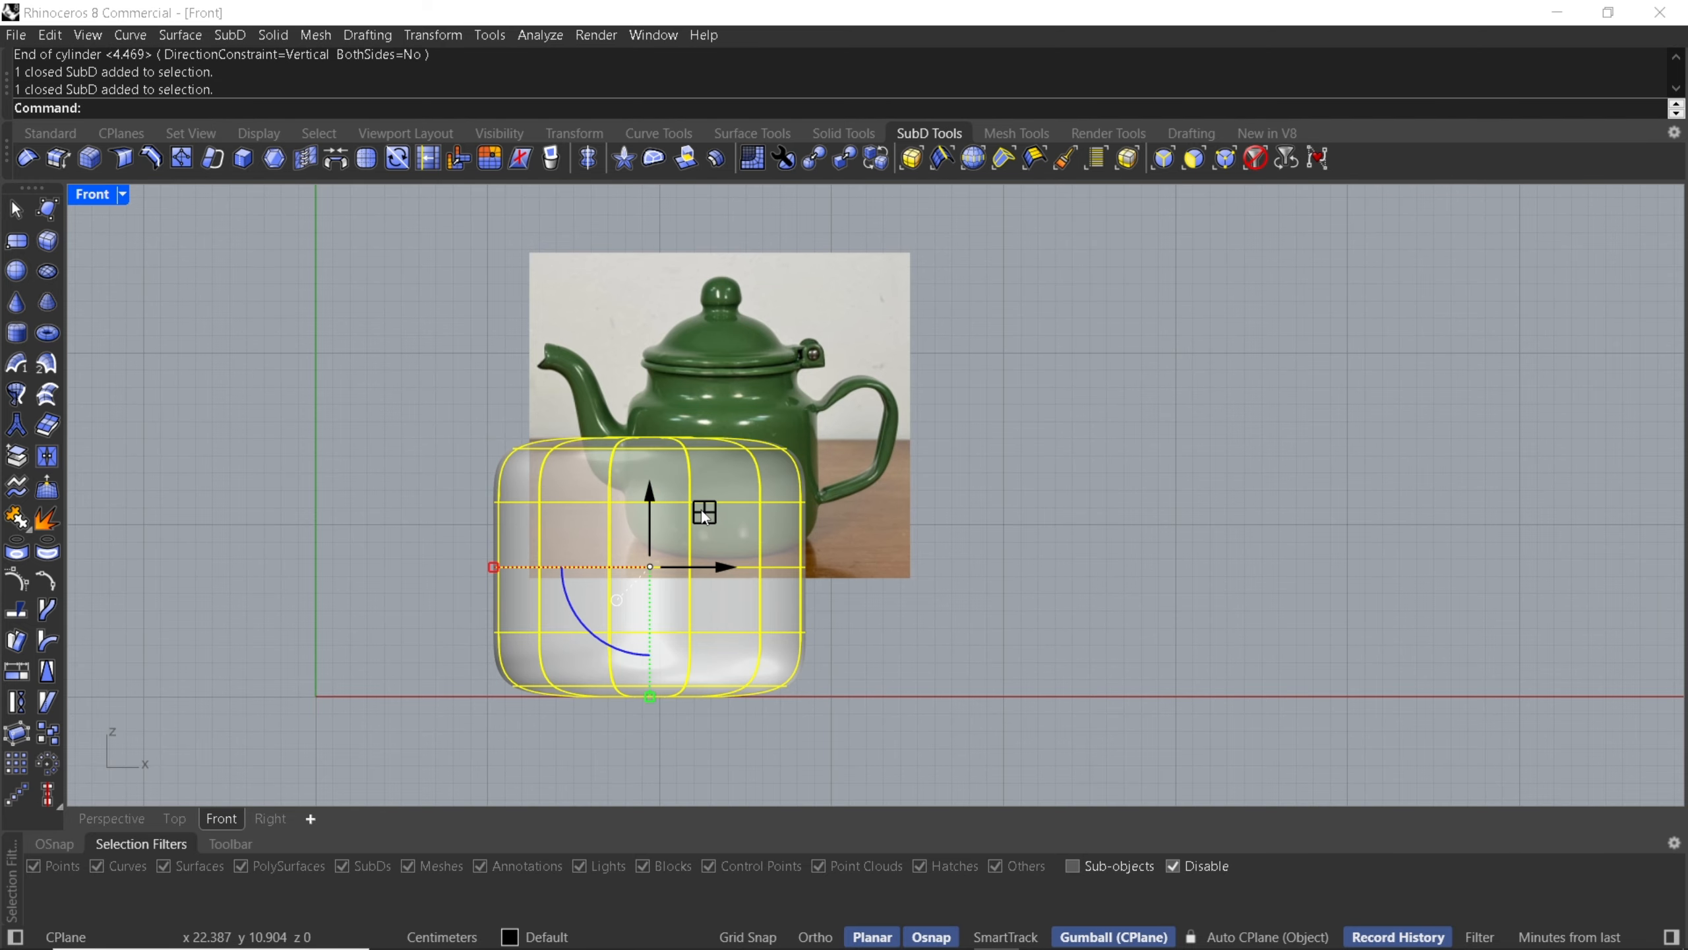
pyautogui.moveTo(702, 512); pyautogui.dragTo(766, 404)
pyautogui.scroll(4, 726, 564)
pyautogui.keyDown('shift'); pyautogui.moveTo(705, 601); pyautogui.dragTo(702, 519); pyautogui.keyUp('shift')
pyautogui.moveTo(760, 353)
pyautogui.mouseDown()
pyautogui.moveTo(784, 380)
pyautogui.moveTo(770, 378)
pyautogui.mouseUp()
pyautogui.scroll(8, 718, 562)
pyautogui.keyDown('shift'); pyautogui.moveTo(710, 520); pyautogui.dragTo(711, 530); pyautogui.keyUp('shift')
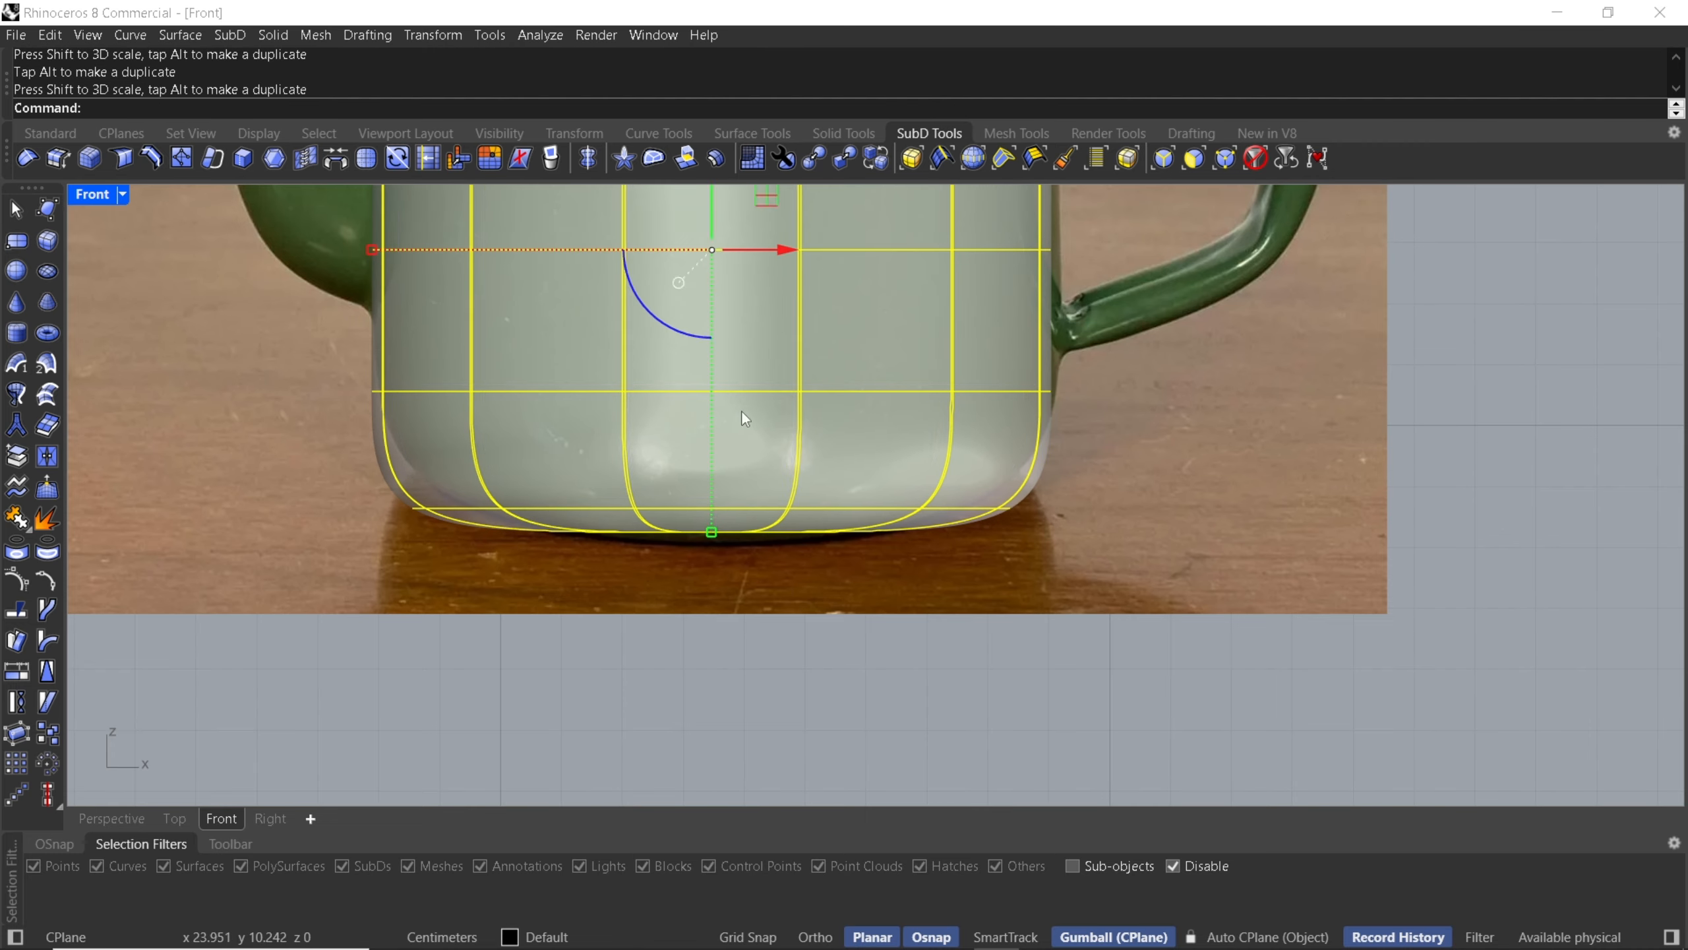
pyautogui.scroll(-8, 764, 525)
pyautogui.moveTo(811, 489); pyautogui.dragTo(816, 489)
pyautogui.scroll(-4, 745, 494)
pyautogui.click(1033, 556)
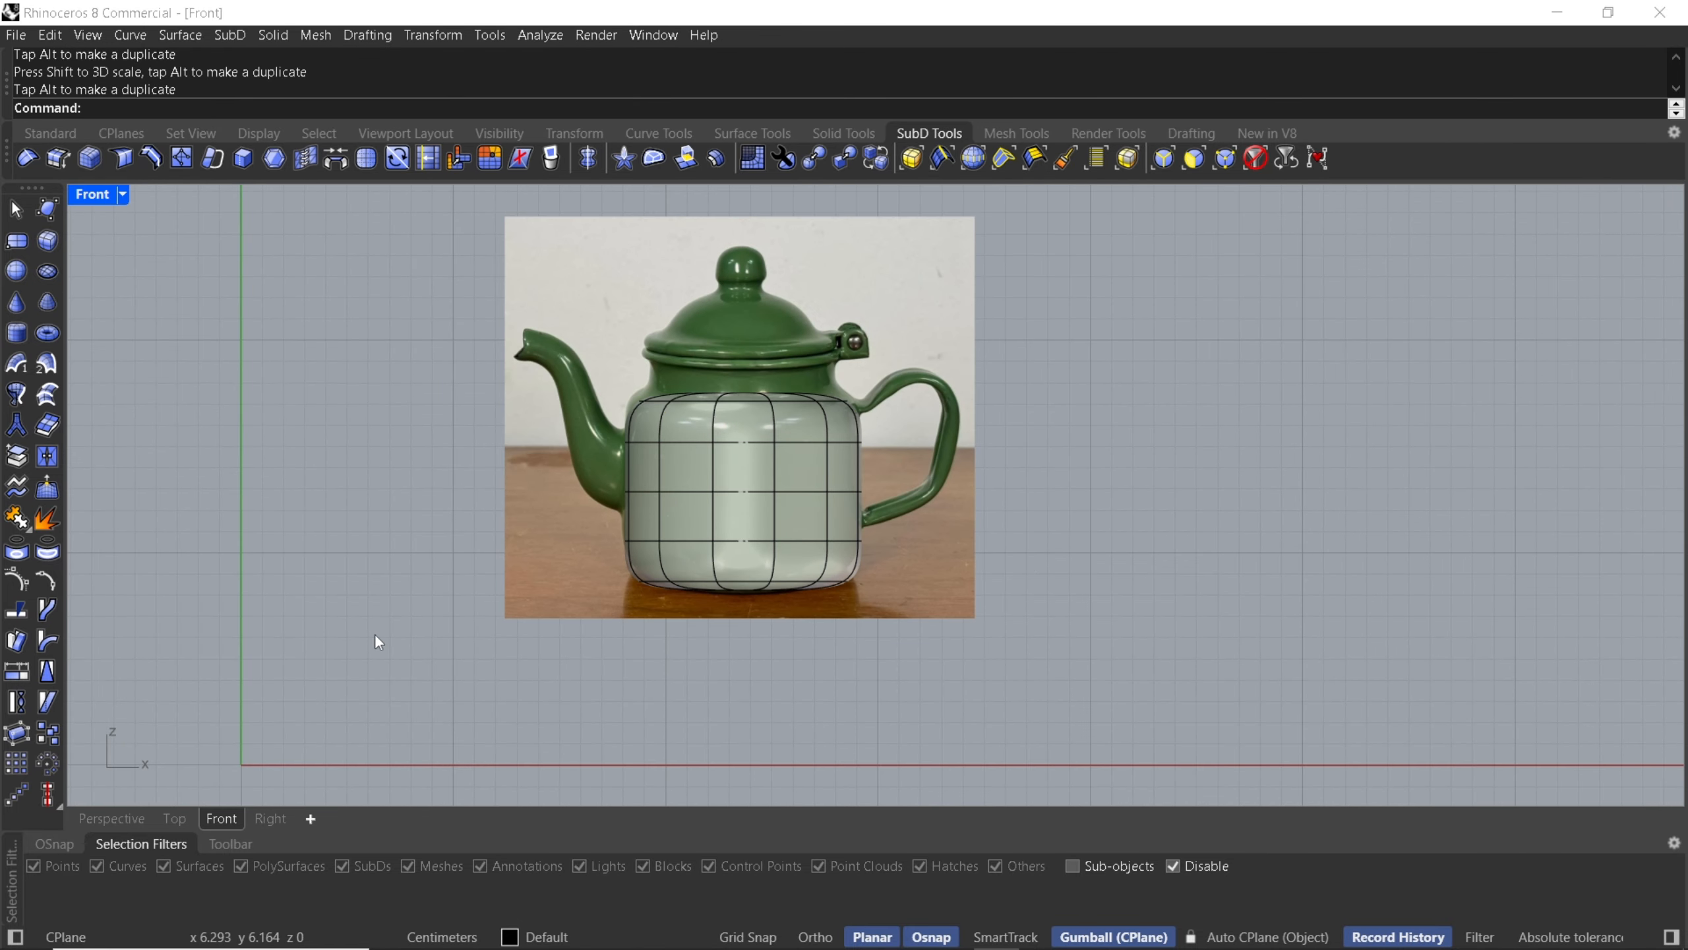
# - Enable sub-object selection in the selection filters and turn off the Disable option
pyautogui.click(131, 817)
pyautogui.moveTo(746, 501); pyautogui.dragTo(688, 553, button='right')
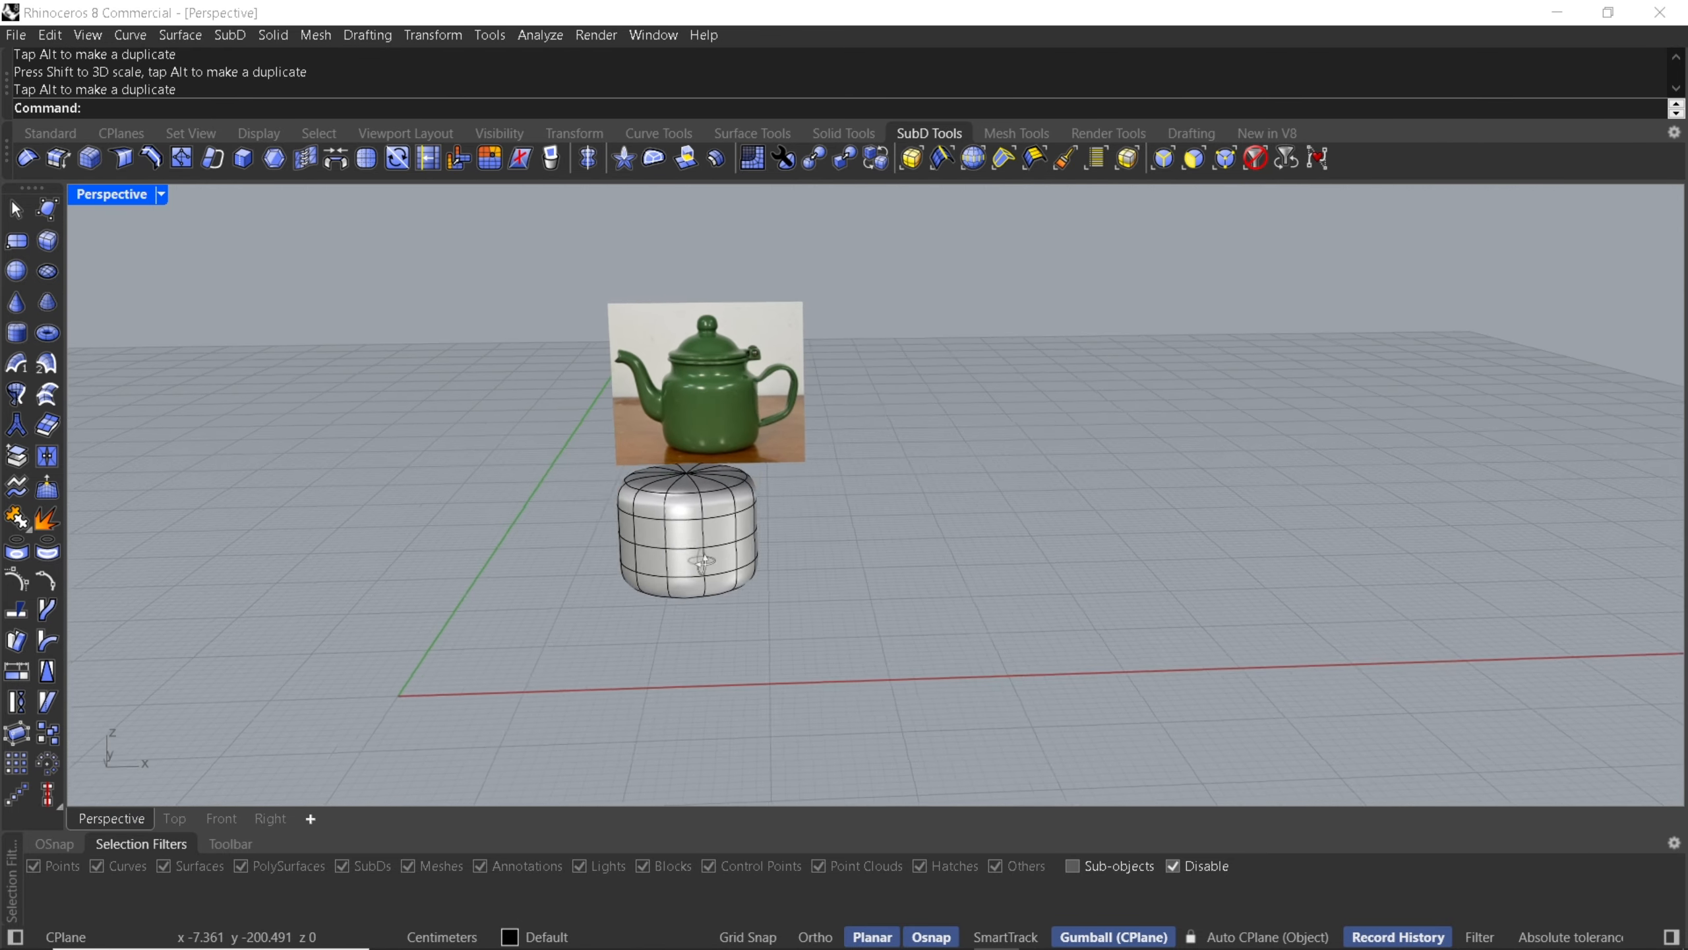
pyautogui.scroll(4, 697, 477)
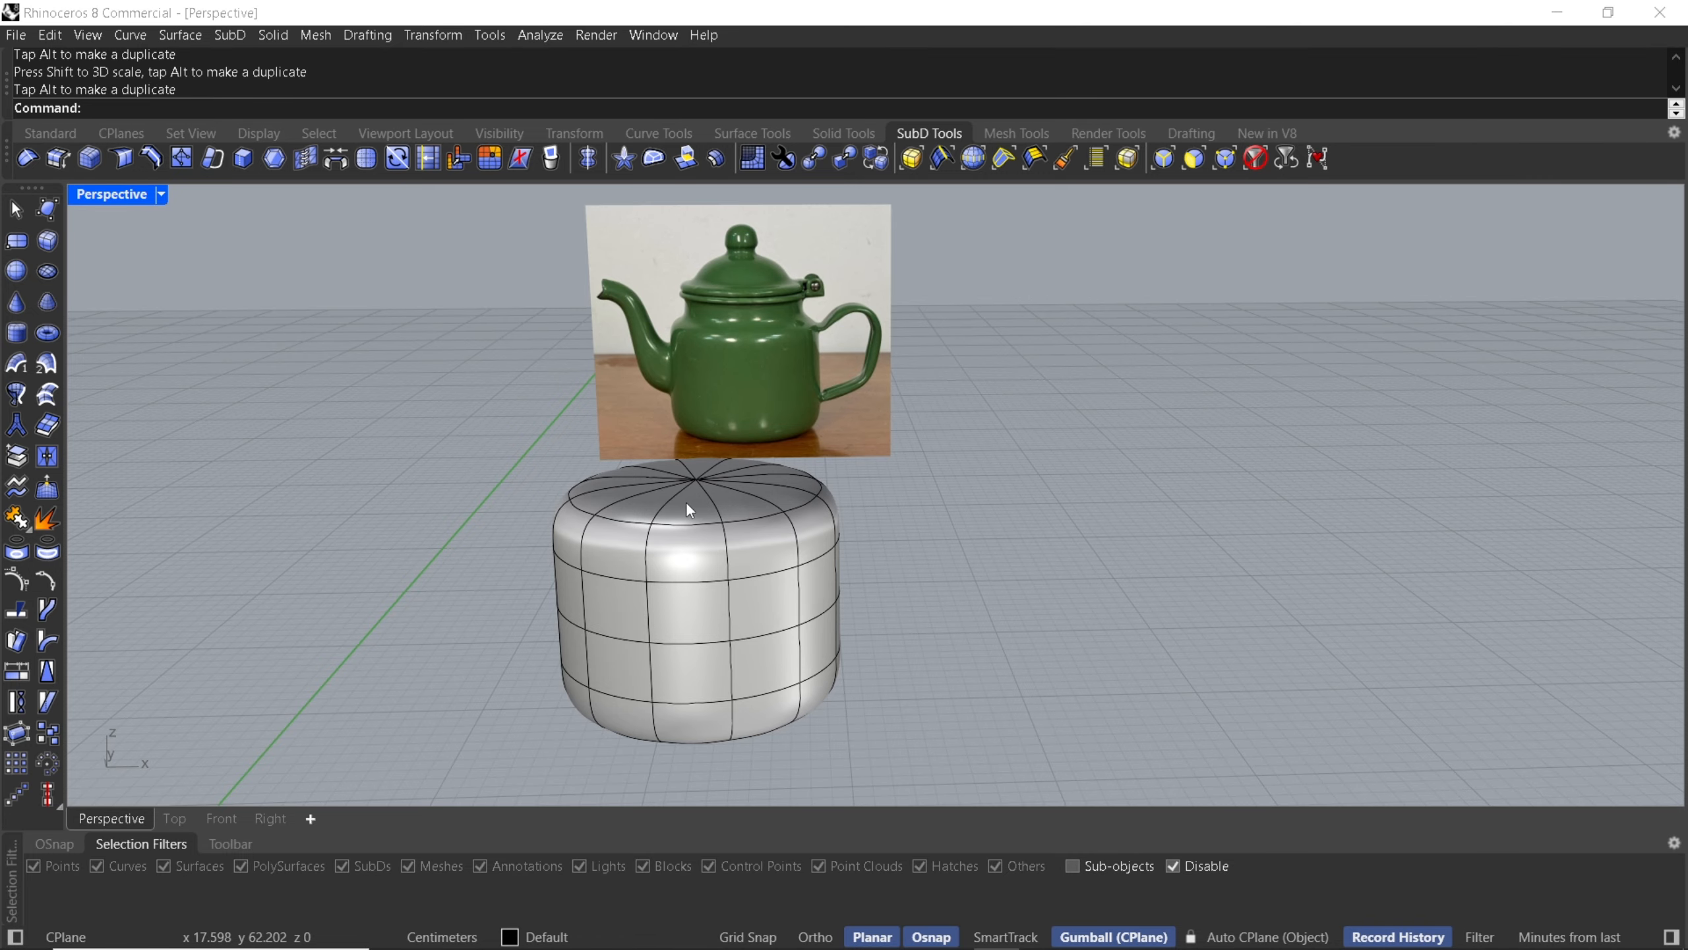
pyautogui.moveTo(710, 538); pyautogui.dragTo(372, 488, button='right')
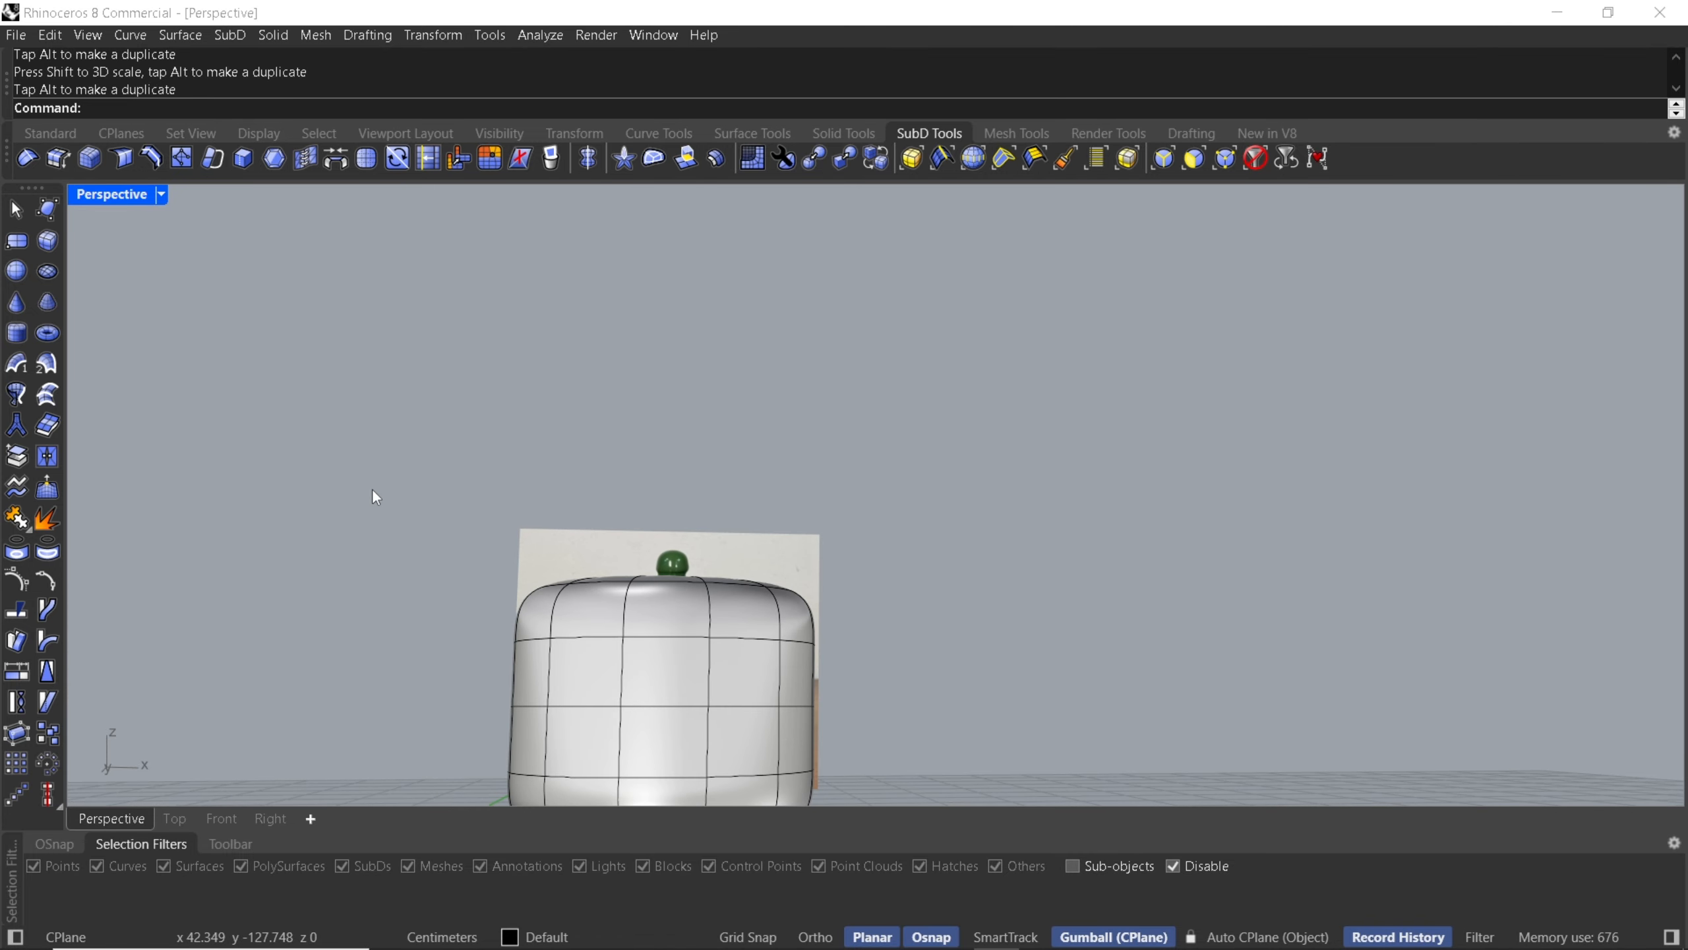
pyautogui.moveTo(372, 488); pyautogui.dragTo(878, 605)
pyautogui.click(1128, 864)
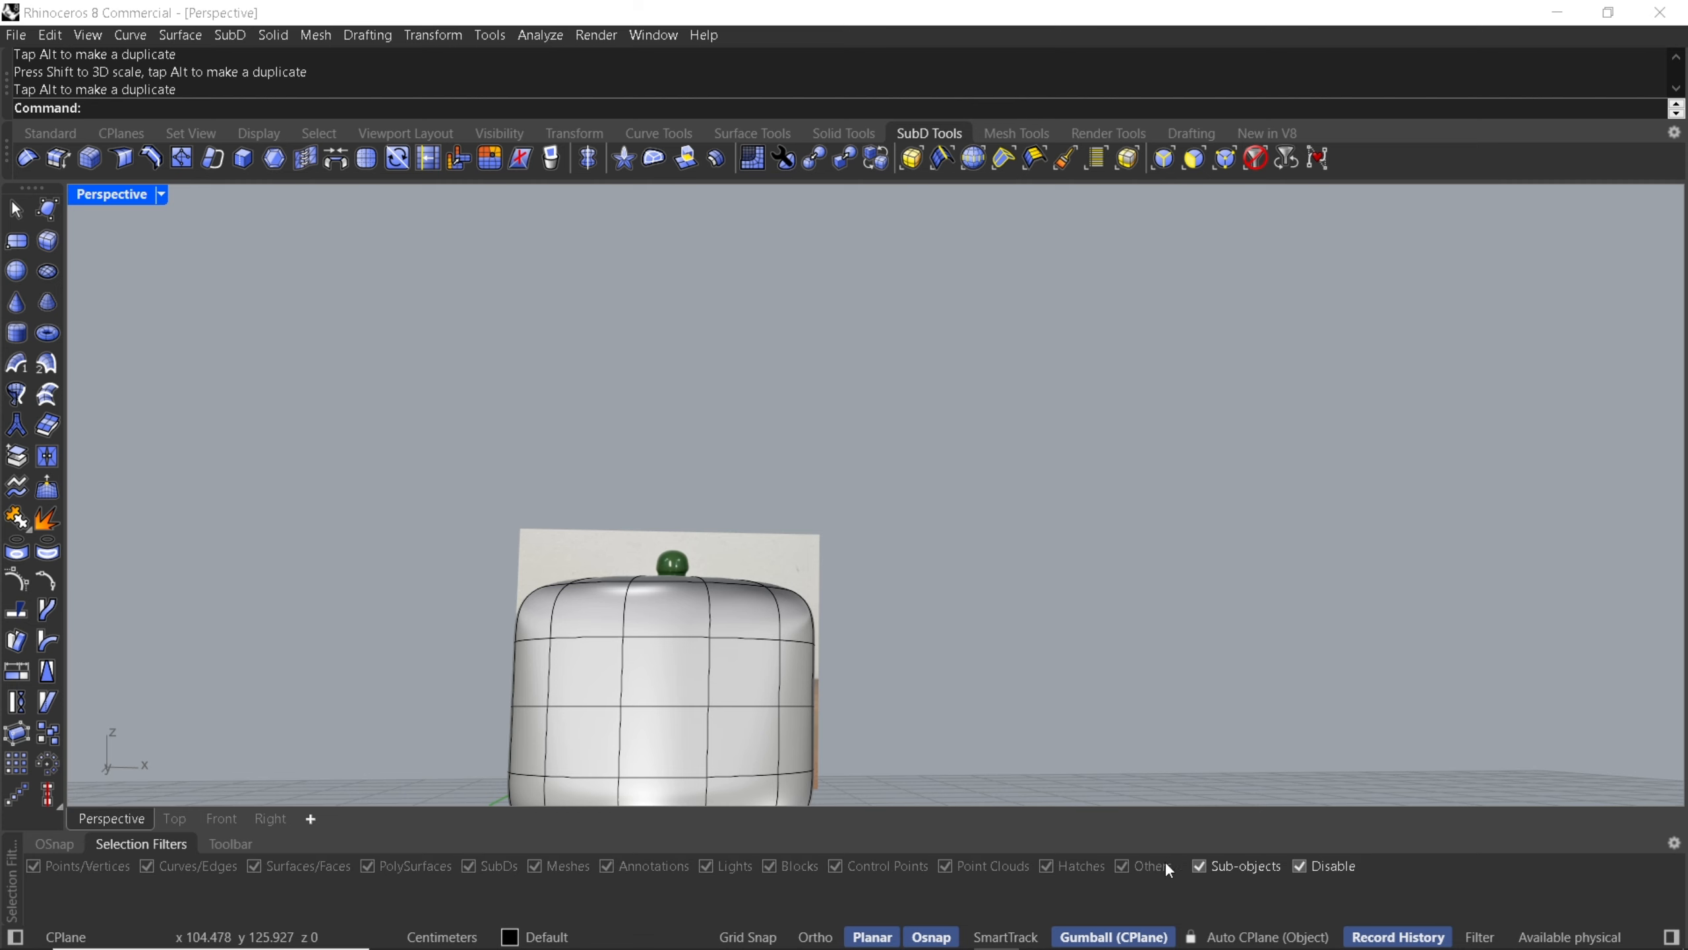
pyautogui.click(1300, 865)
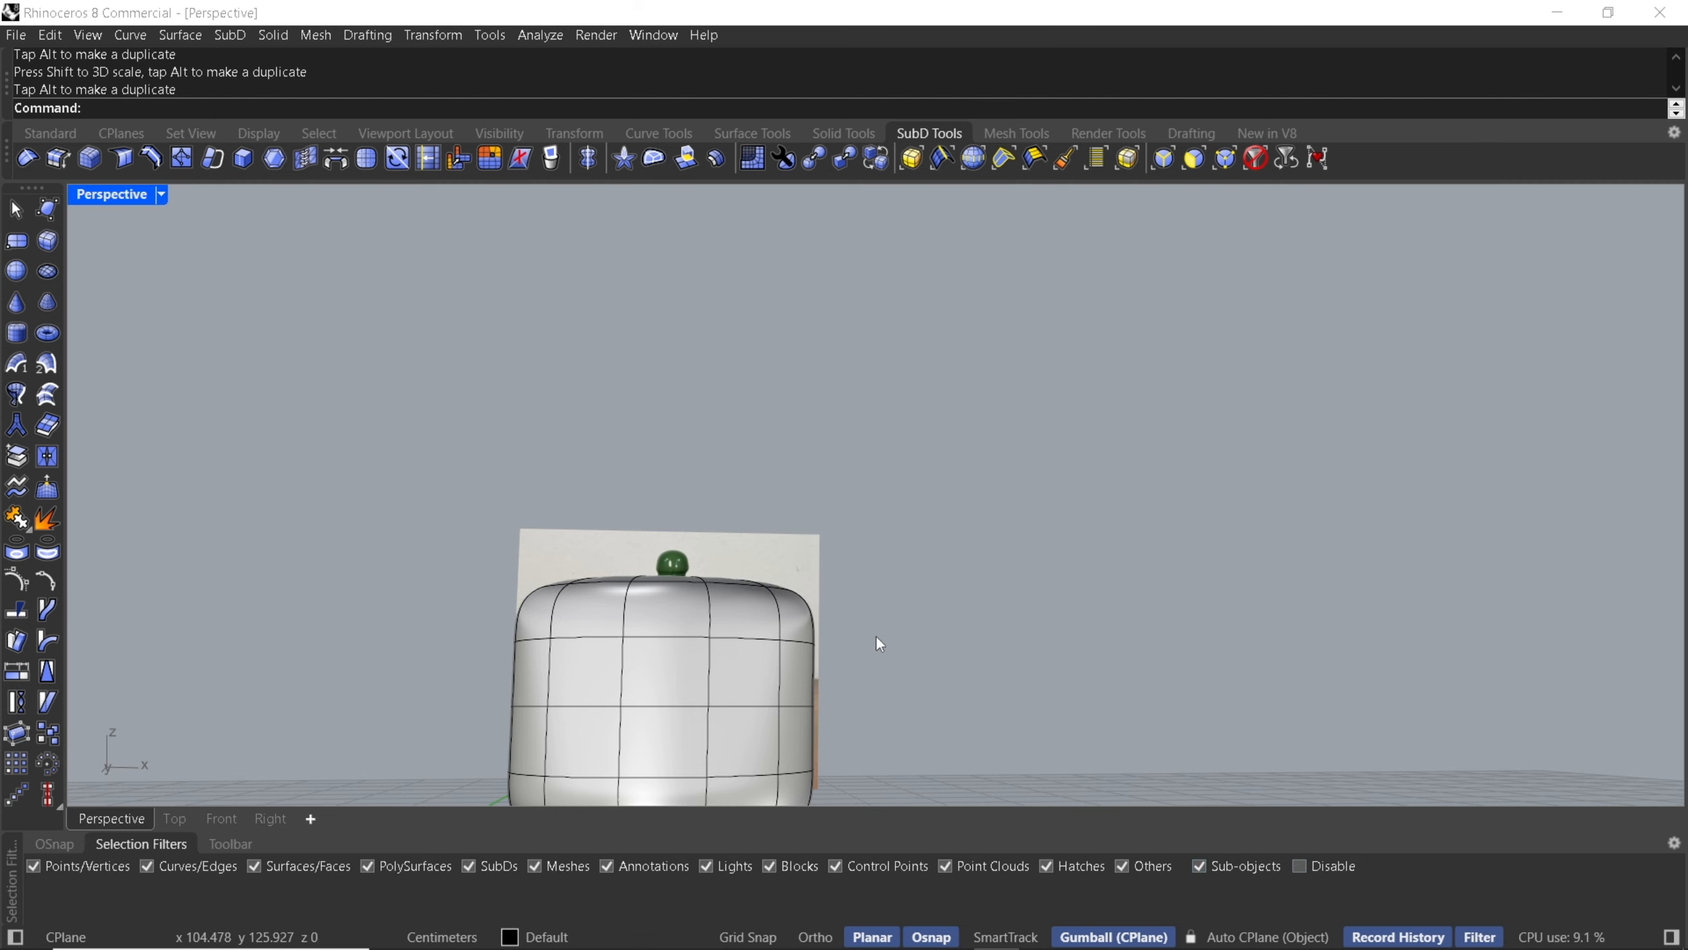
# - Select the cylinder's top cap faces and delete them to open the top
pyautogui.moveTo(879, 643); pyautogui.dragTo(982, 499, button='right')
pyautogui.moveTo(708, 558); pyautogui.dragTo(844, 420, button='right')
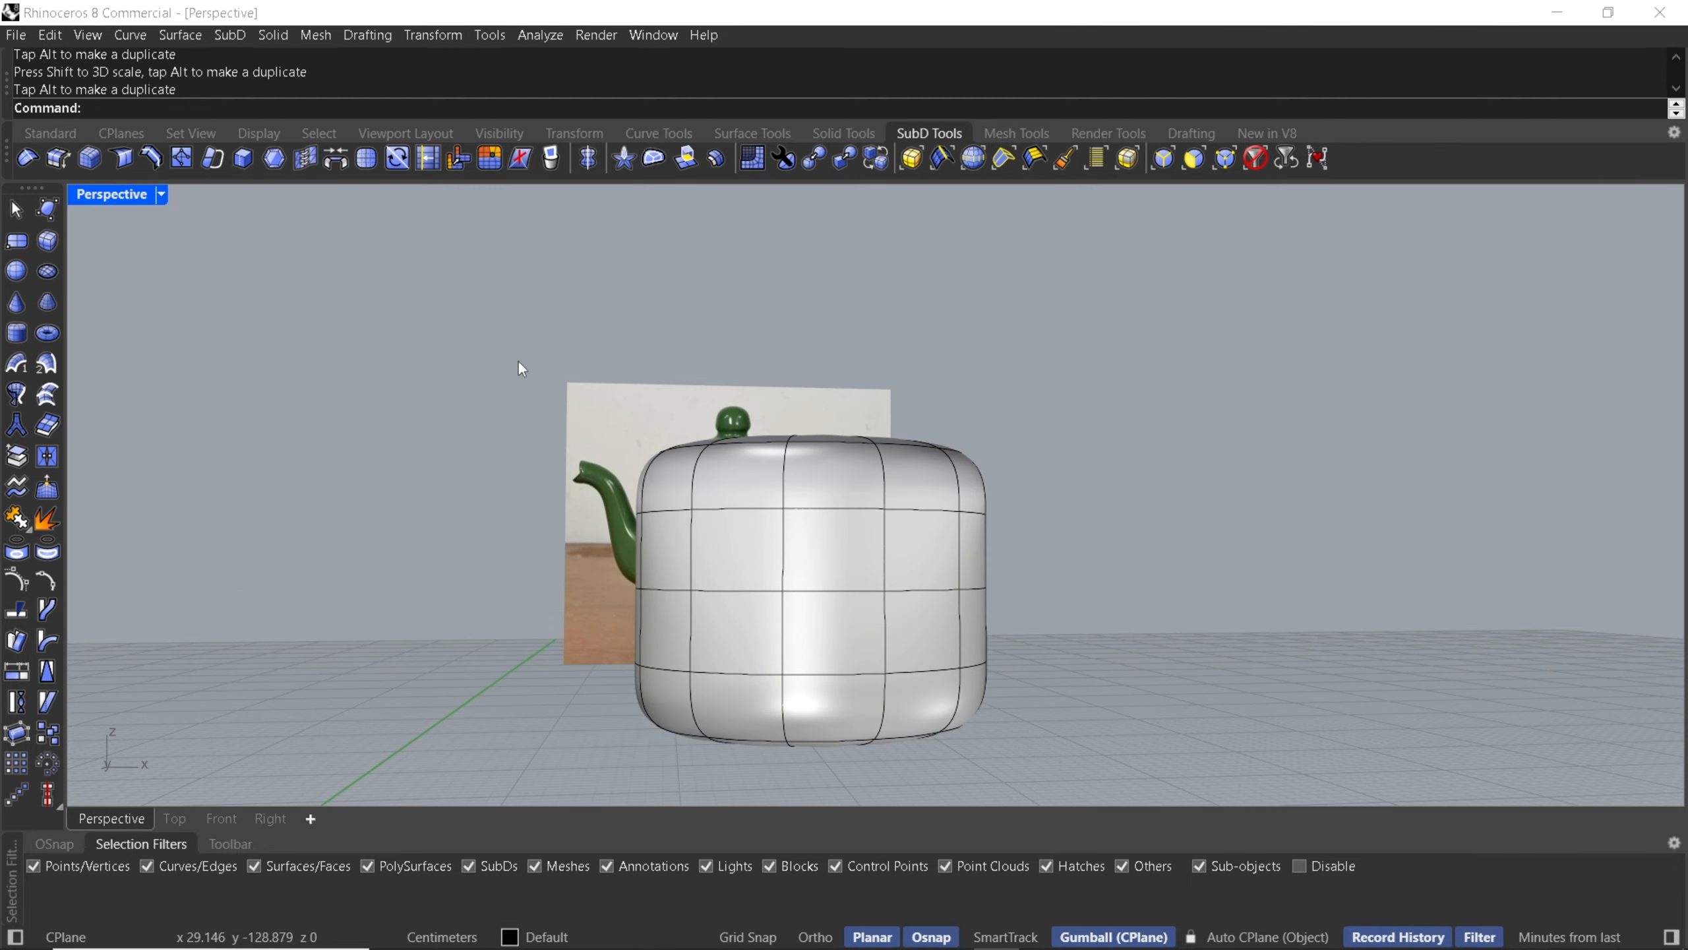
pyautogui.moveTo(517, 360); pyautogui.dragTo(1067, 478)
pyautogui.moveTo(992, 445); pyautogui.dragTo(860, 408, button='right')
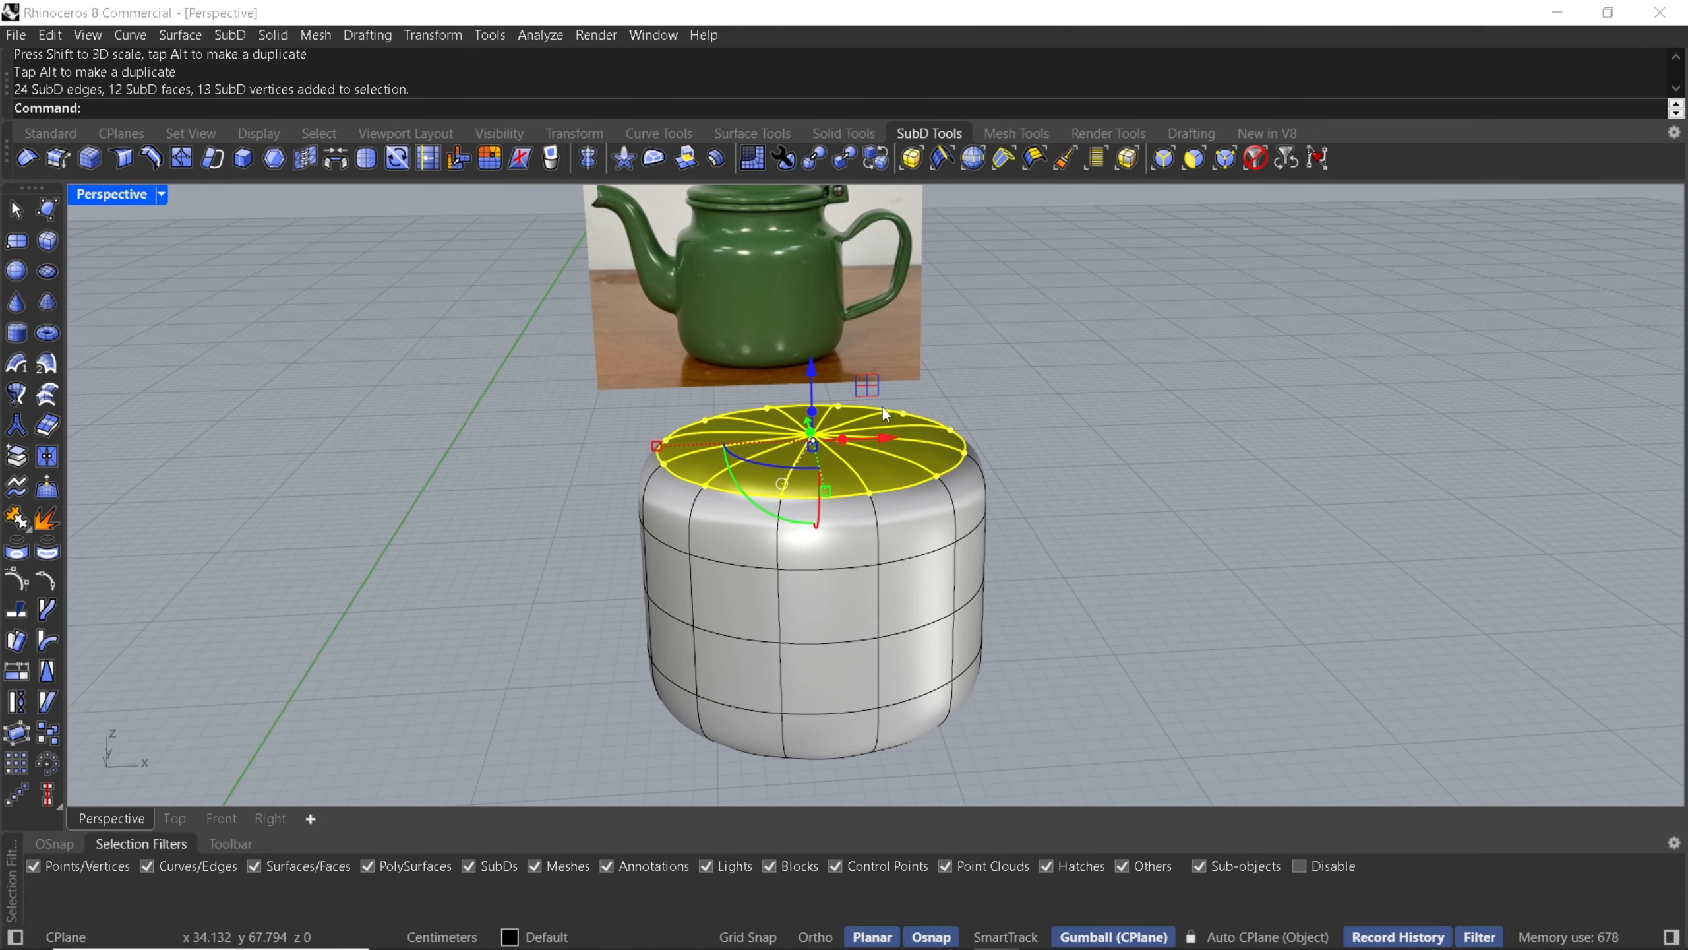
pyautogui.press('Delete')
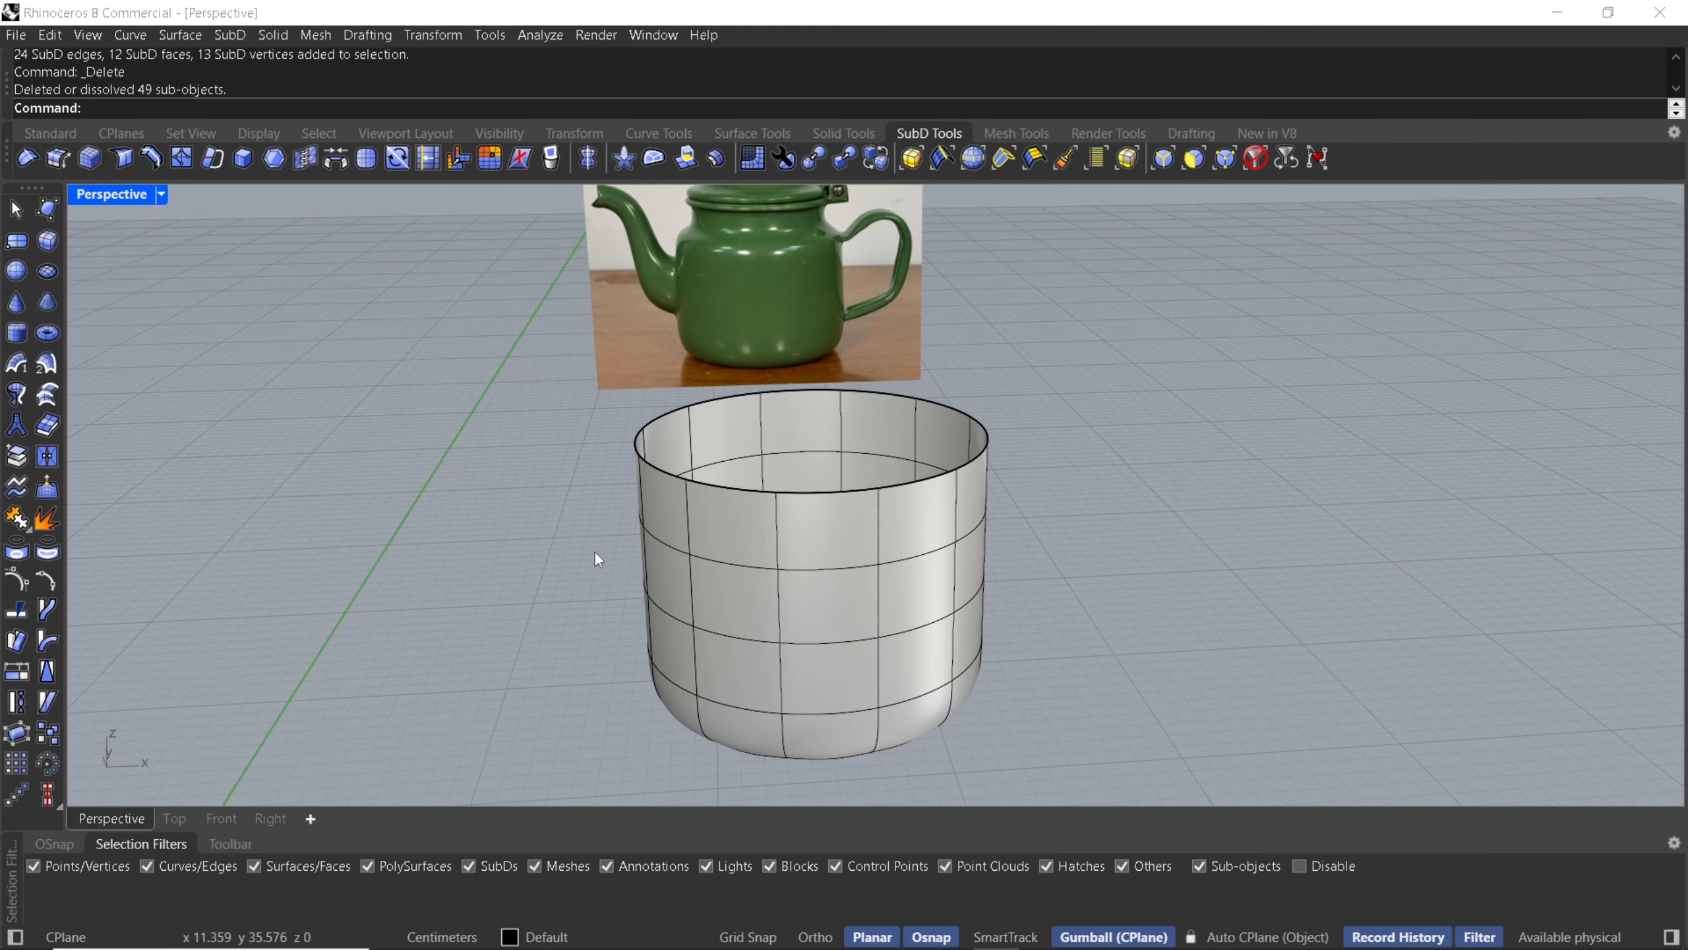
# - In the Front view, flatten the cylinder's bottom vertex ring and move the lowest edge loop to tighten the base
pyautogui.moveTo(772, 484); pyautogui.dragTo(887, 365, button='right')
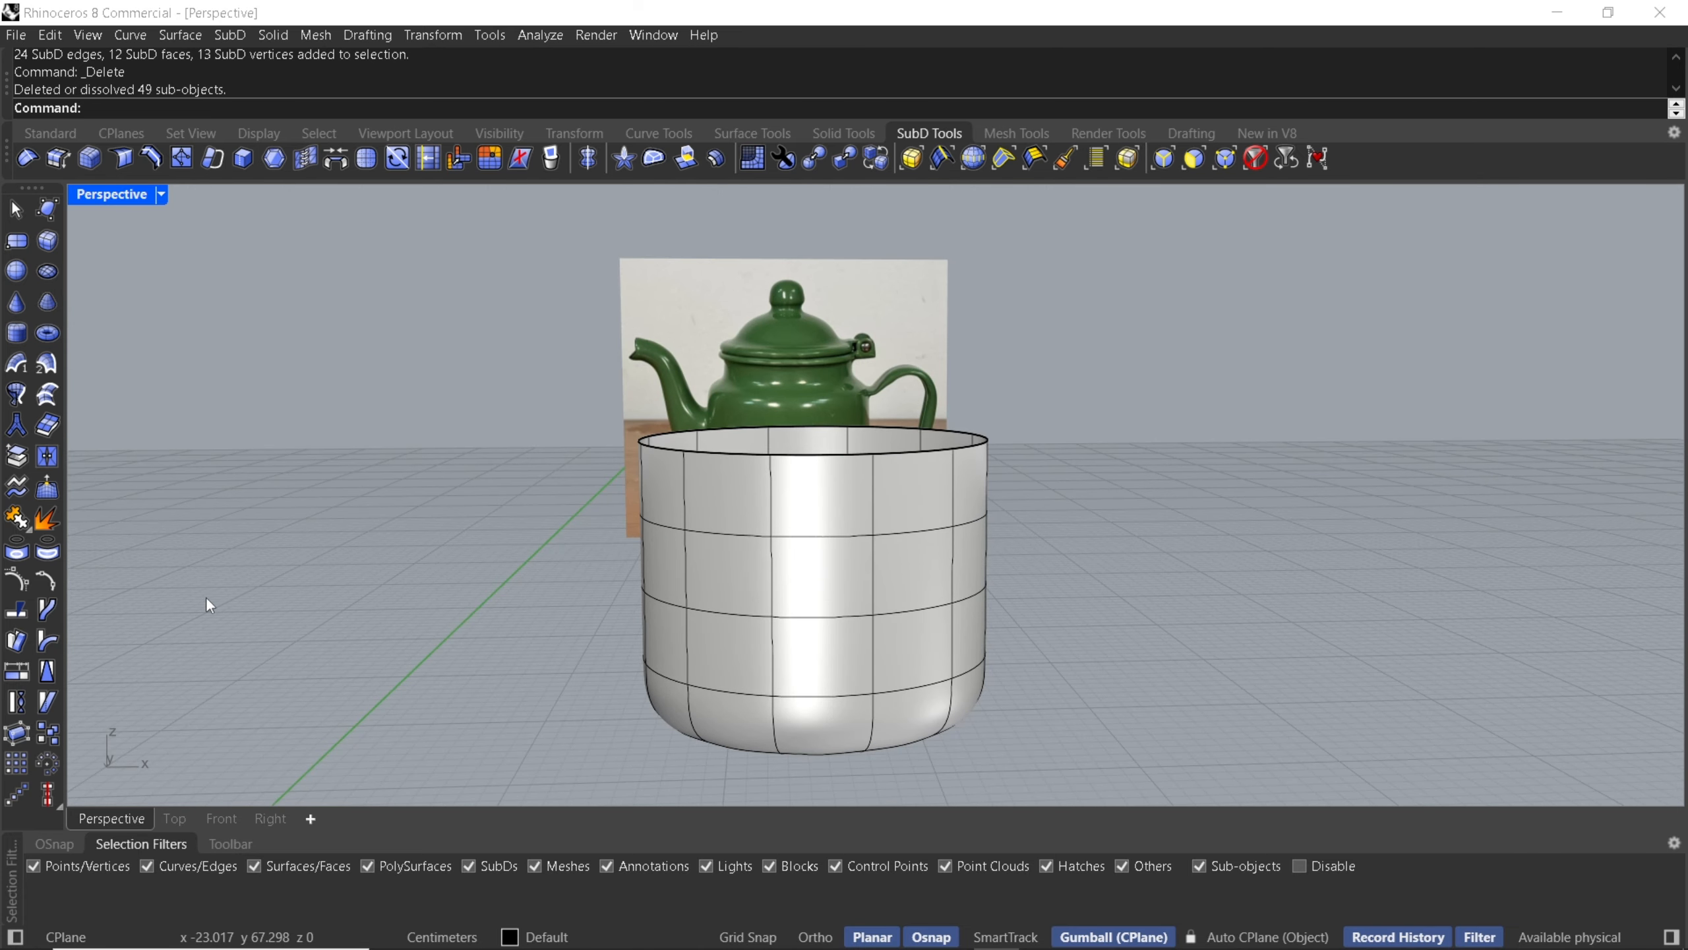
pyautogui.click(222, 819)
pyautogui.scroll(-3, 411, 474)
pyautogui.scroll(6, 598, 525)
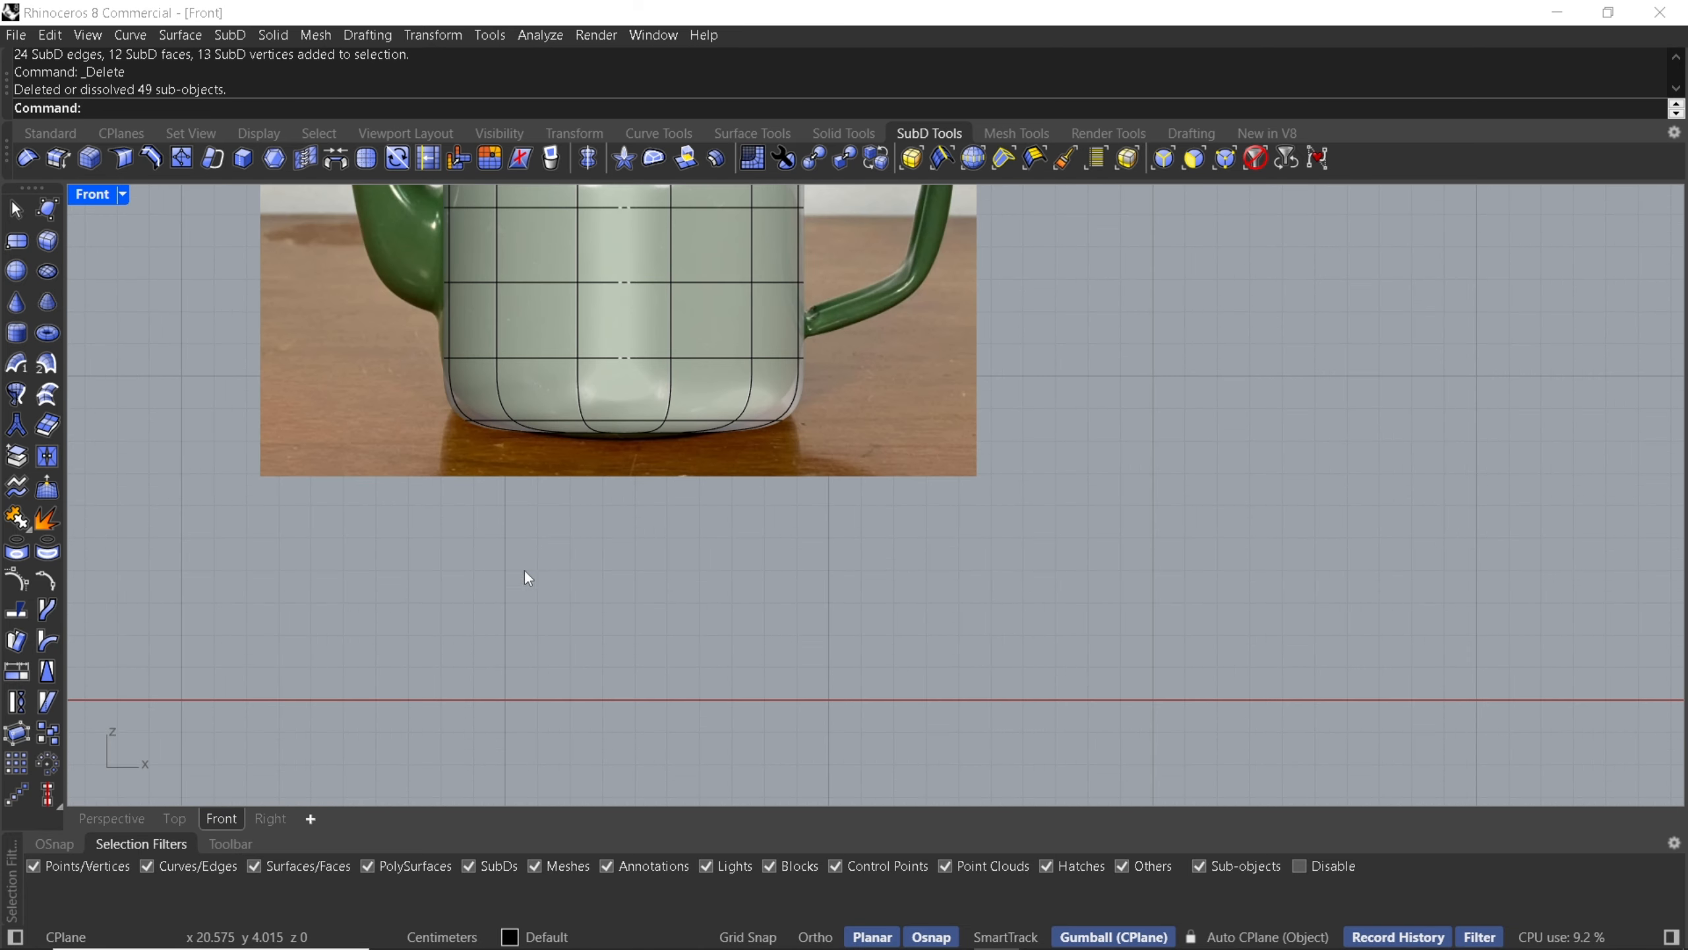
pyautogui.scroll(4, 765, 423)
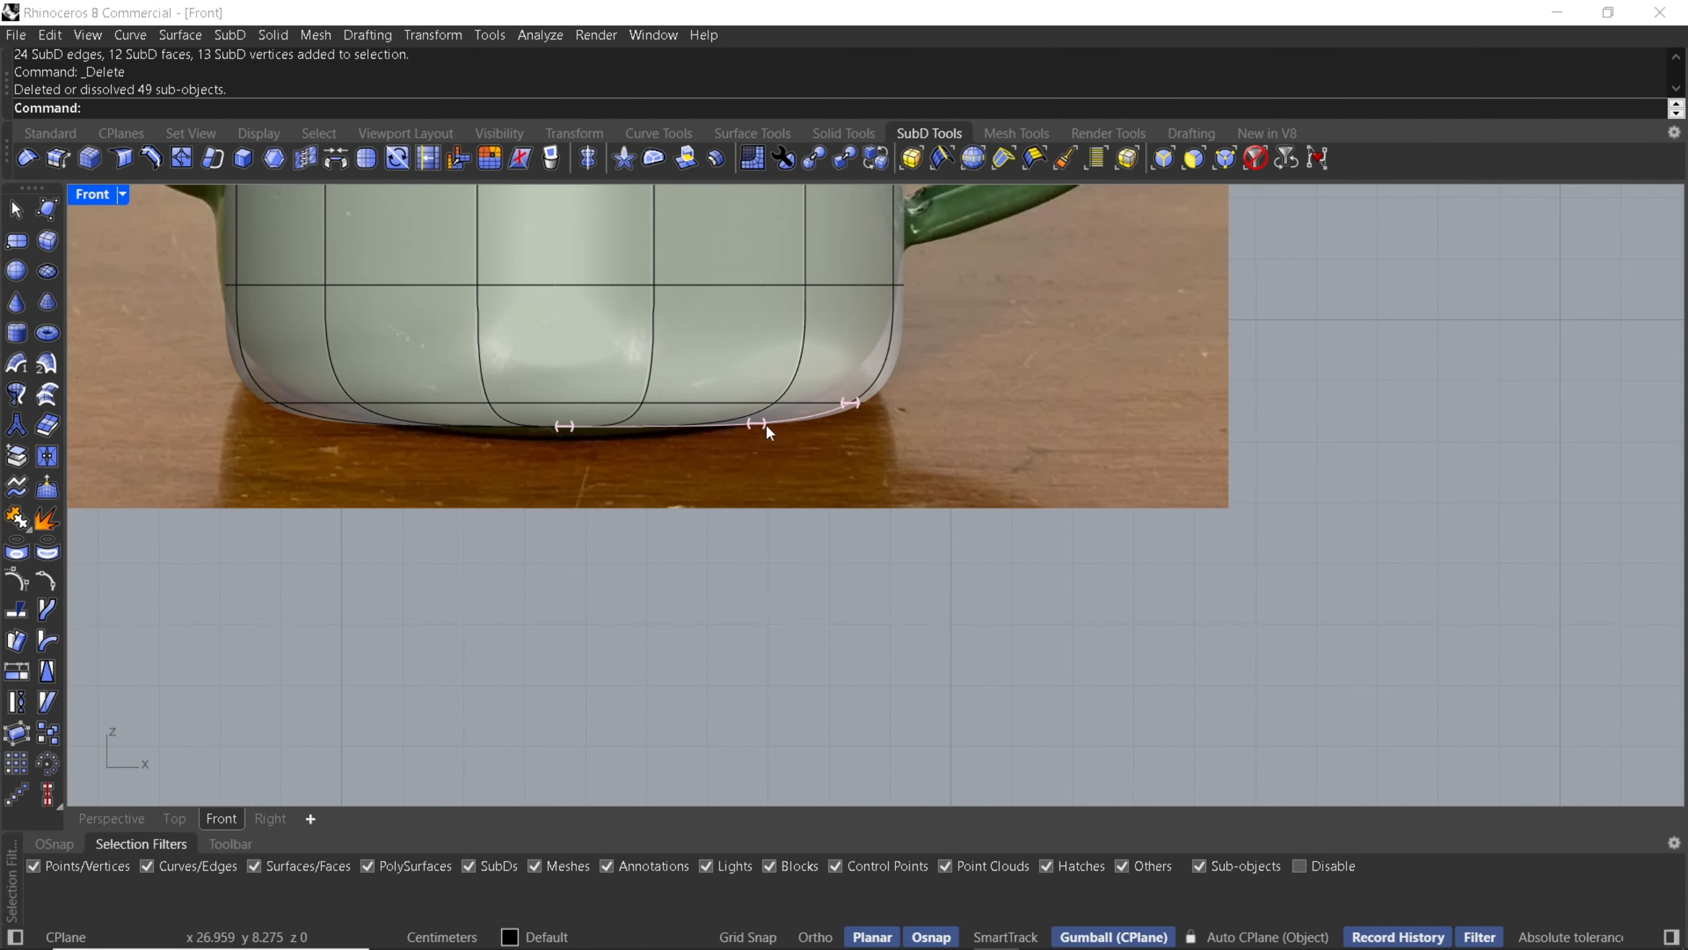
pyautogui.scroll(-1, 217, 379)
pyautogui.moveTo(166, 378); pyautogui.dragTo(881, 498)
pyautogui.scroll(1, 592, 428)
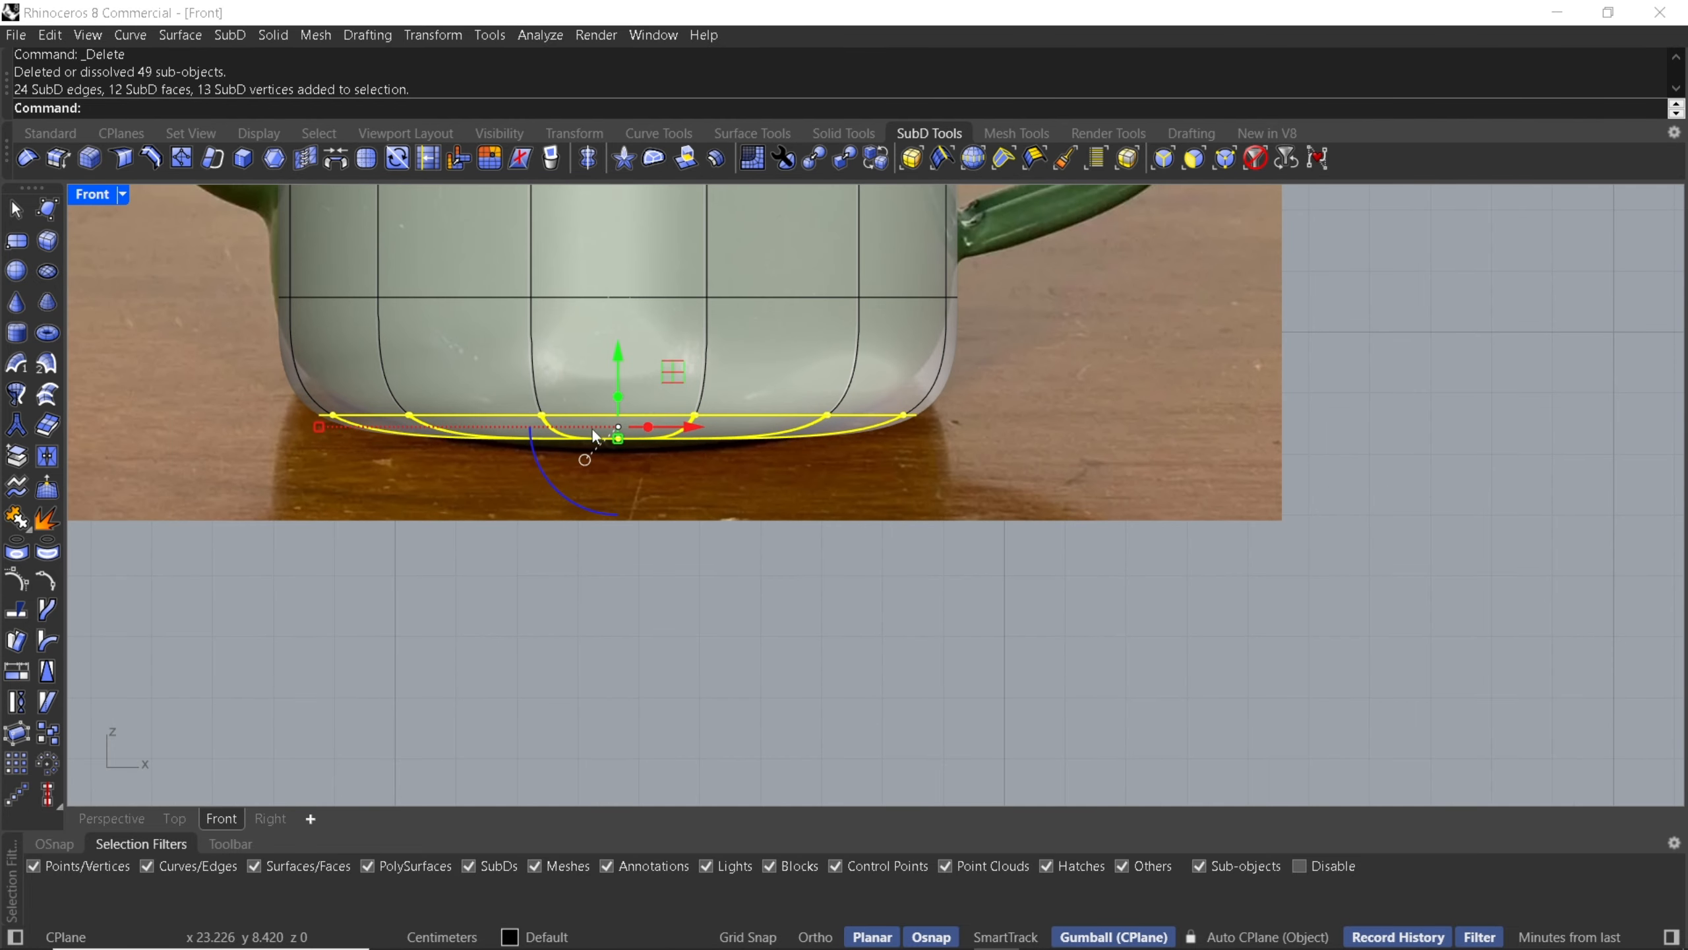
pyautogui.scroll(1, 588, 415)
pyautogui.moveTo(628, 400); pyautogui.dragTo(590, 480)
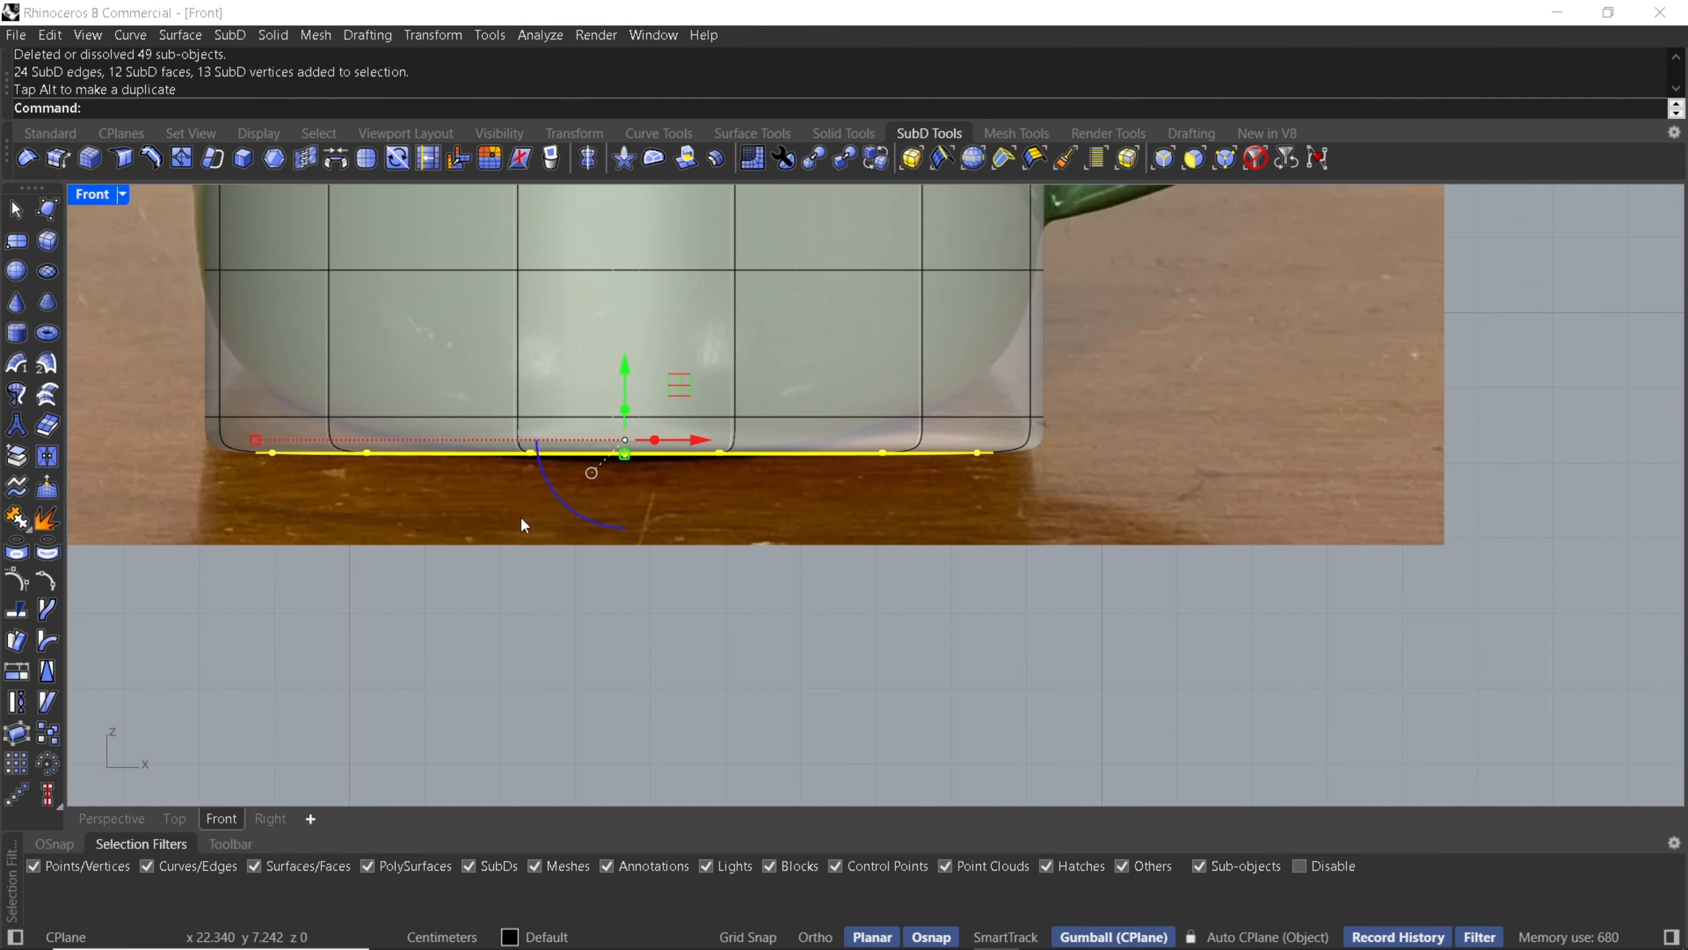
pyautogui.doubleClick(262, 417)
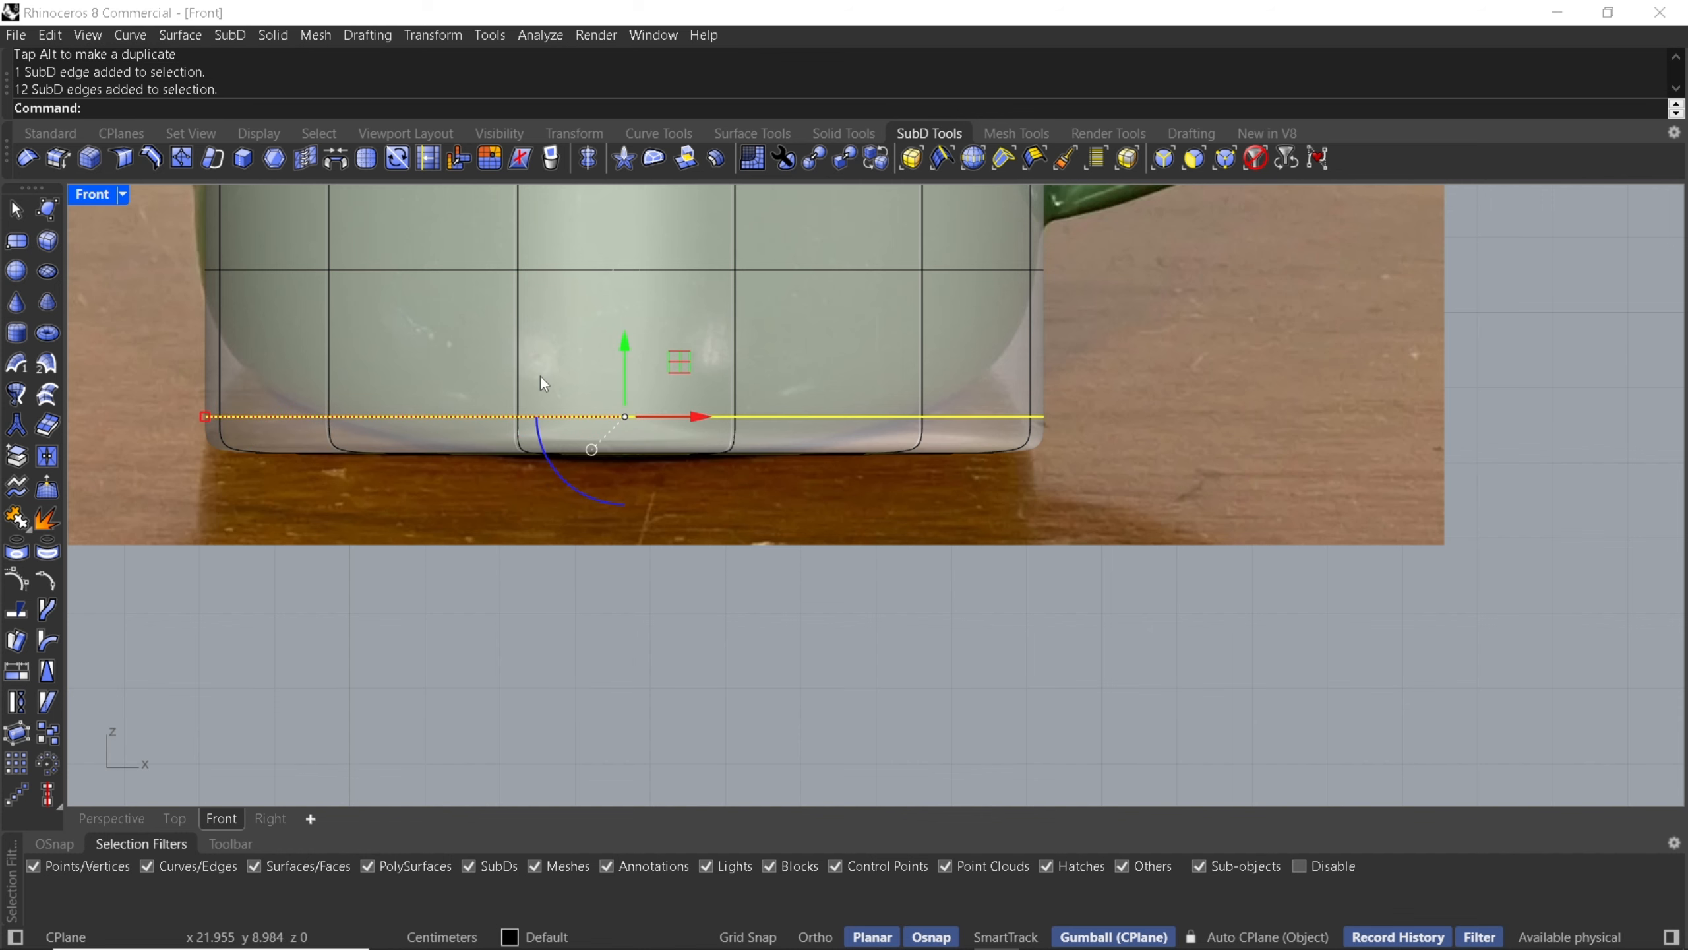
pyautogui.moveTo(628, 344); pyautogui.dragTo(630, 257)
pyautogui.click(501, 485)
pyautogui.scroll(-4, 501, 487)
pyautogui.moveTo(448, 491); pyautogui.dragTo(583, 508, button='right')
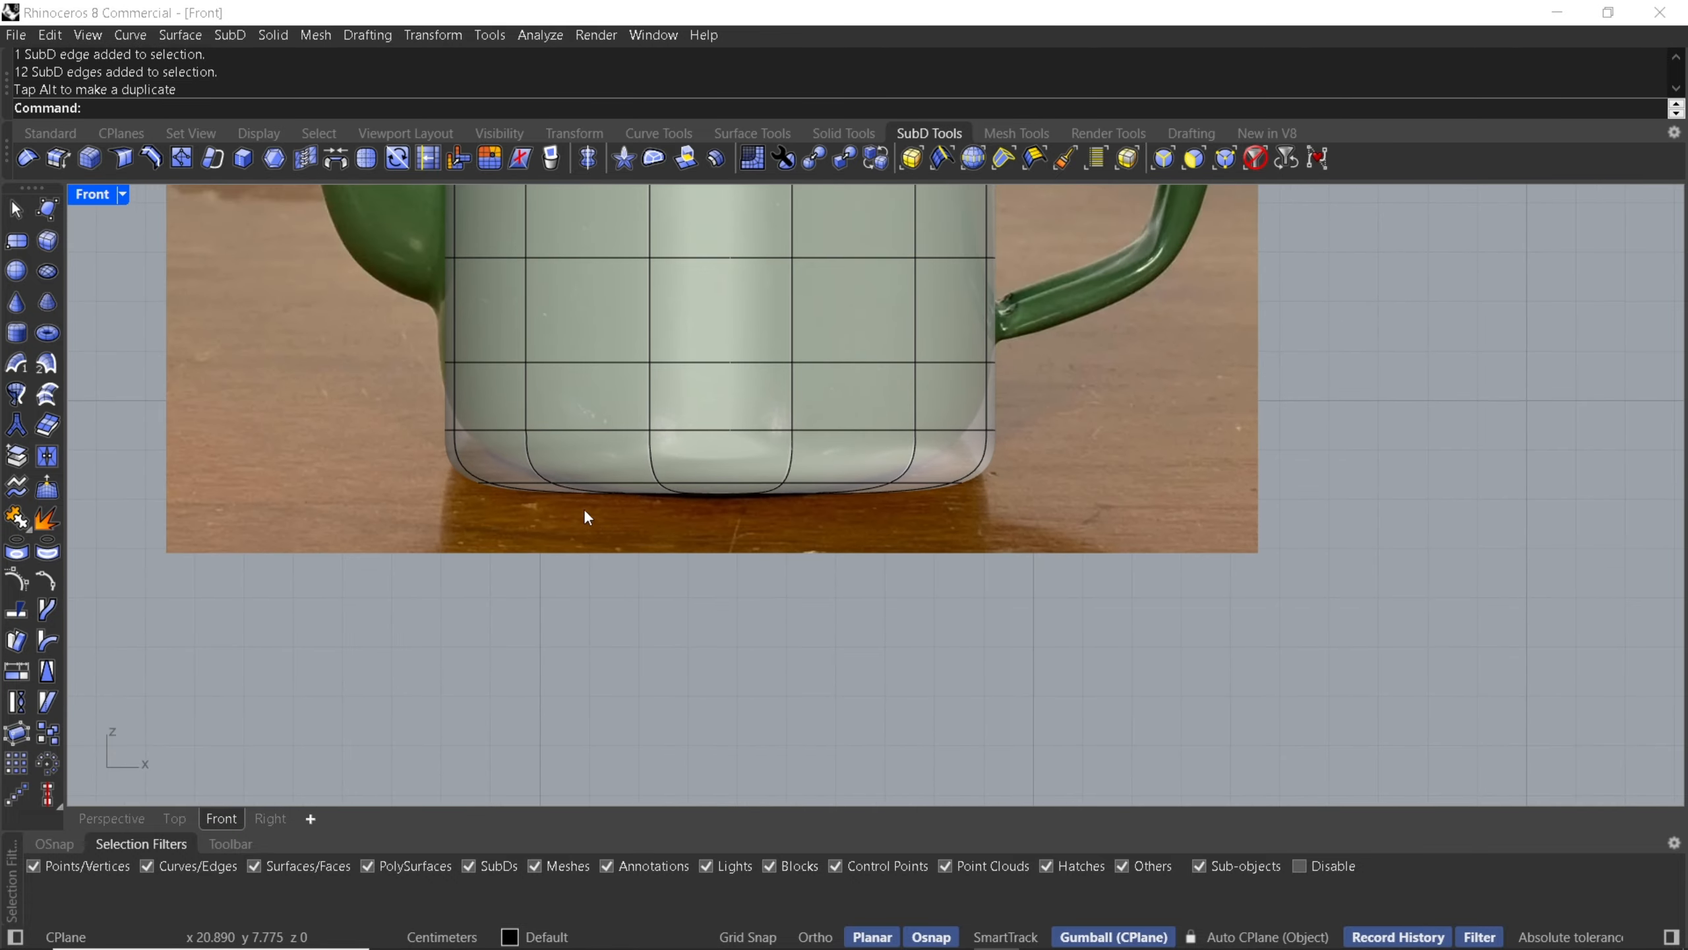
# - Extrude the open top edge loop upward and scale it inward to follow the teapot's shoulder
pyautogui.scroll(-4, 575, 497)
pyautogui.moveTo(619, 448); pyautogui.dragTo(600, 580, button='right')
pyautogui.moveTo(574, 333); pyautogui.dragTo(573, 403, button='right')
pyautogui.scroll(3, 573, 416)
pyautogui.moveTo(396, 373); pyautogui.dragTo(965, 419)
pyautogui.moveTo(695, 320); pyautogui.dragTo(699, 350)
pyautogui.scroll(2, 697, 385)
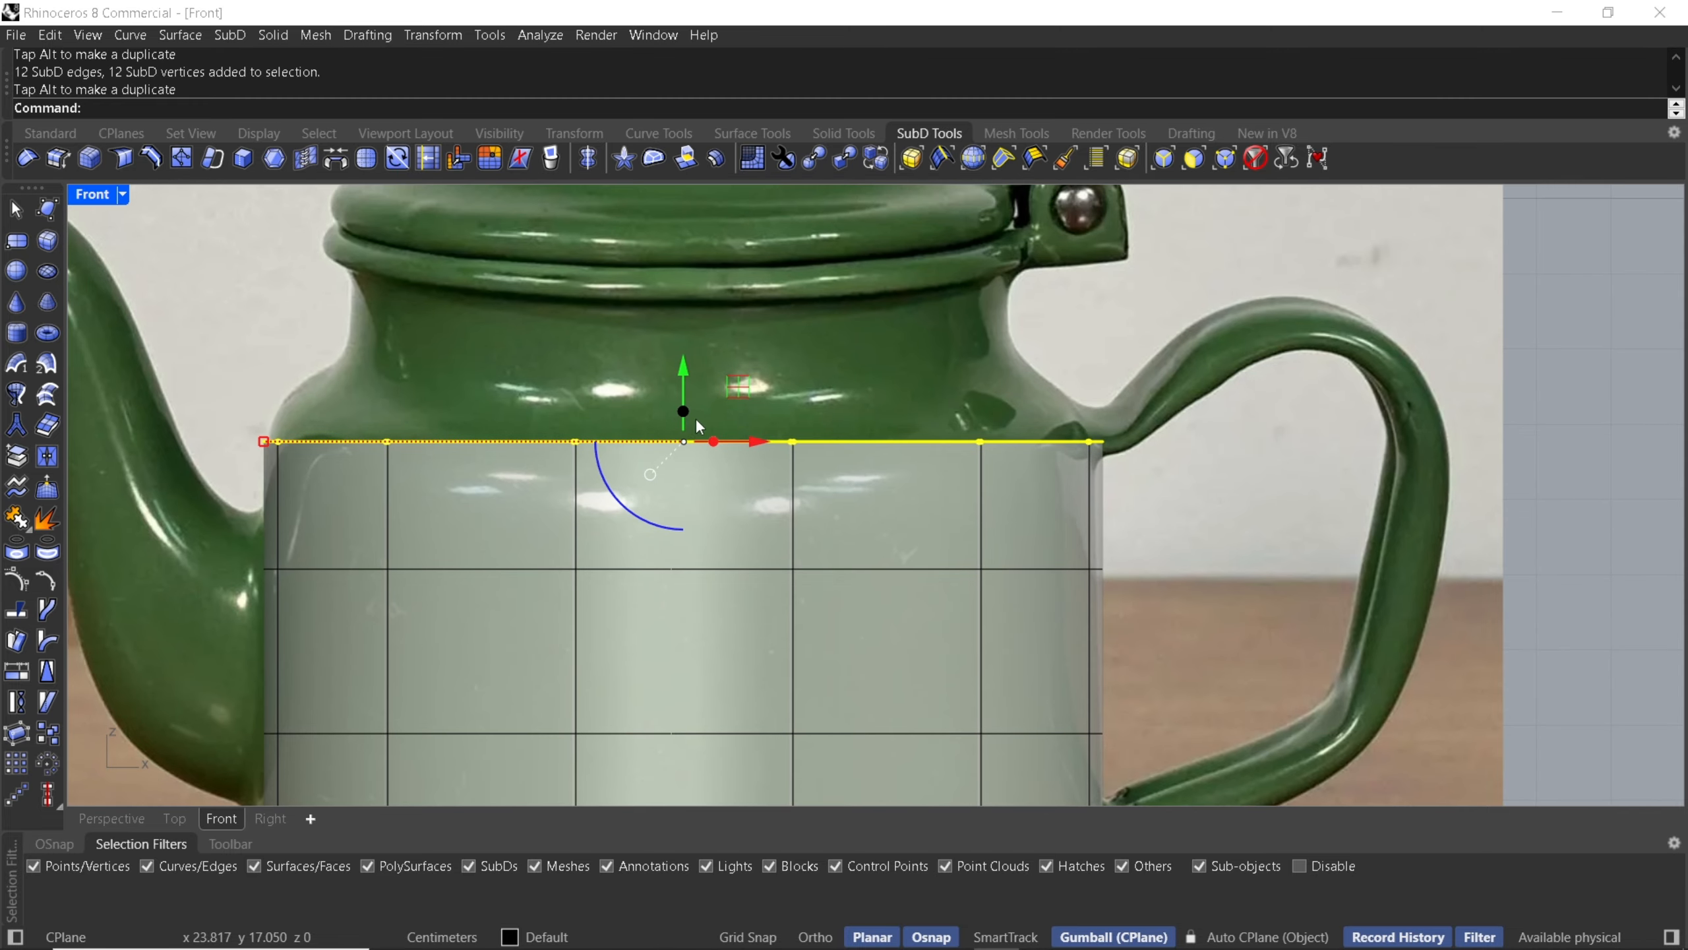
pyautogui.moveTo(691, 412); pyautogui.dragTo(652, 378)
pyautogui.scroll(4, 282, 385)
pyautogui.keyDown('shift'); pyautogui.moveTo(253, 409); pyautogui.dragTo(293, 402); pyautogui.keyUp('shift')
pyautogui.moveTo(739, 410); pyautogui.dragTo(721, 473, button='right')
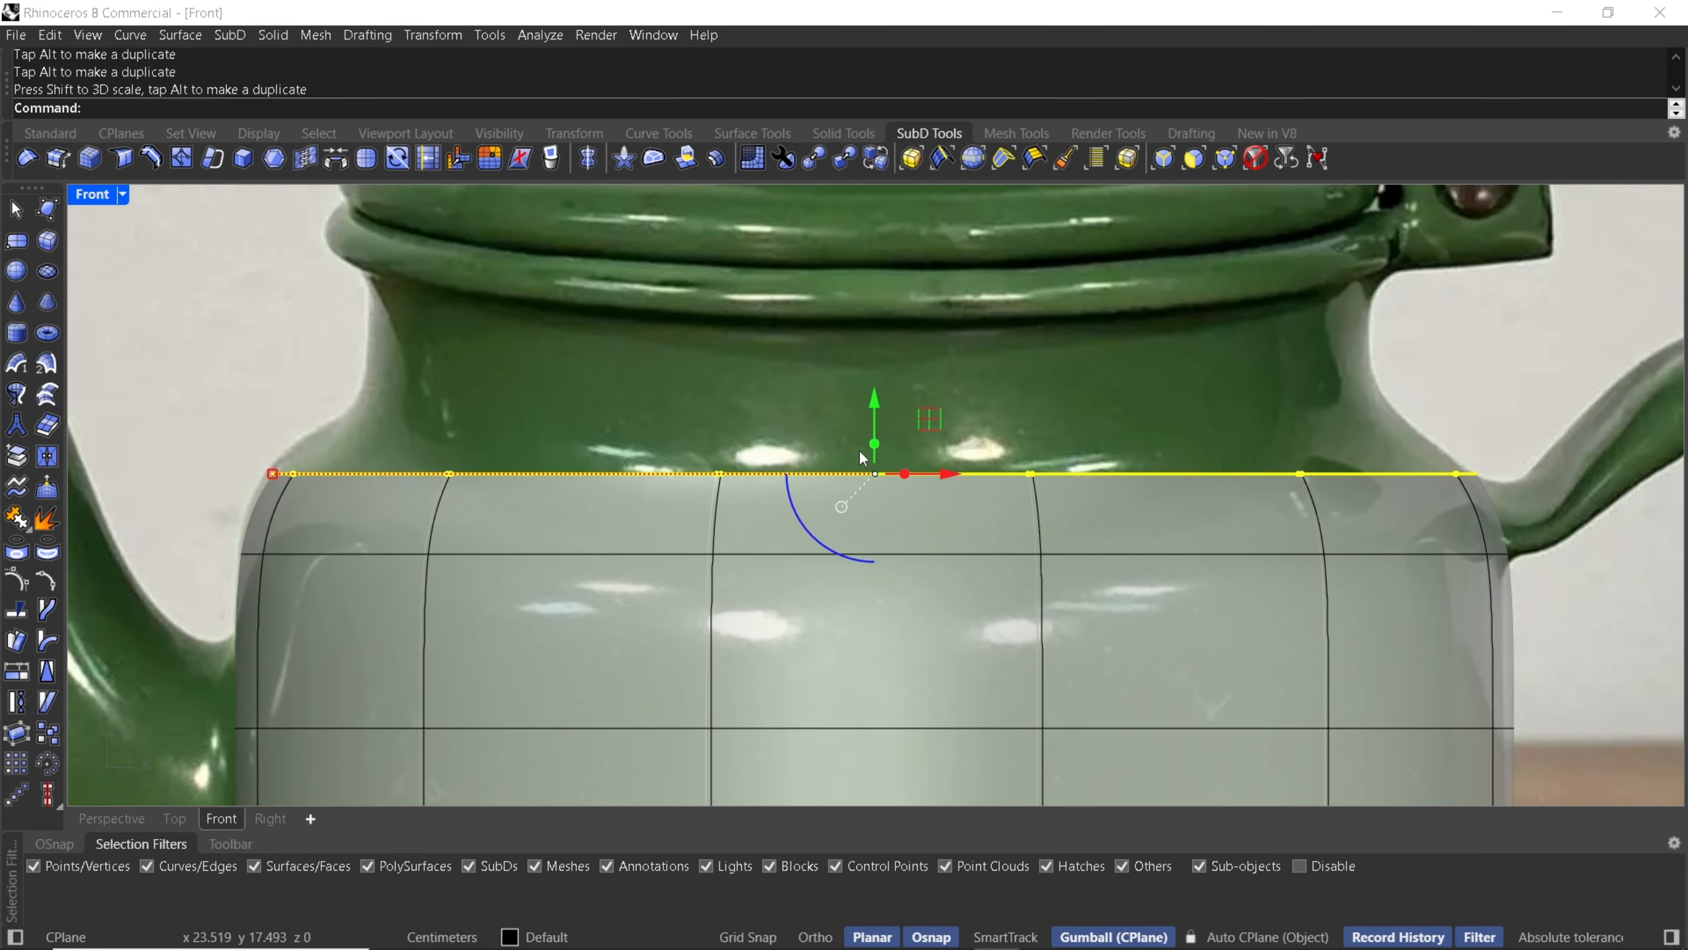
pyautogui.moveTo(876, 444); pyautogui.dragTo(891, 345)
pyautogui.keyDown('shift'); pyautogui.moveTo(273, 380); pyautogui.dragTo(392, 415); pyautogui.keyUp('shift')
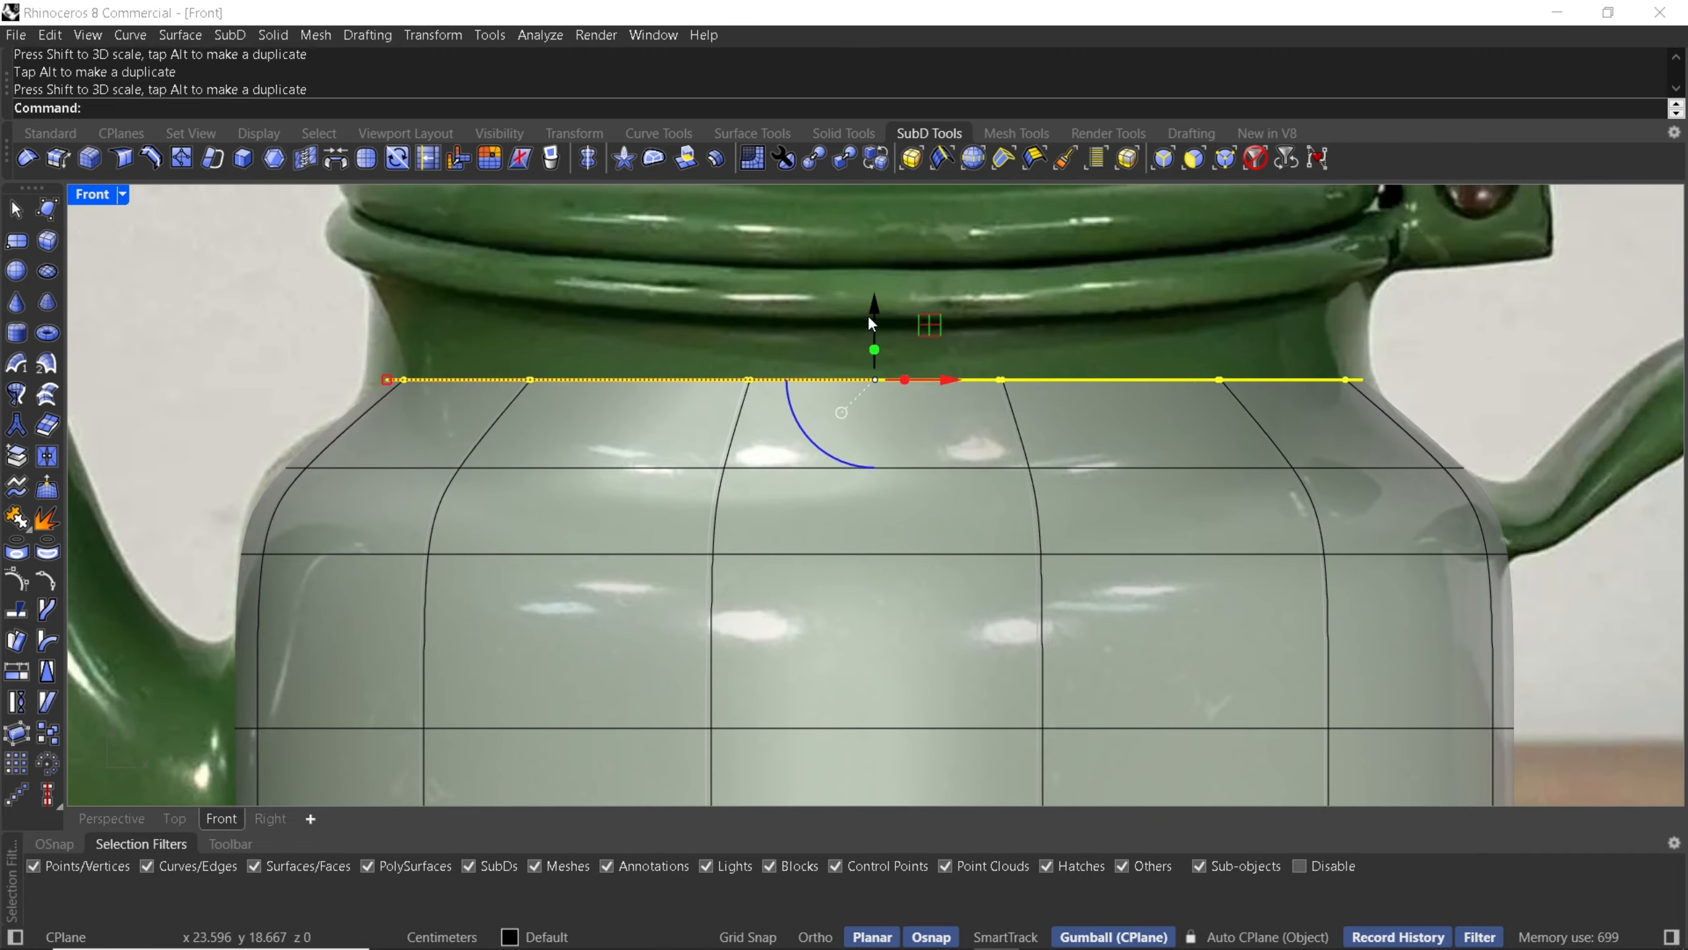
pyautogui.moveTo(868, 313); pyautogui.dragTo(877, 310)
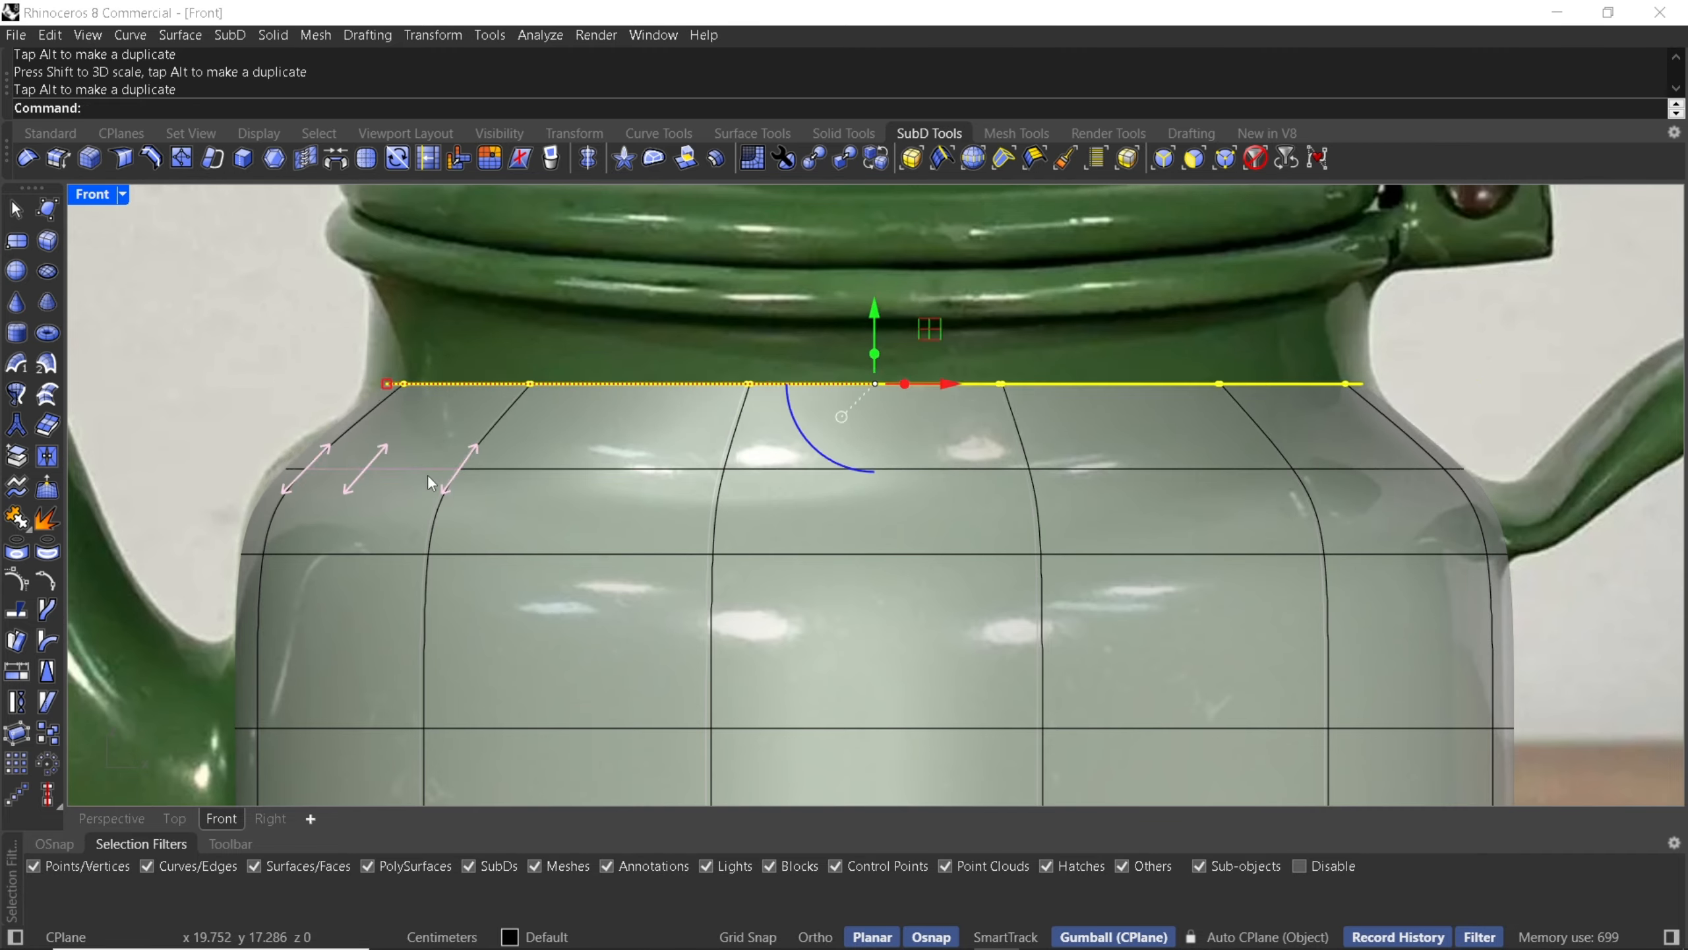
# - Select the shoulder edge loop and scale it slightly outward to round the shoulder
pyautogui.doubleClick(428, 470)
pyautogui.moveTo(282, 469); pyautogui.dragTo(269, 469)
pyautogui.moveTo(874, 400); pyautogui.dragTo(877, 391)
# - Select the top edge loop and extrude it upward toward the teapot's neck
pyautogui.moveTo(793, 385); pyautogui.dragTo(772, 446, button='right')
pyautogui.doubleClick(763, 446)
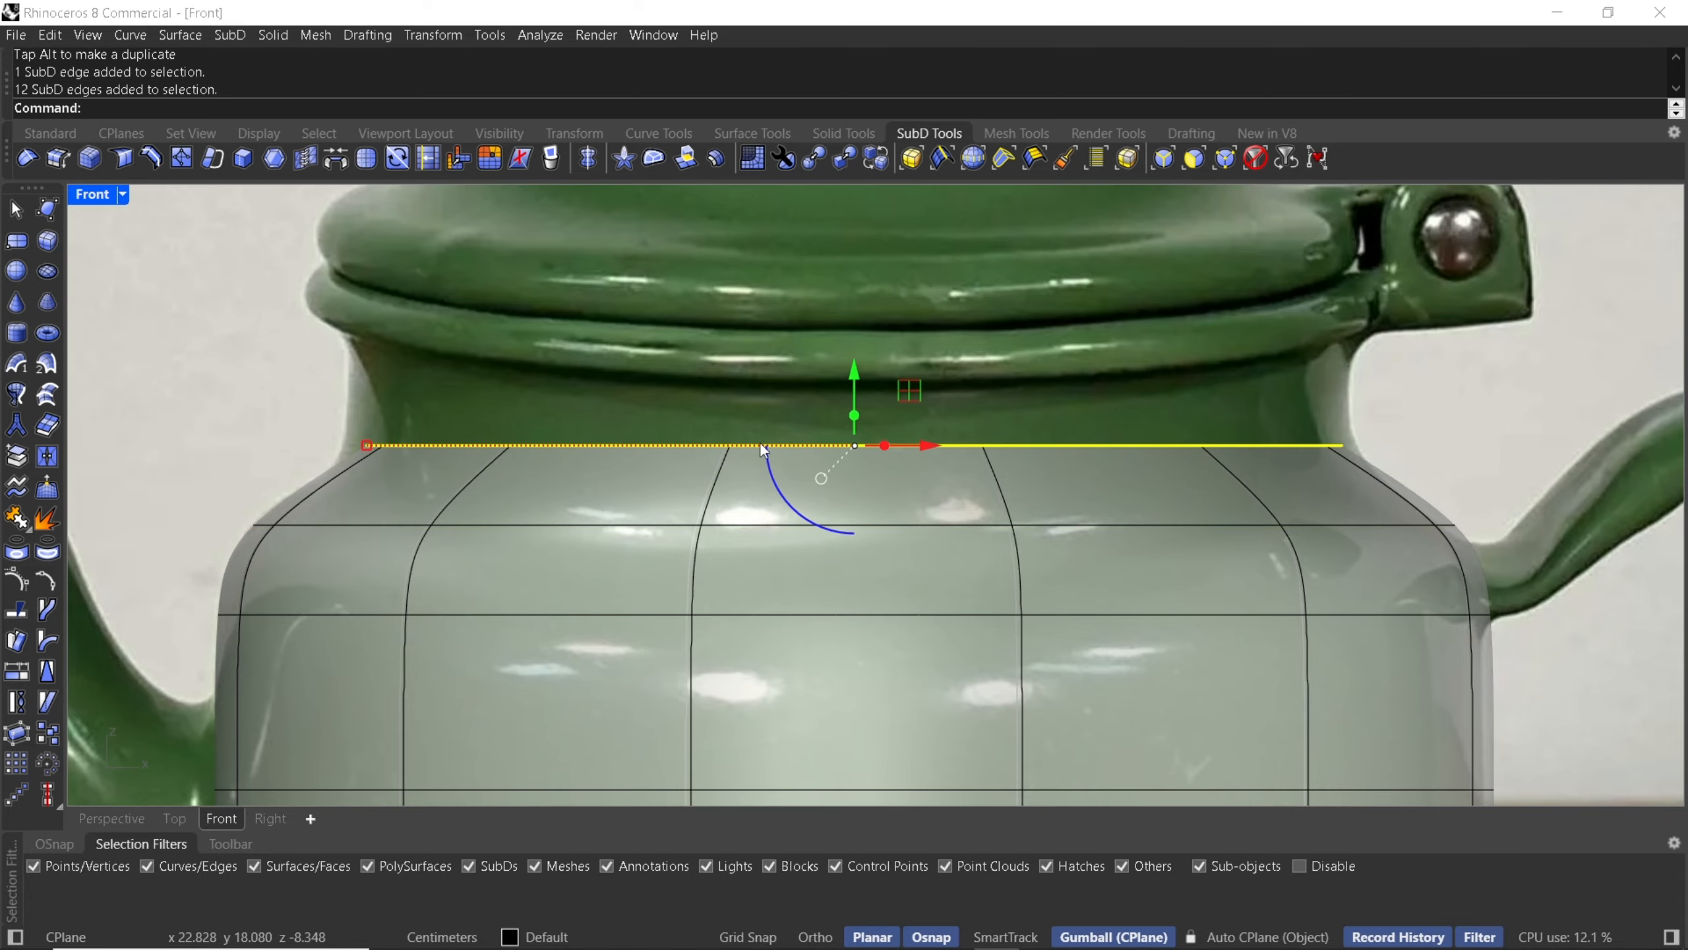
pyautogui.moveTo(853, 414); pyautogui.dragTo(859, 350)
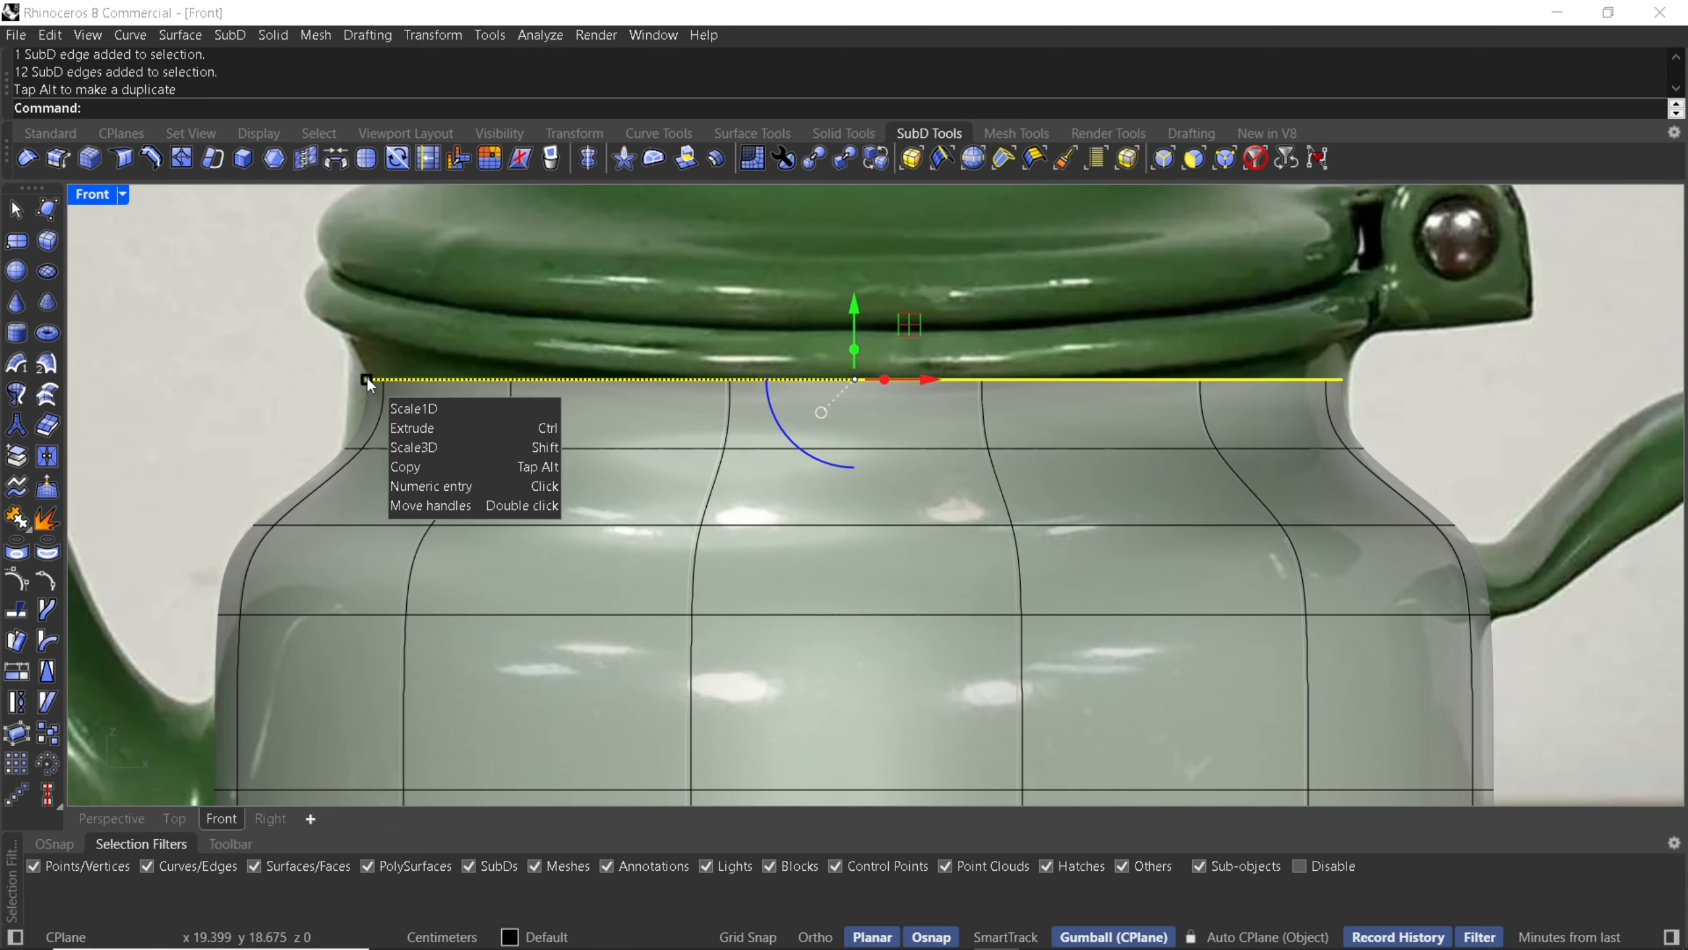
# - Scale the top edge loop and the loop just beneath it slightly outward to widen the neck
pyautogui.moveTo(367, 378); pyautogui.dragTo(357, 379)
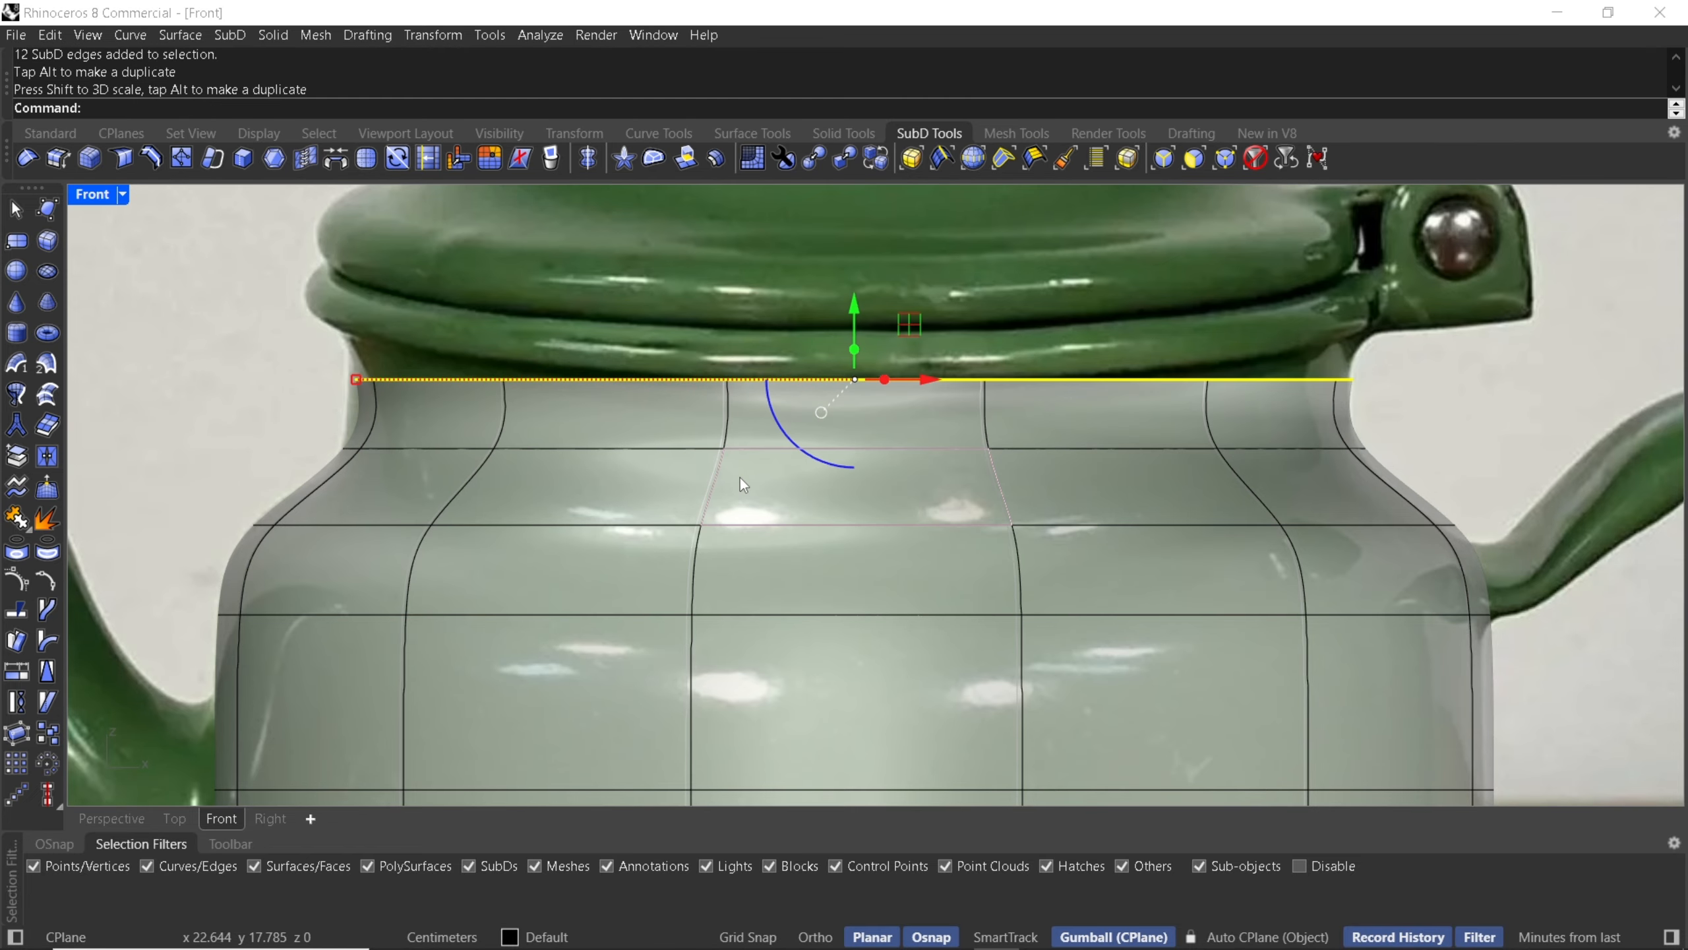
pyautogui.doubleClick(749, 449)
pyautogui.moveTo(344, 448); pyautogui.dragTo(332, 449)
pyautogui.moveTo(744, 425); pyautogui.dragTo(715, 481, button='right')
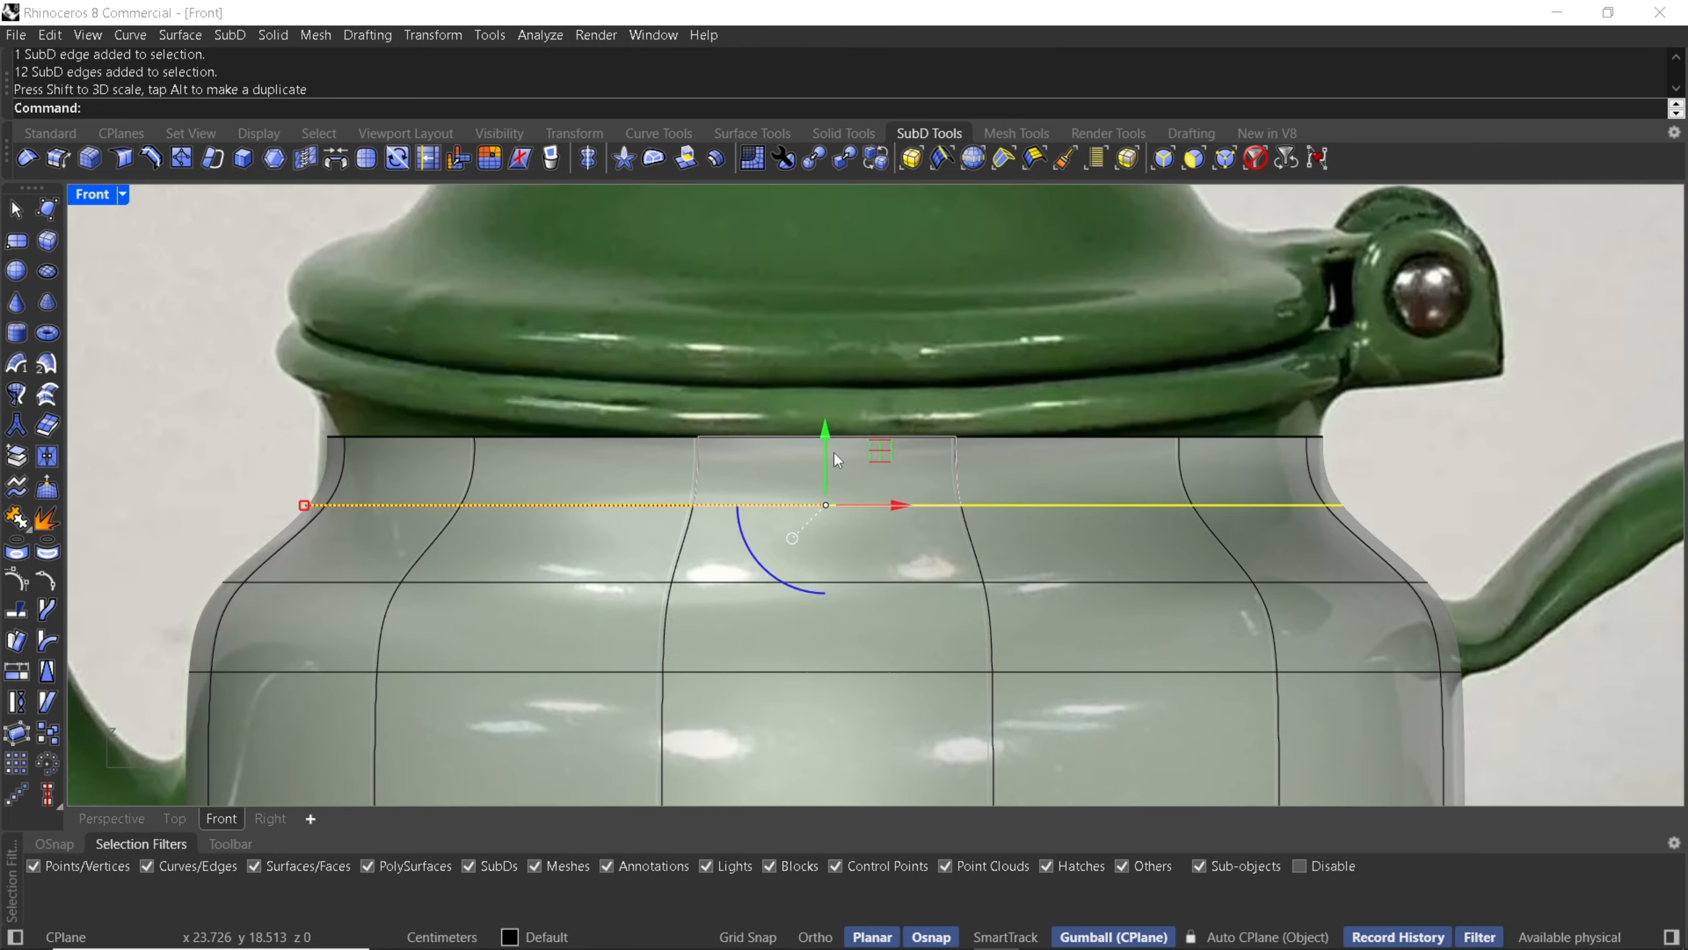
pyautogui.press('Escape')
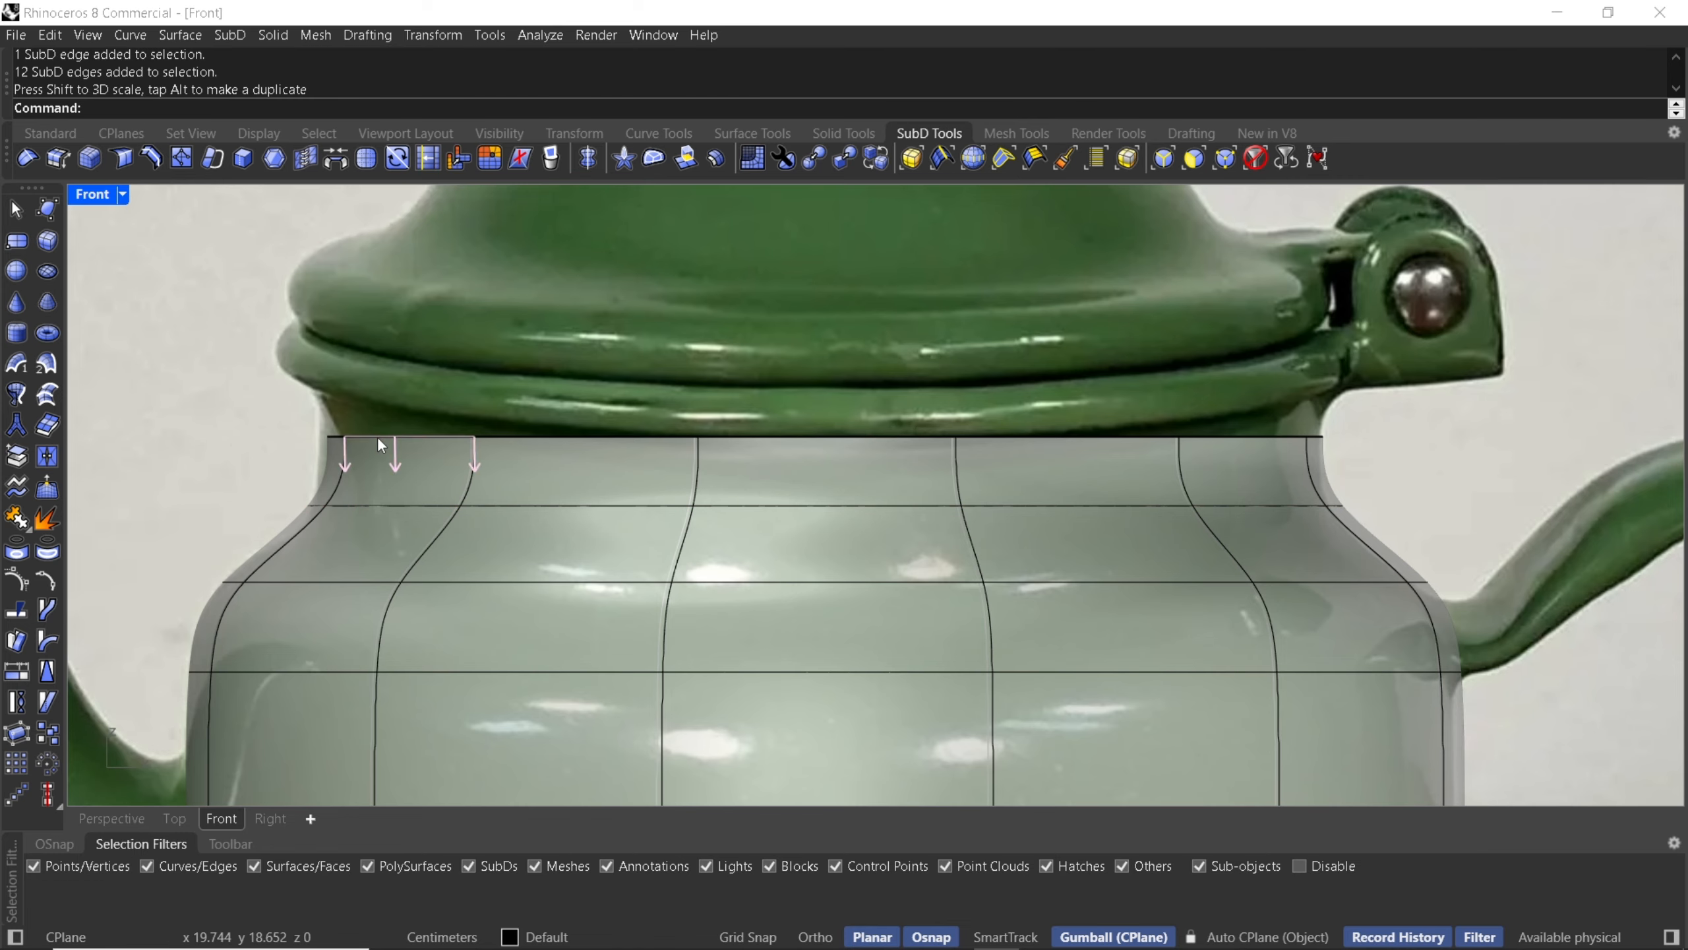
# - Select the top edge loop, extrude it upward in short steps and scale it outward to form the rim's bulge
pyautogui.doubleClick(378, 436)
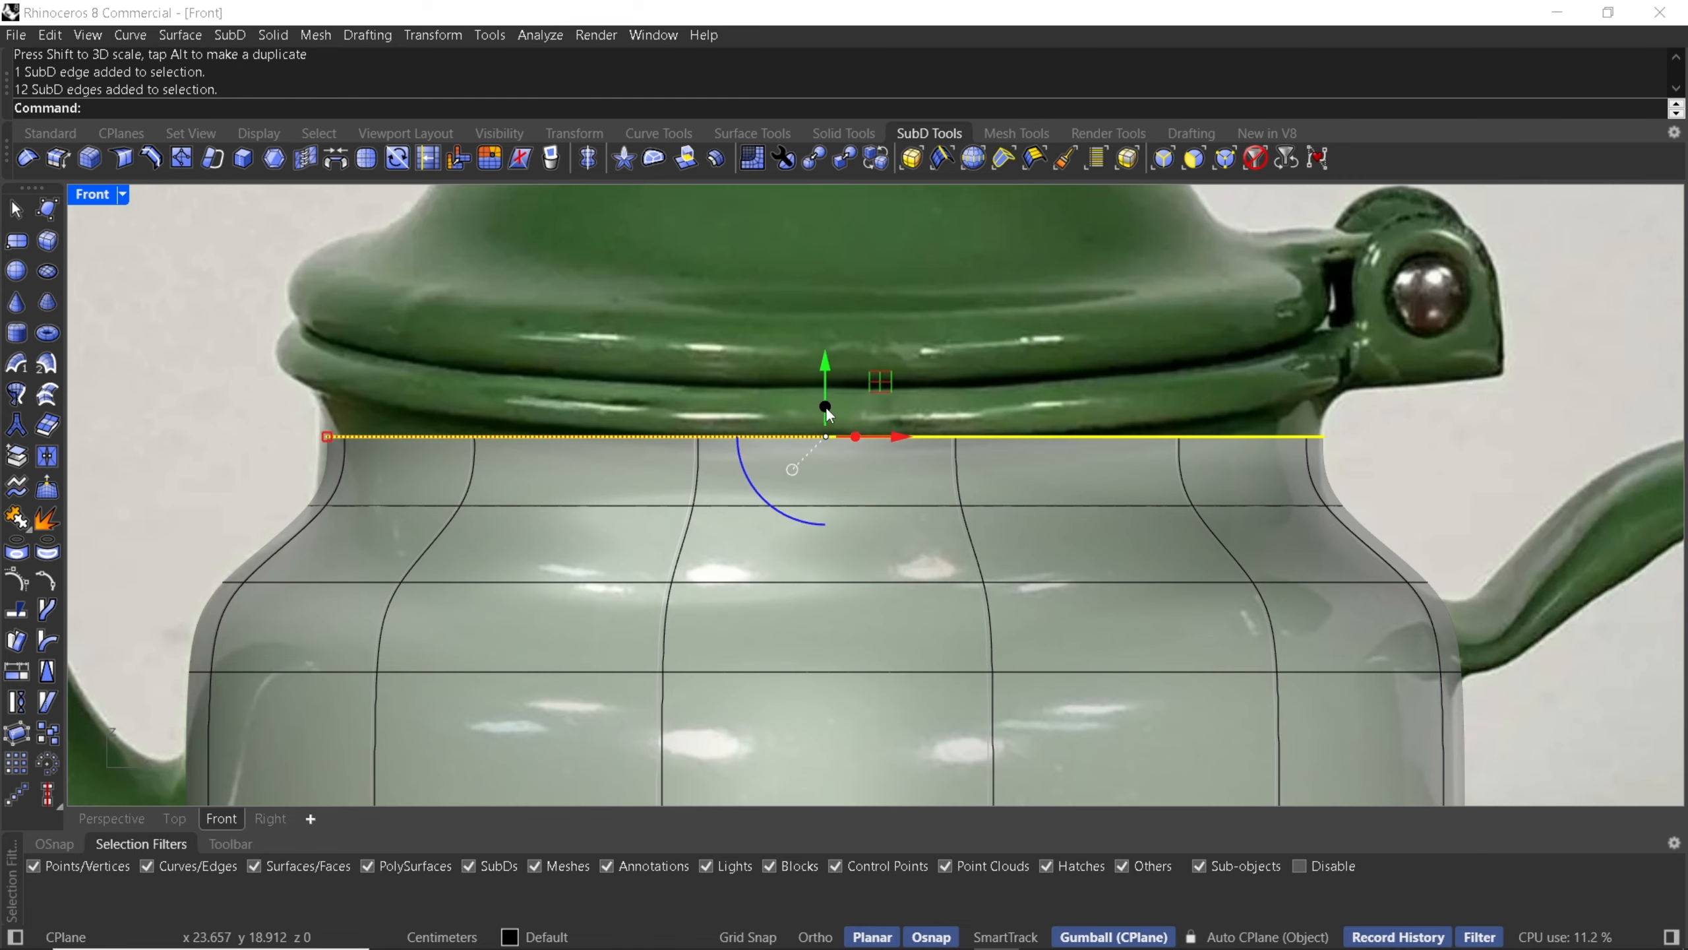
pyautogui.moveTo(826, 407); pyautogui.dragTo(831, 338)
pyautogui.scroll(4, 353, 379)
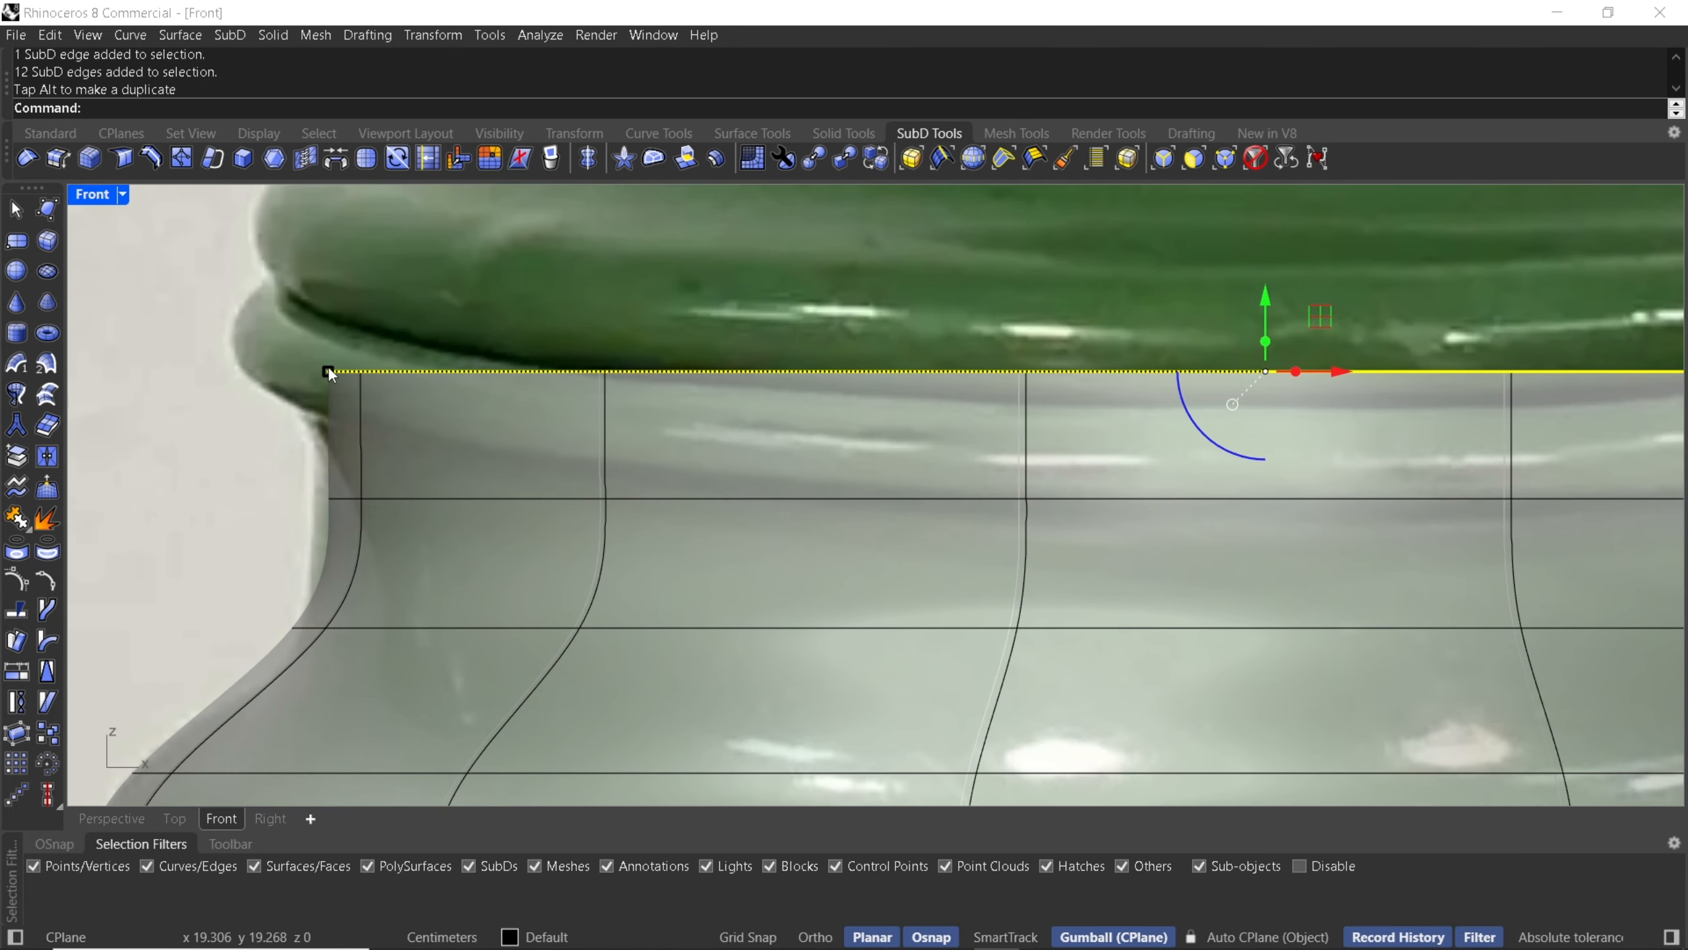
pyautogui.moveTo(1265, 348); pyautogui.dragTo(1269, 321)
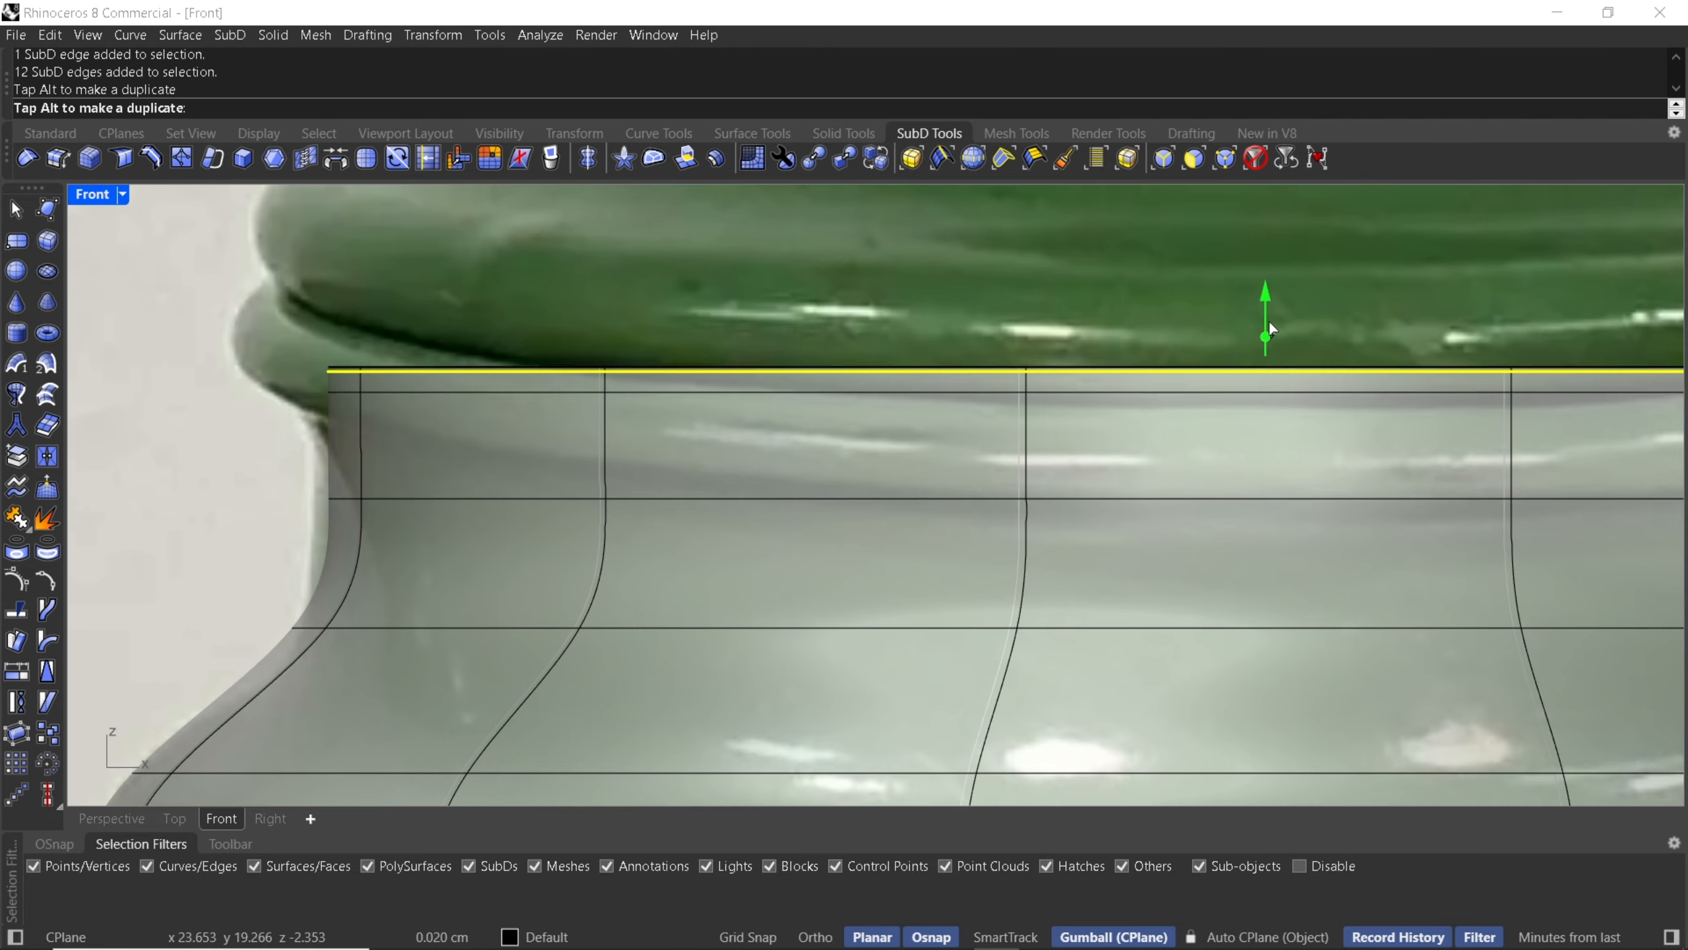
pyautogui.moveTo(328, 347); pyautogui.dragTo(215, 347)
# - Extrude the rim loop upward once more and scale it inward to close the rim's lip
pyautogui.moveTo(995, 344); pyautogui.dragTo(953, 499, button='right')
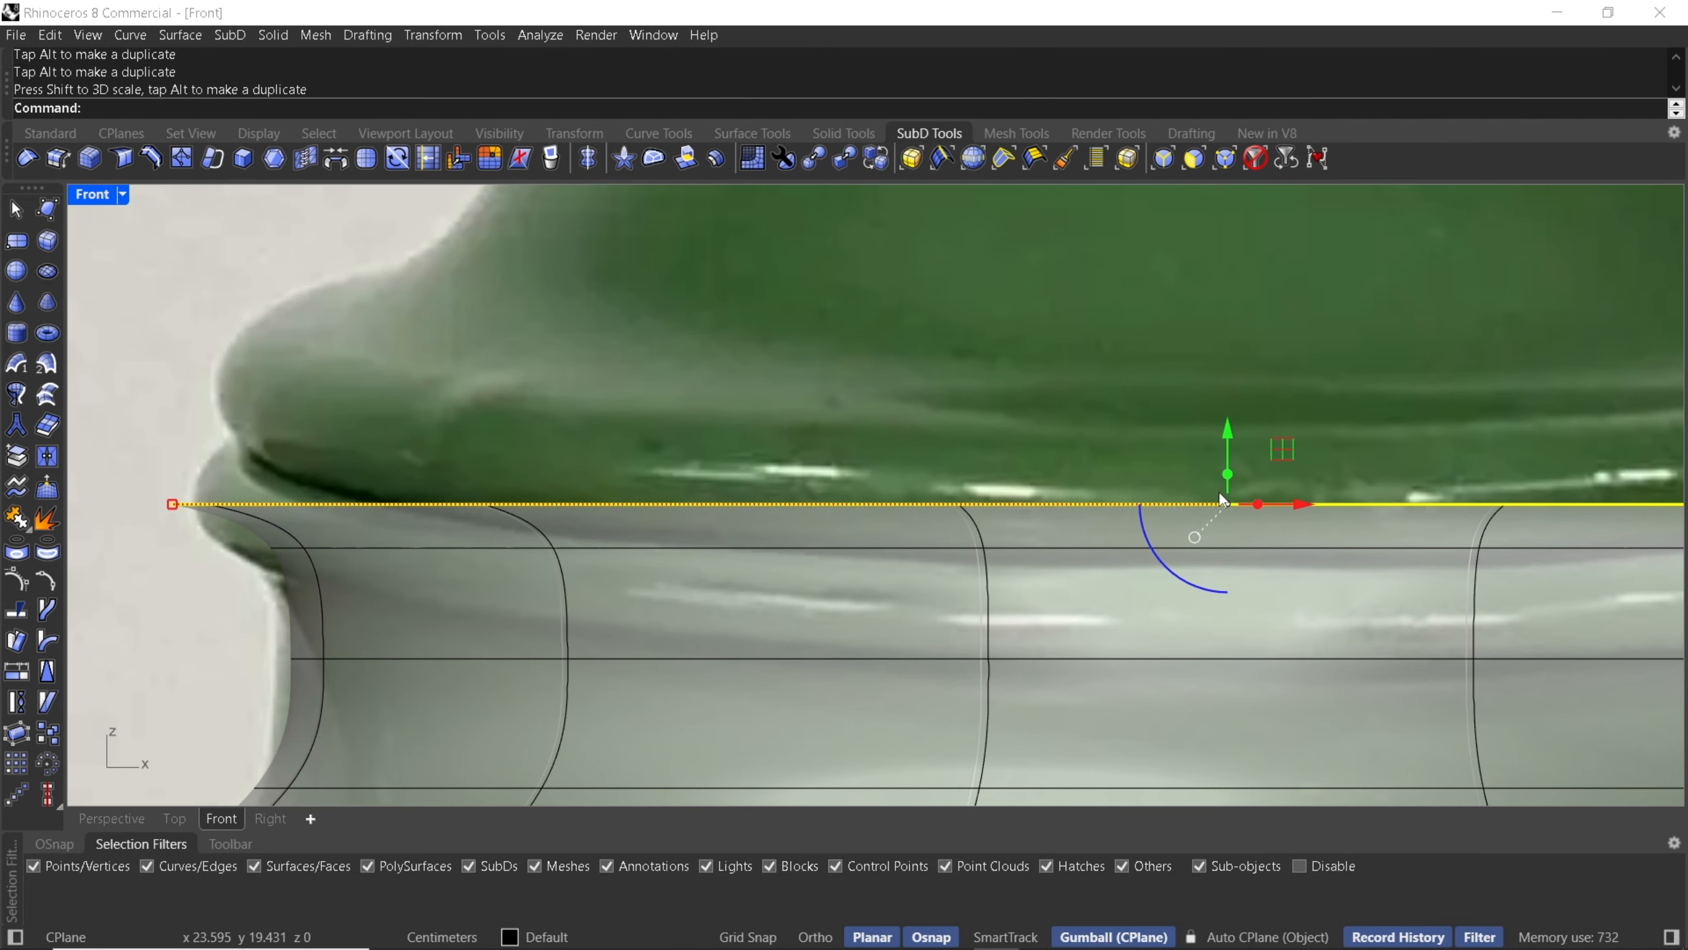
pyautogui.moveTo(1229, 469); pyautogui.dragTo(1227, 400)
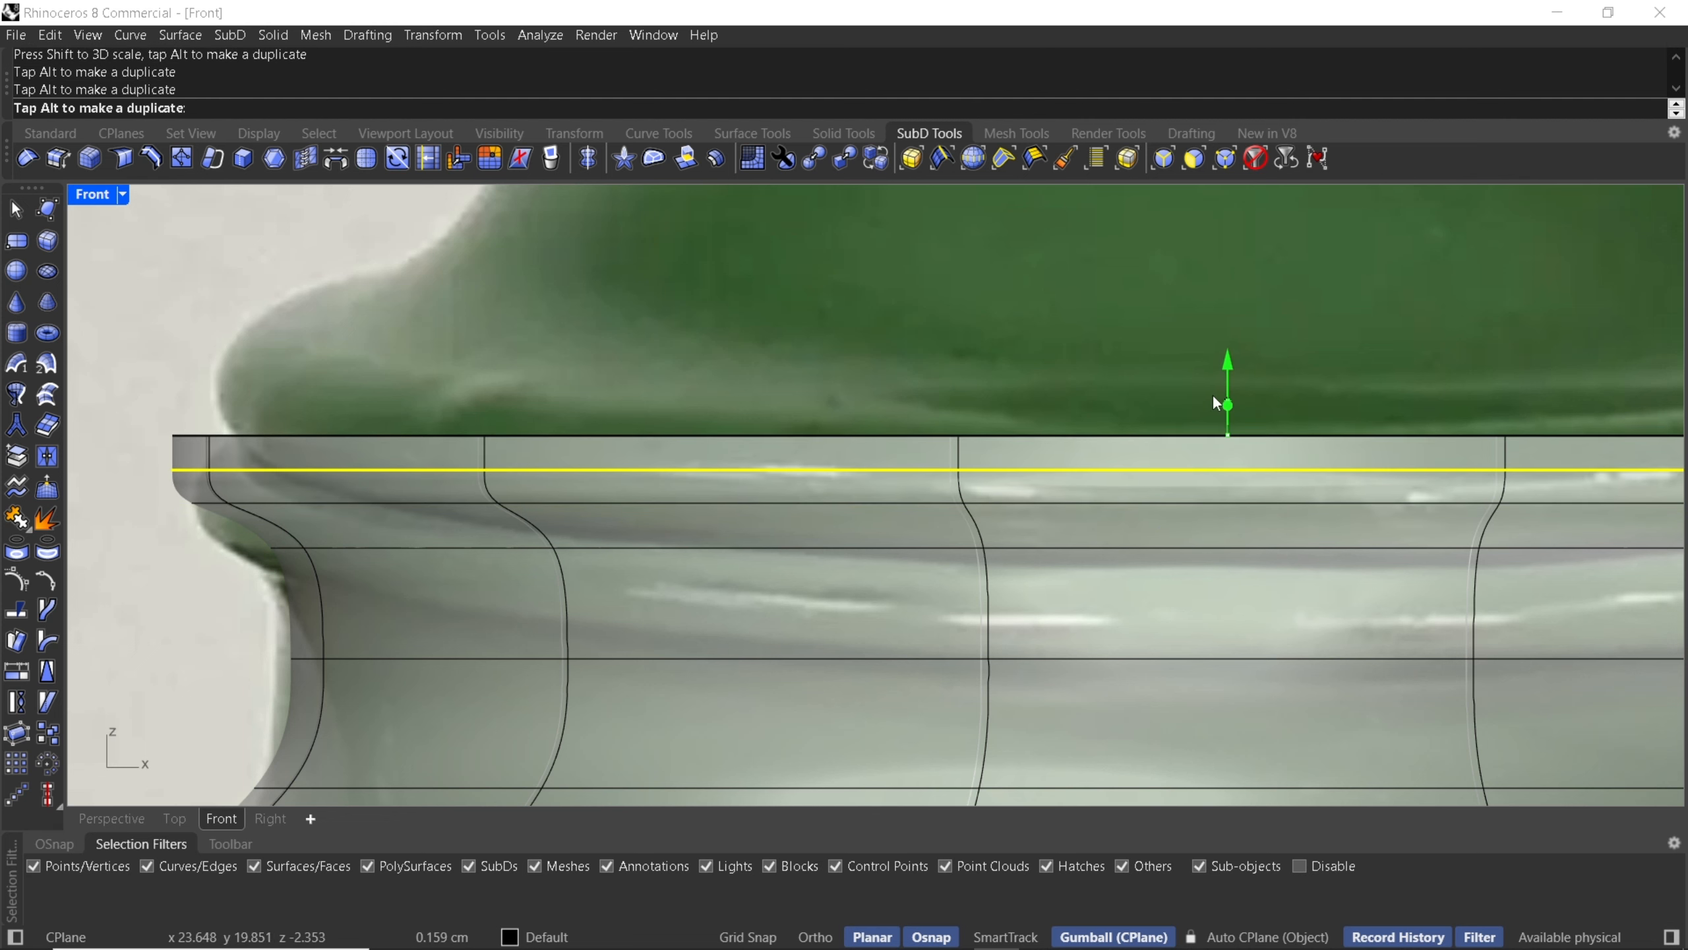
pyautogui.moveTo(172, 435); pyautogui.dragTo(210, 436)
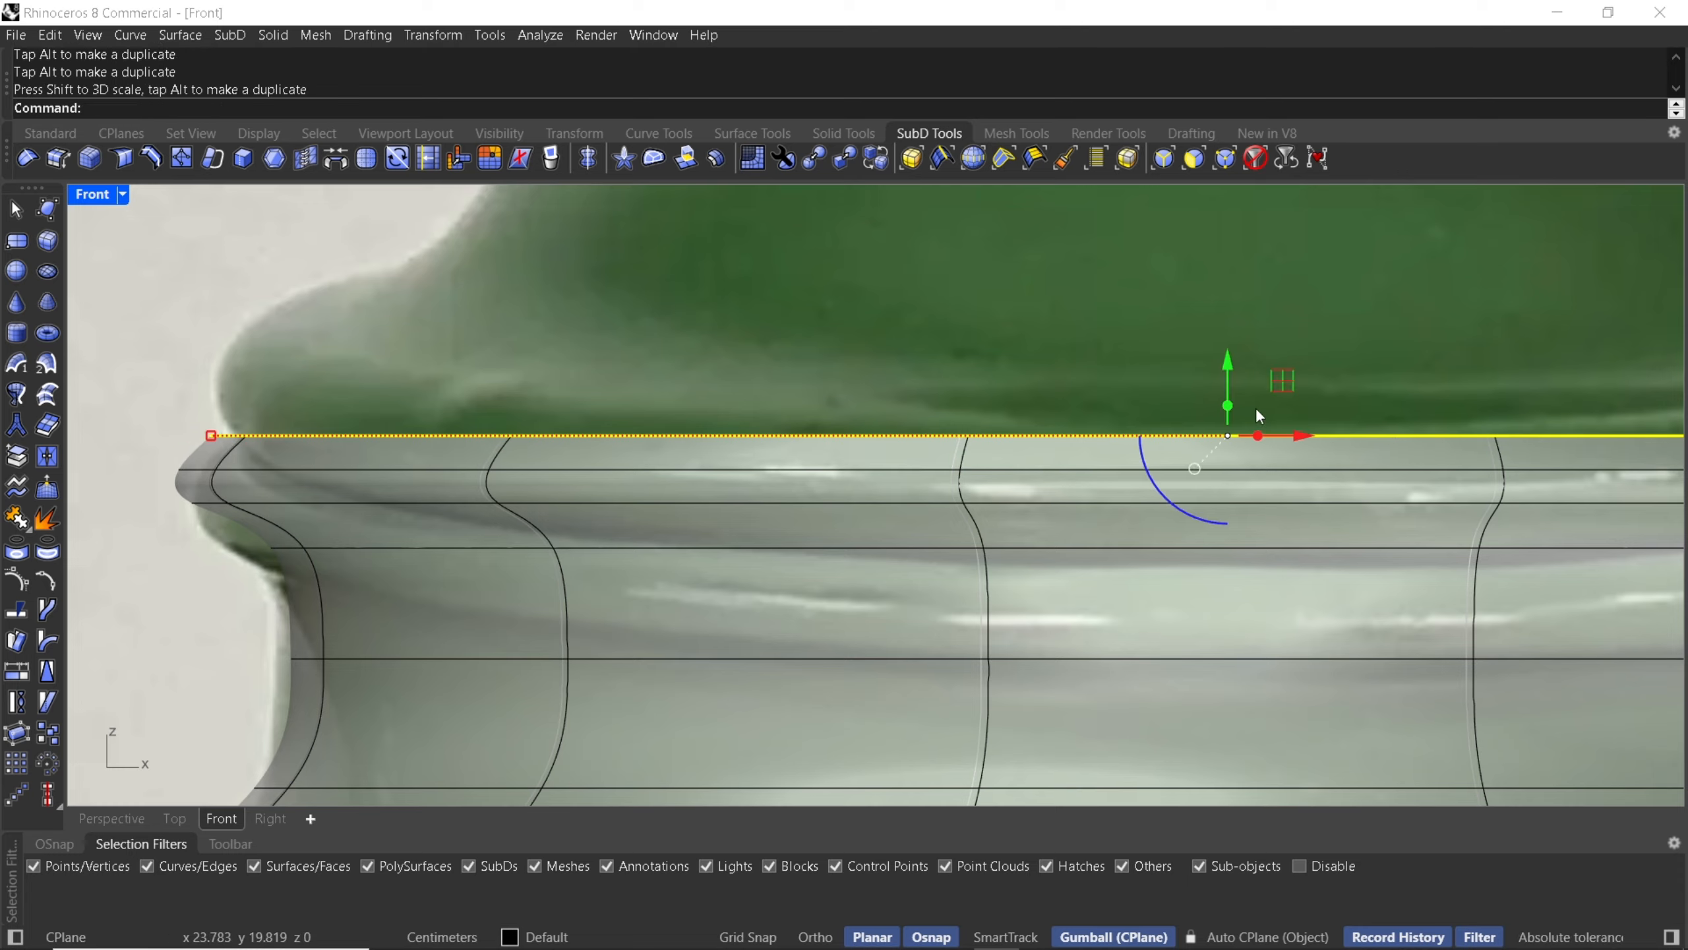
# - Select the edge loop below the rim top and nudge it slightly upward
pyautogui.click(1229, 374)
pyautogui.doubleClick(276, 471)
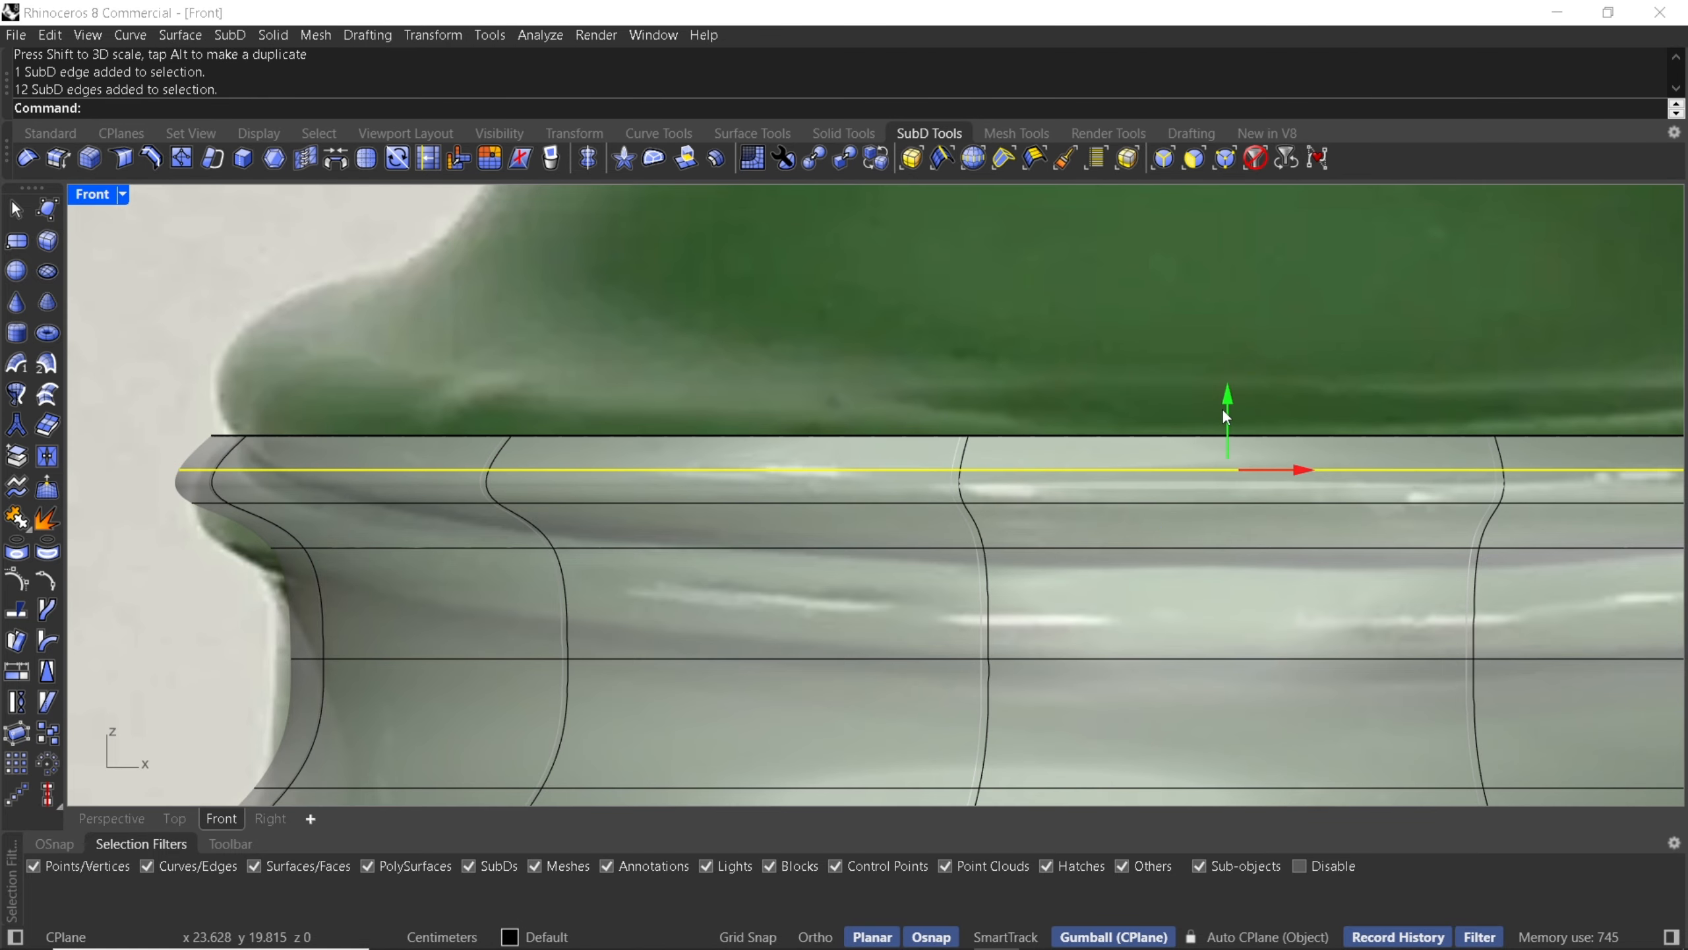
pyautogui.moveTo(1247, 424); pyautogui.dragTo(1247, 413)
pyautogui.press('Escape')
# - Select the body face where the handle's upper end meets the teapot and check it in the Perspective and Top views
pyautogui.scroll(-5, 432, 367)
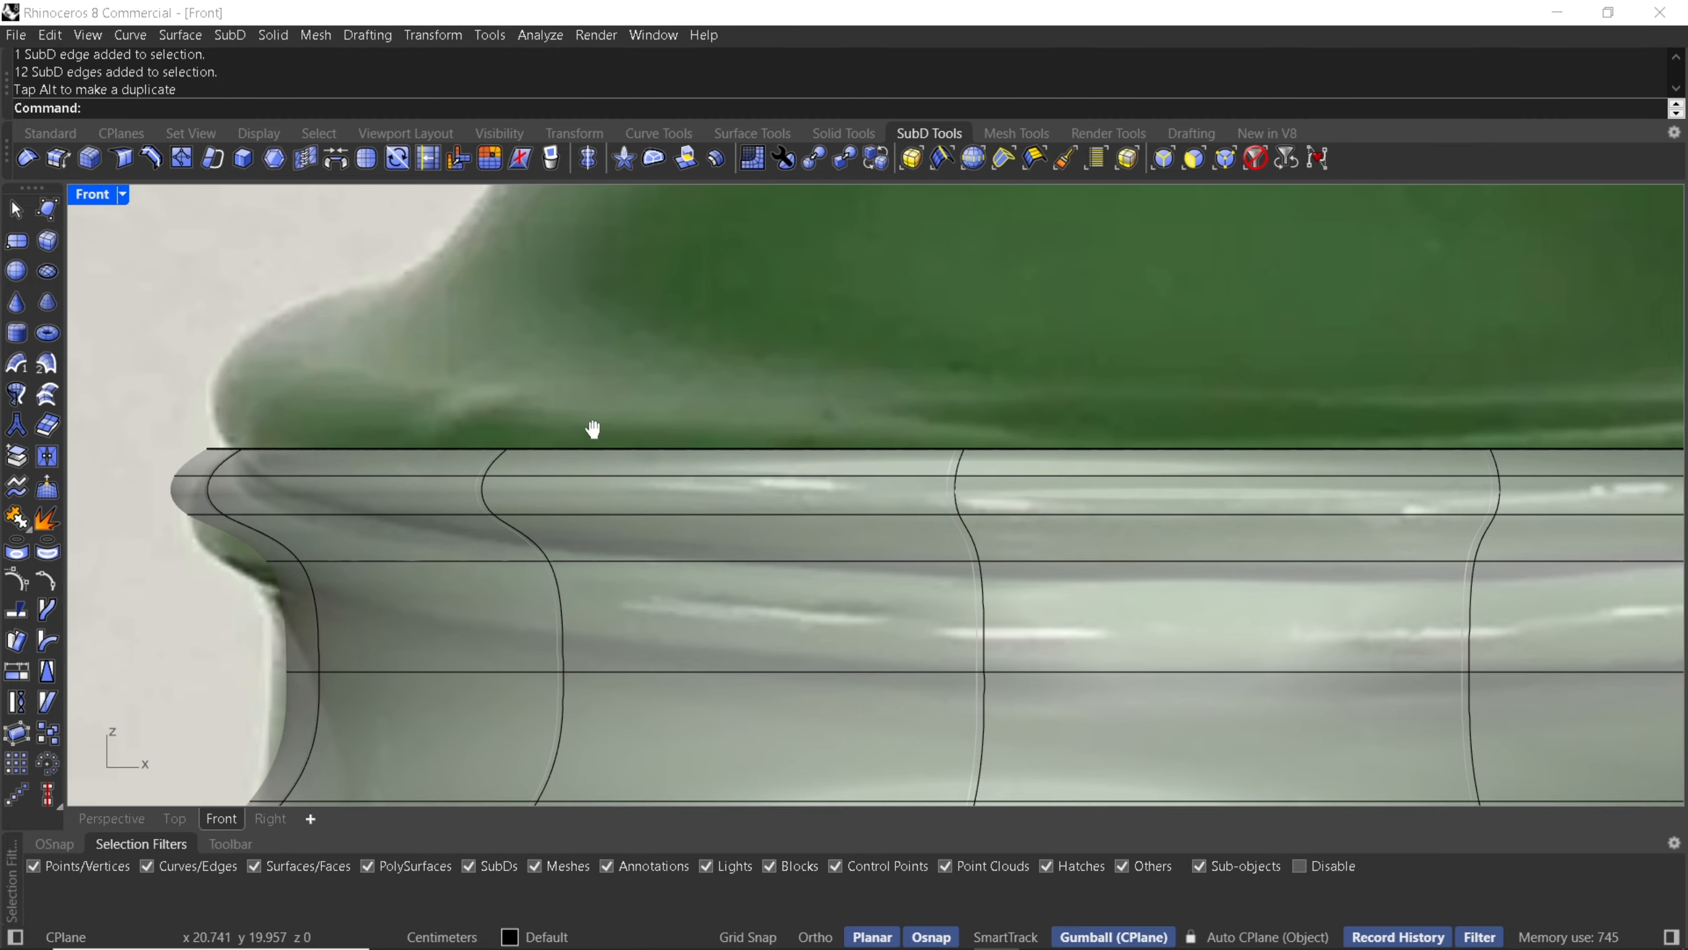
pyautogui.scroll(-9, 684, 417)
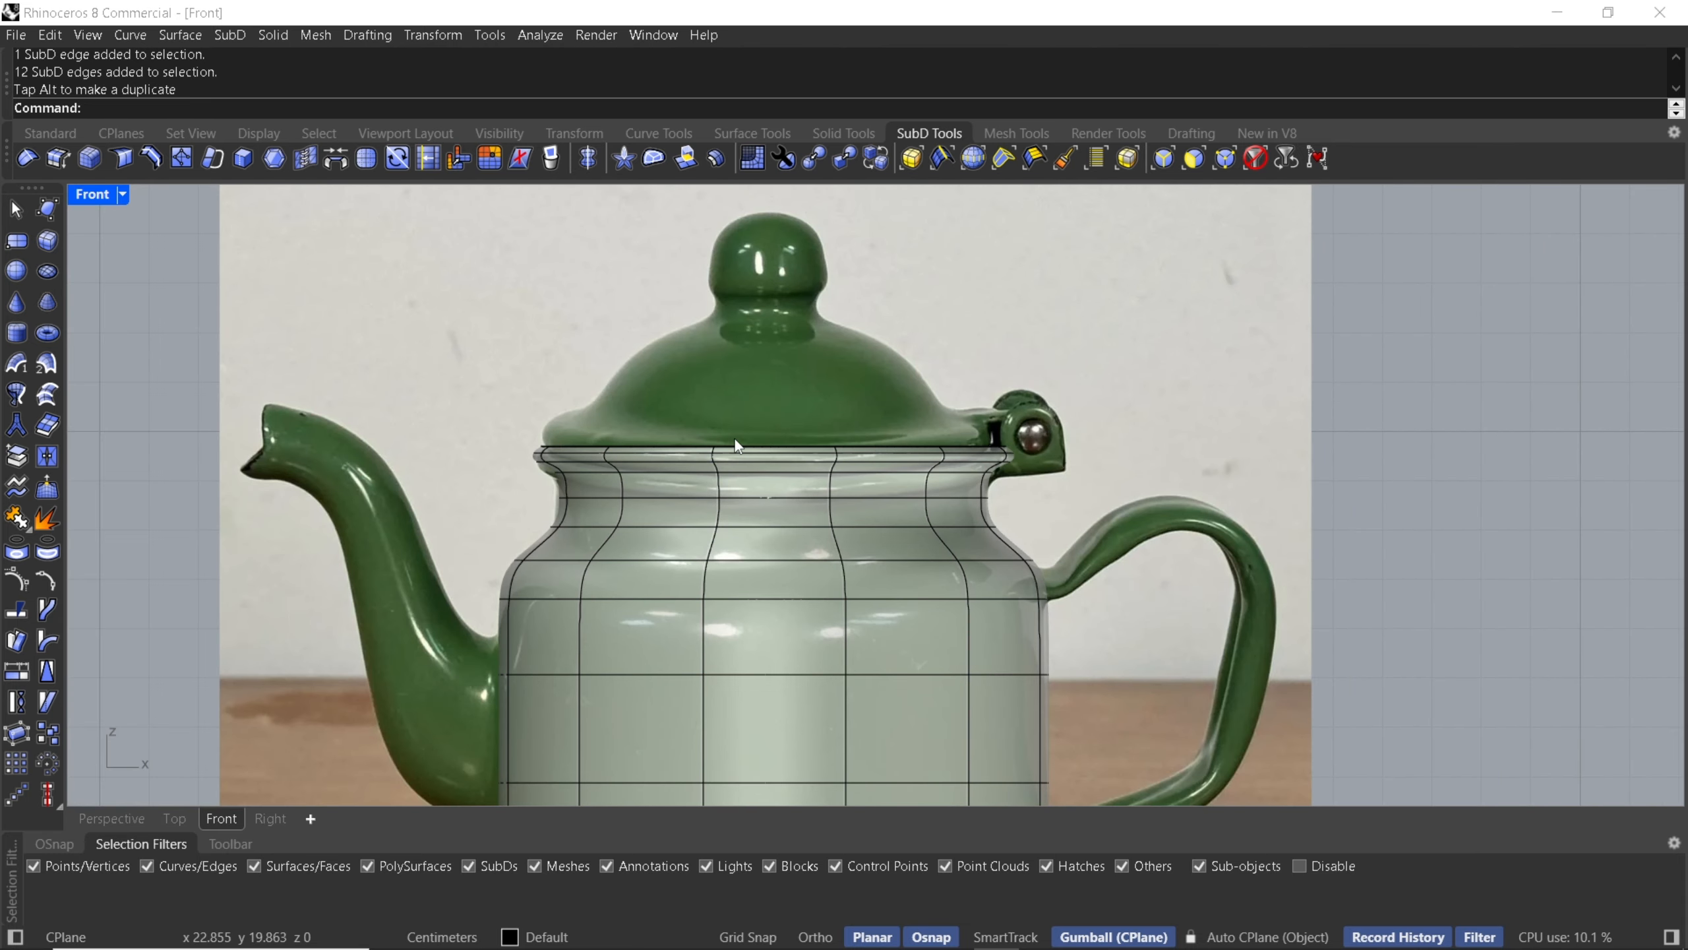
pyautogui.moveTo(814, 415); pyautogui.dragTo(827, 290, button='right')
pyautogui.moveTo(664, 491); pyautogui.dragTo(772, 366, button='right')
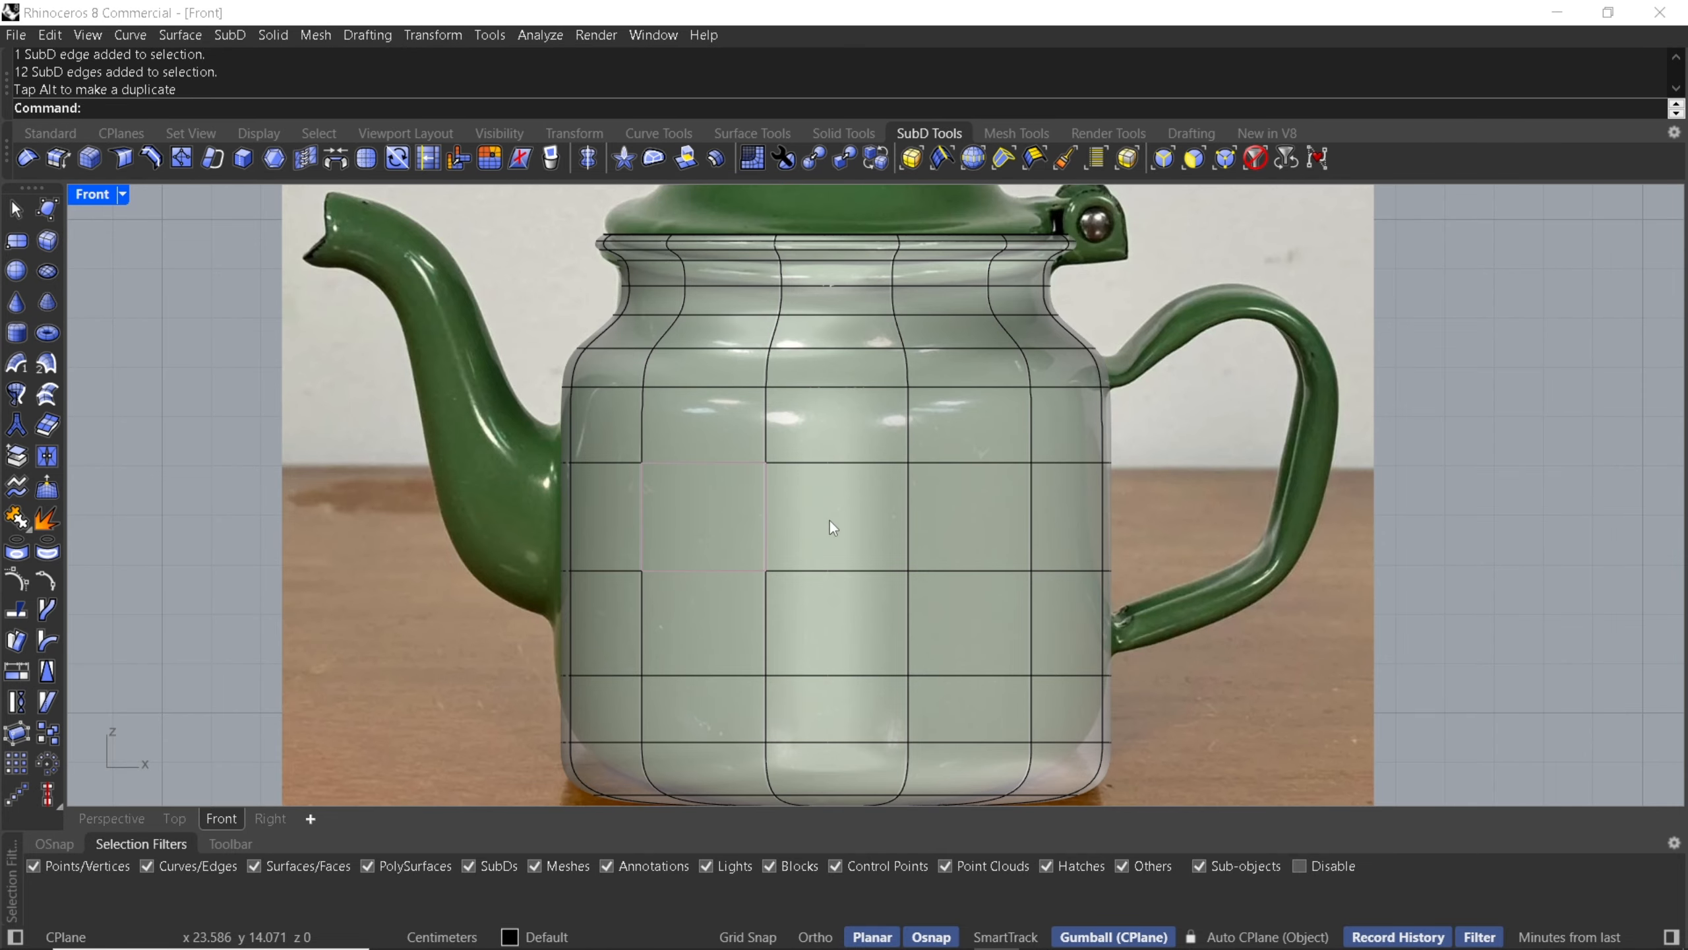
pyautogui.scroll(3, 1128, 401)
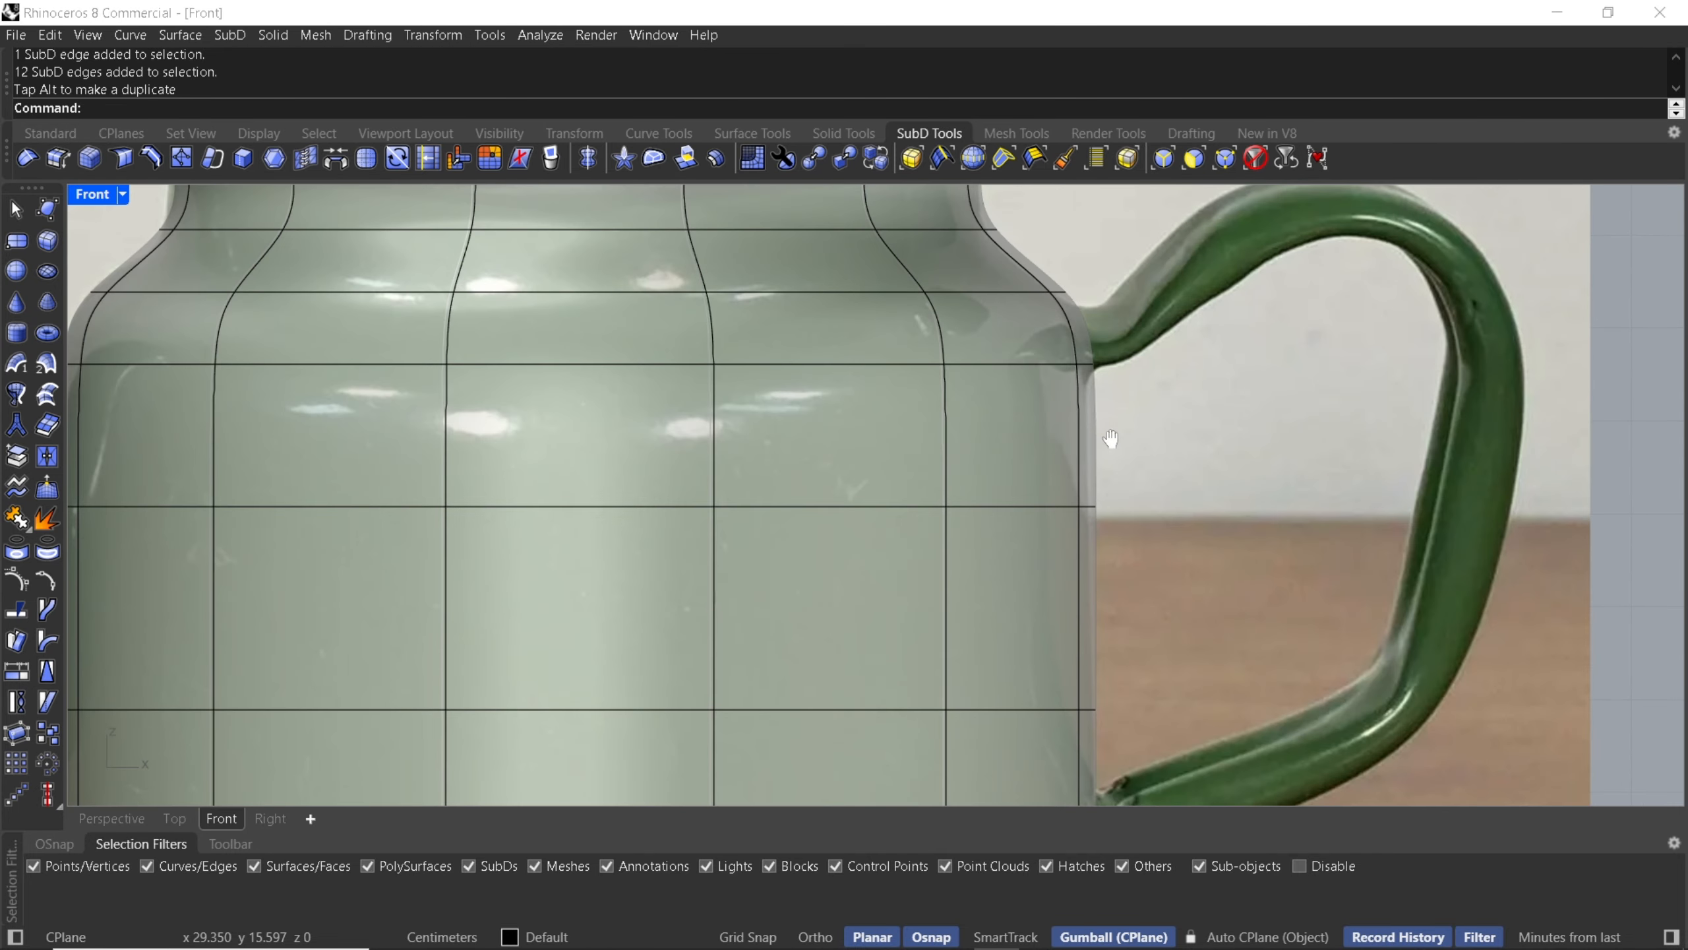
pyautogui.moveTo(1111, 439); pyautogui.dragTo(1071, 268, button='right')
pyautogui.scroll(3, 1071, 268)
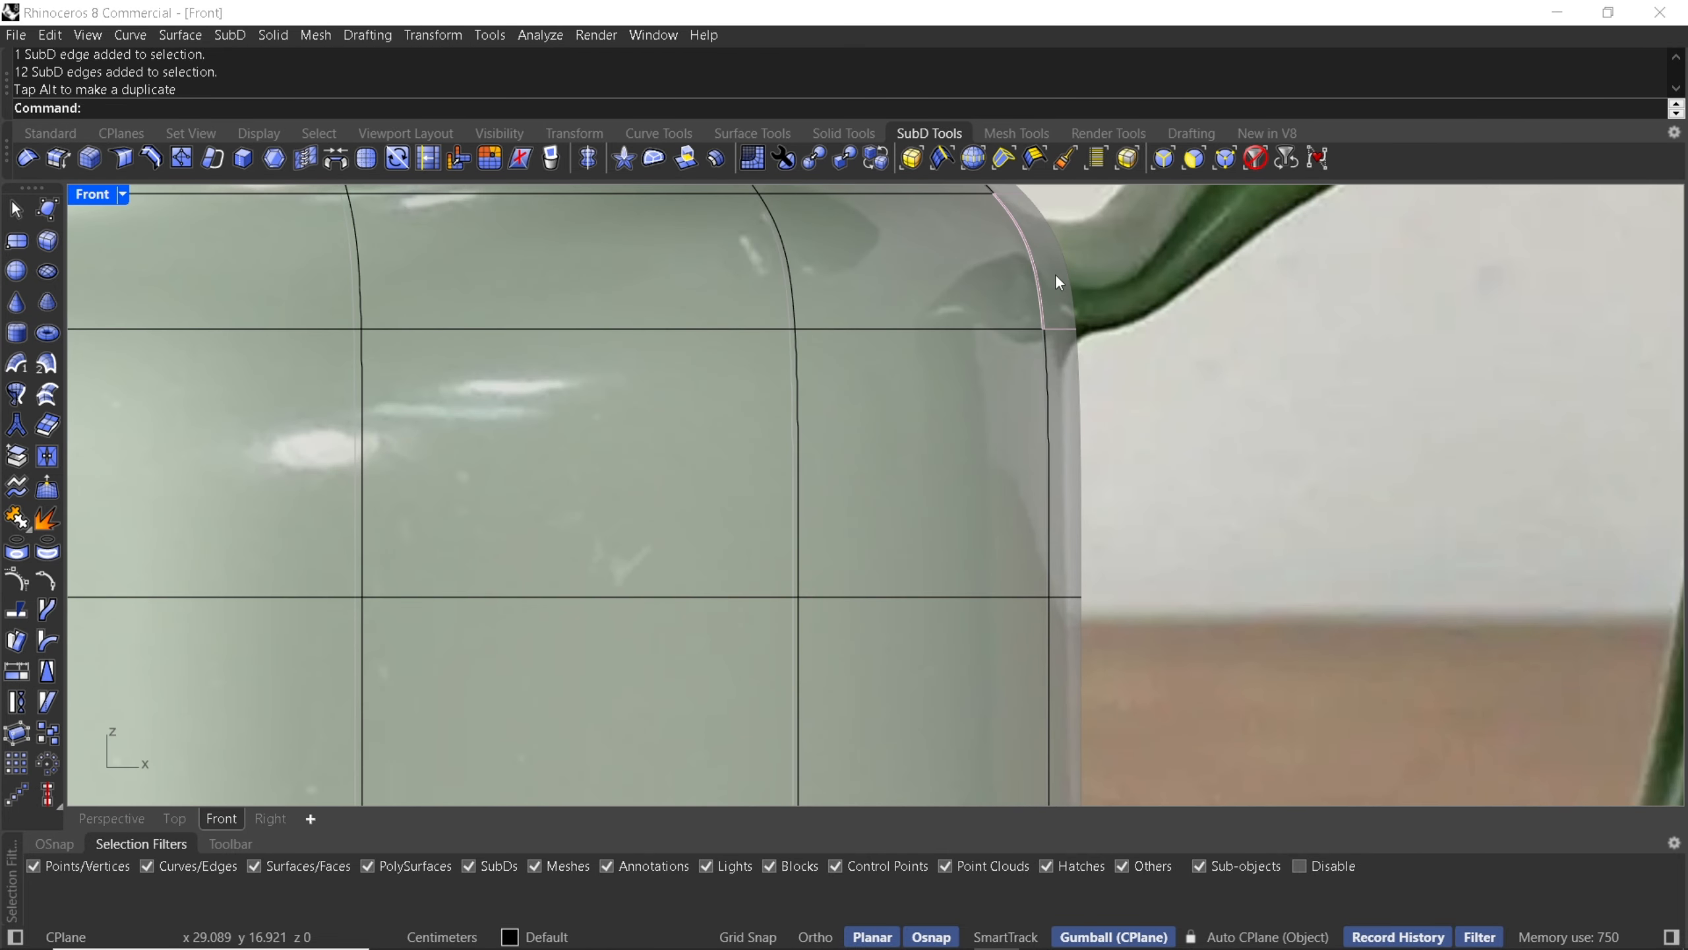
pyautogui.click(1053, 277)
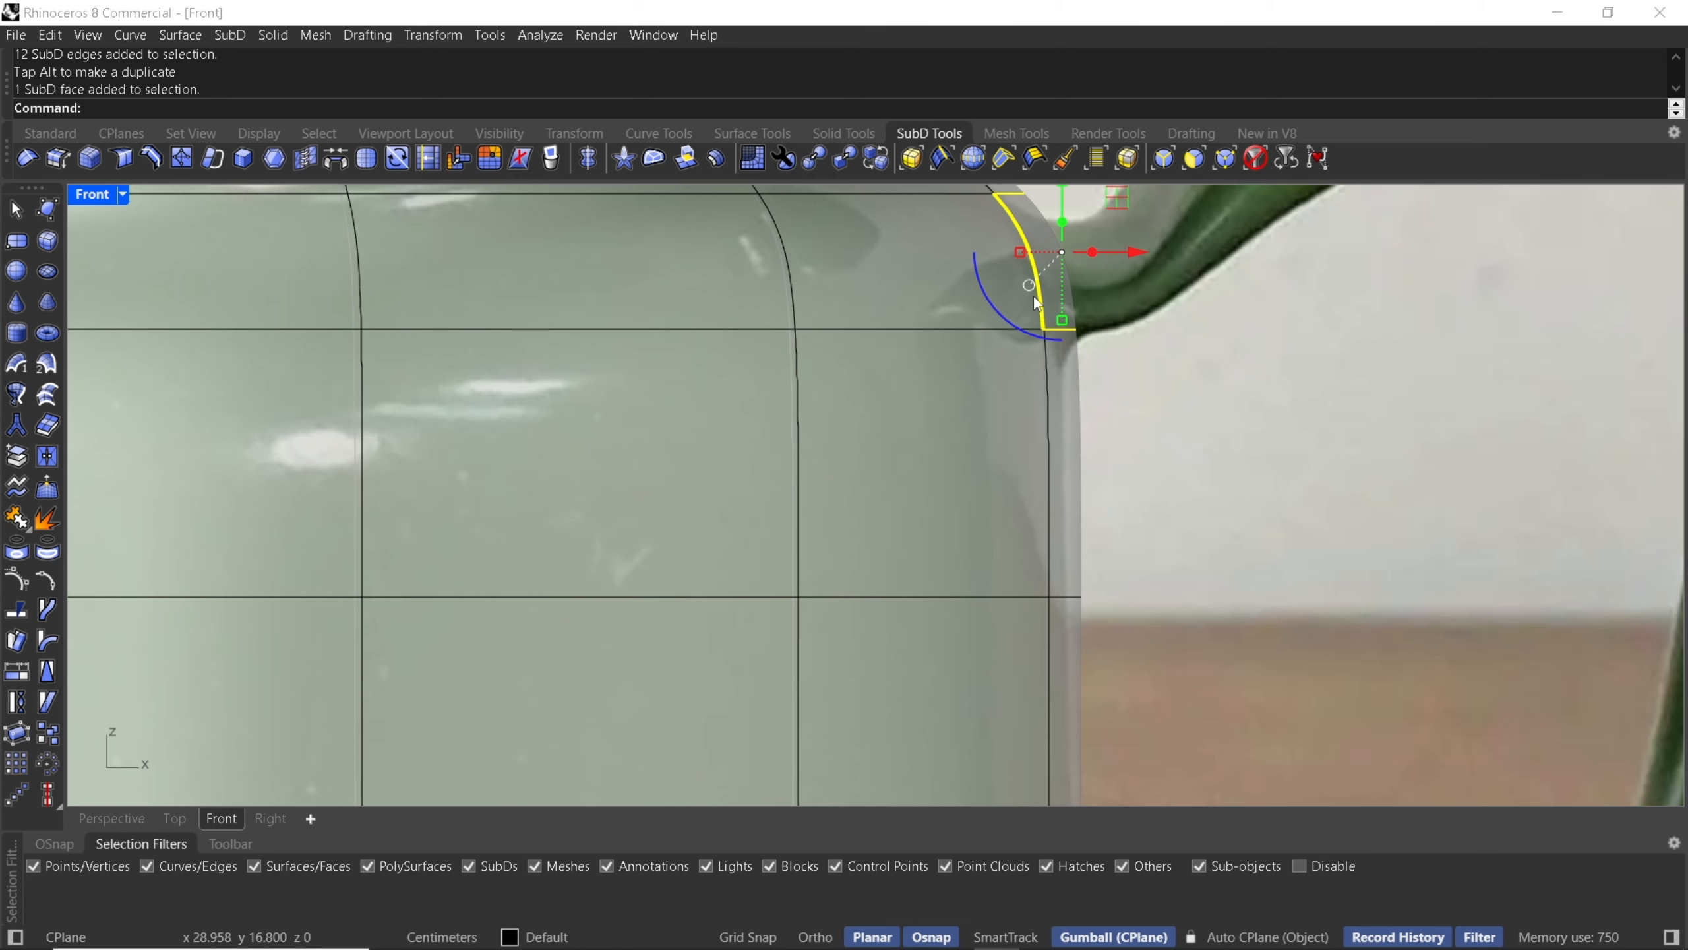
pyautogui.click(97, 819)
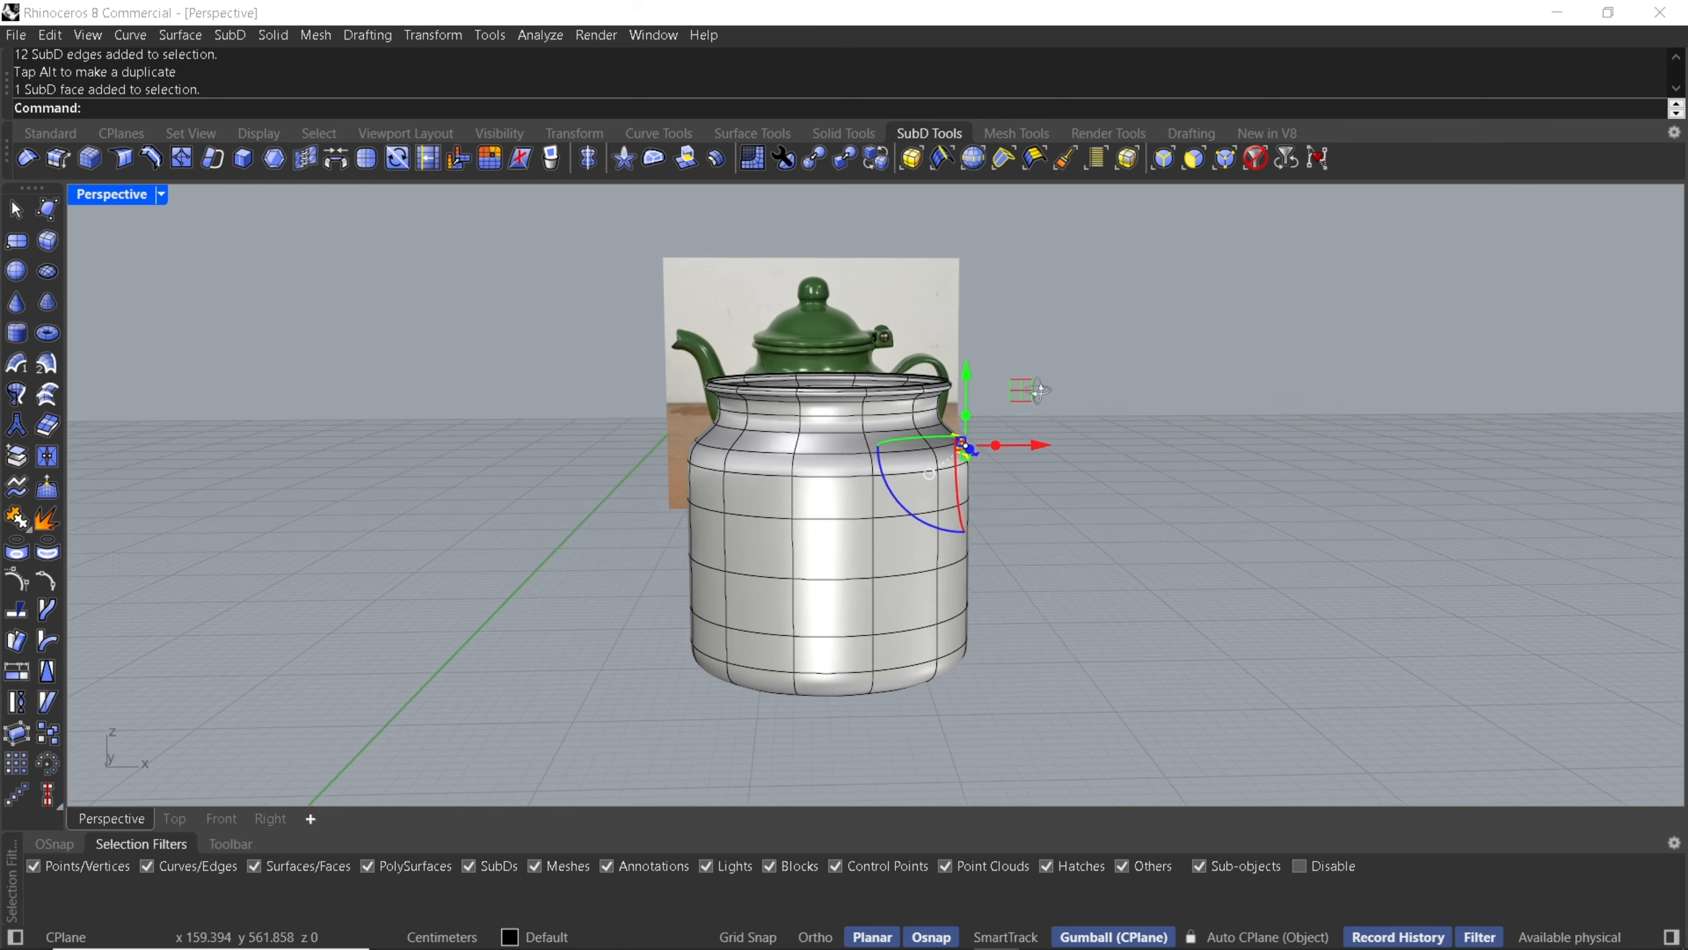
pyautogui.moveTo(1039, 390); pyautogui.dragTo(957, 486, button='right')
pyautogui.scroll(3, 961, 493)
pyautogui.scroll(3, 939, 554)
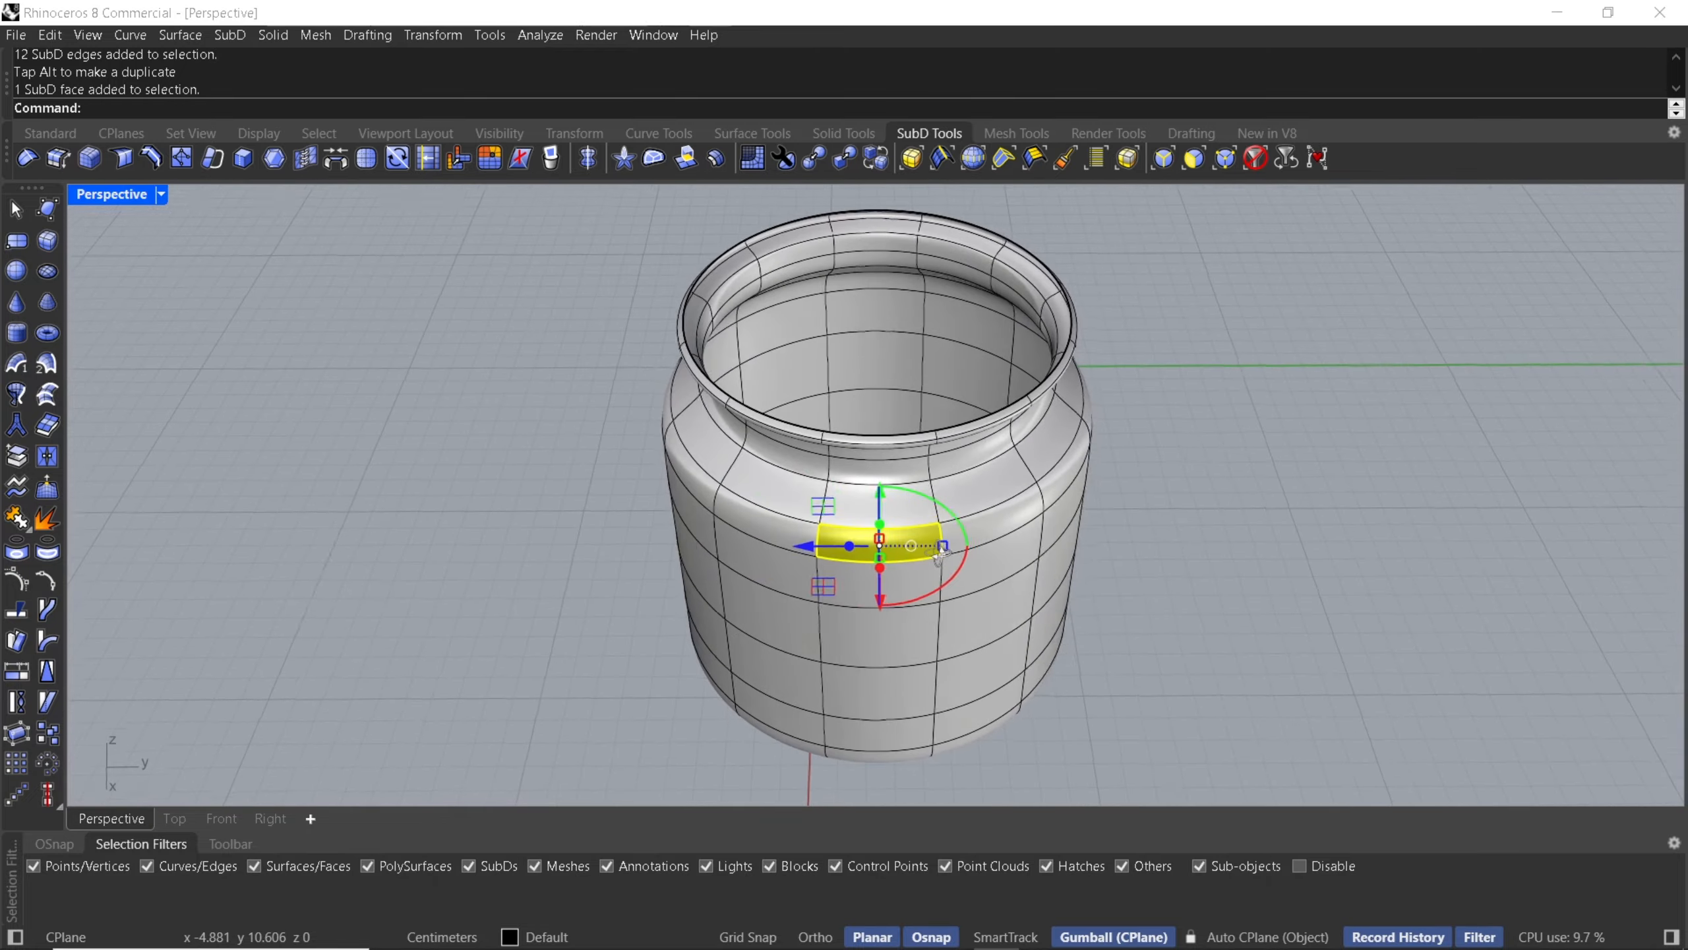
pyautogui.moveTo(939, 554); pyautogui.dragTo(945, 554, button='right')
pyautogui.click(173, 818)
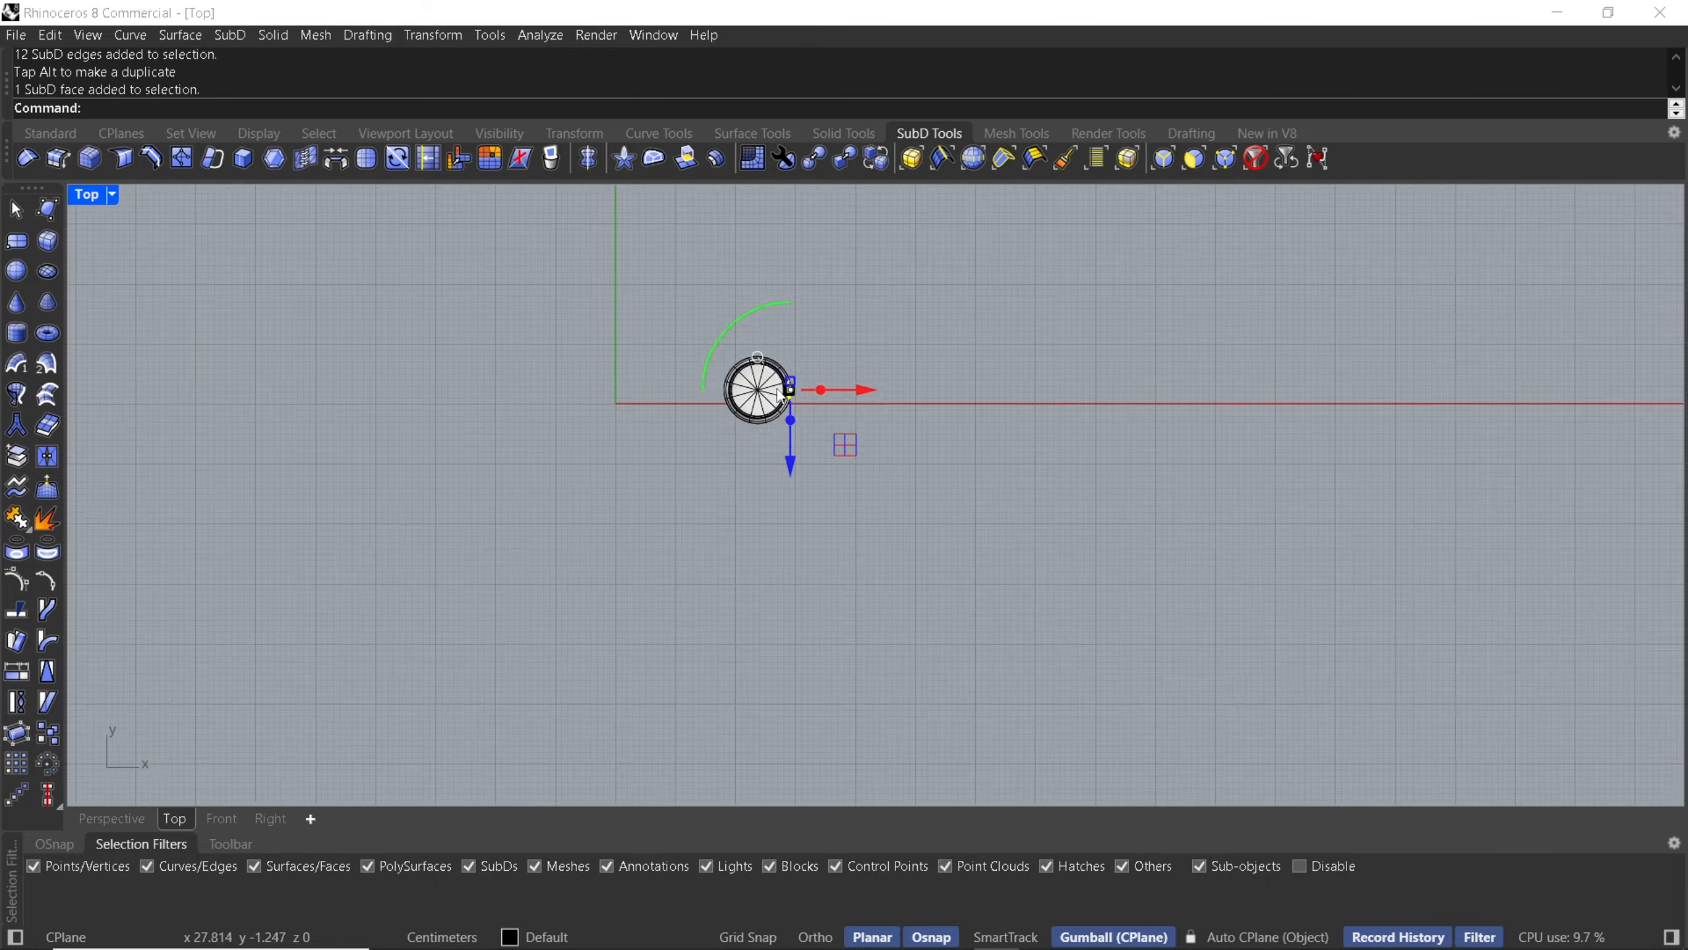
pyautogui.scroll(5, 825, 404)
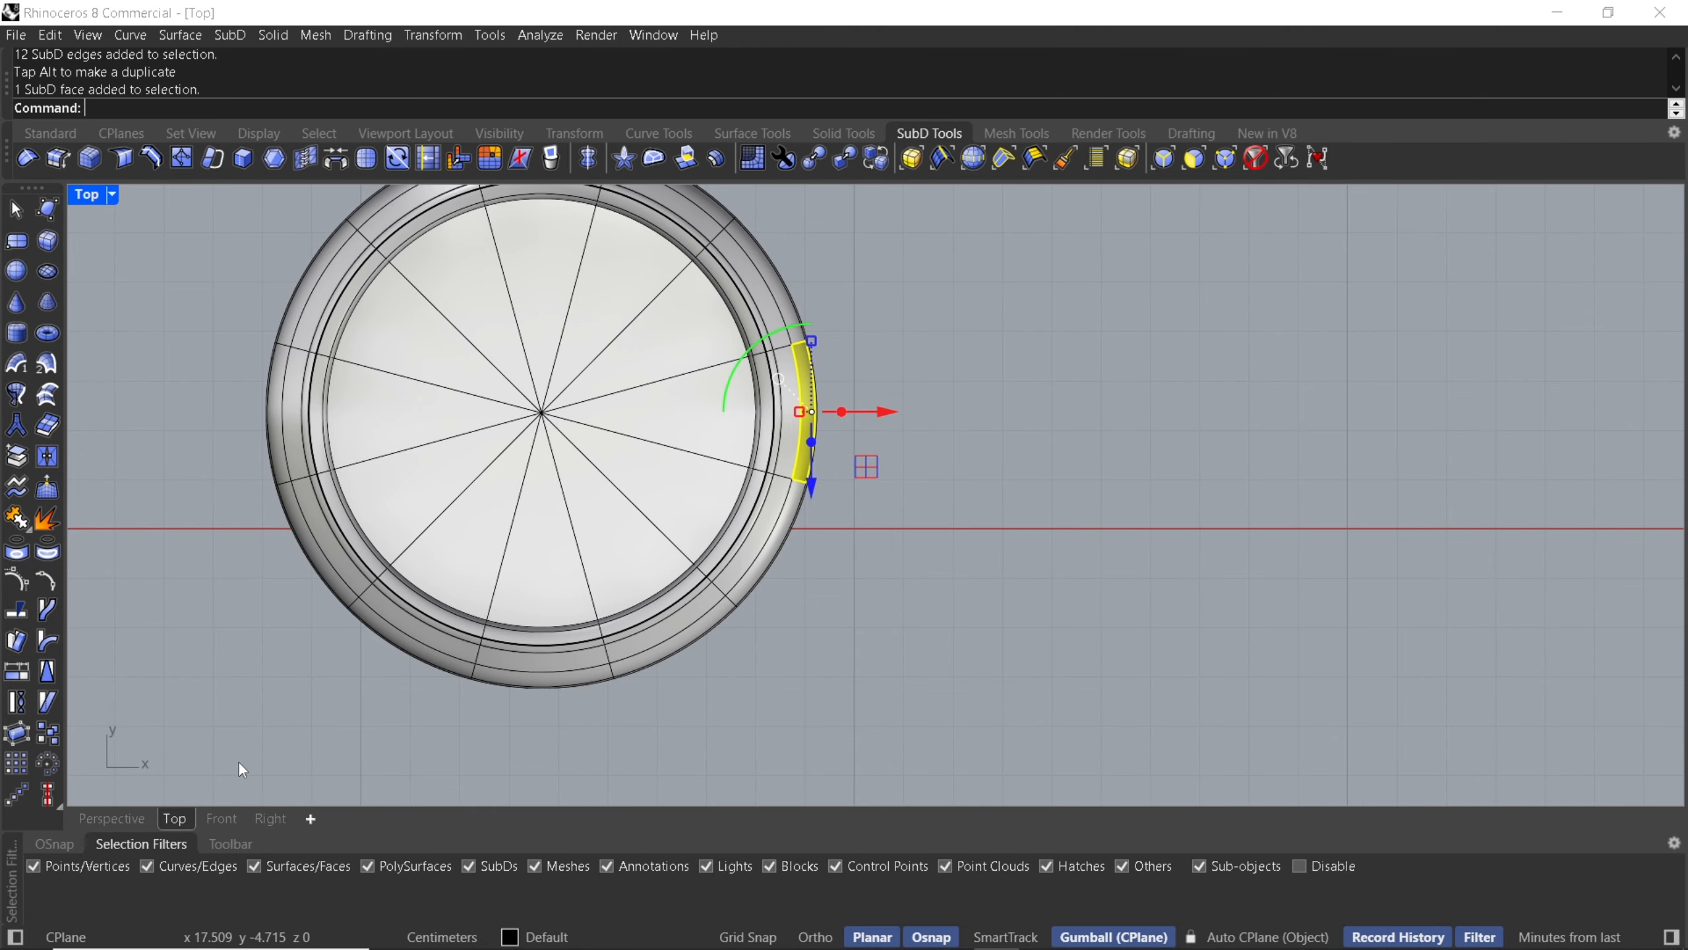
pyautogui.click(217, 819)
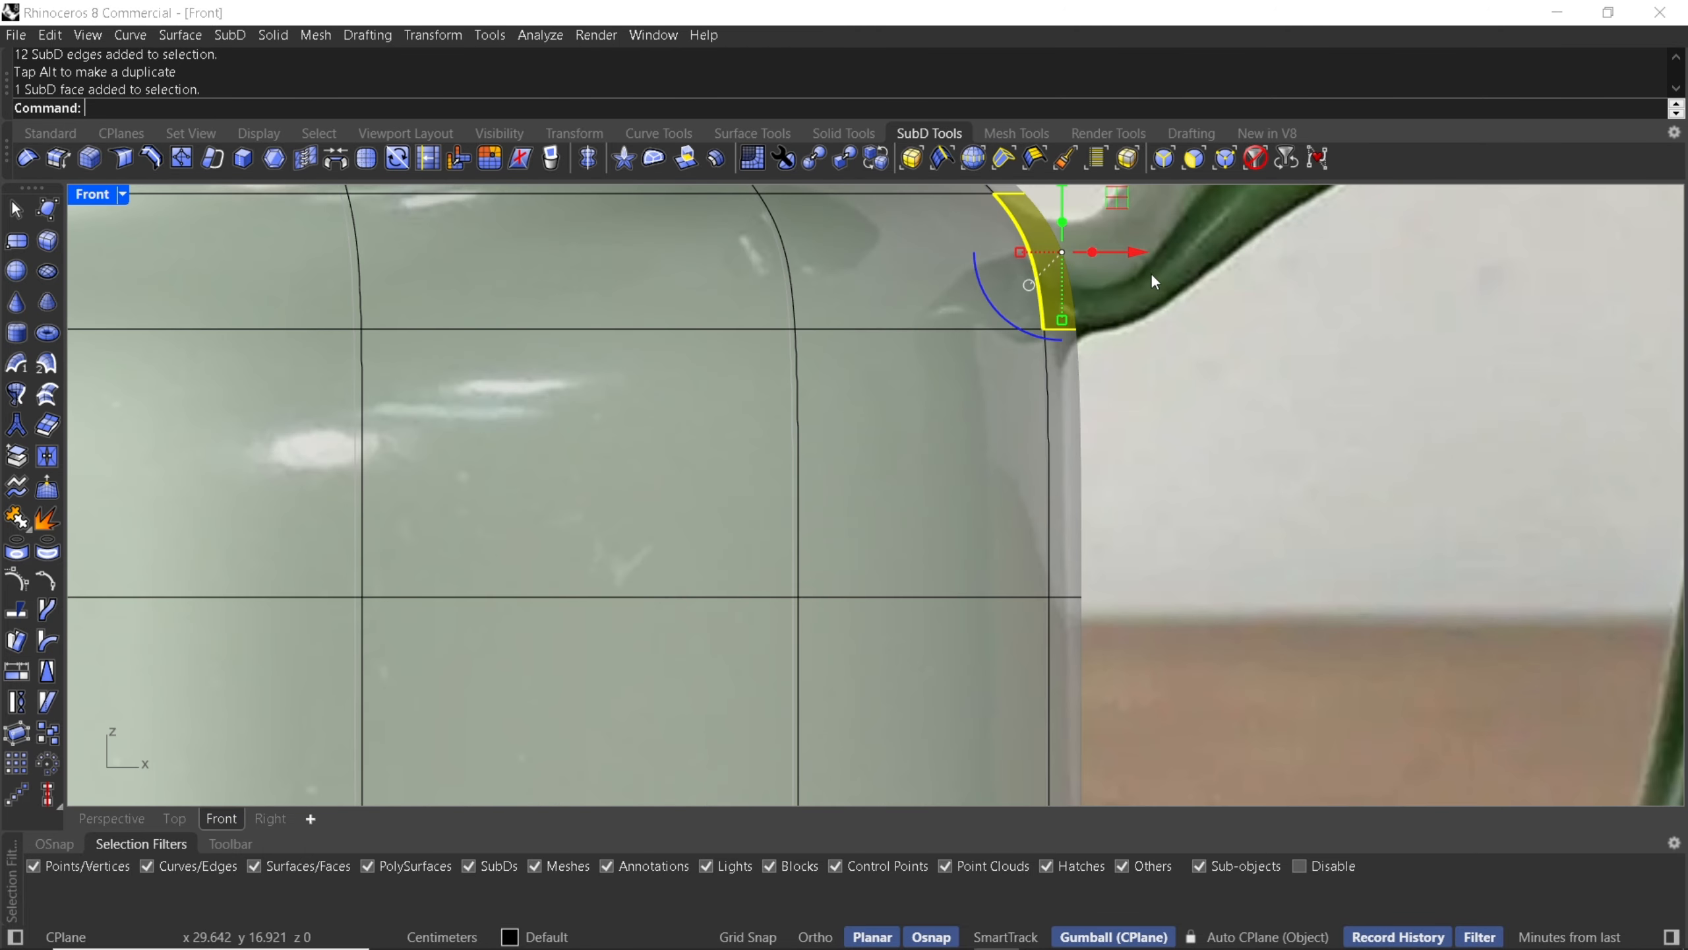
# - Delete the selected body face to open a hole where the handle attaches
pyautogui.scroll(-2, 932, 485)
pyautogui.moveTo(879, 455); pyautogui.dragTo(930, 460)
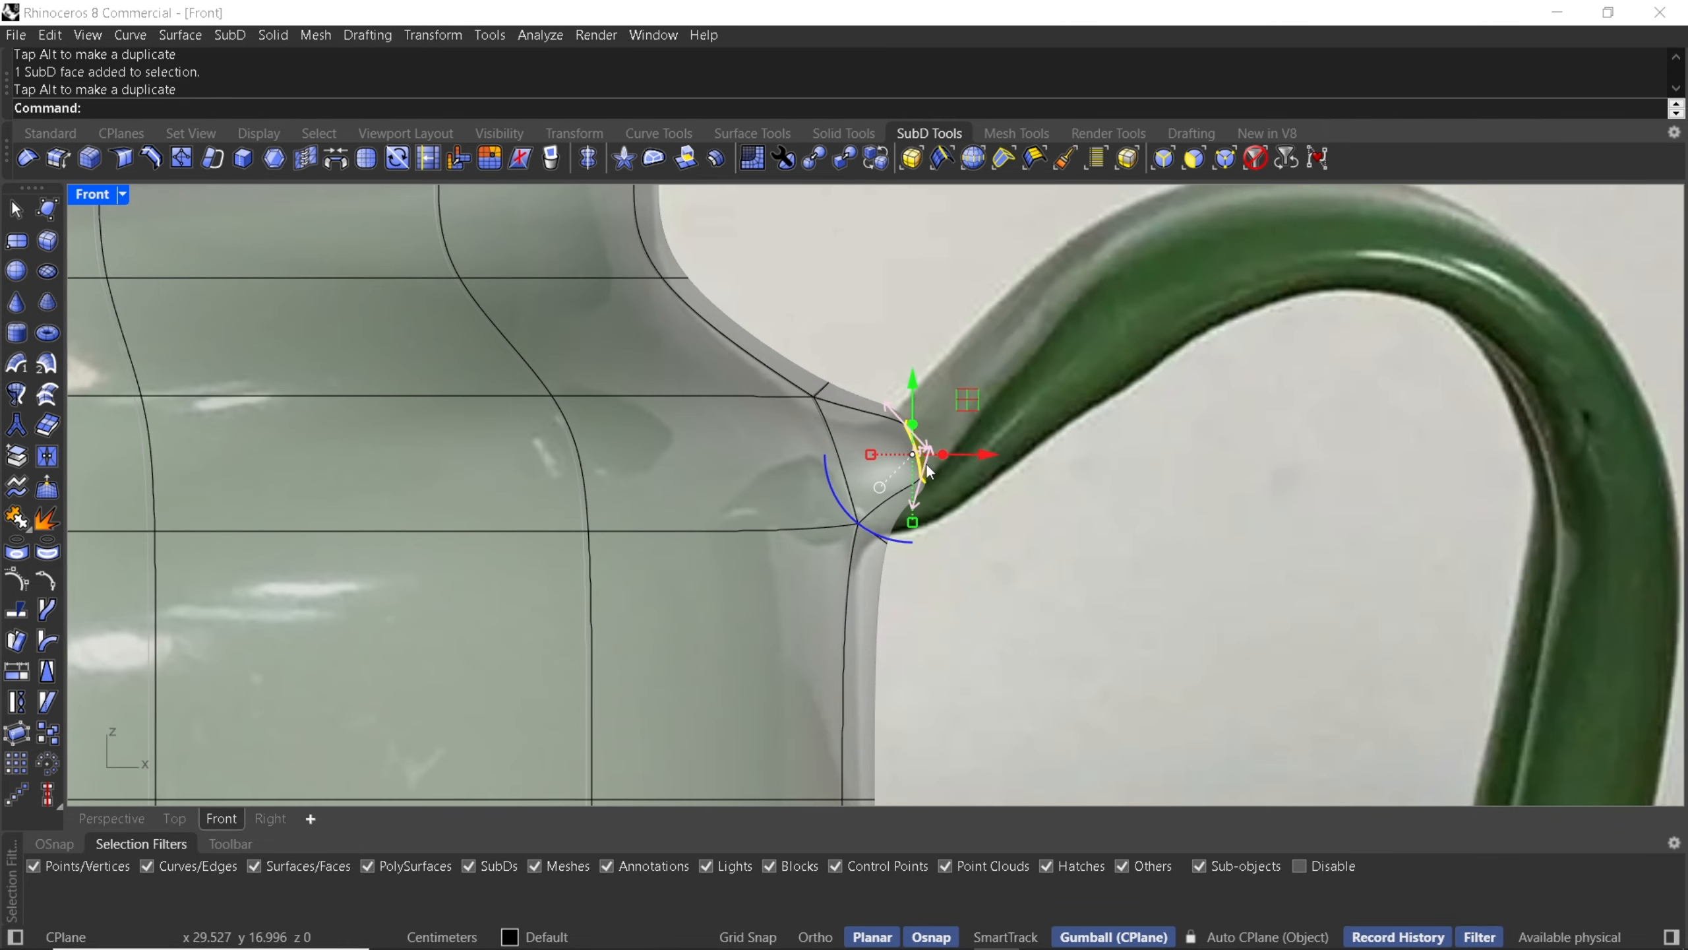
pyautogui.hotkey('ctrl', 'z')
pyautogui.press('Delete')
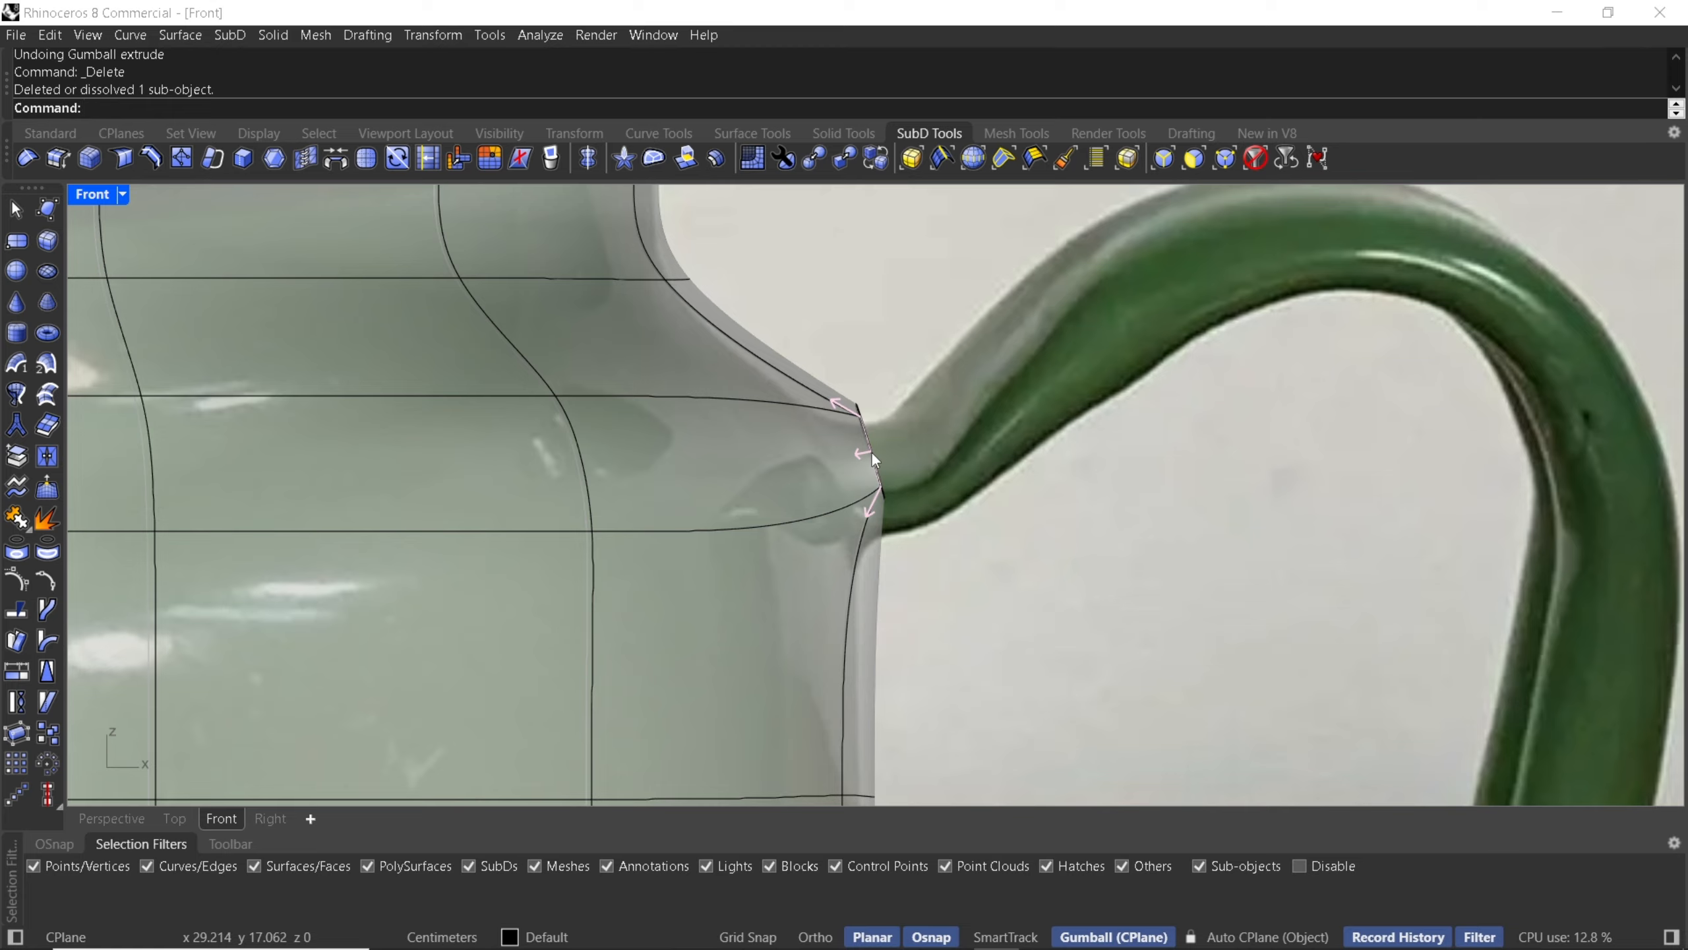
pyautogui.click(871, 453)
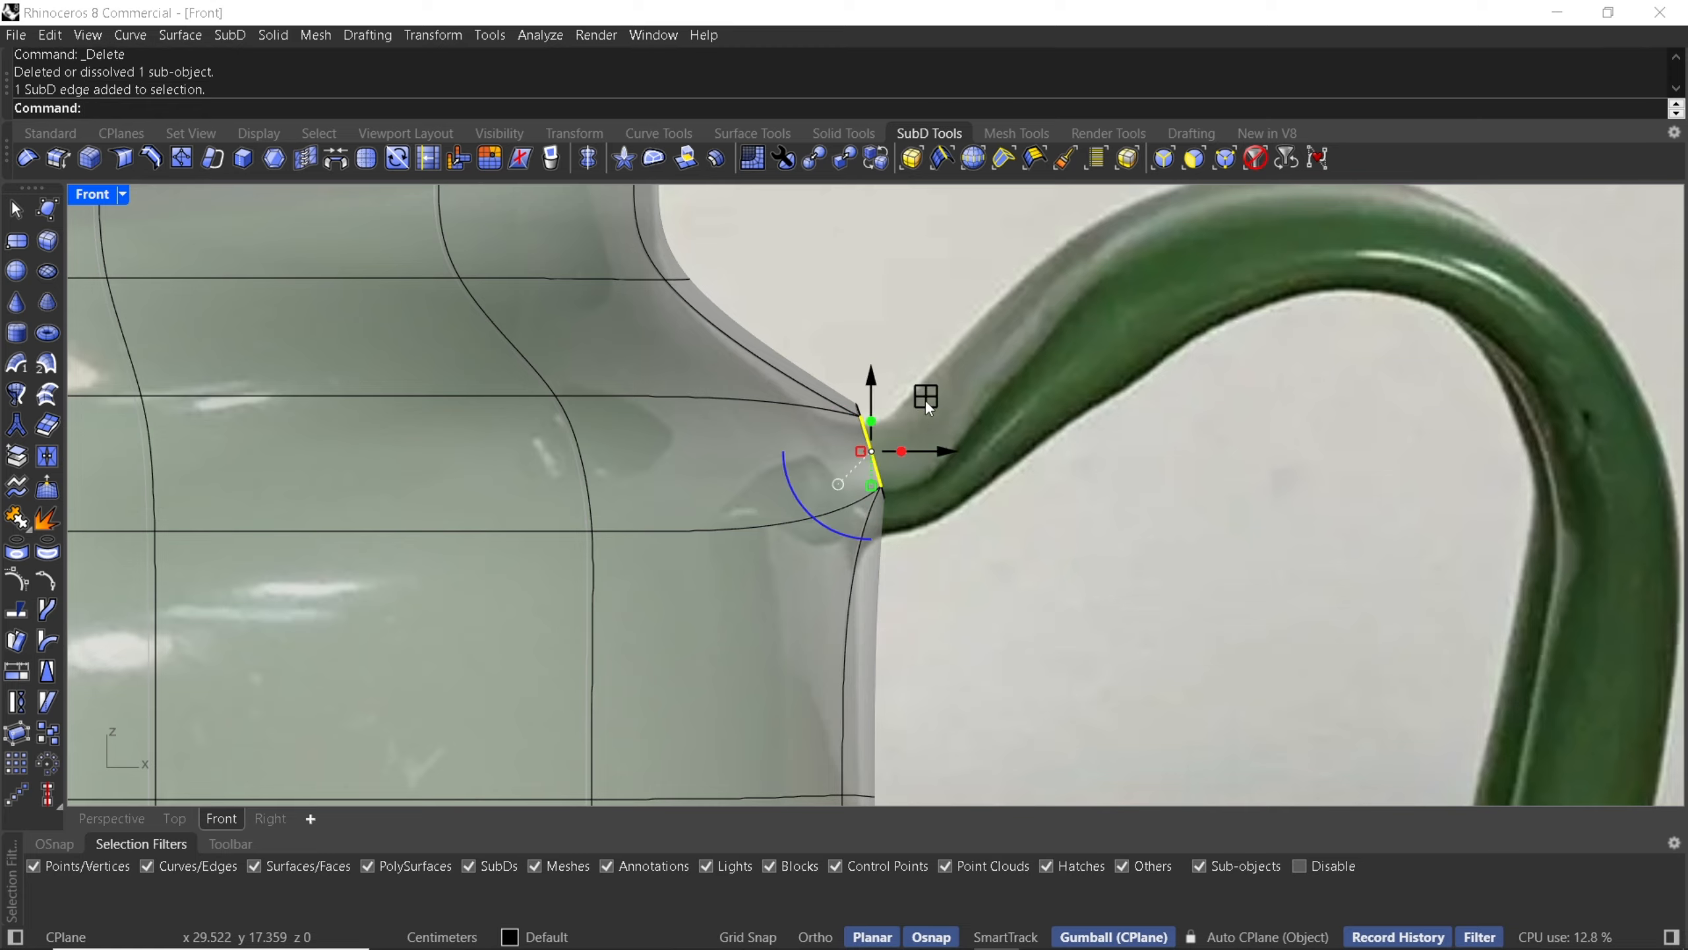
pyautogui.moveTo(928, 406); pyautogui.dragTo(904, 399)
pyautogui.hotkey('ctrl', 'z')
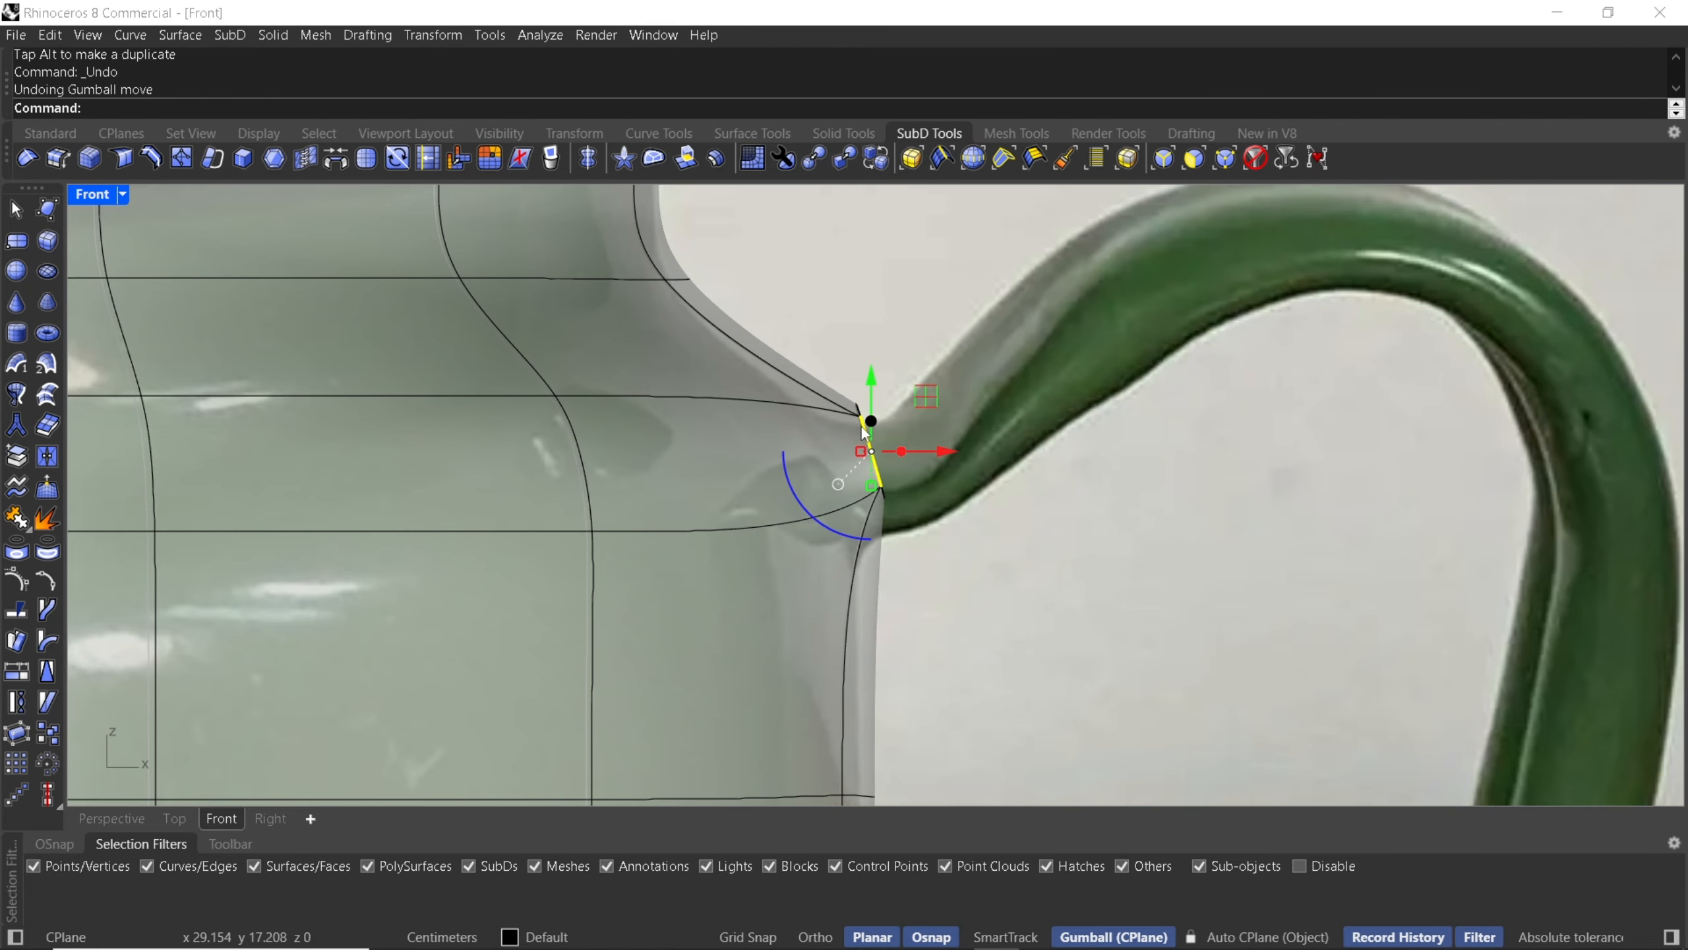
pyautogui.press('Escape')
# - Select the hole's edge loop and extrude it outward toward the handle, tilting it to follow the handle's start
pyautogui.click(869, 451)
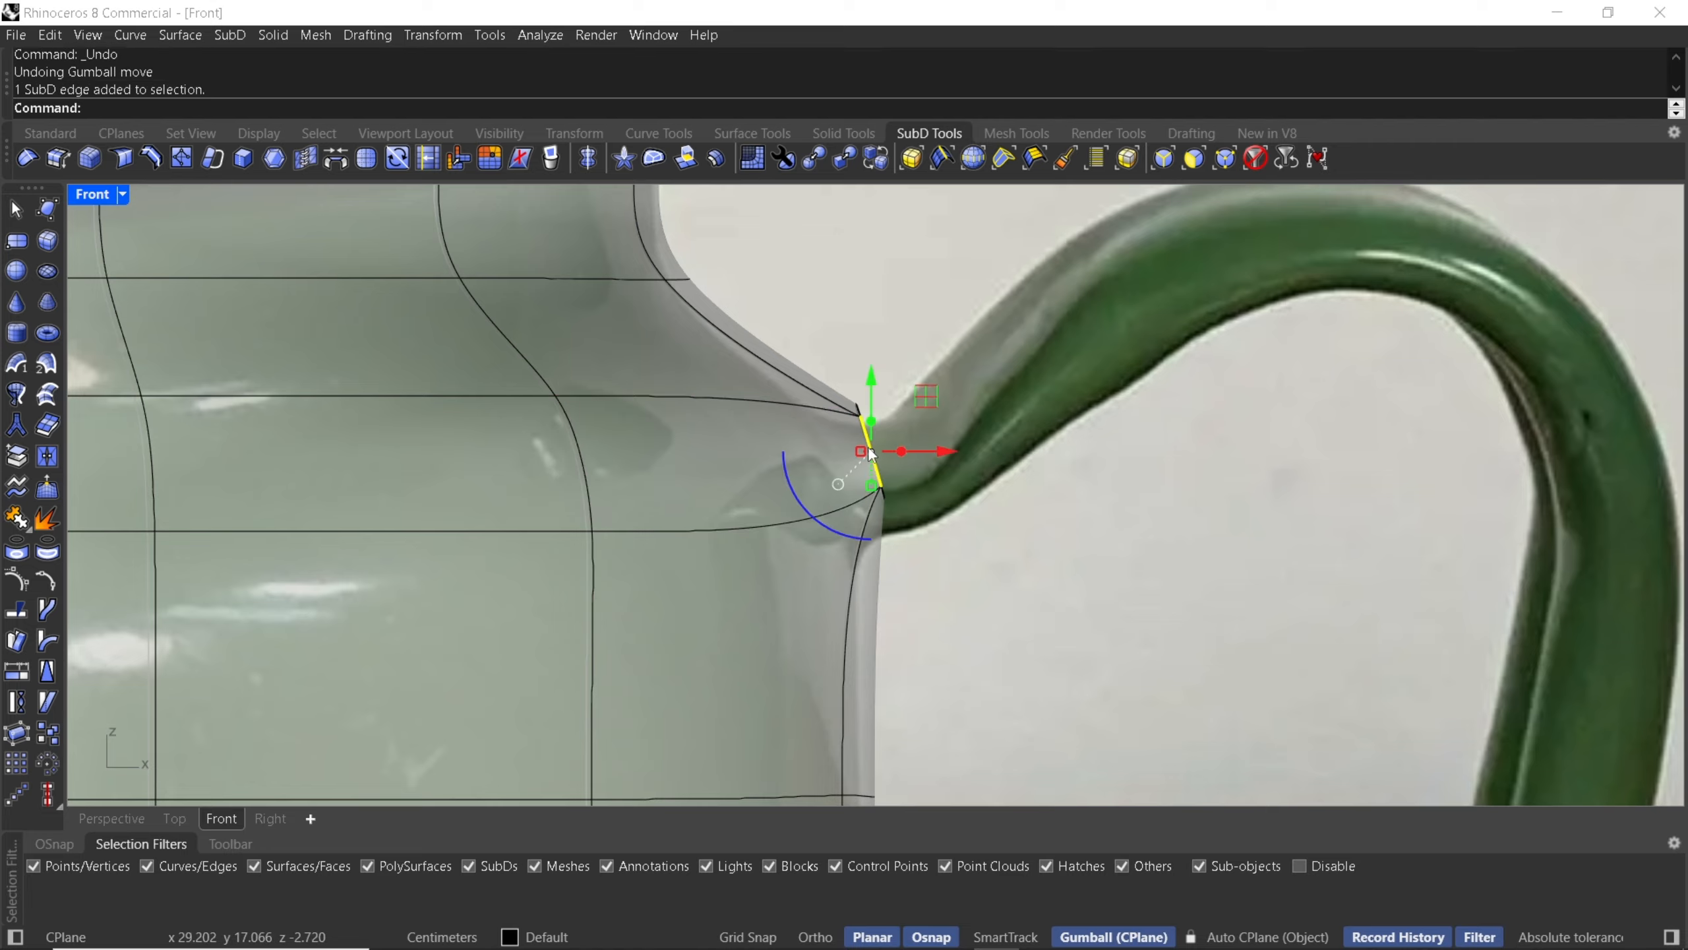
pyautogui.doubleClick(871, 453)
pyautogui.moveTo(926, 406); pyautogui.dragTo(1047, 366)
pyautogui.moveTo(993, 475); pyautogui.dragTo(1012, 492)
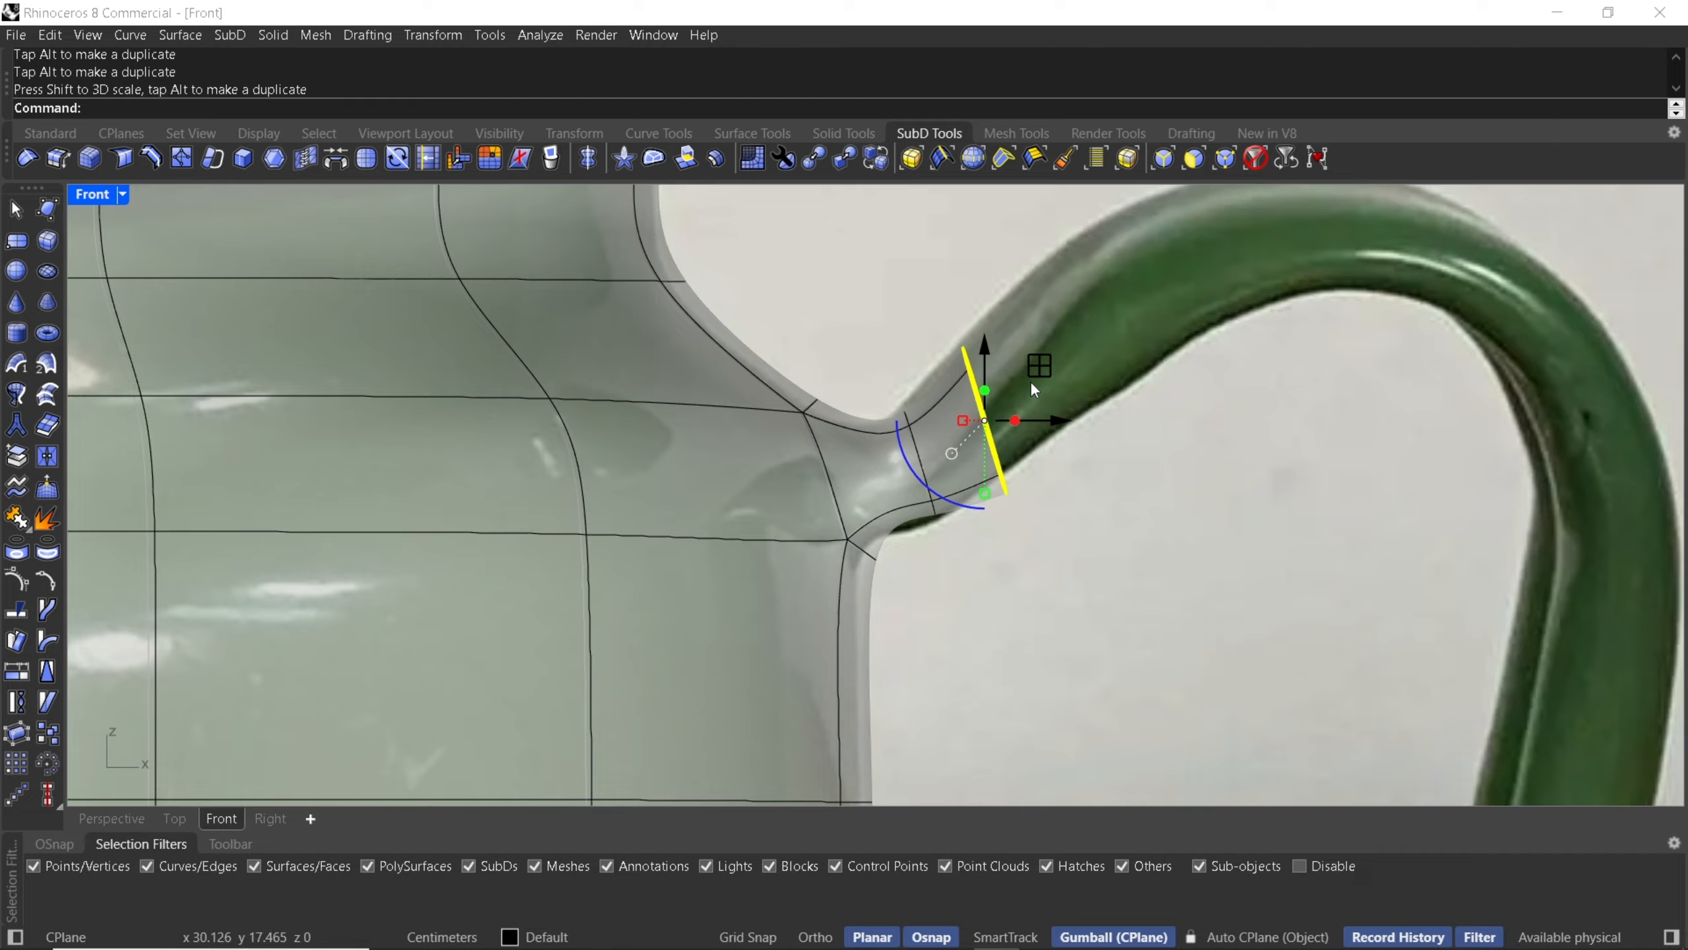
pyautogui.moveTo(1031, 377); pyautogui.dragTo(1037, 362)
pyautogui.keyDown('ctrl'); pyautogui.moveTo(922, 473); pyautogui.dragTo(933, 542); pyautogui.keyUp('ctrl')
# - Select the handle stub's outer edge loop and set the gumball alignment to Object
pyautogui.doubleClick(930, 493)
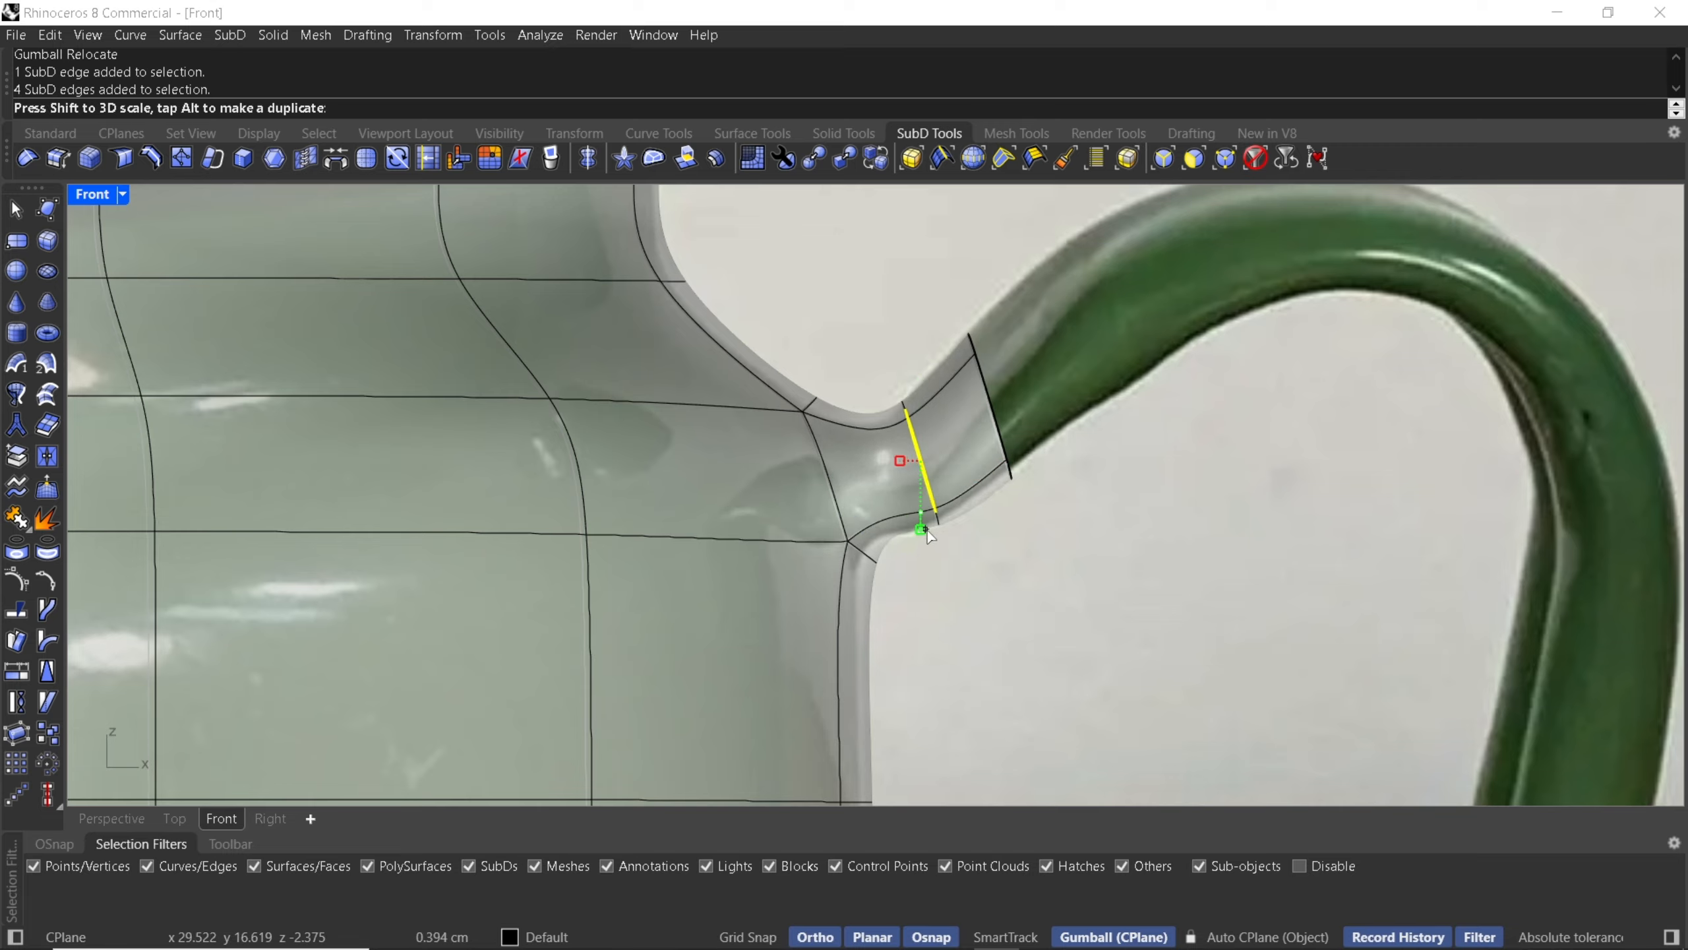
pyautogui.click(1000, 432)
pyautogui.click(1001, 432)
pyautogui.click(1012, 436)
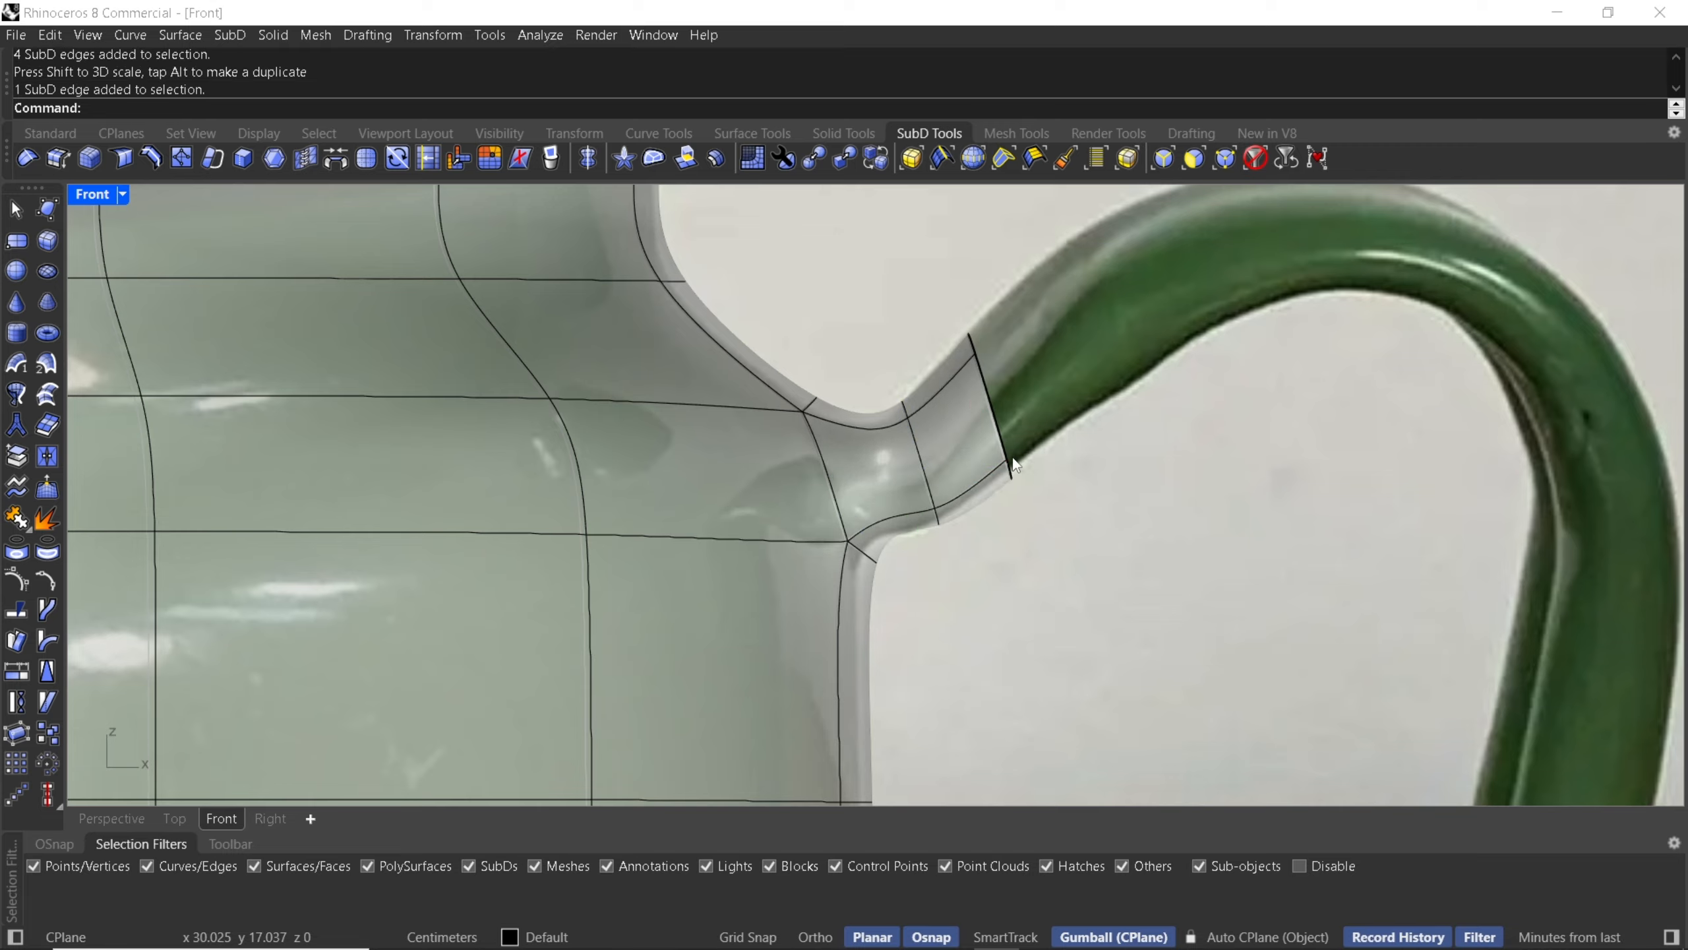
pyautogui.doubleClick(1001, 432)
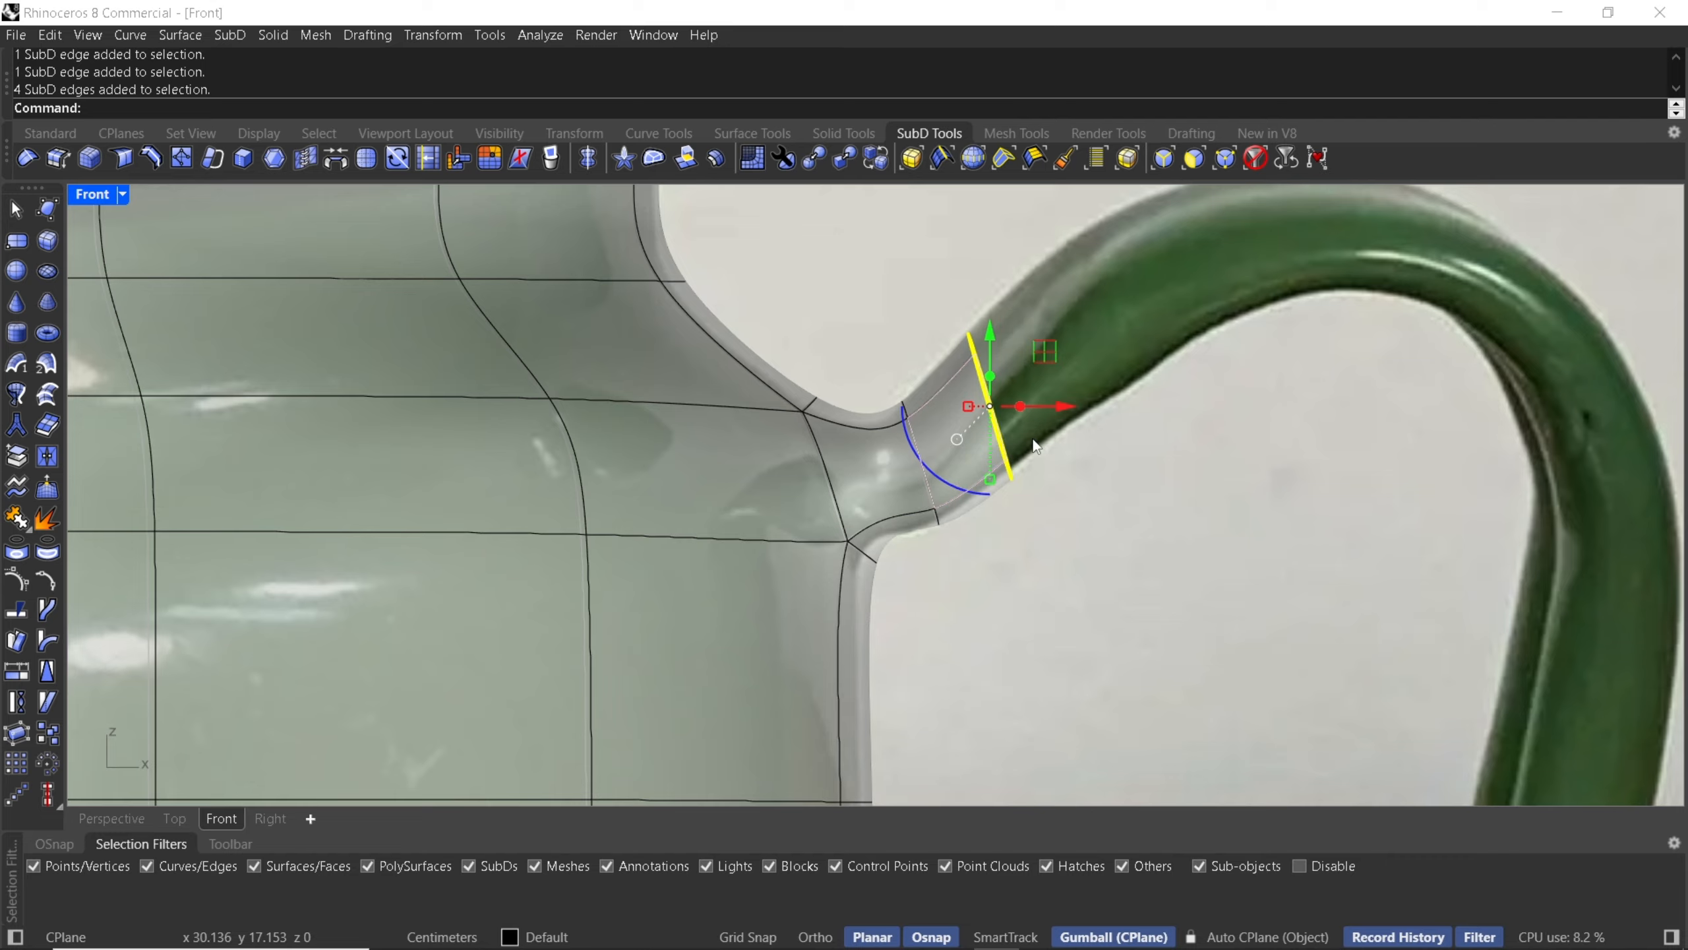
pyautogui.click(958, 439)
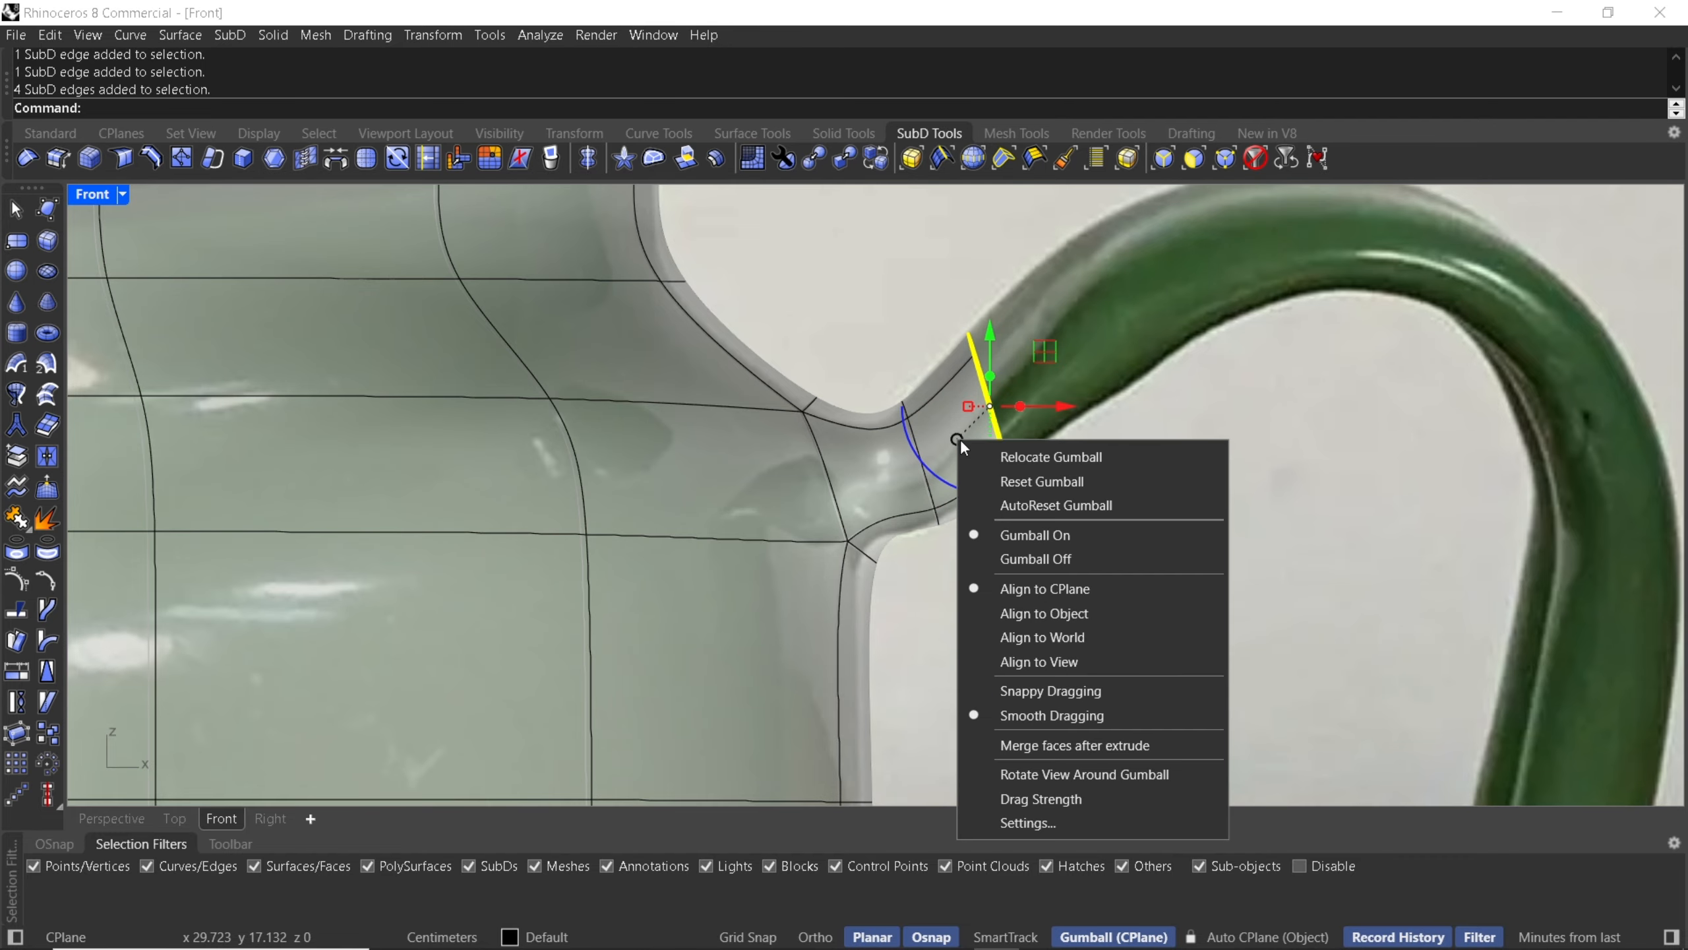
pyautogui.click(1037, 622)
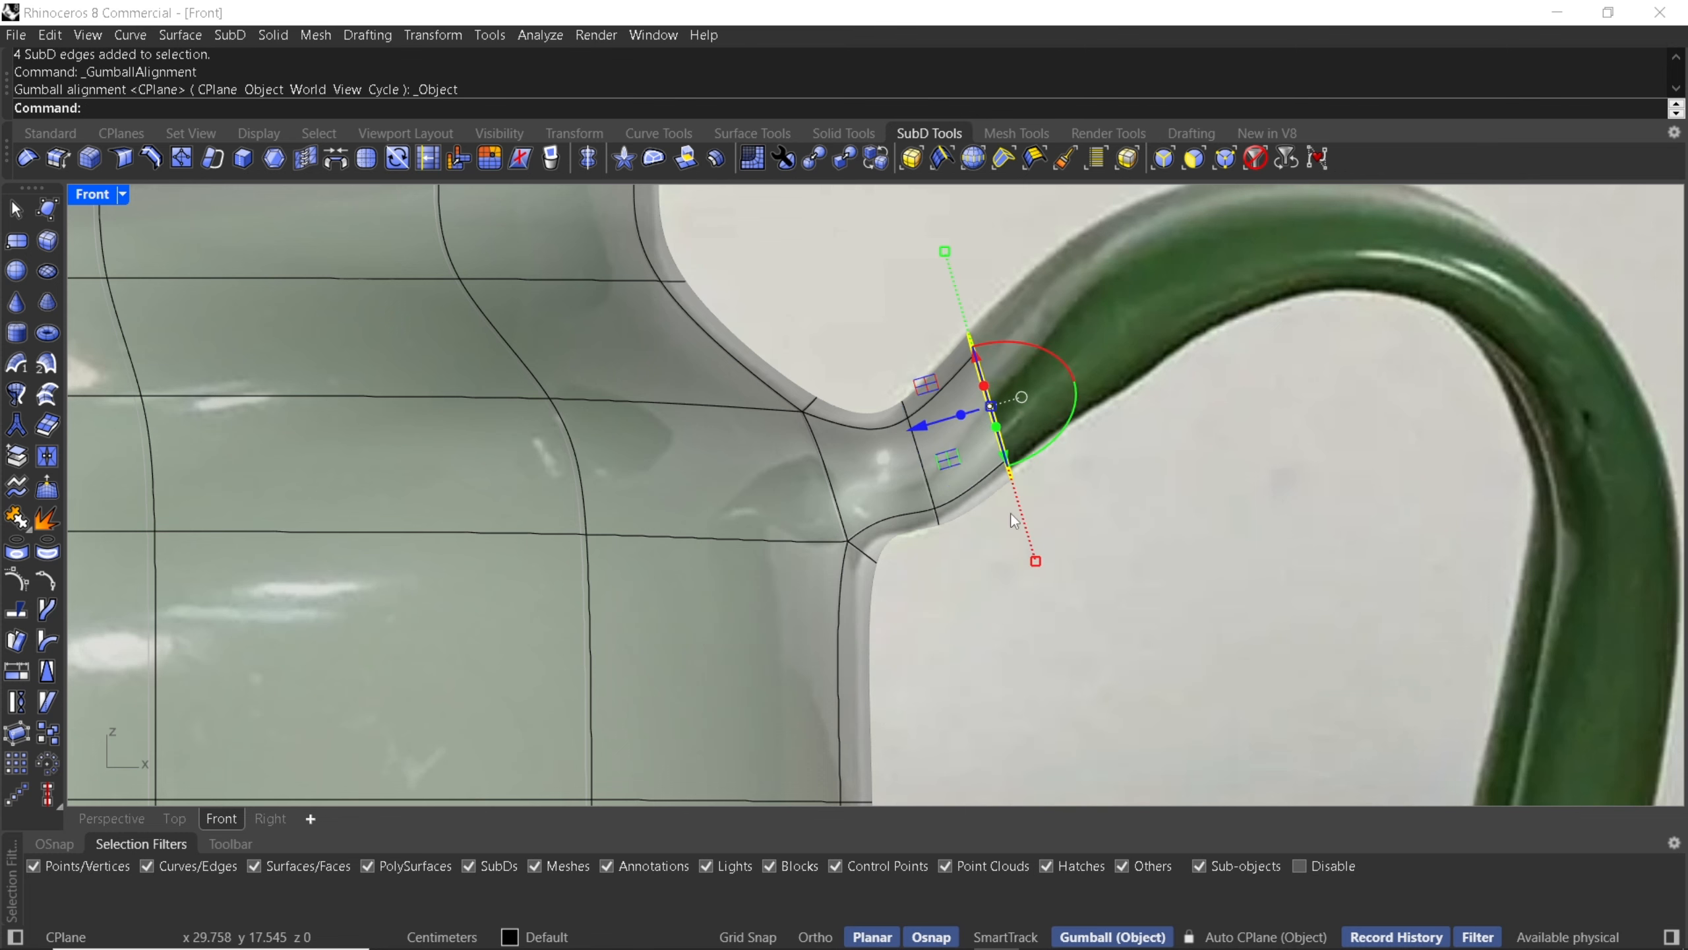
pyautogui.press('Escape')
# - Extrude the handle's end loop along the handle's curve in several segments, following the reference photo
pyautogui.doubleClick(1003, 422)
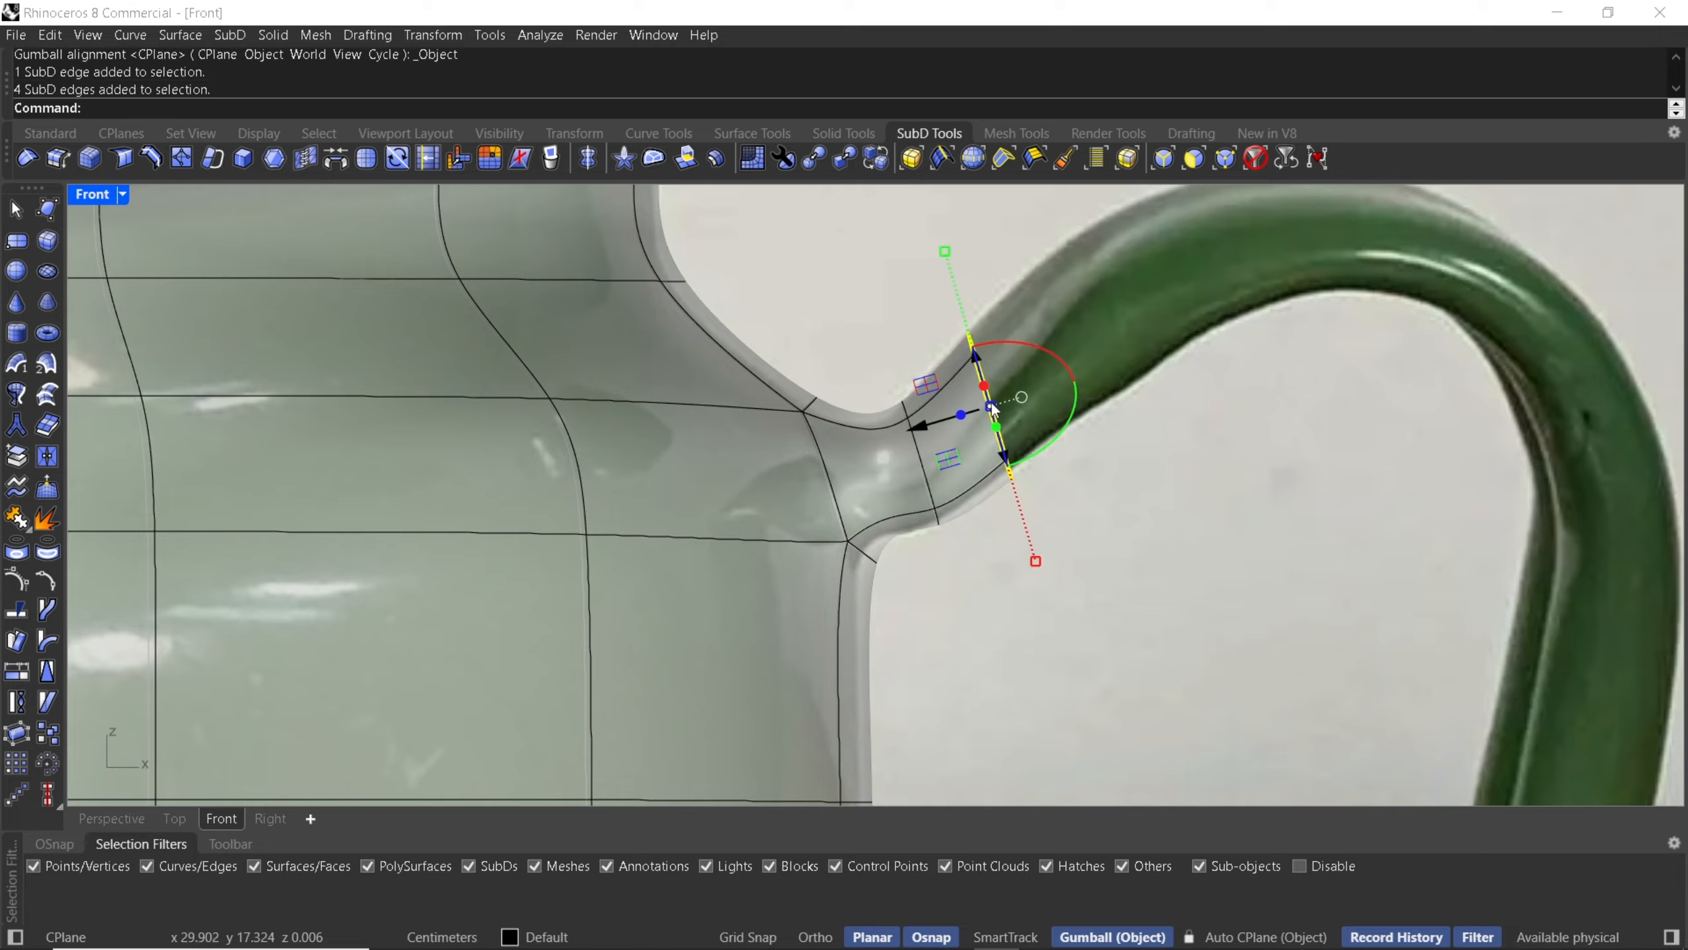
pyautogui.moveTo(962, 424); pyautogui.dragTo(1023, 360)
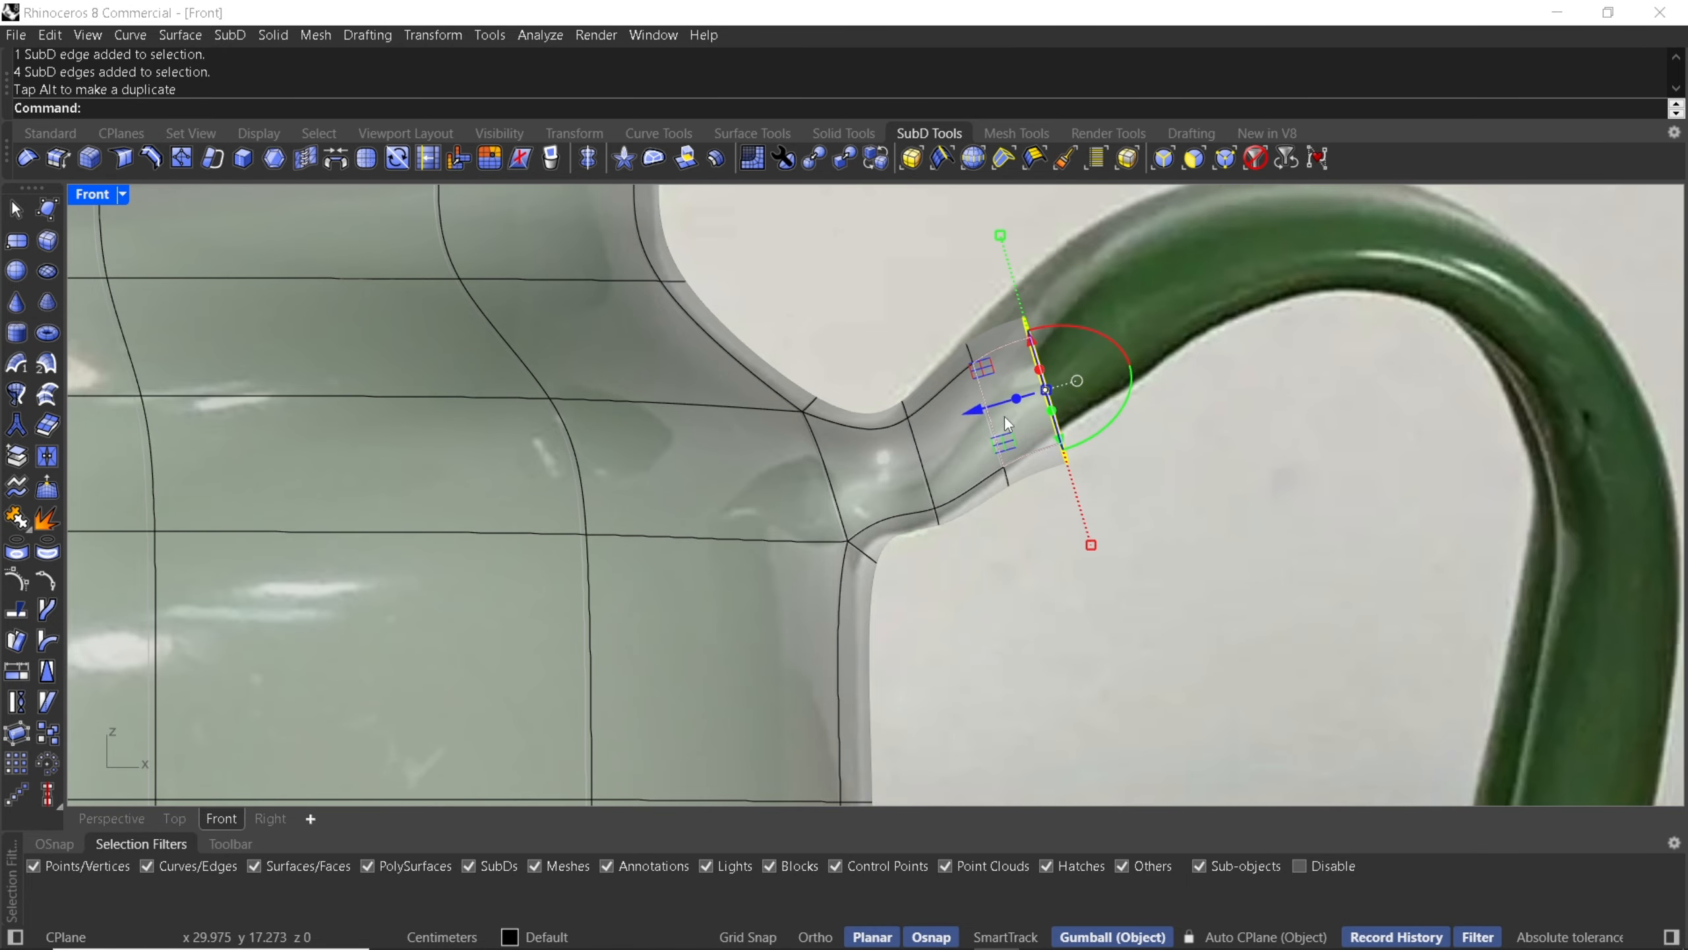
pyautogui.moveTo(1005, 439); pyautogui.dragTo(1006, 401)
pyautogui.moveTo(1006, 401); pyautogui.dragTo(839, 508, button='right')
pyautogui.moveTo(841, 495); pyautogui.dragTo(1085, 370)
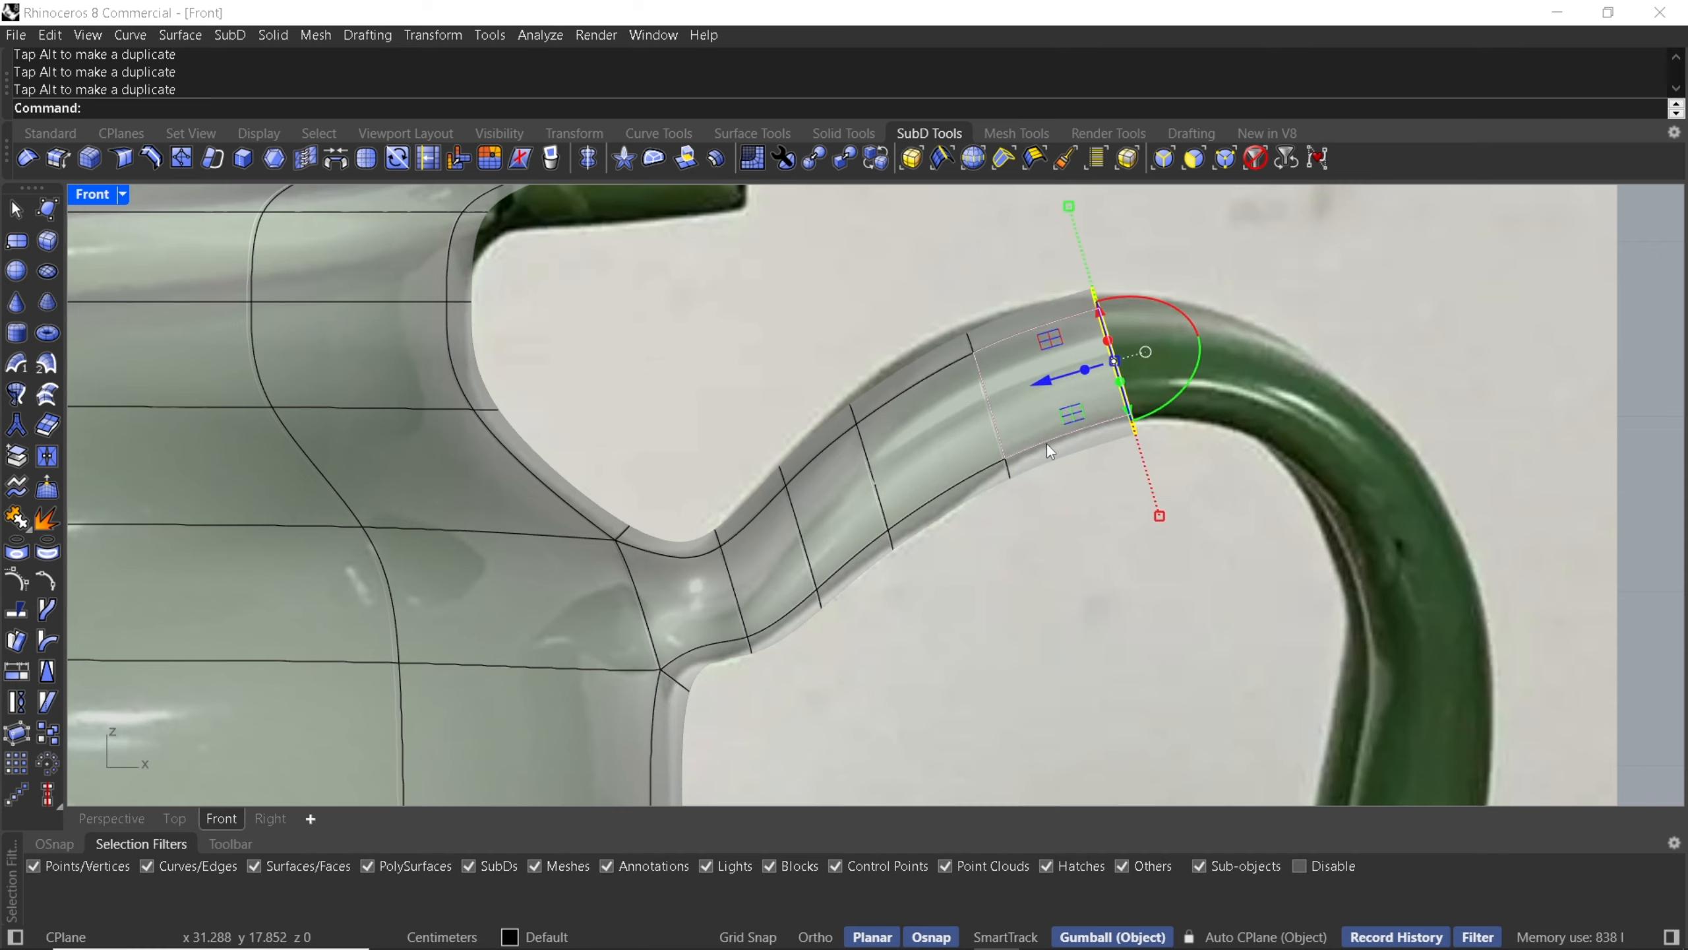
# - Extrude the handle's end loop one more segment along the curve and undo its attempted rotation
pyautogui.moveTo(1163, 517); pyautogui.dragTo(1157, 499)
pyautogui.moveTo(1081, 373); pyautogui.dragTo(1211, 333)
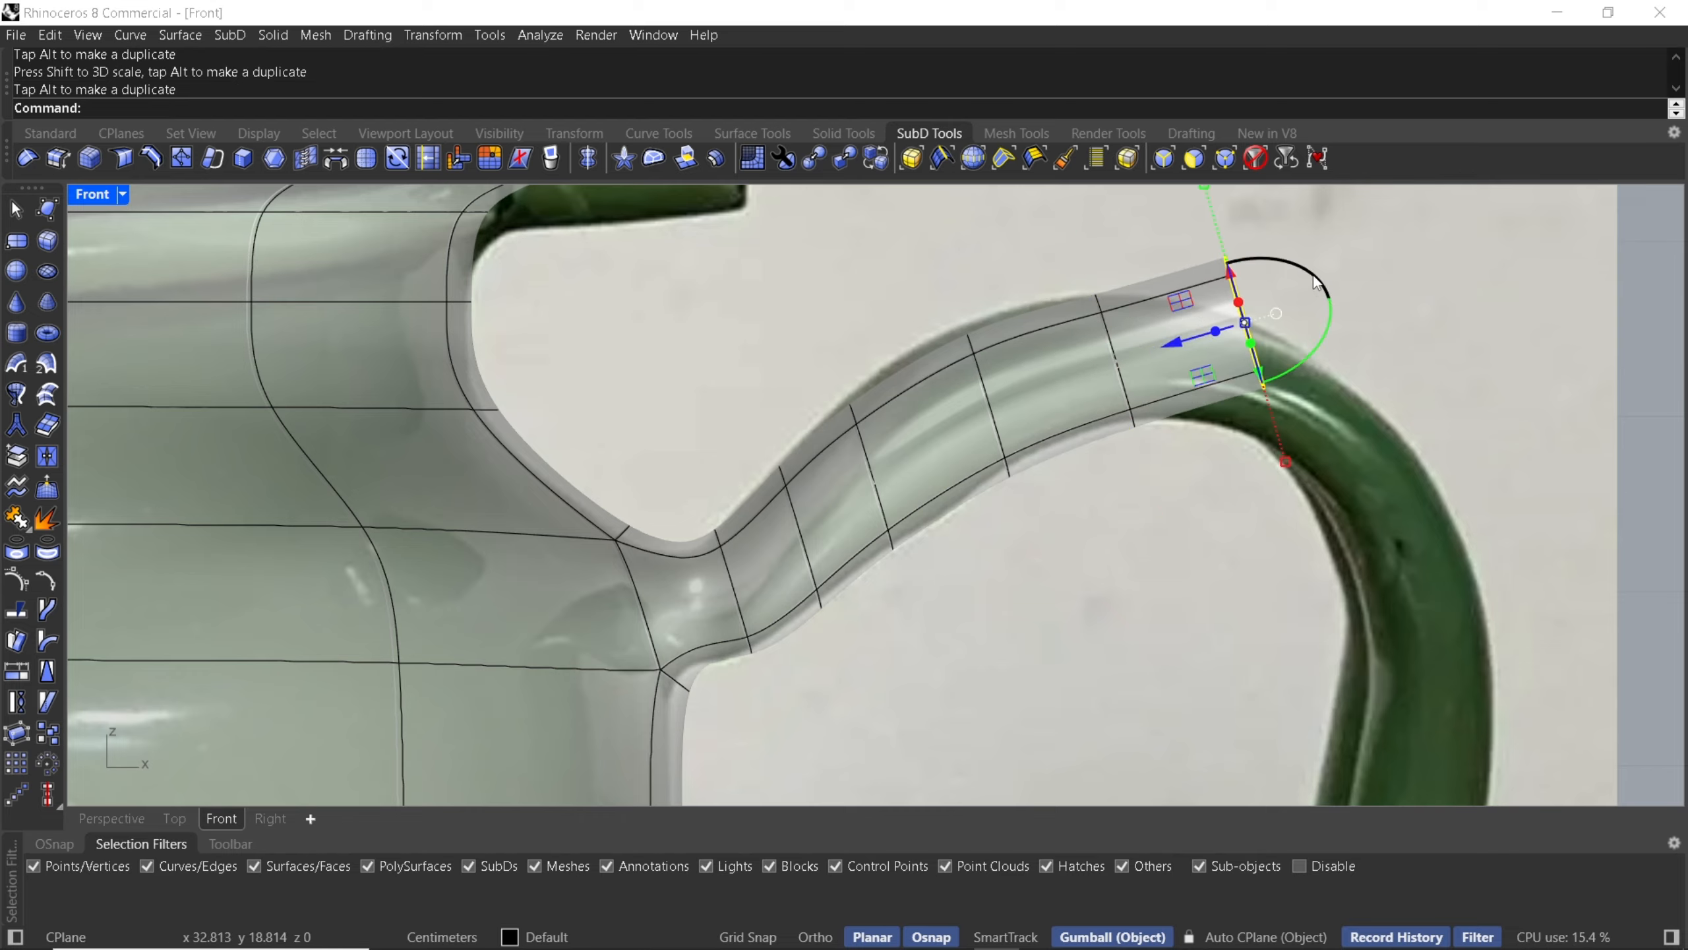
pyautogui.moveTo(1324, 343); pyautogui.dragTo(1319, 355)
pyautogui.hotkey('ctrl', 'z')
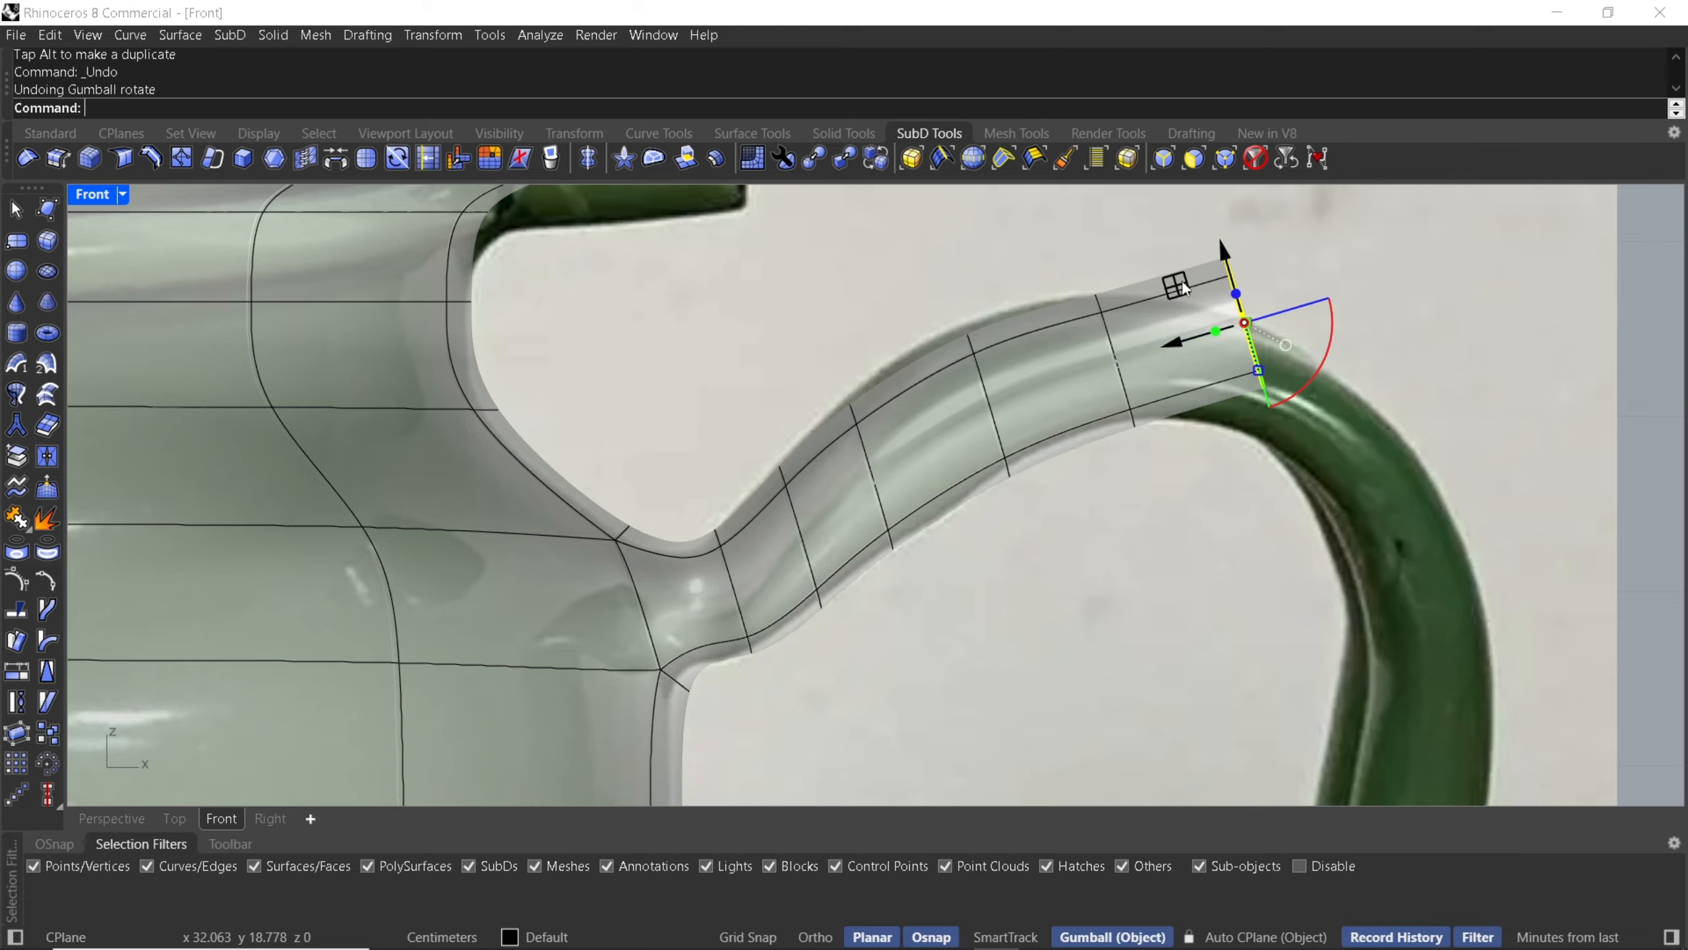
# - Switch the gumball alignment to CPlane and reposition and rotate the end loop to follow the handle's bend
pyautogui.moveTo(1182, 281); pyautogui.dragTo(1195, 319)
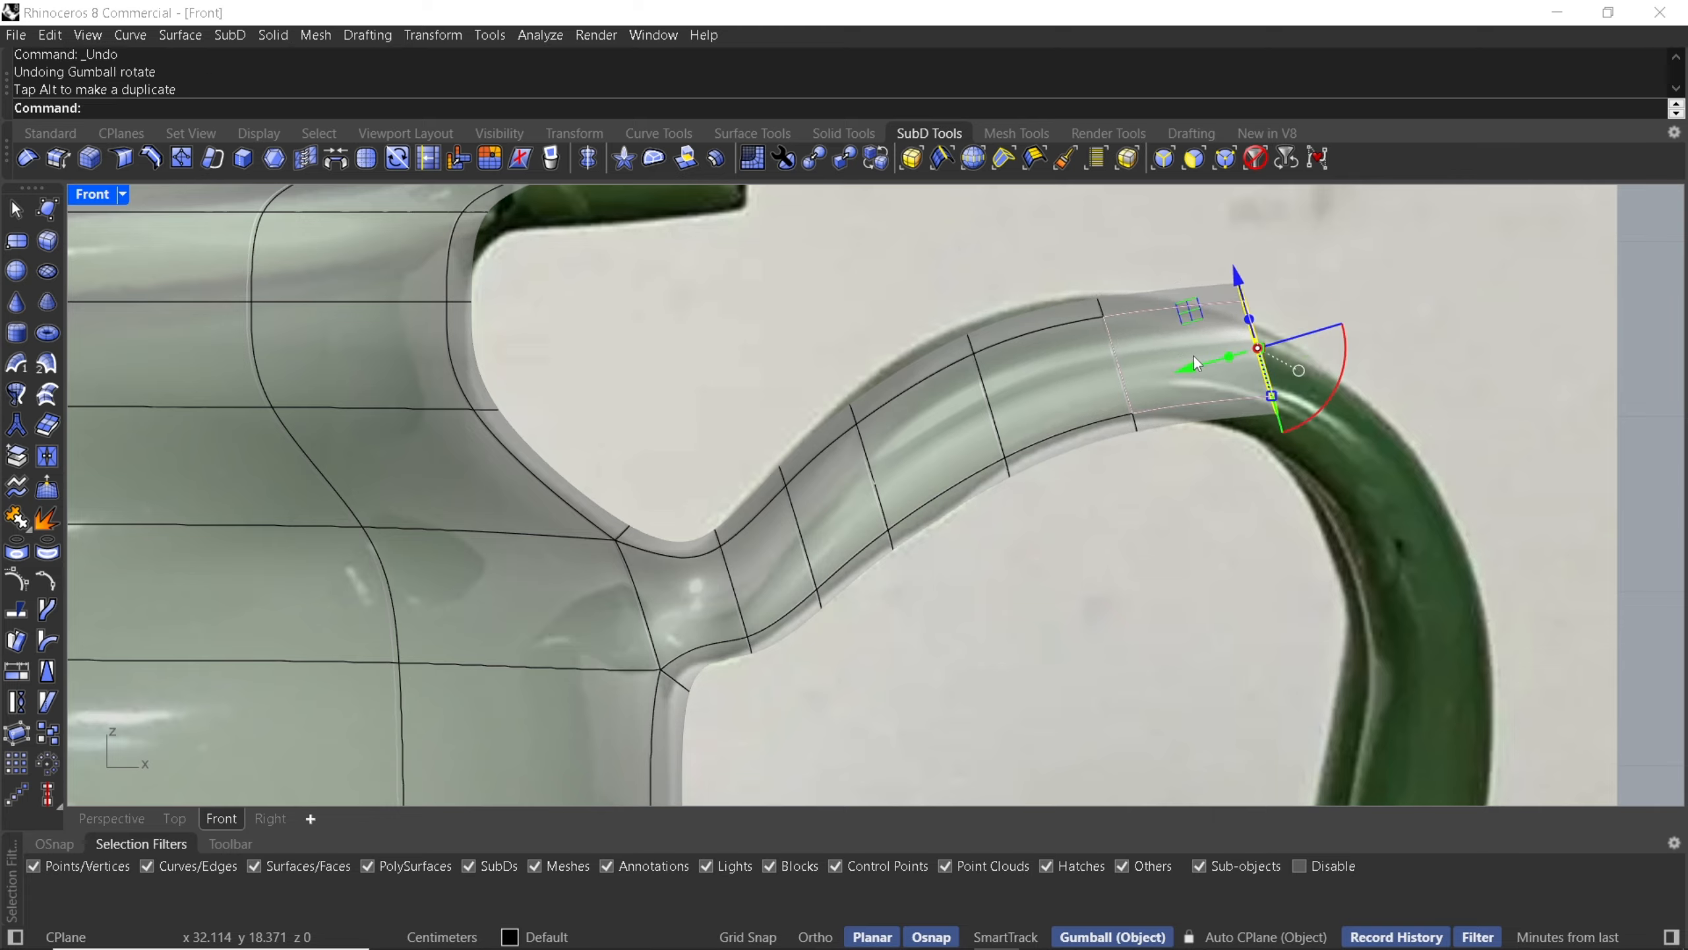
pyautogui.click(1297, 370)
pyautogui.click(1355, 521)
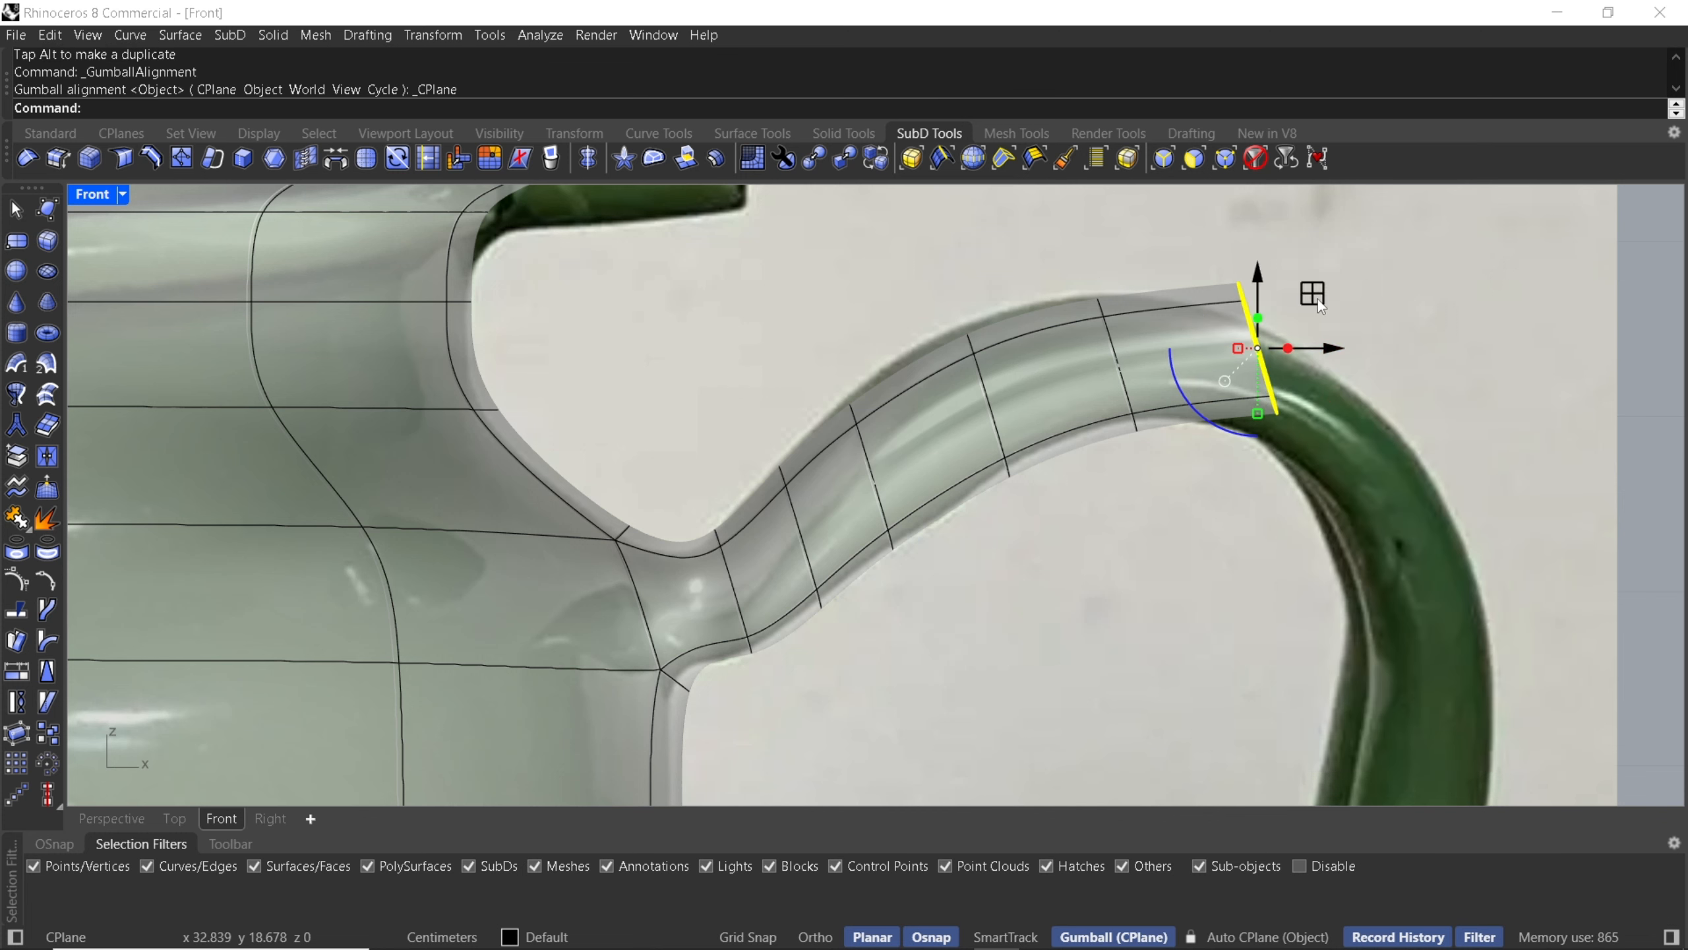
pyautogui.moveTo(1216, 438)
pyautogui.mouseDown()
pyautogui.moveTo(1196, 422)
pyautogui.moveTo(1255, 459)
pyautogui.moveTo(1229, 412)
pyautogui.mouseUp()
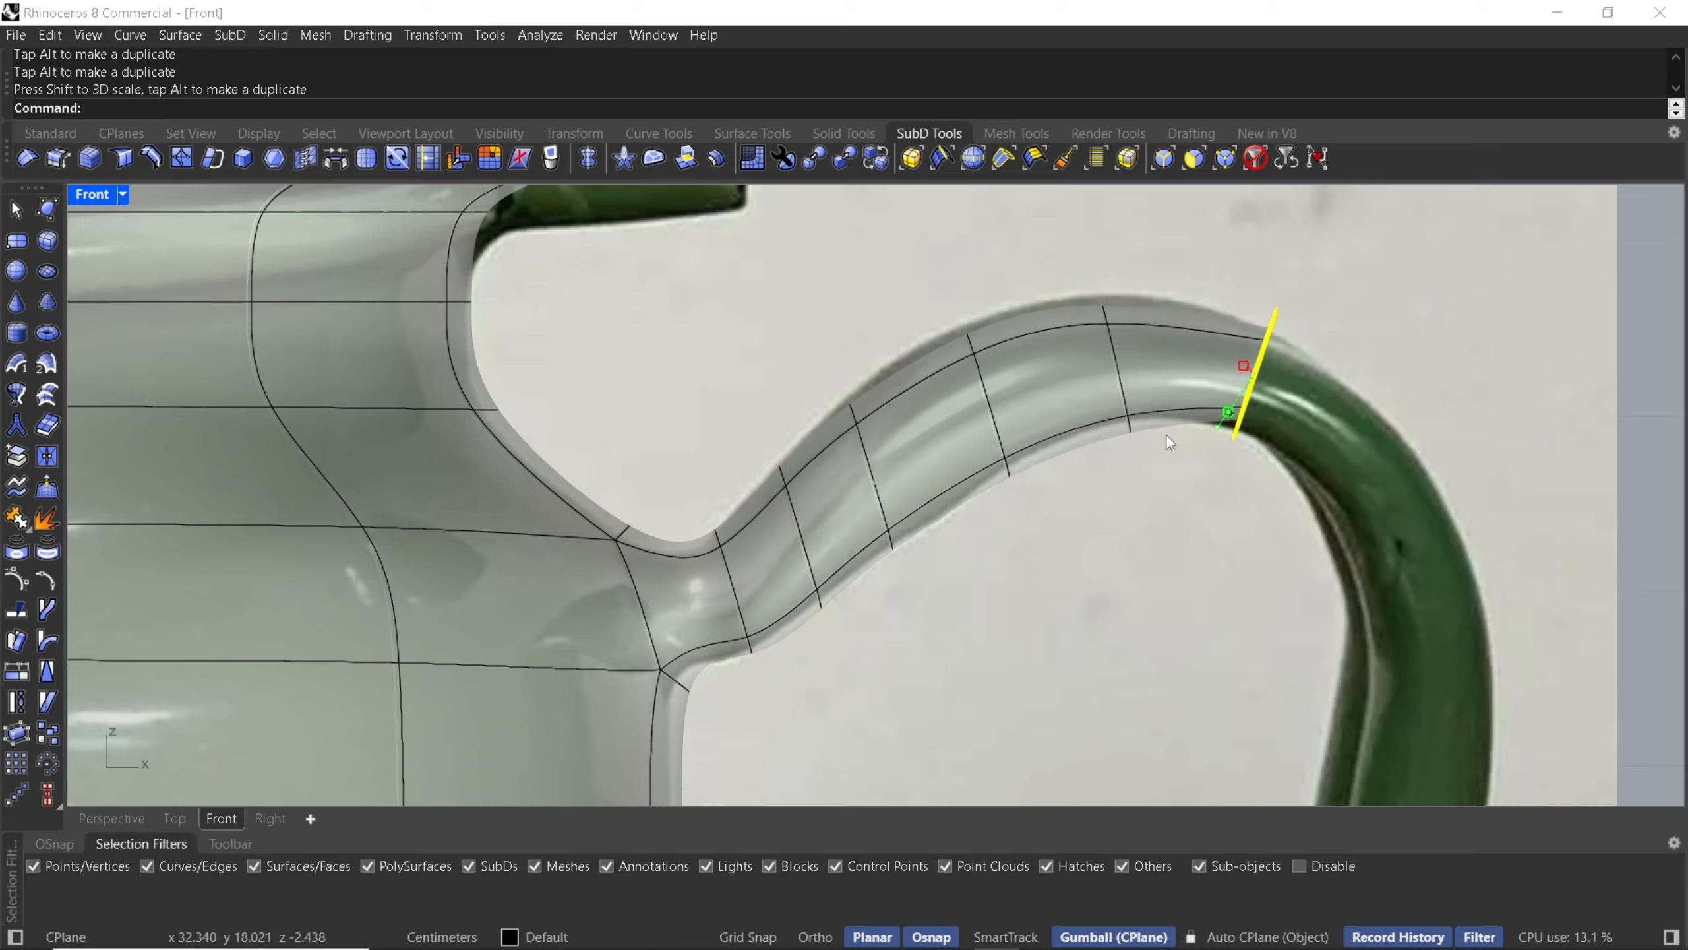
# - Reselect the handle's end edge loop and extrude it over the top of the handle's bend, rotating it to match the photo
pyautogui.doubleClick(1104, 318)
pyautogui.moveTo(1162, 301); pyautogui.dragTo(1161, 300)
pyautogui.doubleClick(1245, 403)
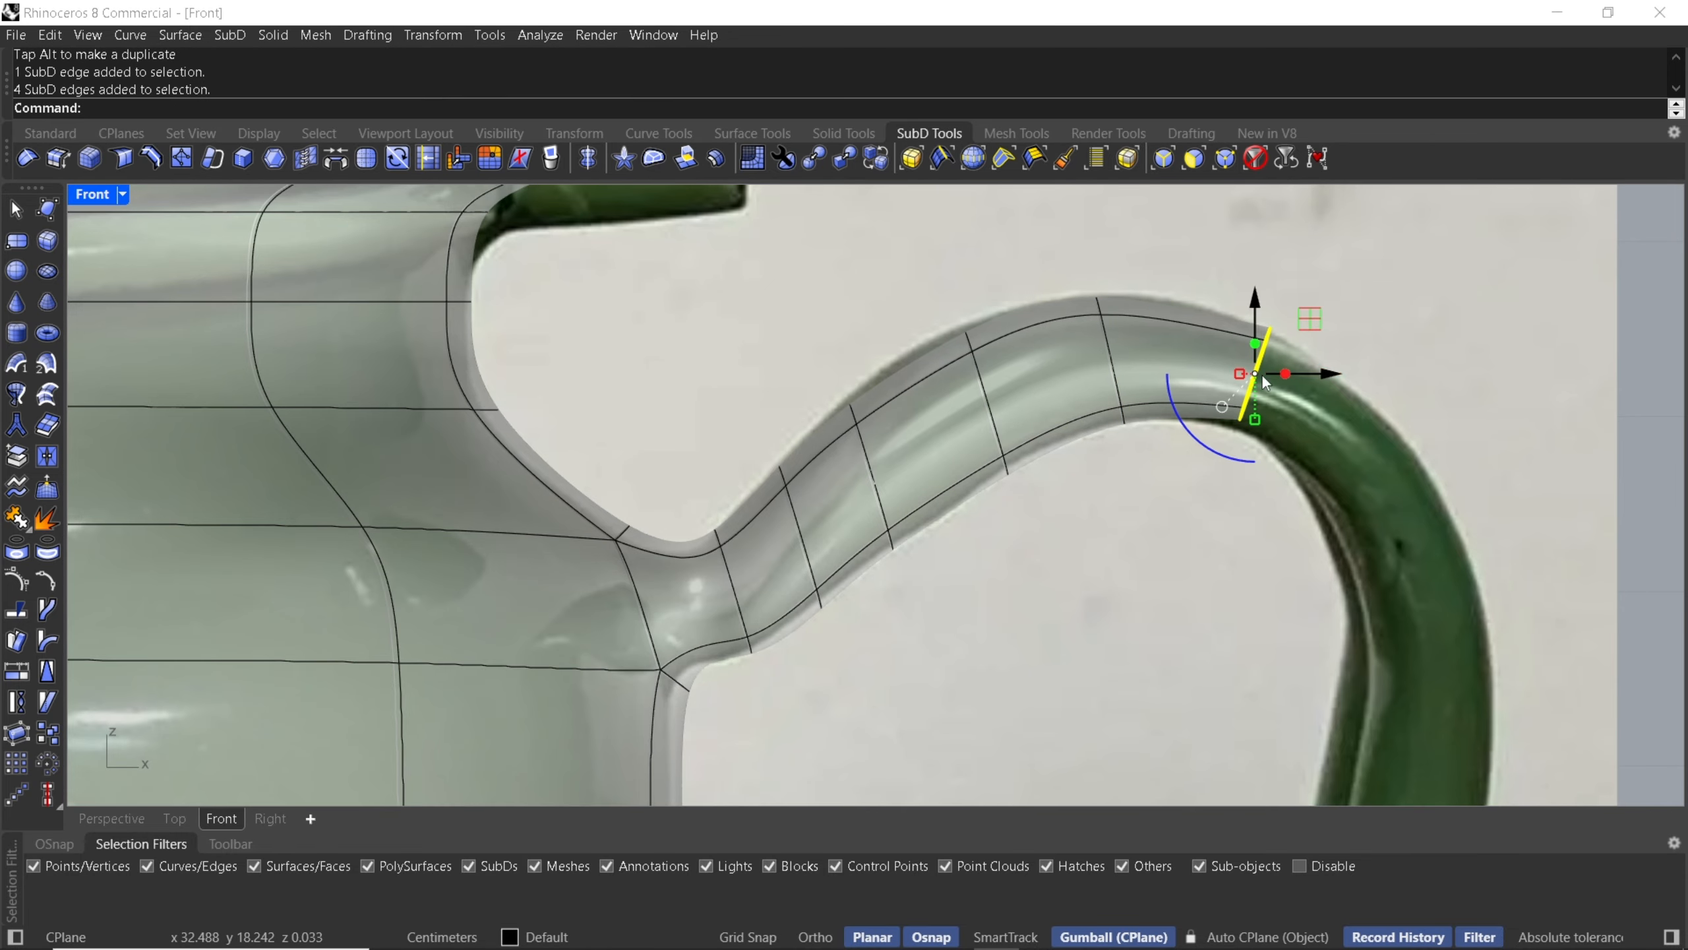
pyautogui.moveTo(1307, 327); pyautogui.dragTo(1302, 334)
pyautogui.scroll(6, 1257, 399)
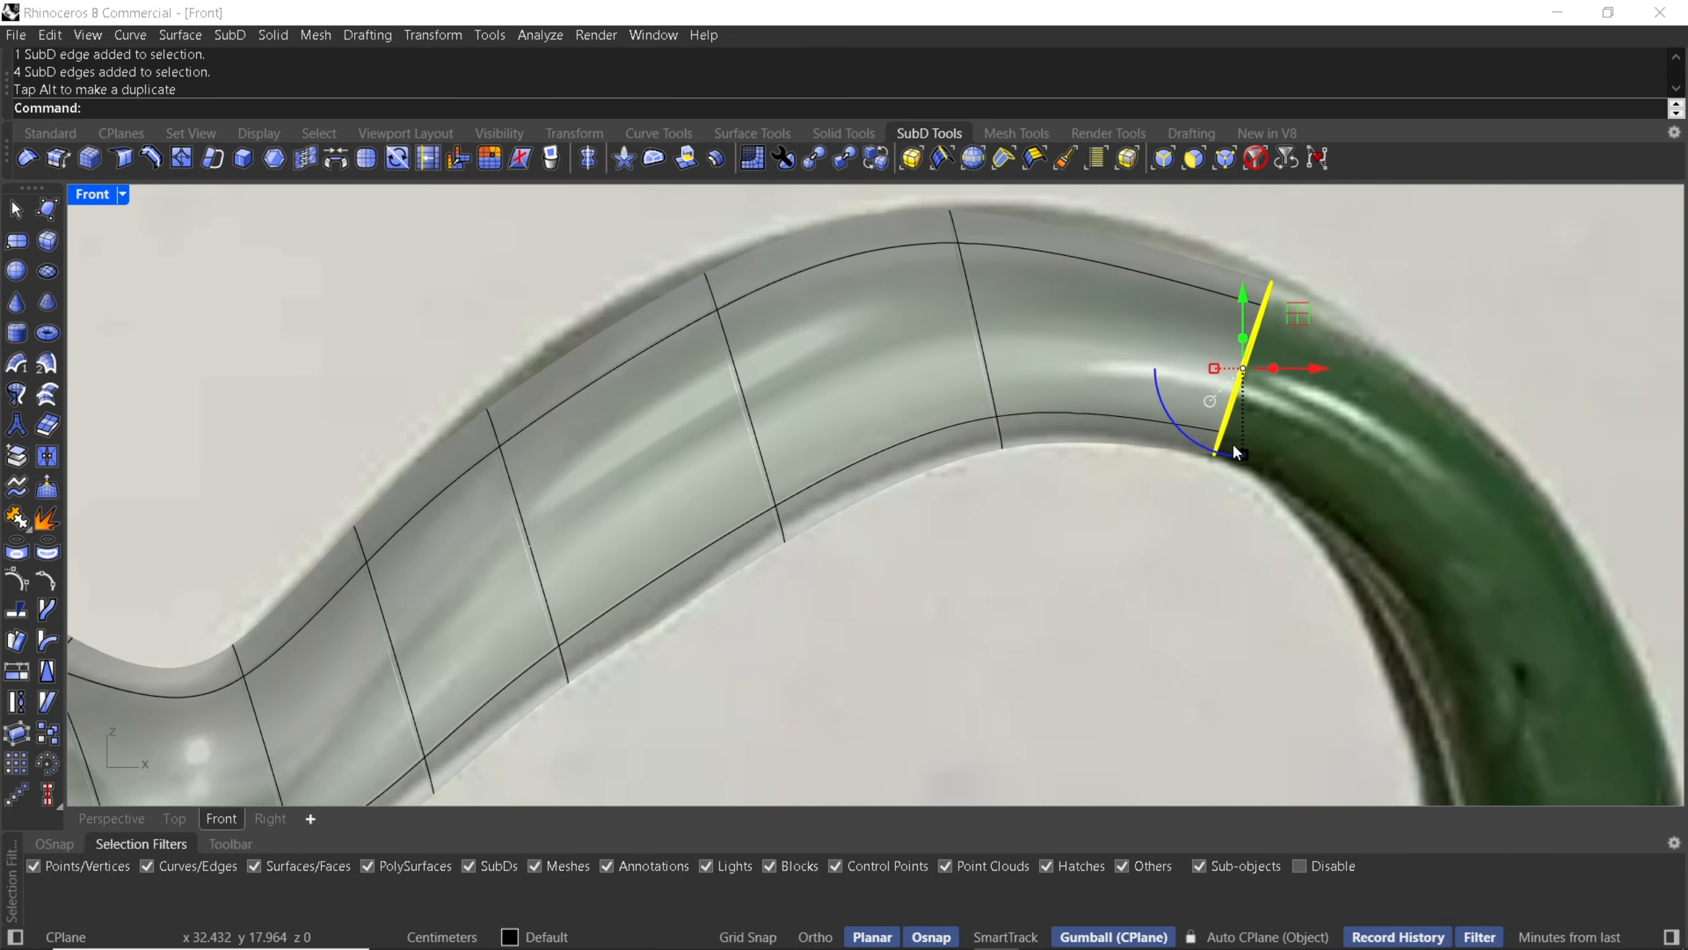
pyautogui.moveTo(1243, 456); pyautogui.dragTo(1243, 464)
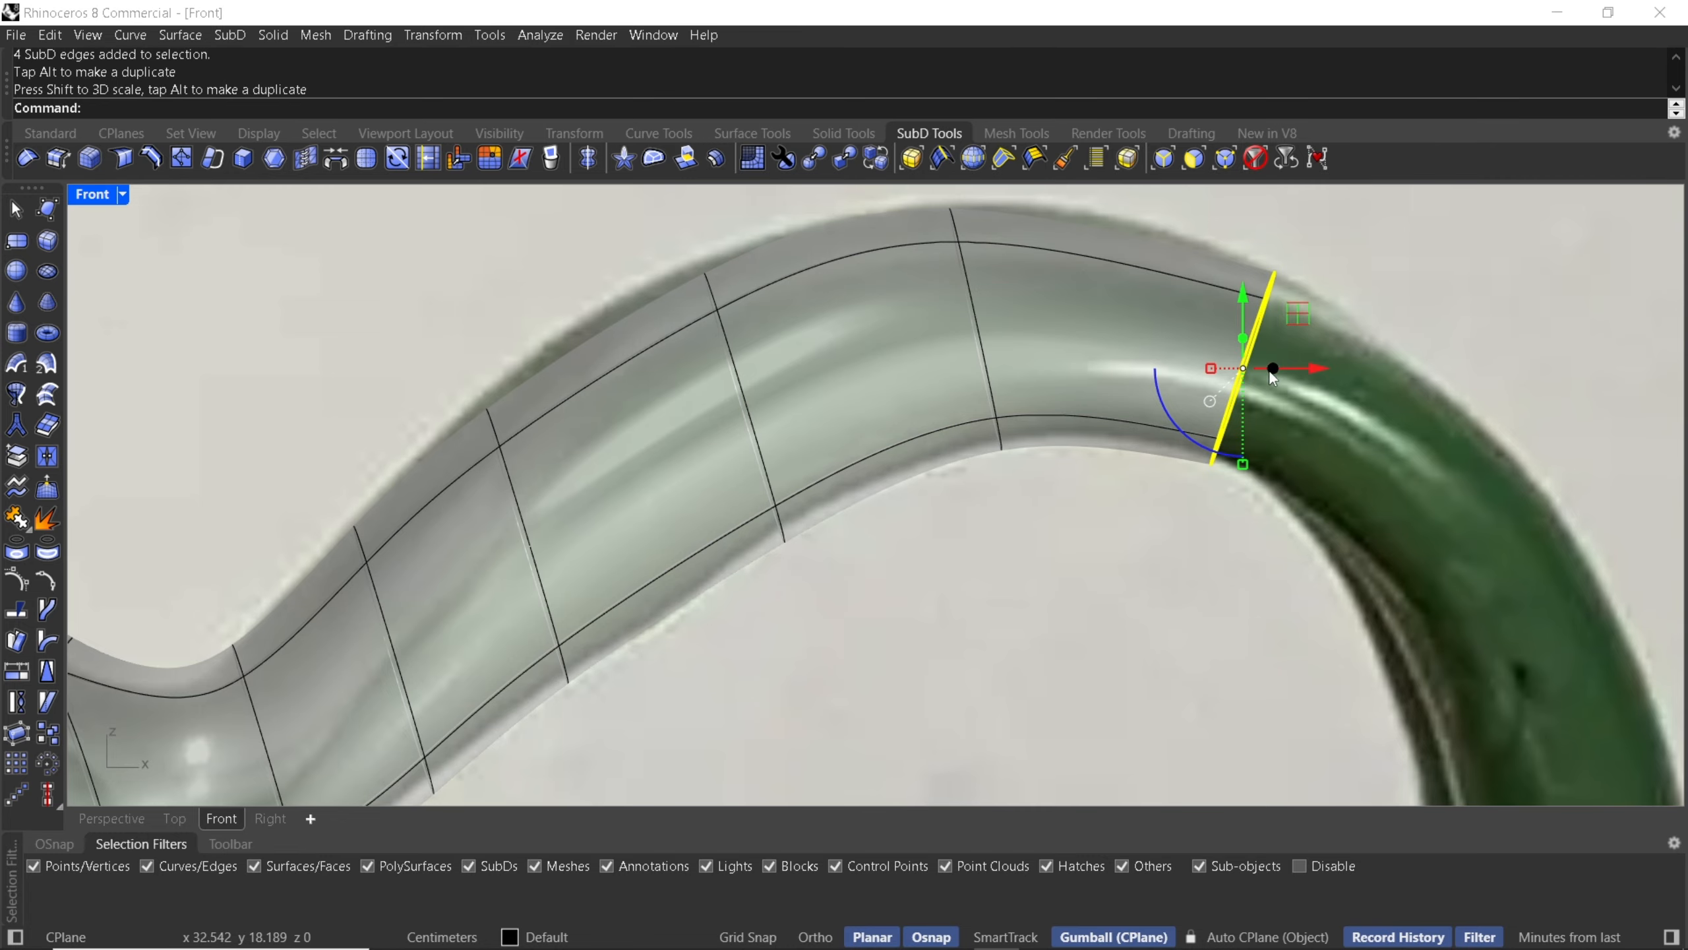
pyautogui.moveTo(1272, 369); pyautogui.dragTo(1404, 496)
pyautogui.moveTo(1437, 316); pyautogui.dragTo(1353, 552)
pyautogui.moveTo(1243, 507); pyautogui.dragTo(873, 385, button='right')
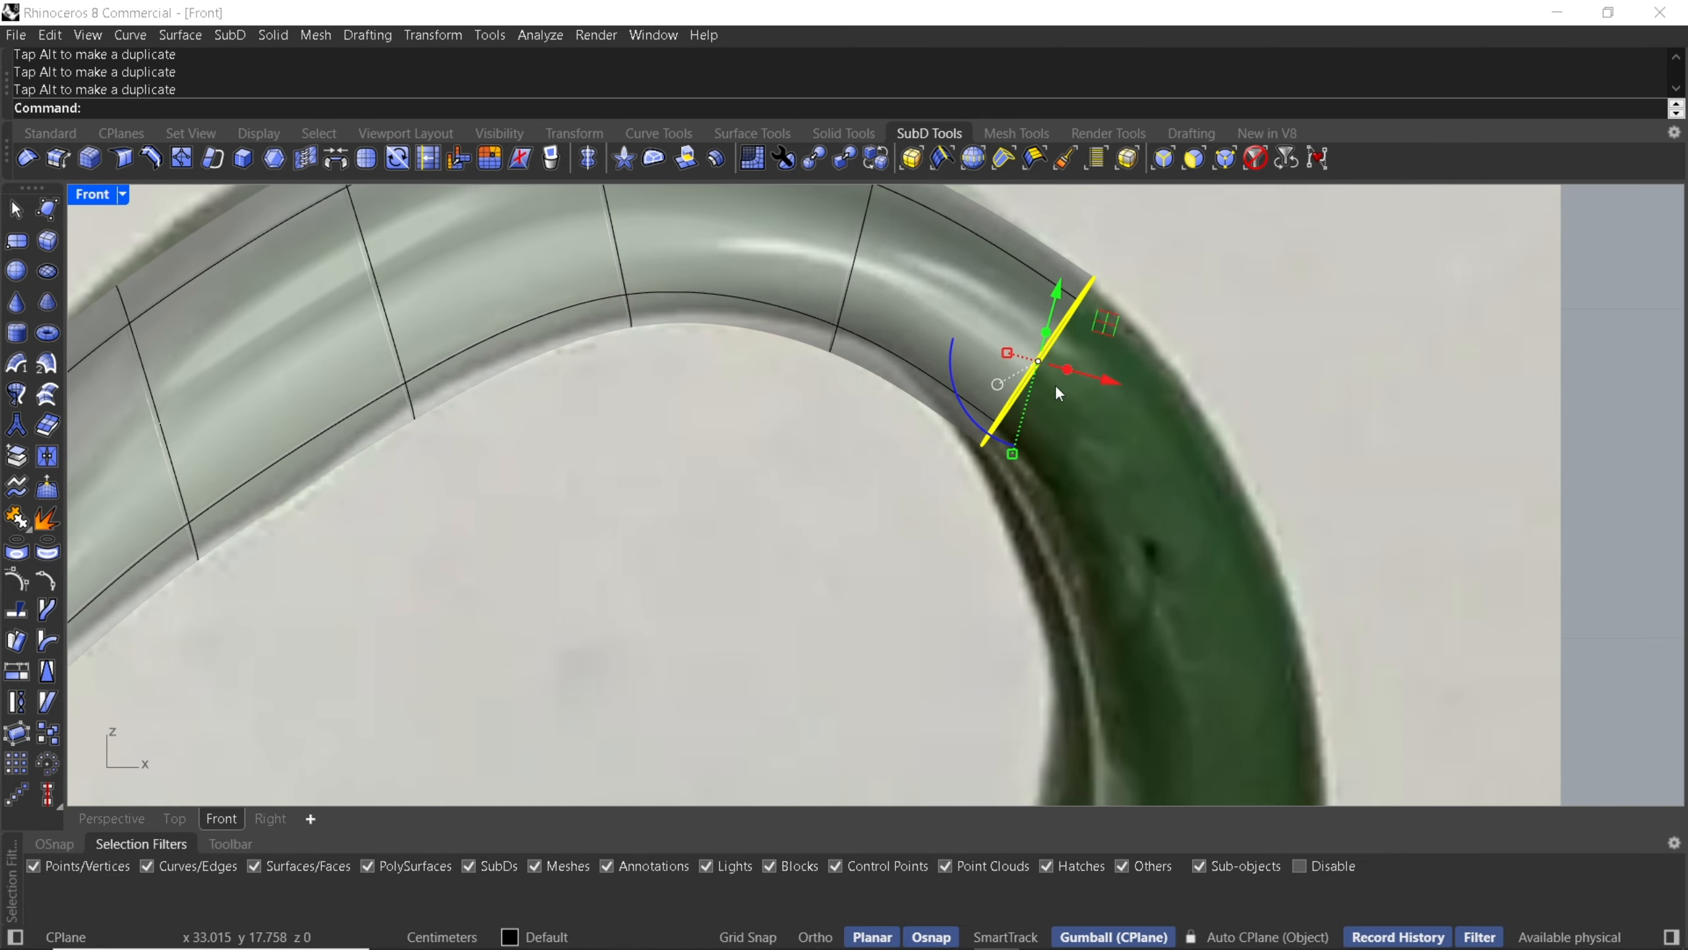
# - Extrude the end loop down the handle's descending side, rotating each new segment to match the reference
pyautogui.moveTo(1067, 371); pyautogui.dragTo(1220, 535)
pyautogui.moveTo(1080, 610); pyautogui.dragTo(1067, 637)
pyautogui.moveTo(1159, 593); pyautogui.dragTo(1100, 447, button='right')
pyautogui.moveTo(1119, 441); pyautogui.dragTo(1152, 517)
pyautogui.moveTo(1153, 517); pyautogui.dragTo(1188, 389, button='right')
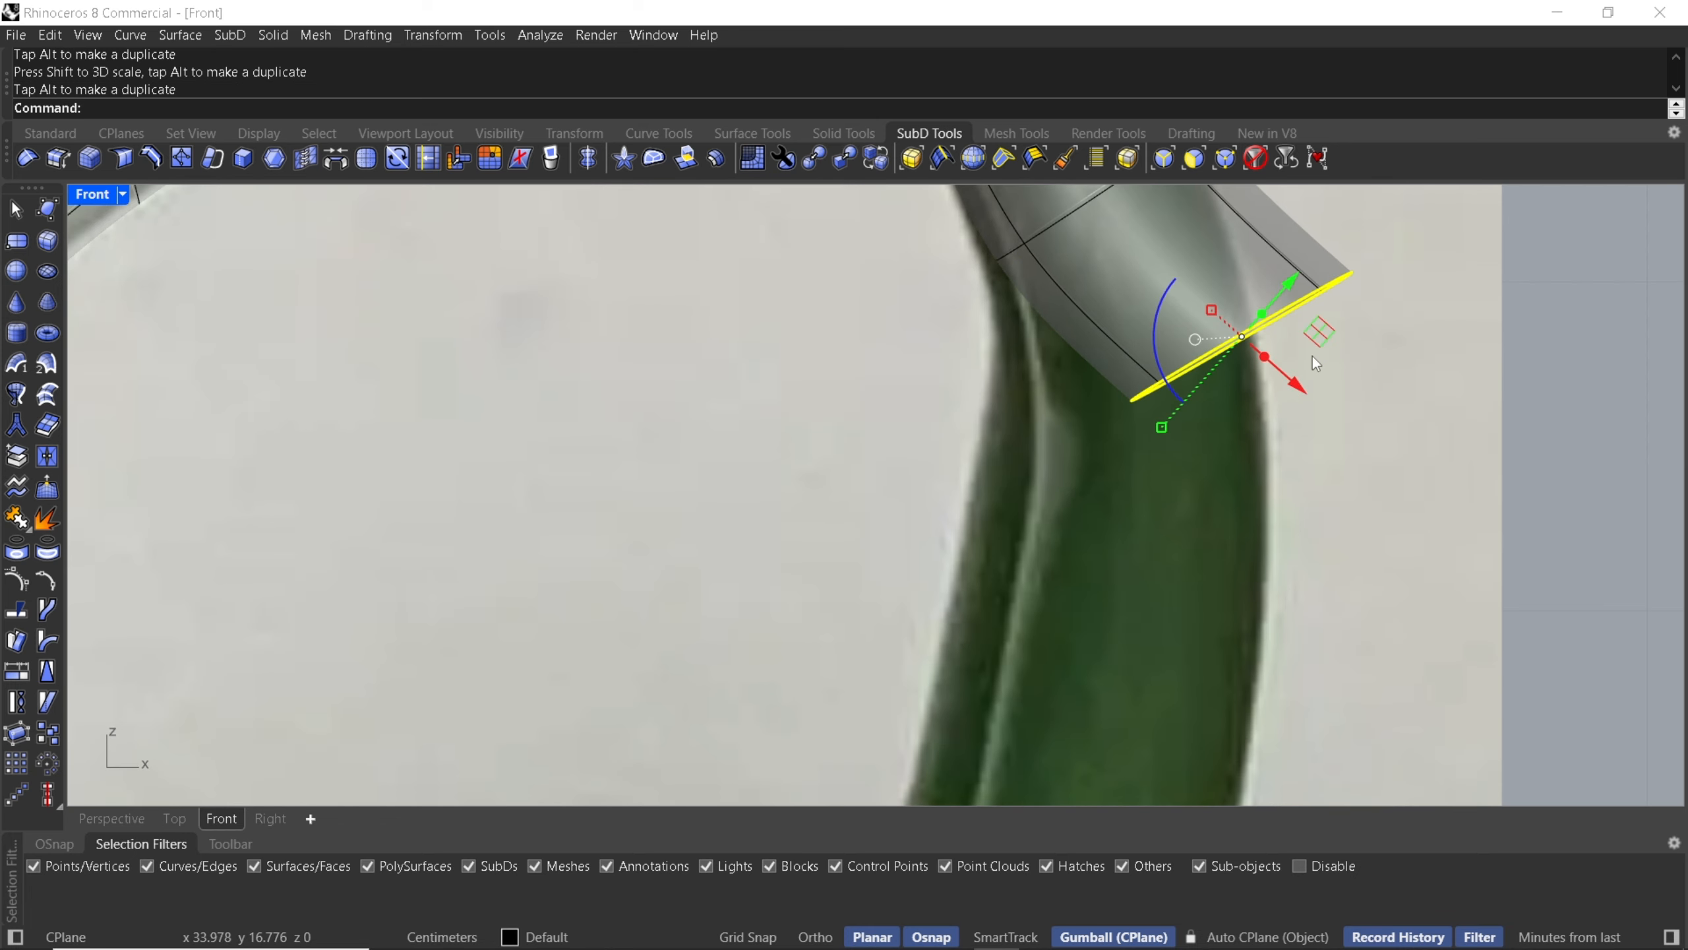
pyautogui.moveTo(1323, 337); pyautogui.dragTo(1222, 525)
pyautogui.scroll(-8, 1087, 404)
pyautogui.moveTo(1085, 434); pyautogui.dragTo(1089, 506, button='right')
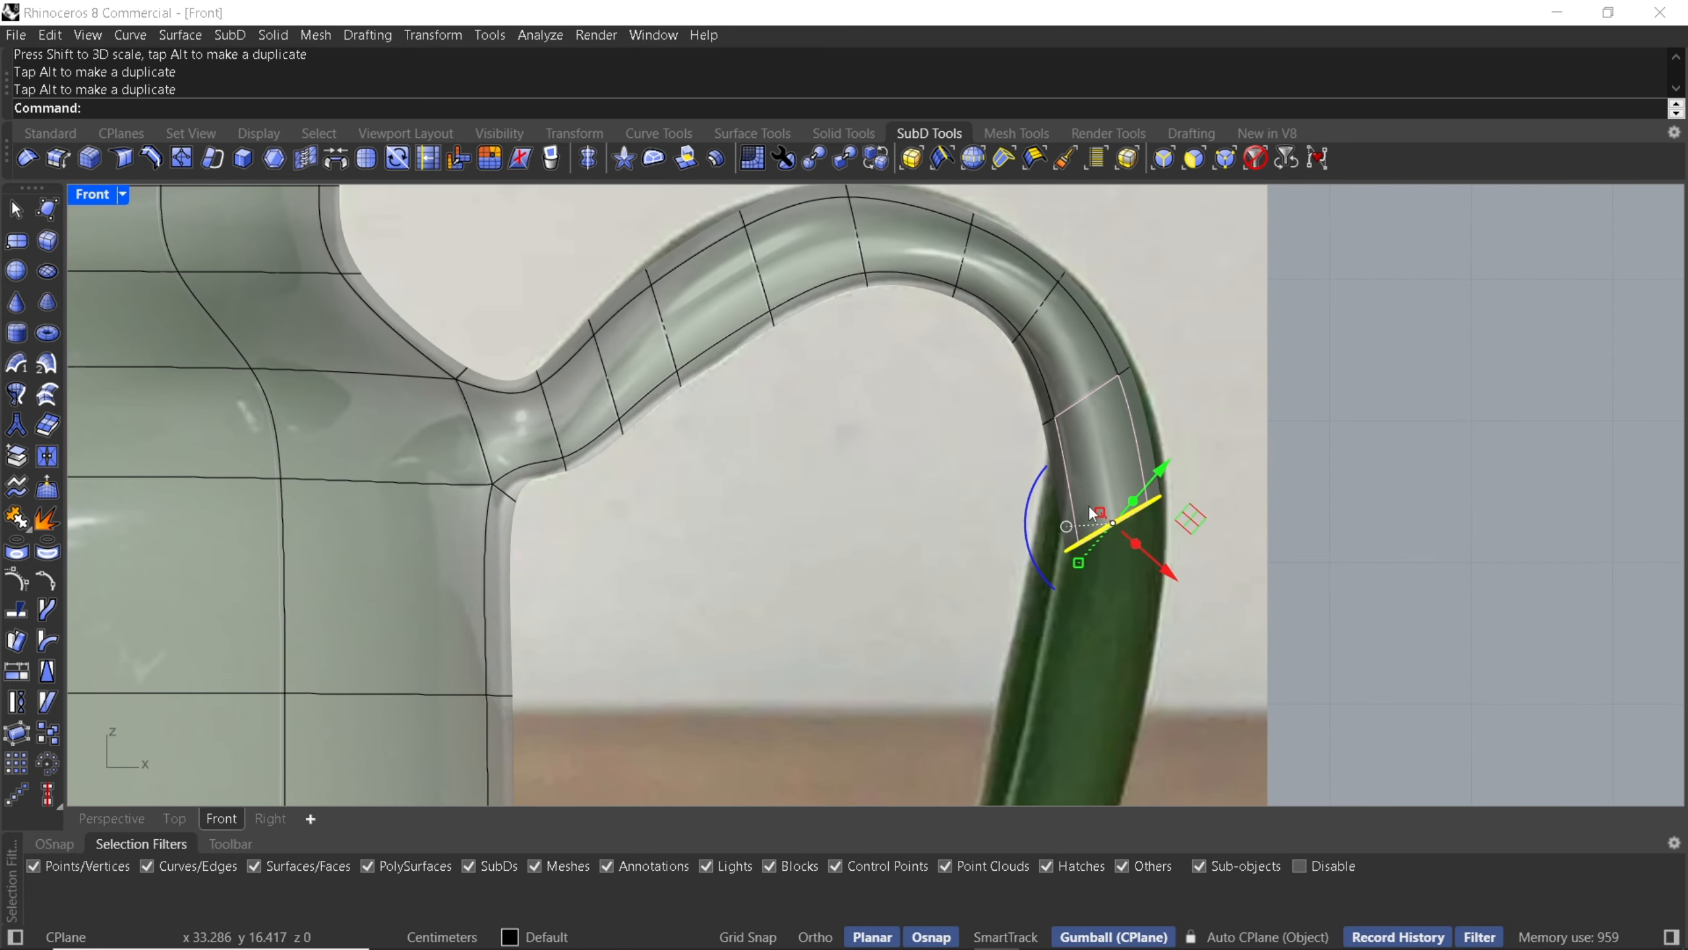
pyautogui.moveTo(1045, 554)
pyautogui.mouseDown()
pyautogui.moveTo(1032, 521)
pyautogui.moveTo(1047, 545)
pyautogui.mouseUp()
pyautogui.scroll(4, 1049, 537)
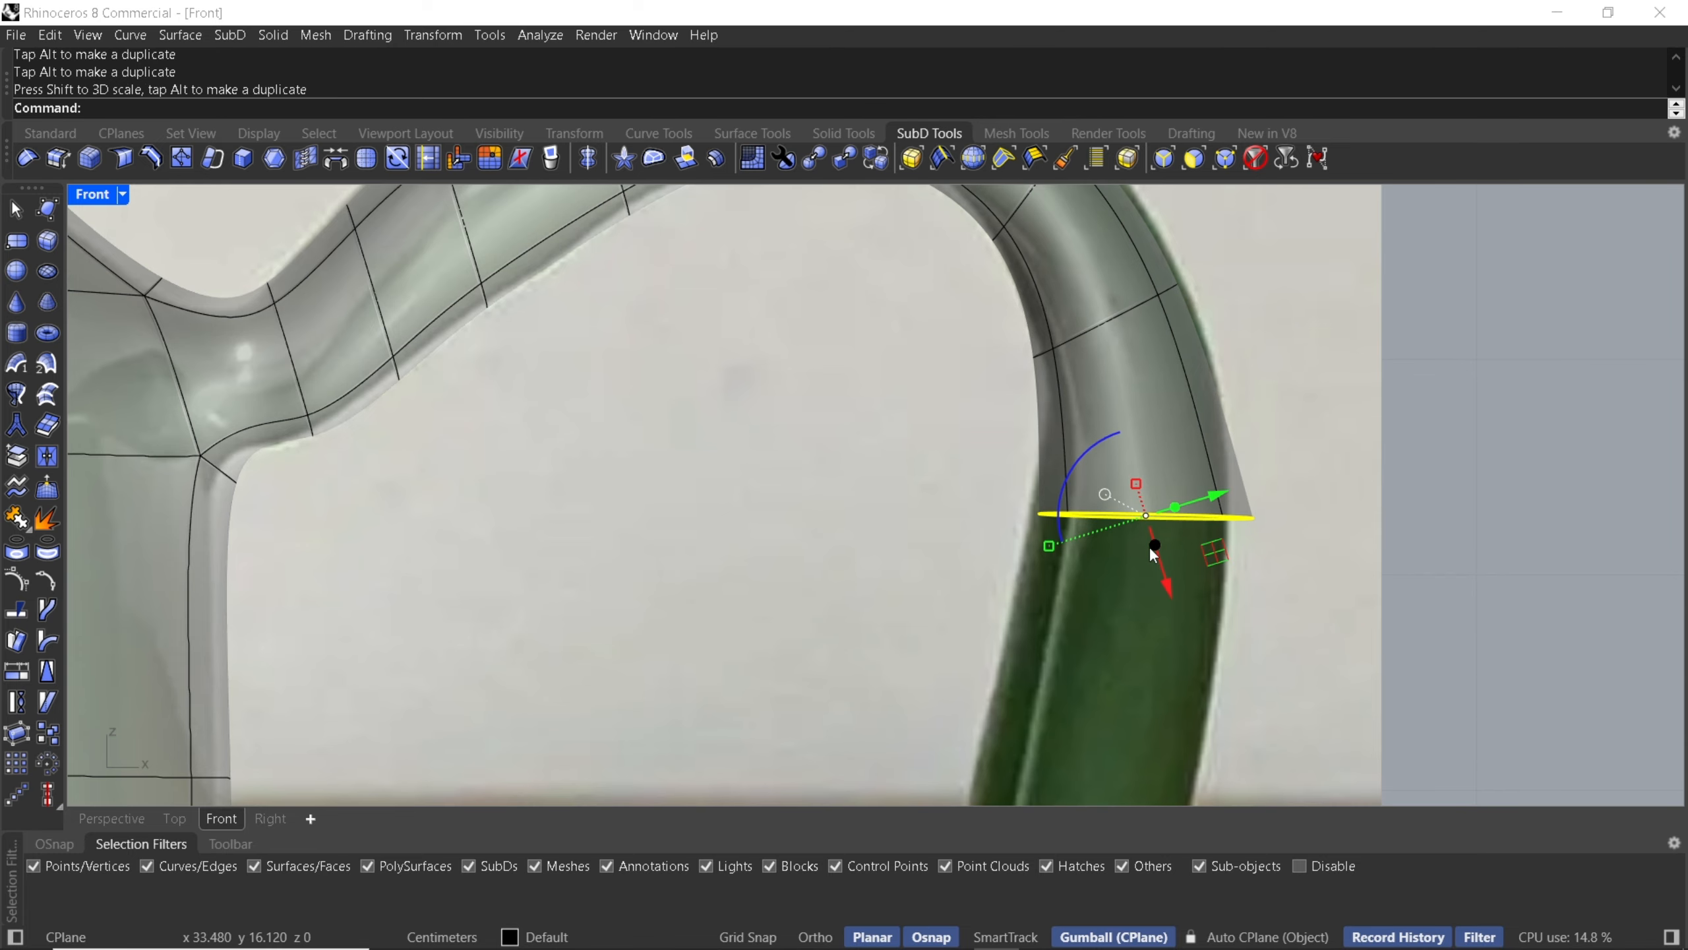
# - Continue extruding the end loop downward toward the handle's lower bend, rotating segments to follow the photo
pyautogui.moveTo(1151, 547); pyautogui.dragTo(1115, 728)
pyautogui.moveTo(1080, 620); pyautogui.dragTo(1105, 452, button='right')
pyautogui.scroll(-6, 1154, 478)
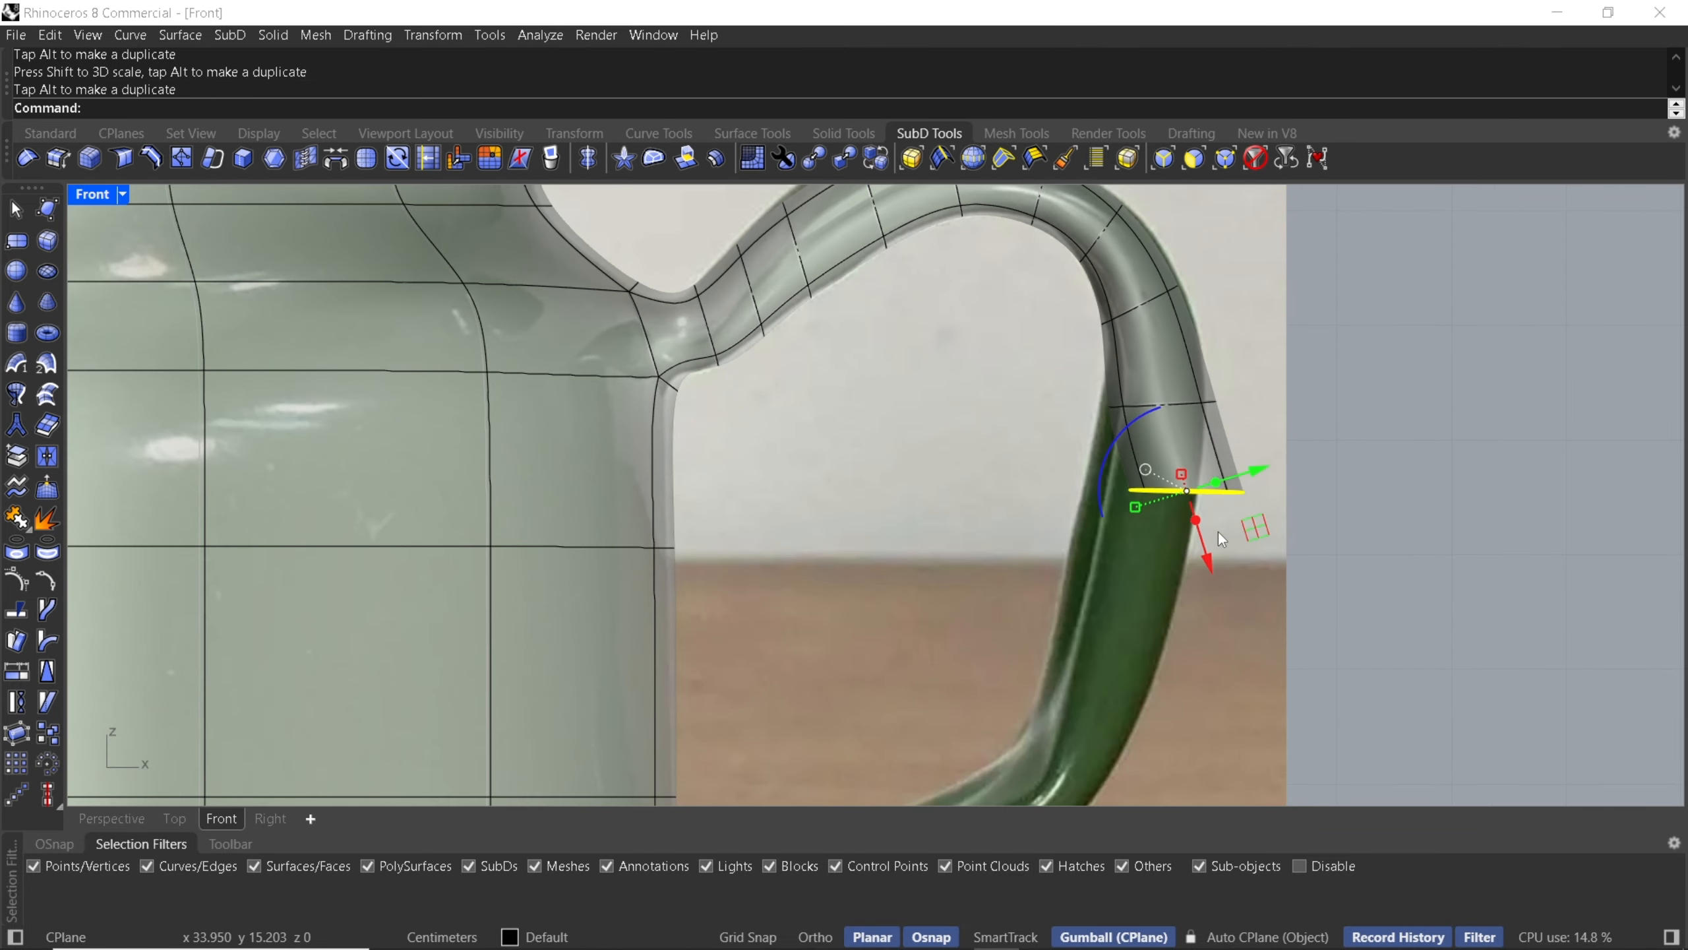
pyautogui.moveTo(1256, 530); pyautogui.dragTo(1161, 665)
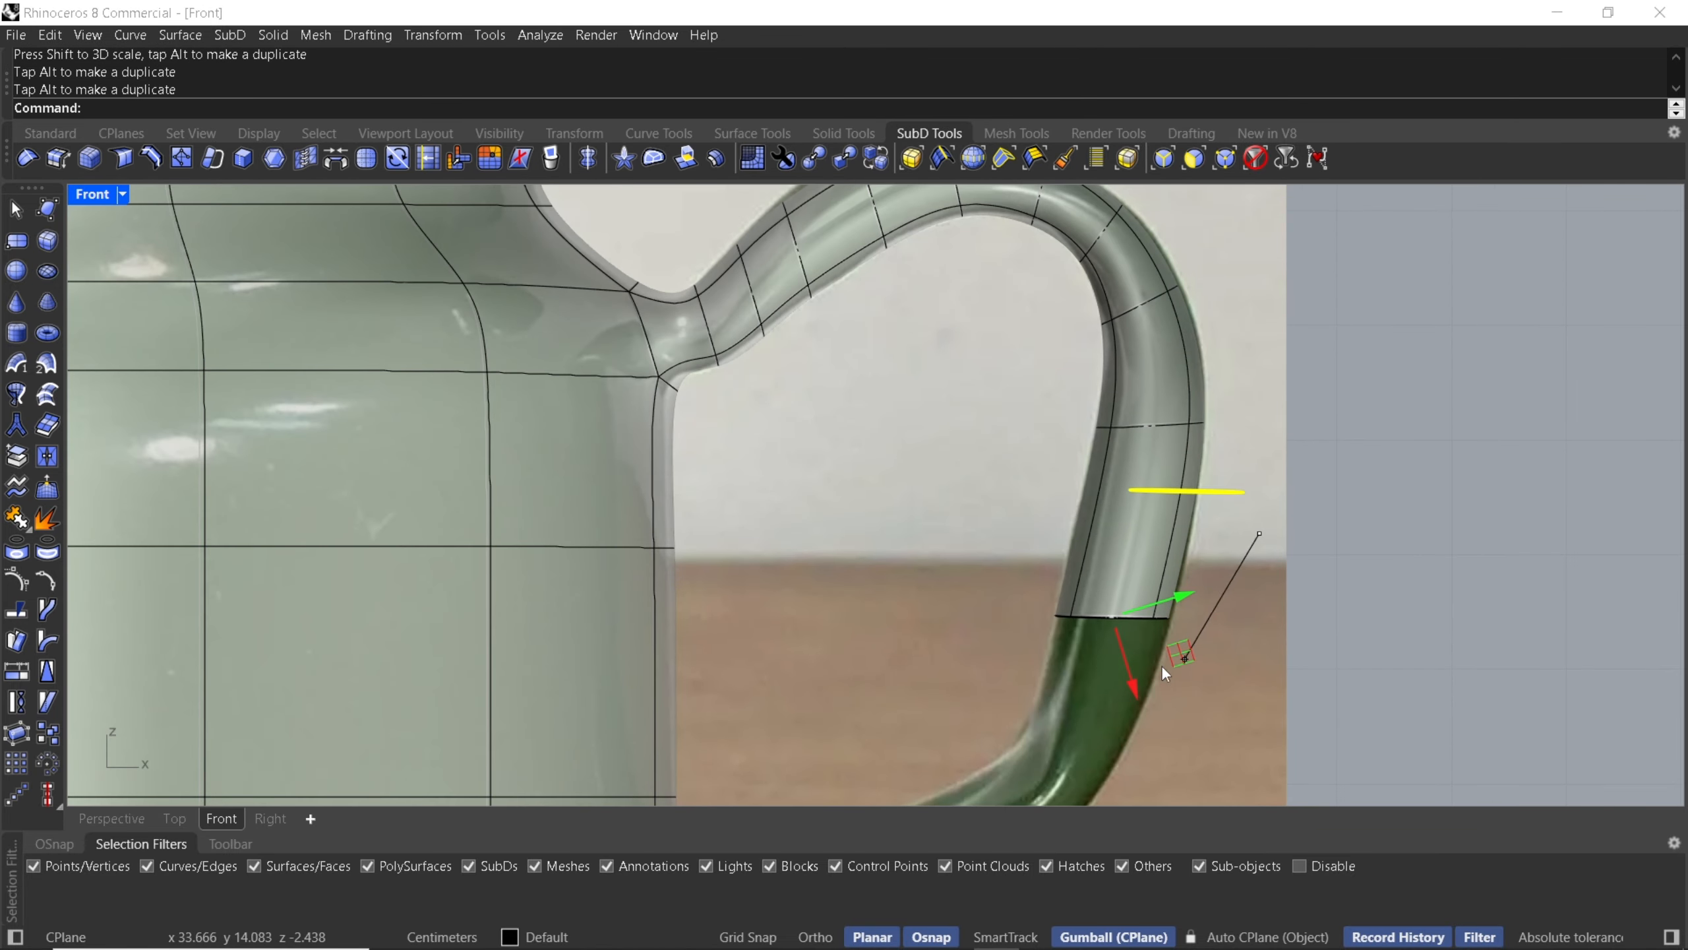
pyautogui.moveTo(1156, 665); pyautogui.dragTo(1209, 408, button='right')
pyautogui.moveTo(1175, 393); pyautogui.dragTo(1155, 609)
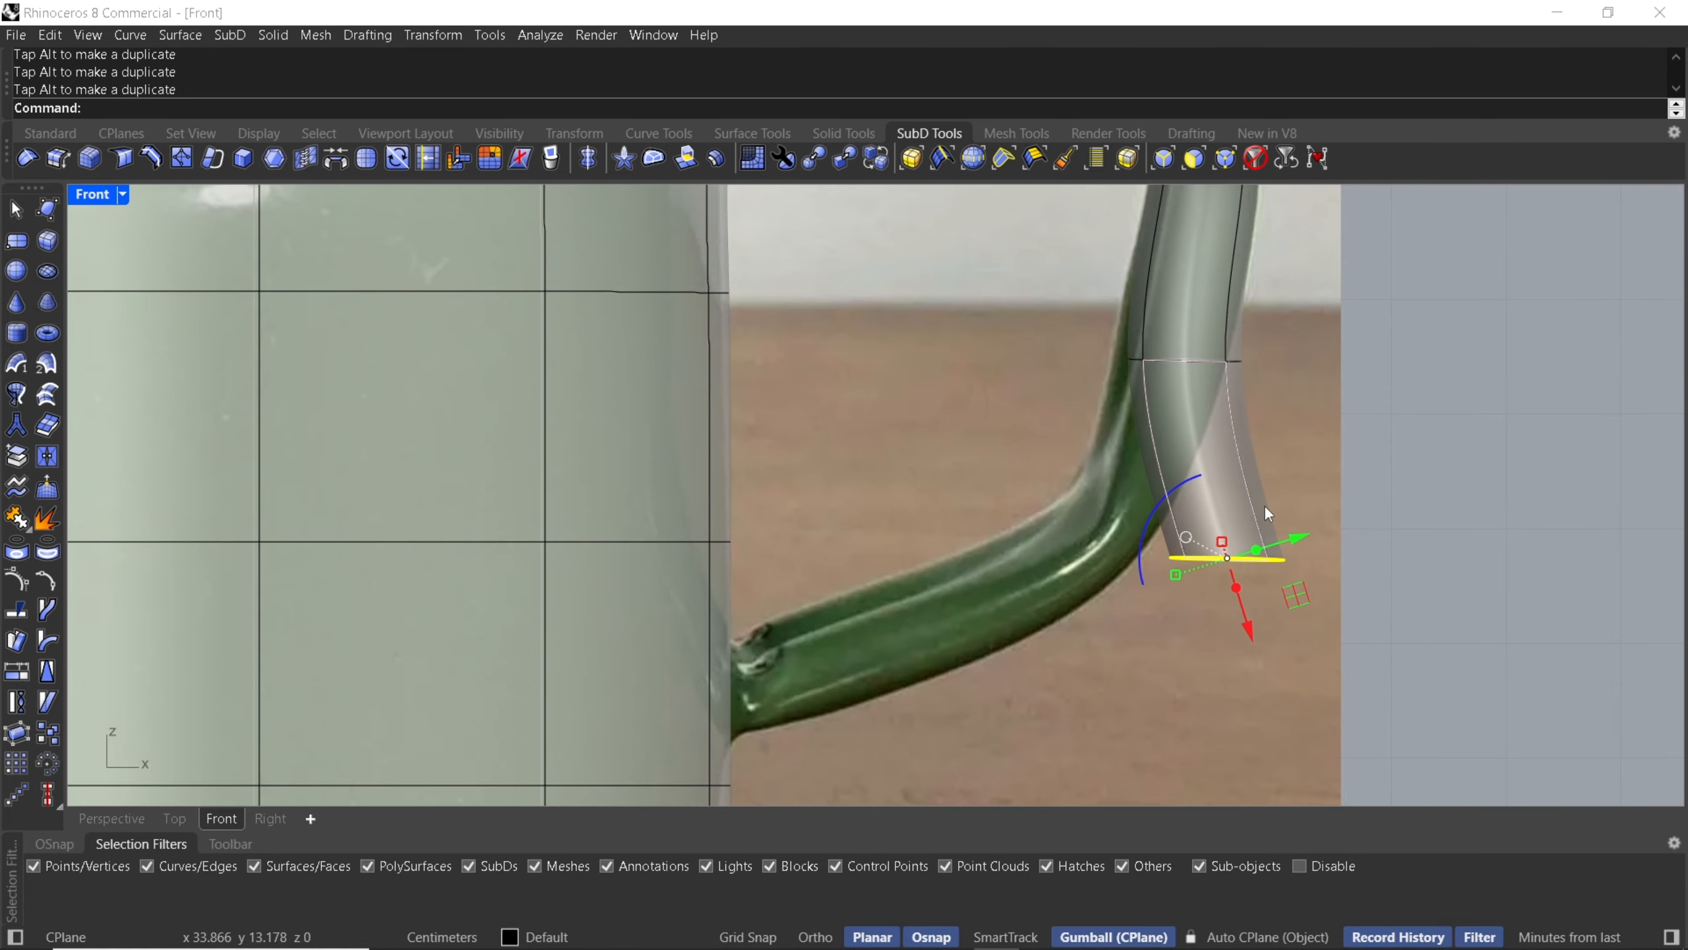
pyautogui.moveTo(1304, 605); pyautogui.dragTo(1202, 548)
pyautogui.scroll(4, 1076, 522)
pyautogui.moveTo(1090, 445); pyautogui.dragTo(1088, 414)
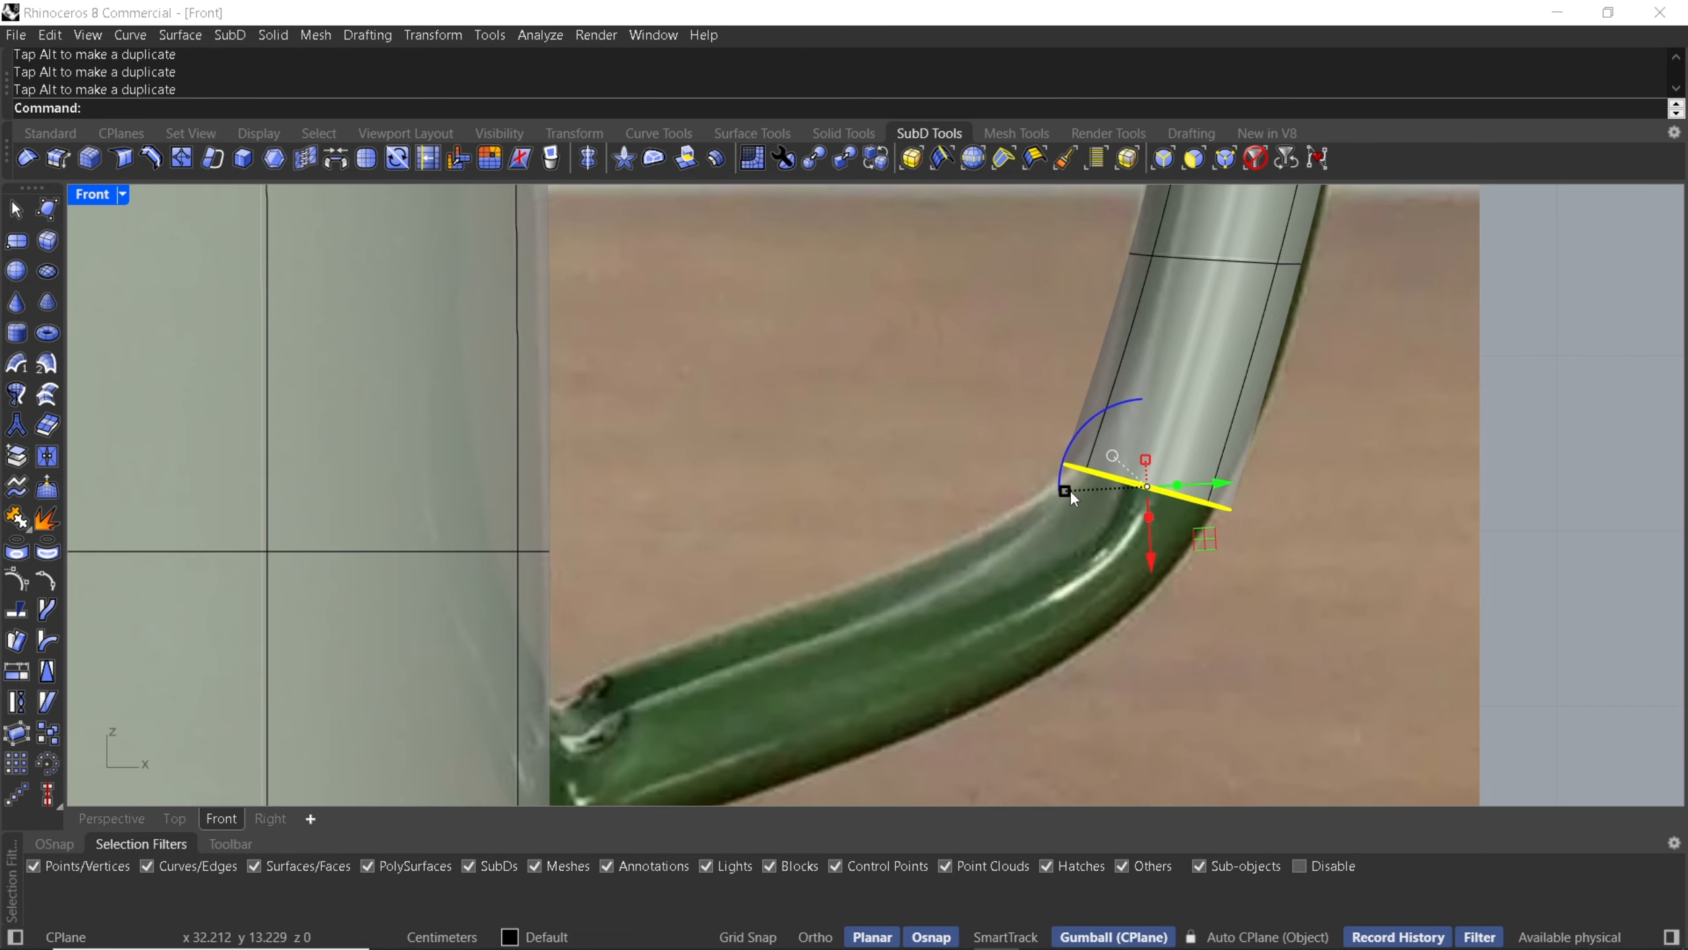
# - Extrude and rotate the end loop along the handle's lower curve back toward the pot's body
pyautogui.moveTo(1068, 489); pyautogui.dragTo(1086, 632)
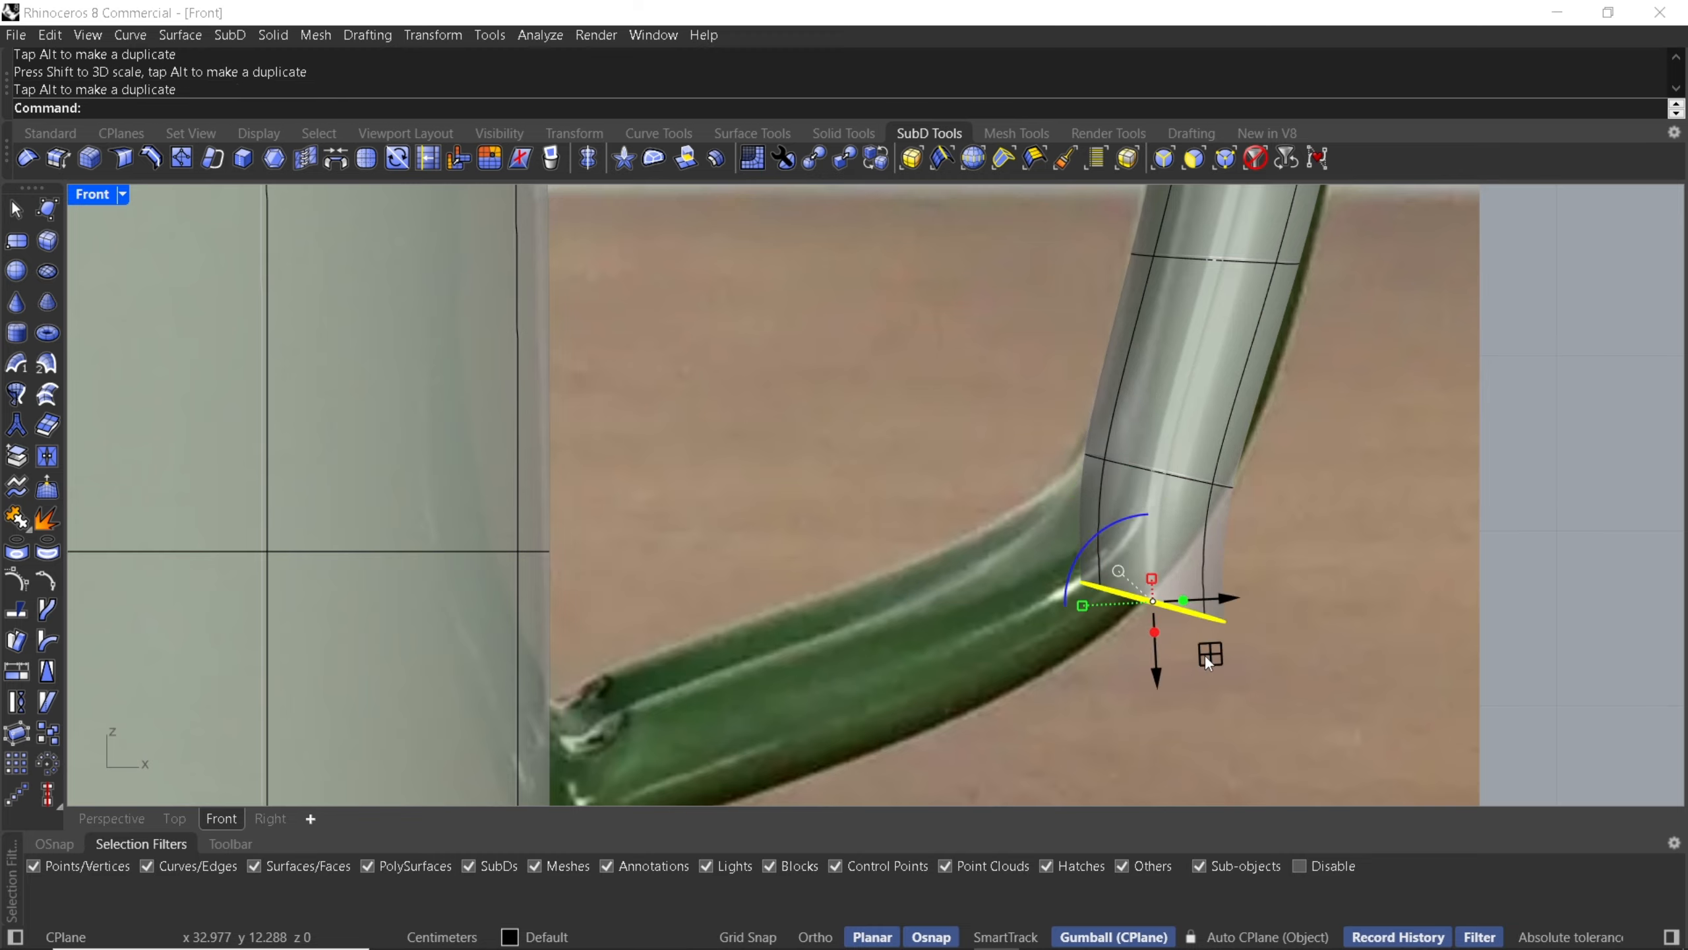
pyautogui.moveTo(1208, 663); pyautogui.dragTo(1114, 653)
pyautogui.moveTo(1006, 525); pyautogui.dragTo(1049, 493)
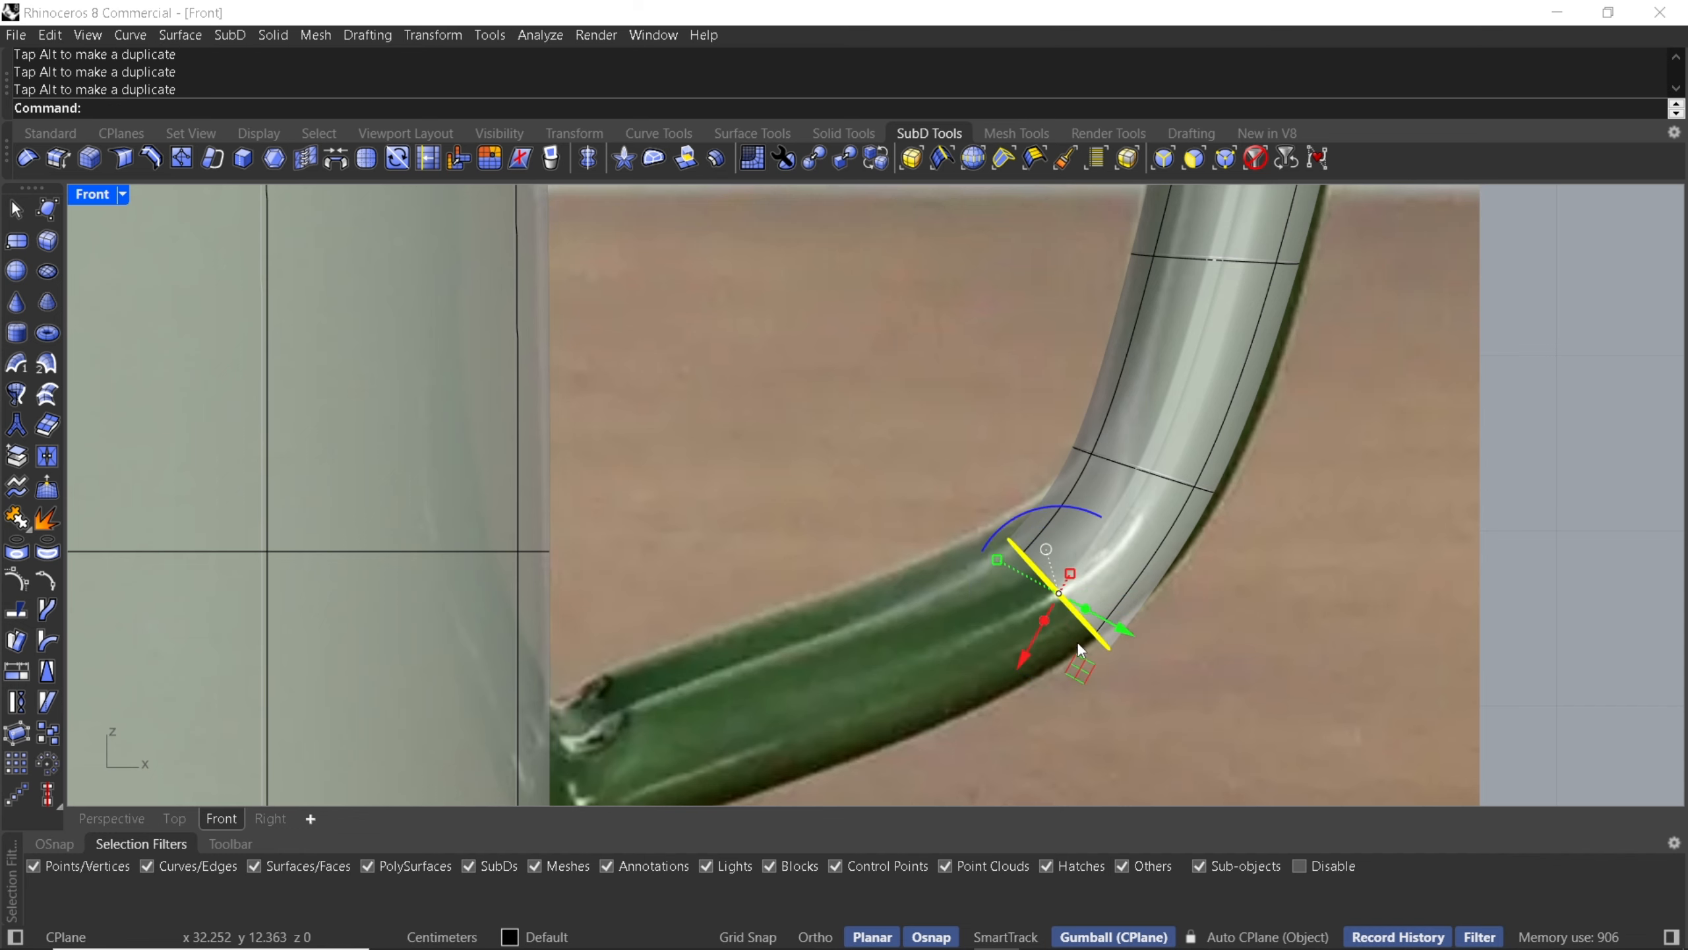
pyautogui.moveTo(1081, 663); pyautogui.dragTo(893, 659)
pyautogui.moveTo(893, 659); pyautogui.dragTo(973, 568, button='right')
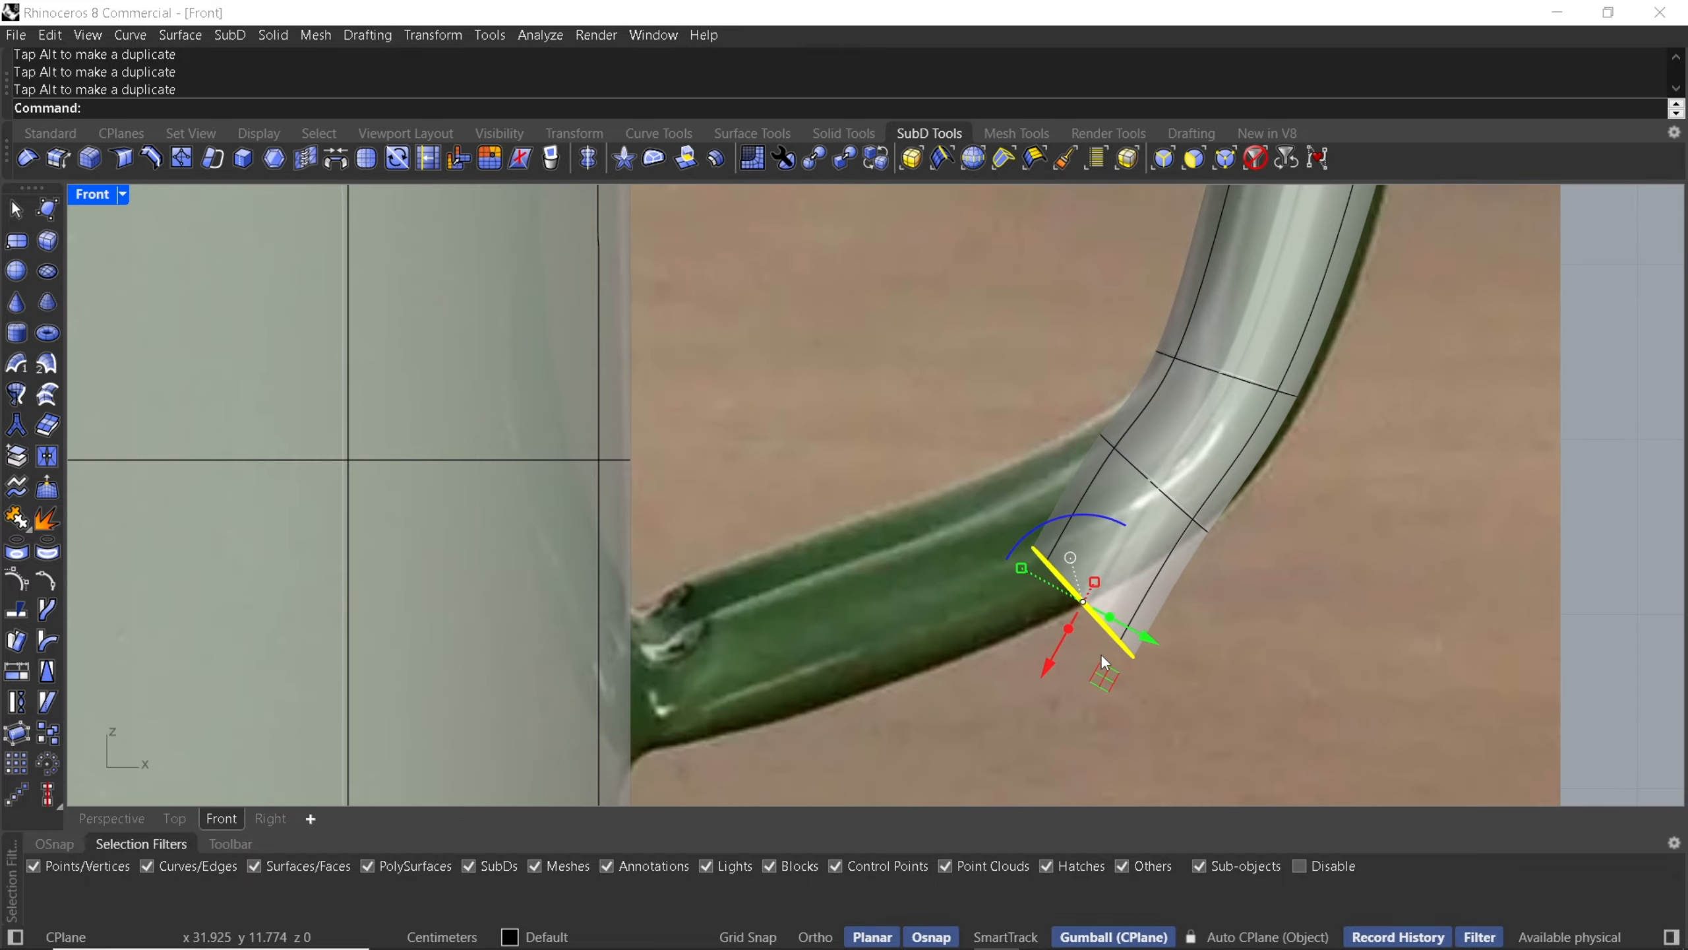
pyautogui.moveTo(1103, 678); pyautogui.dragTo(1035, 590)
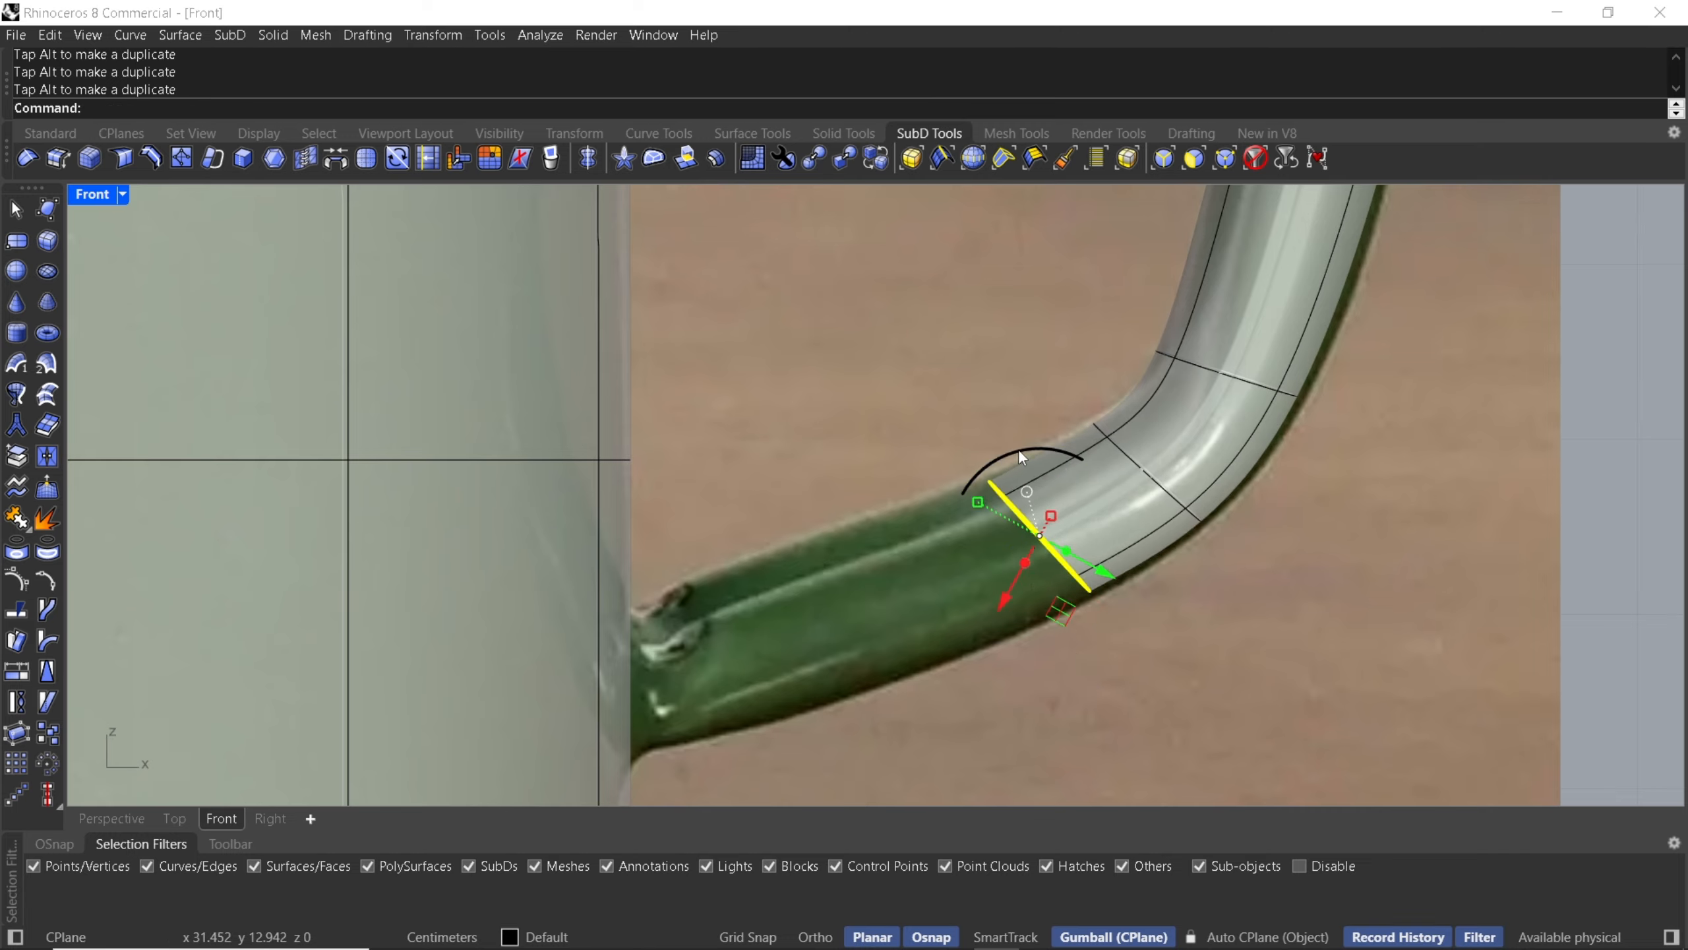
pyautogui.moveTo(1018, 449); pyautogui.dragTo(873, 610)
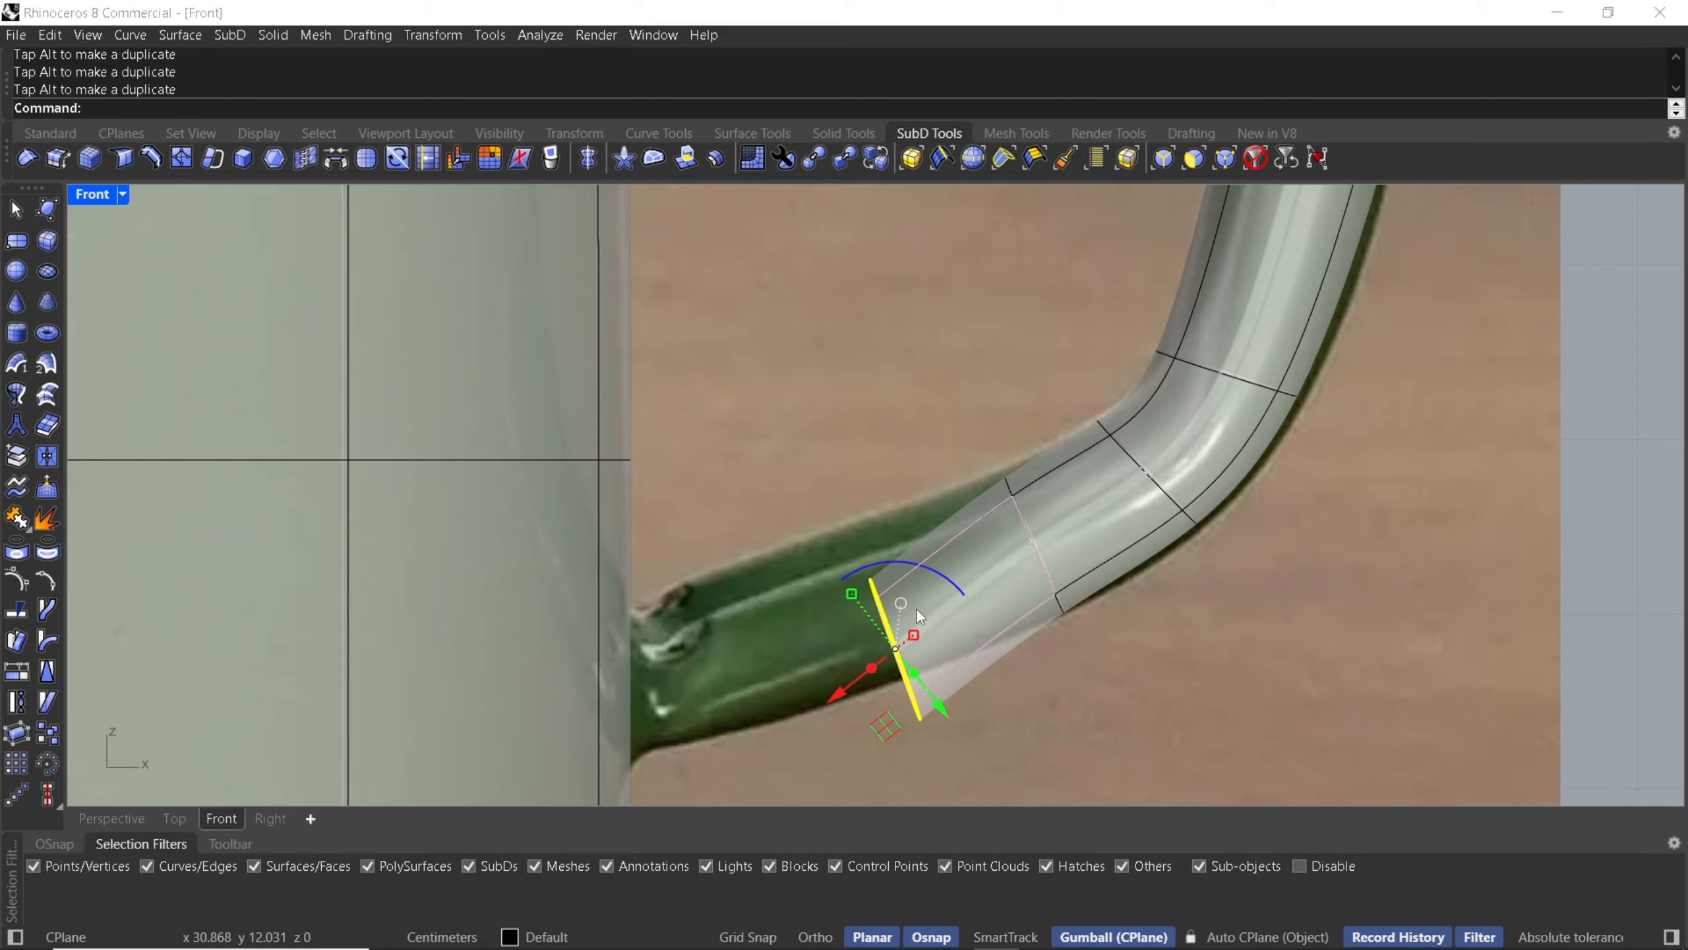
pyautogui.moveTo(889, 730); pyautogui.dragTo(807, 690)
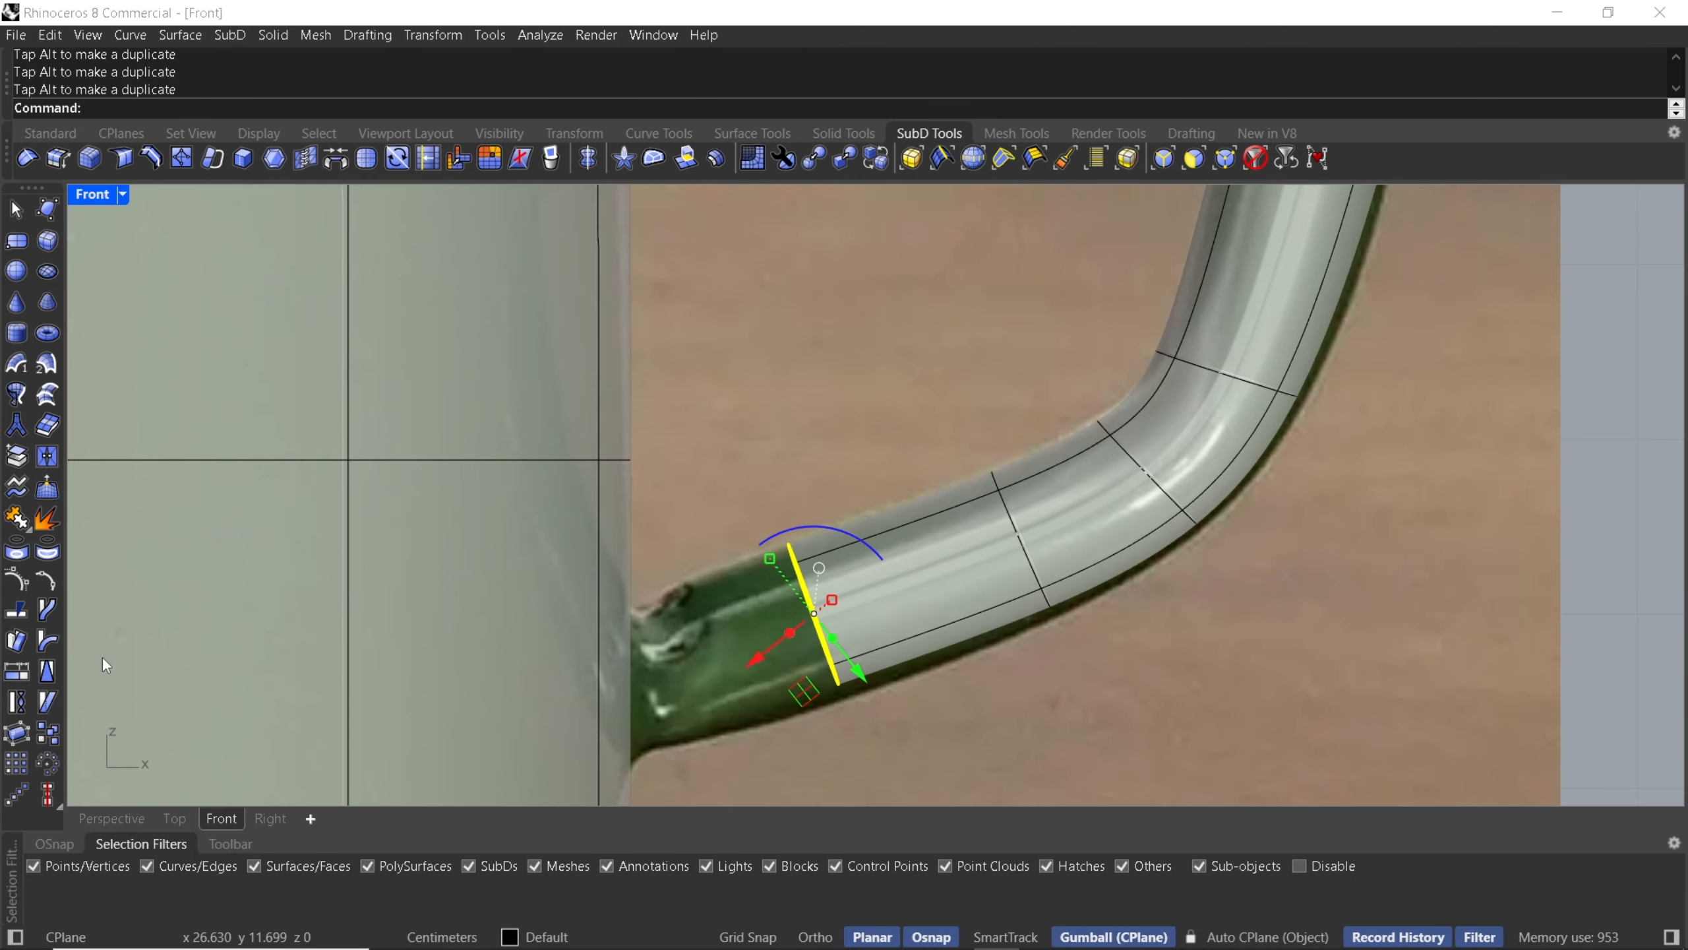
# - In the Top view, window-select the whole handle and scale it narrower across its width
pyautogui.click(101, 821)
pyautogui.scroll(-5, 671, 446)
pyautogui.moveTo(672, 458); pyautogui.dragTo(944, 498, button='right')
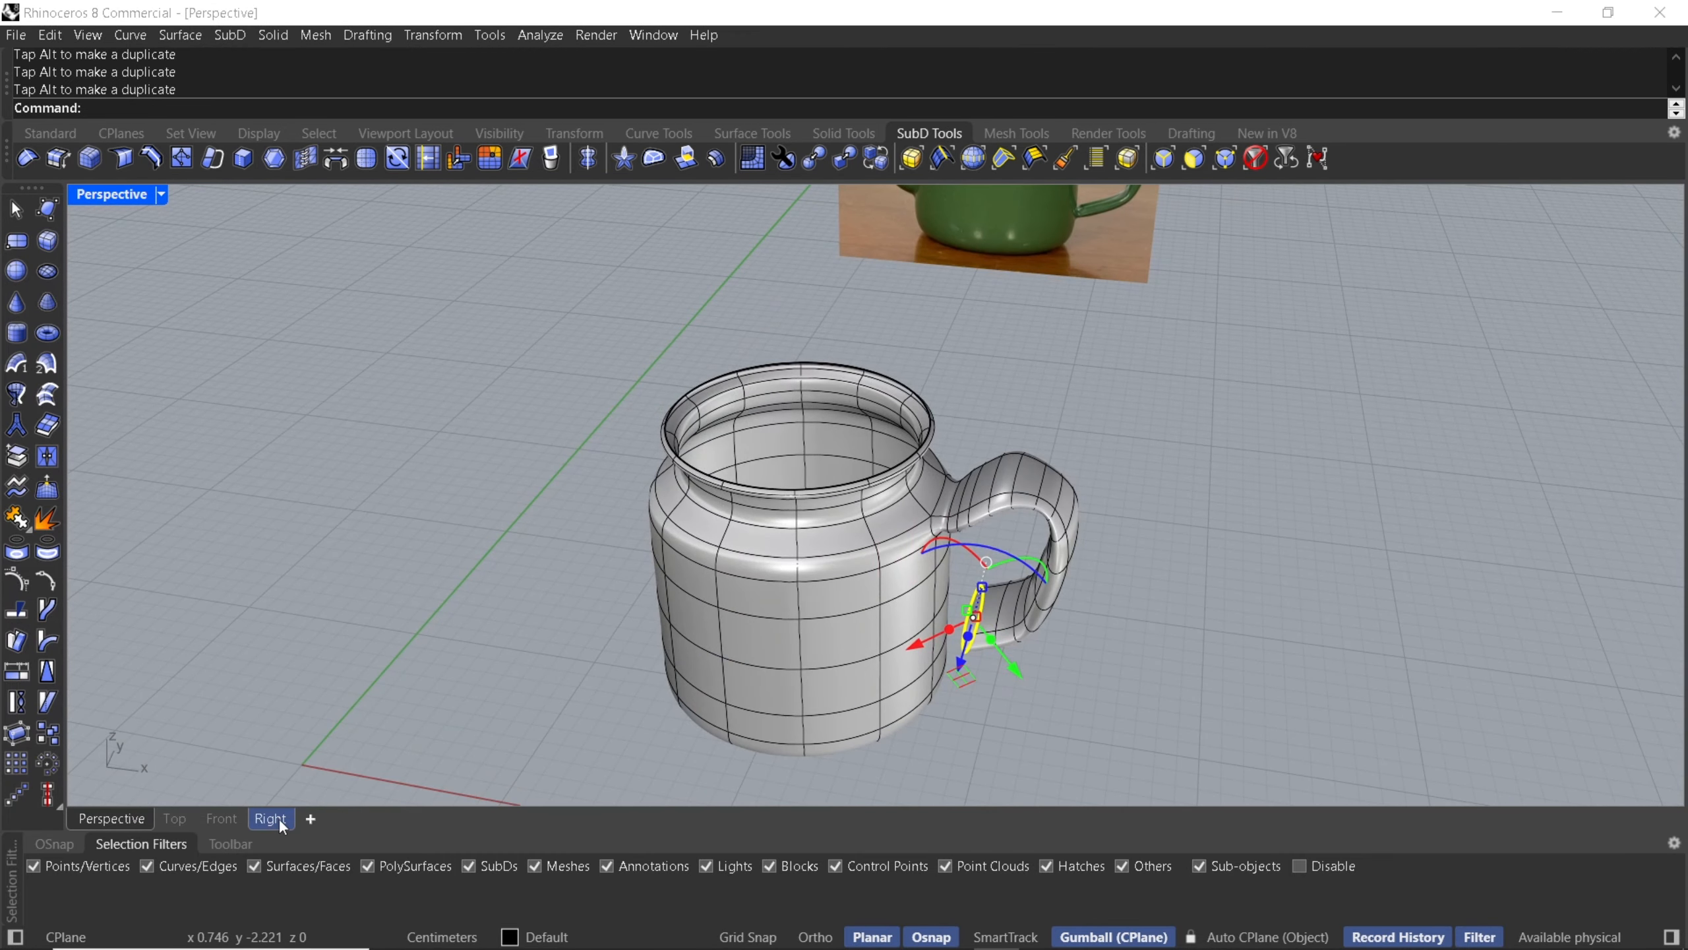
pyautogui.click(174, 818)
pyautogui.scroll(-3, 733, 544)
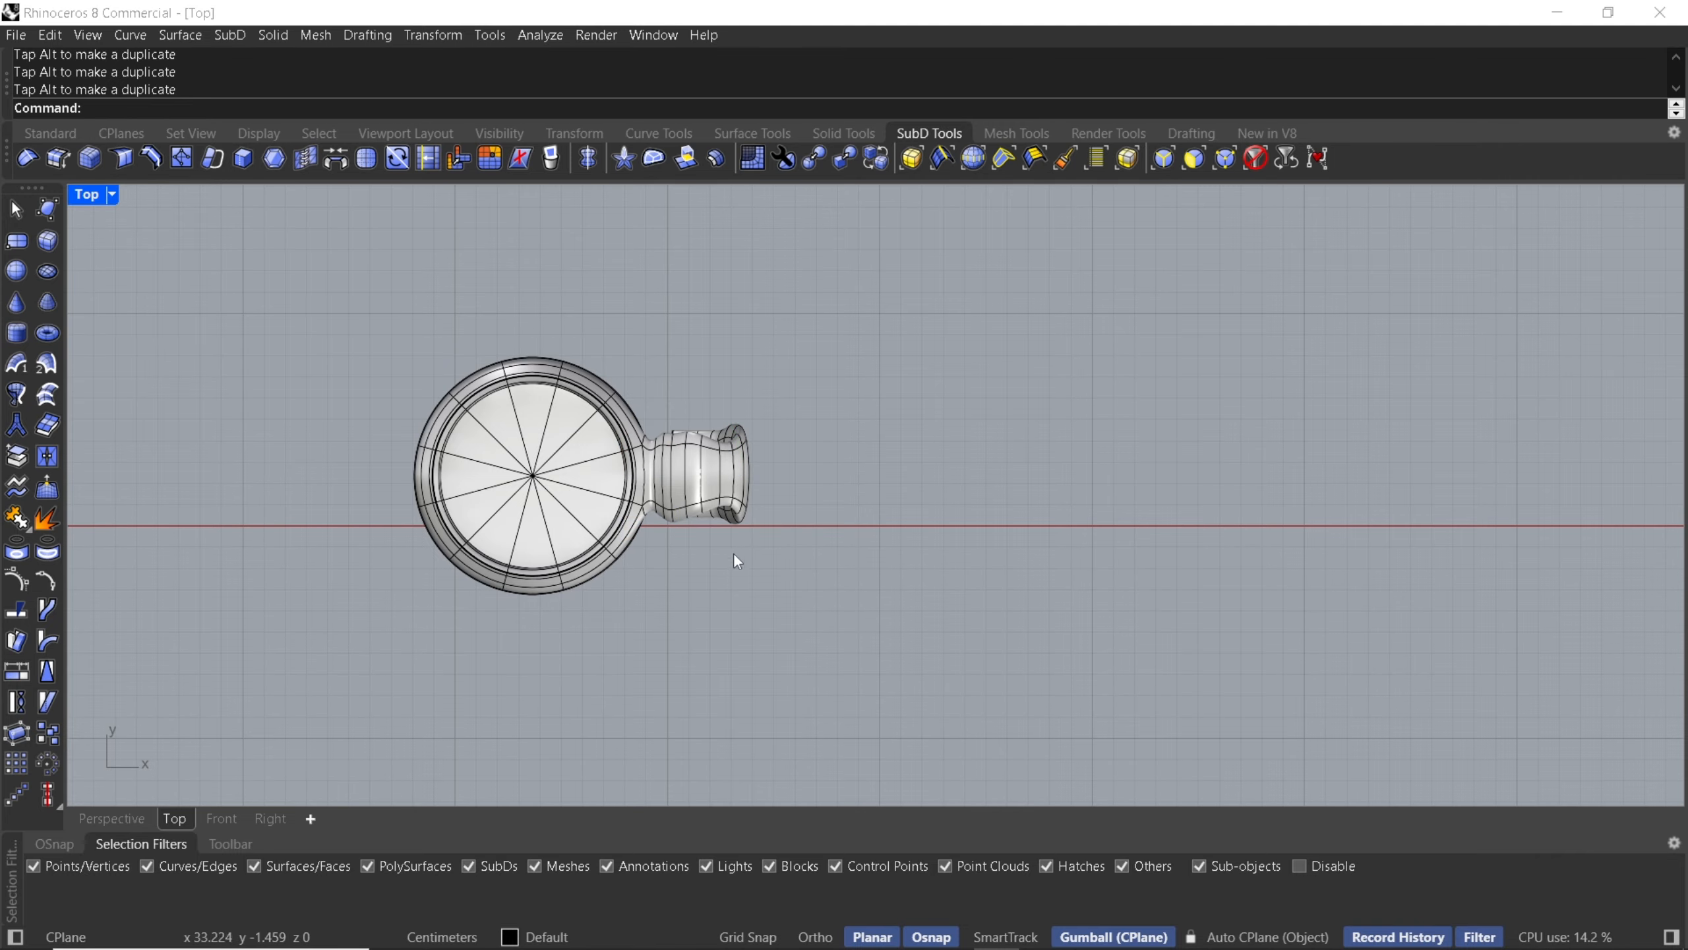
pyautogui.scroll(3, 704, 486)
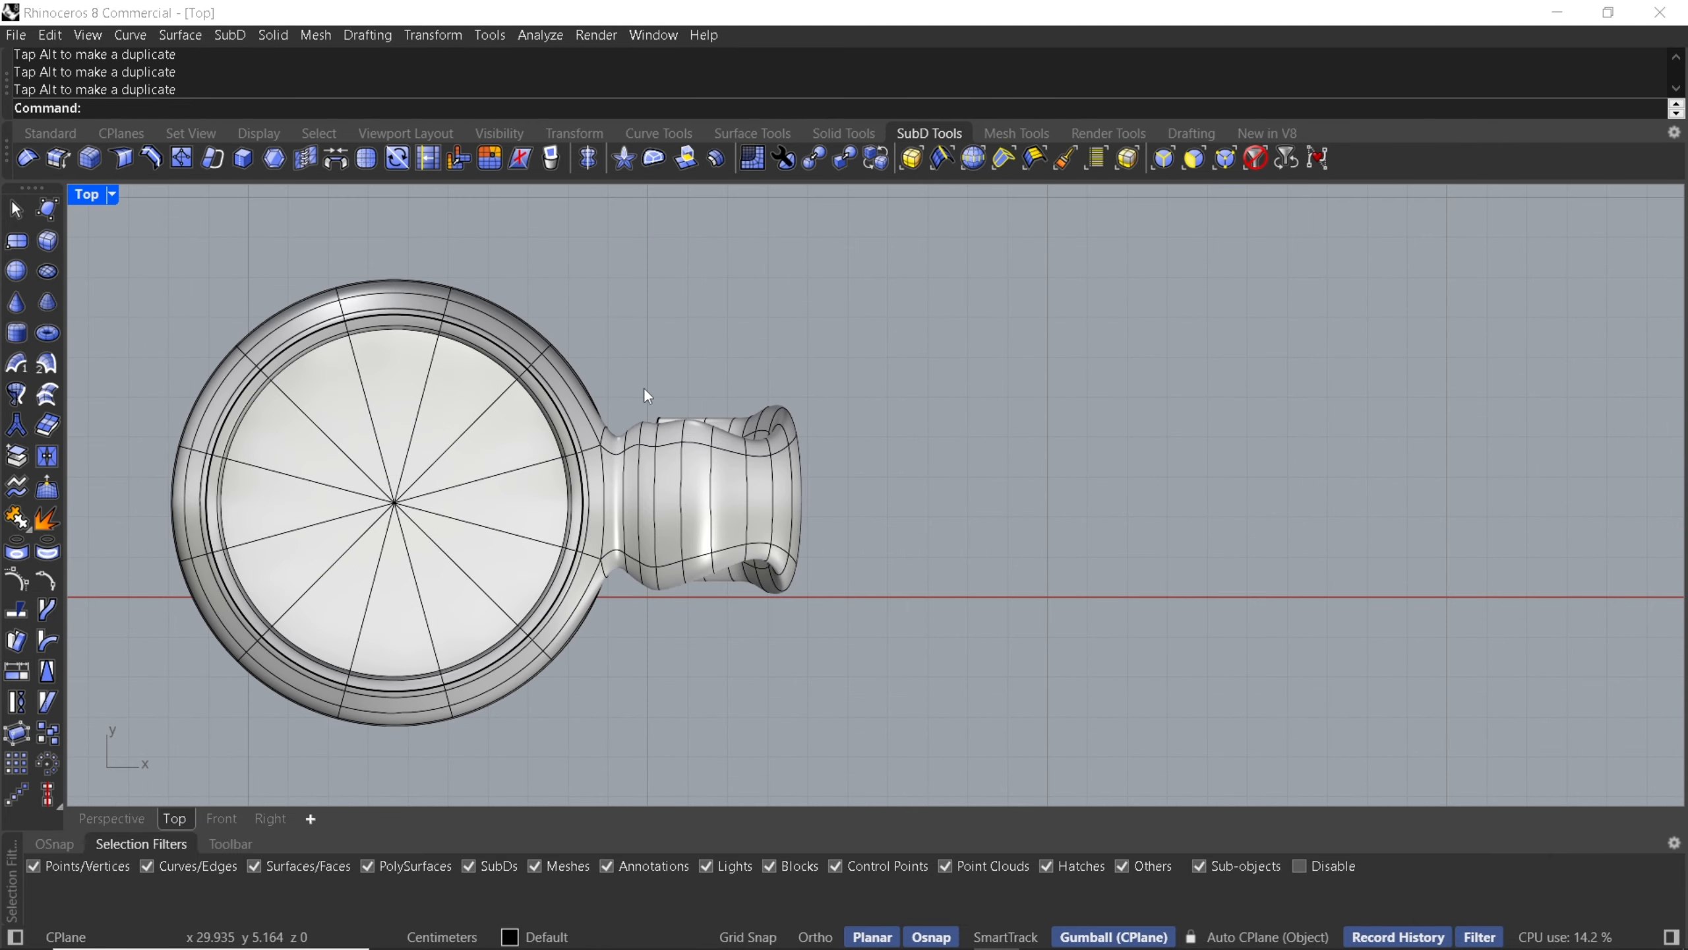
pyautogui.moveTo(624, 363); pyautogui.dragTo(845, 672)
pyautogui.scroll(3, 704, 577)
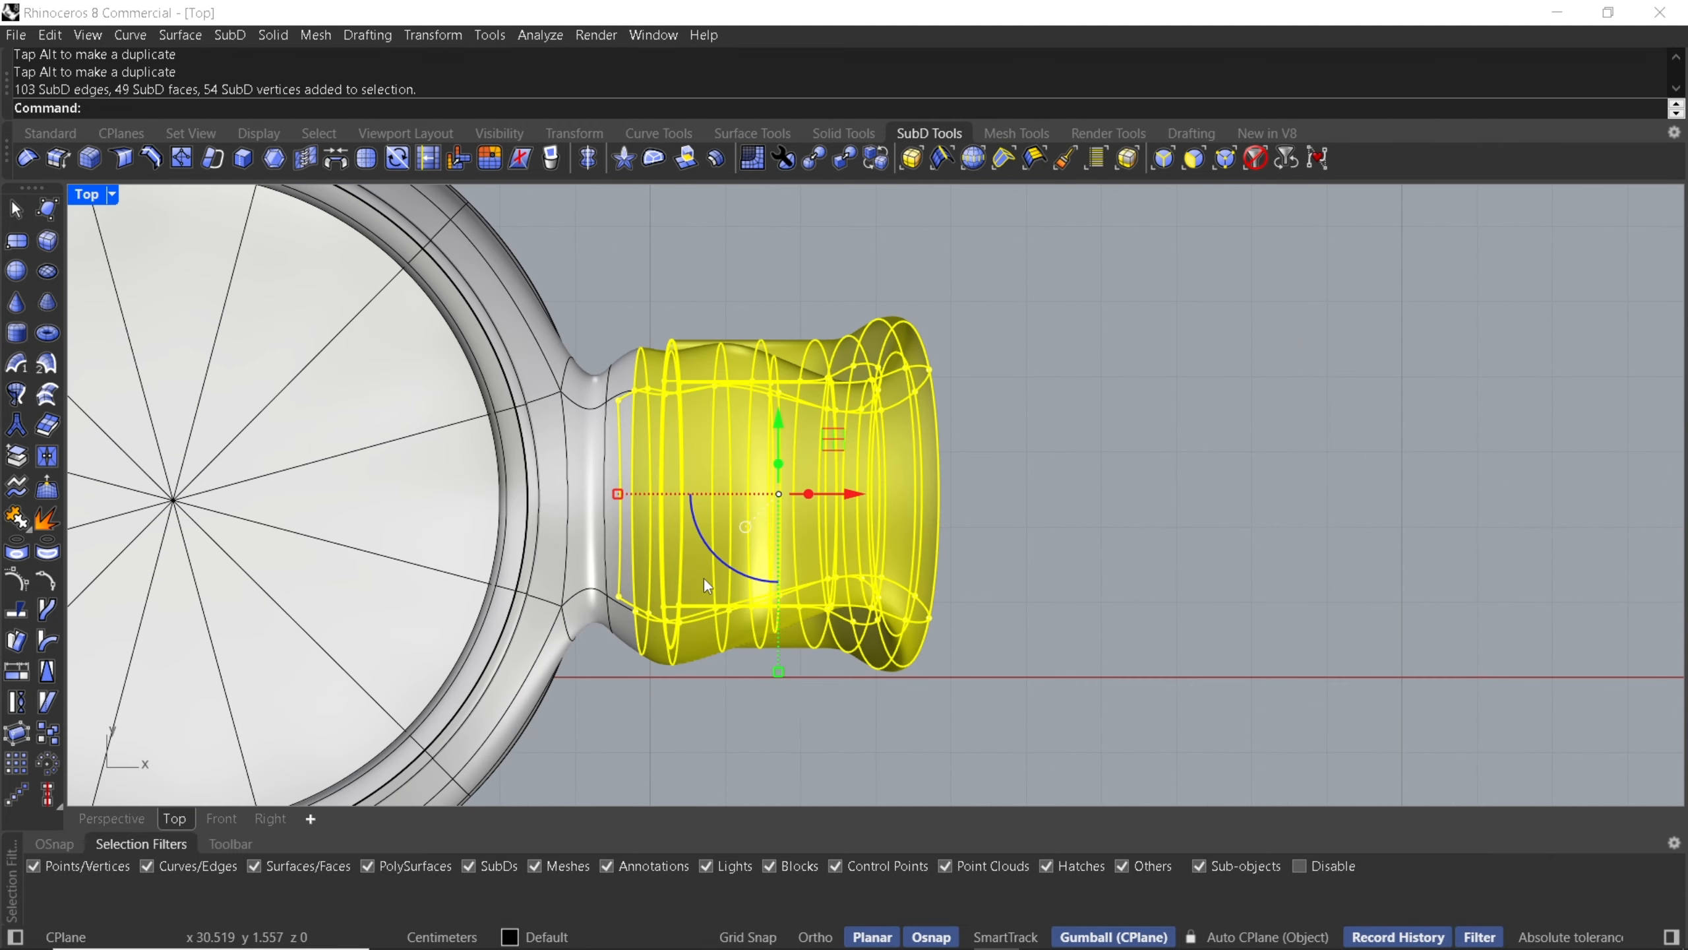
pyautogui.moveTo(610, 293); pyautogui.dragTo(990, 732)
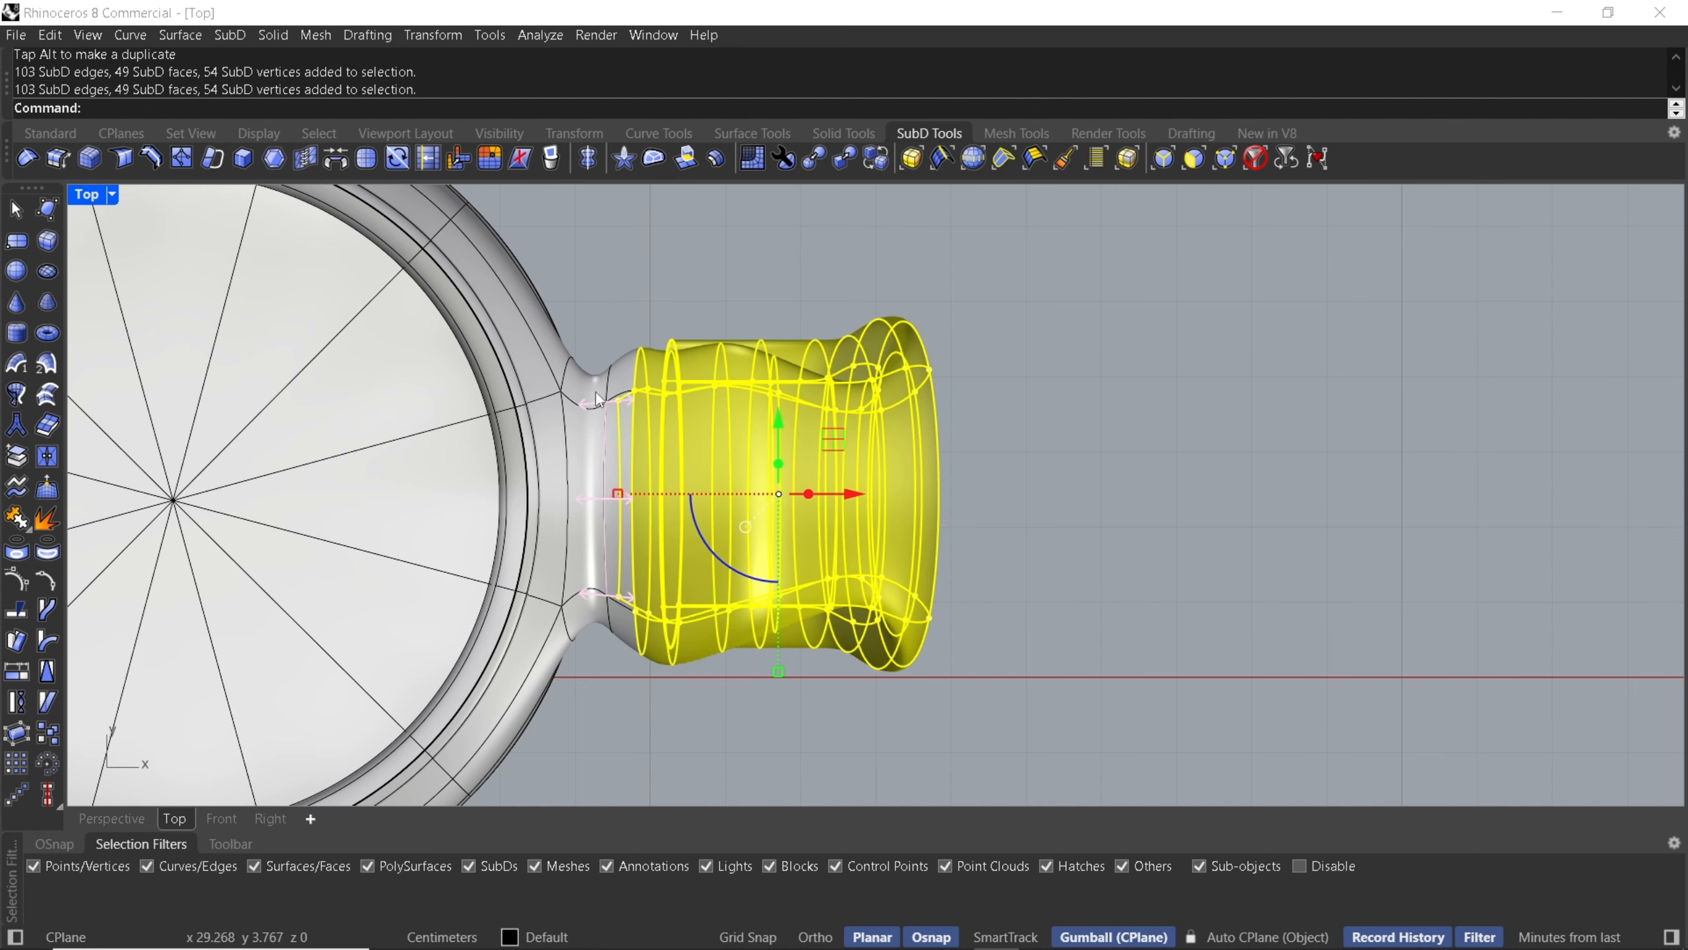
pyautogui.moveTo(595, 311); pyautogui.dragTo(811, 692)
pyautogui.moveTo(976, 707); pyautogui.dragTo(1011, 728)
pyautogui.moveTo(772, 673); pyautogui.dragTo(782, 587)
# - Deselect the handle and preview the model in Rendered display mode before returning to Shaded
pyautogui.click(107, 817)
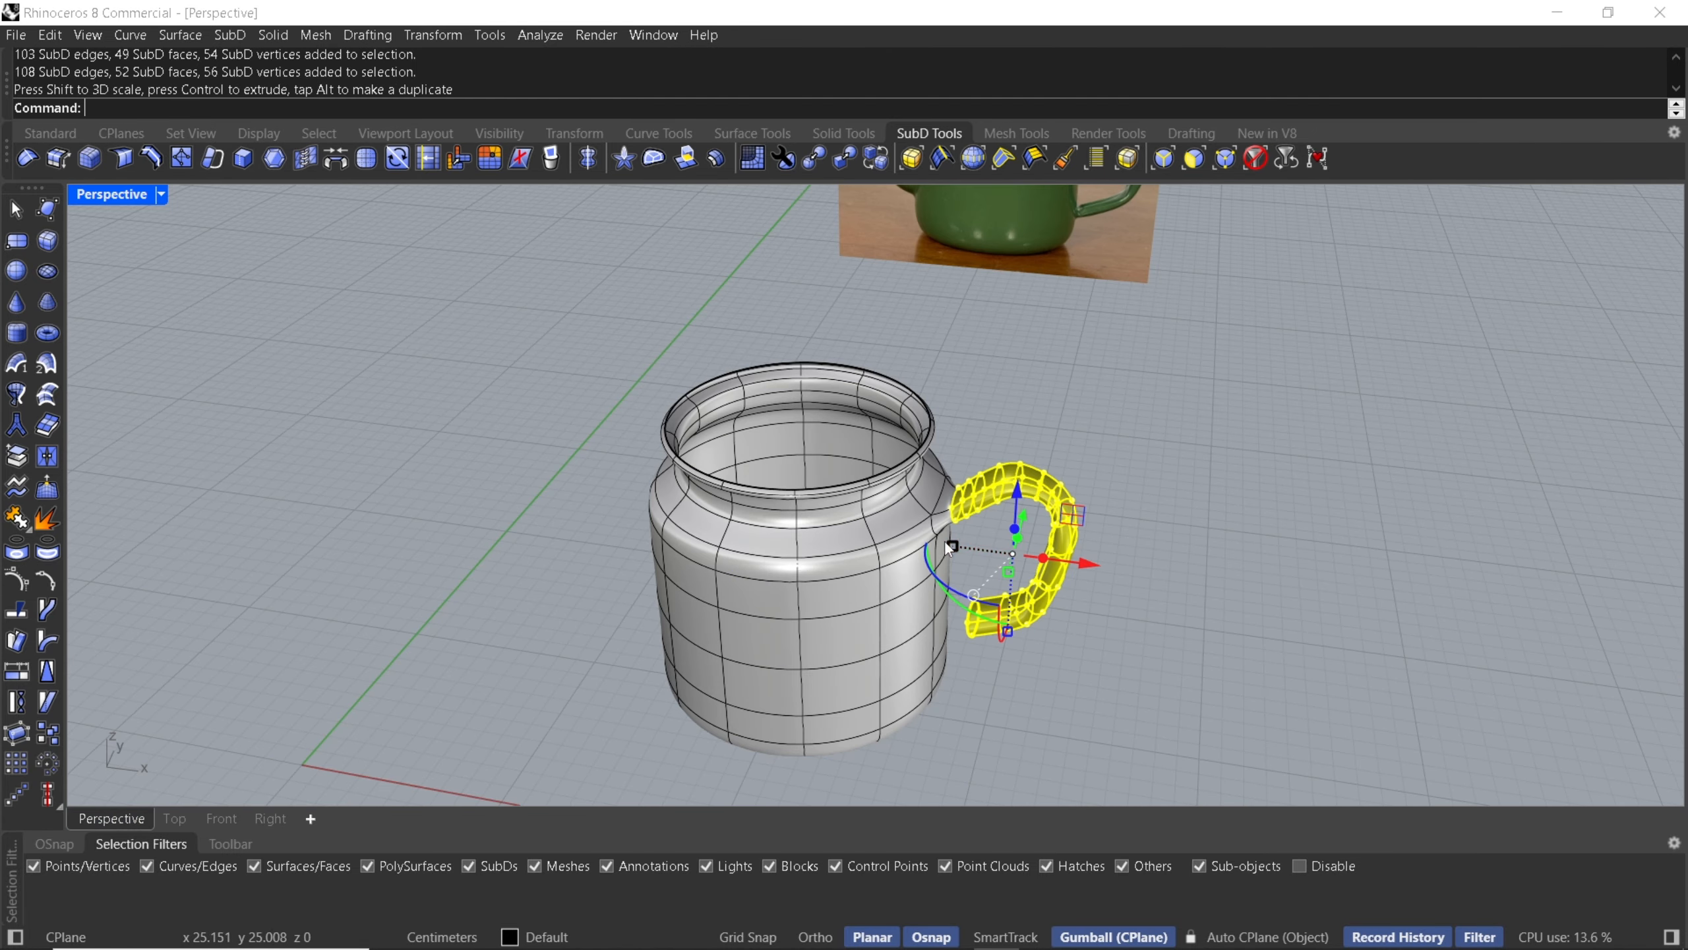
pyautogui.moveTo(945, 542); pyautogui.dragTo(872, 632, button='right')
pyautogui.scroll(4, 872, 628)
pyautogui.moveTo(836, 605); pyautogui.dragTo(844, 602)
pyautogui.press('Escape')
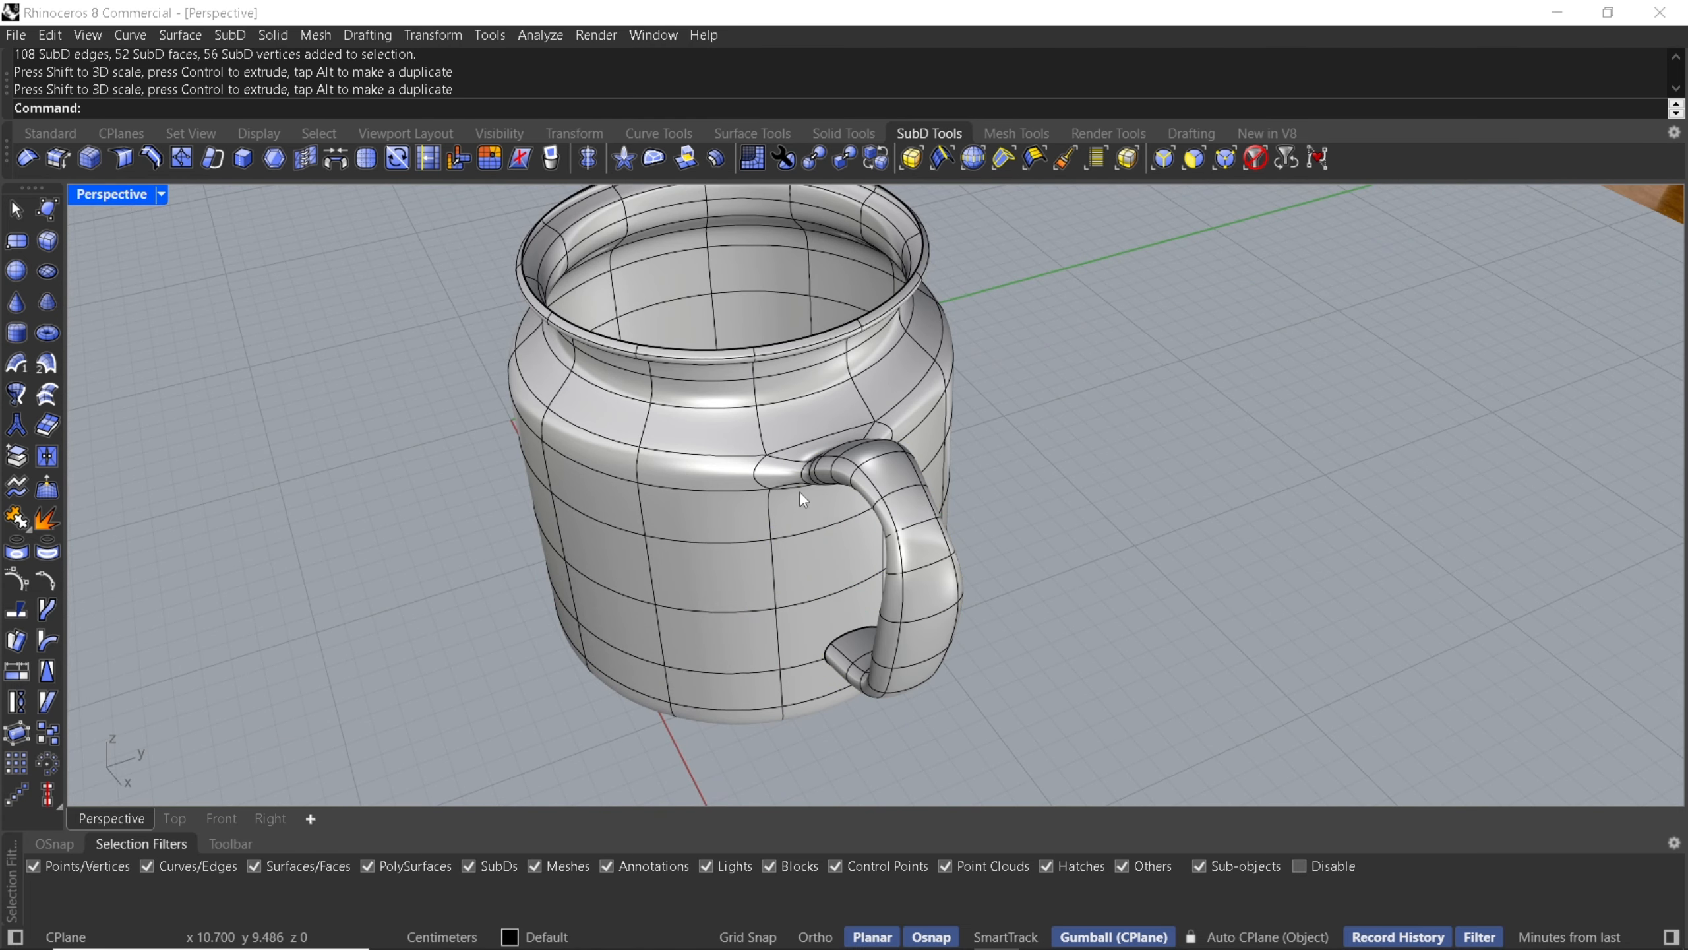
pyautogui.moveTo(799, 490); pyautogui.dragTo(864, 467, button='right')
pyautogui.middleClick(894, 467)
pyautogui.click(894, 469)
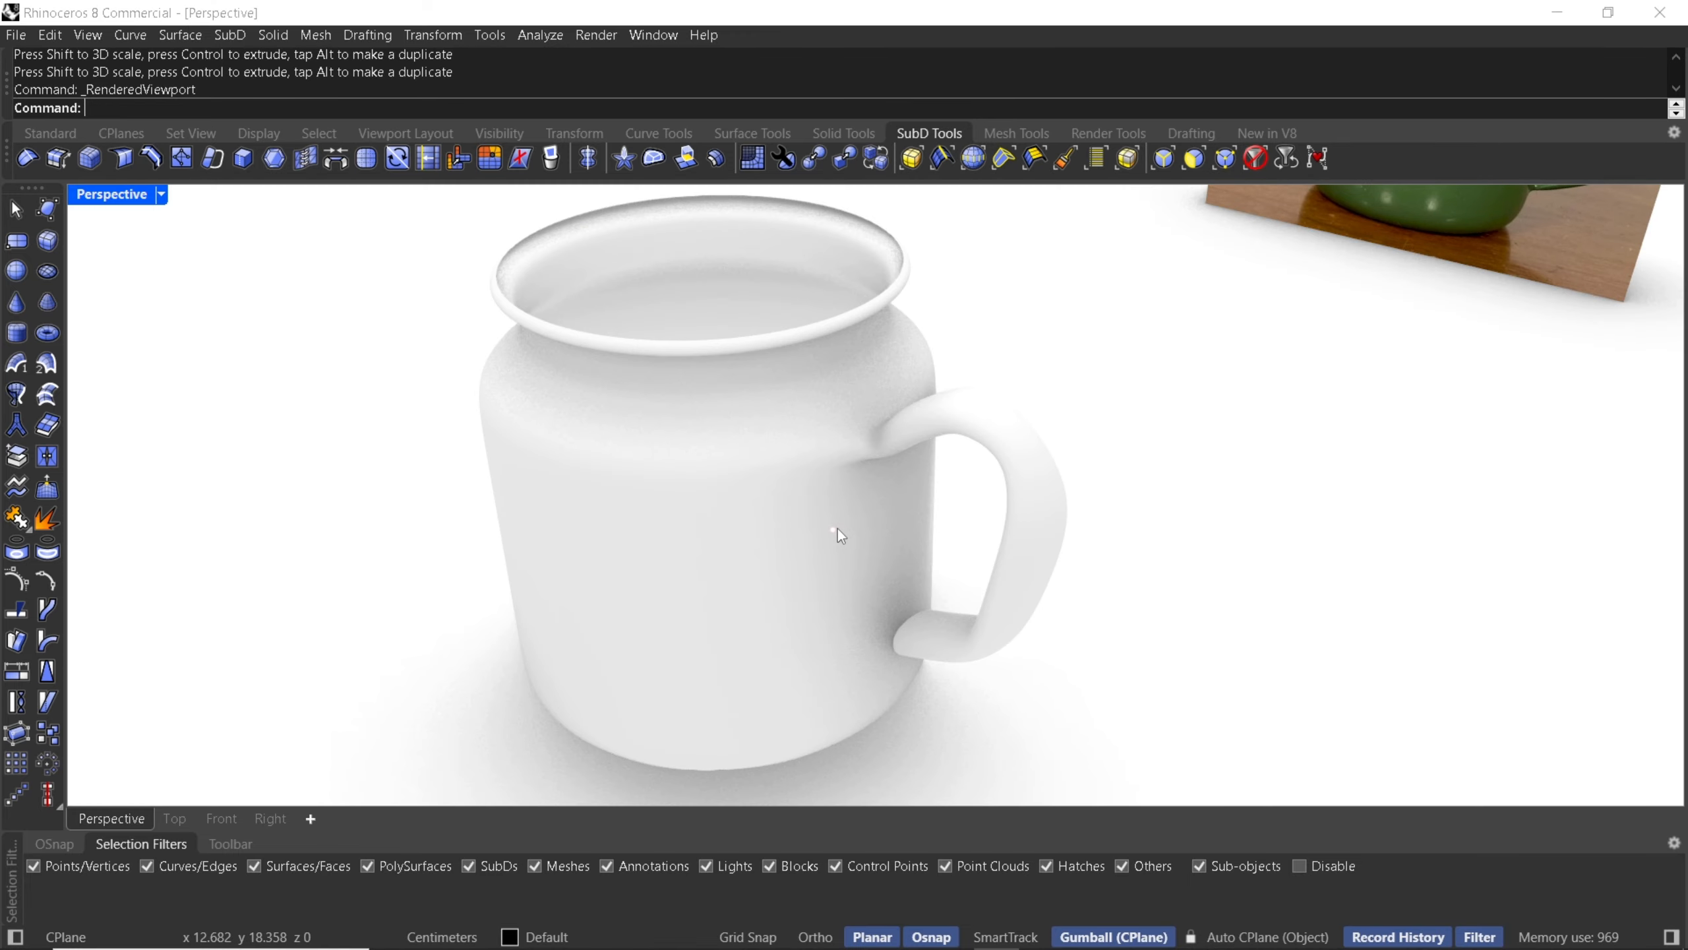
pyautogui.moveTo(837, 529); pyautogui.dragTo(930, 450, button='right')
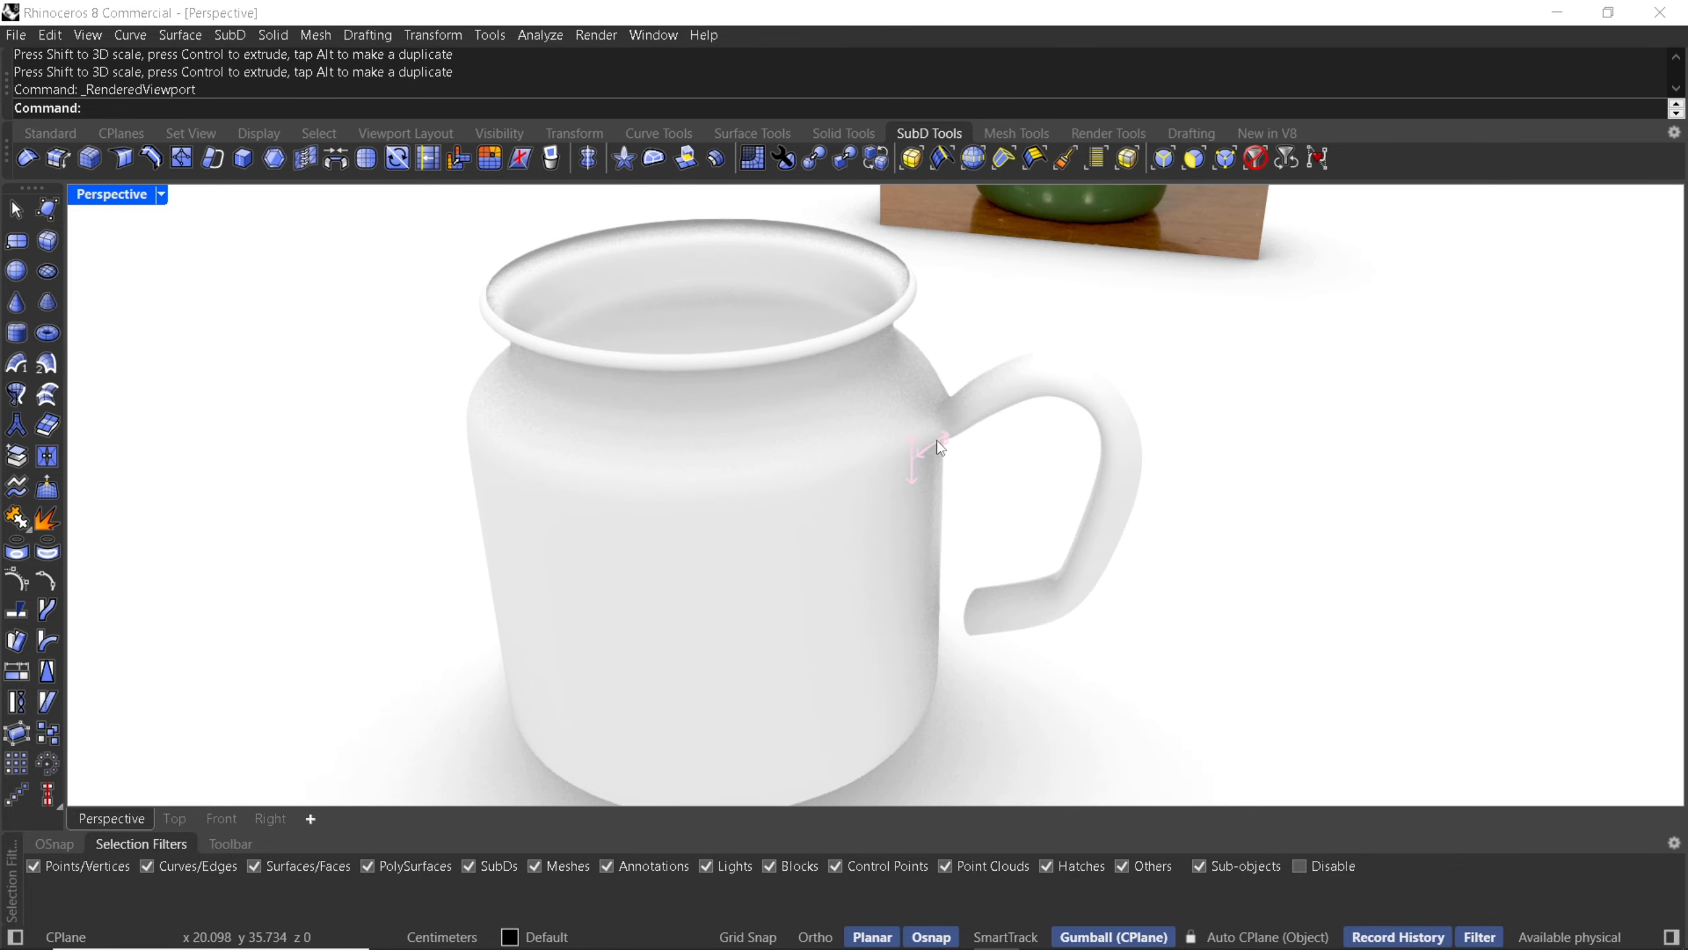
pyautogui.middleClick(928, 444)
pyautogui.click(923, 452)
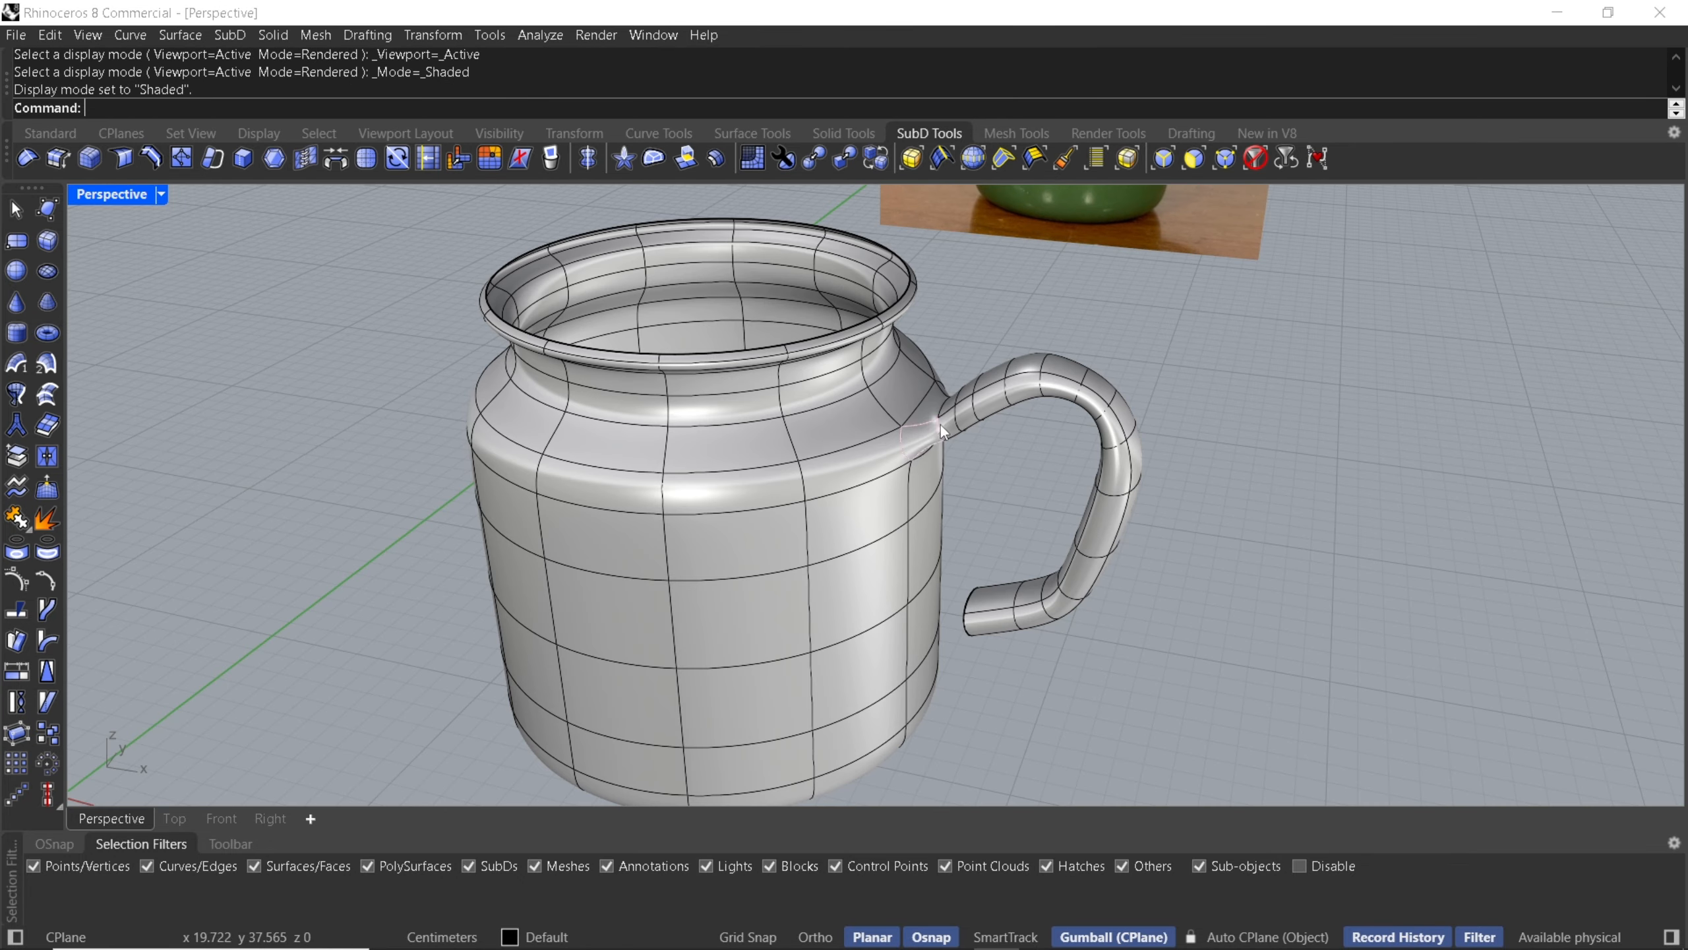
# - Delete two edge loops on the handle near its upper junction with the body
pyautogui.scroll(3, 937, 422)
pyautogui.scroll(3, 937, 426)
pyautogui.doubleClick(936, 445)
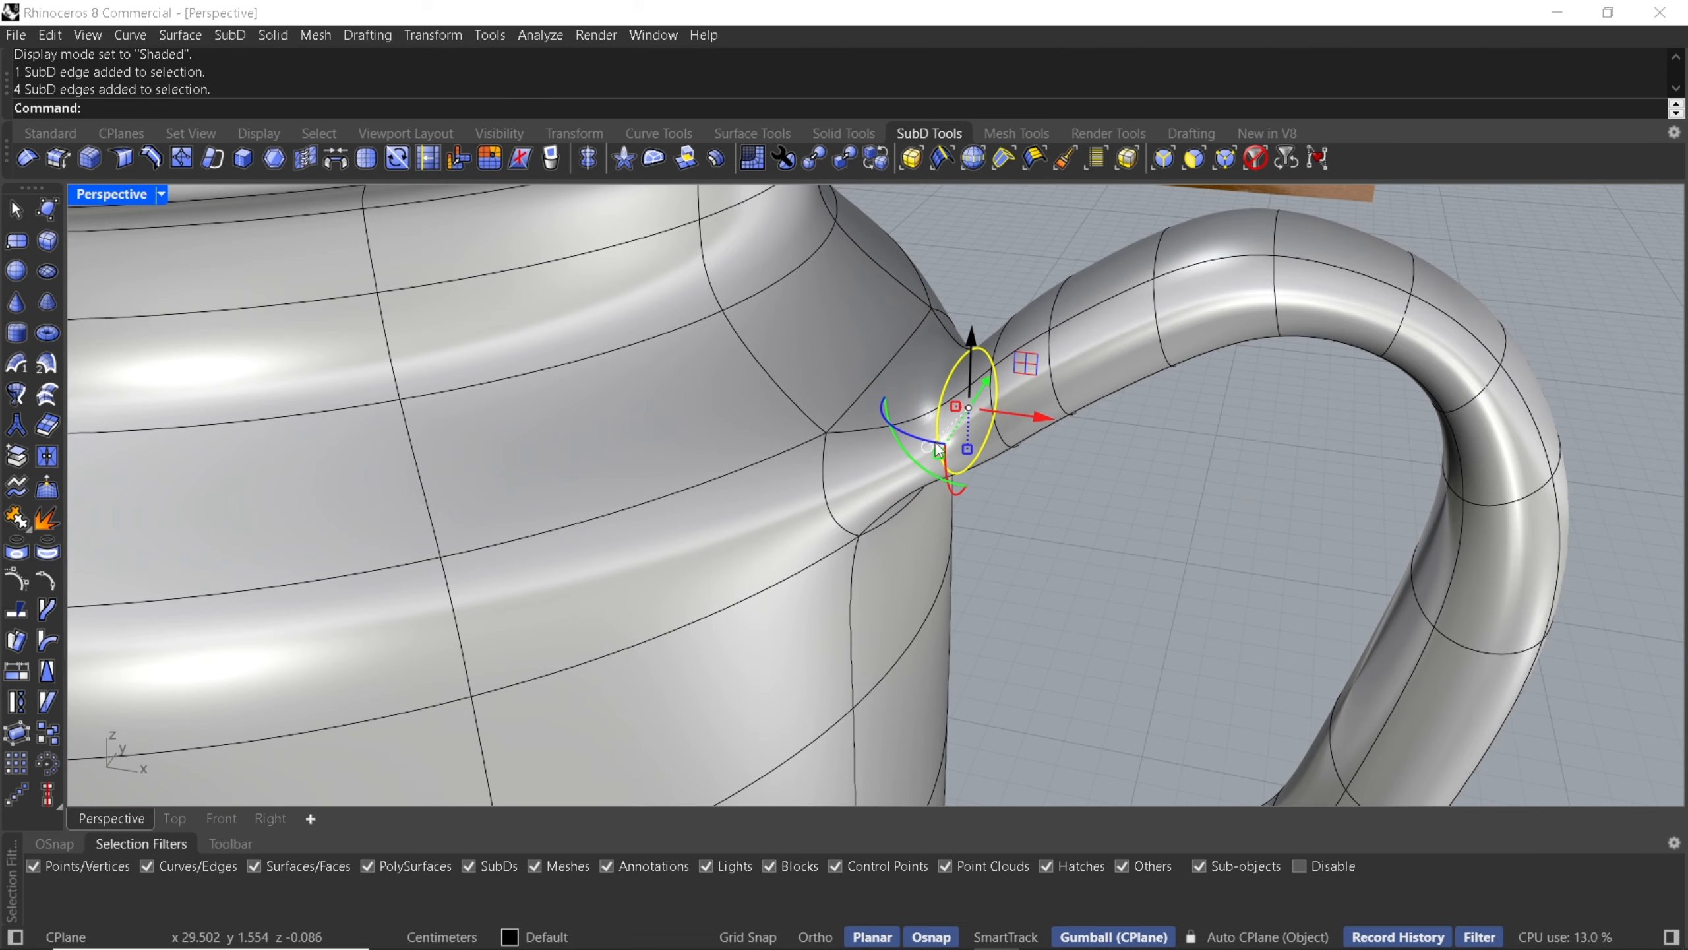
pyautogui.press('Delete')
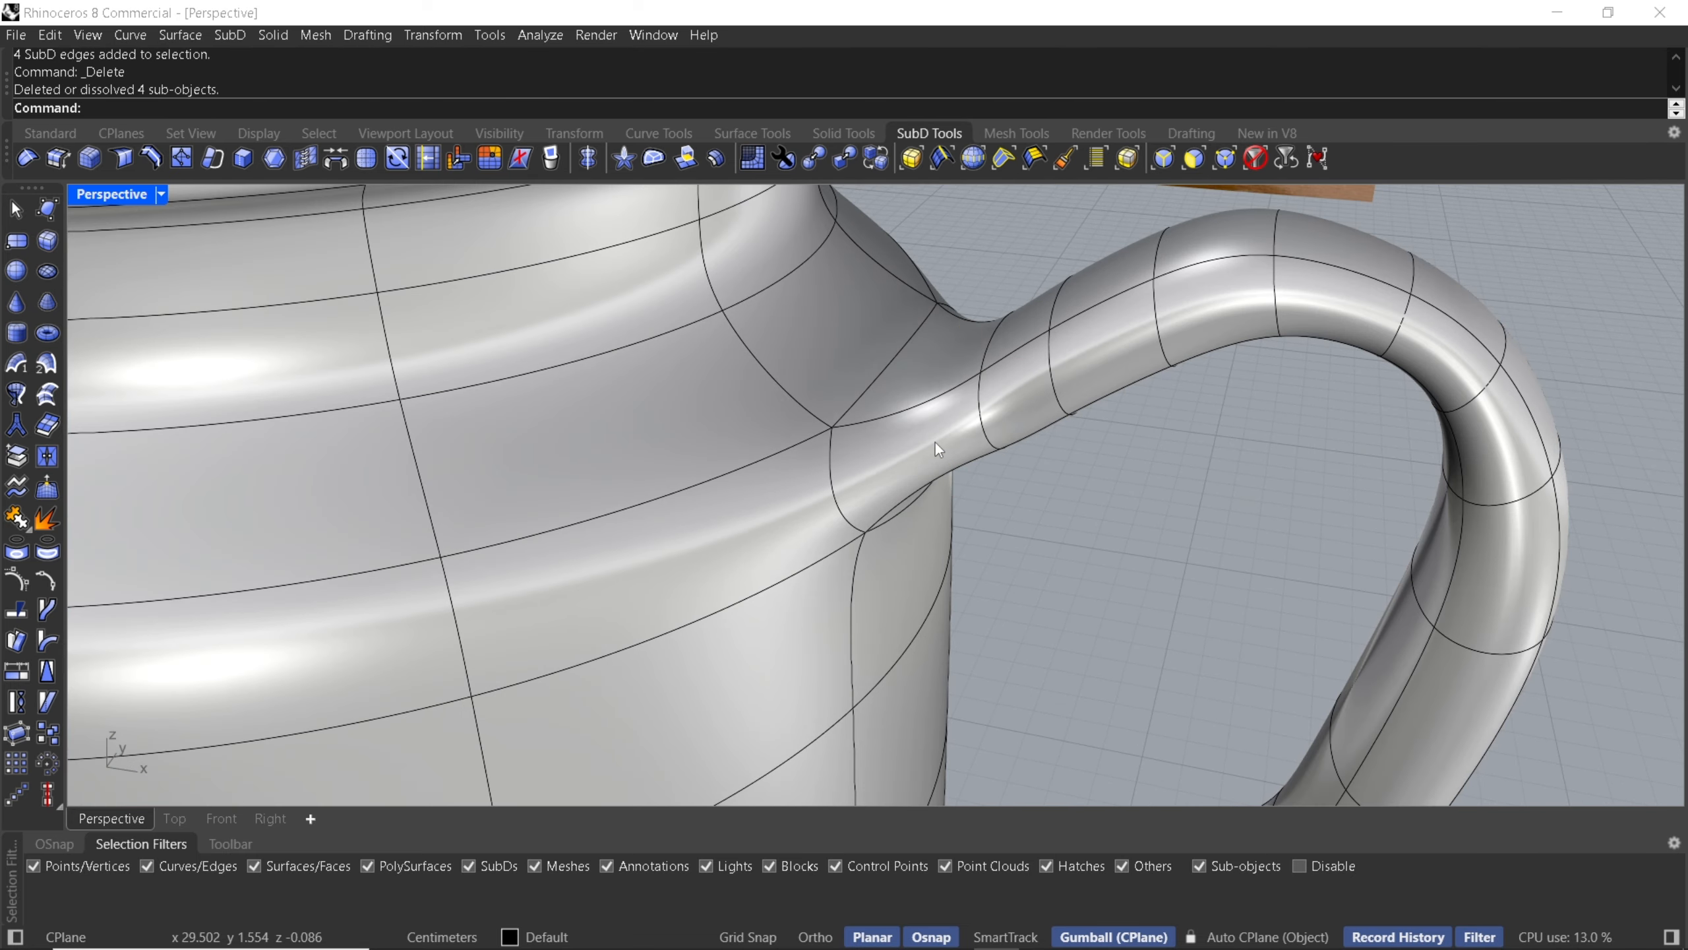
pyautogui.moveTo(983, 445); pyautogui.dragTo(1010, 269, button='right')
pyautogui.doubleClick(988, 275)
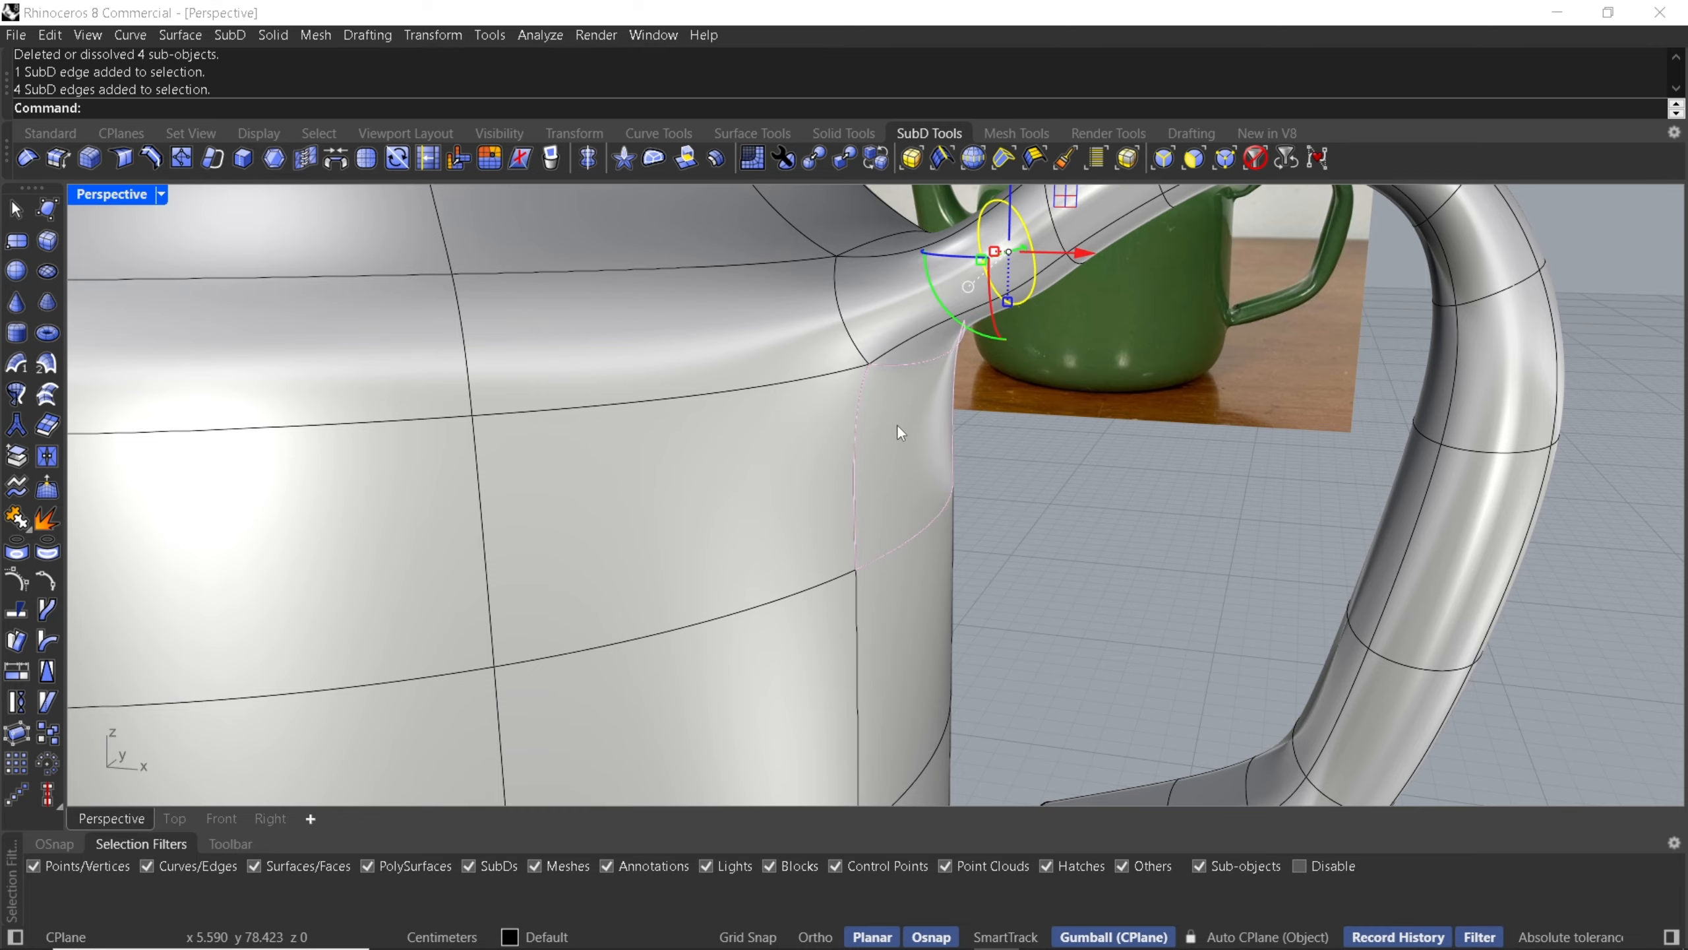
pyautogui.press('Delete')
pyautogui.scroll(-3, 901, 437)
pyautogui.moveTo(966, 503); pyautogui.dragTo(909, 613, button='right')
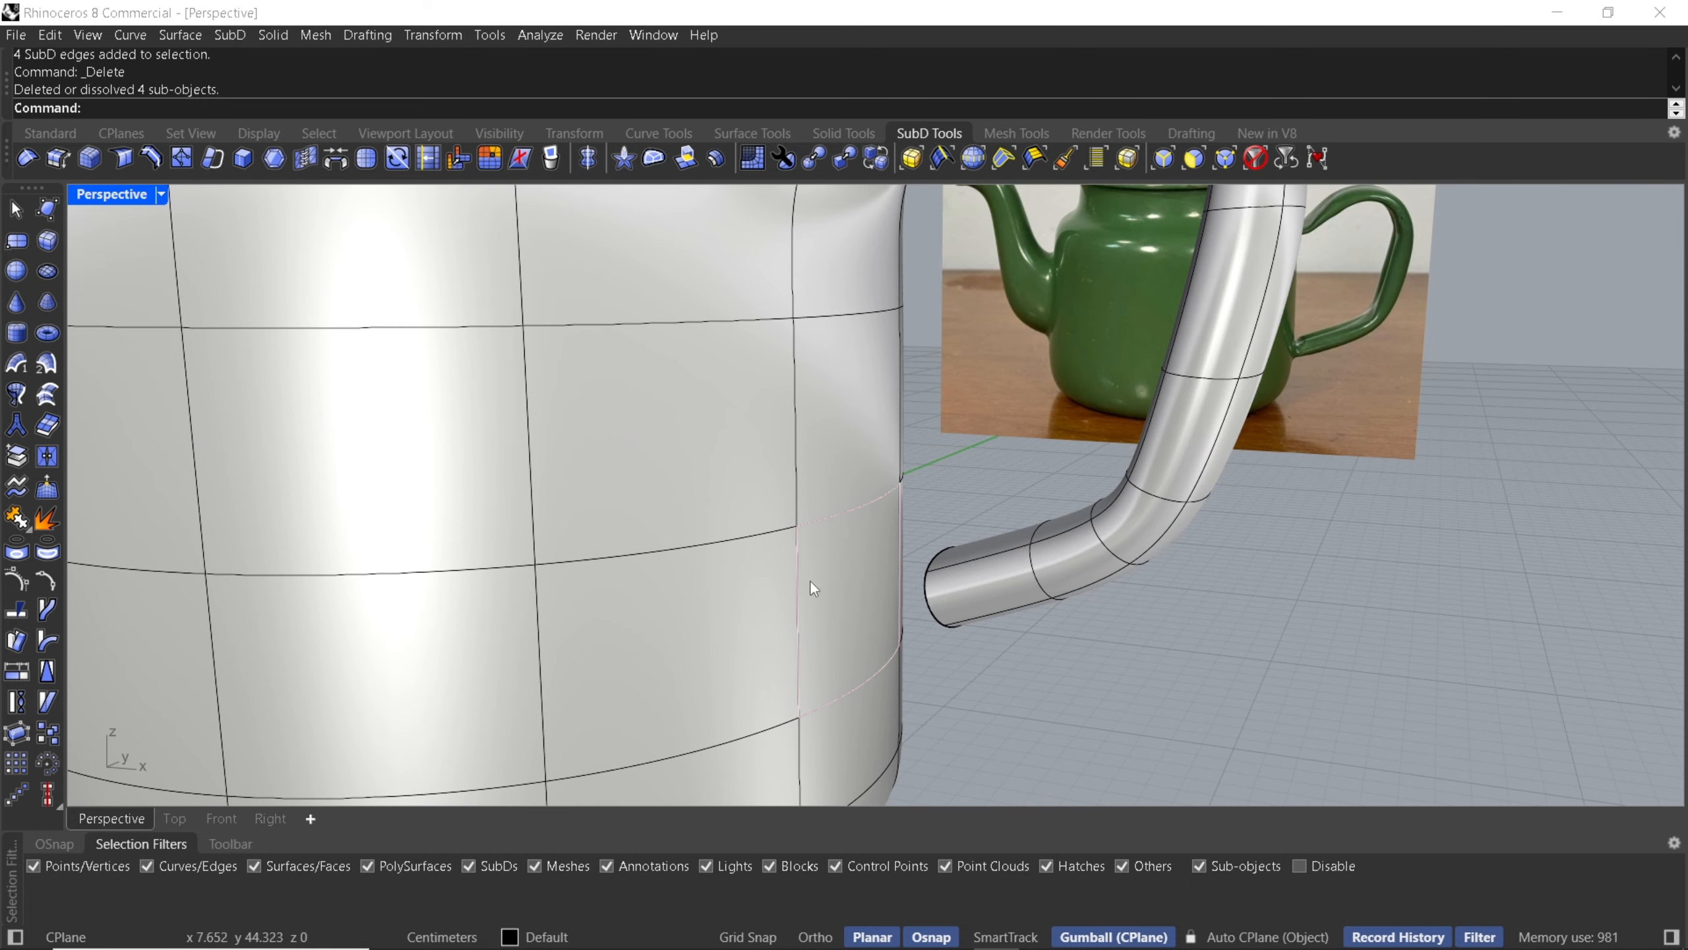
# - Delete the body face where the handle's lower end meets the pot
pyautogui.moveTo(810, 579); pyautogui.dragTo(800, 563, button='right')
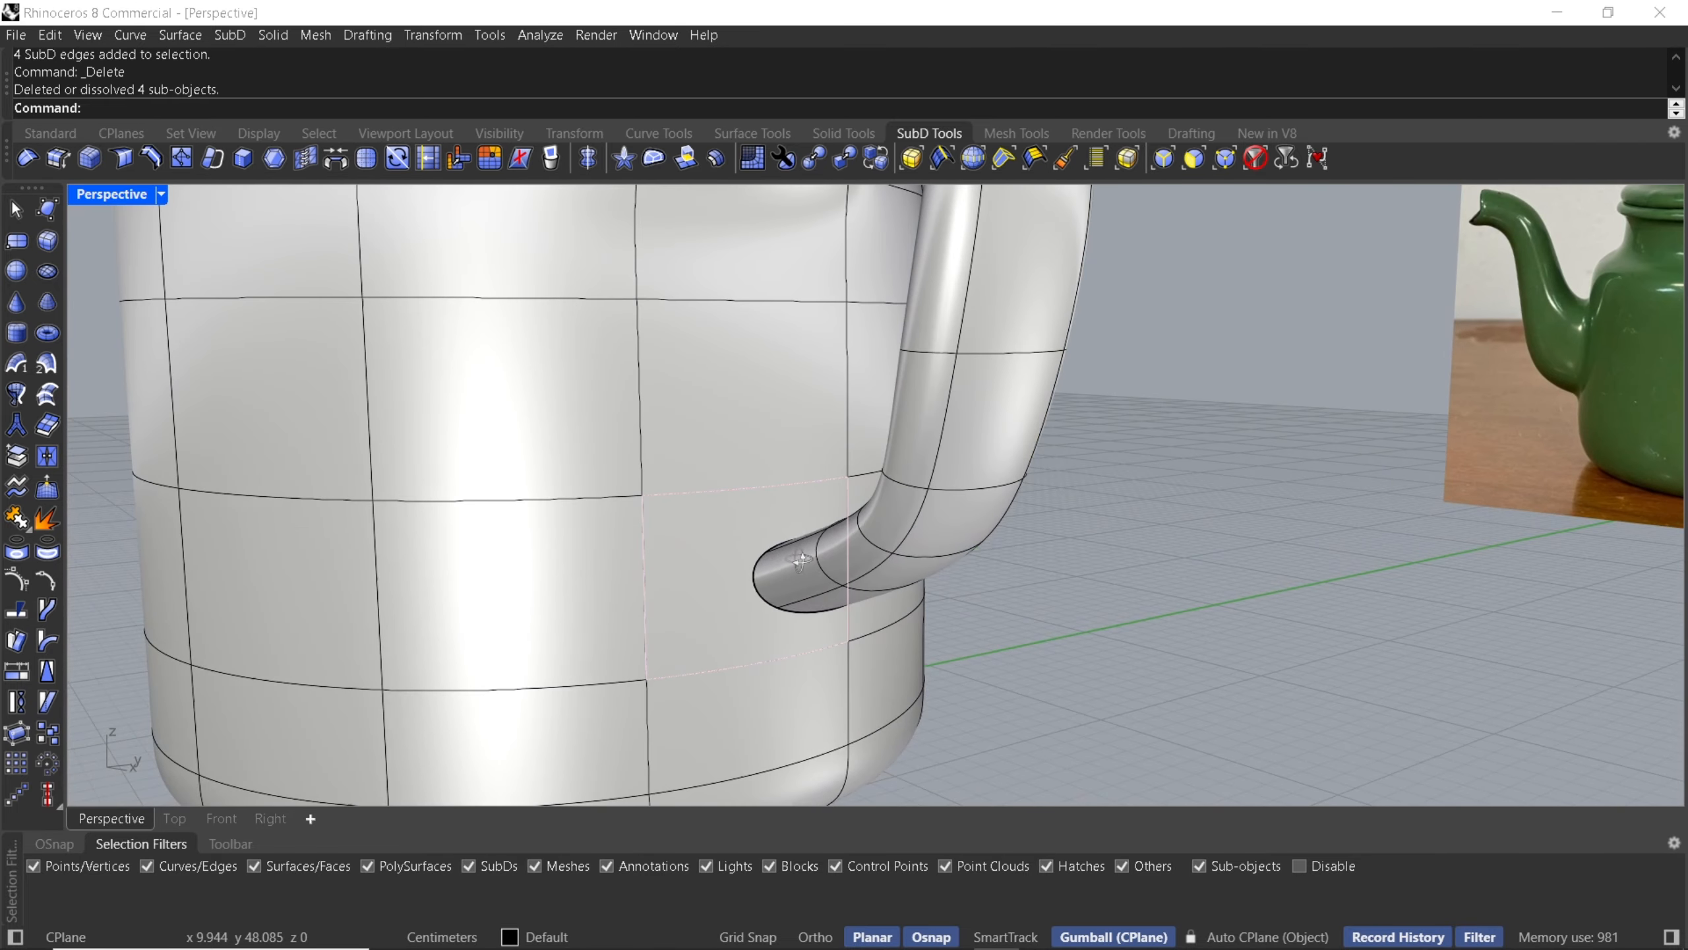
pyautogui.keyDown('ctrl'); pyautogui.keyDown('shift'); pyautogui.click(701, 596); pyautogui.keyUp('shift'); pyautogui.keyUp('ctrl')
pyautogui.press('Delete')
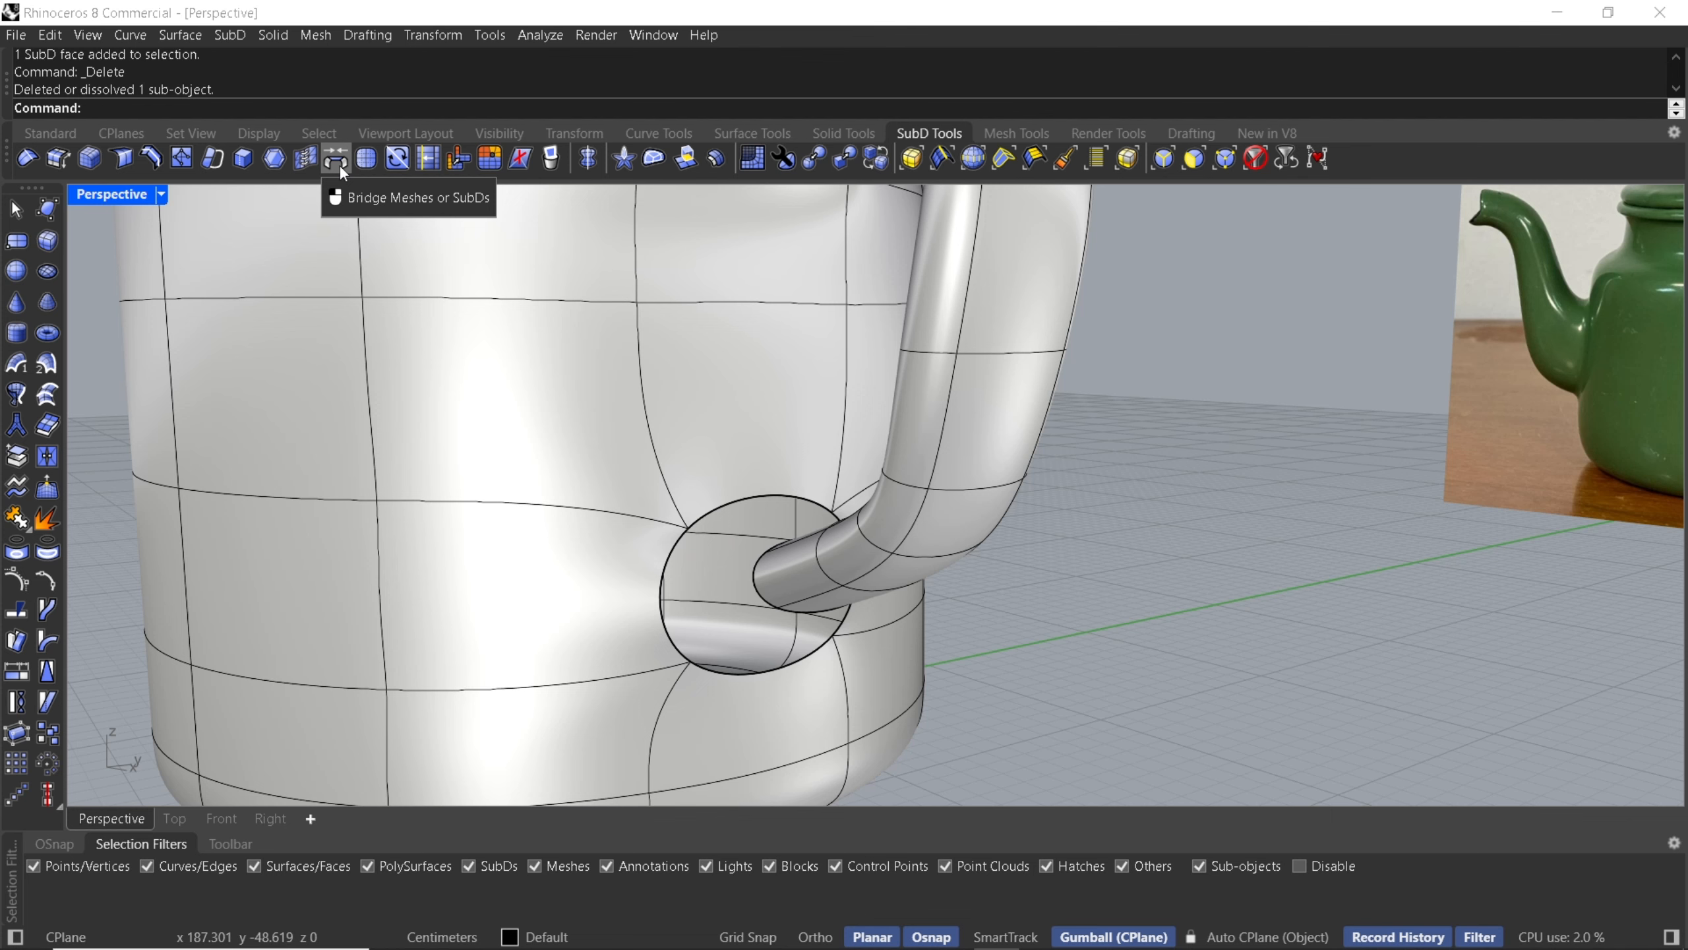
pyautogui.scroll(-5, 707, 498)
pyautogui.moveTo(707, 498); pyautogui.dragTo(631, 491, button='right')
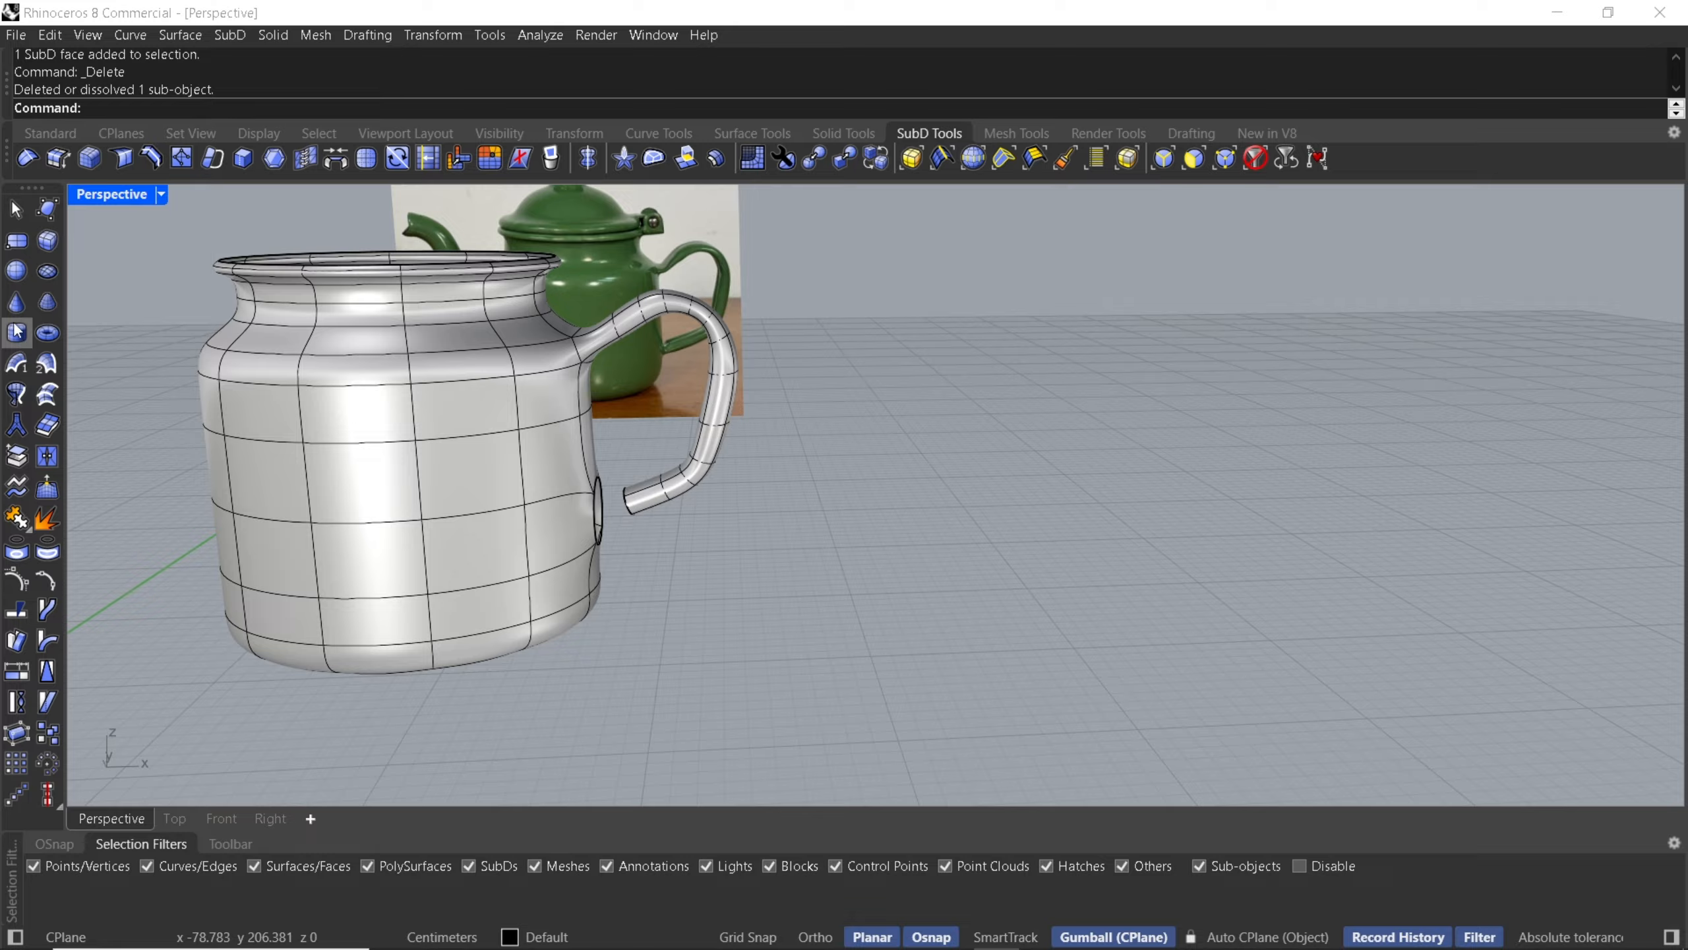
pyautogui.click(49, 240)
pyautogui.click(930, 481)
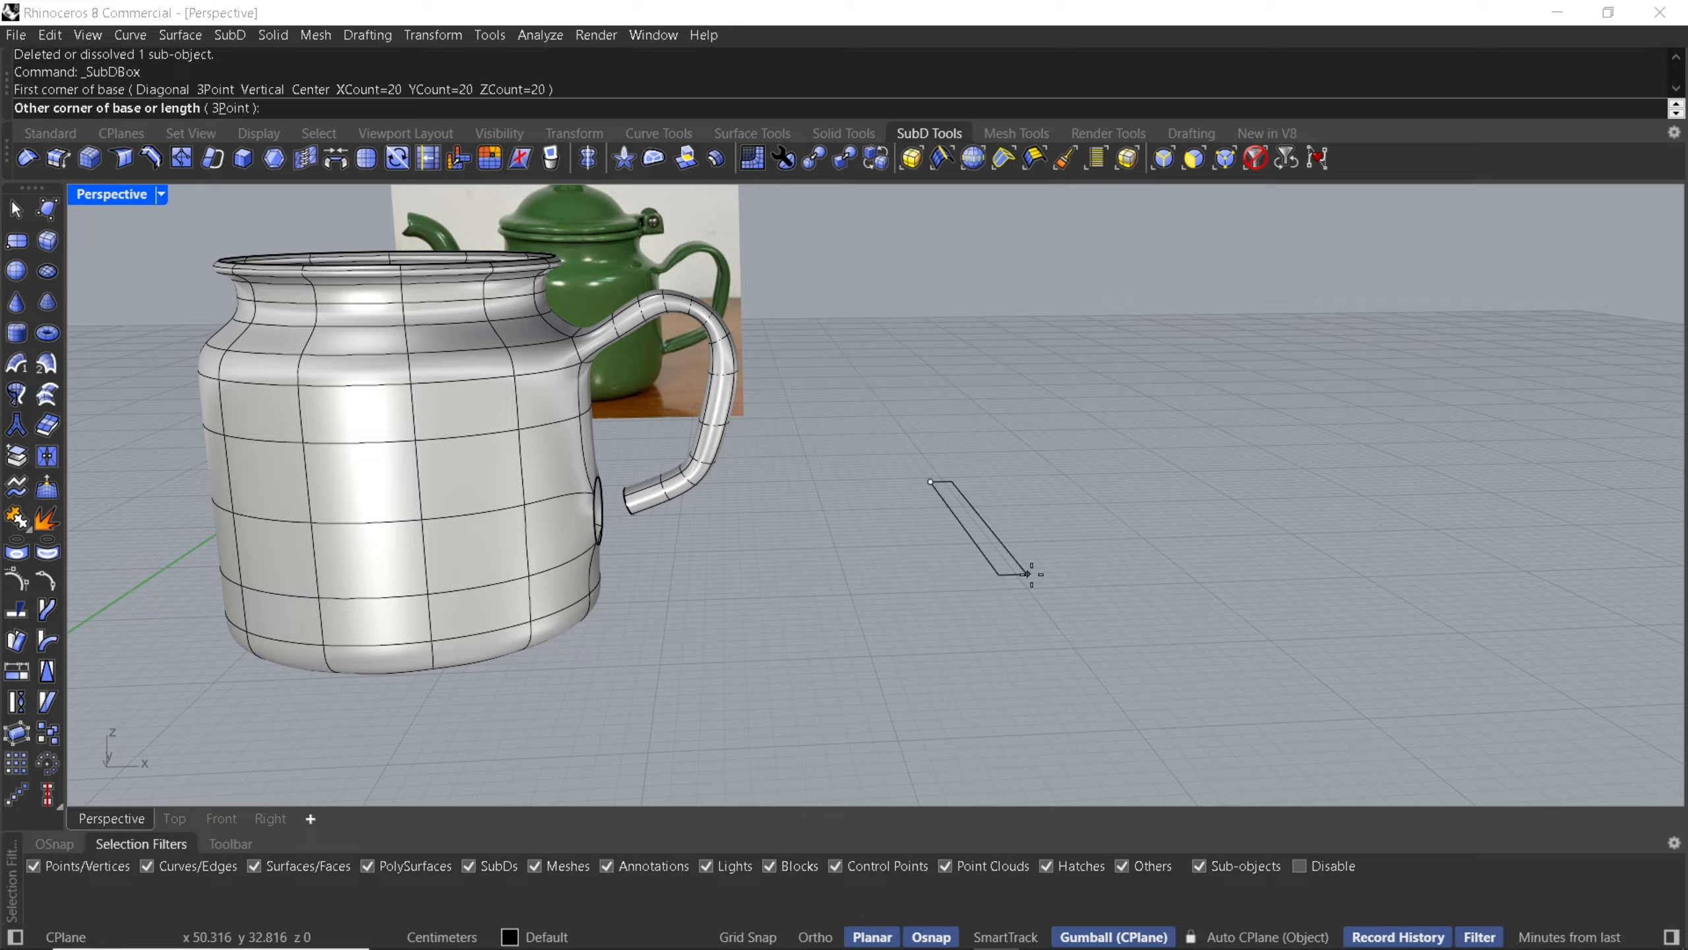
pyautogui.click(1189, 558)
pyautogui.click(1203, 409)
pyautogui.moveTo(1202, 409); pyautogui.dragTo(1062, 385, button='right')
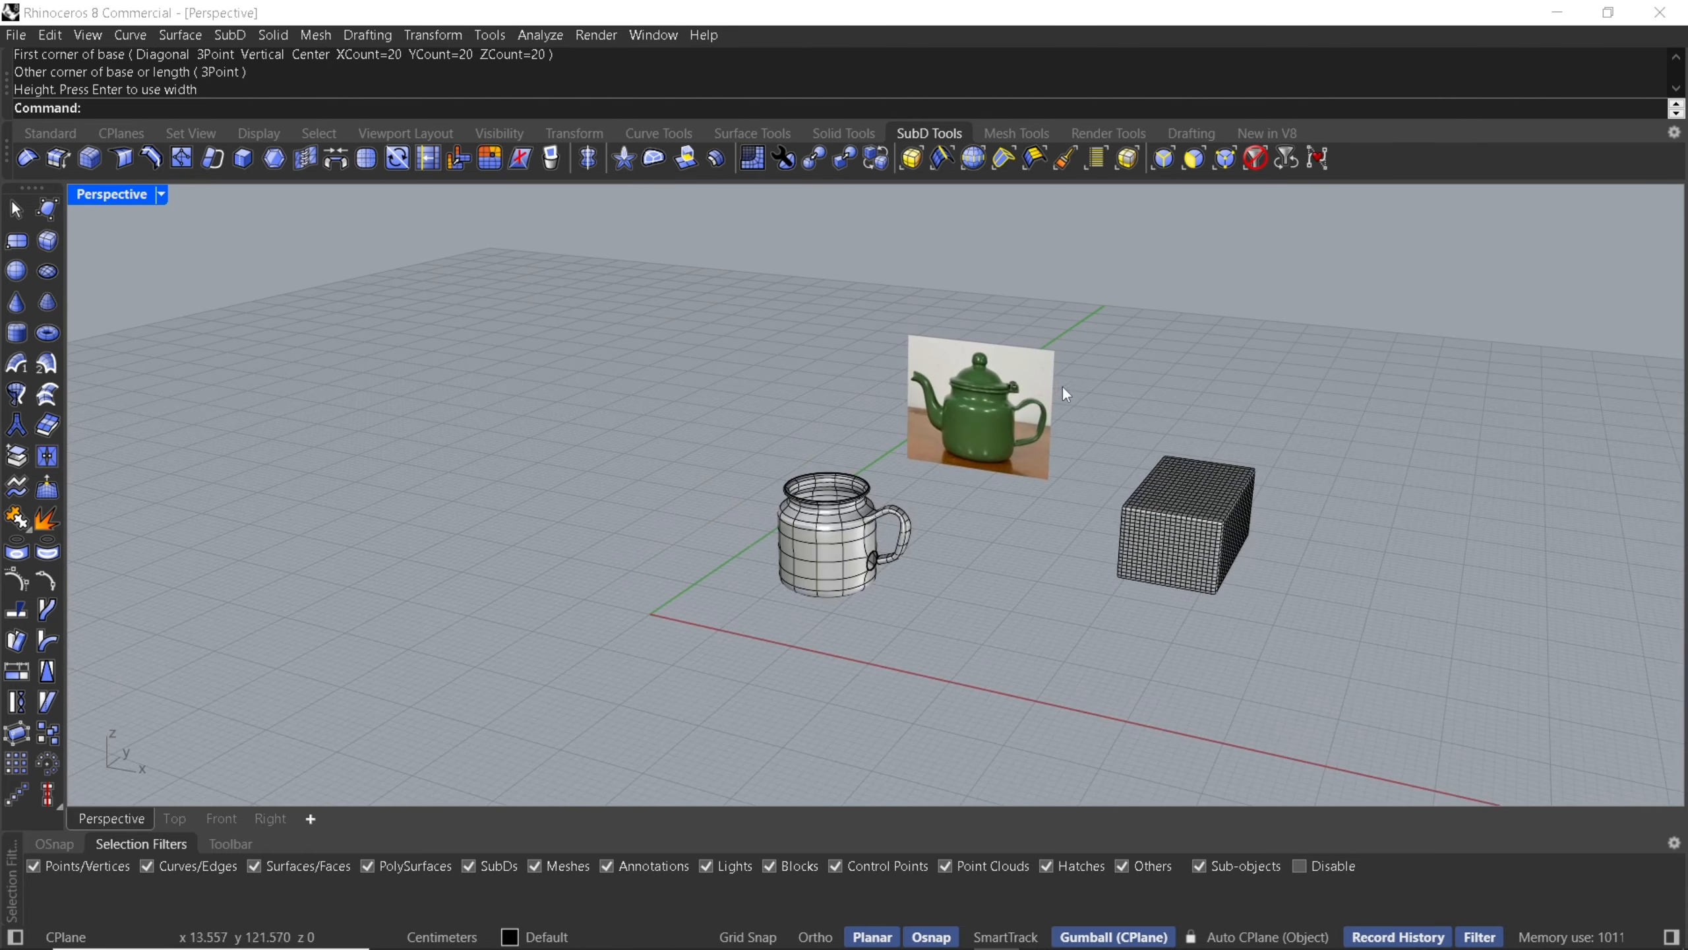
pyautogui.moveTo(1072, 363); pyautogui.dragTo(1267, 749)
pyautogui.press('Delete')
# - Create a SubD box with 5 faces in X, Y and Z beside the teapot
pyautogui.press('Return')
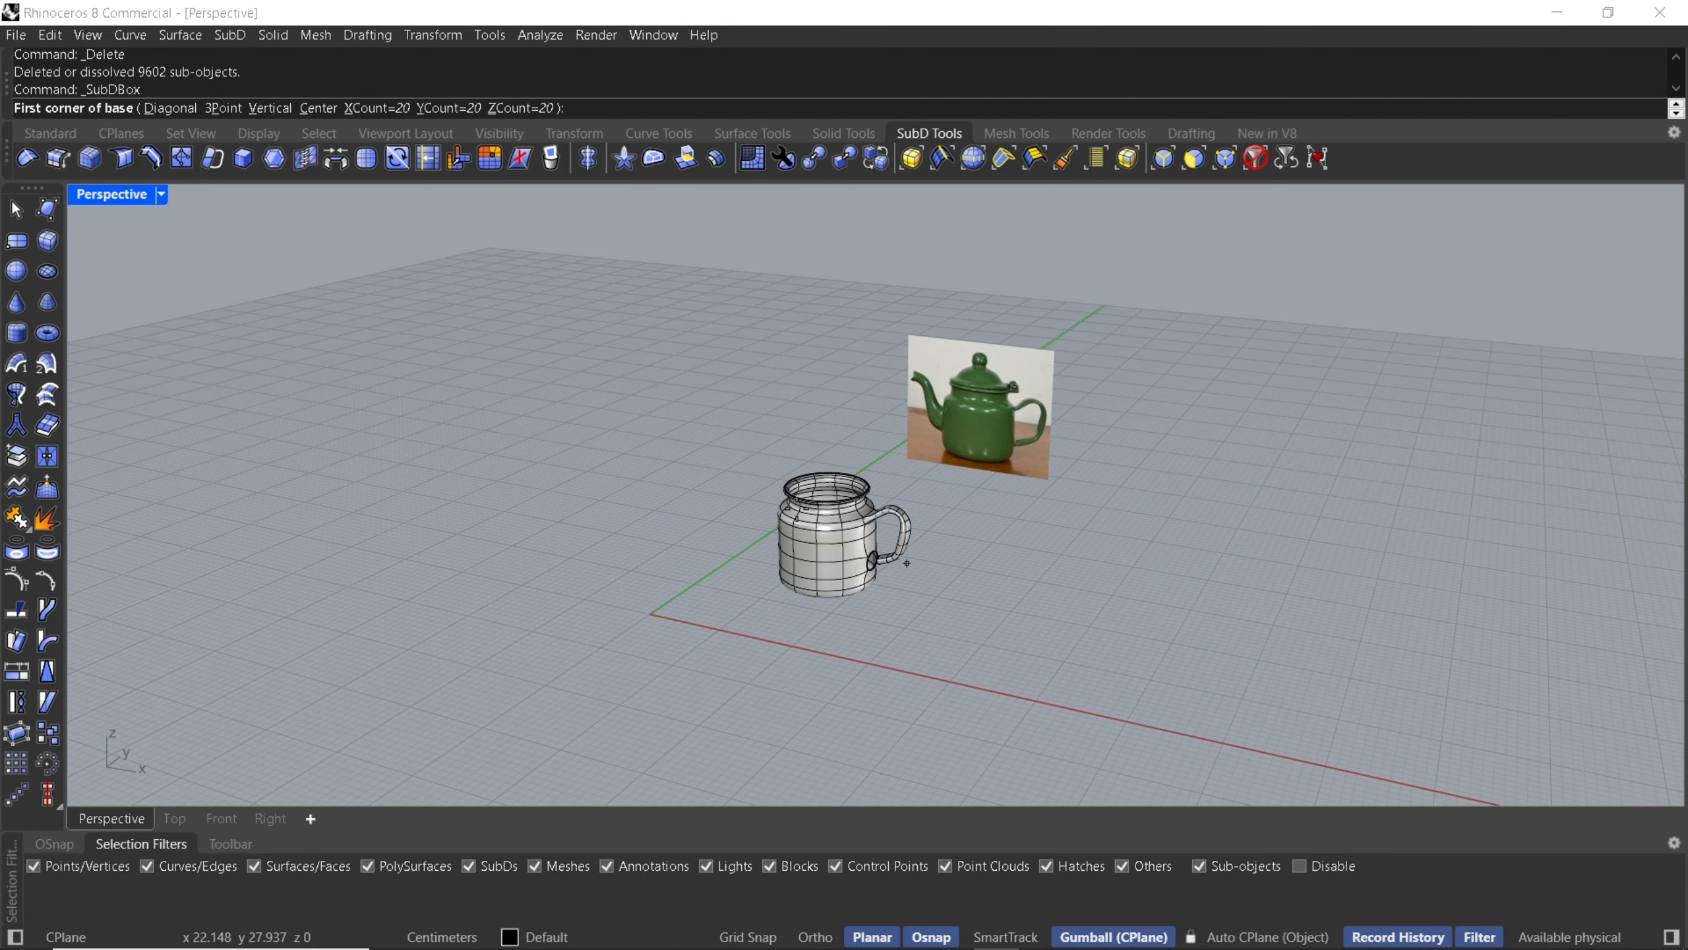
pyautogui.click(367, 108)
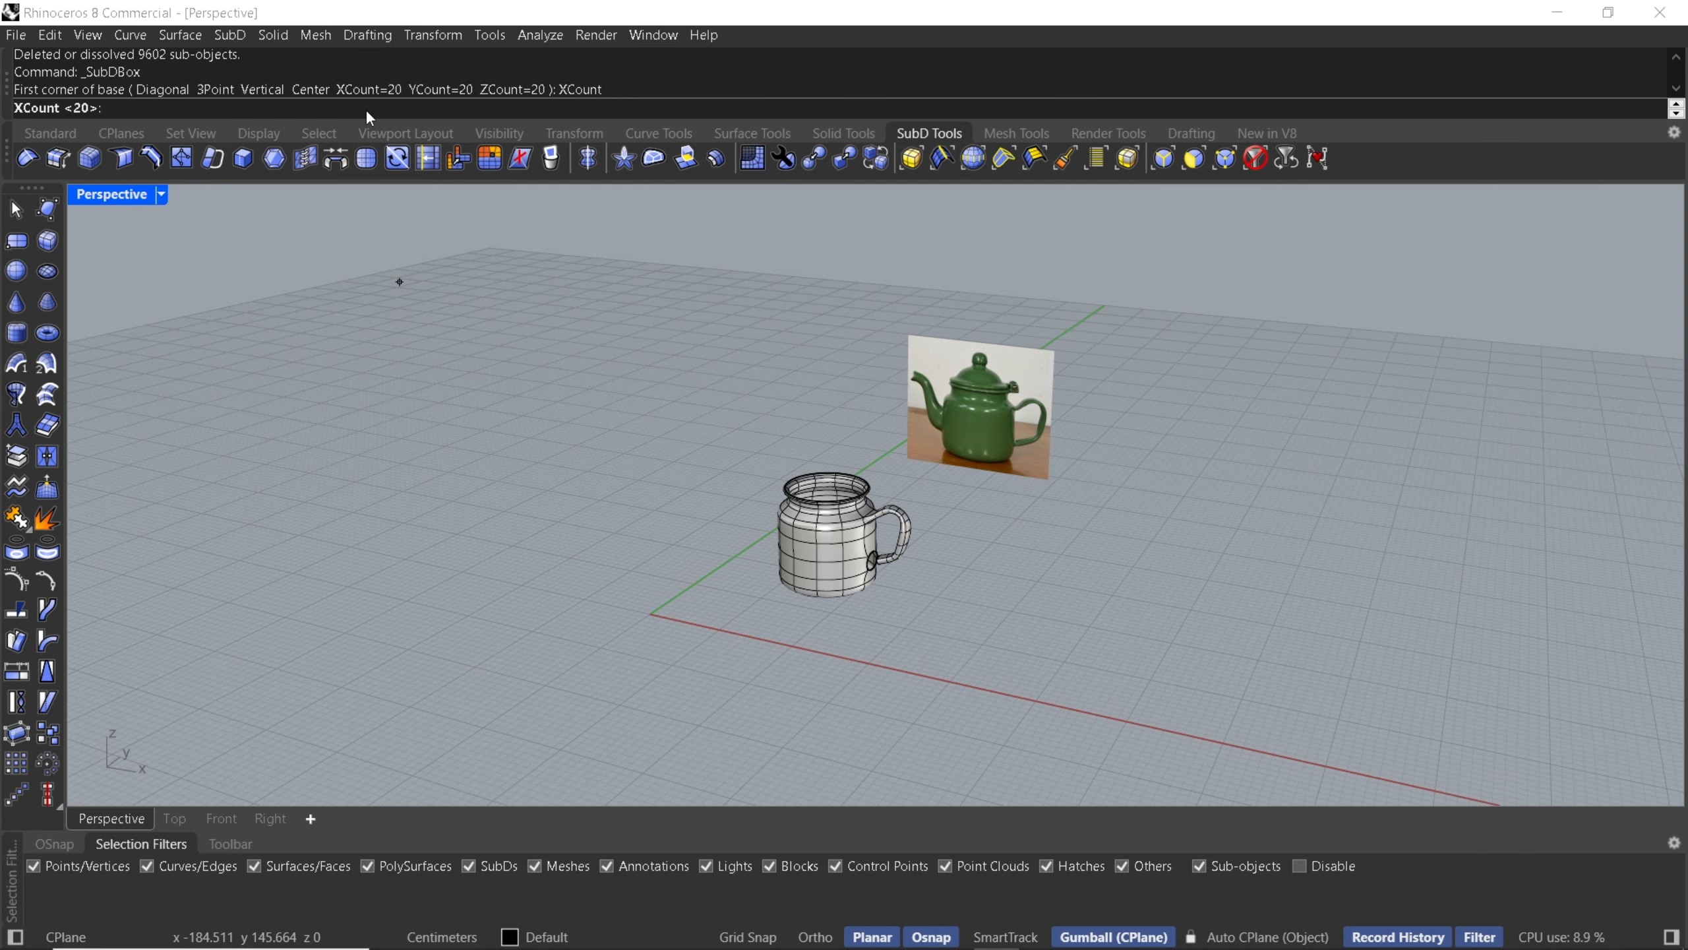
pyautogui.write('5')
pyautogui.press('Return')
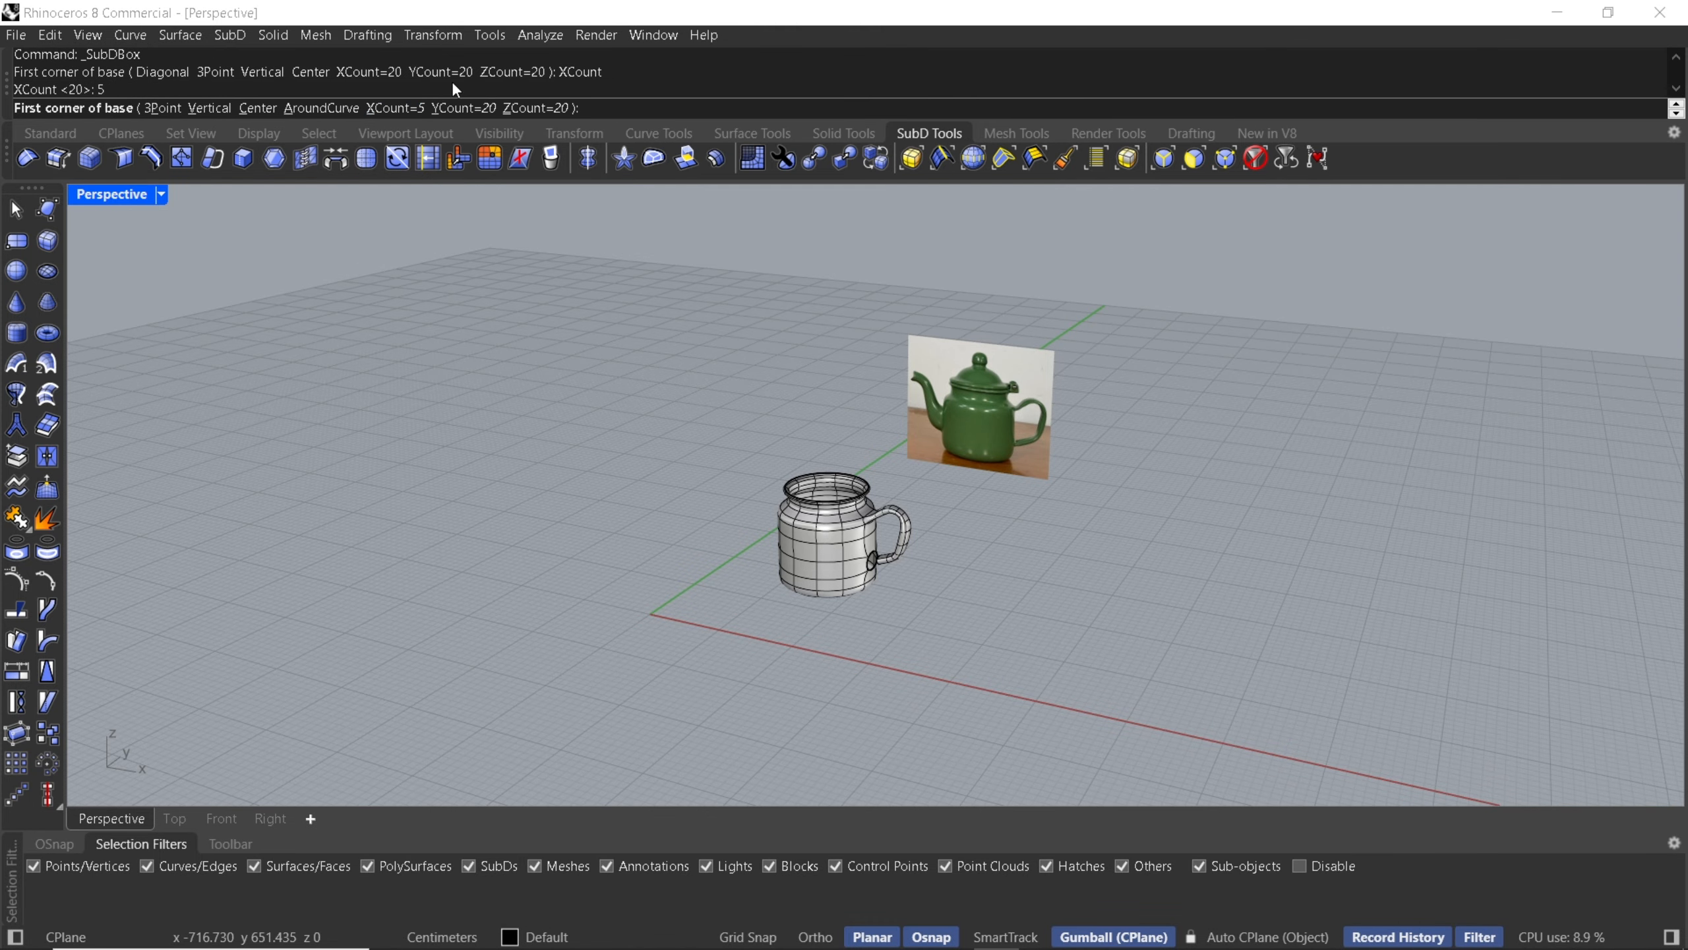
pyautogui.click(467, 108)
pyautogui.write('5')
pyautogui.press('Return')
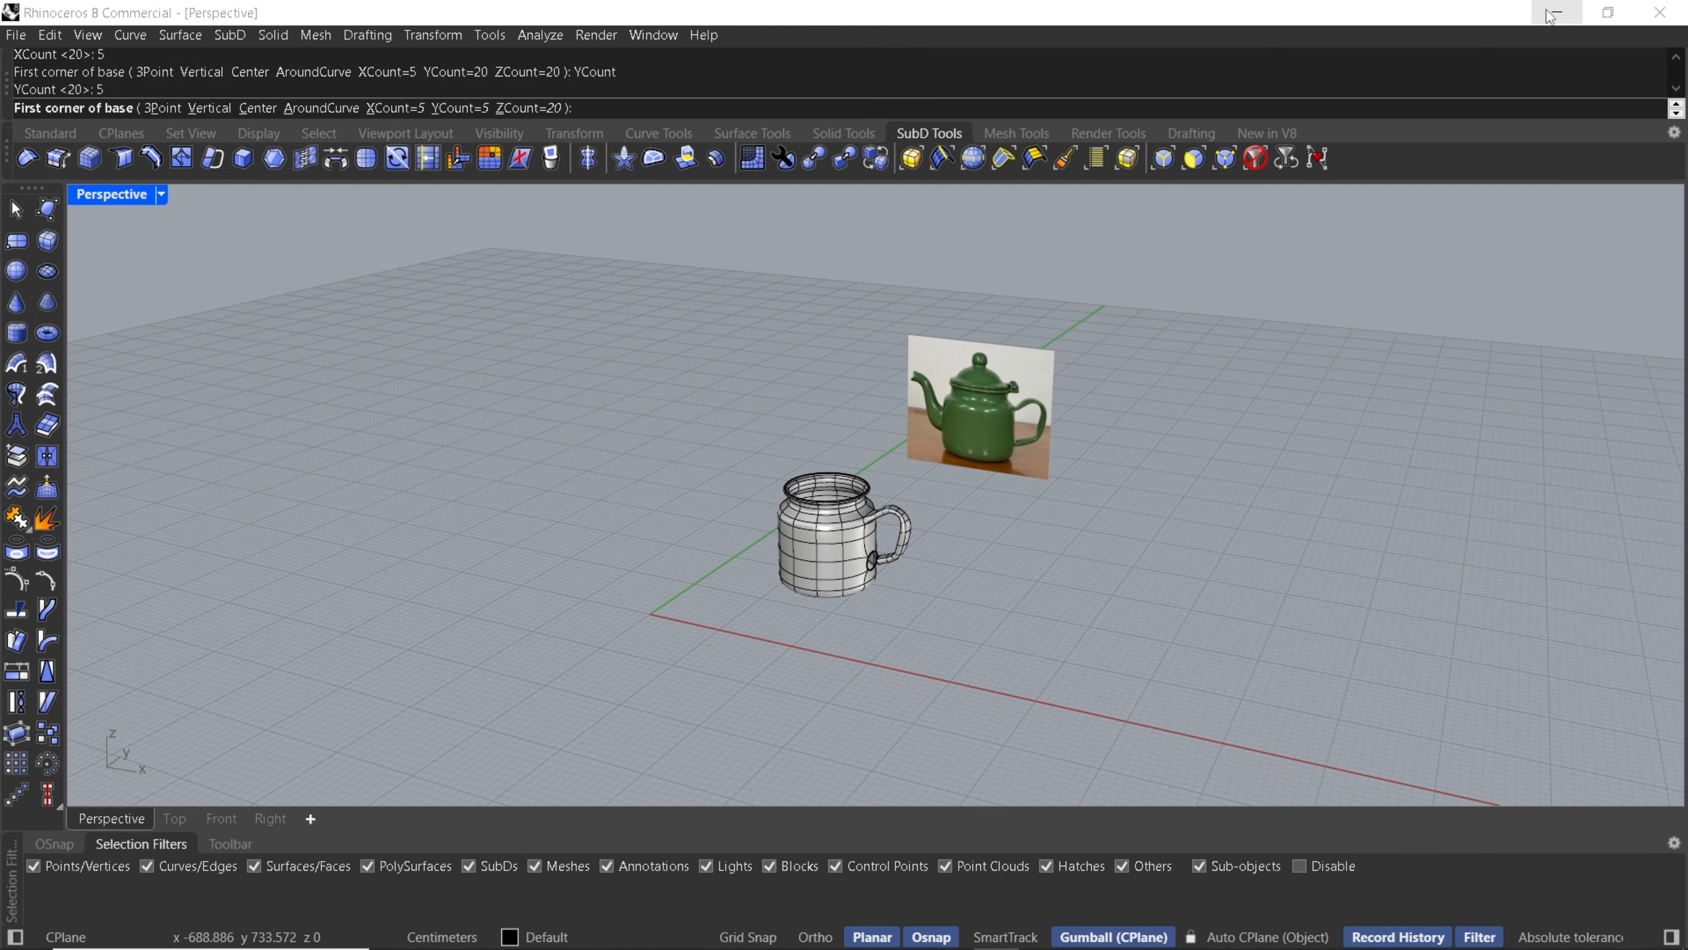
pyautogui.click(530, 108)
pyautogui.write('5')
pyautogui.press('Return')
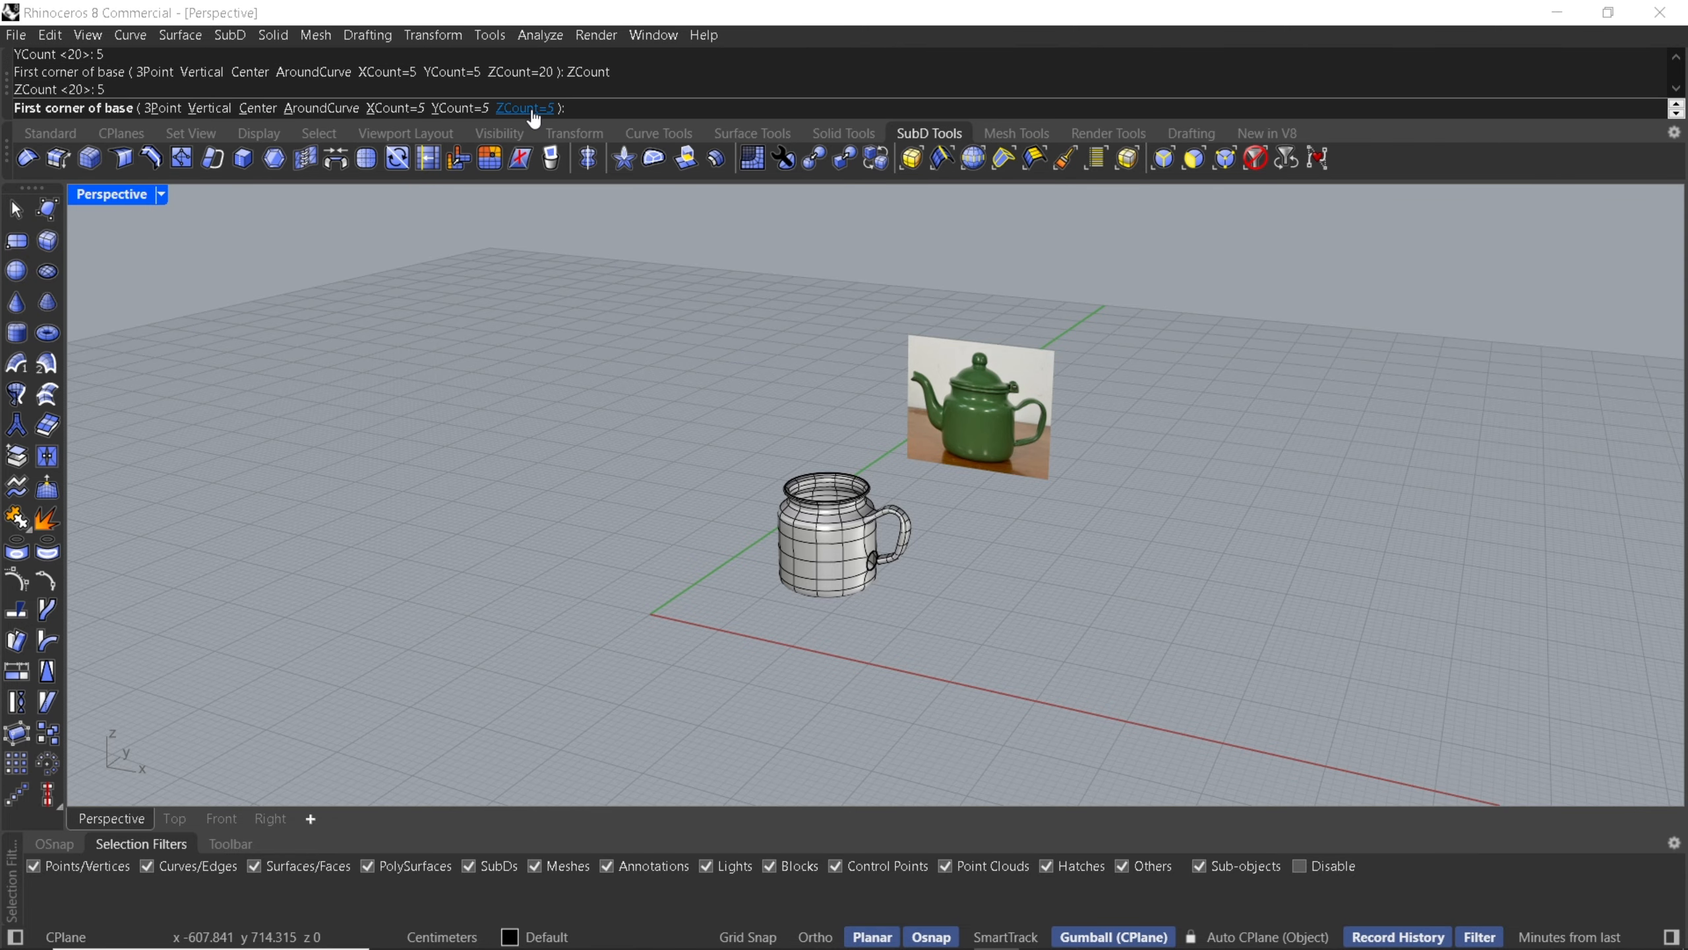
pyautogui.keyDown('shift'); pyautogui.moveTo(1026, 474); pyautogui.dragTo(873, 471, button='right'); pyautogui.keyUp('shift')
pyautogui.click(866, 511)
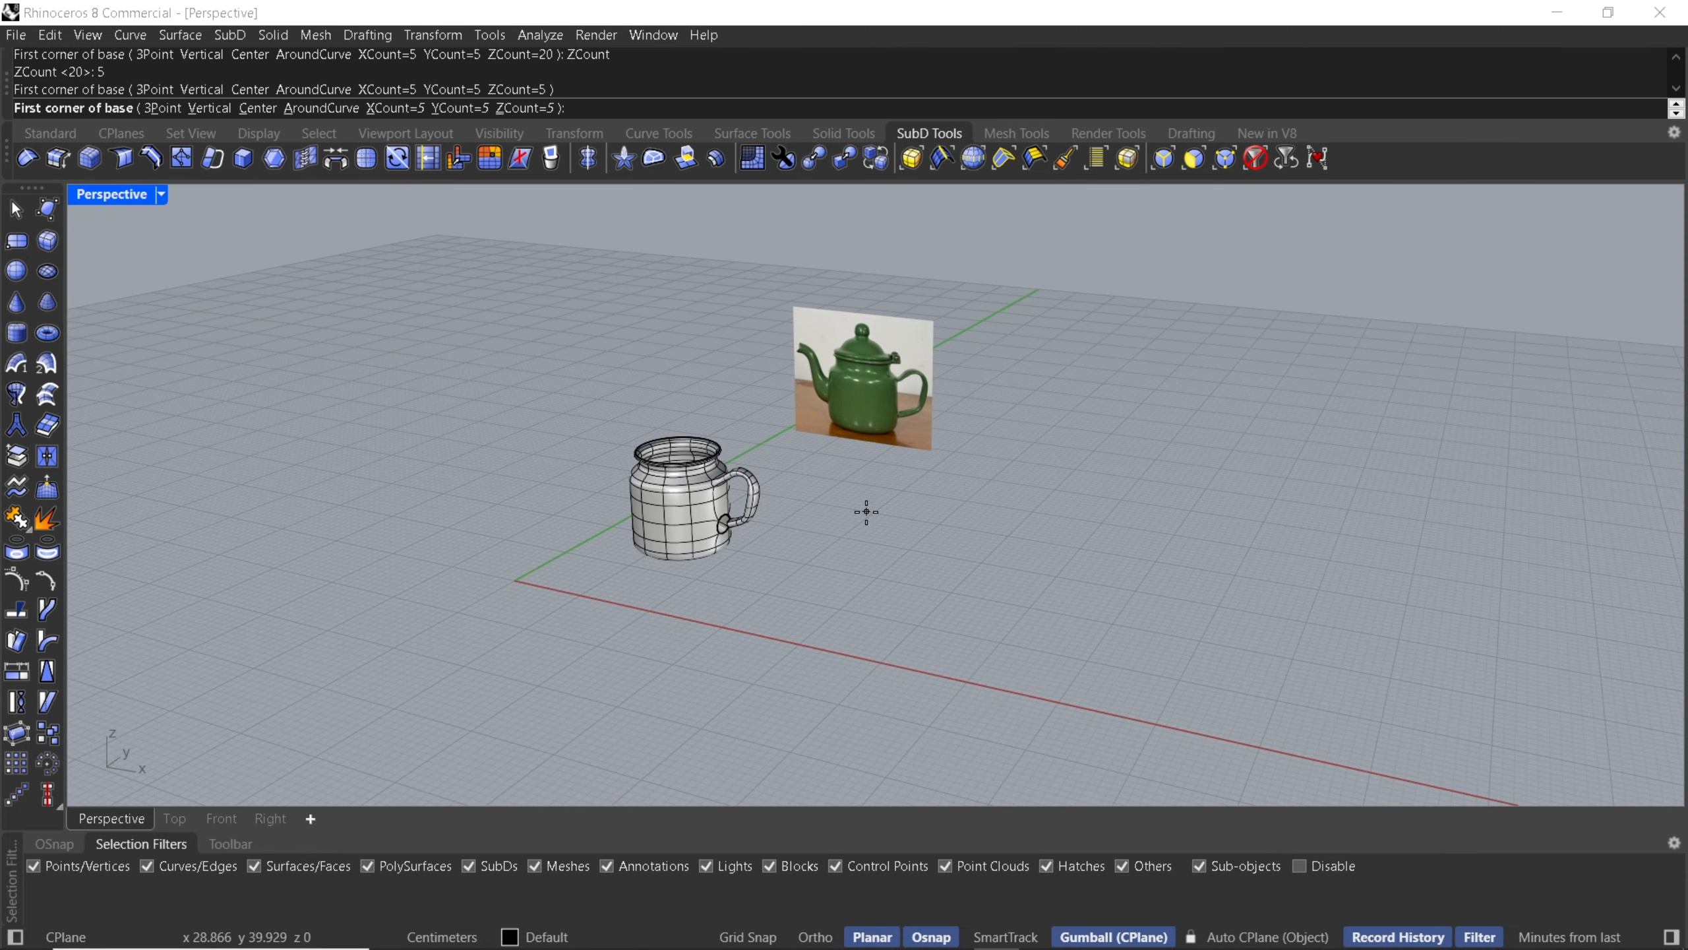
pyautogui.click(986, 632)
pyautogui.click(1005, 484)
pyautogui.press('Return')
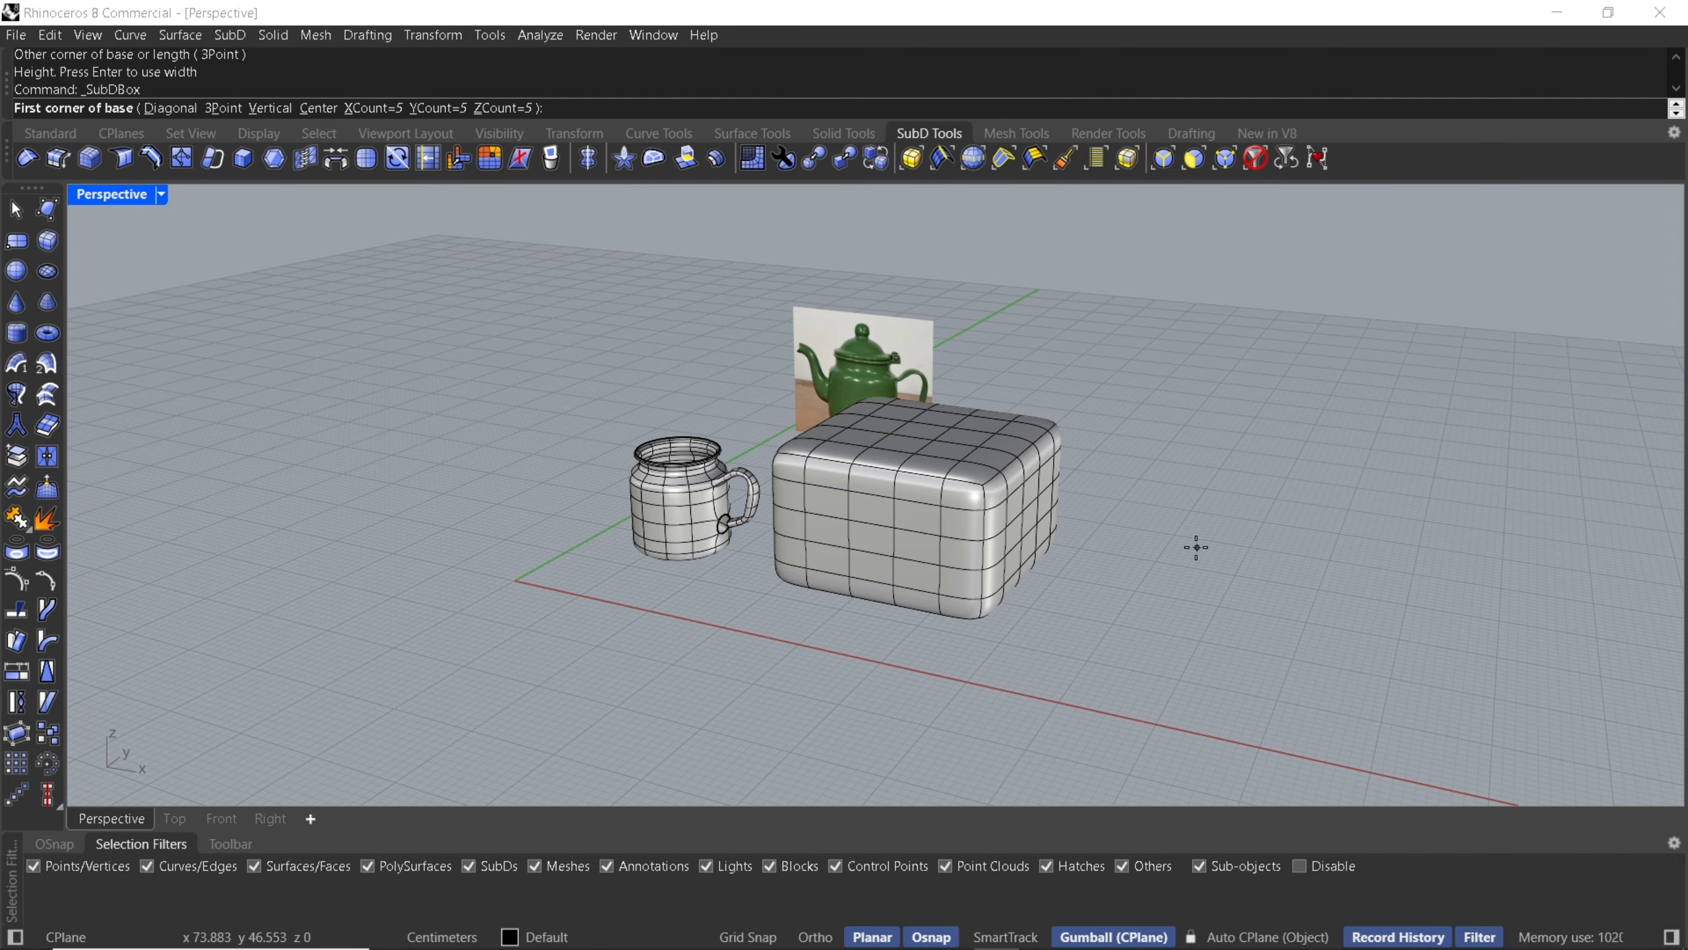
# - Draw a second, flat 5×5×5 SubD box next to the first one
pyautogui.press('F8')
pyautogui.keyDown('shift'); pyautogui.moveTo(1106, 611); pyautogui.dragTo(1010, 594, button='right'); pyautogui.keyUp('shift')
pyautogui.press('F8')
pyautogui.click(1058, 537)
pyautogui.click(1131, 636)
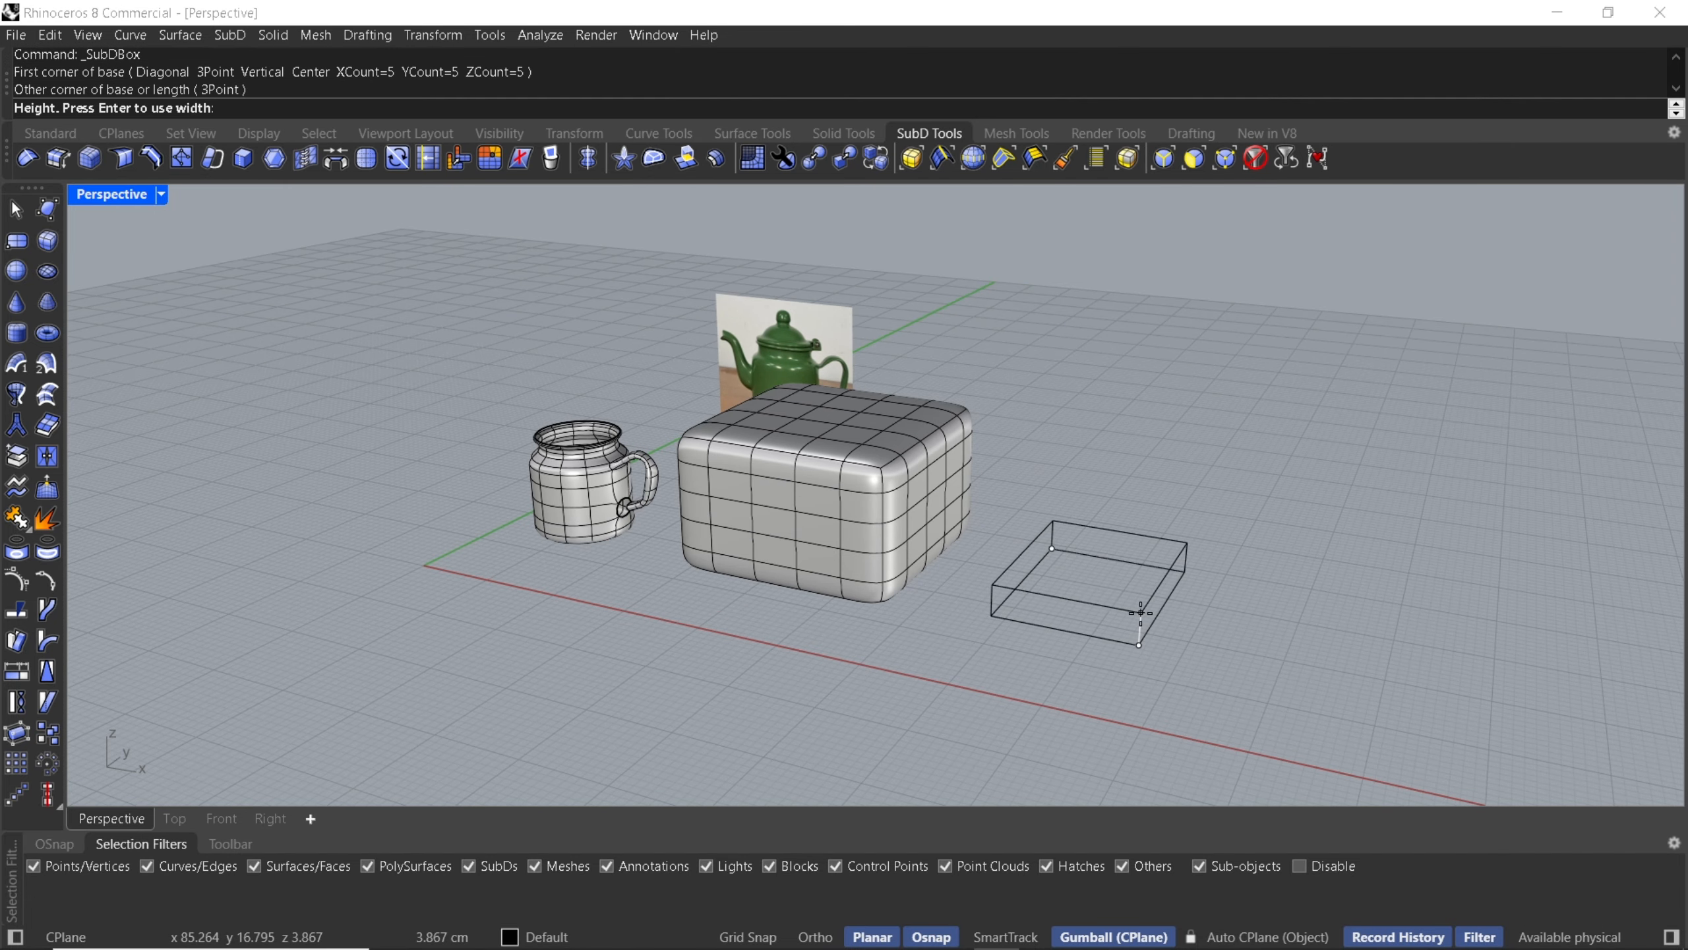
pyautogui.click(1095, 630)
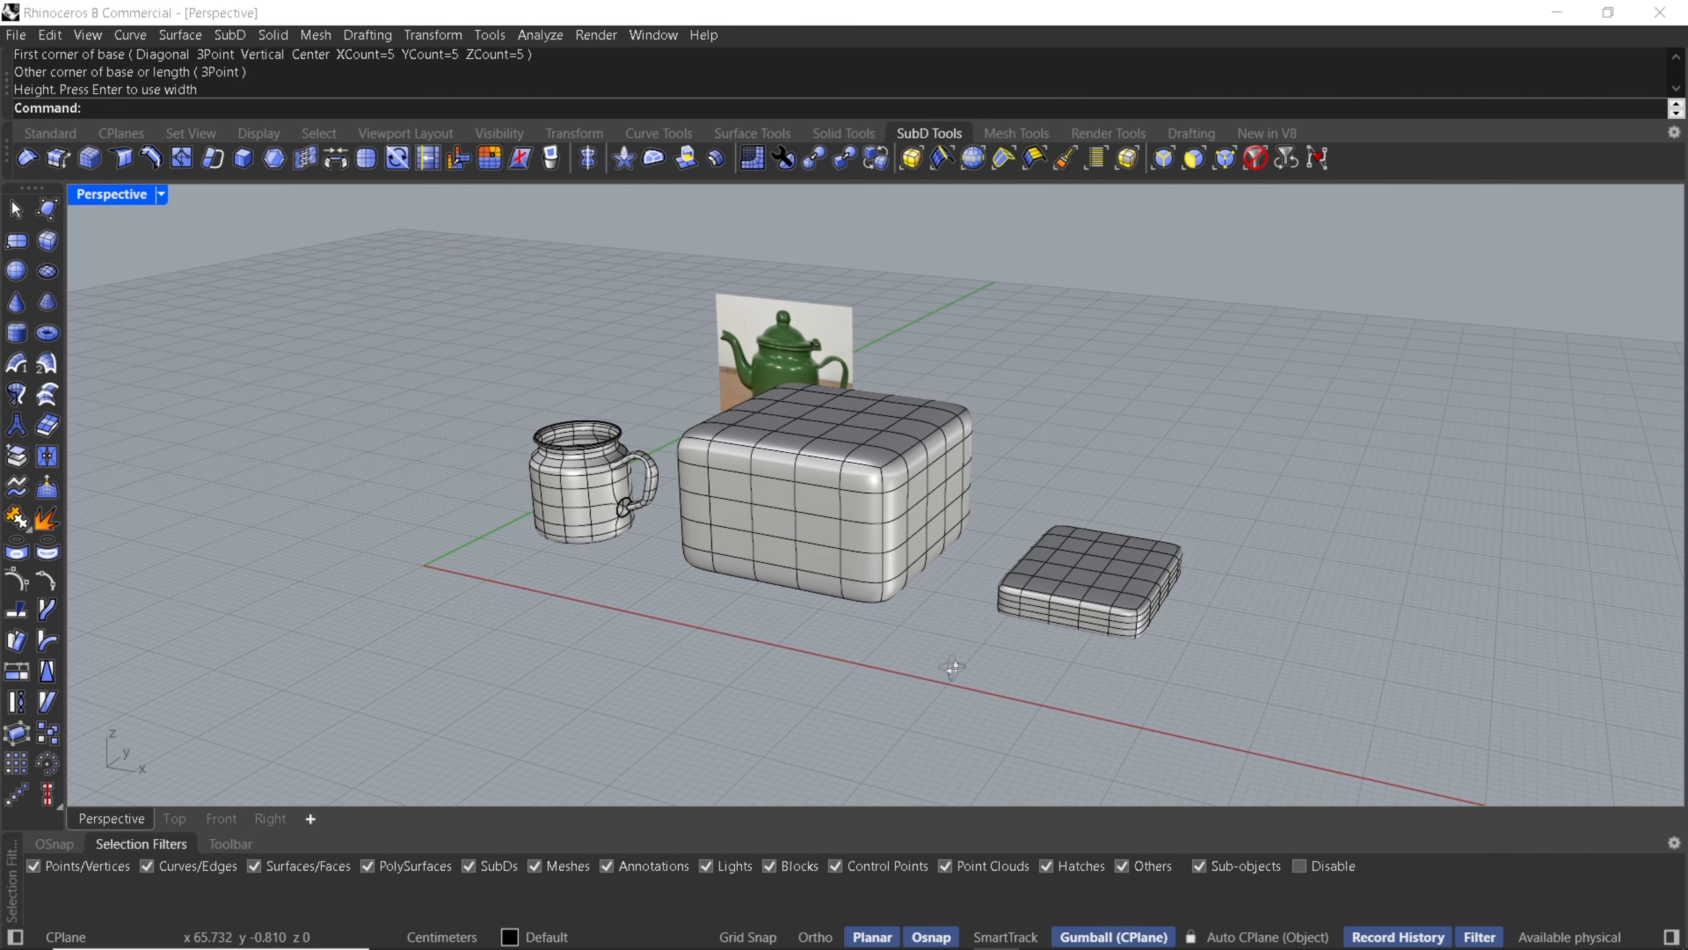
# - Select the second box and stretch it upward to make it taller
pyautogui.moveTo(952, 667); pyautogui.dragTo(910, 637, button='right')
pyautogui.moveTo(864, 453); pyautogui.dragTo(1132, 699)
pyautogui.moveTo(961, 505); pyautogui.dragTo(965, 567)
pyautogui.click(1136, 613)
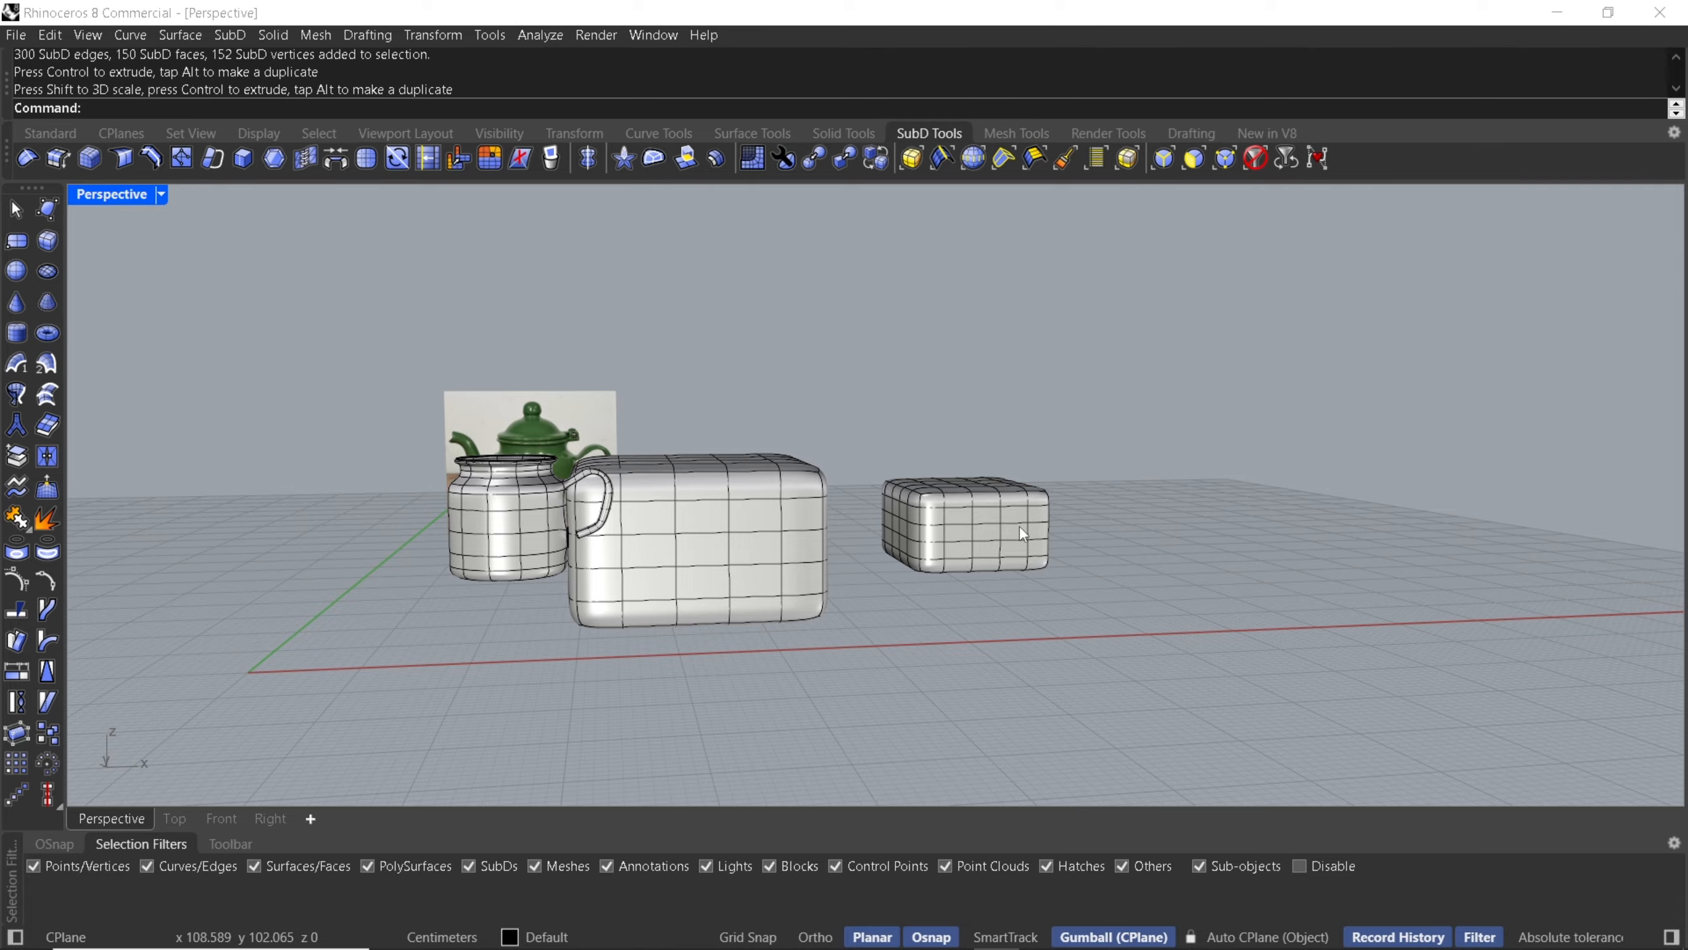
# - Delete a side face on the large box facing the small box
pyautogui.moveTo(1019, 527); pyautogui.dragTo(866, 607, button='right')
pyautogui.scroll(5, 857, 578)
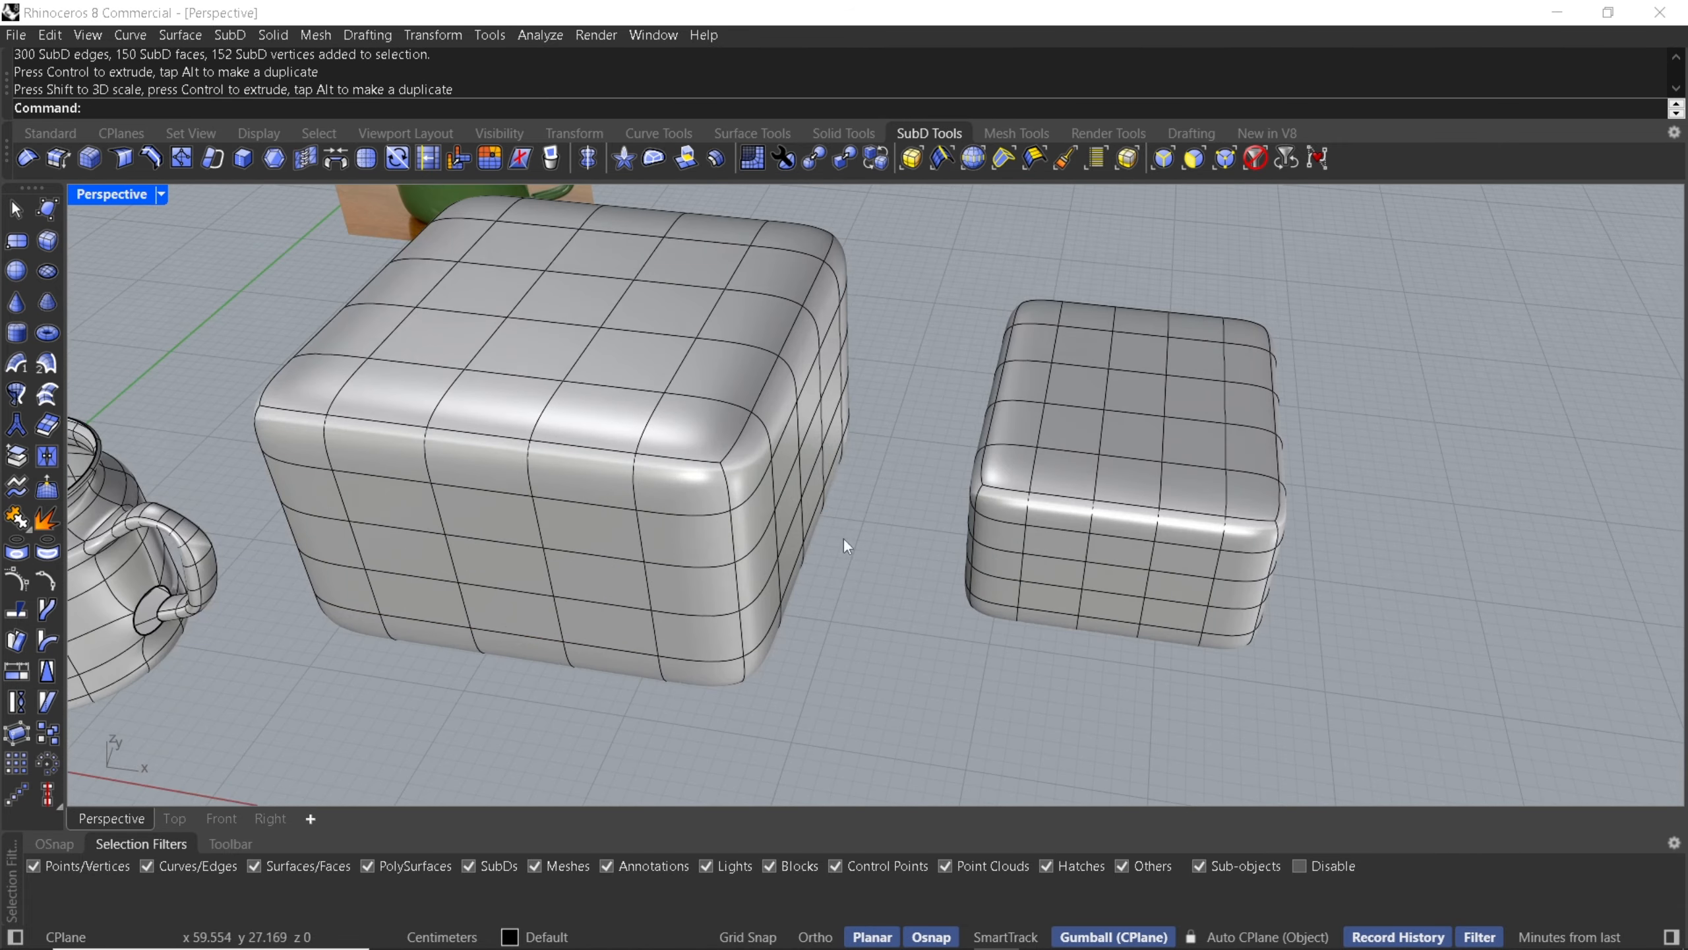
pyautogui.moveTo(843, 540)
pyautogui.mouseDown(button='right')
pyautogui.moveTo(757, 552)
pyautogui.moveTo(854, 542)
pyautogui.mouseUp(button='right')
pyautogui.scroll(9, 838, 540)
pyautogui.keyDown('ctrl'); pyautogui.keyDown('shift'); pyautogui.click(867, 508); pyautogui.keyUp('shift'); pyautogui.keyUp('ctrl')
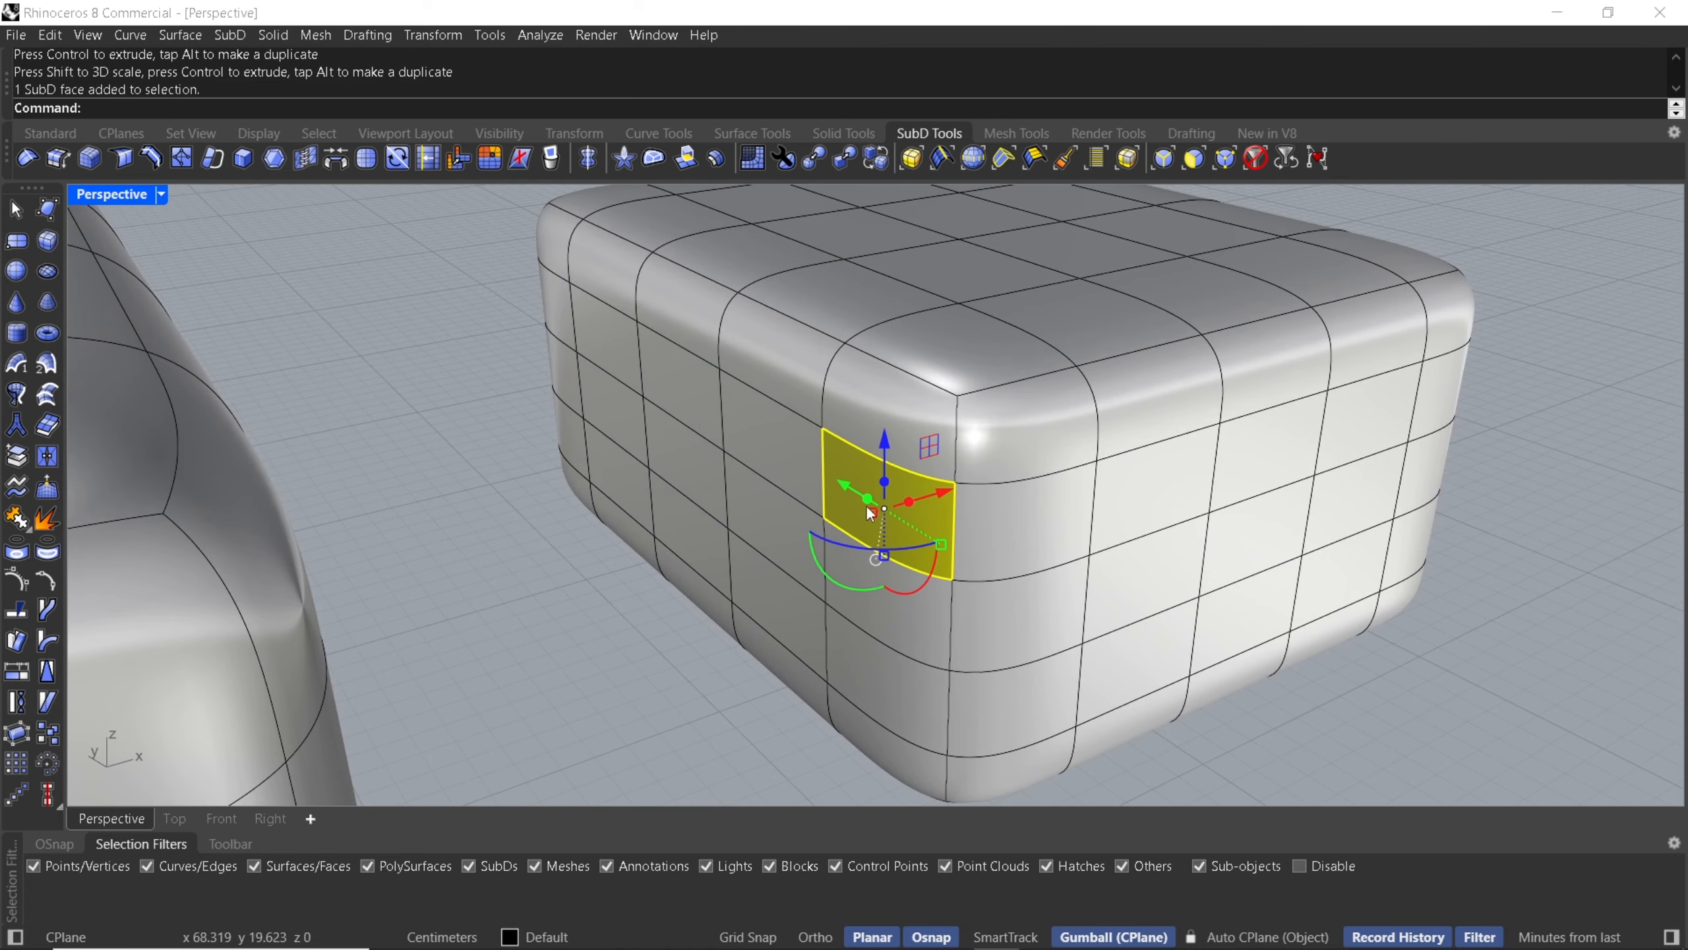
pyautogui.press('Delete')
# - Delete the facing side face on the small box
pyautogui.moveTo(920, 465); pyautogui.dragTo(763, 446, button='right')
pyautogui.keyDown('ctrl'); pyautogui.keyDown('shift'); pyautogui.click(651, 615); pyautogui.keyUp('shift'); pyautogui.keyUp('ctrl')
pyautogui.press('Delete')
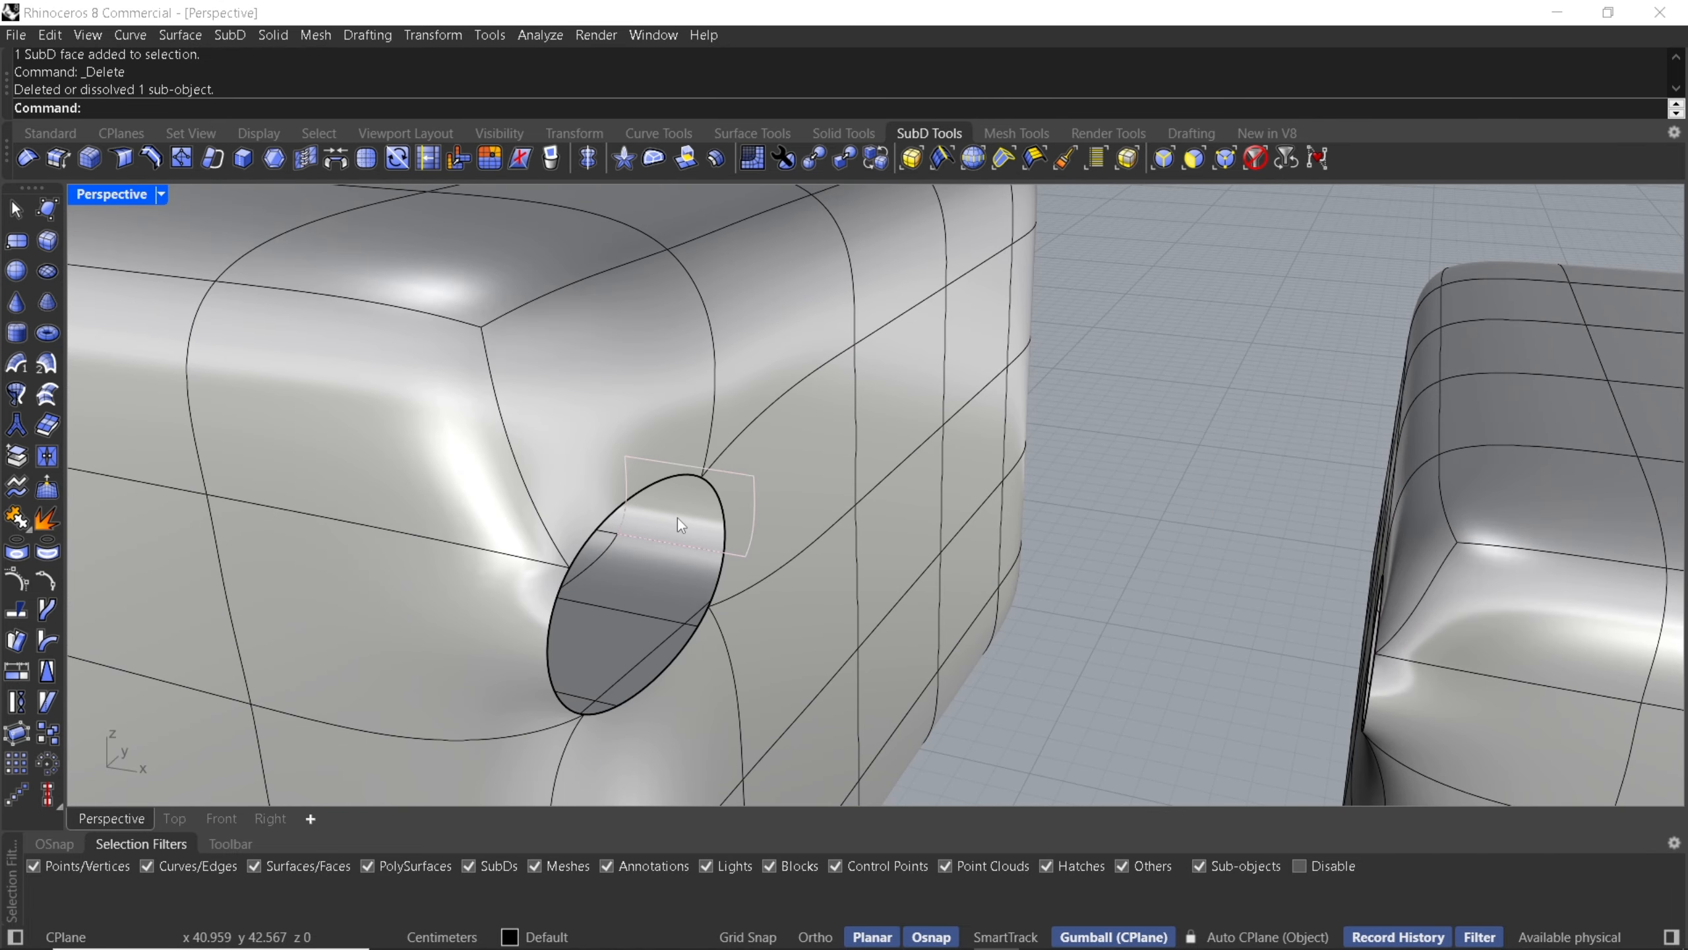
# - Inspect the edge loops around the openings on both boxes
pyautogui.scroll(-6, 678, 518)
pyautogui.moveTo(678, 518); pyautogui.dragTo(784, 484, button='right')
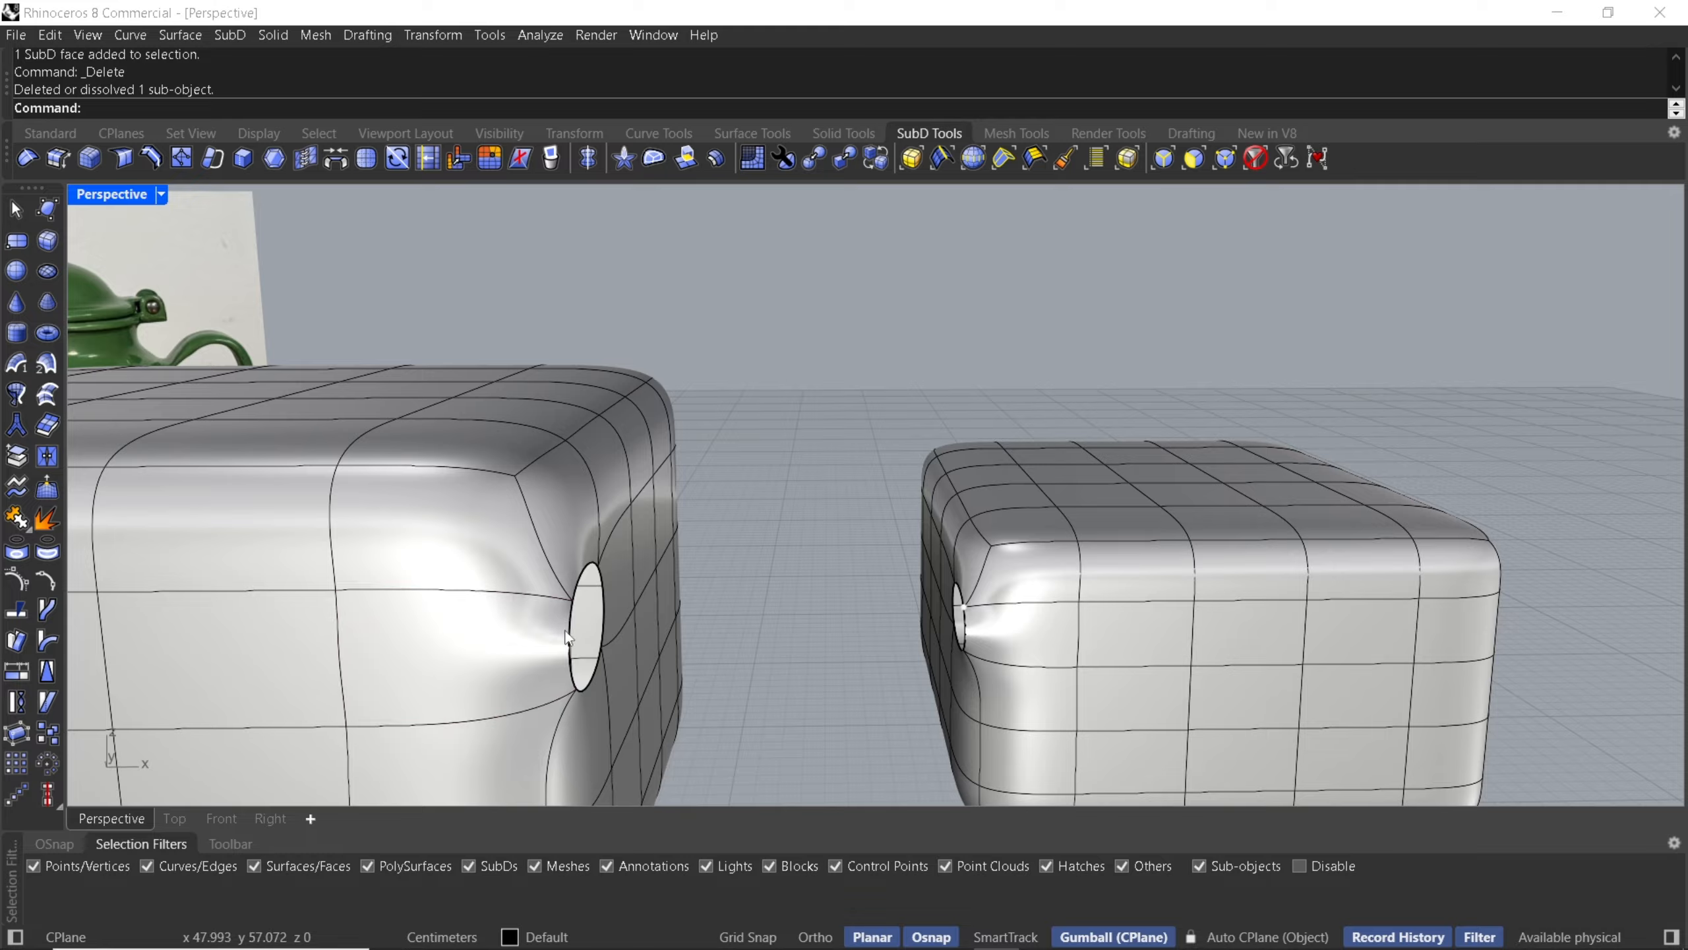
pyautogui.scroll(-5, 586, 588)
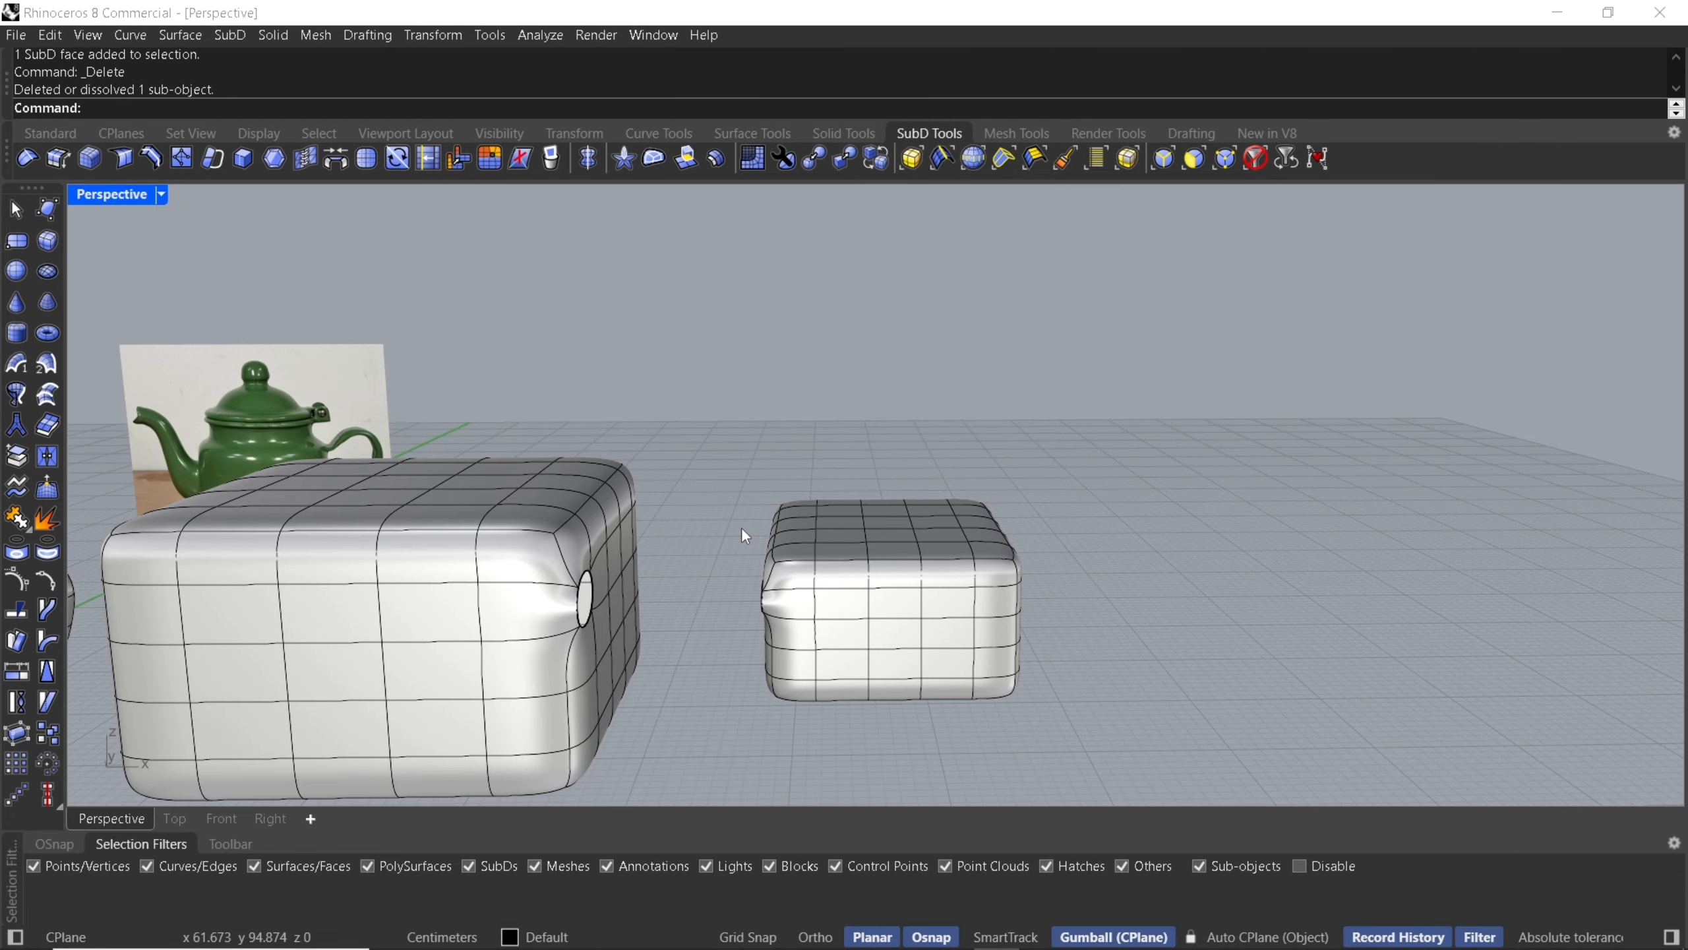
pyautogui.scroll(3, 573, 596)
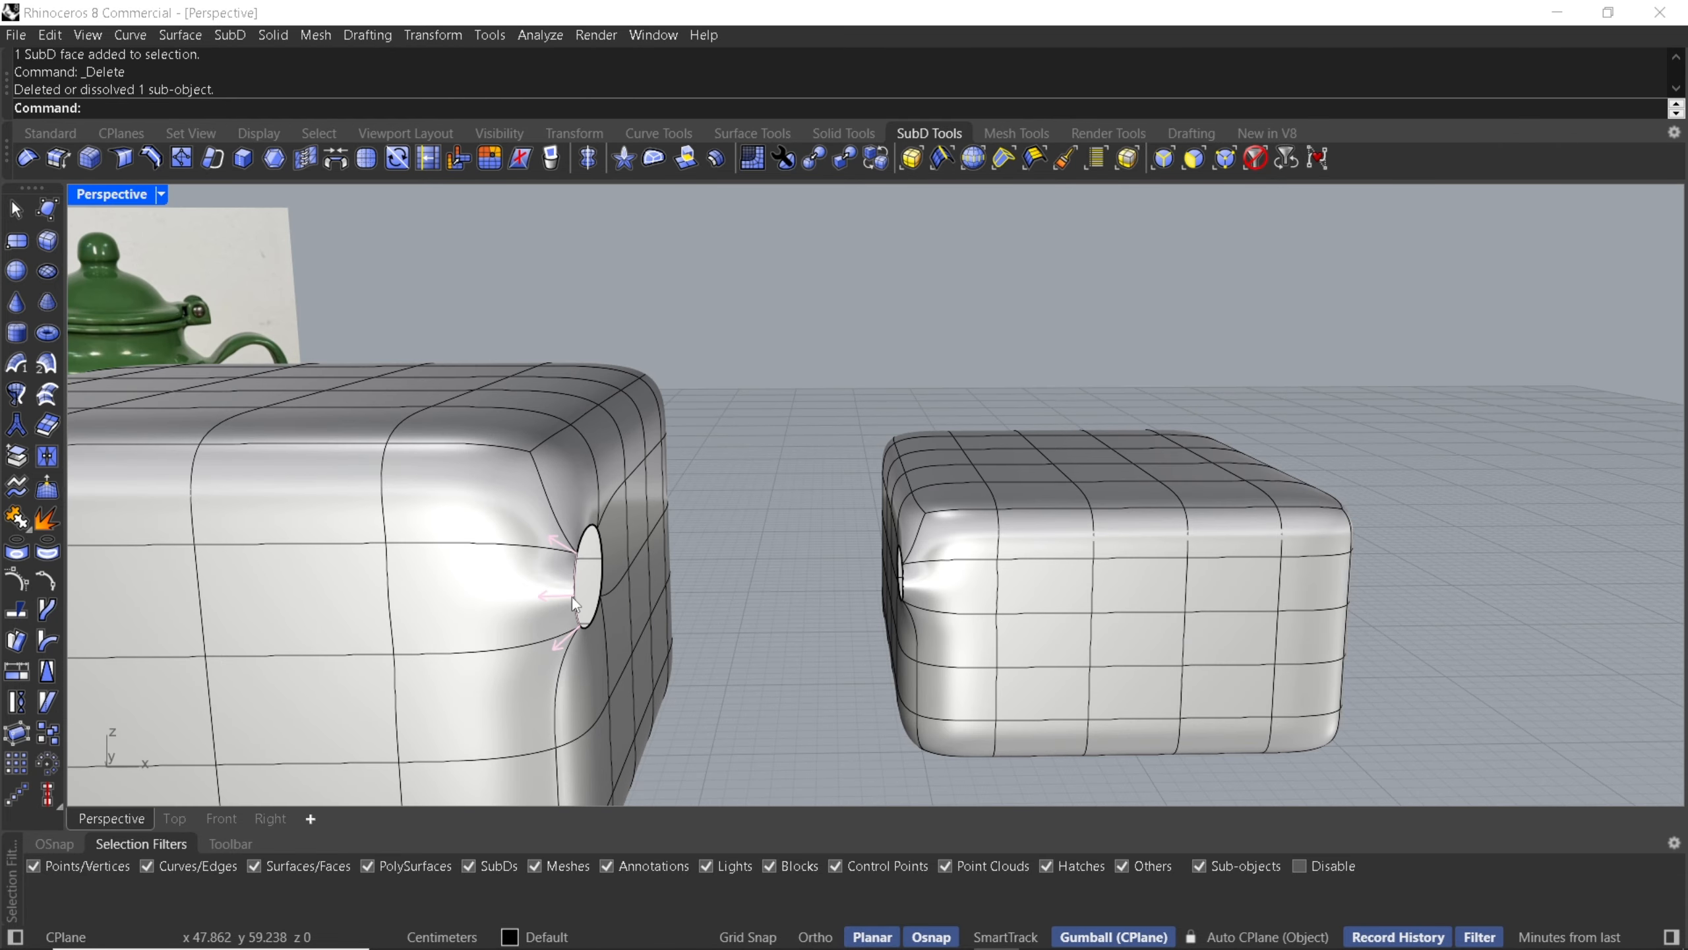
pyautogui.doubleClick(572, 597)
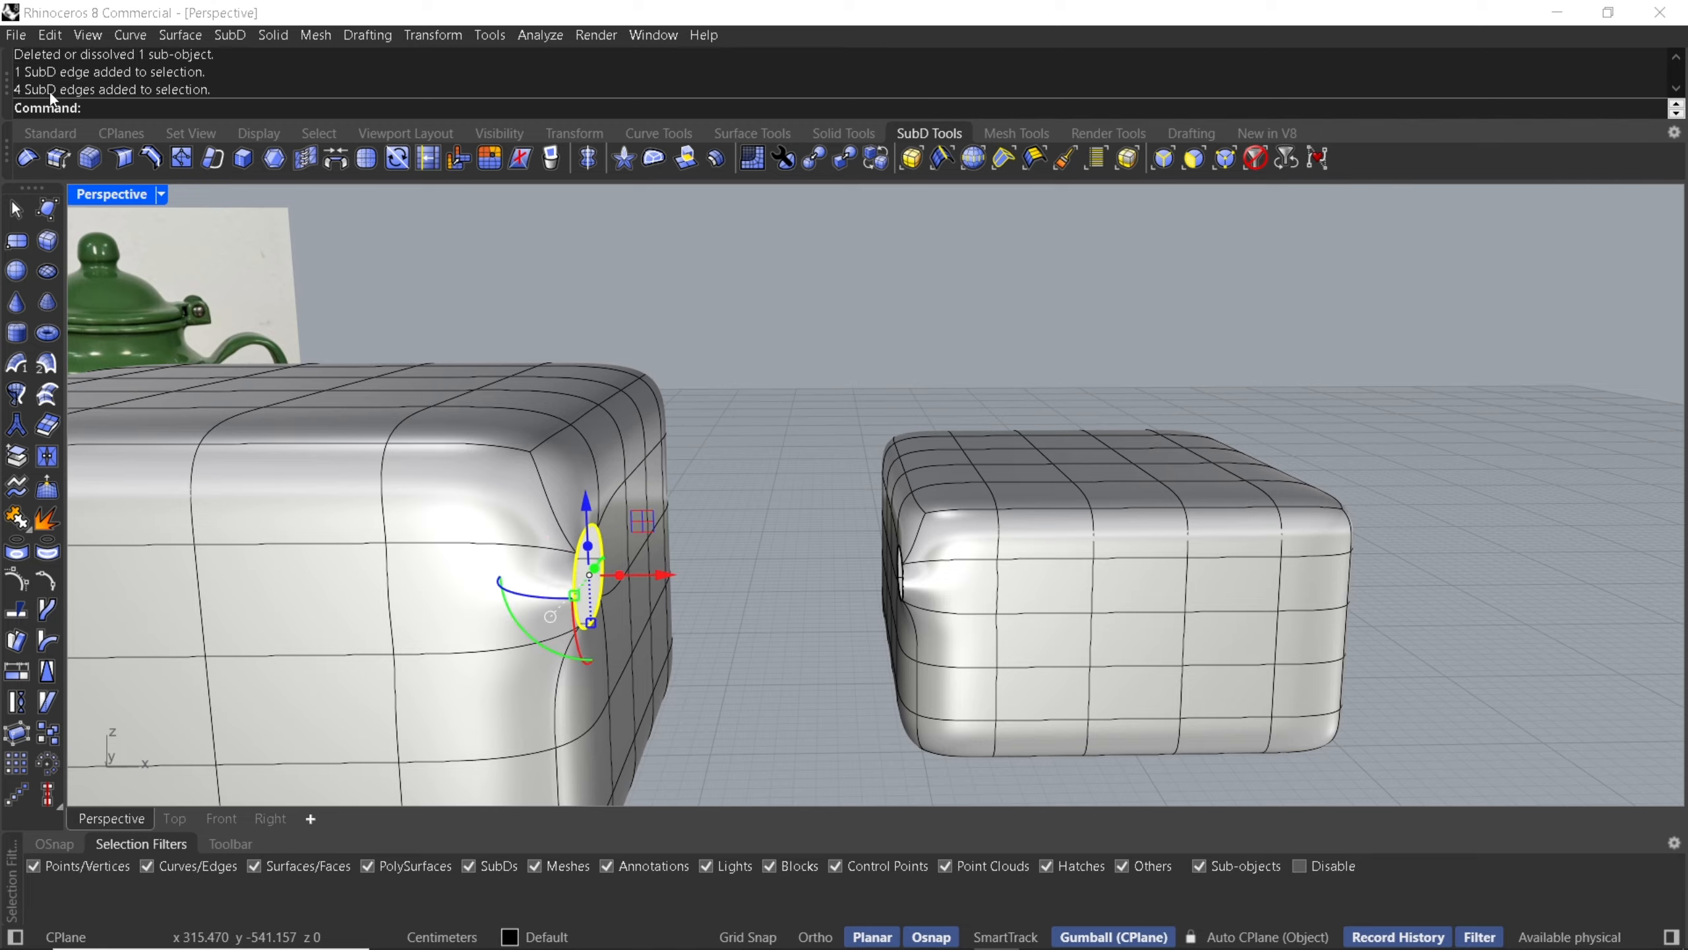
pyautogui.moveTo(818, 558); pyautogui.dragTo(894, 377, button='right')
pyautogui.press('Escape')
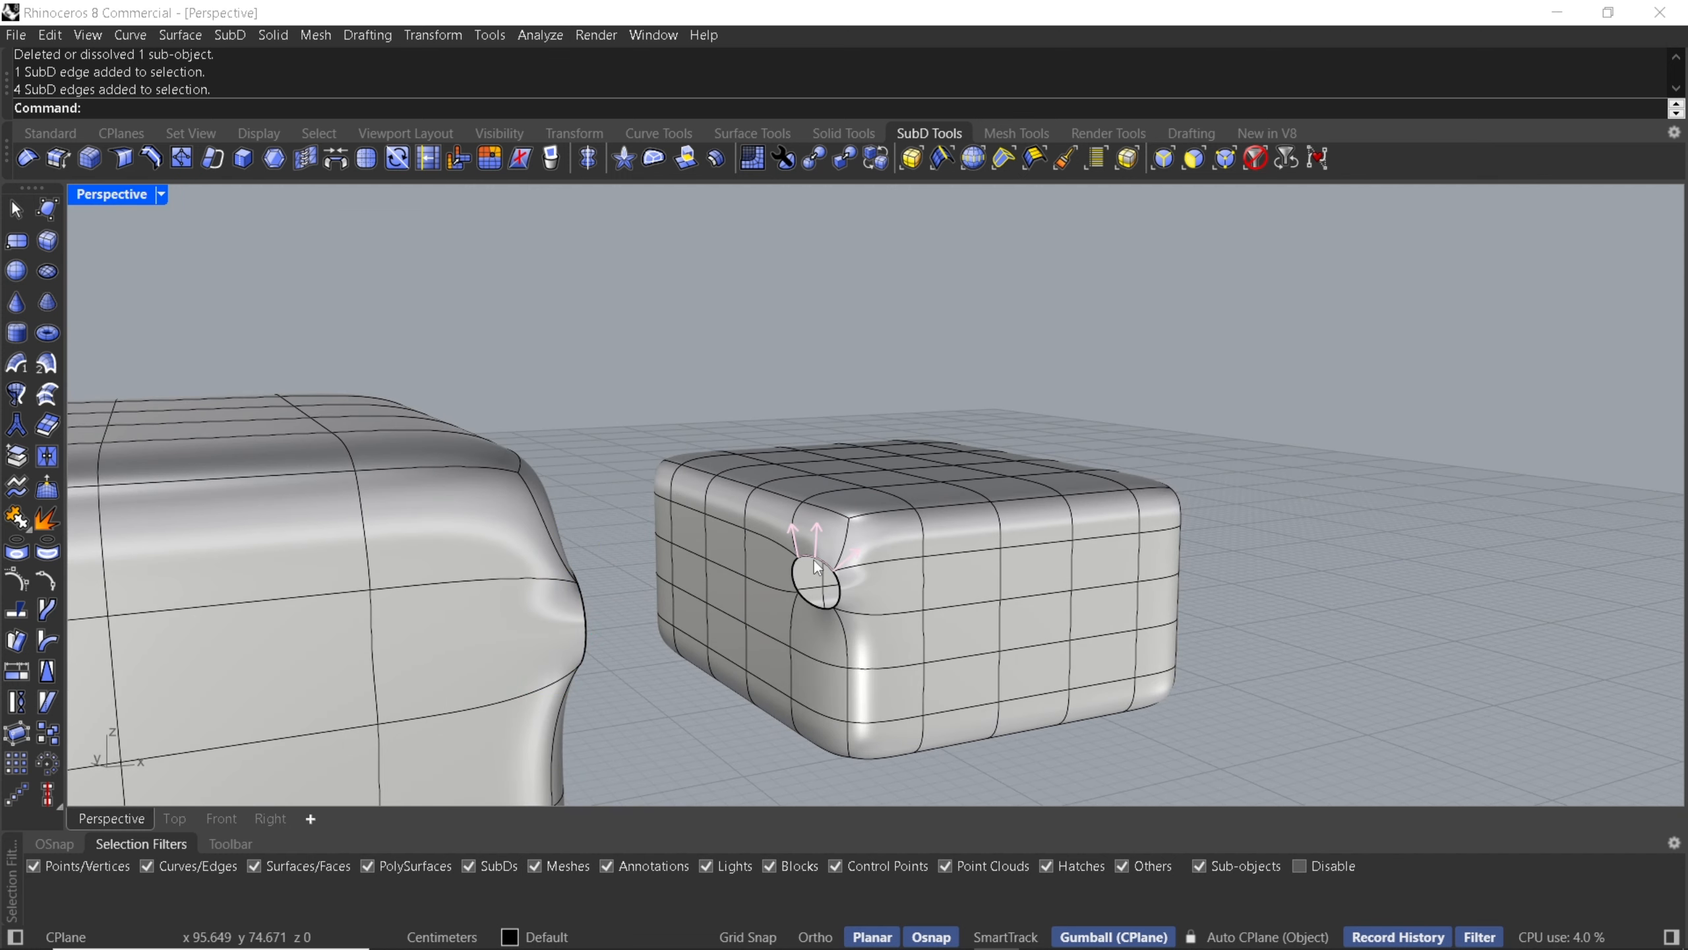
pyautogui.doubleClick(817, 565)
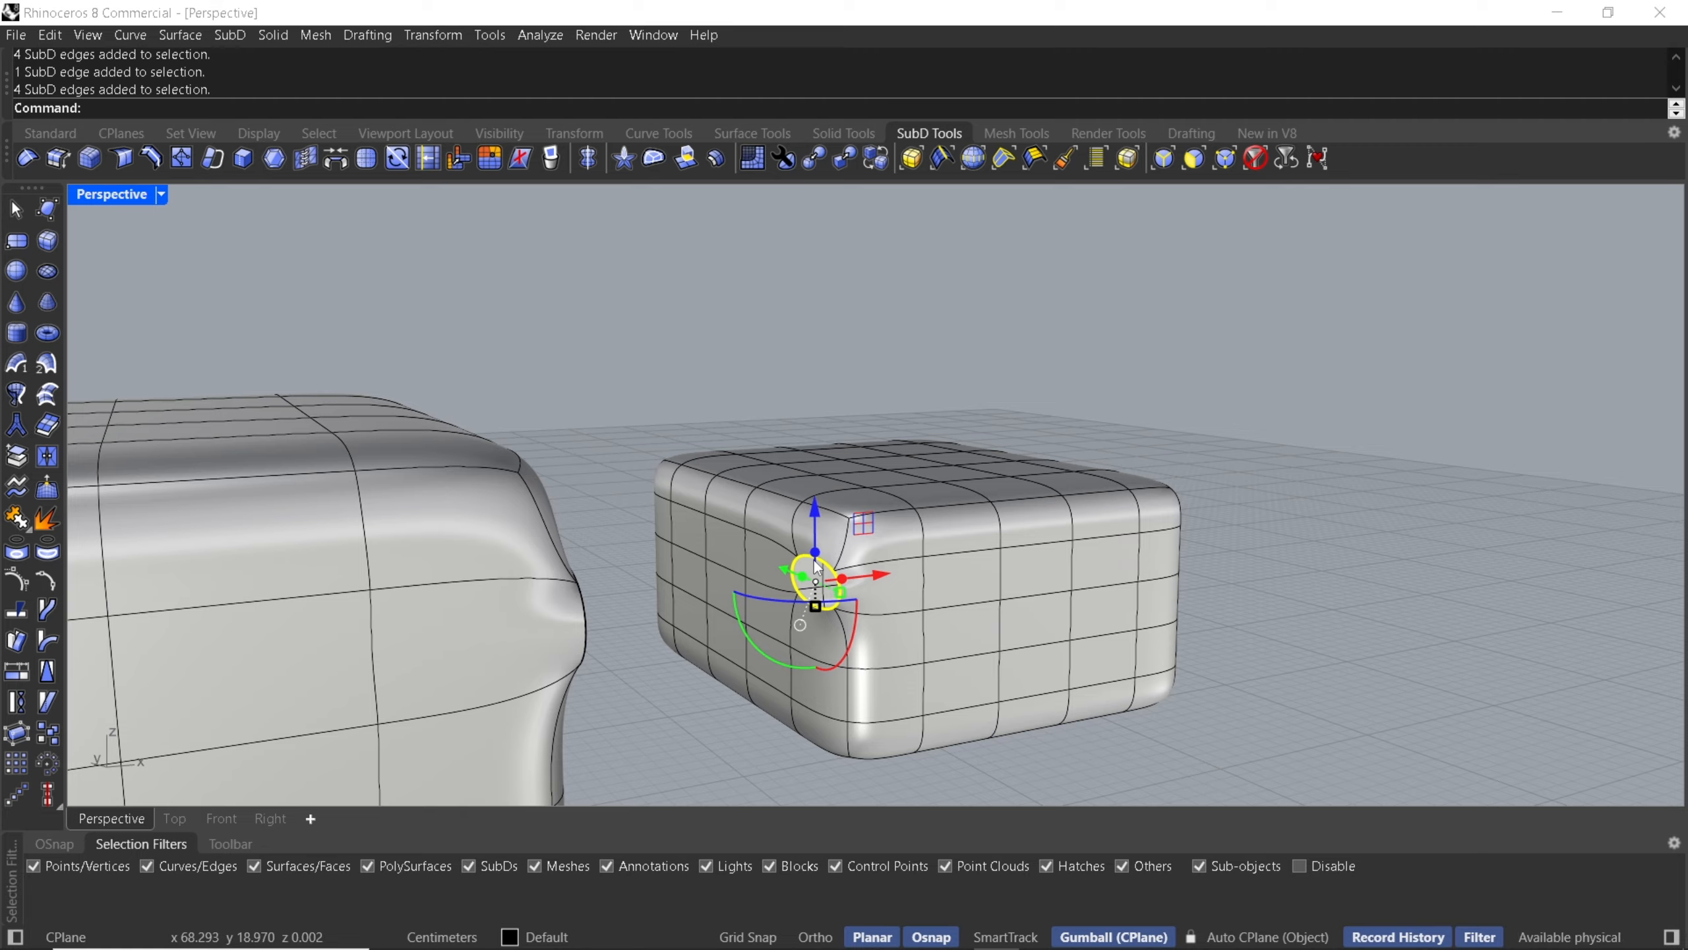
pyautogui.click(751, 414)
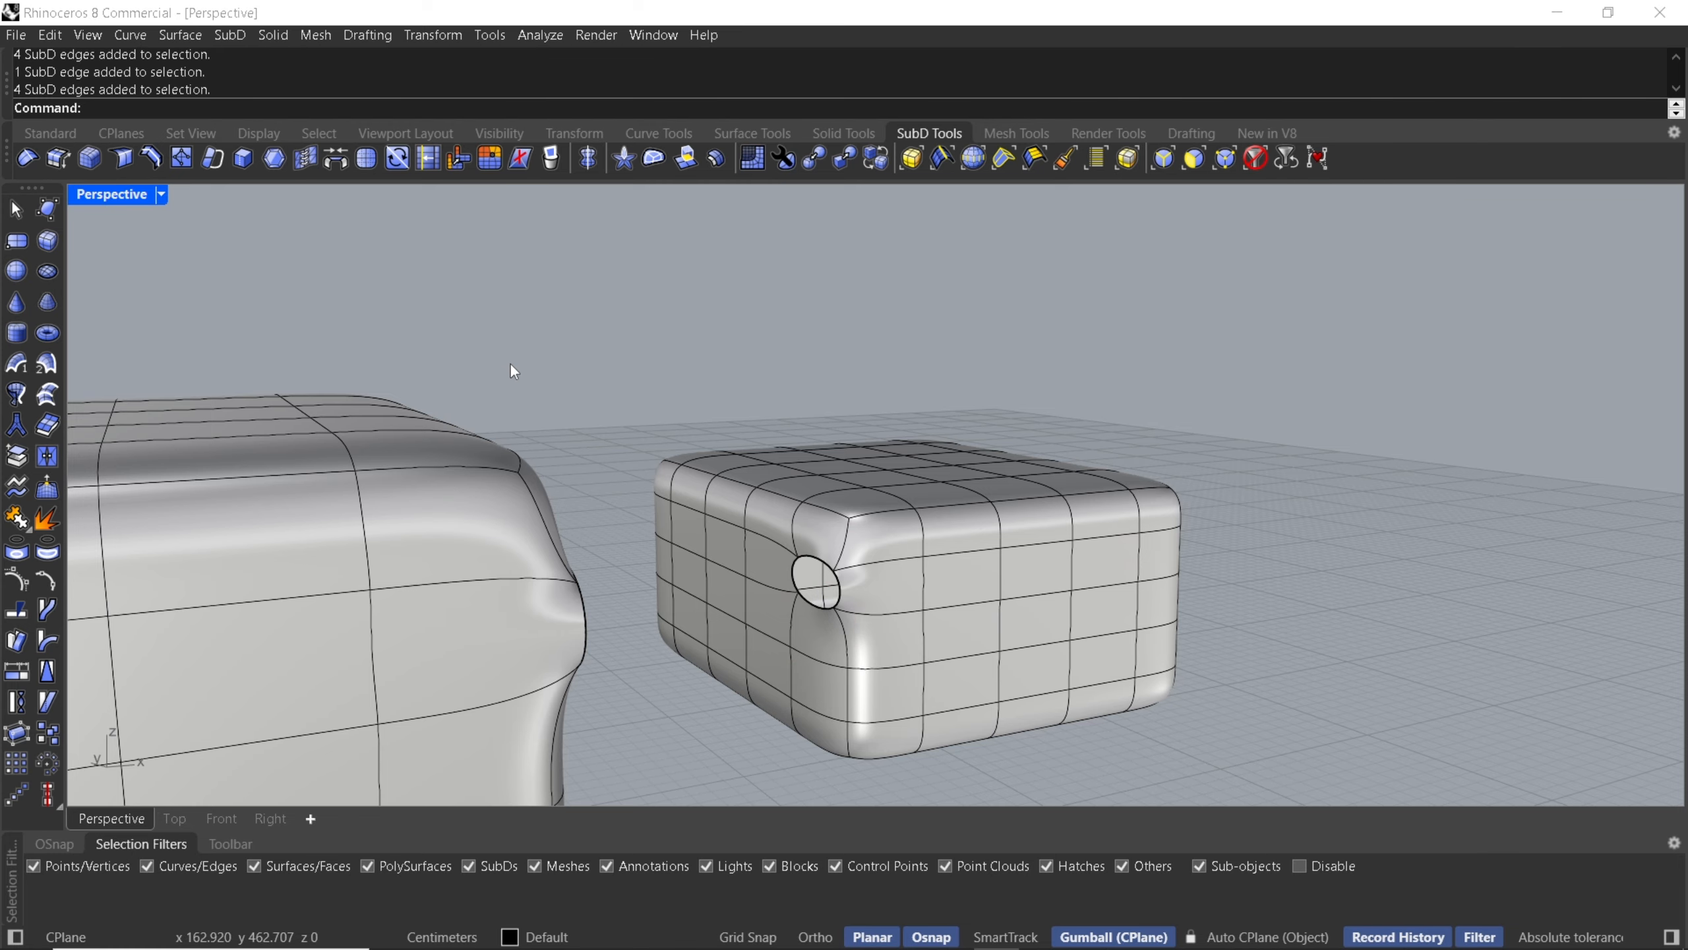
# - Bridge the large box's opening edge loop to the small box's opening edge loop
pyautogui.keyDown('shift'); pyautogui.moveTo(600, 589); pyautogui.dragTo(671, 577, button='right'); pyautogui.keyUp('shift')
pyautogui.scroll(2, 693, 515)
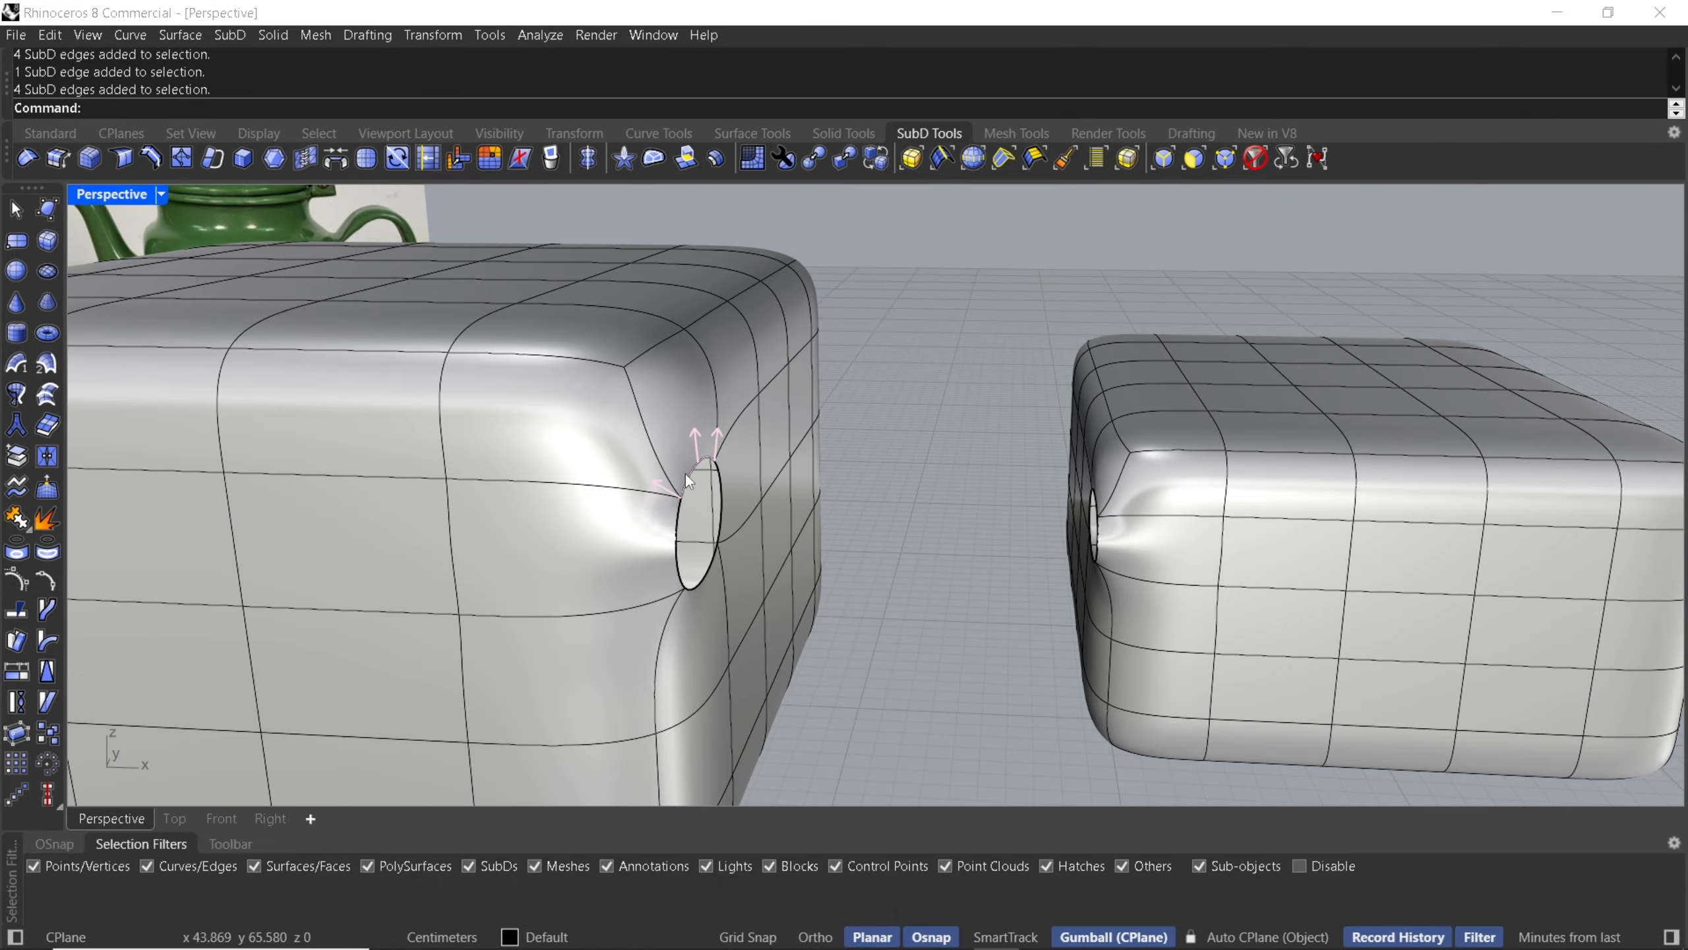
pyautogui.doubleClick(686, 473)
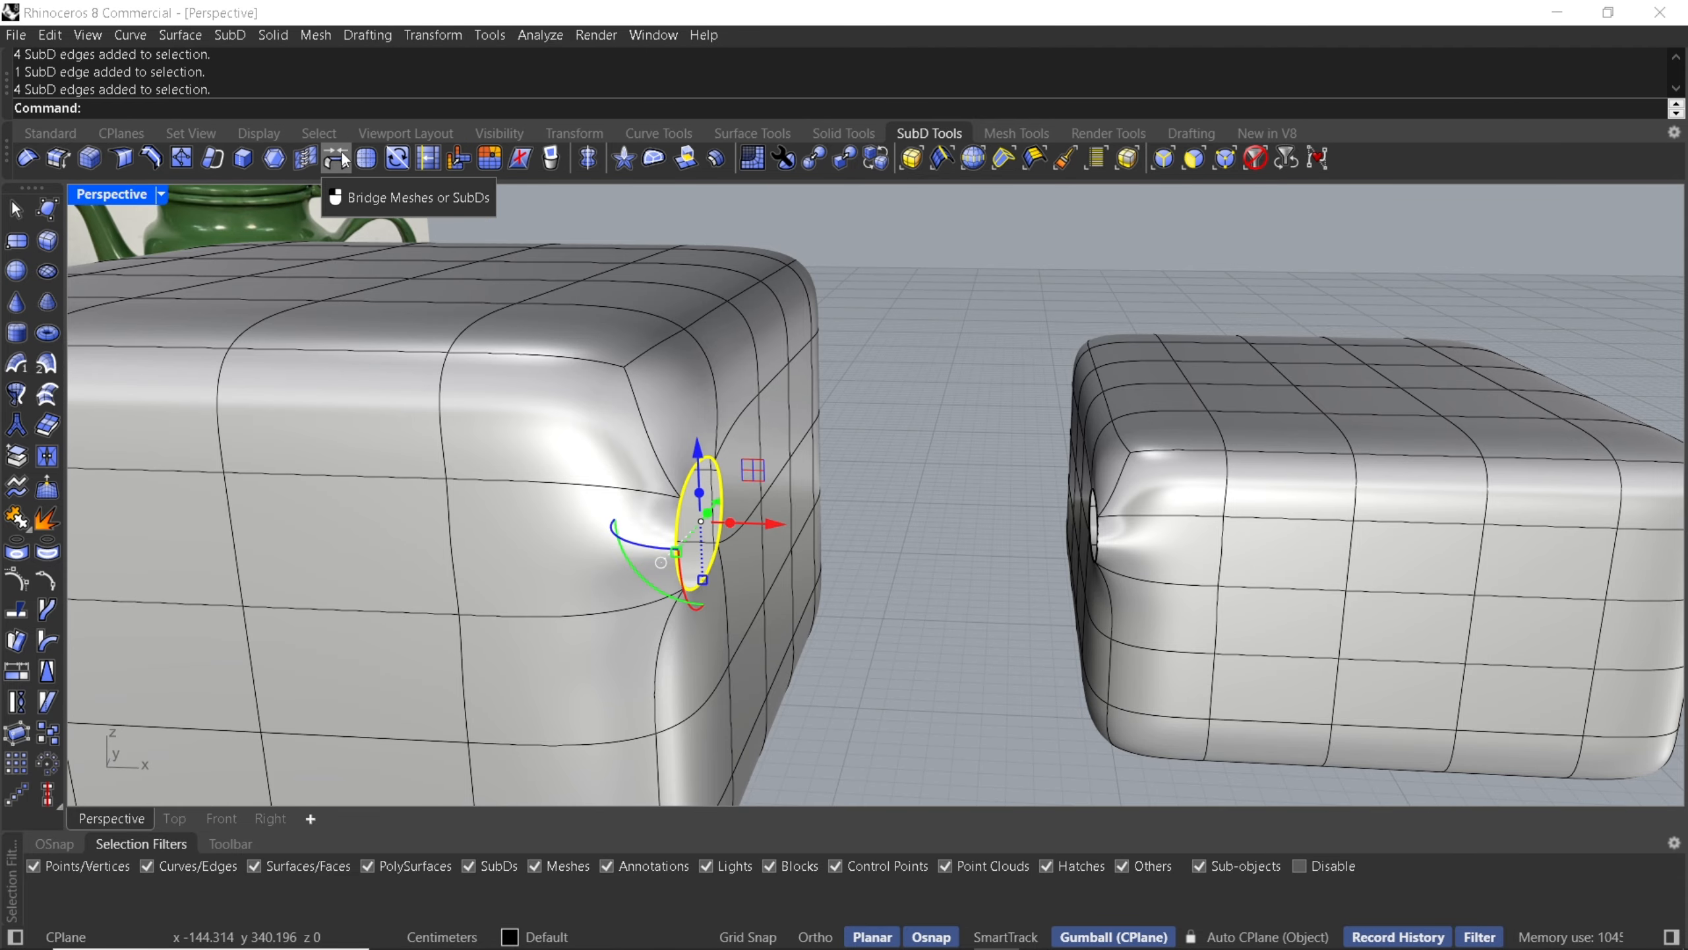
pyautogui.click(213, 158)
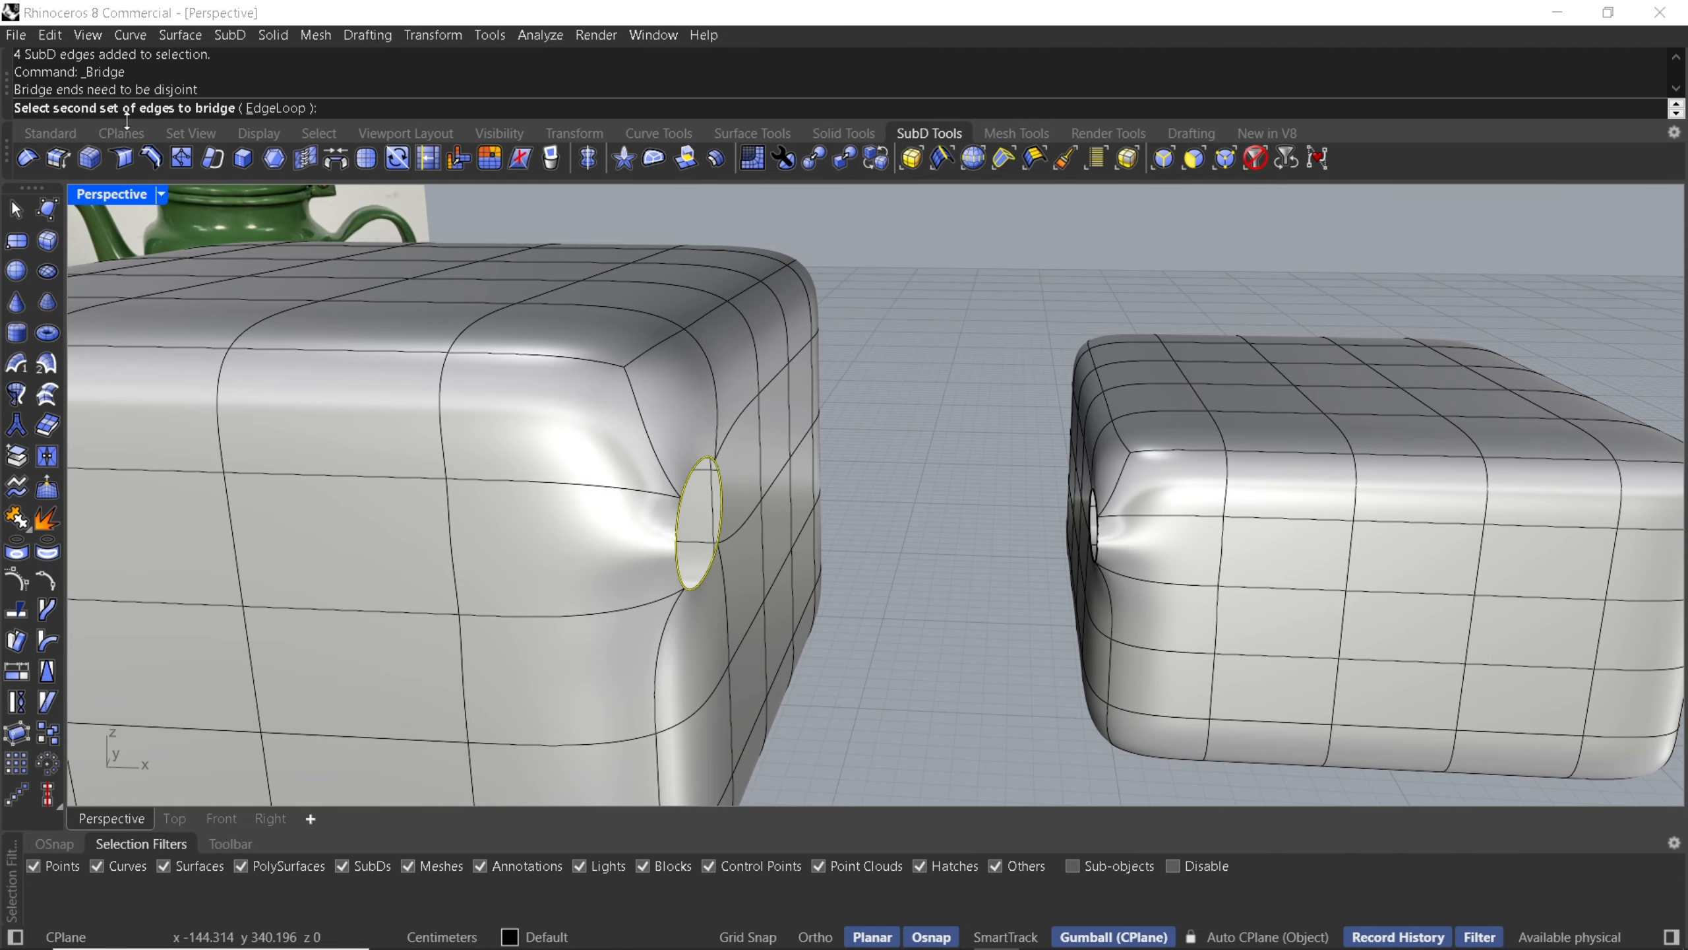
pyautogui.moveTo(386, 412); pyautogui.dragTo(665, 432, button='right')
pyautogui.click(932, 481)
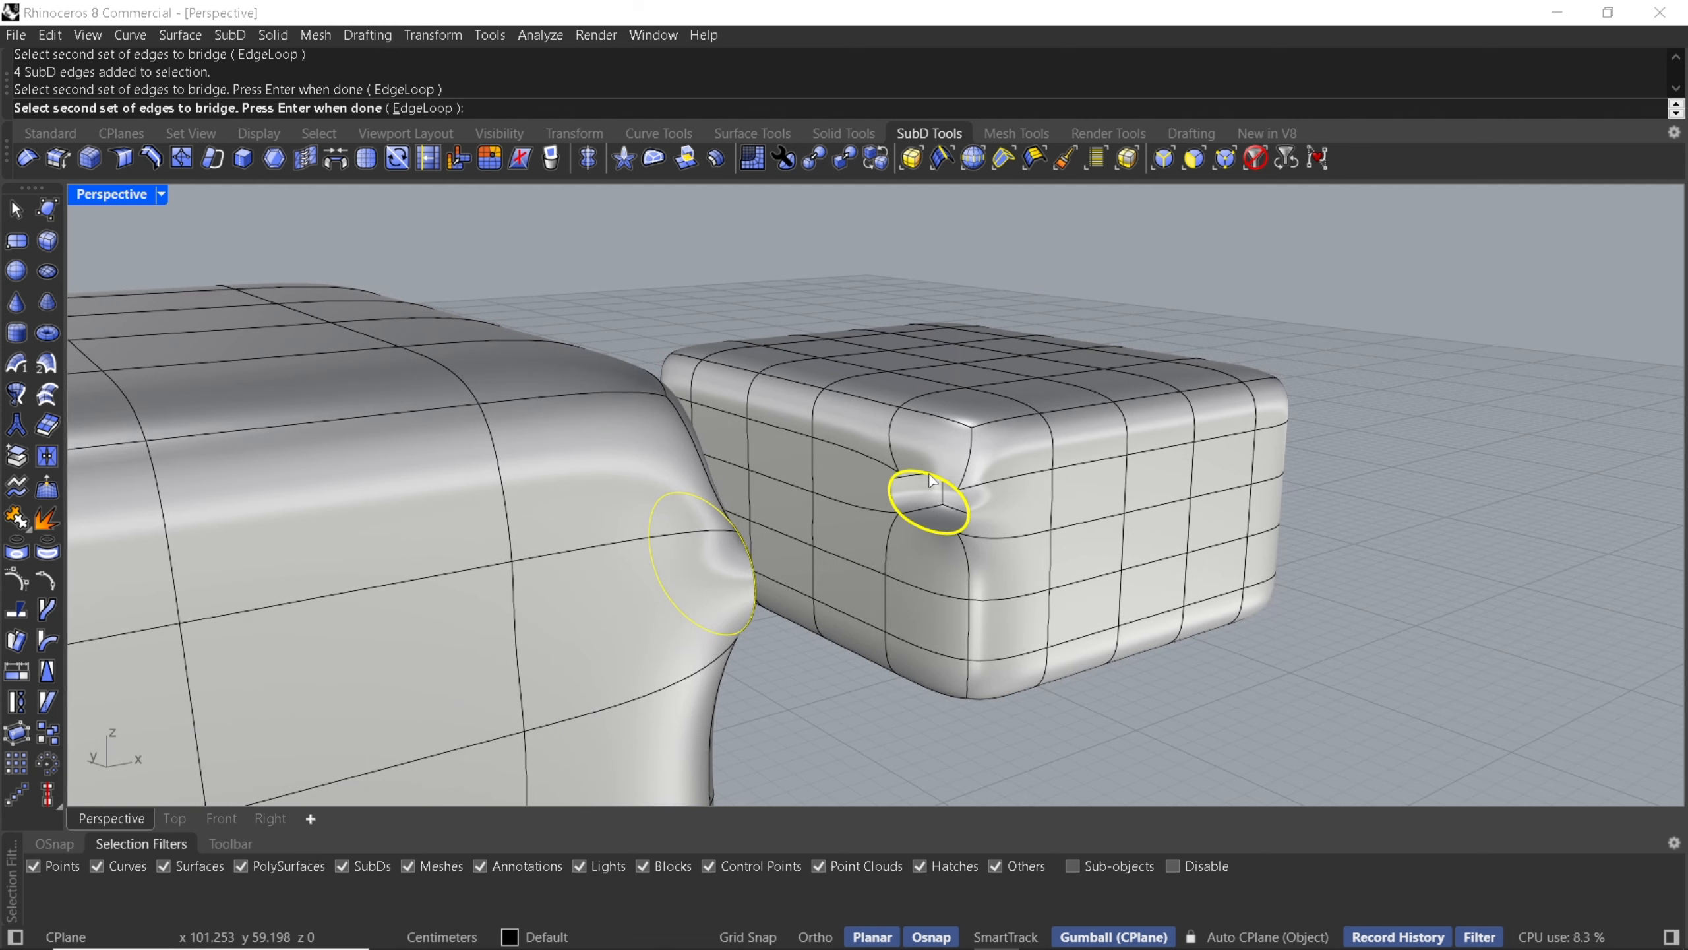
pyautogui.press('Return')
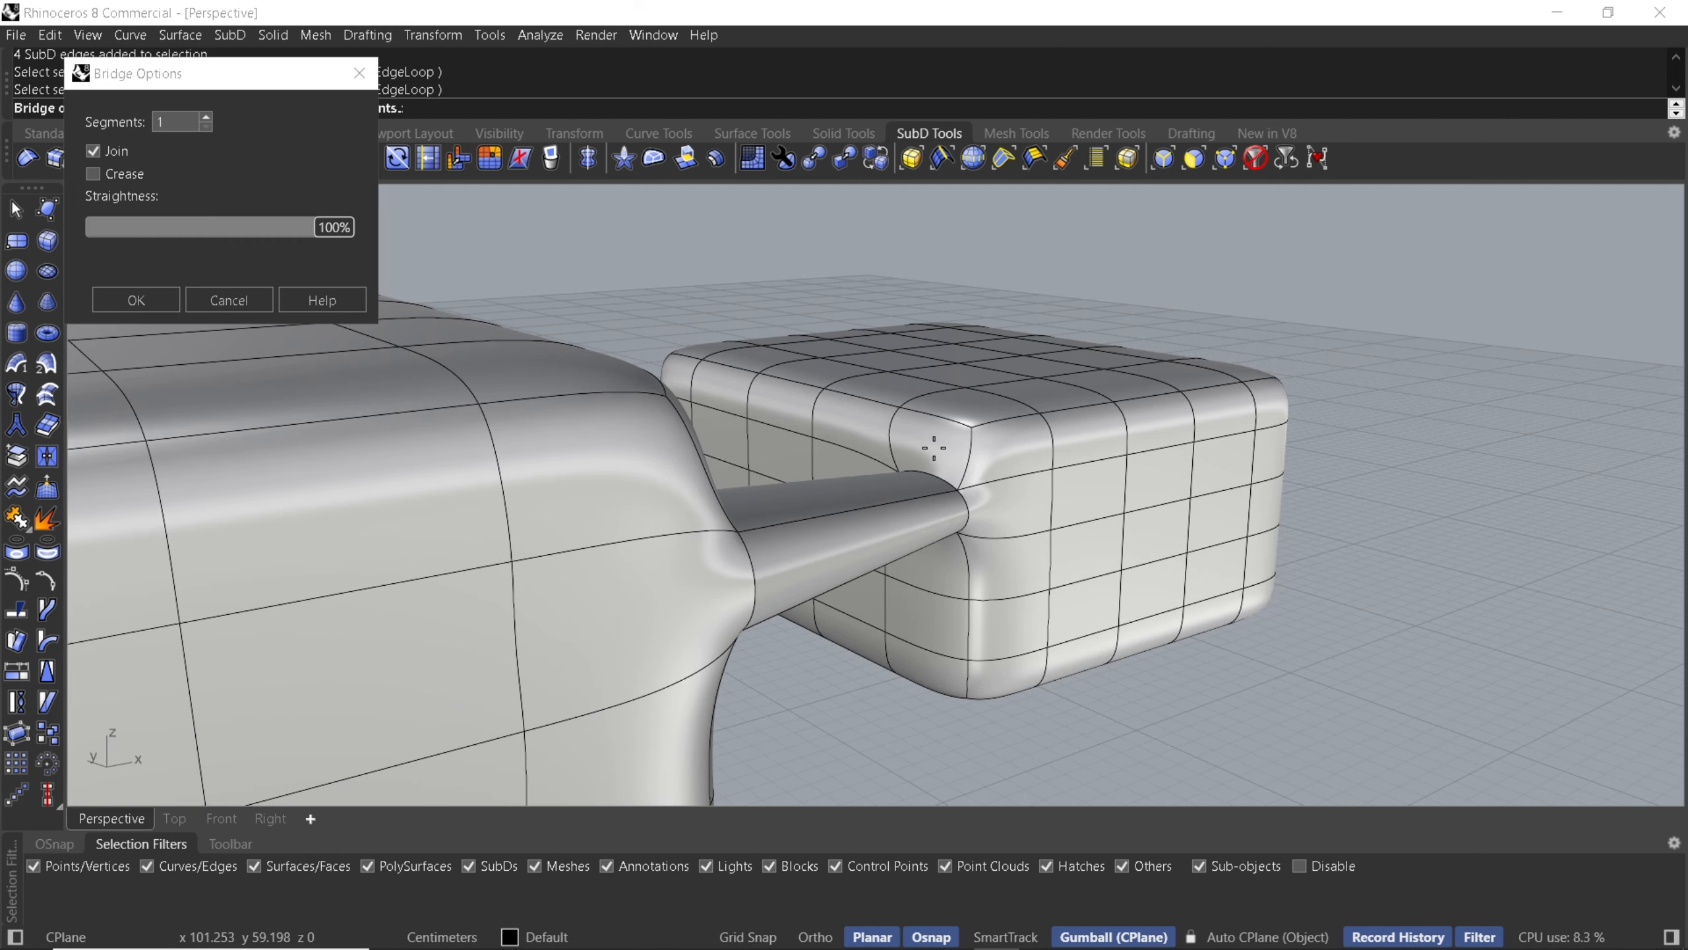
# - Toggle the bridge's Crease option on and off to compare the connection shape
pyautogui.moveTo(943, 447); pyautogui.dragTo(680, 411, button='right')
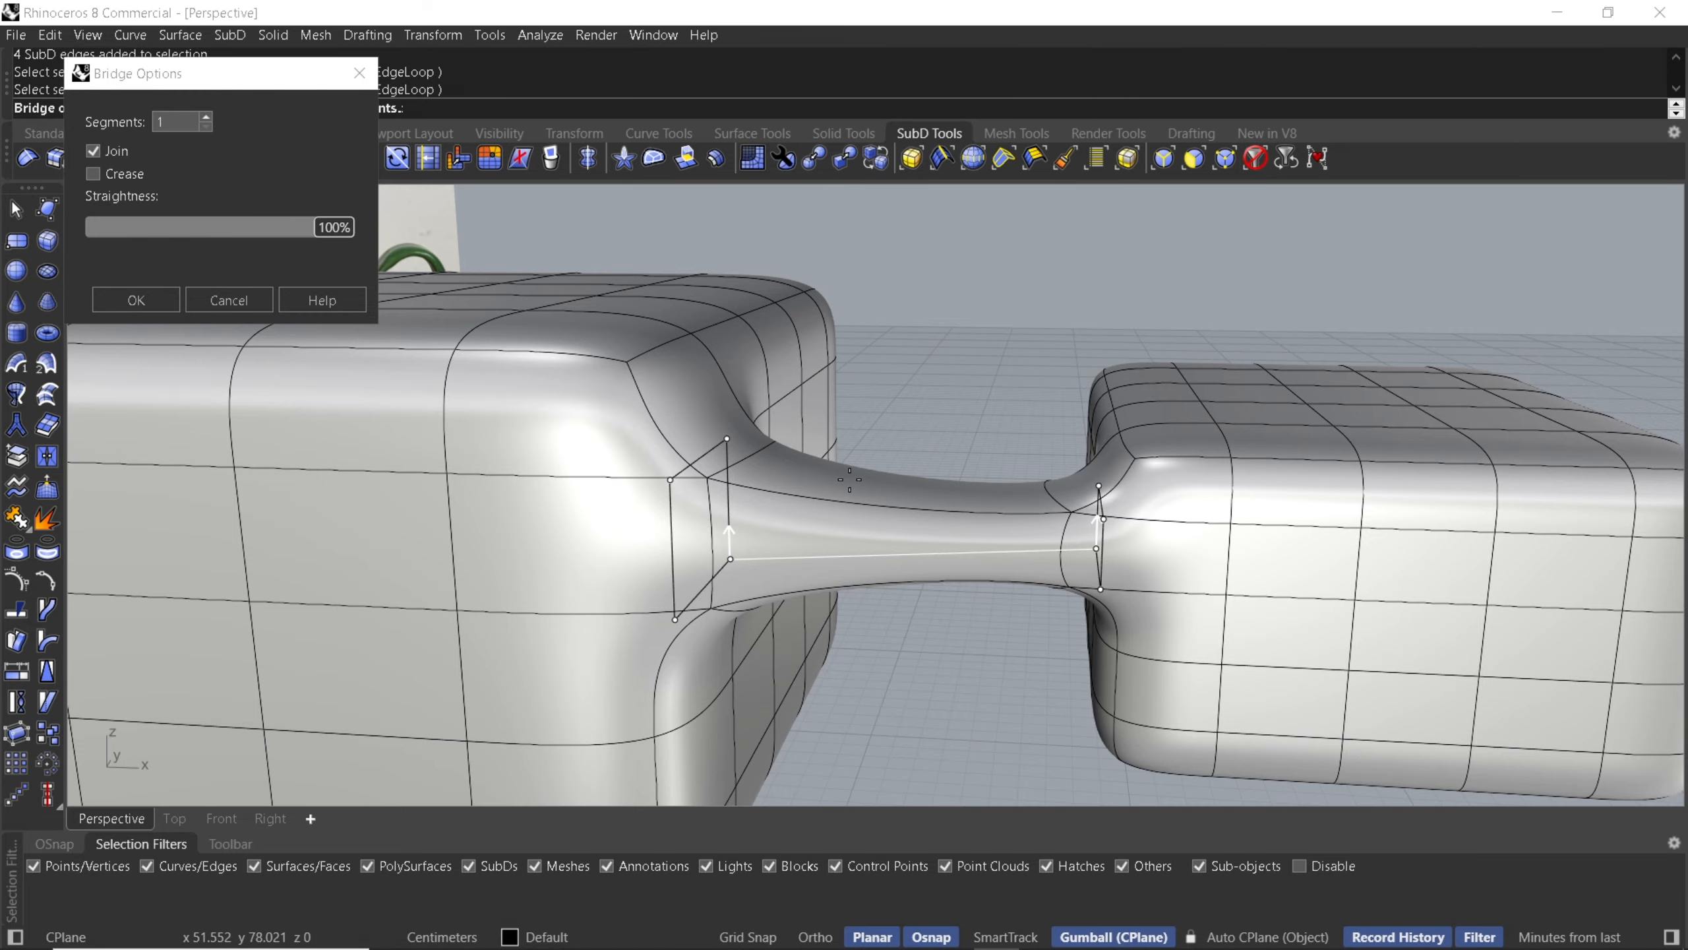
pyautogui.keyDown('shift'); pyautogui.moveTo(788, 530); pyautogui.dragTo(890, 538, button='right'); pyautogui.keyUp('shift')
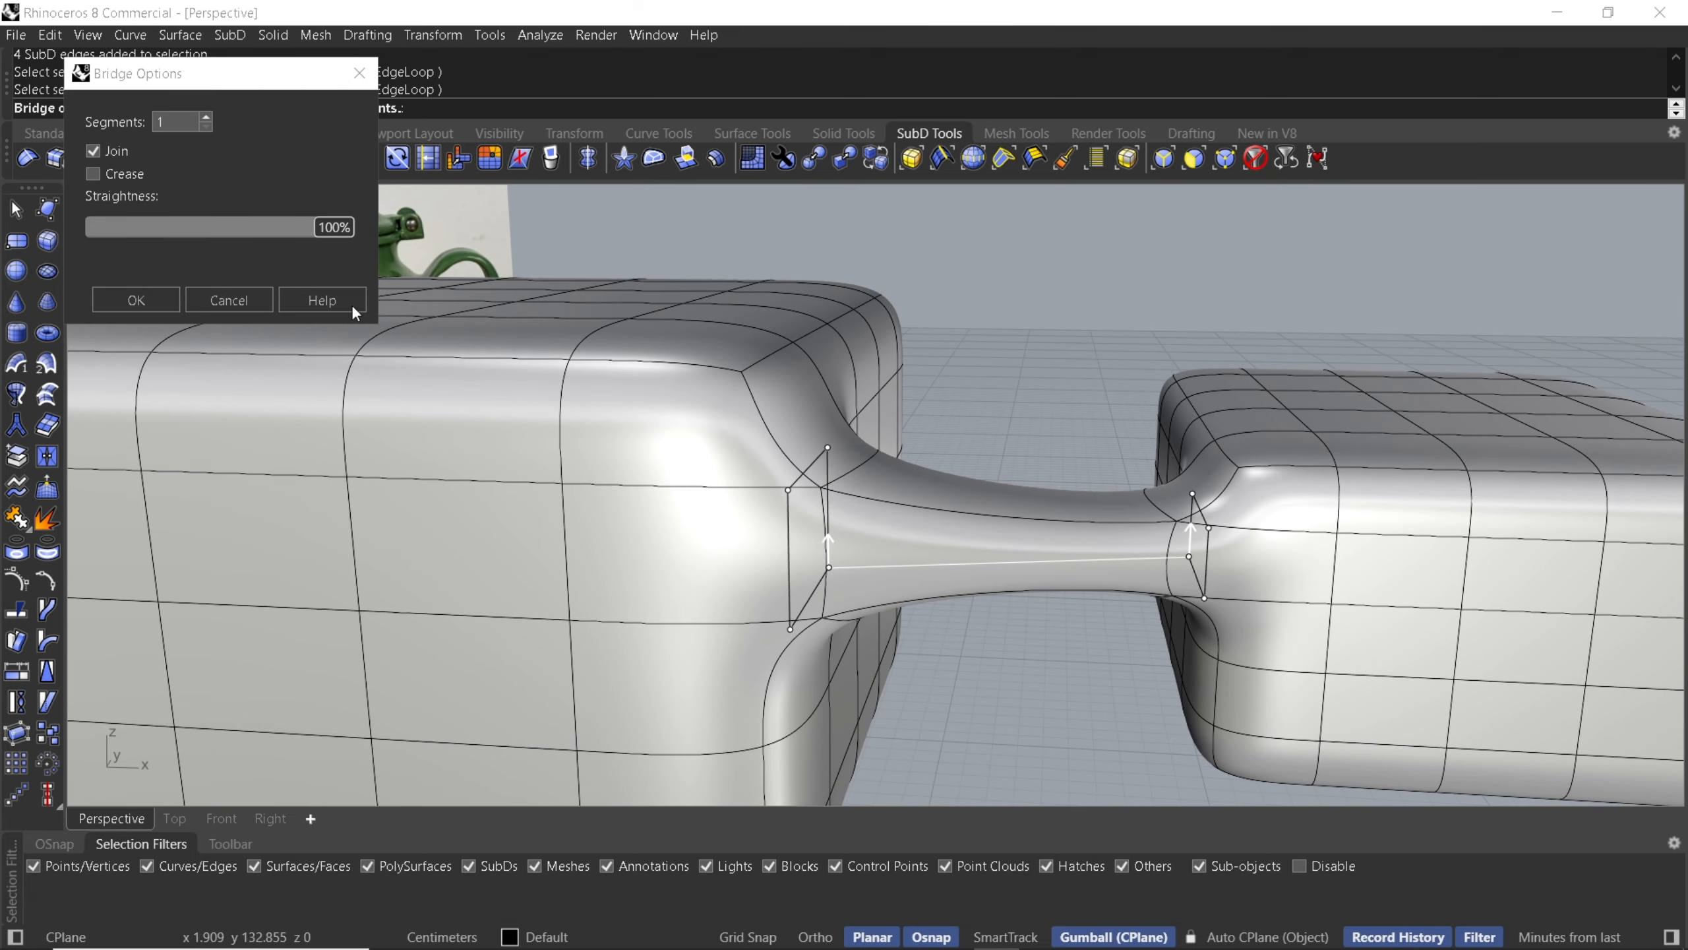
pyautogui.click(95, 177)
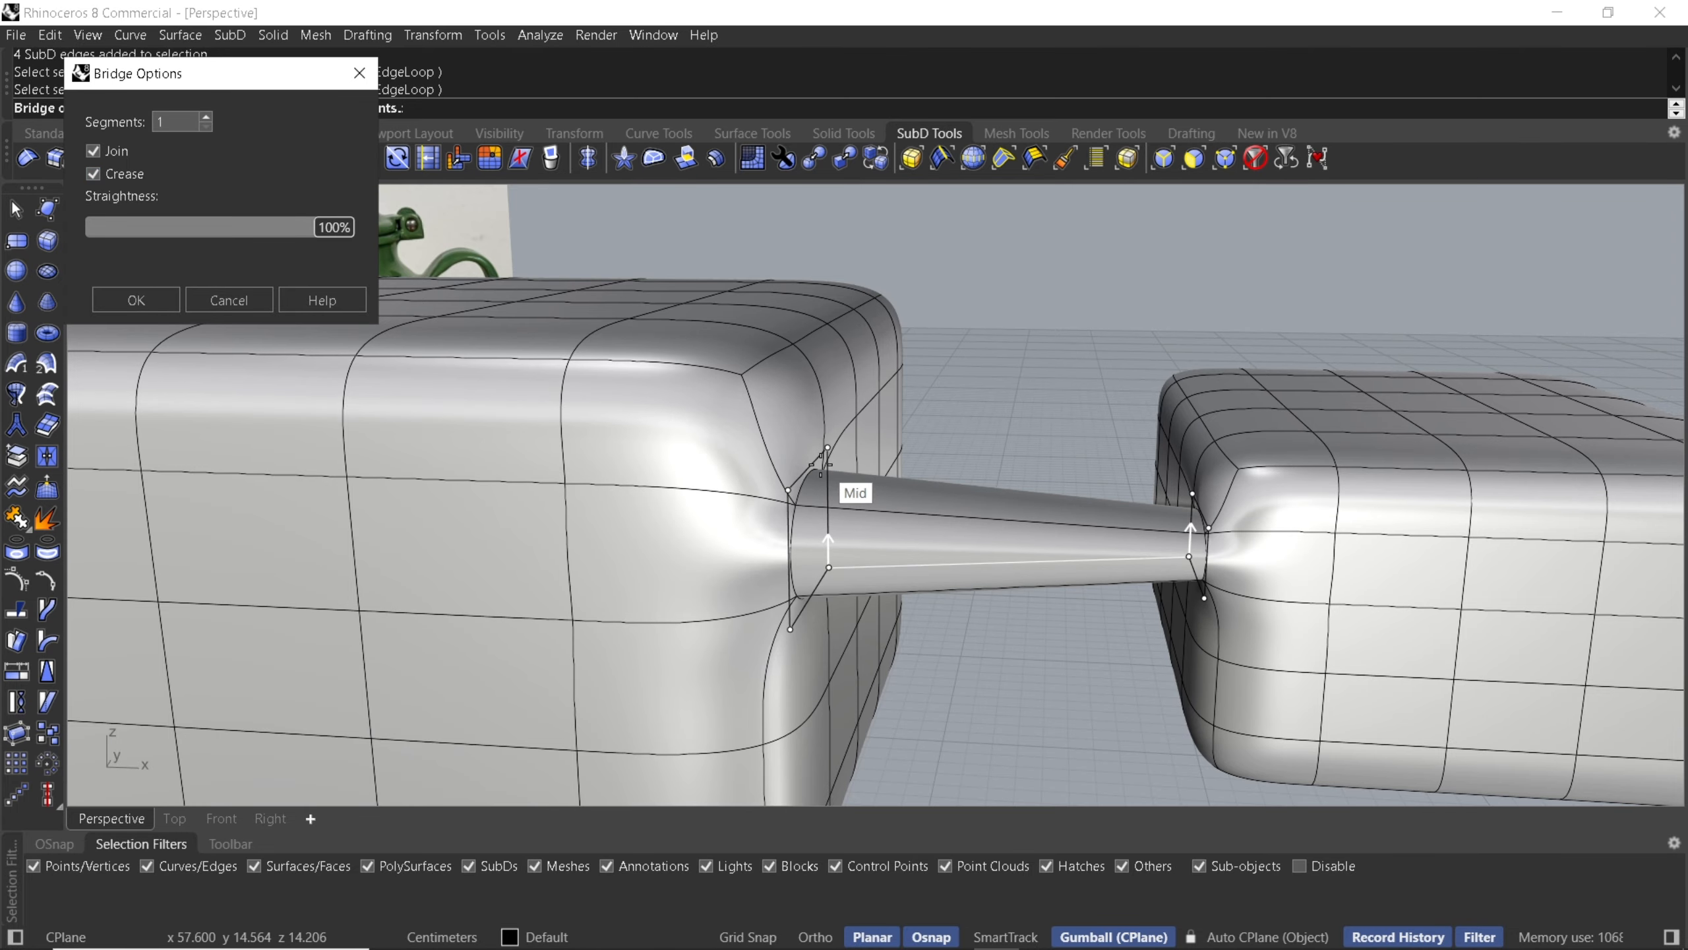
pyautogui.scroll(3, 800, 486)
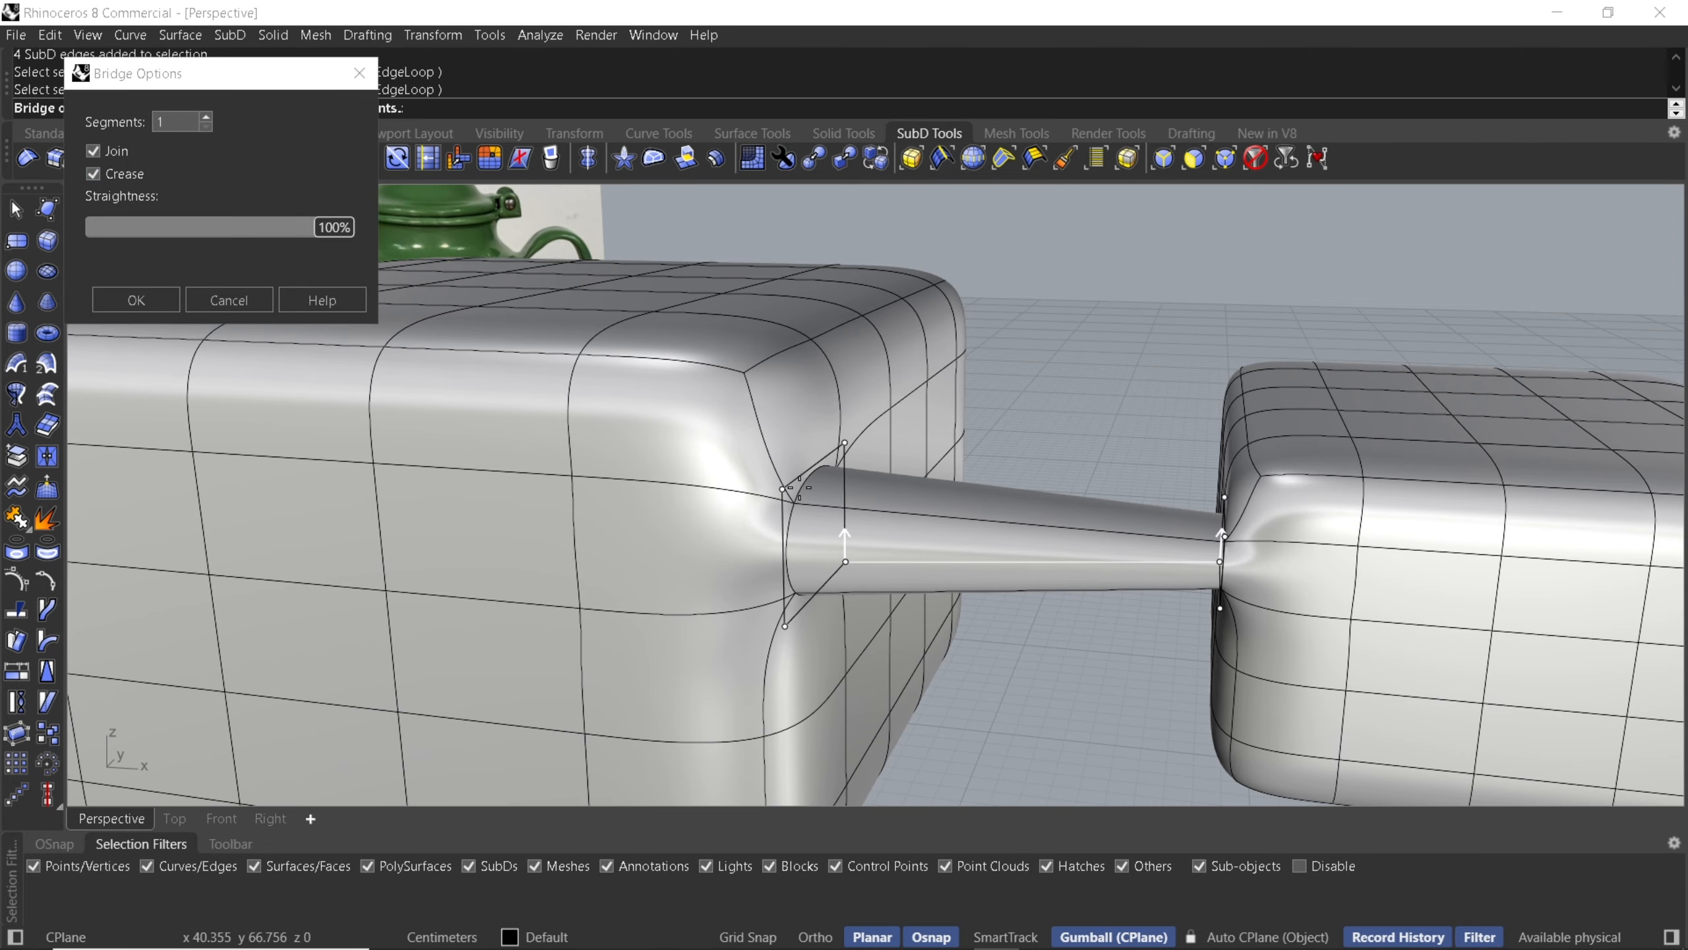
pyautogui.click(109, 176)
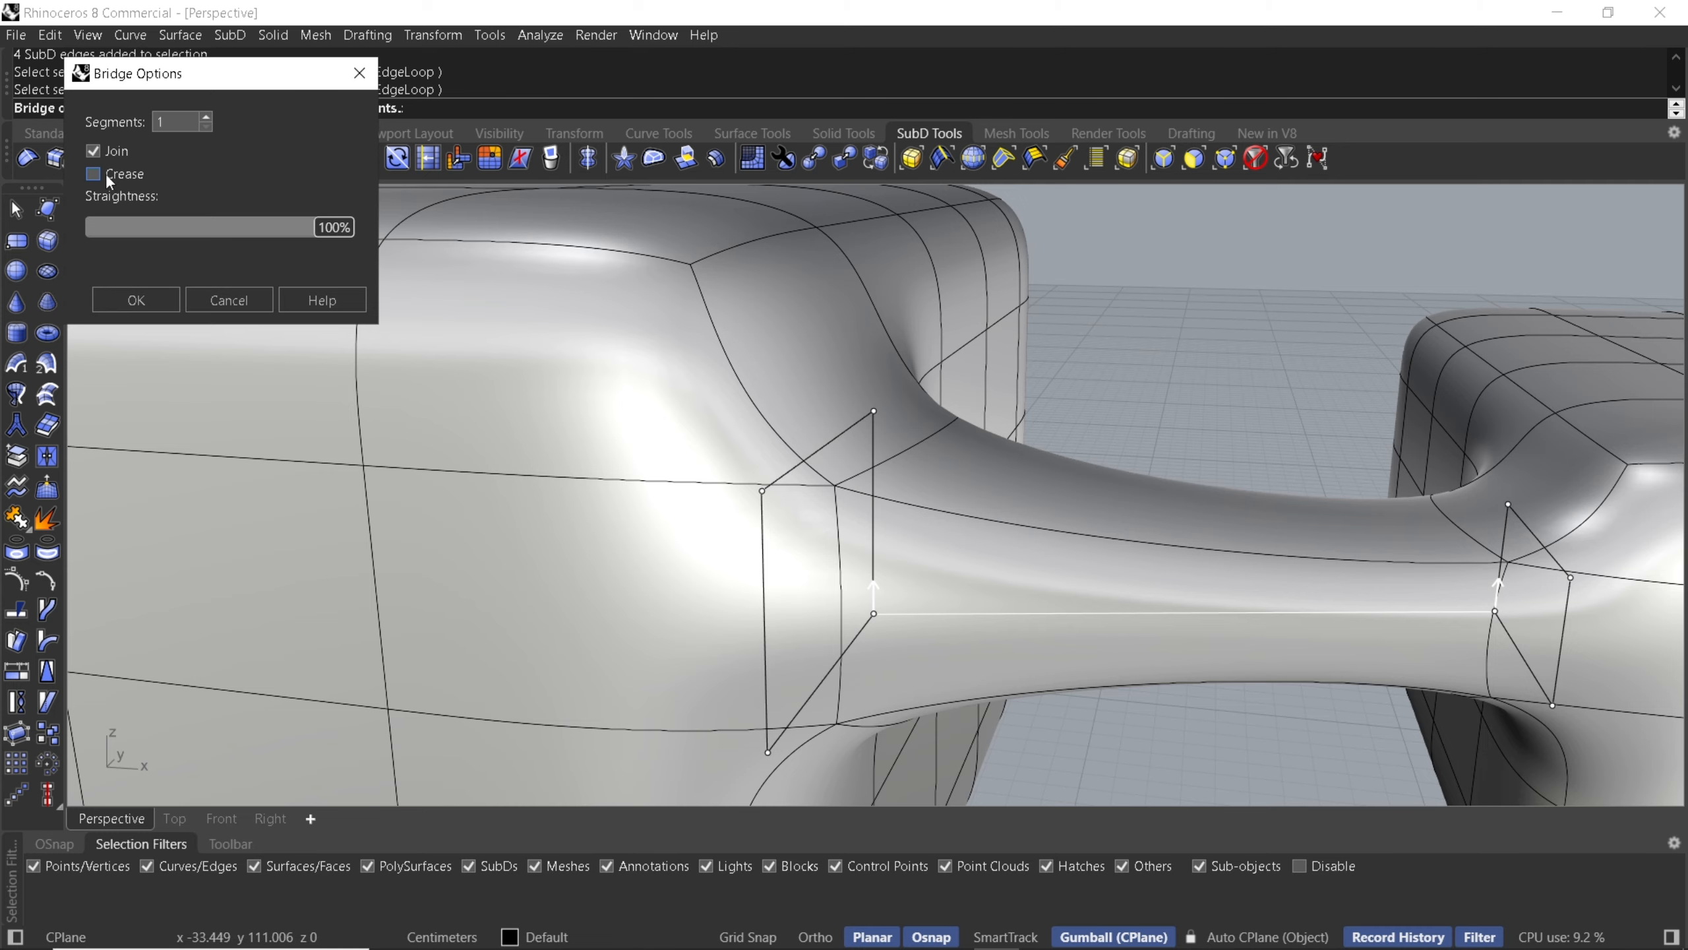
# - Experiment with bridge segment counts between 1 and 20, then accept the bridge with 1 segment
pyautogui.click(209, 114)
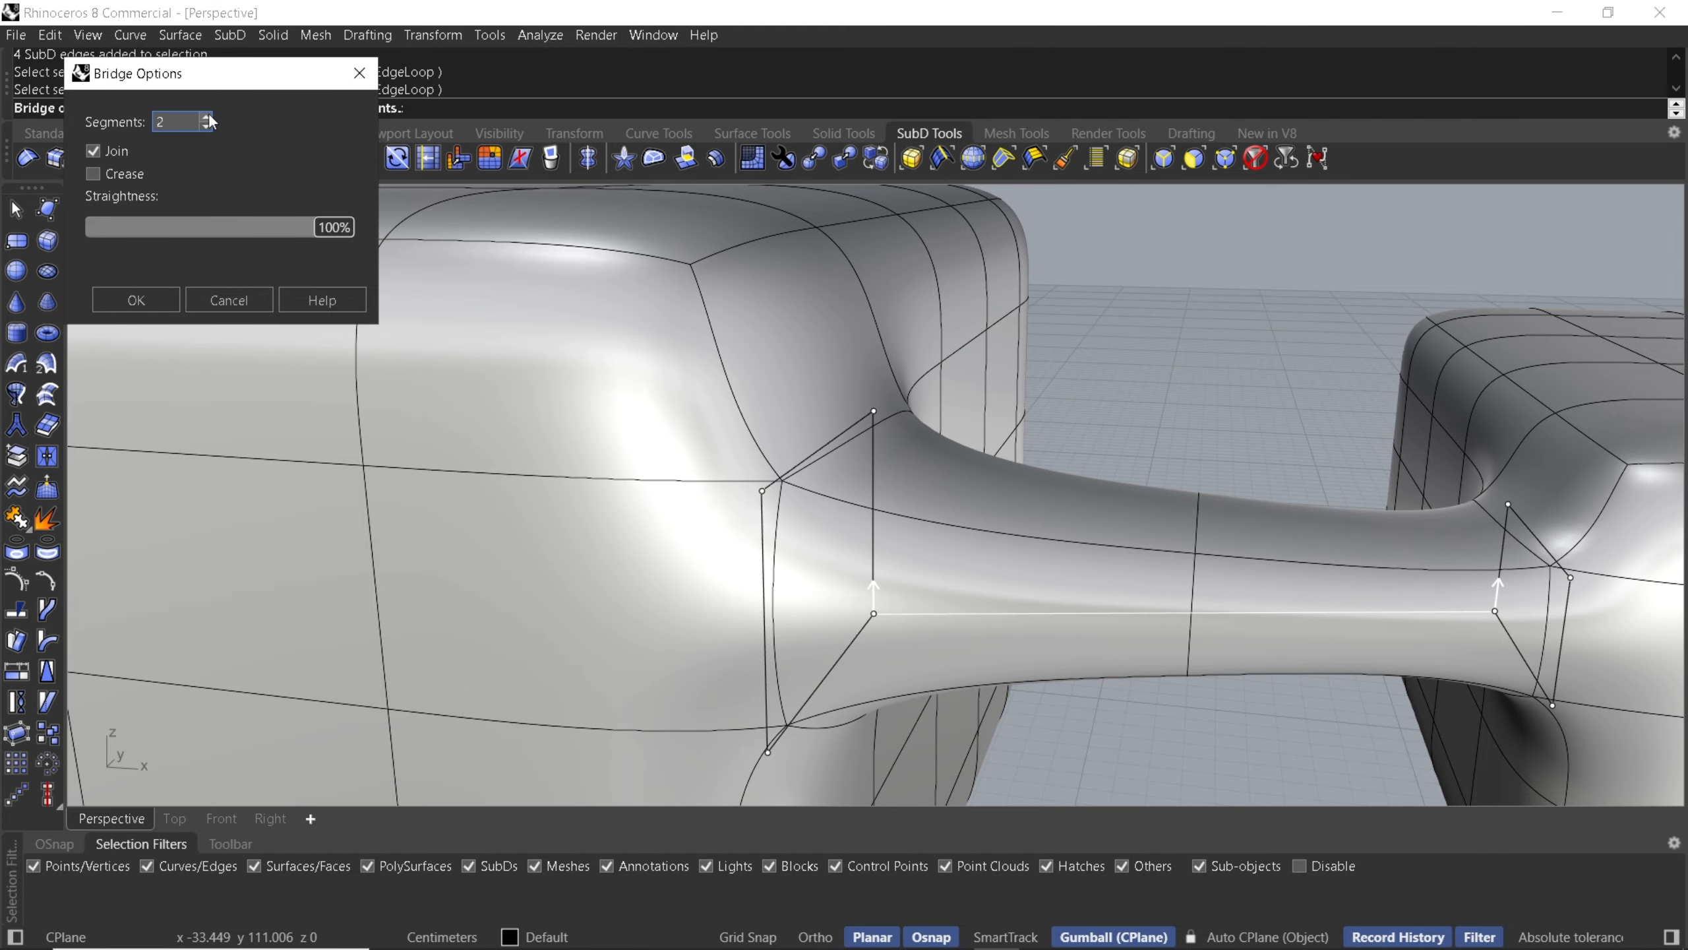
pyautogui.click(208, 115)
pyautogui.click(208, 115)
pyautogui.click(208, 115)
pyautogui.click(208, 115)
pyautogui.click(209, 115)
pyautogui.click(208, 117)
pyautogui.click(209, 117)
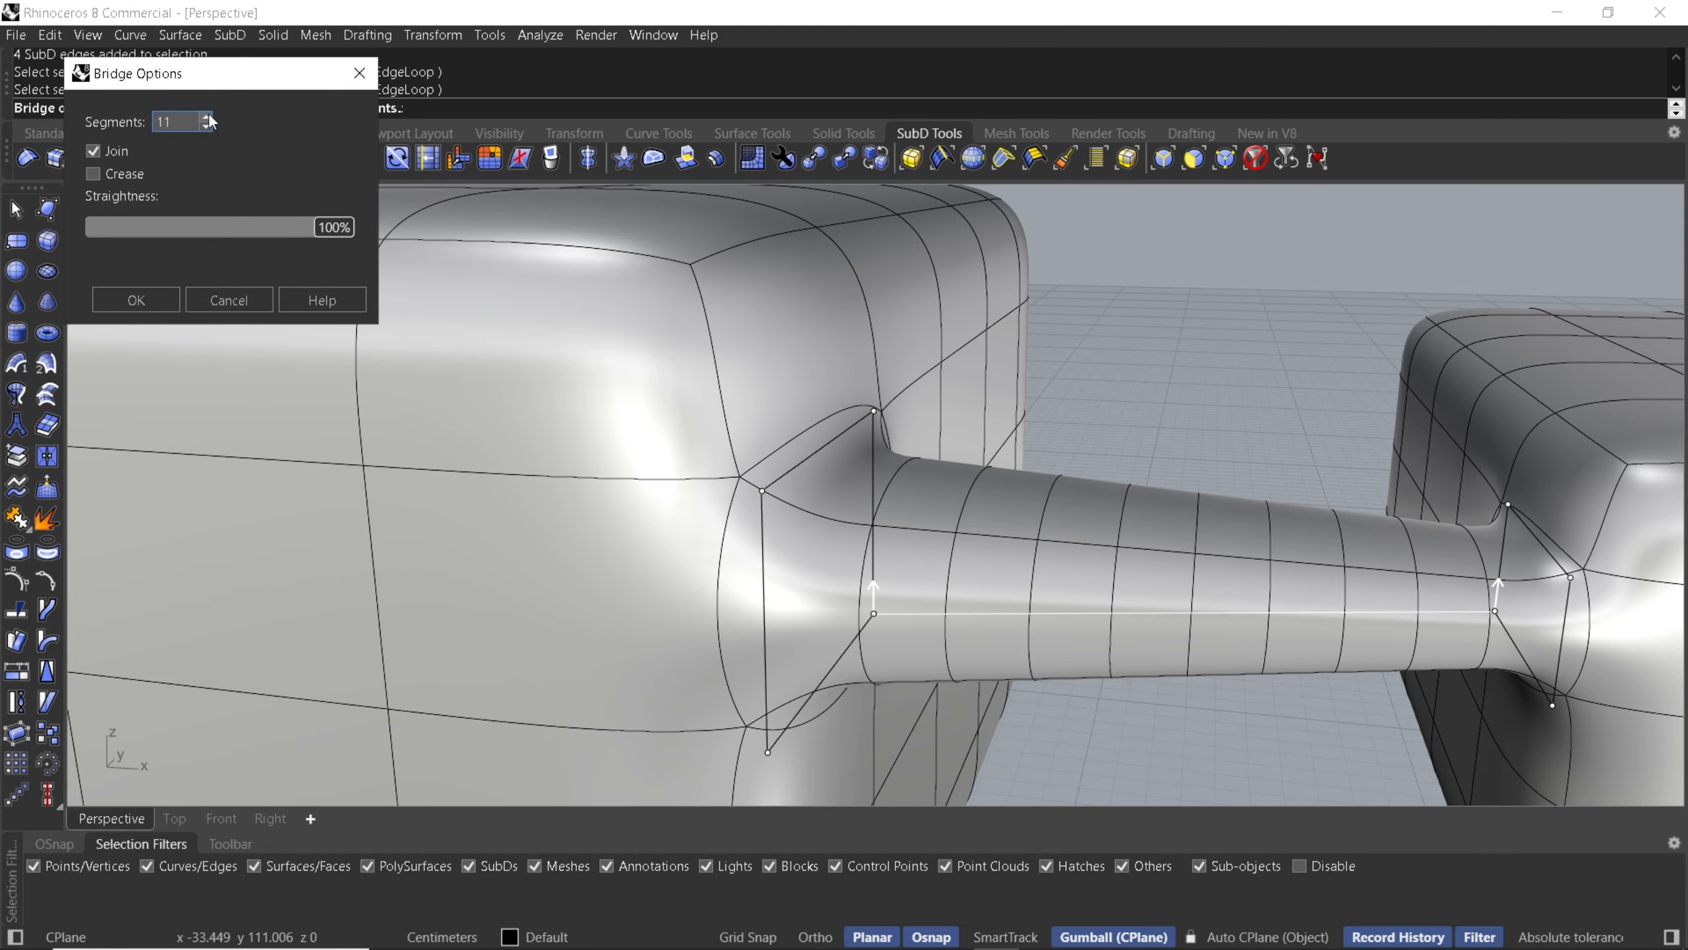
pyautogui.click(208, 117)
pyautogui.click(209, 116)
pyautogui.click(209, 116)
pyautogui.click(209, 117)
pyautogui.click(208, 117)
pyautogui.click(209, 117)
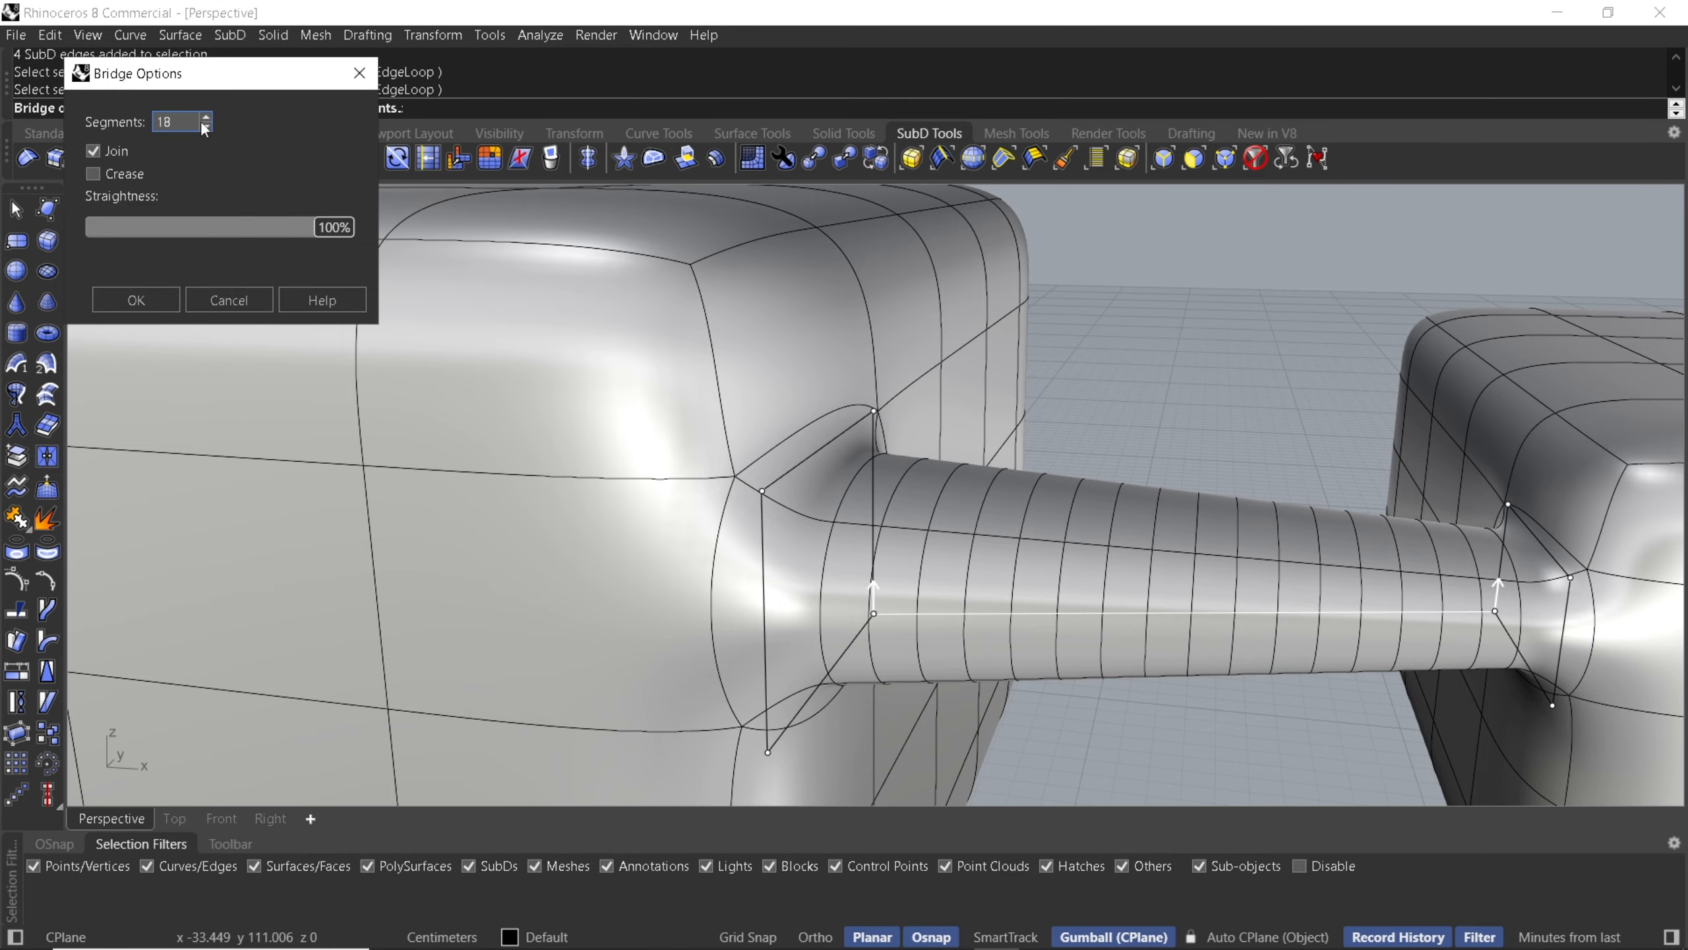
pyautogui.click(205, 127)
pyautogui.click(205, 127)
pyautogui.click(205, 127)
pyautogui.click(205, 128)
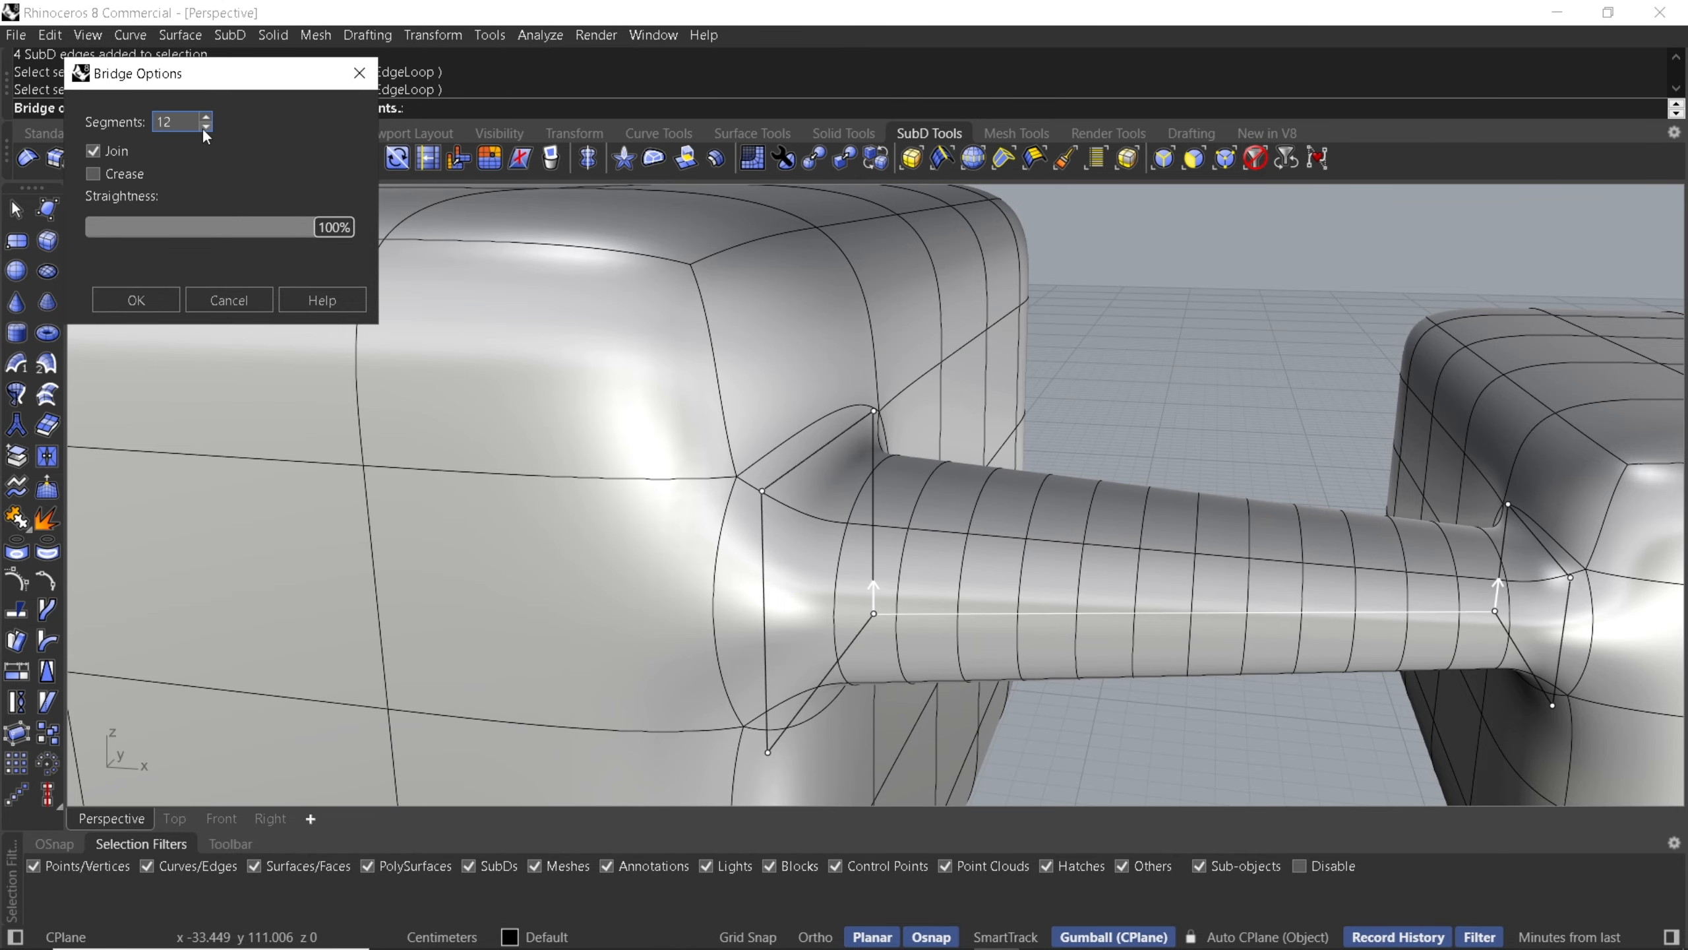
pyautogui.click(205, 127)
pyautogui.click(206, 127)
pyautogui.click(205, 127)
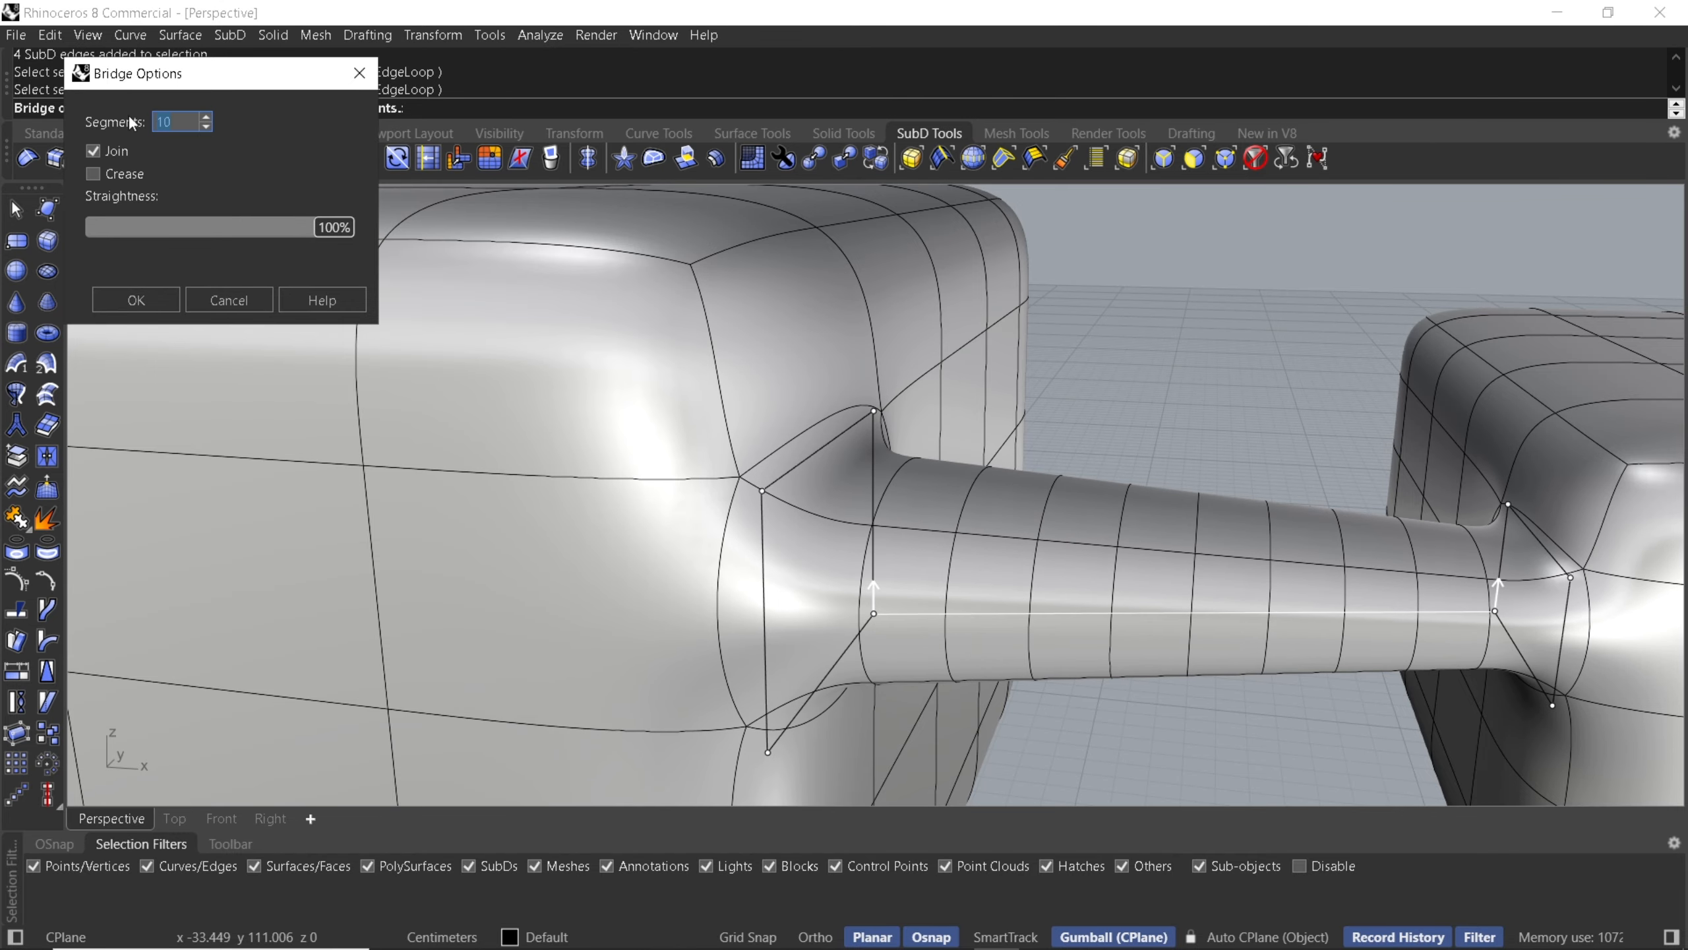
pyautogui.write('1')
pyautogui.press('Tab')
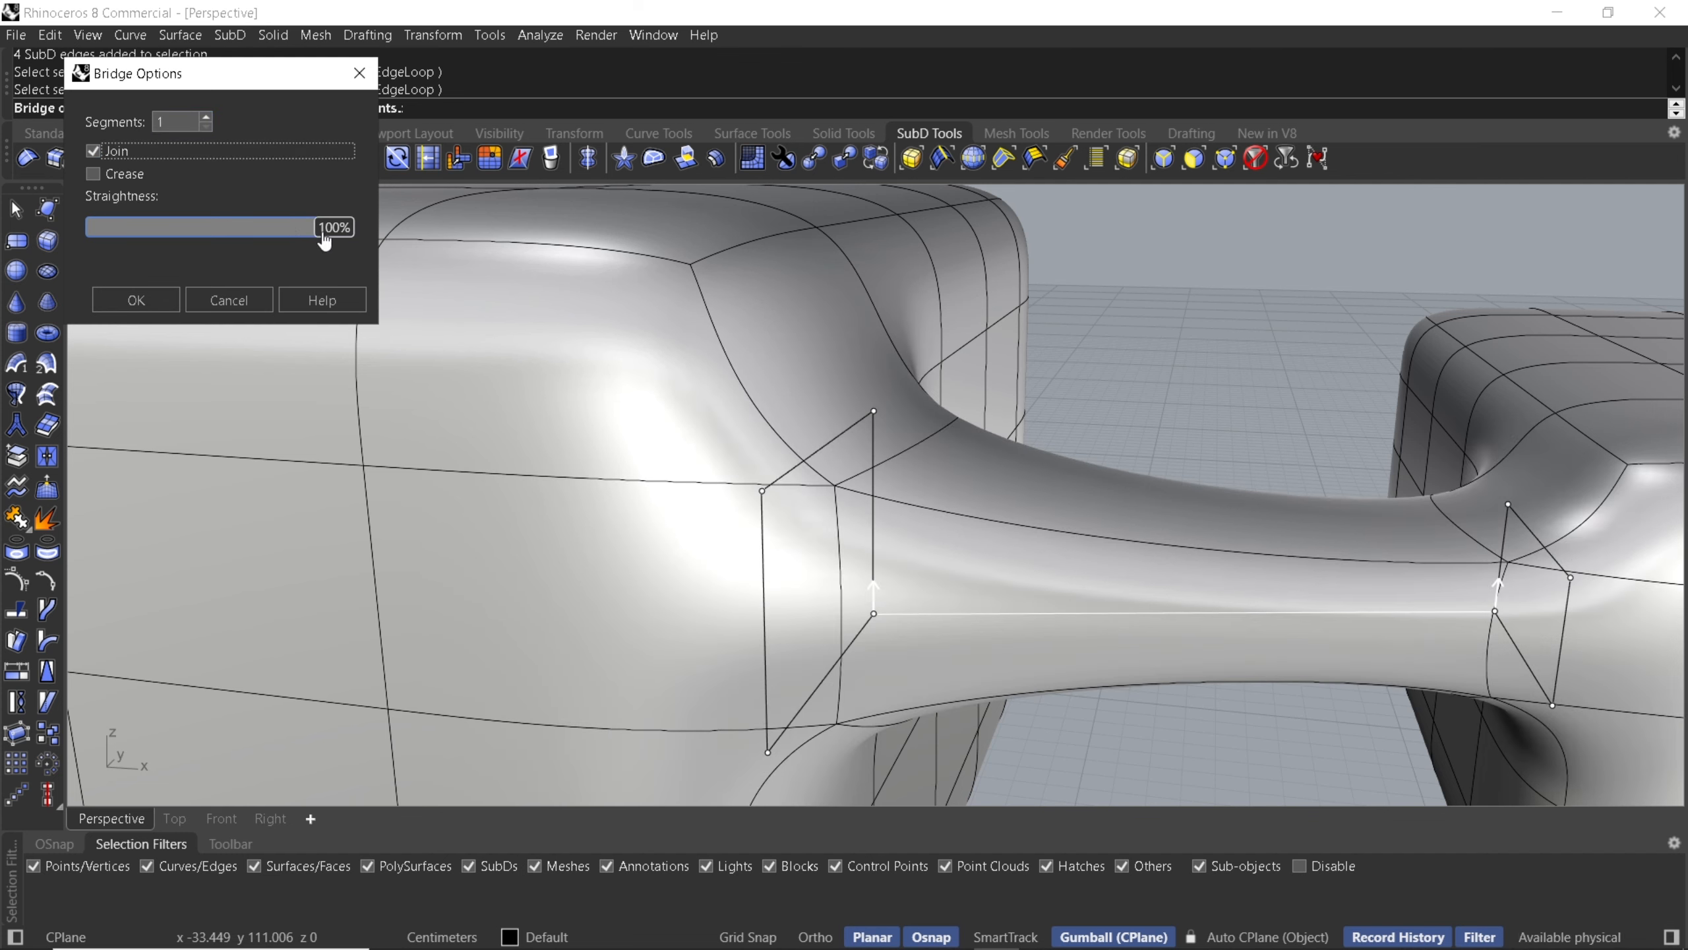
pyautogui.moveTo(337, 220)
pyautogui.mouseDown()
pyautogui.moveTo(122, 237)
pyautogui.moveTo(351, 227)
pyautogui.mouseUp()
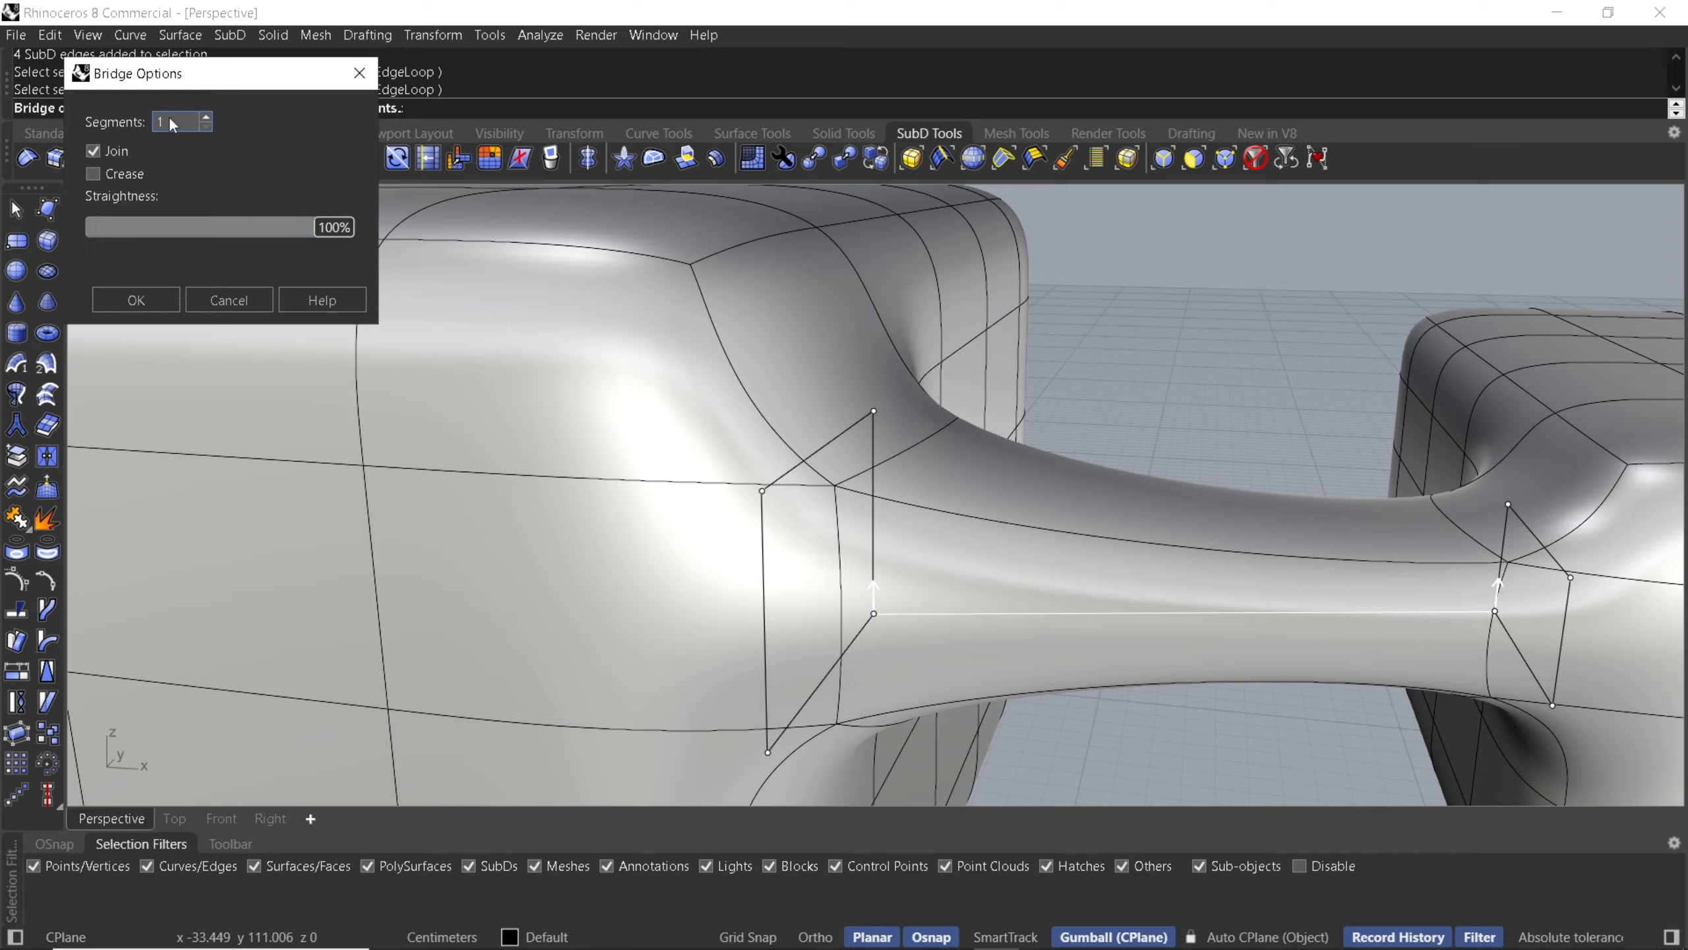
pyautogui.write('20')
pyautogui.press('Tab')
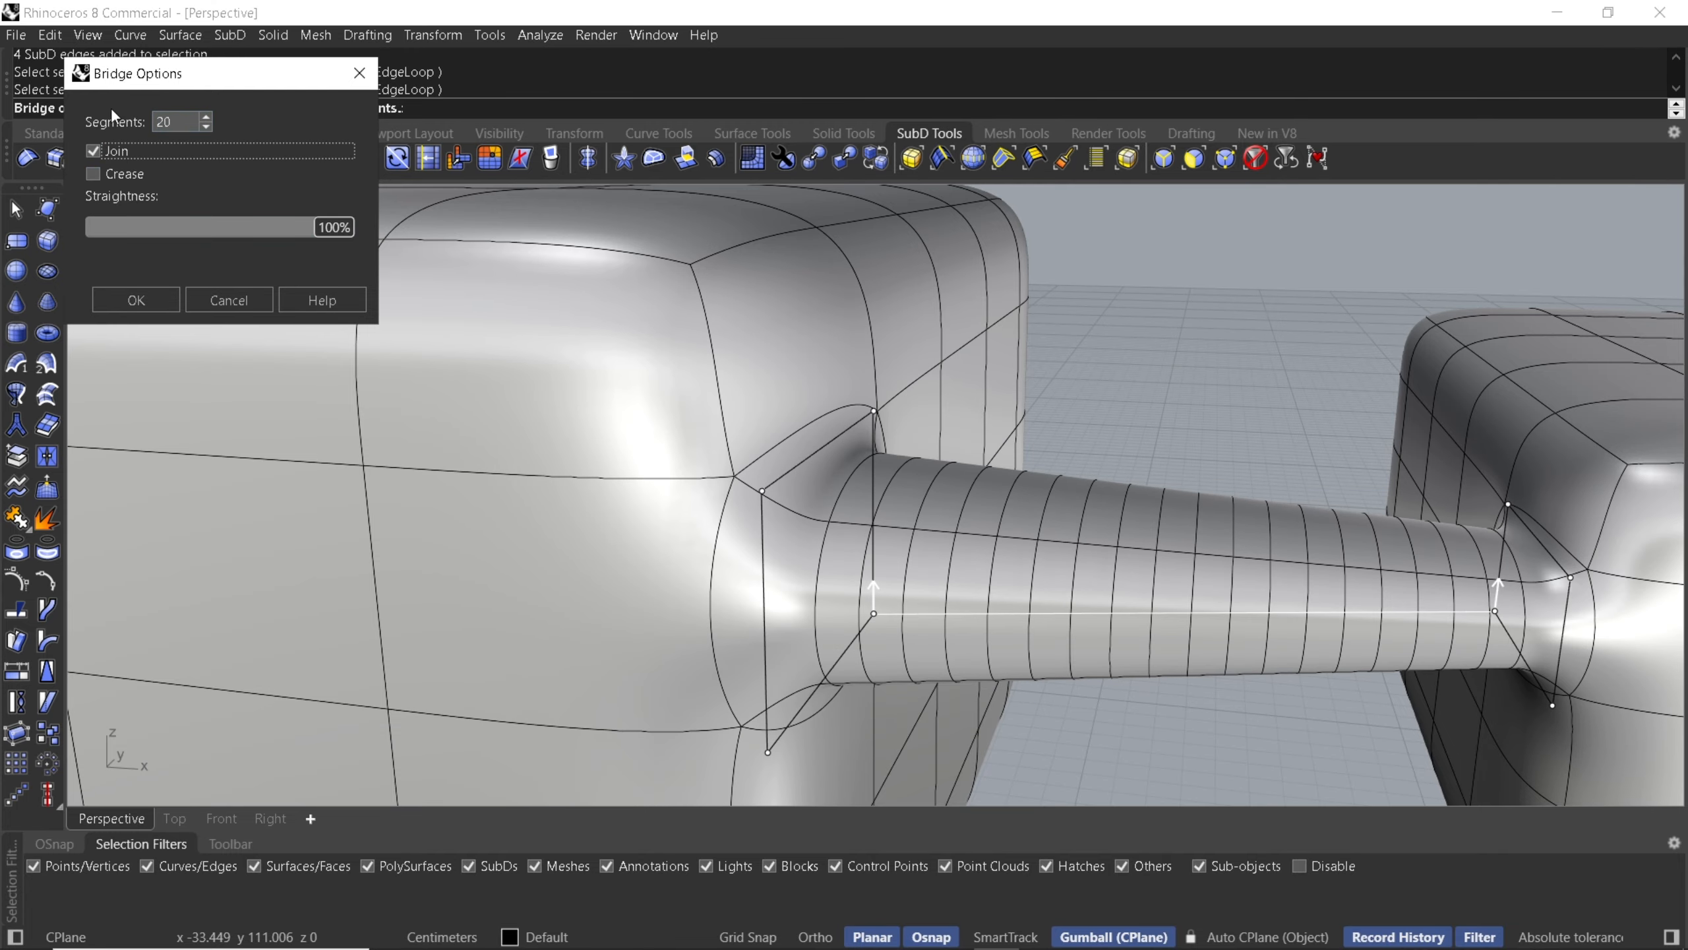
pyautogui.moveTo(332, 227); pyautogui.dragTo(383, 230)
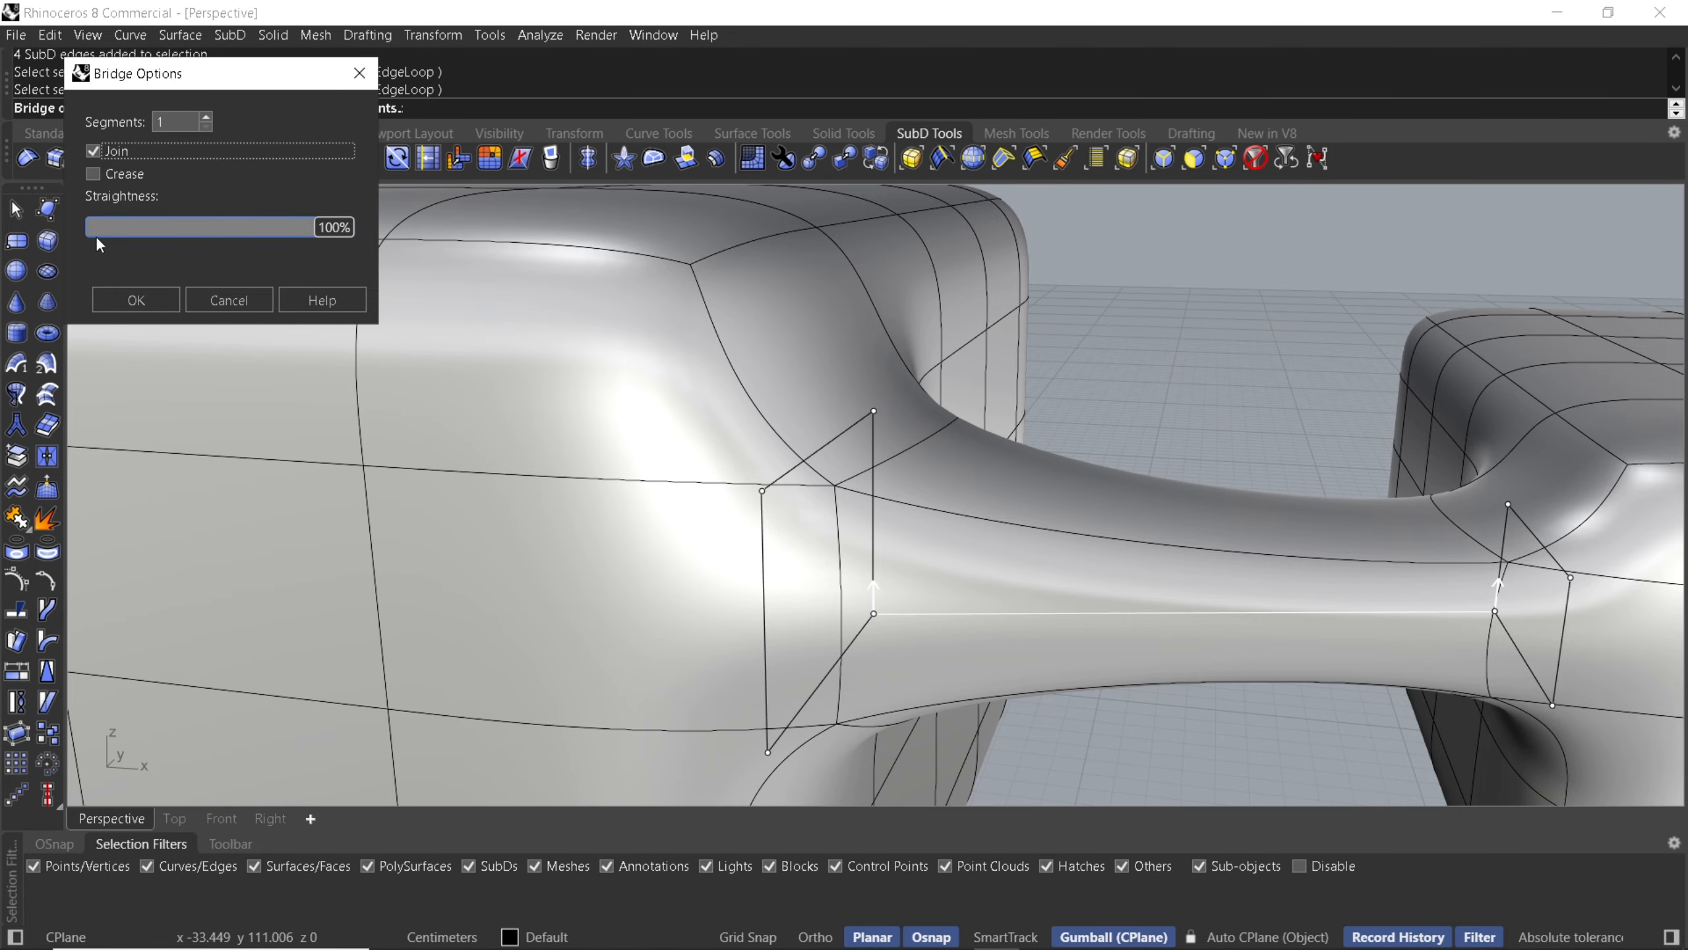
pyautogui.click(133, 299)
# - Preview the bridged boxes in Rendered display mode, then return to Shaded mode
pyautogui.scroll(-5, 956, 446)
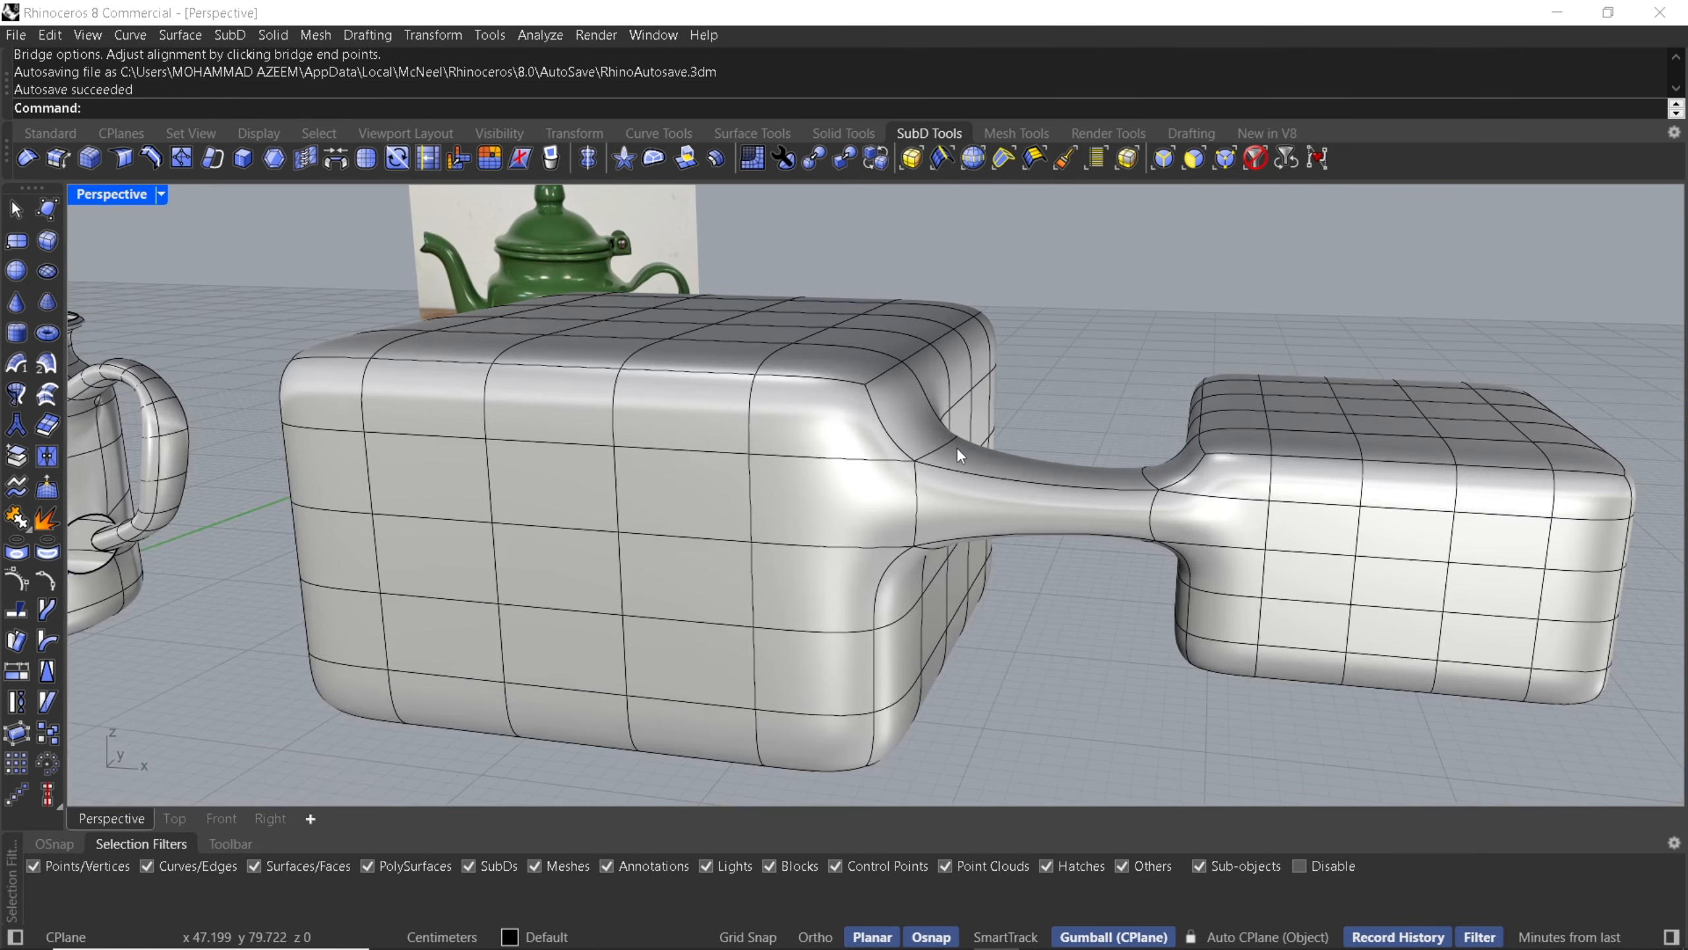
pyautogui.scroll(-2, 955, 447)
pyautogui.middleClick(955, 447)
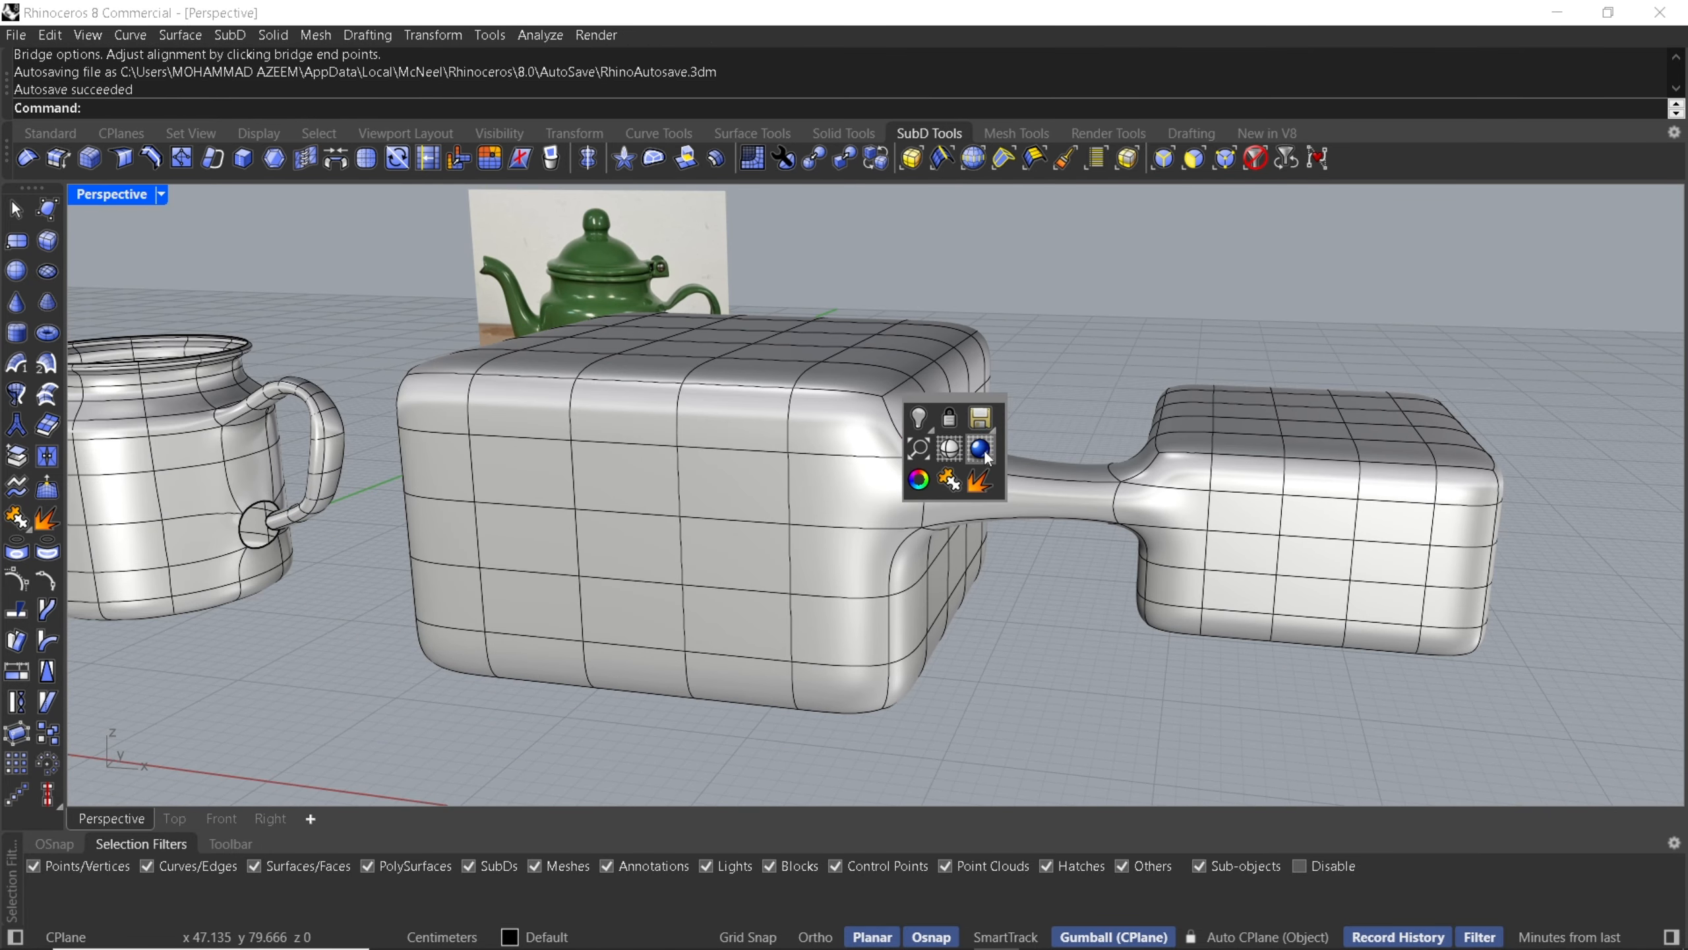
pyautogui.click(982, 447)
pyautogui.moveTo(1104, 441); pyautogui.dragTo(1053, 501, button='right')
pyautogui.middleClick(1037, 504)
pyautogui.click(1027, 505)
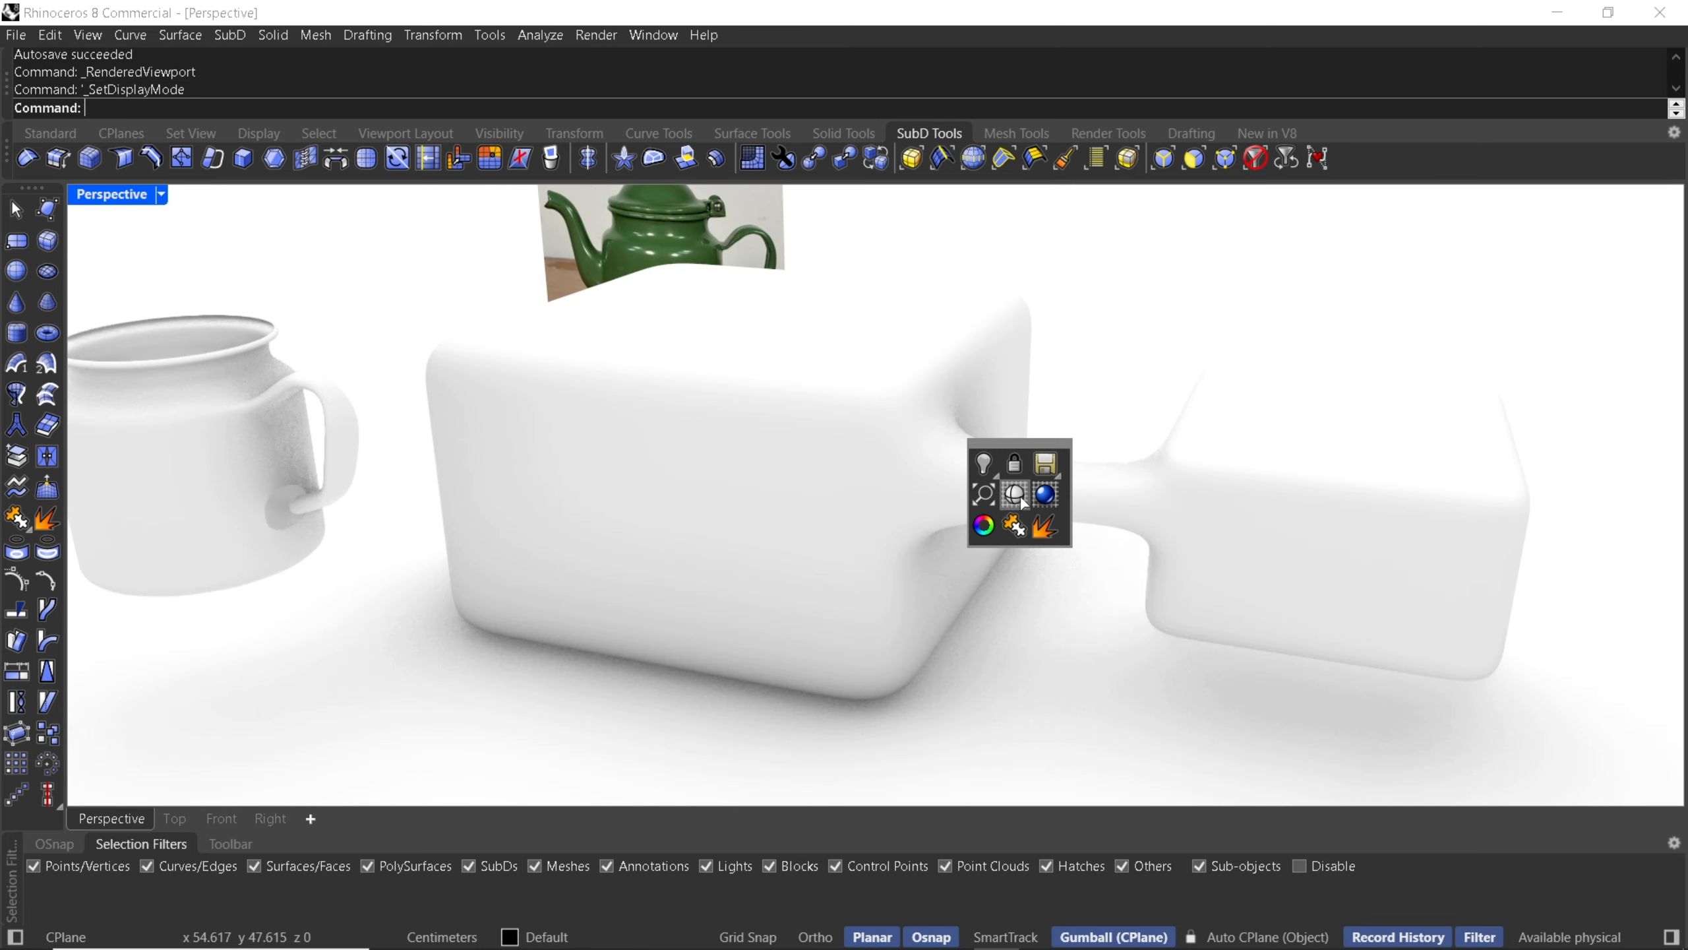
# - Bridge the handle's open end edge loop to the opening in the teapot body
pyautogui.keyDown('shift'); pyautogui.moveTo(507, 531); pyautogui.dragTo(809, 513, button='right'); pyautogui.keyUp('shift')
pyautogui.scroll(10, 797, 519)
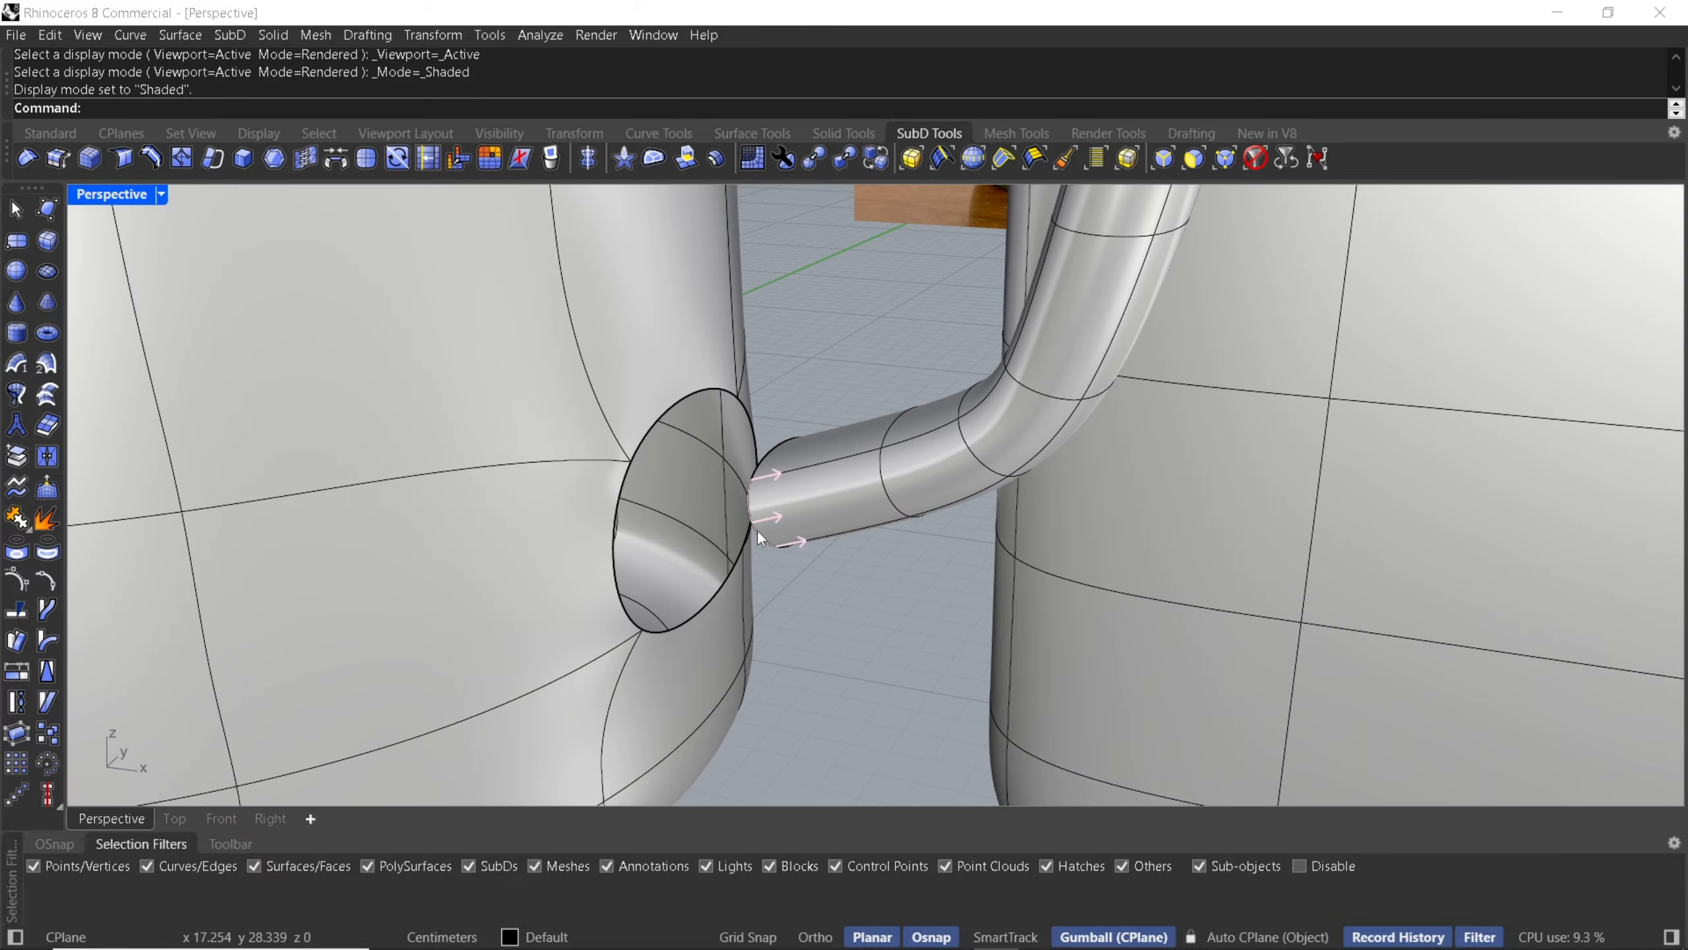
pyautogui.doubleClick(757, 530)
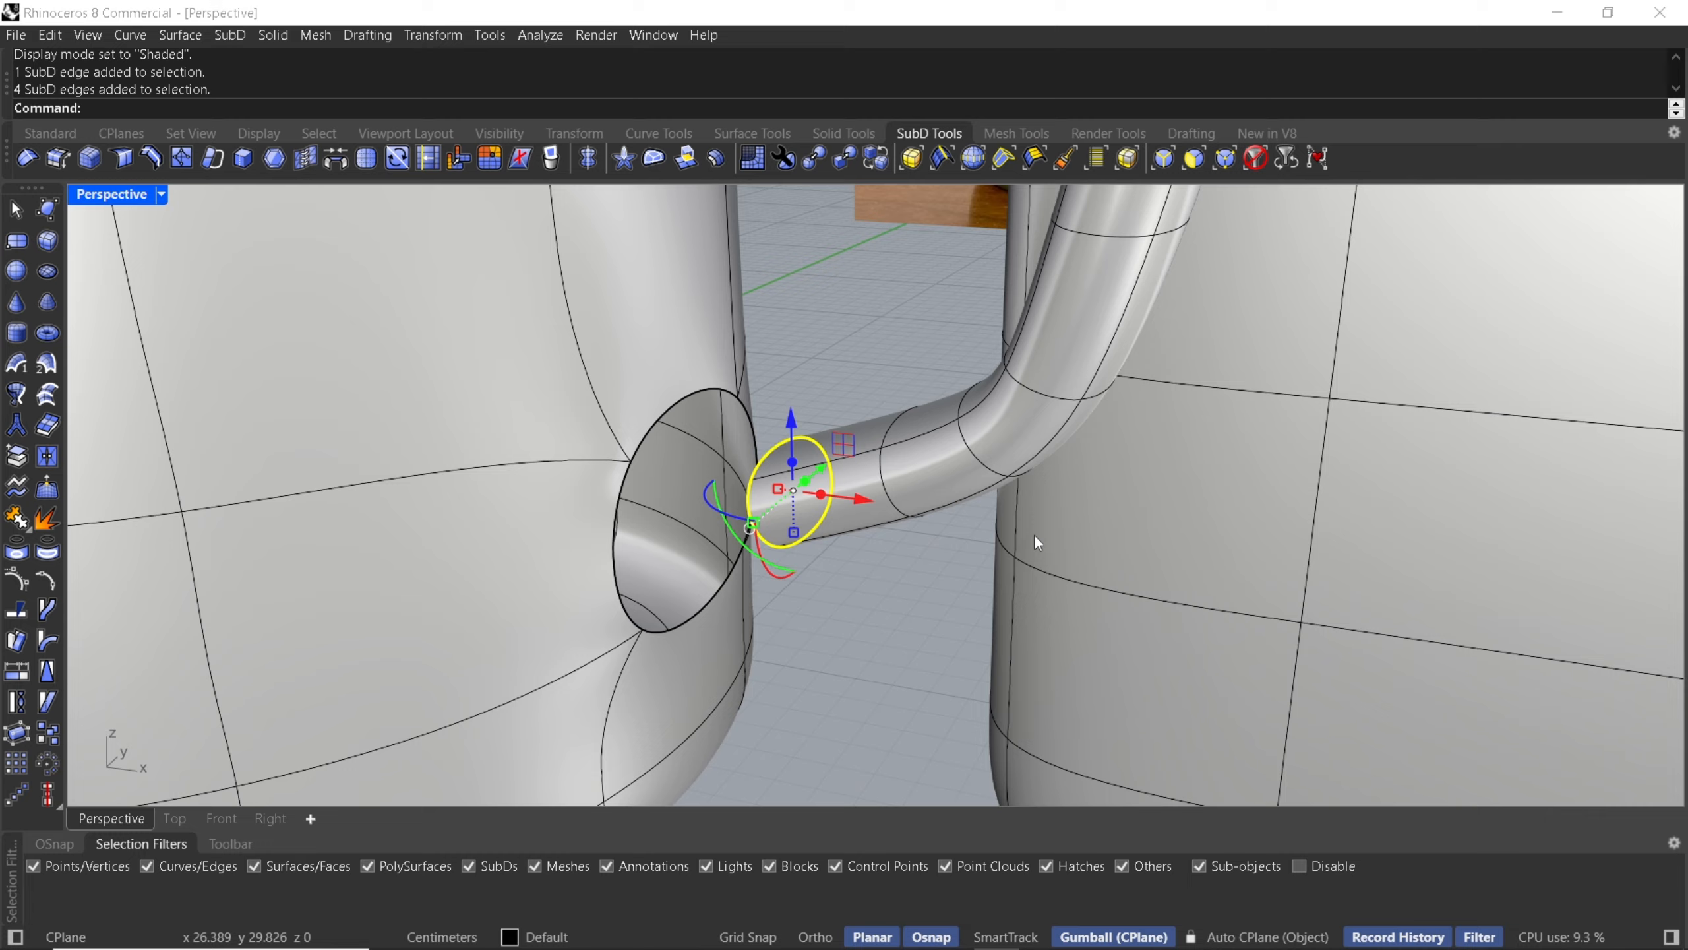
pyautogui.click(338, 157)
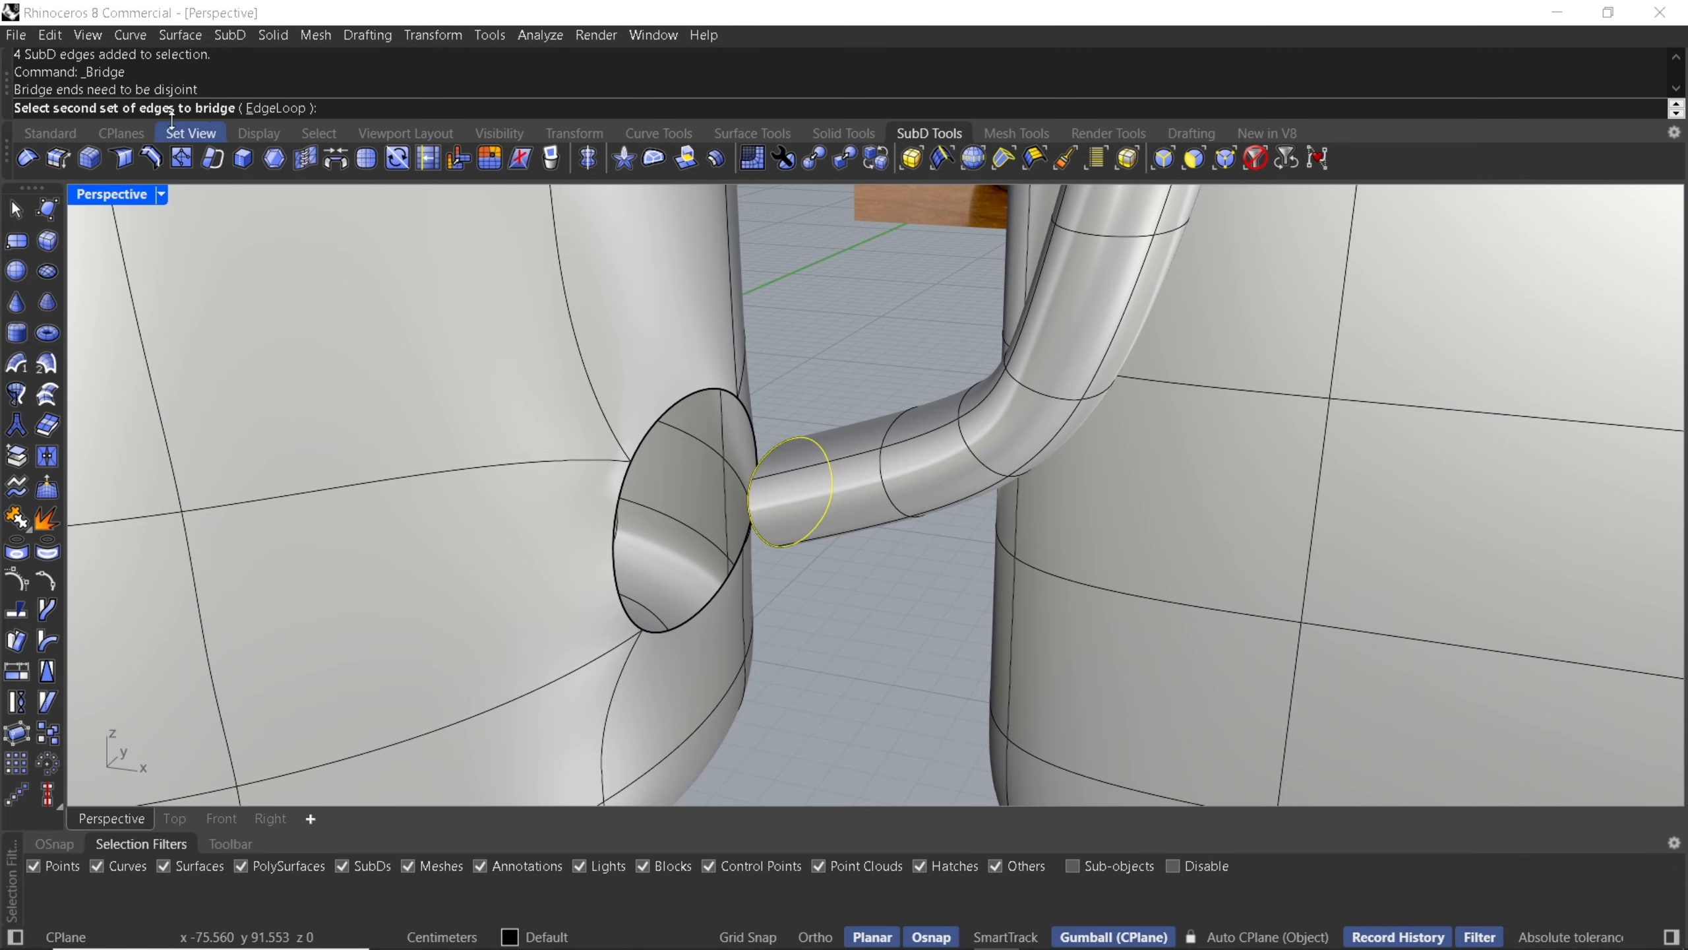
pyautogui.doubleClick(664, 416)
pyautogui.press('Return')
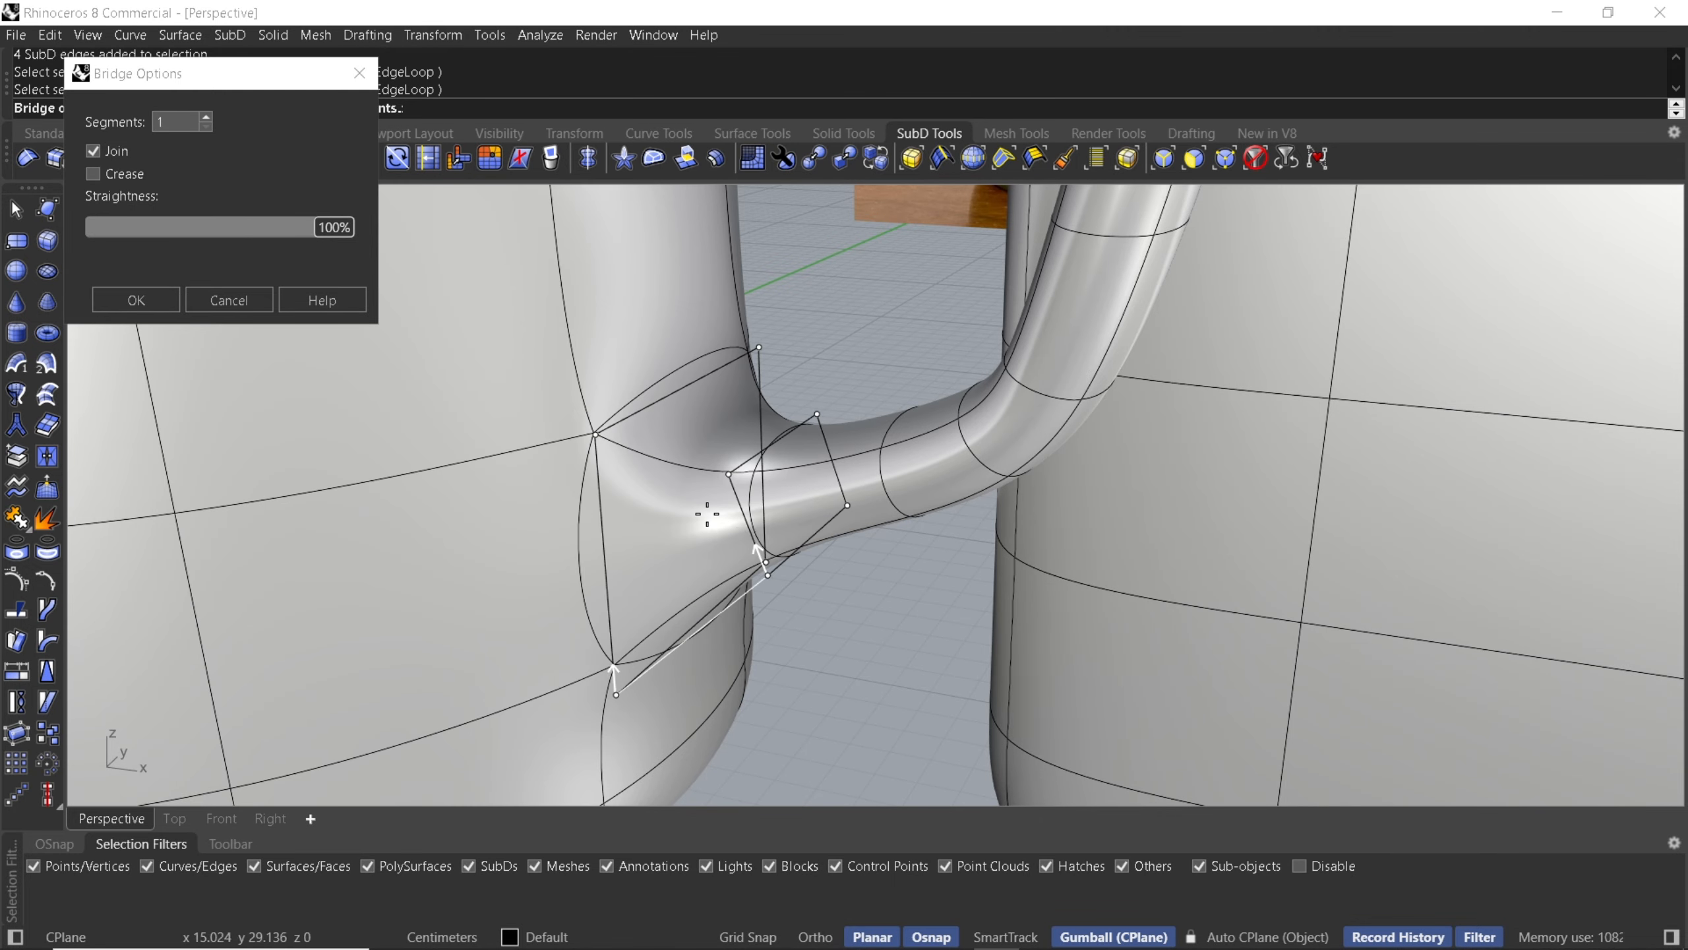
pyautogui.moveTo(771, 516); pyautogui.dragTo(792, 455, button='right')
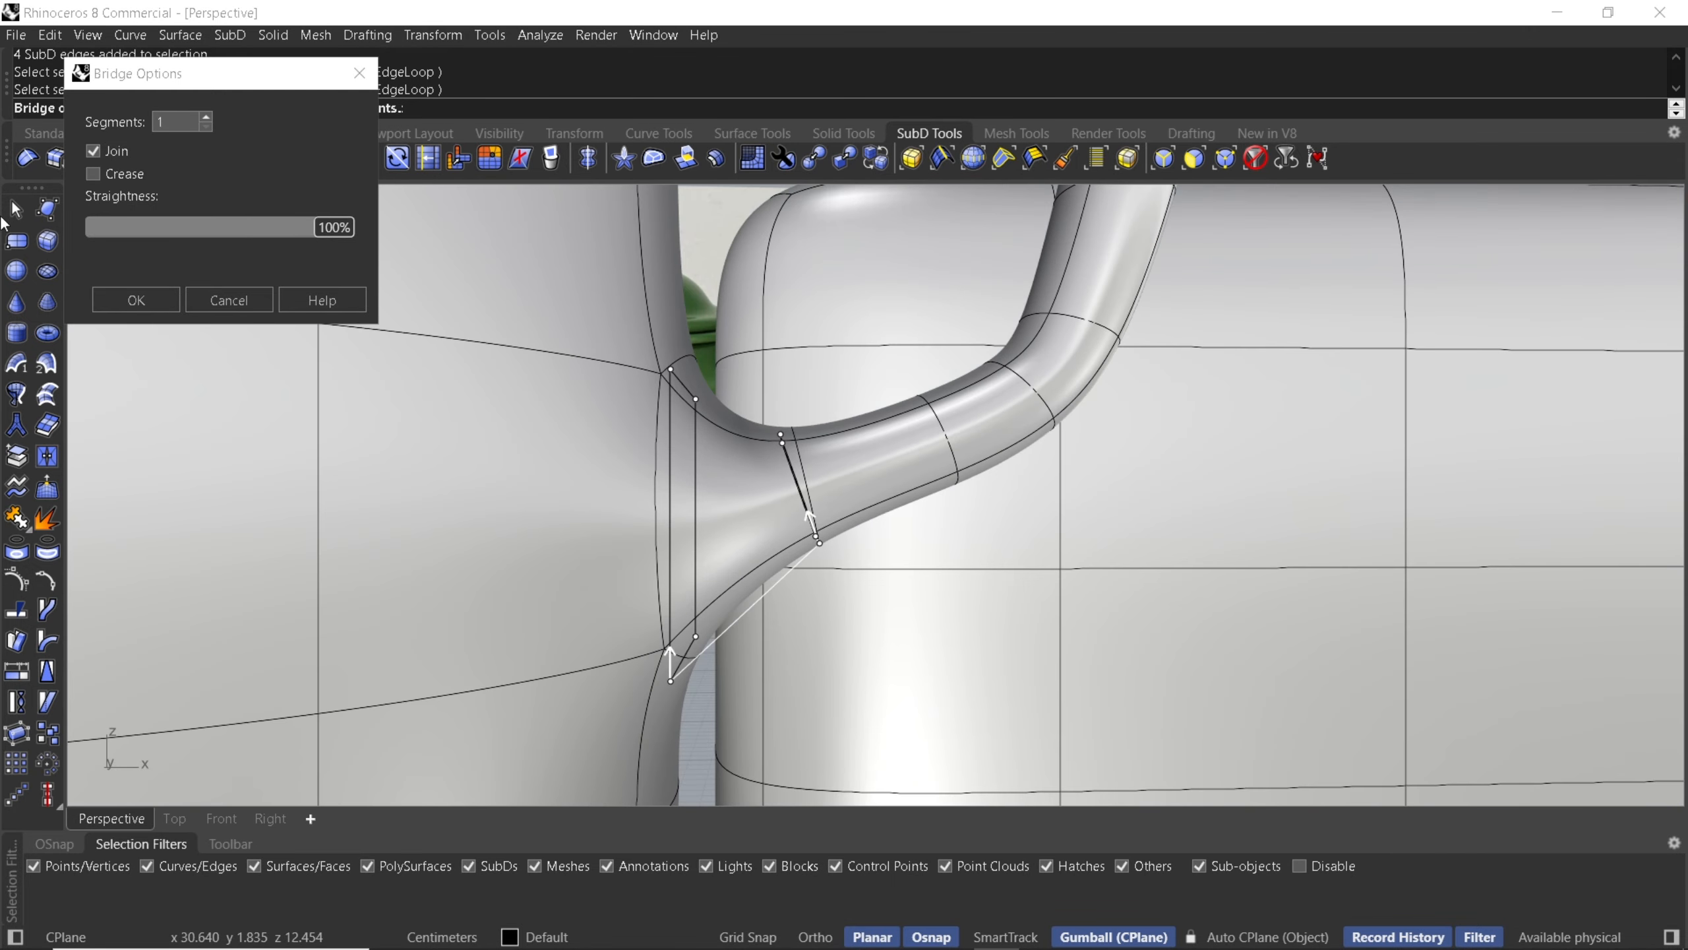
pyautogui.click(162, 302)
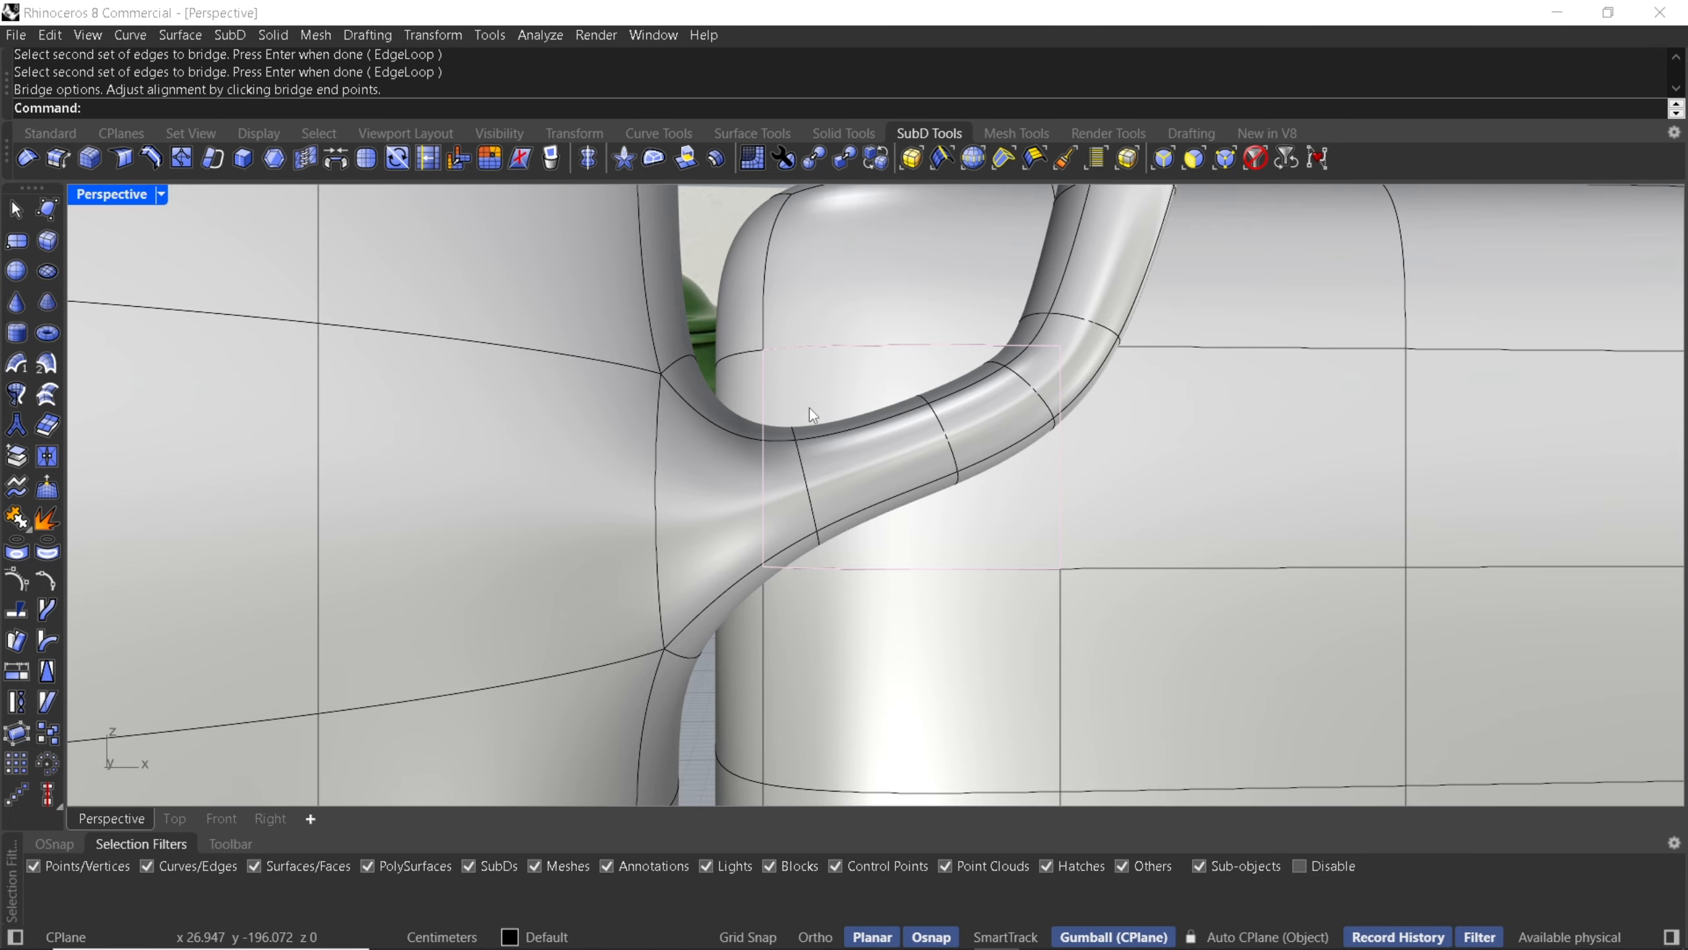
# - Check the handle joint in Rendered display mode, then switch back to Shaded
pyautogui.scroll(-5, 754, 431)
pyautogui.middleClick(728, 451)
pyautogui.click(765, 441)
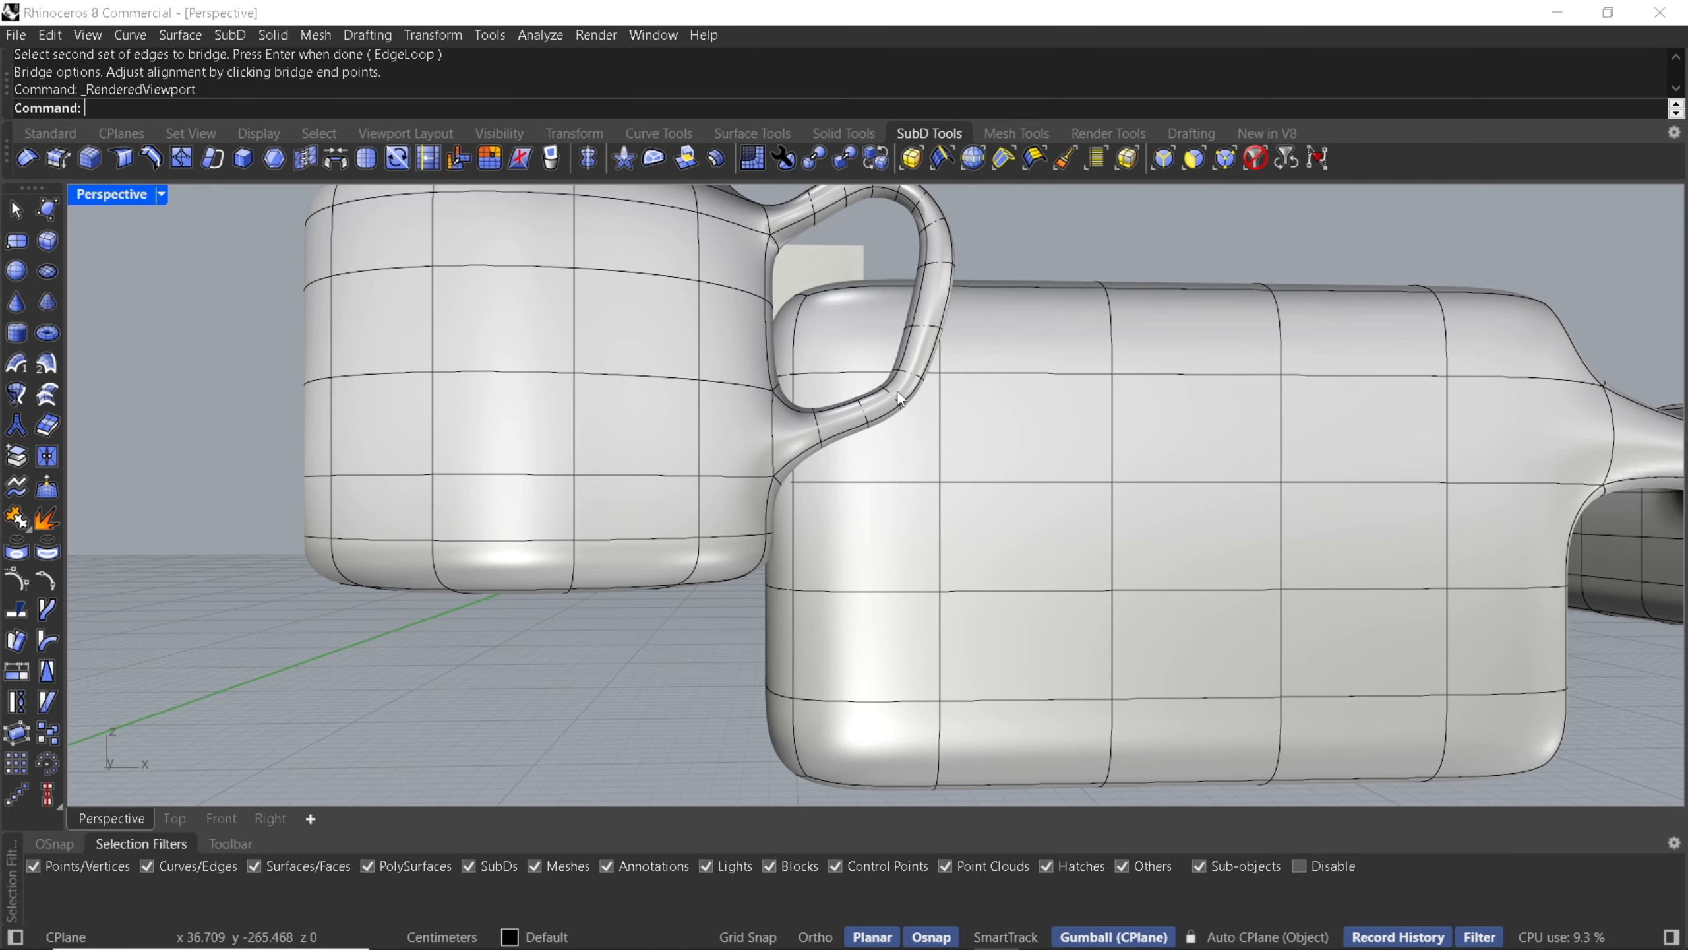
pyautogui.moveTo(799, 418)
pyautogui.mouseDown(button='right')
pyautogui.moveTo(728, 443)
pyautogui.moveTo(827, 433)
pyautogui.mouseUp(button='right')
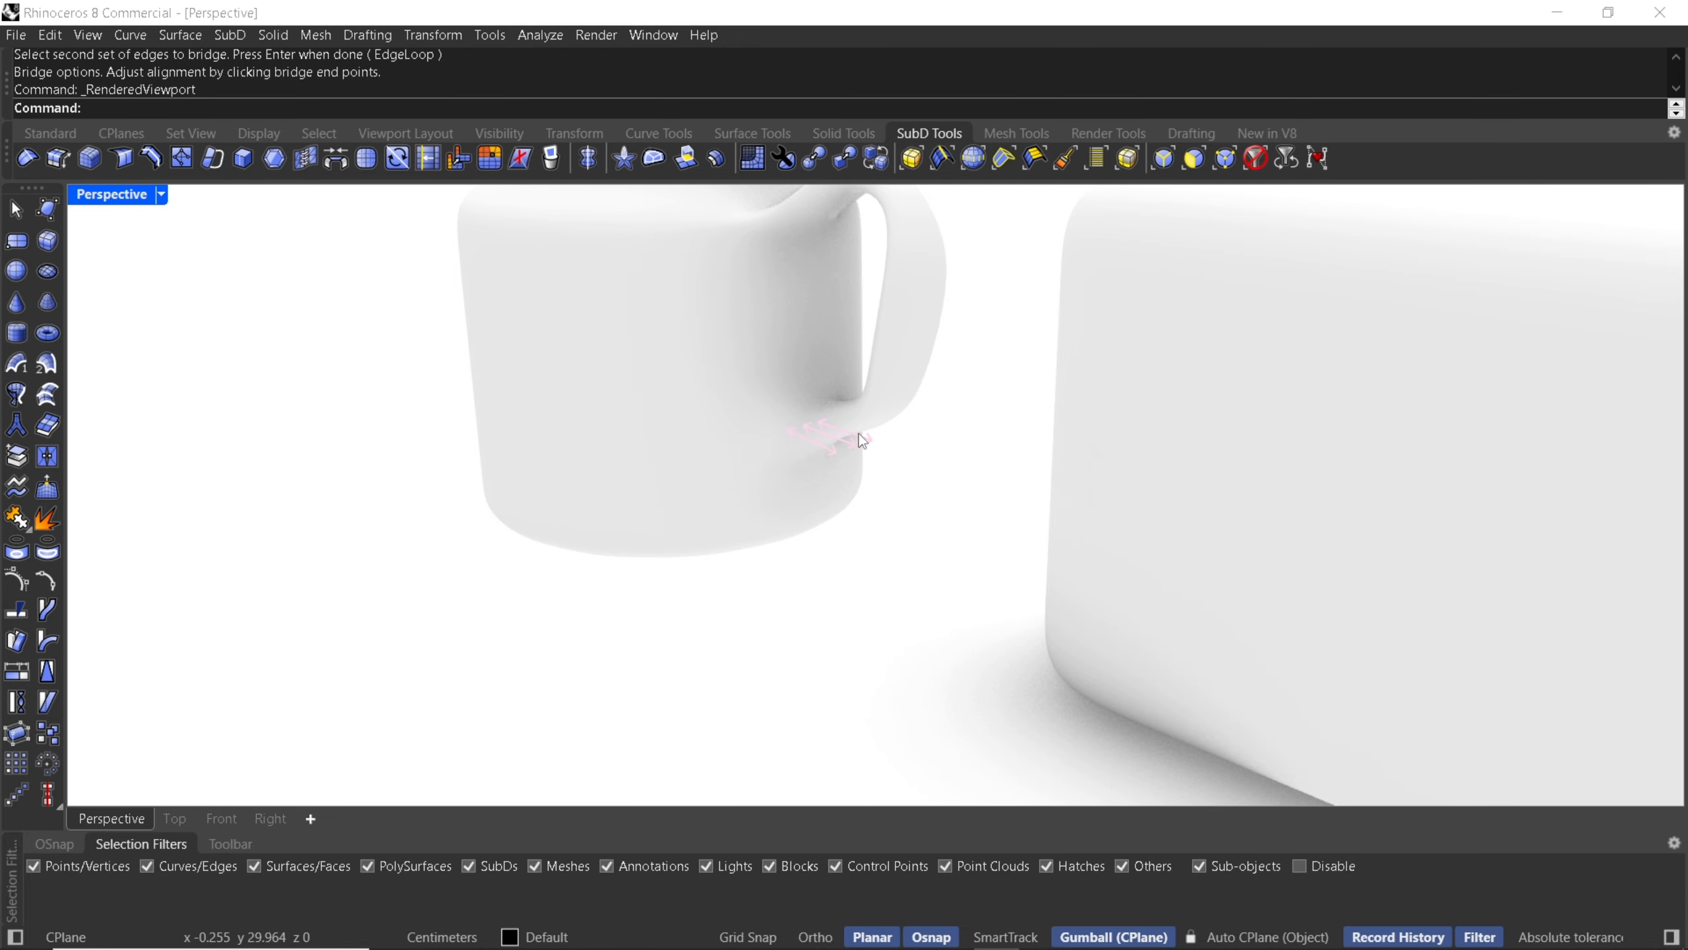
pyautogui.middleClick(839, 432)
pyautogui.click(826, 442)
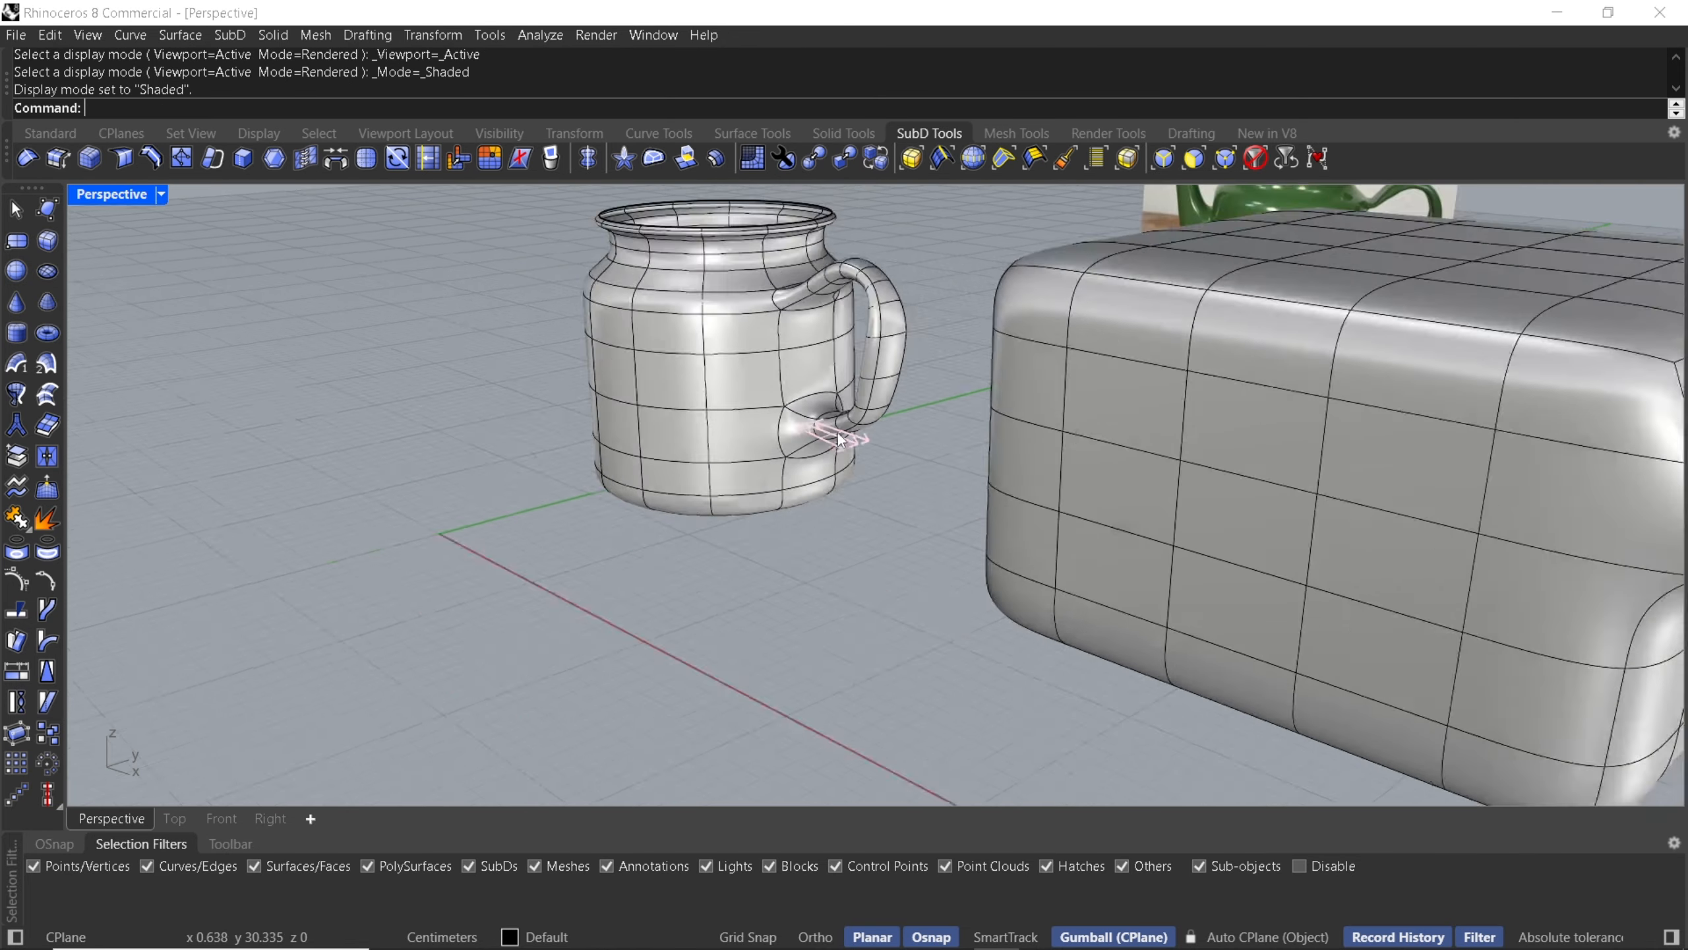
pyautogui.moveTo(836, 441); pyautogui.dragTo(909, 444, button='right')
pyautogui.scroll(-5, 952, 437)
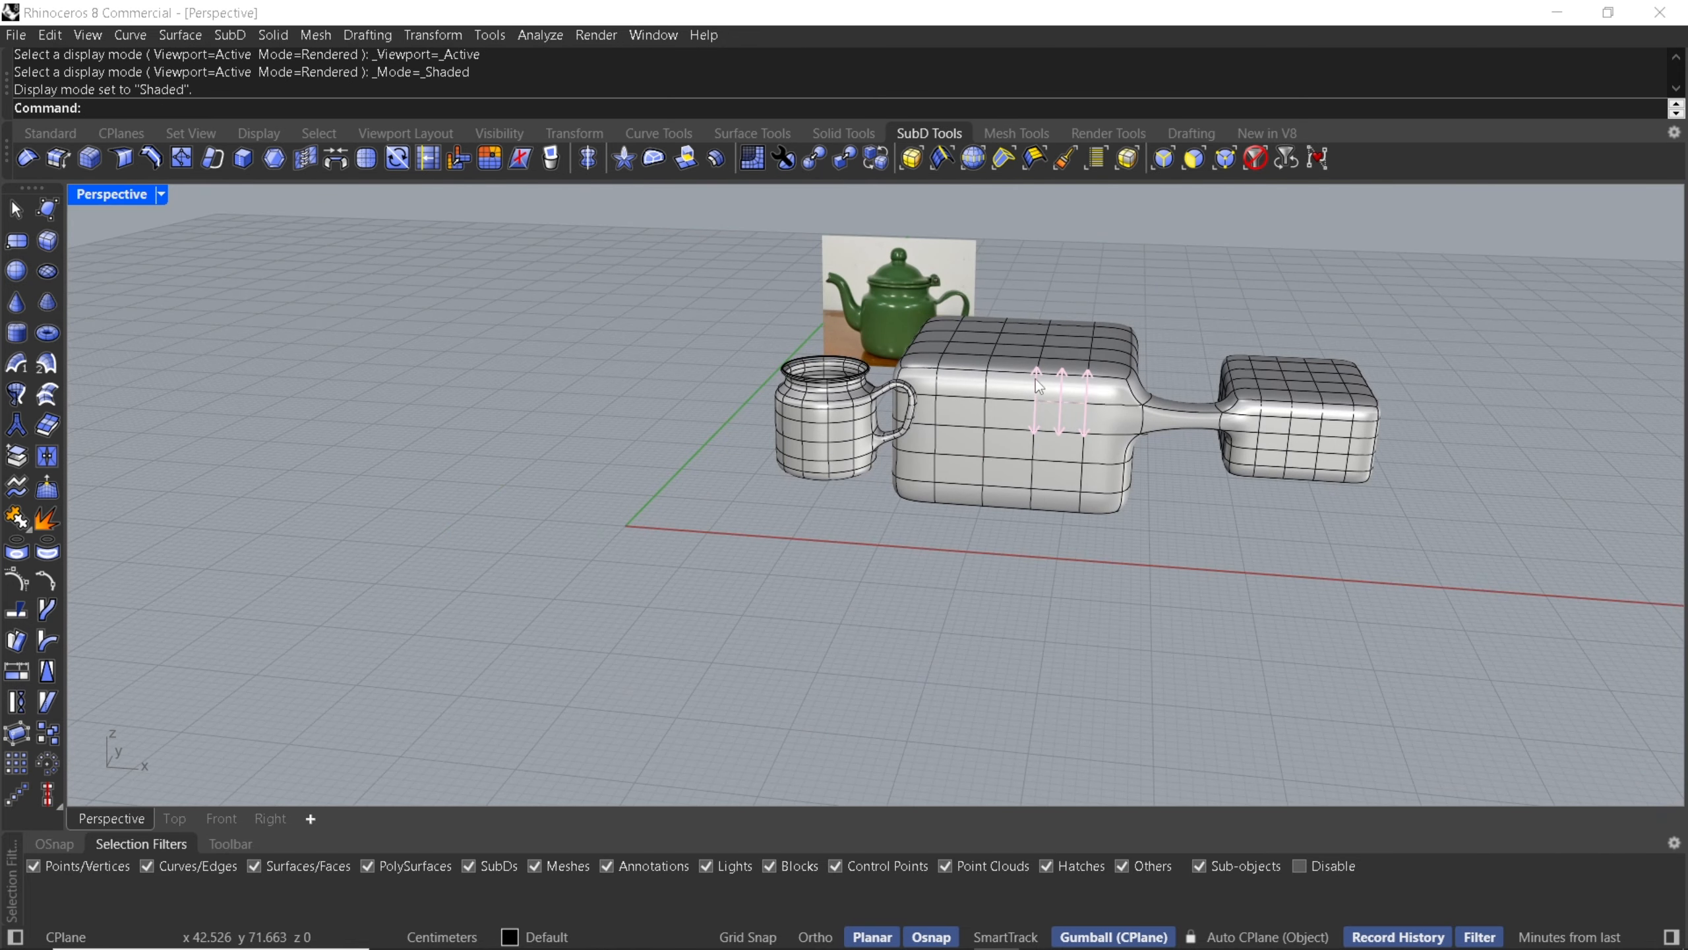
# - Delete the two bridged demo boxes, adjusting the selection filters to pick whole objects and restoring them
pyautogui.click(985, 389)
pyautogui.click(986, 389)
pyautogui.scroll(8, 1053, 433)
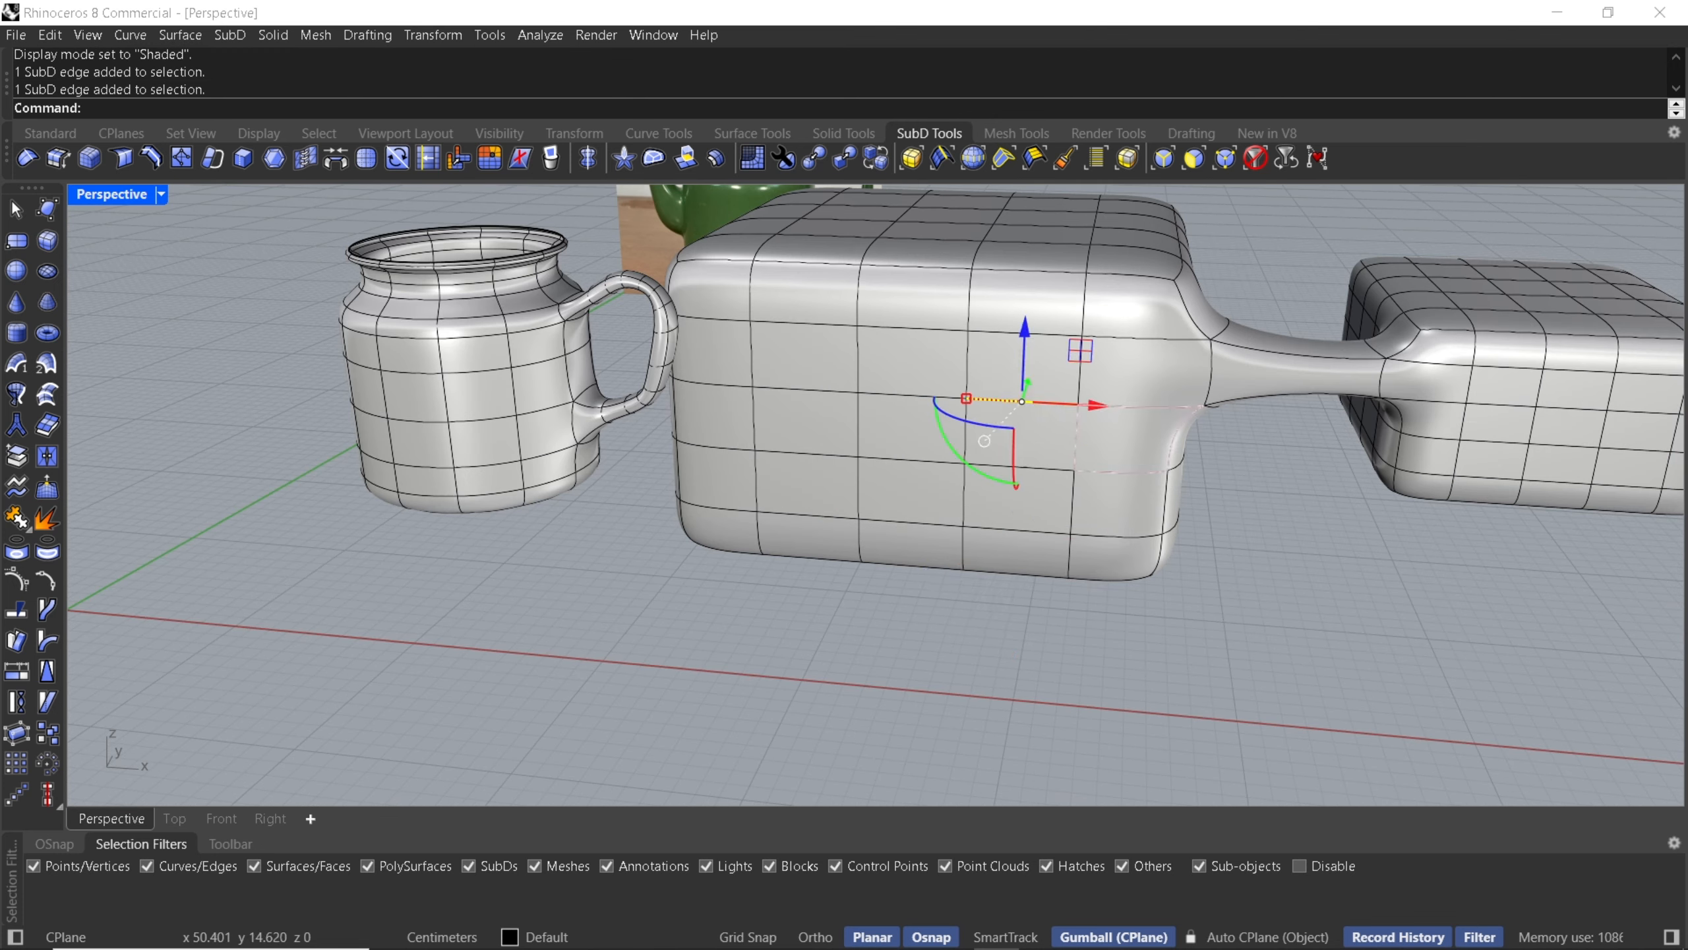
pyautogui.click(1034, 564)
pyautogui.click(897, 497)
pyautogui.click(754, 690)
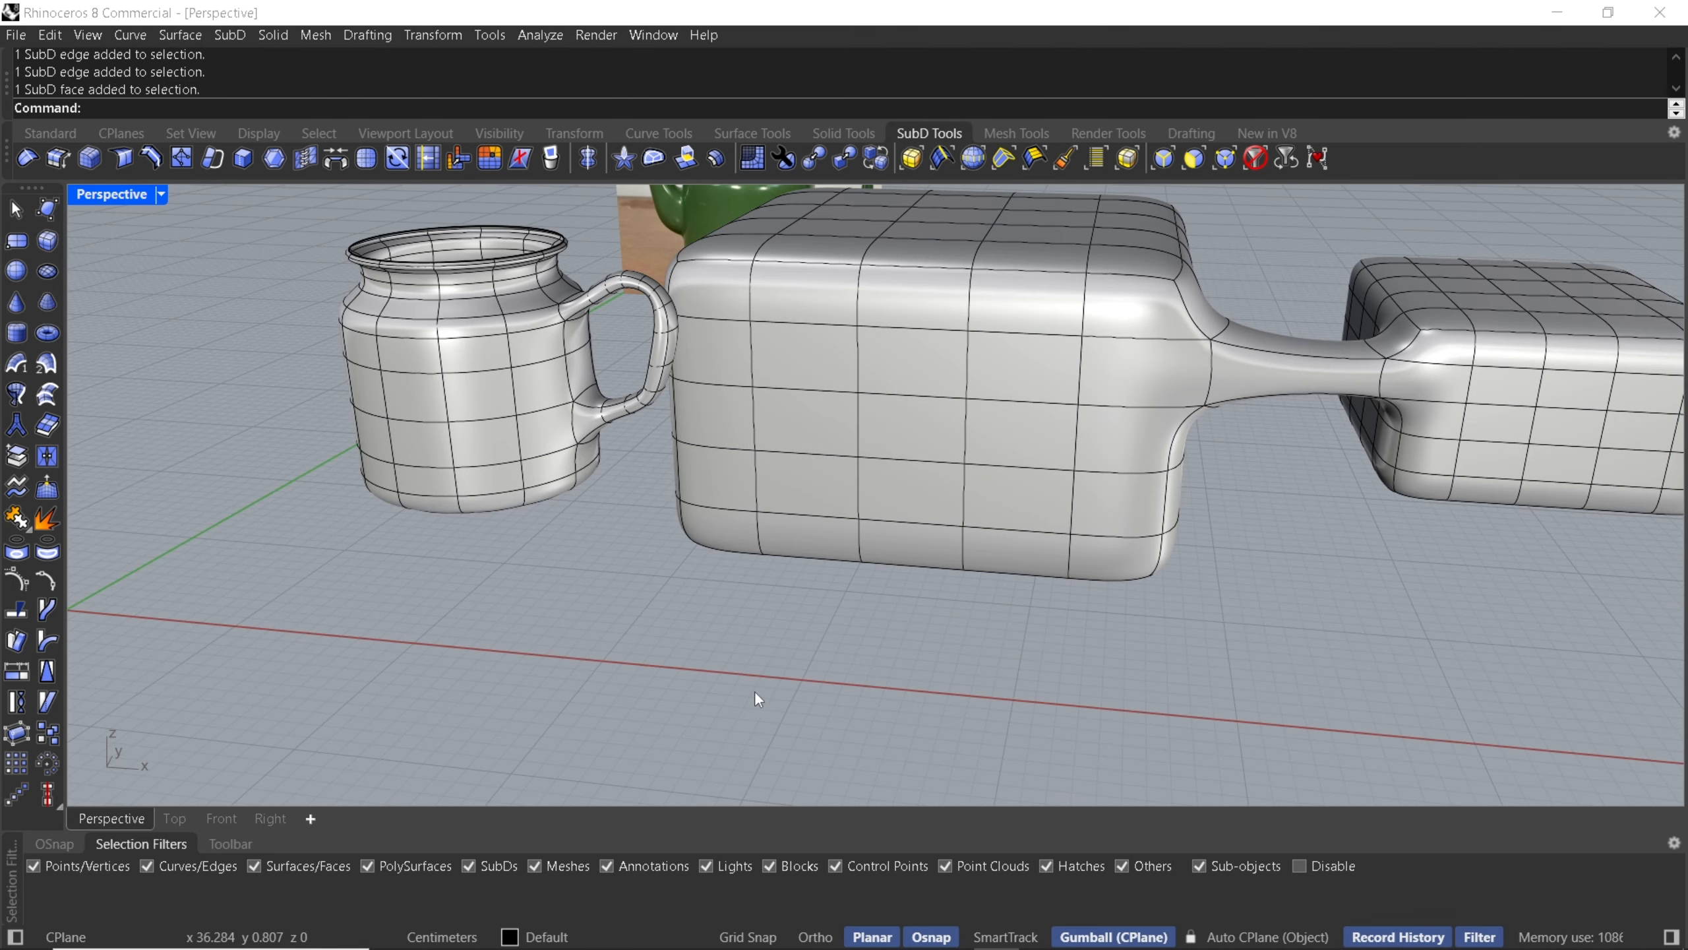
pyautogui.click(1226, 872)
pyautogui.click(1197, 866)
pyautogui.click(1110, 502)
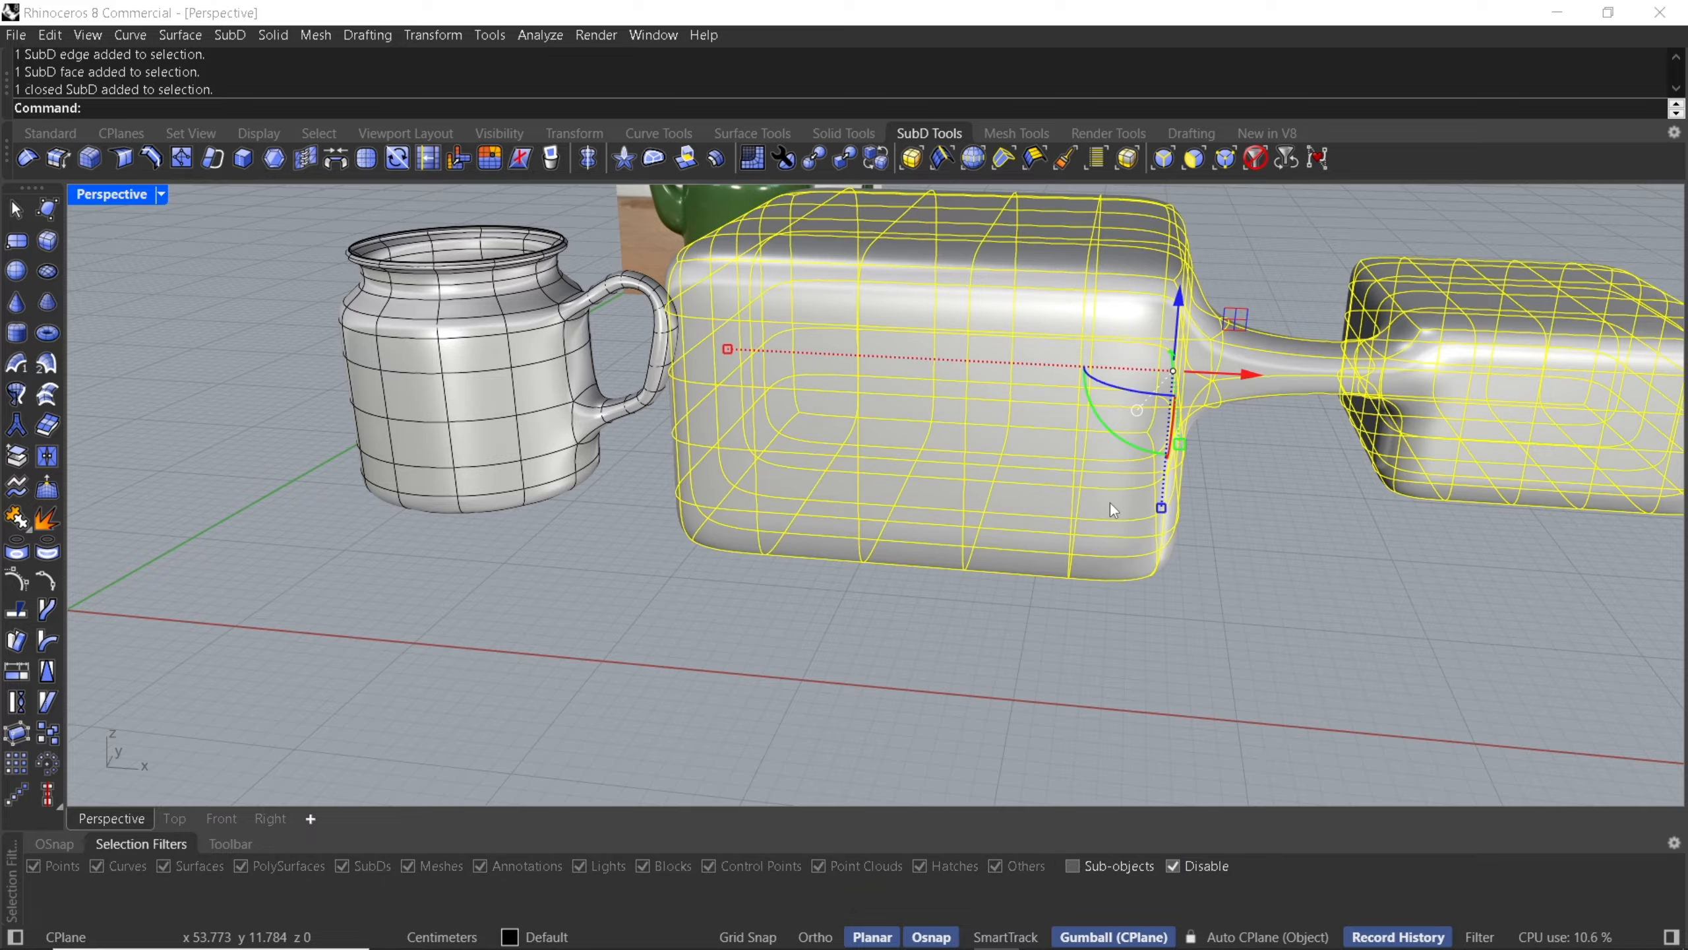
pyautogui.press('Delete')
pyautogui.click(1109, 867)
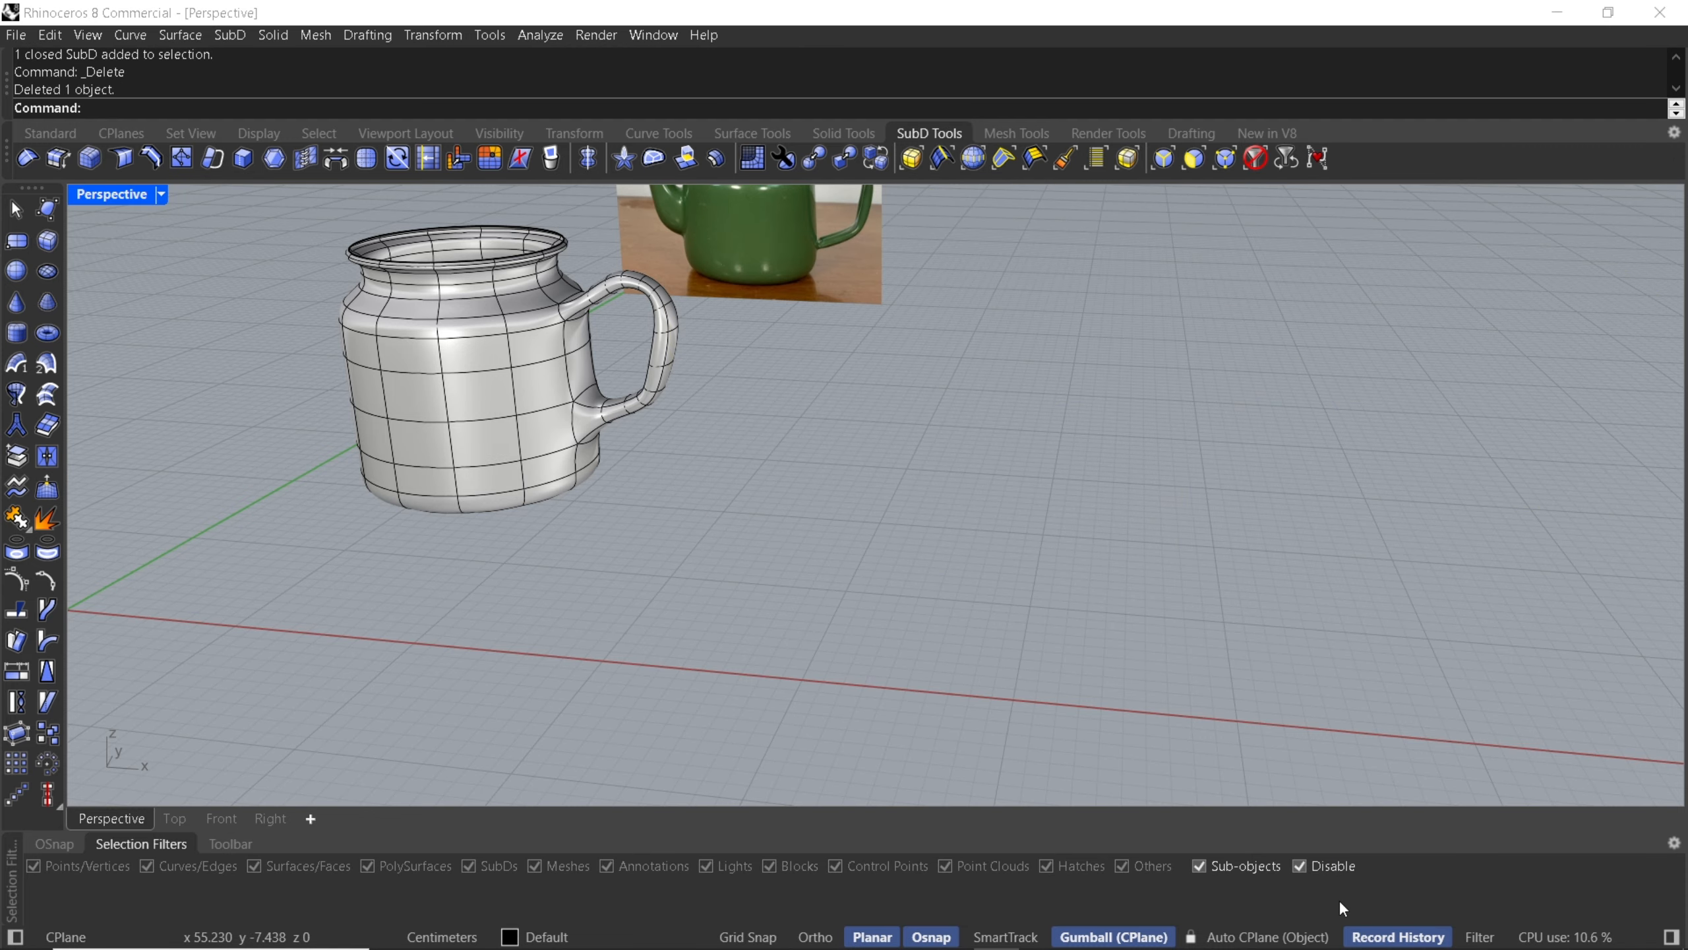
pyautogui.click(1324, 872)
# - Switch to the Front view and zoom in where the spout meets the teapot body
pyautogui.moveTo(1082, 610); pyautogui.dragTo(465, 635, button='right')
pyautogui.click(223, 818)
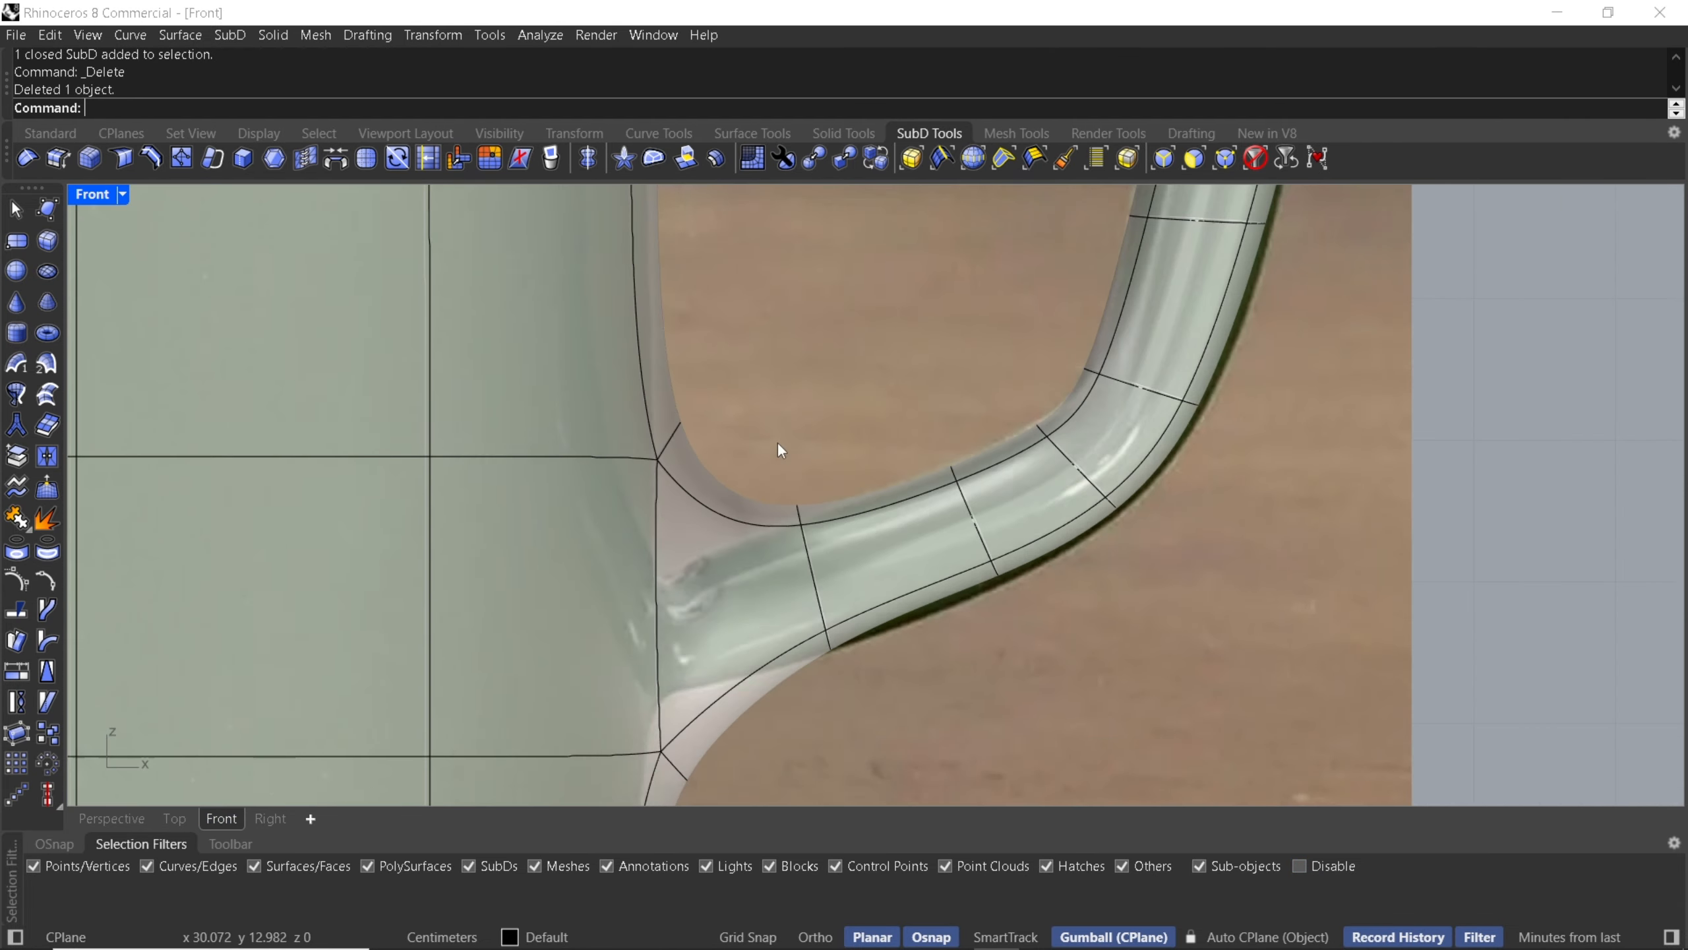
pyautogui.scroll(5, 728, 430)
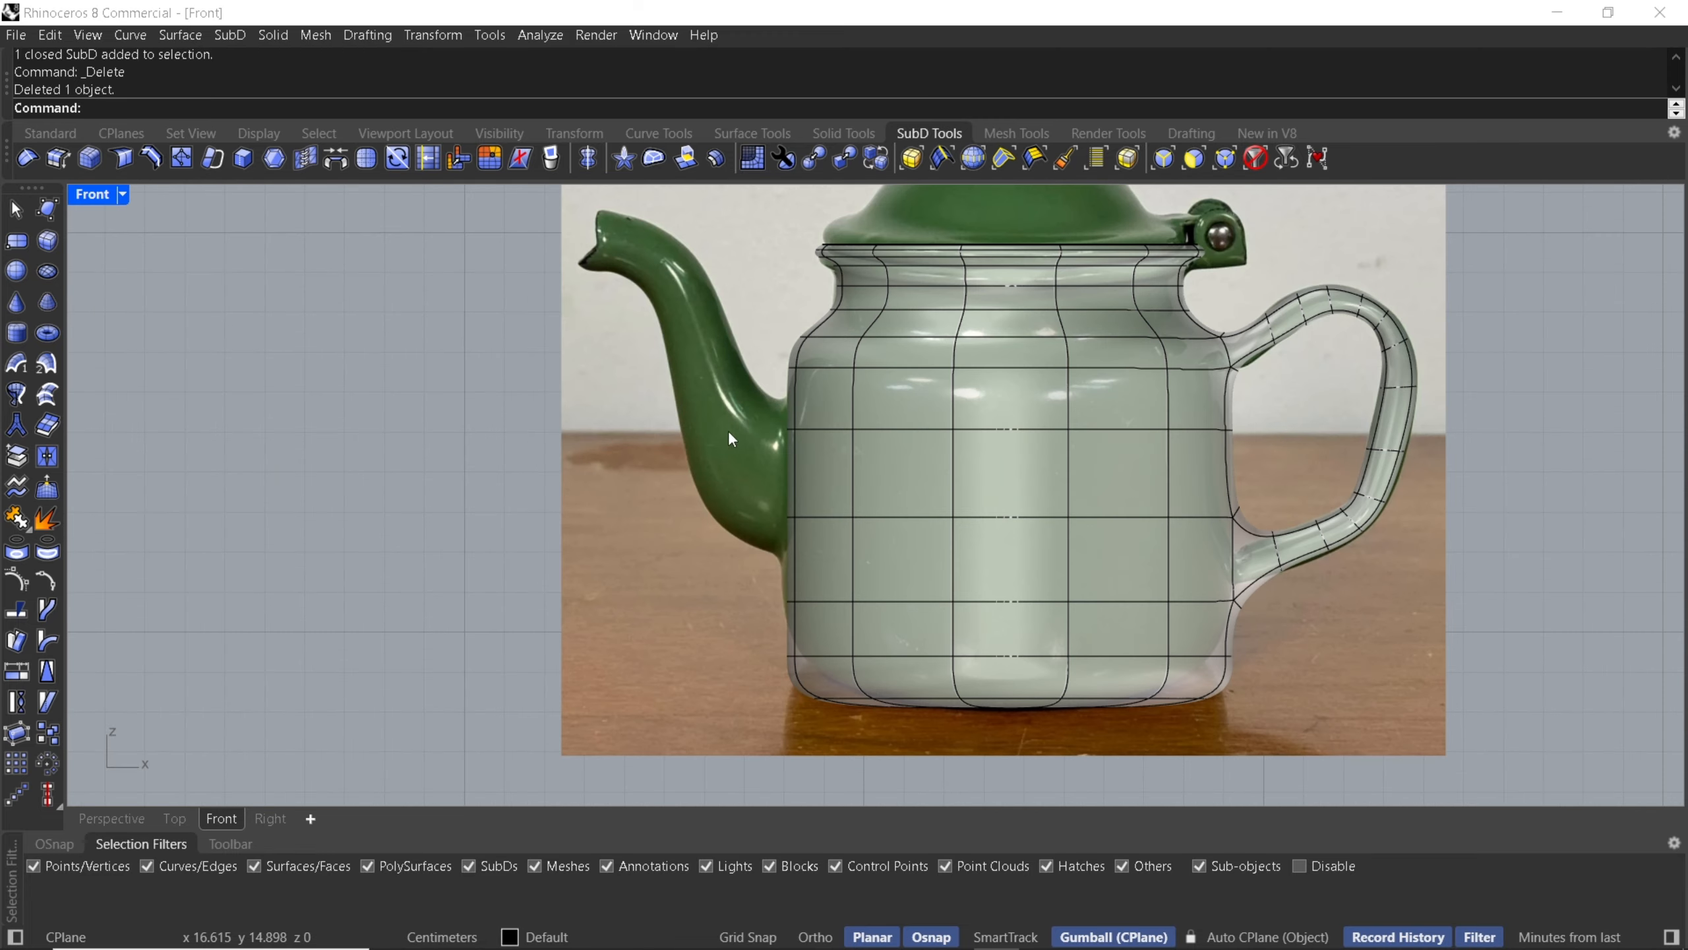
pyautogui.scroll(4, 829, 508)
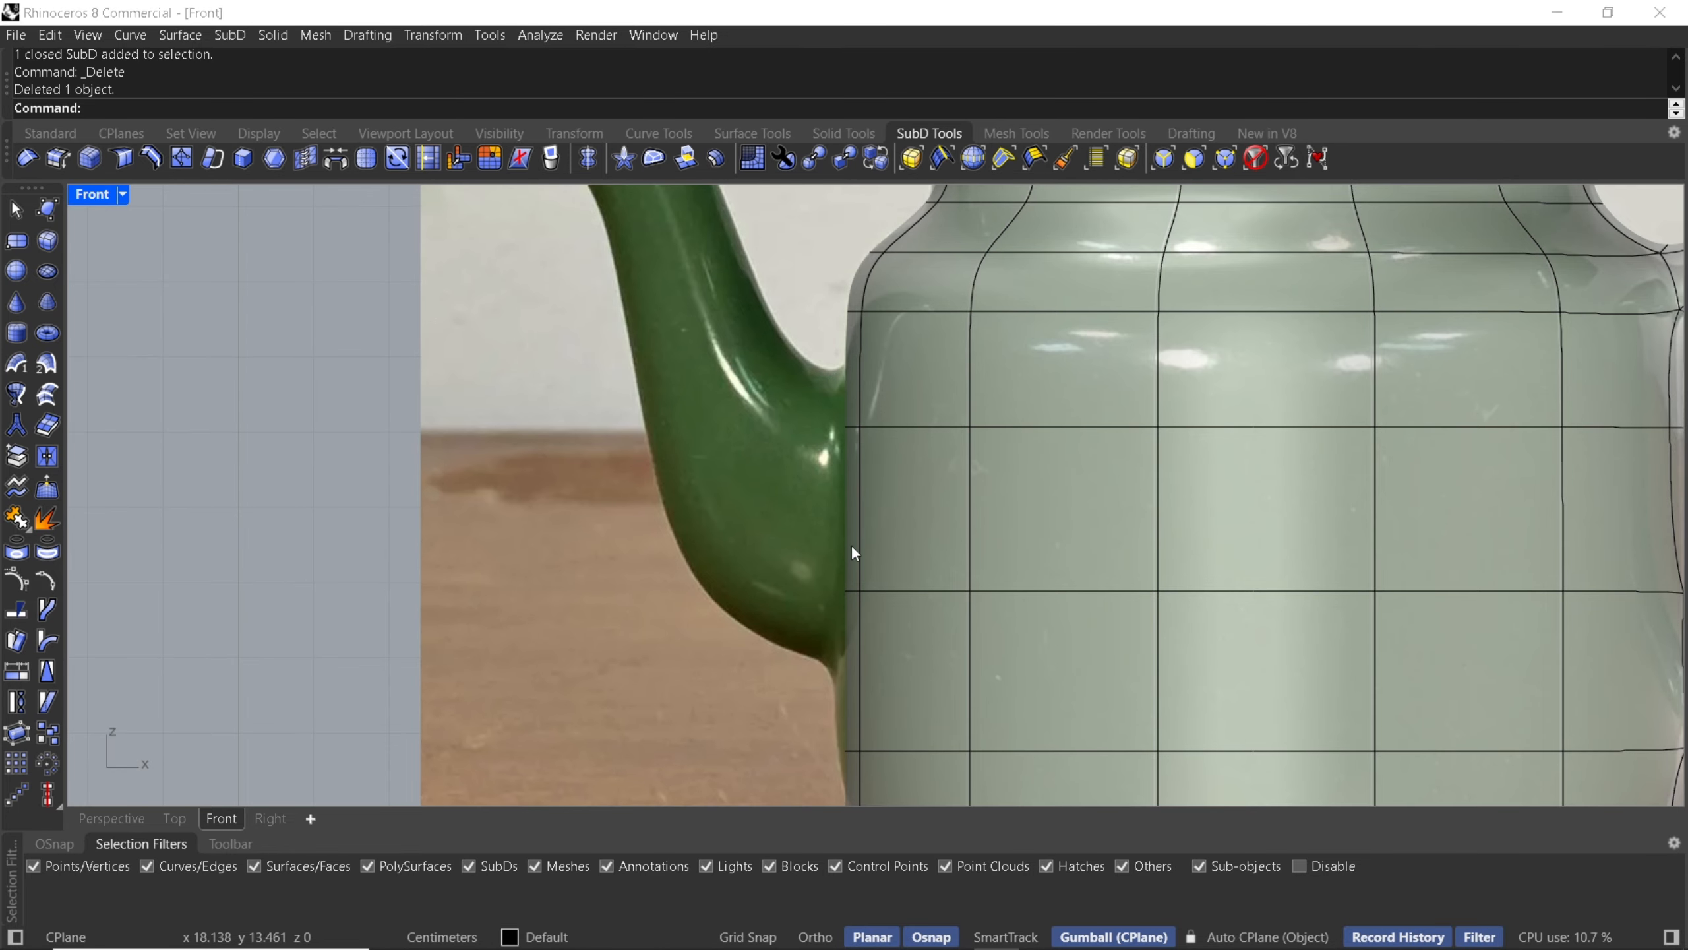
pyautogui.scroll(3, 859, 519)
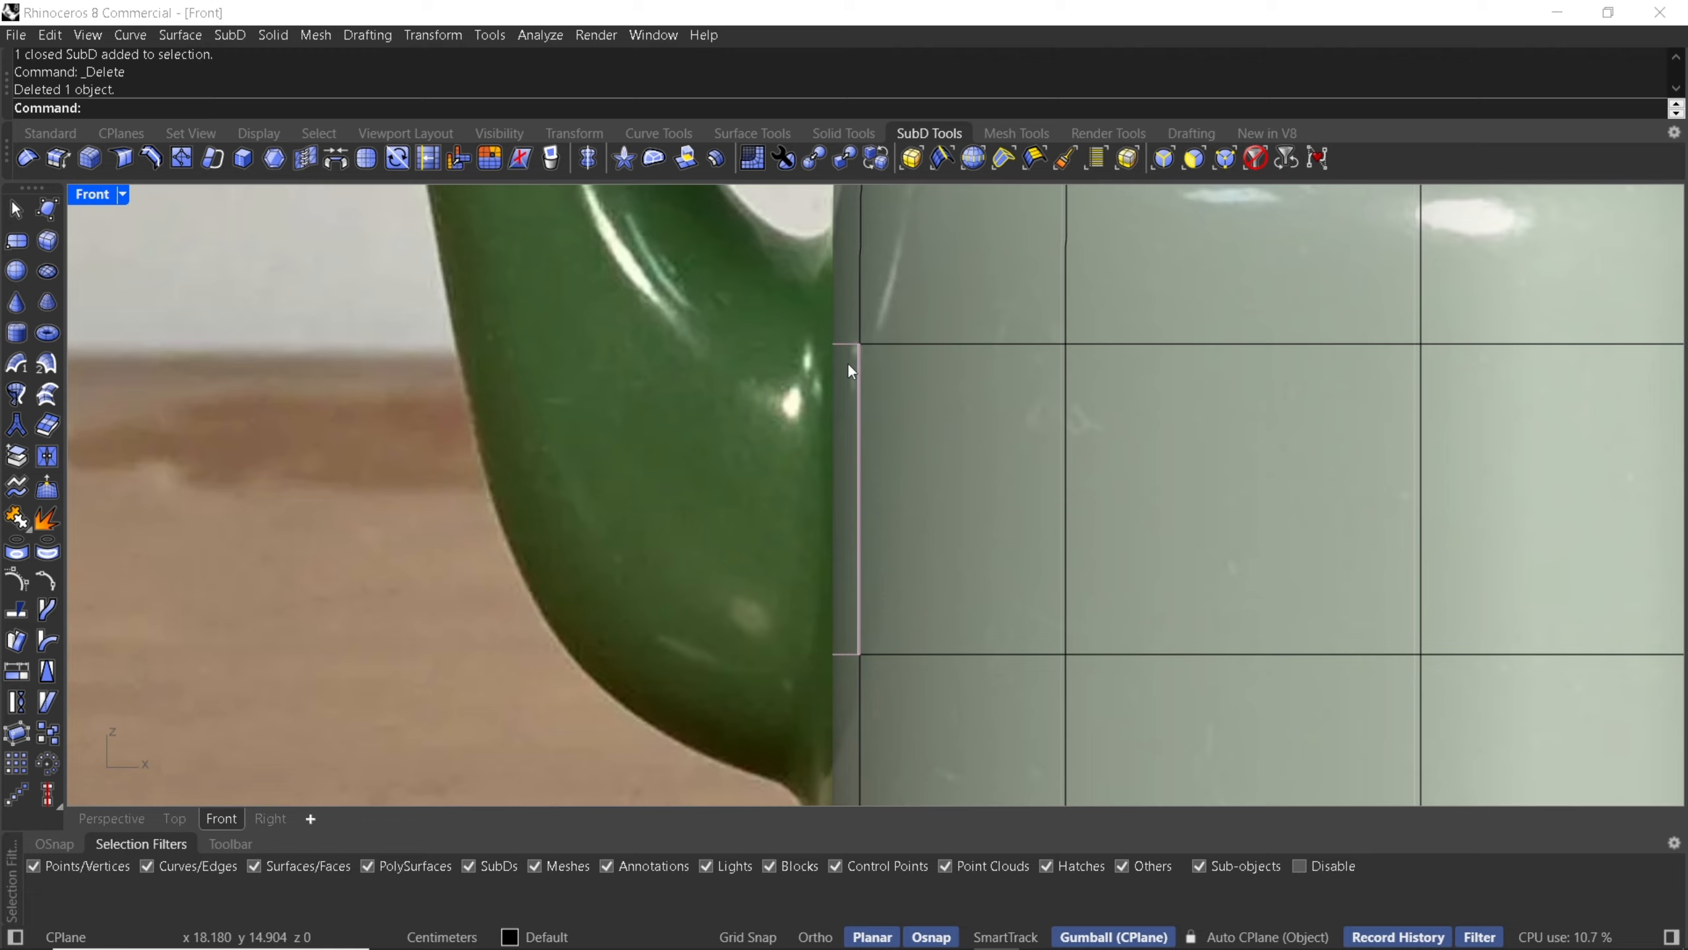
# - Select three stacked body faces on the spout side and inset them with the default 0.100 distance
pyautogui.keyDown('ctrl'); pyautogui.keyDown('shift'); pyautogui.click(847, 304); pyautogui.keyUp('shift'); pyautogui.keyUp('ctrl')
pyautogui.keyDown('ctrl'); pyautogui.keyDown('shift'); pyautogui.click(845, 503); pyautogui.keyUp('shift'); pyautogui.keyUp('ctrl')
pyautogui.moveTo(845, 503); pyautogui.dragTo(871, 617, button='right')
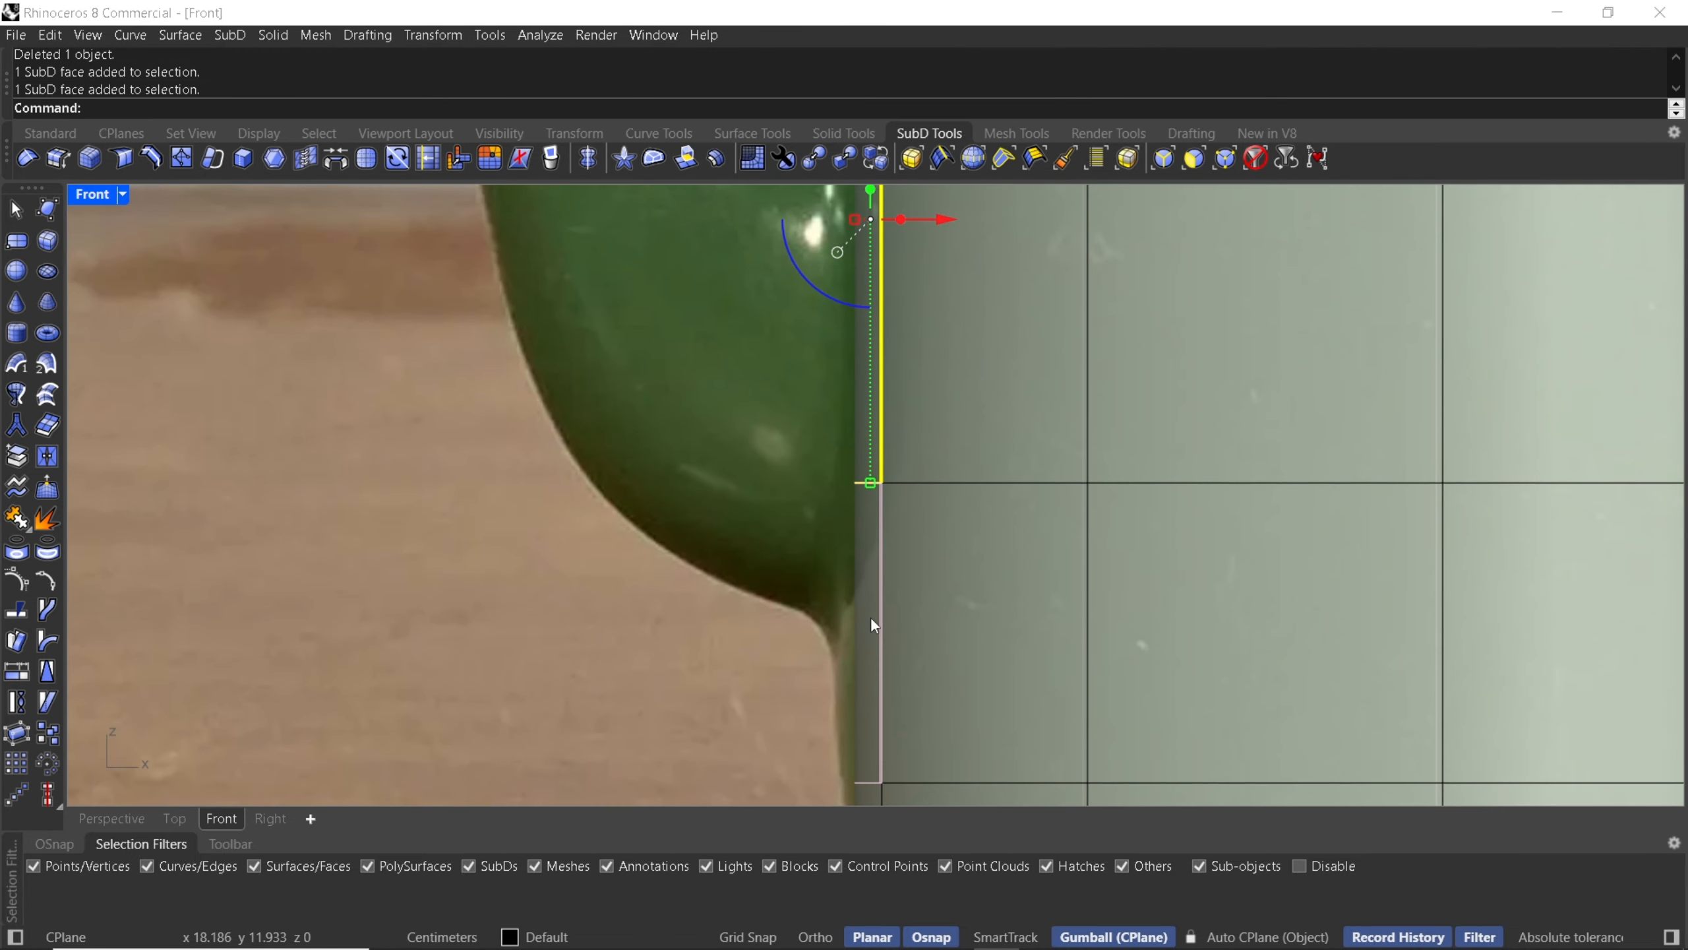
pyautogui.keyDown('ctrl'); pyautogui.keyDown('shift'); pyautogui.click(860, 616); pyautogui.keyUp('shift'); pyautogui.keyUp('ctrl')
pyautogui.click(110, 818)
pyautogui.scroll(-5, 754, 399)
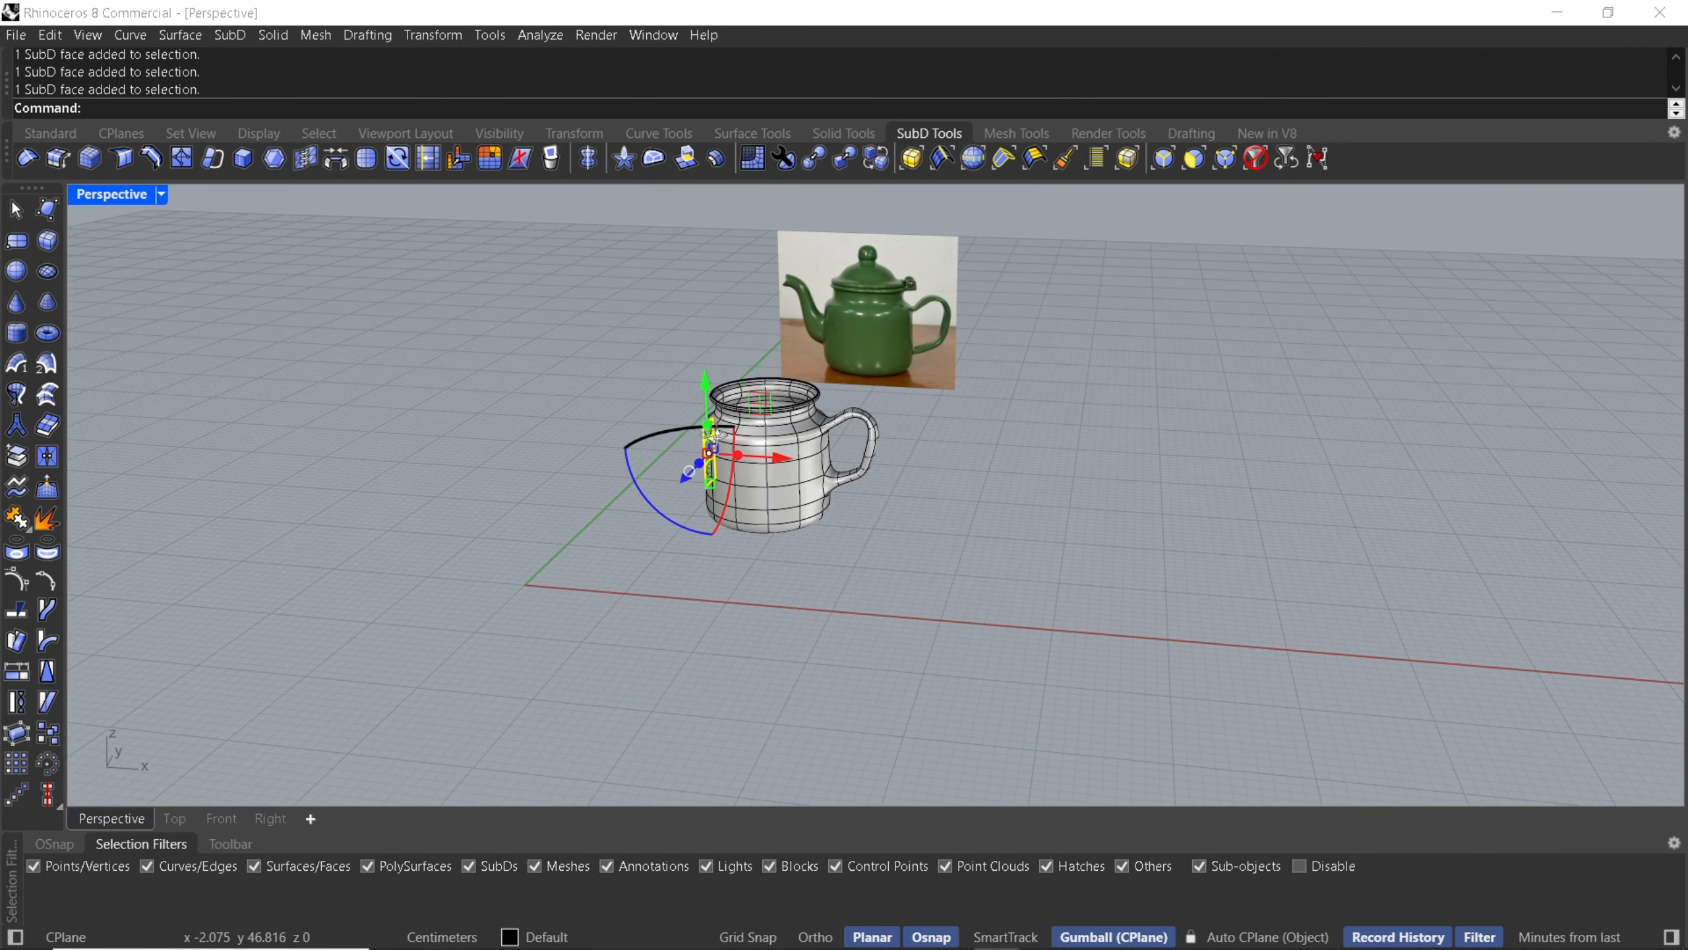
pyautogui.moveTo(753, 405); pyautogui.dragTo(864, 386, button='right')
pyautogui.scroll(5, 816, 453)
pyautogui.scroll(2, 723, 456)
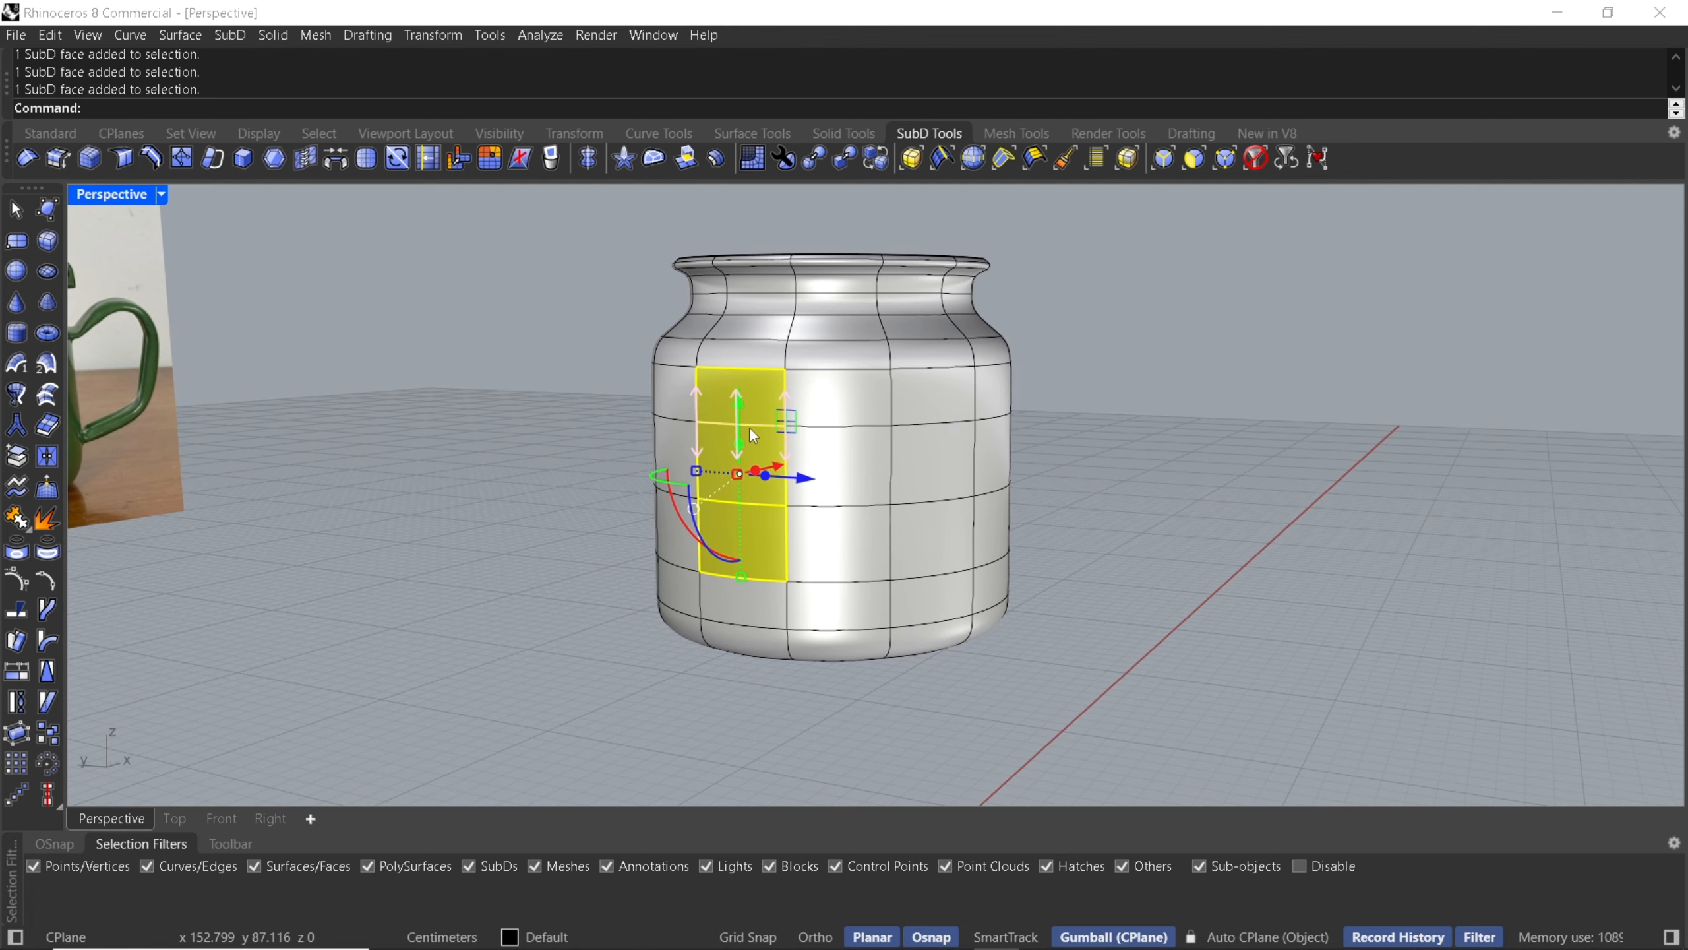
pyautogui.write('ert')
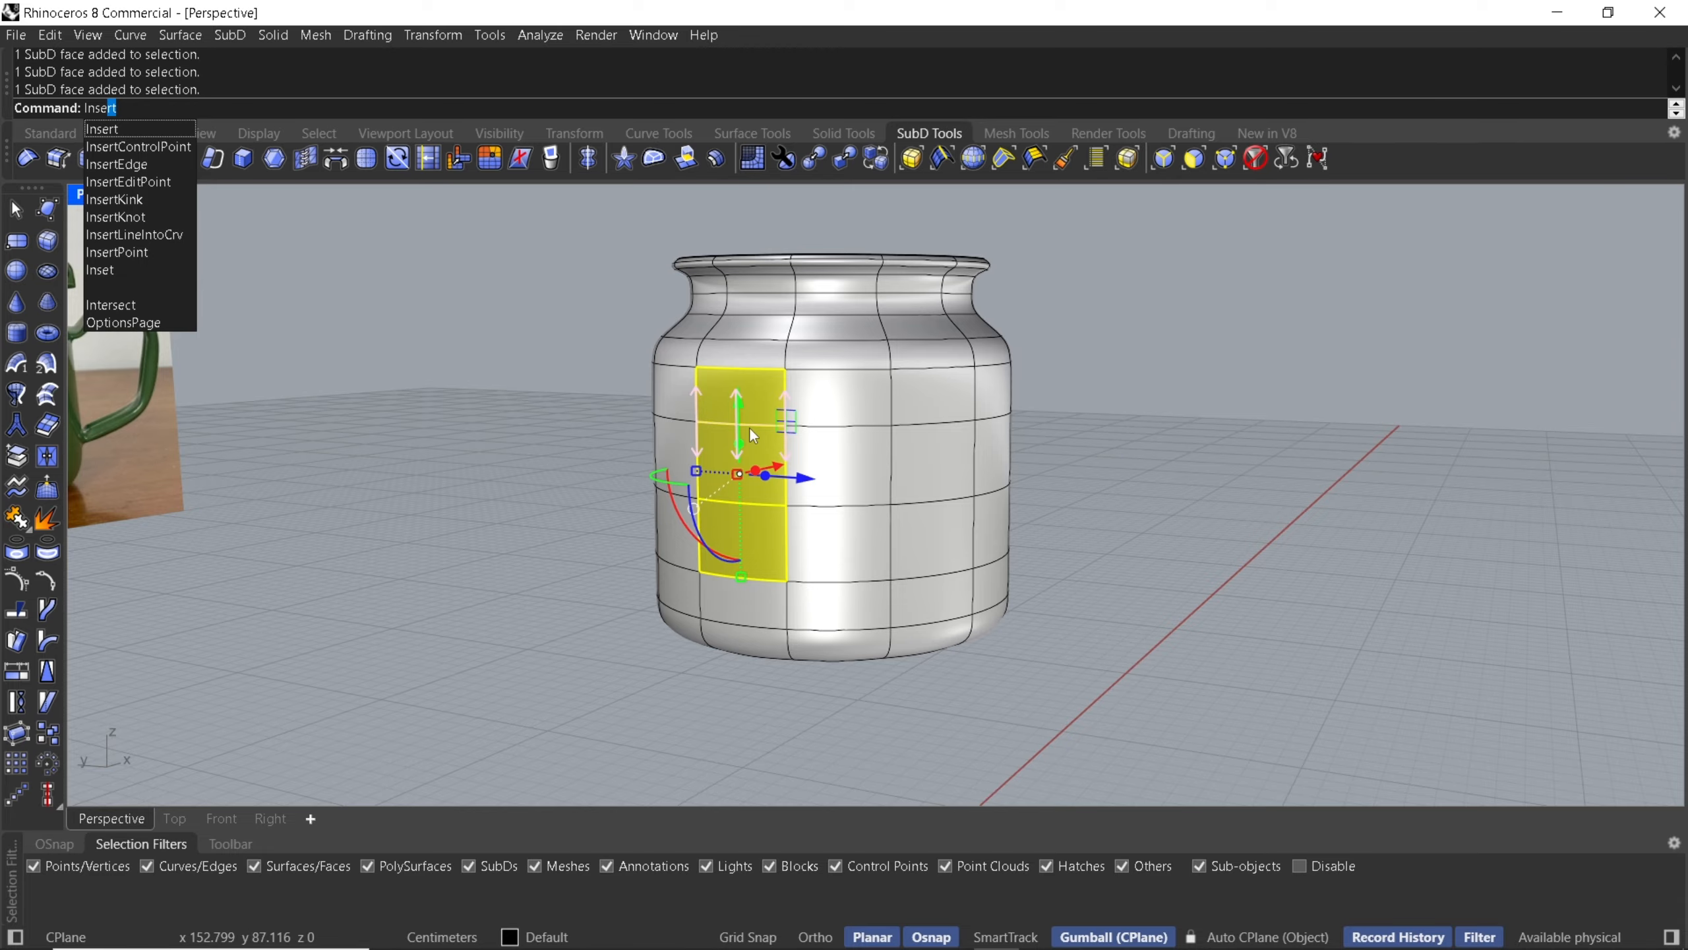
pyautogui.press('Down')
pyautogui.press('Down')
pyautogui.press('Down')
pyautogui.press('Down')
pyautogui.press('Down')
pyautogui.press('Down')
pyautogui.press('Down')
pyautogui.press('Down')
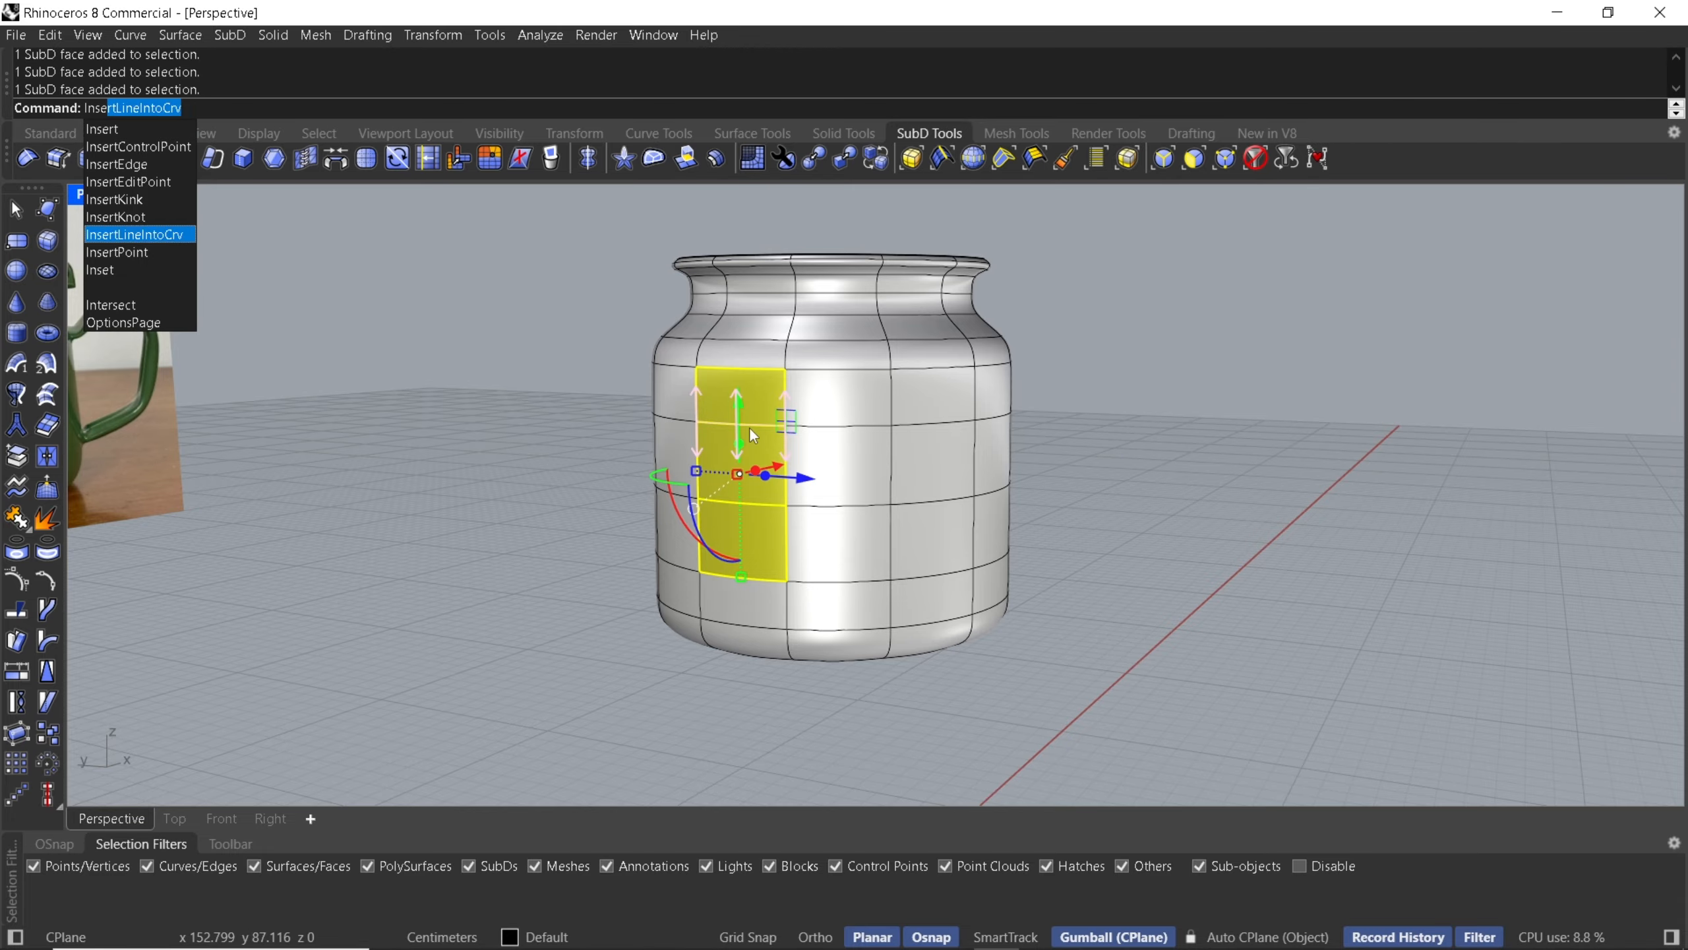
pyautogui.press('Return')
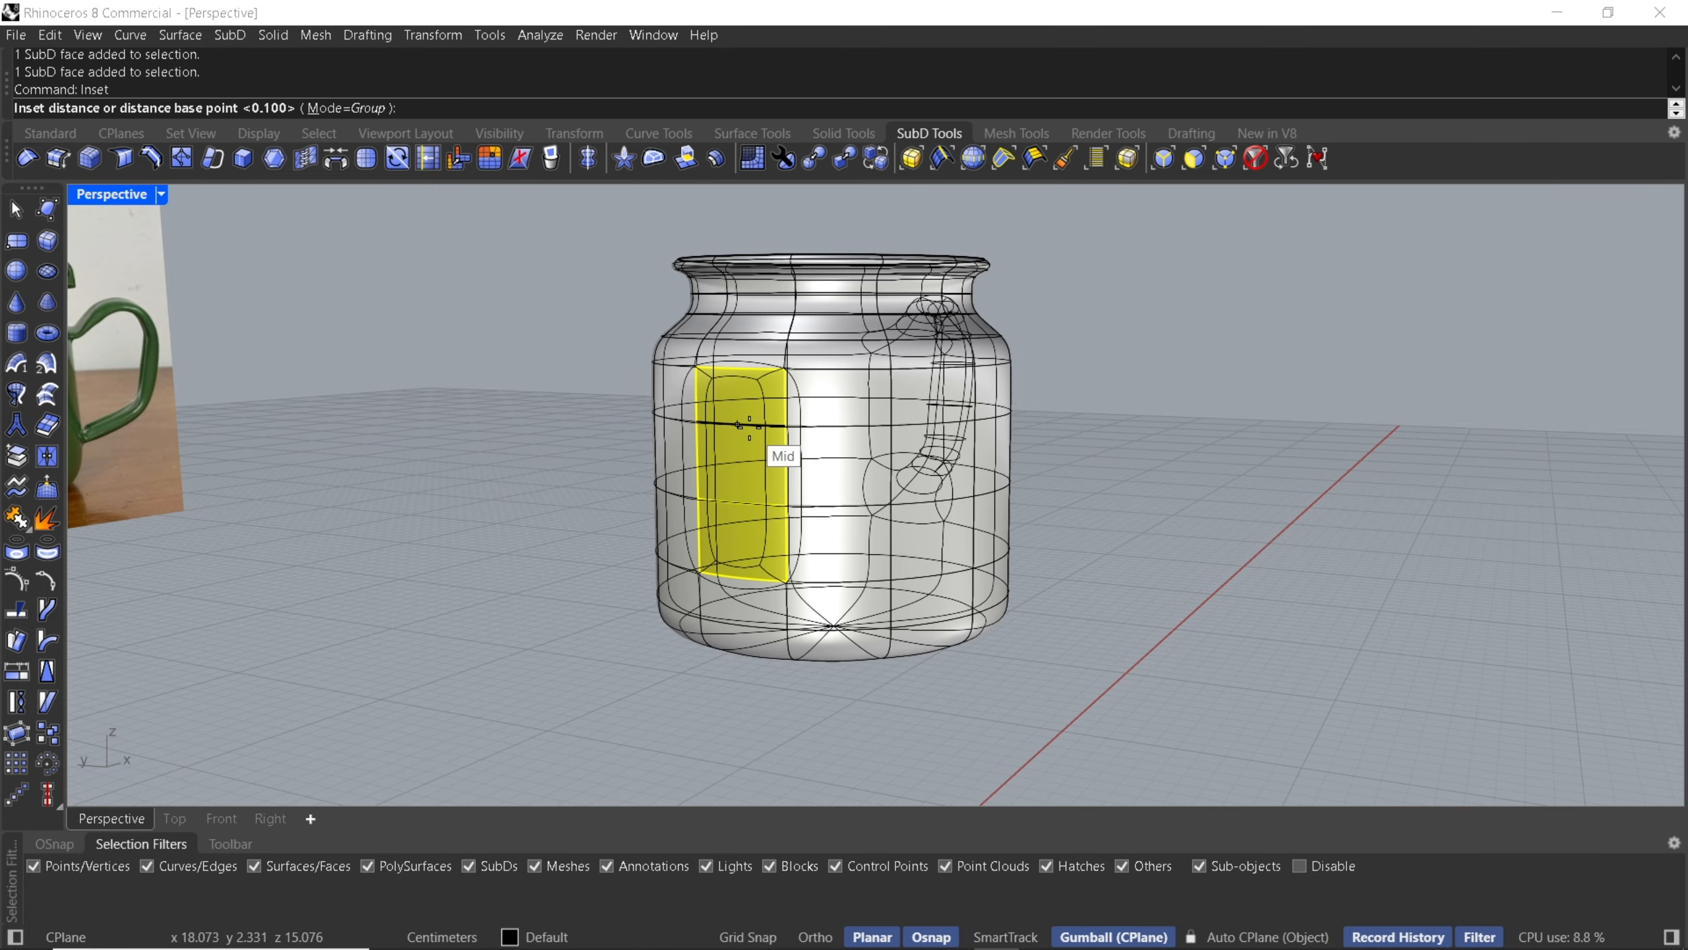
pyautogui.moveTo(771, 391); pyautogui.dragTo(864, 393, button='right')
pyautogui.moveTo(1448, 242); pyautogui.dragTo(1170, 322, button='right')
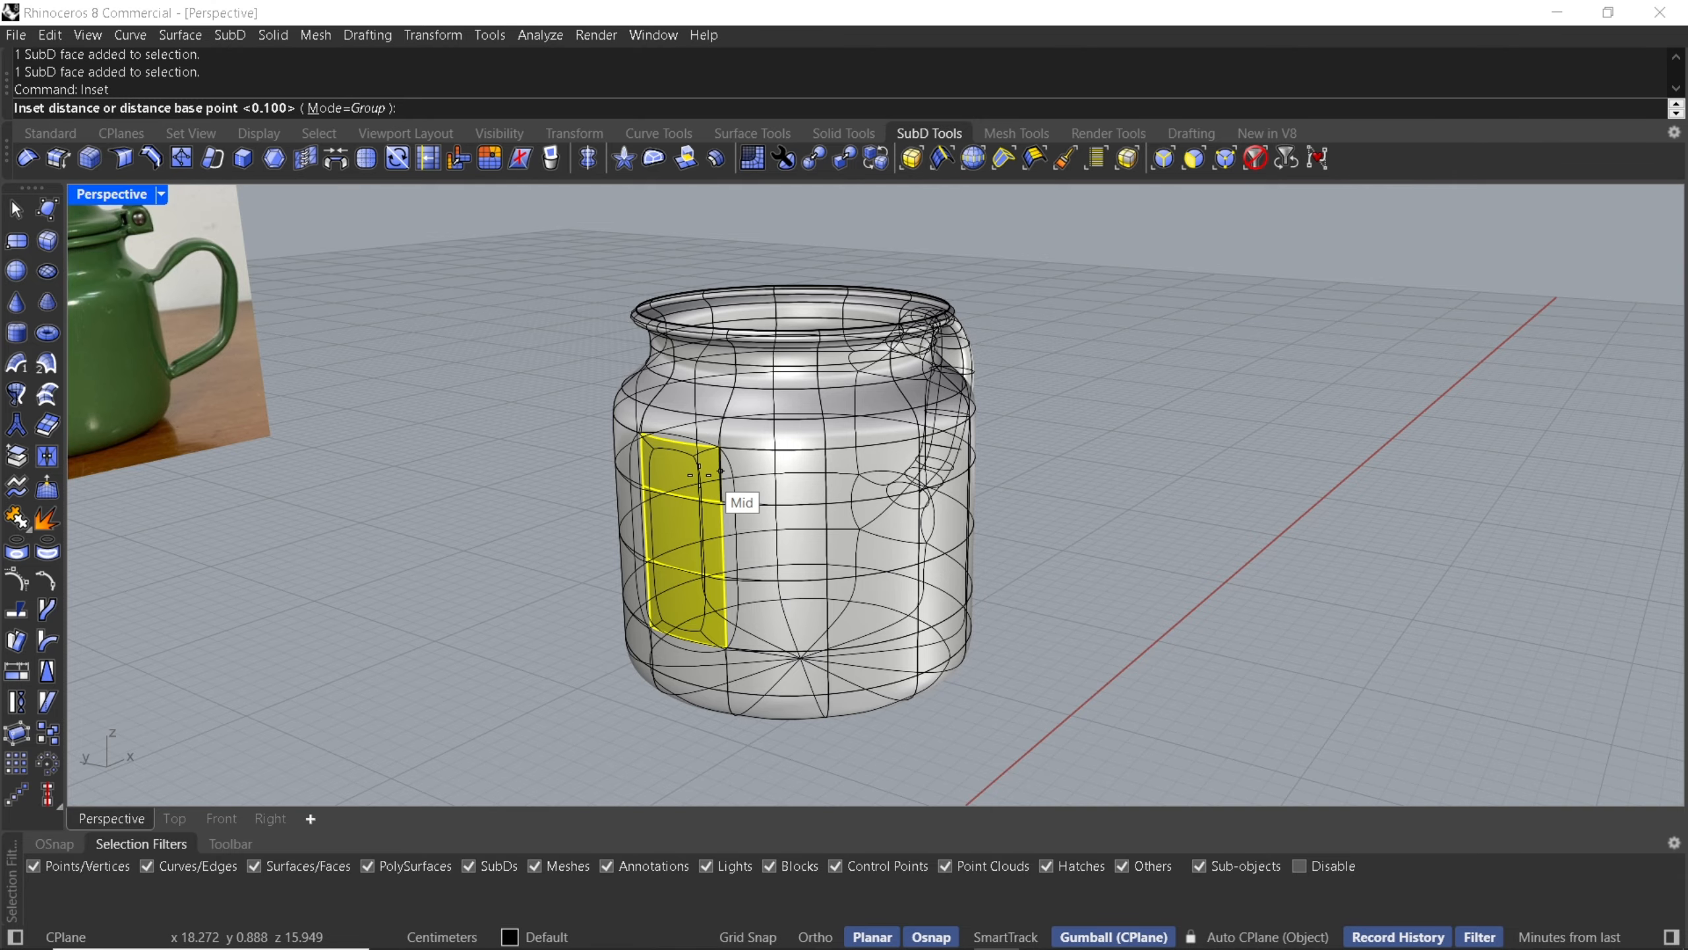
pyautogui.click(697, 474)
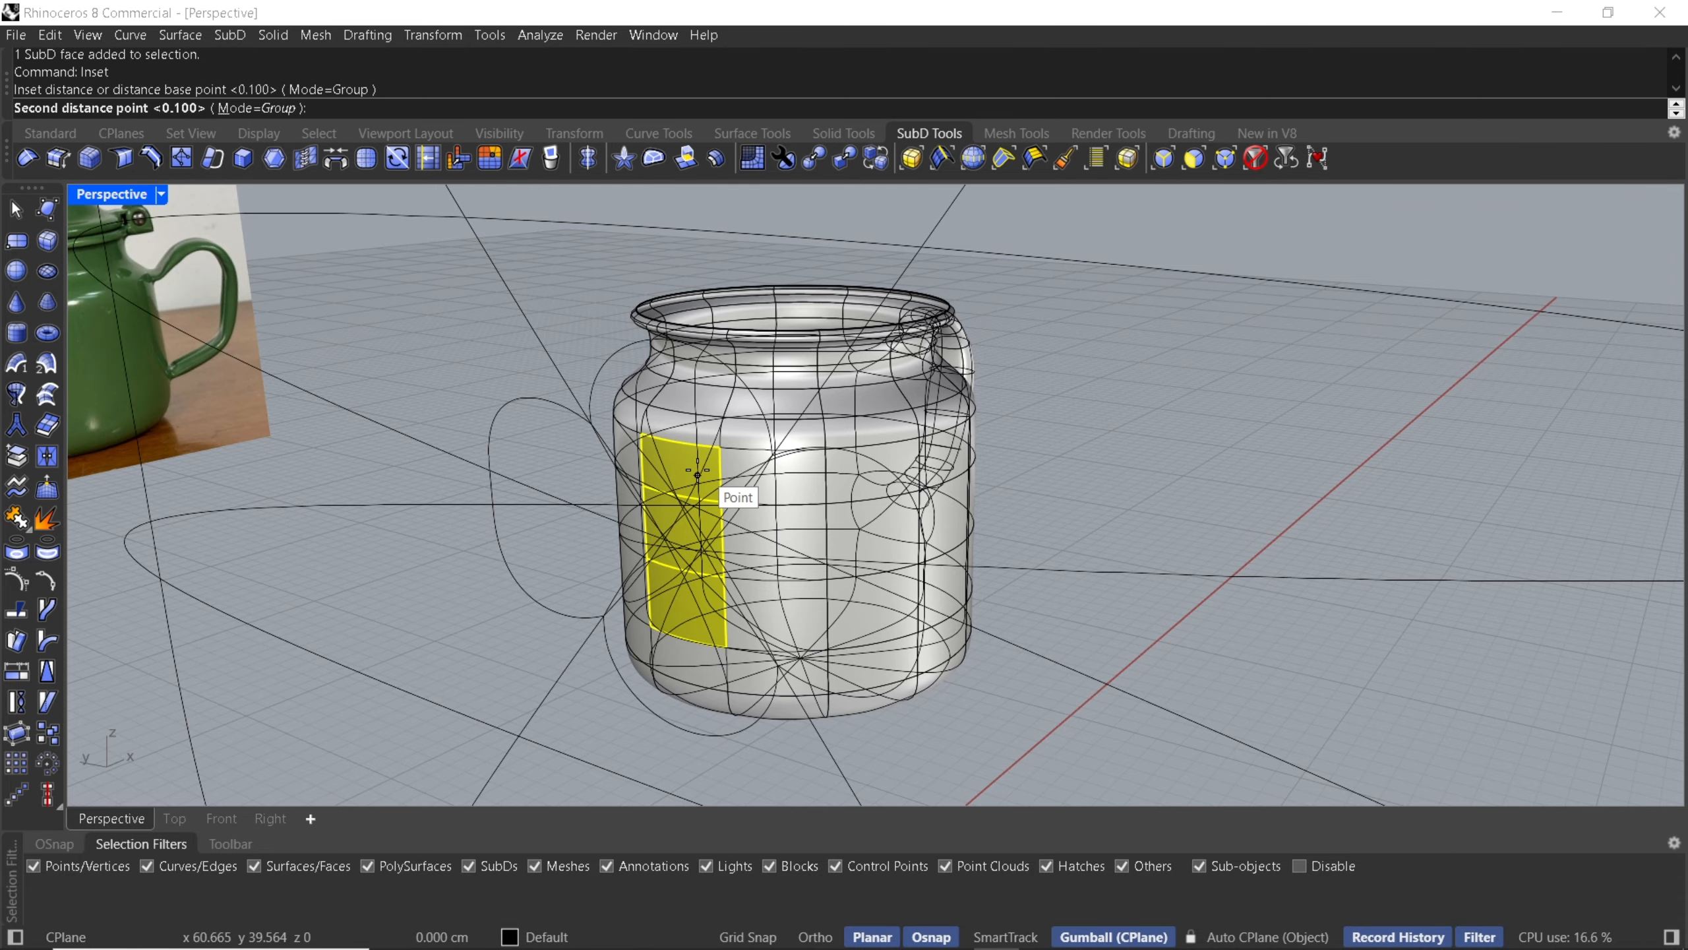
pyautogui.click(269, 819)
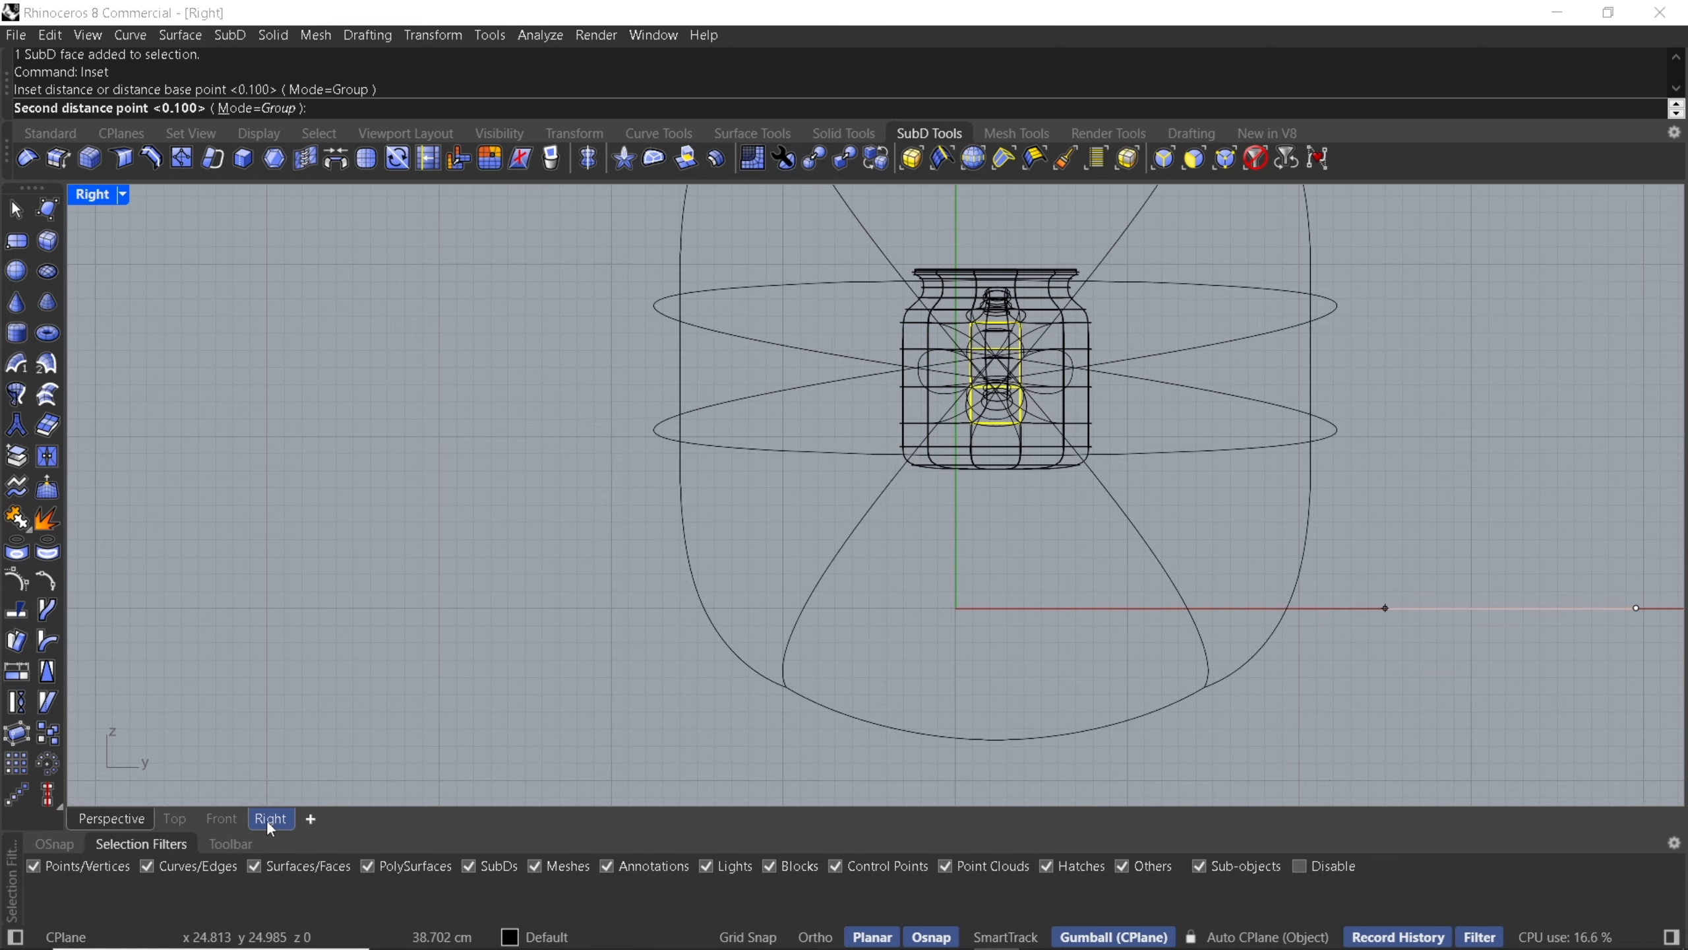
pyautogui.scroll(-5, 1011, 399)
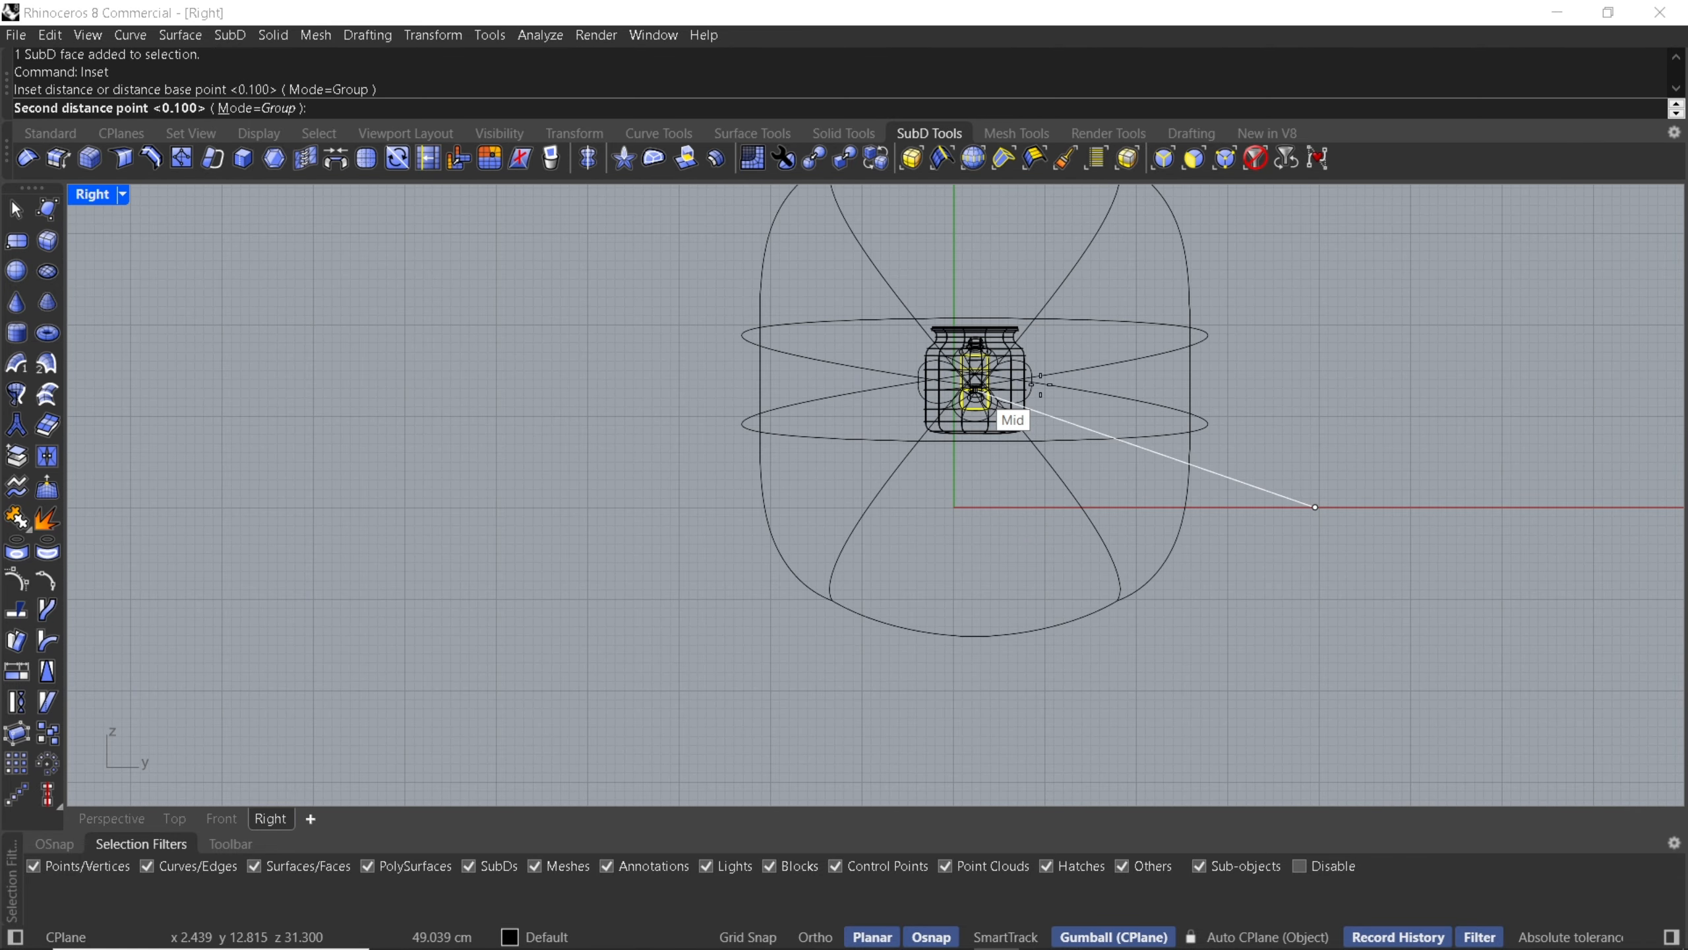
pyautogui.scroll(4, 1299, 477)
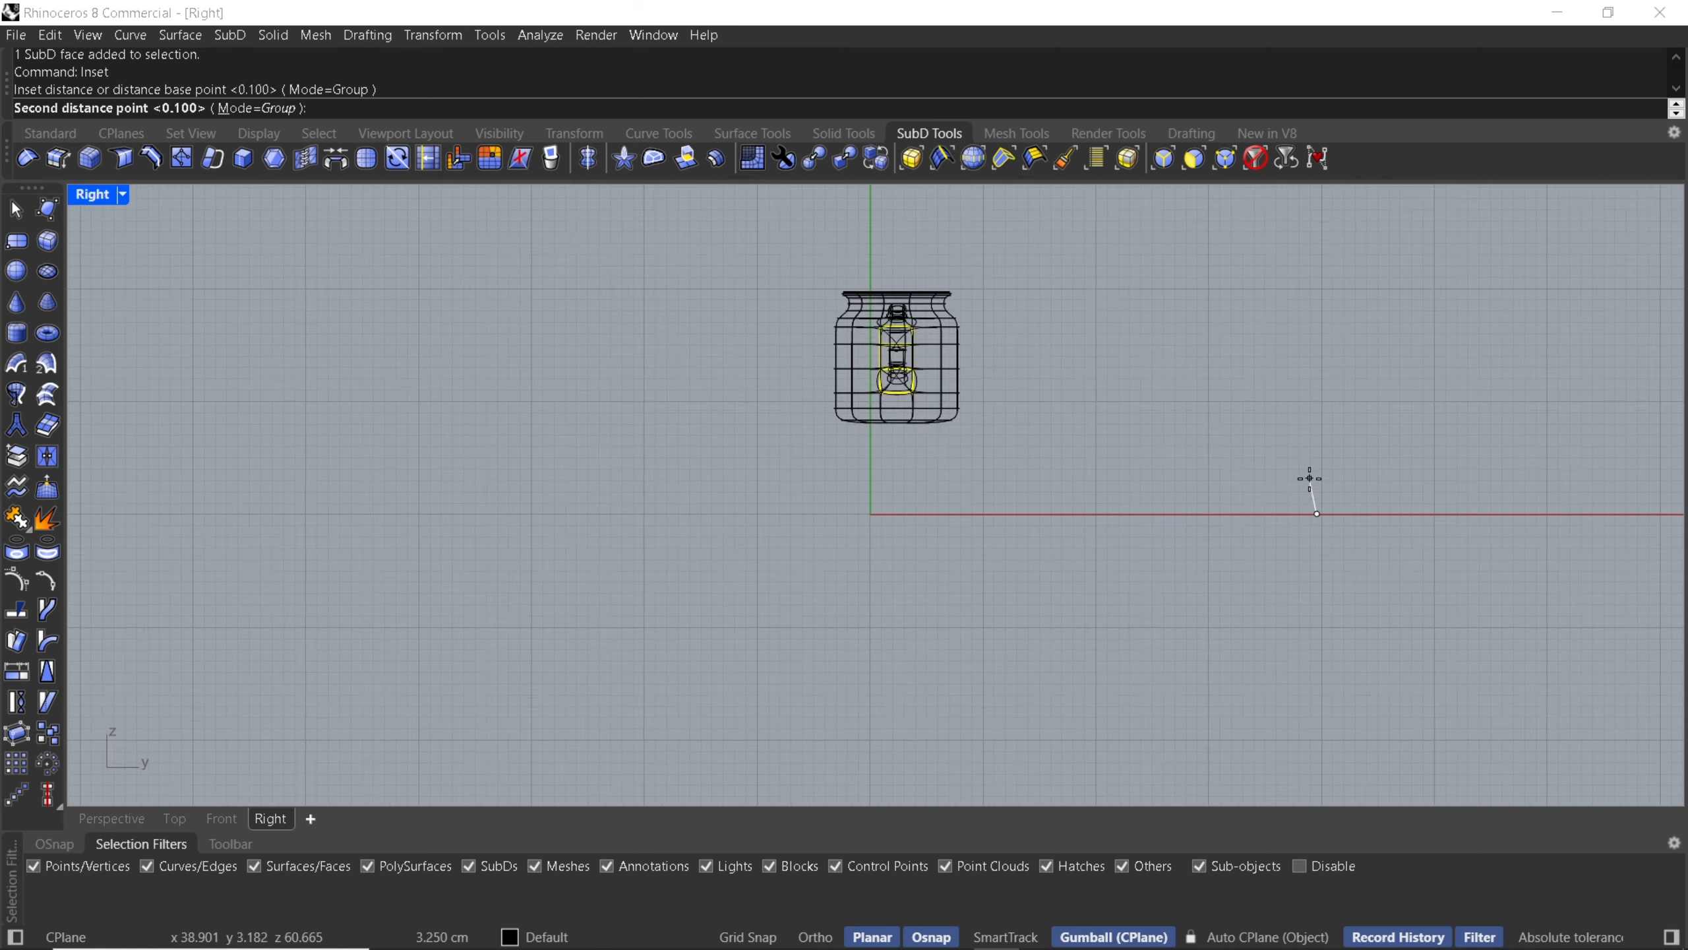
pyautogui.click(1329, 526)
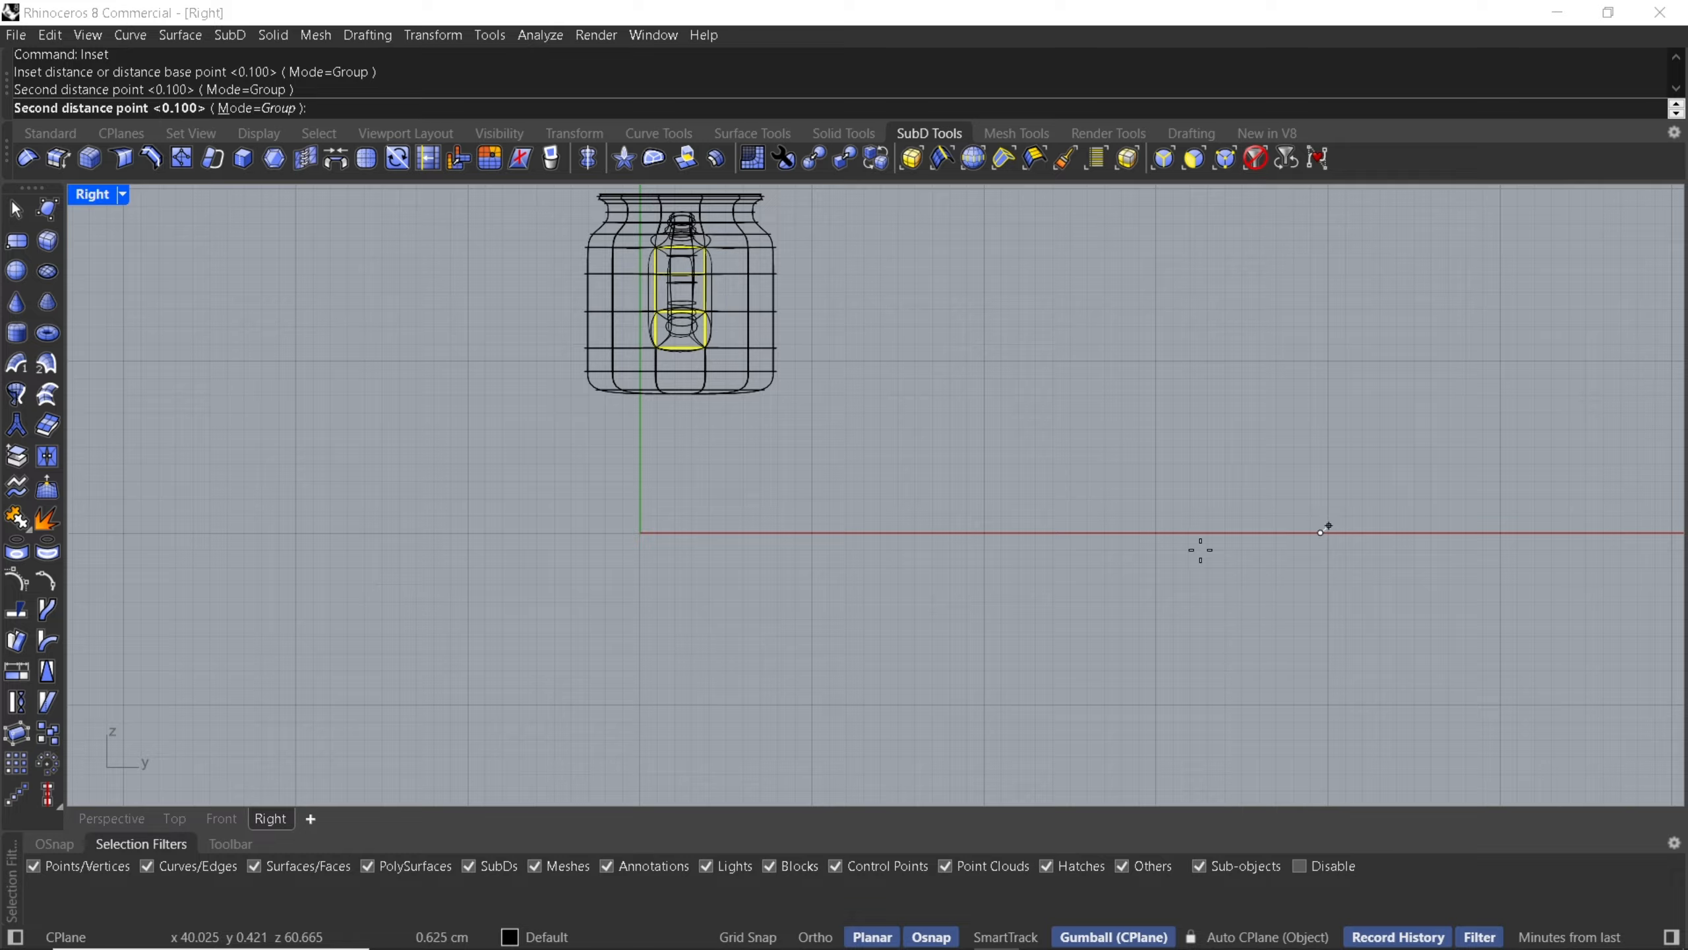
pyautogui.press('Return')
pyautogui.click(878, 577)
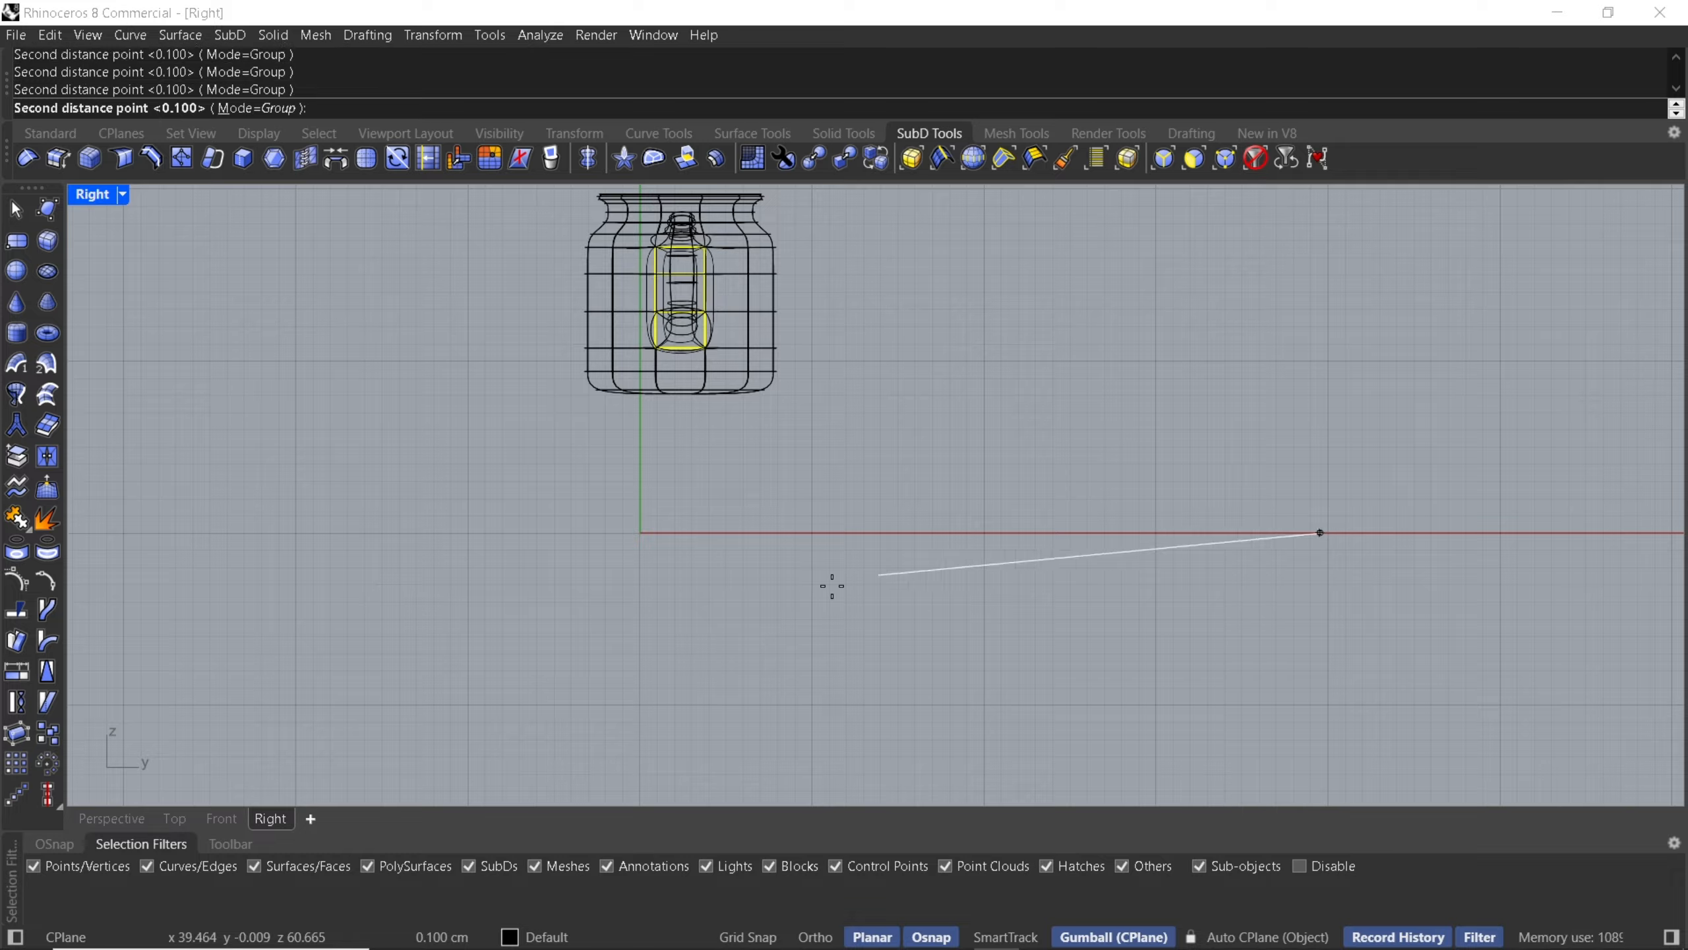
pyautogui.click(150, 821)
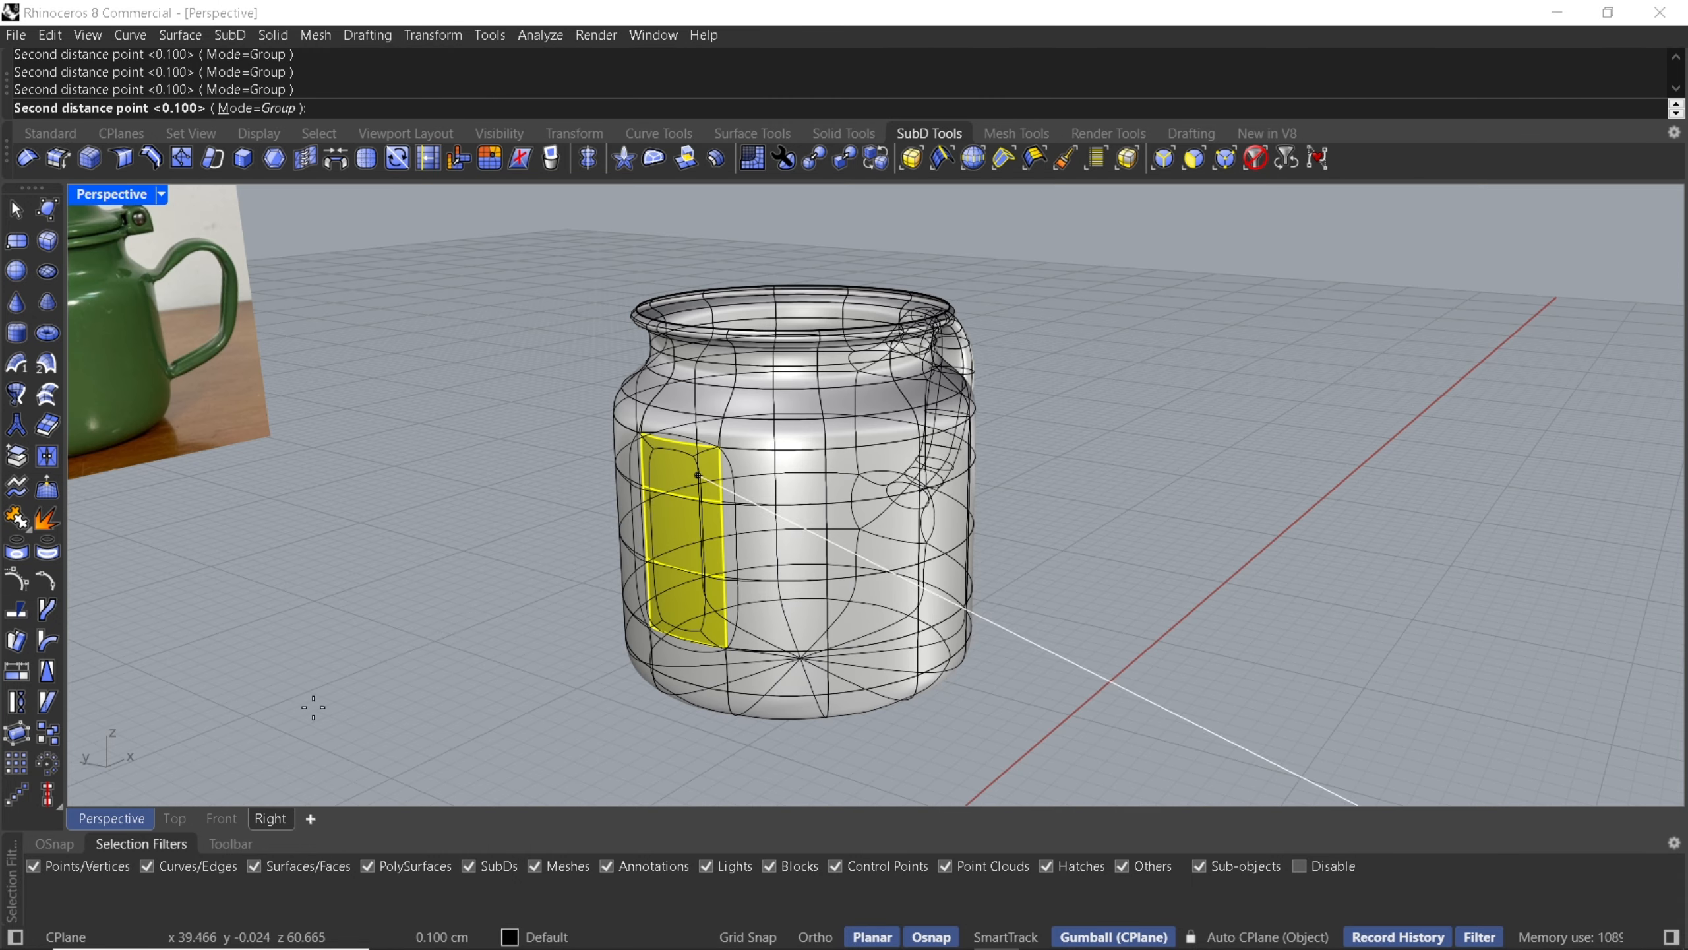
pyautogui.click(17, 212)
pyautogui.rightClick(540, 414)
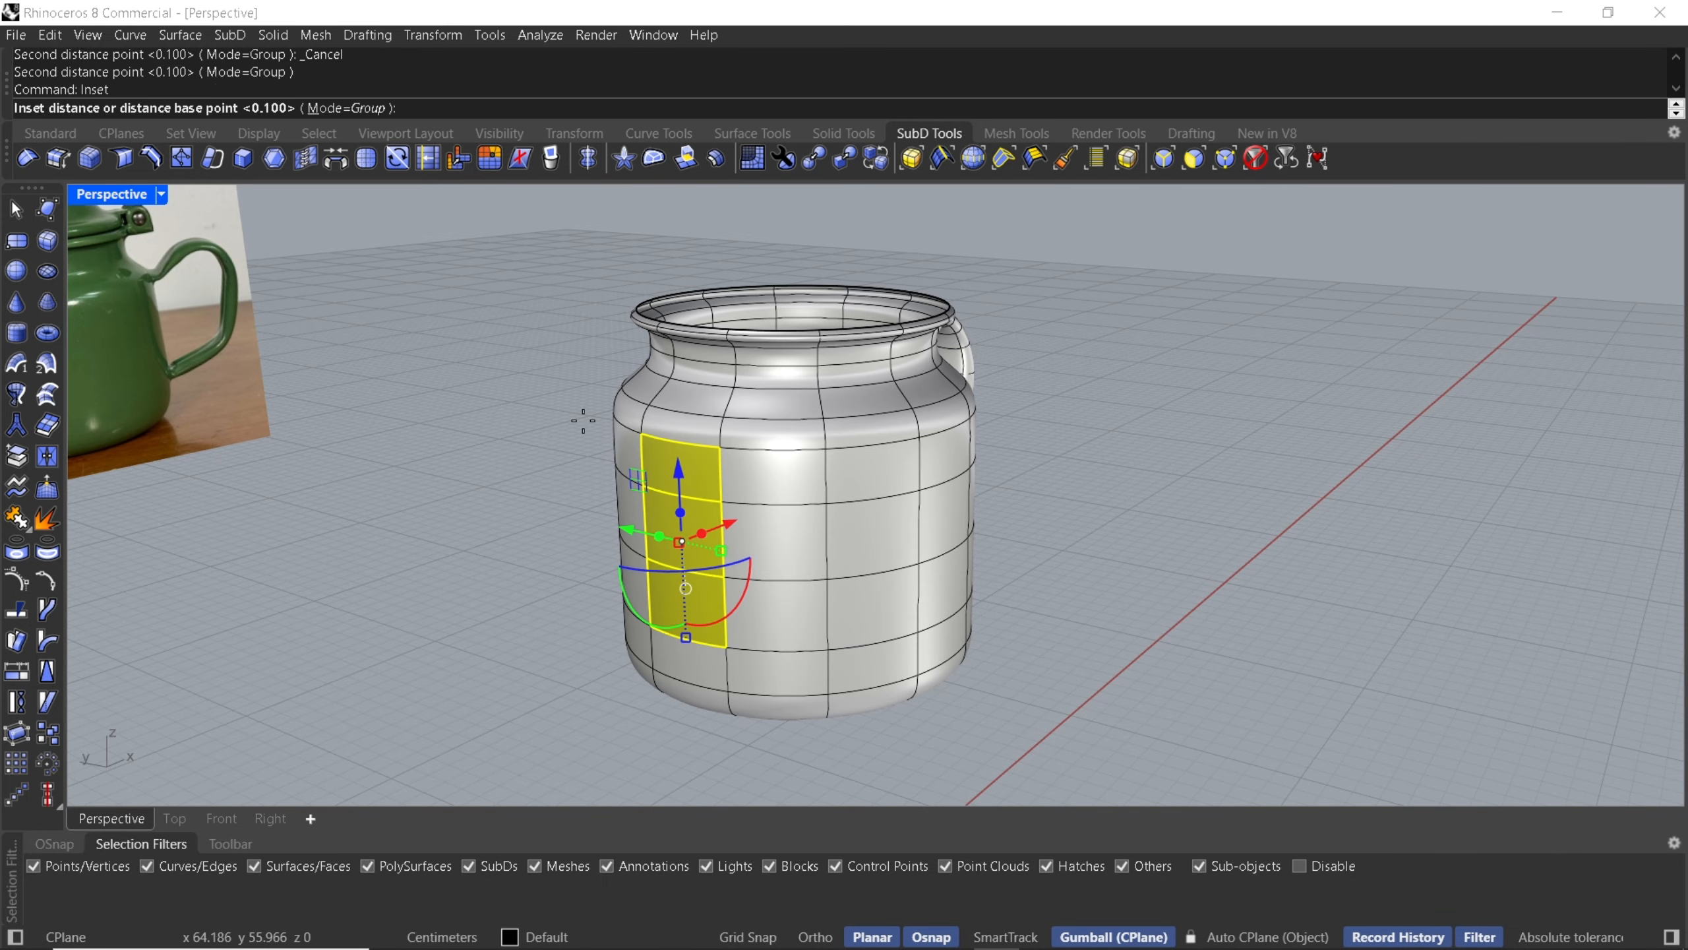
pyautogui.rightClick(691, 489)
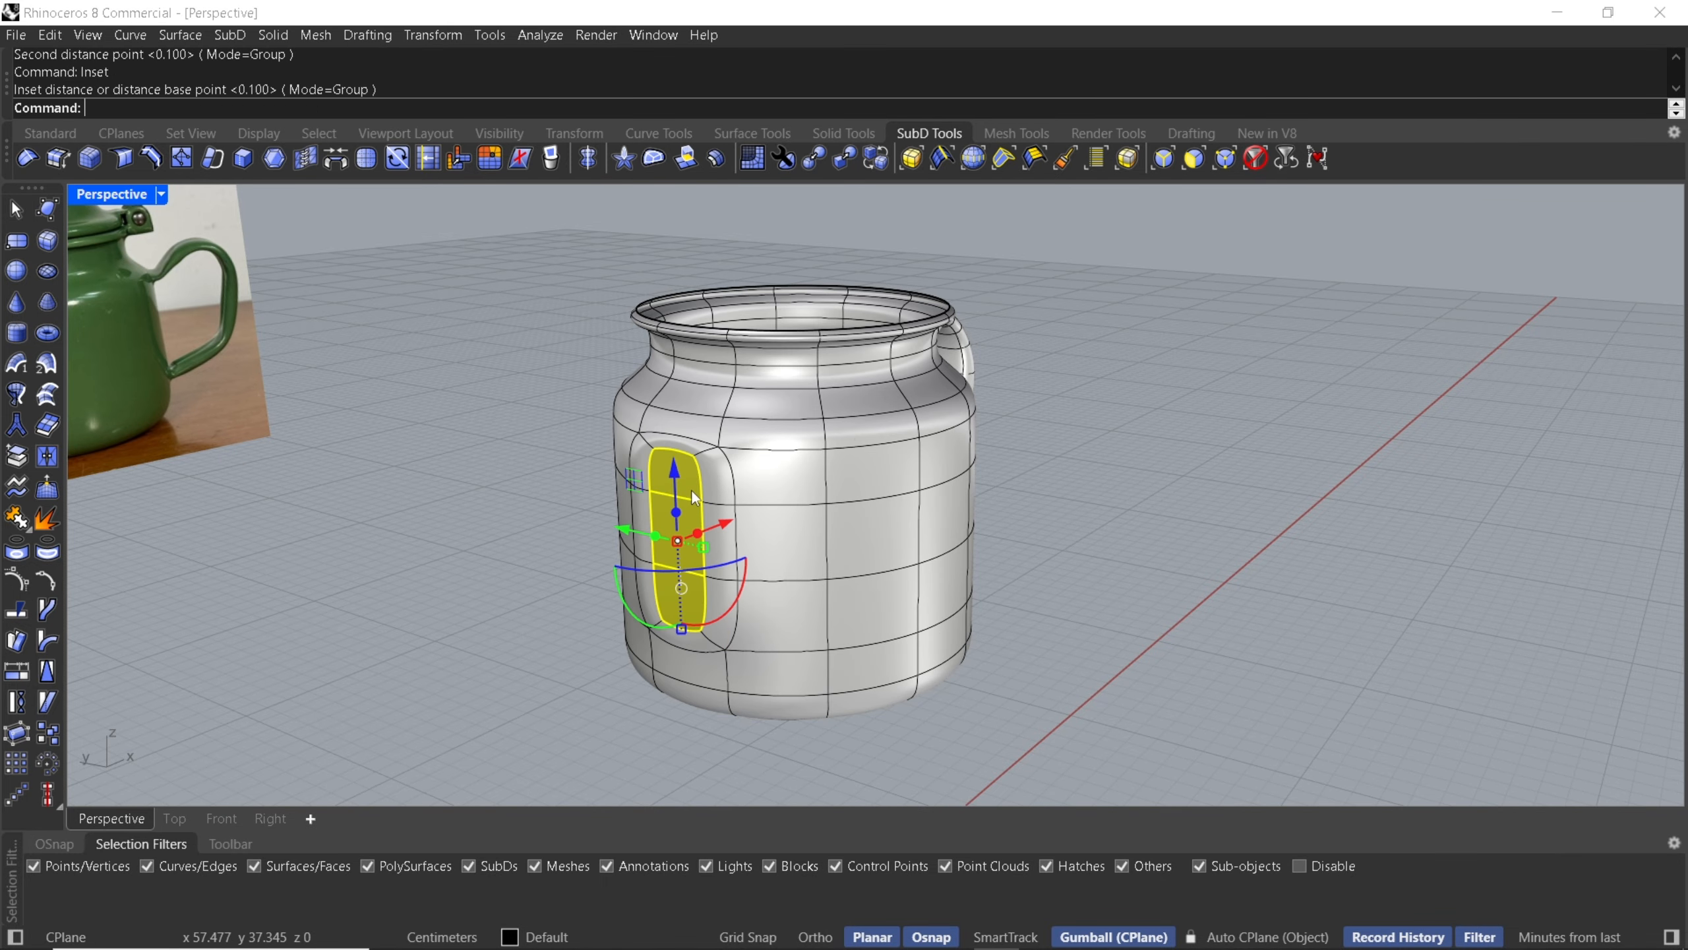
# - Delete the inset inner faces to open an oblong hole in the body for the spout
pyautogui.click(512, 482)
pyautogui.moveTo(785, 475)
pyautogui.mouseDown(button='right')
pyautogui.moveTo(642, 472)
pyautogui.moveTo(786, 469)
pyautogui.mouseUp(button='right')
pyautogui.scroll(2, 755, 458)
pyautogui.keyDown('ctrl'); pyautogui.keyDown('shift'); pyautogui.click(845, 435); pyautogui.keyUp('shift'); pyautogui.keyUp('ctrl')
pyautogui.press('Delete')
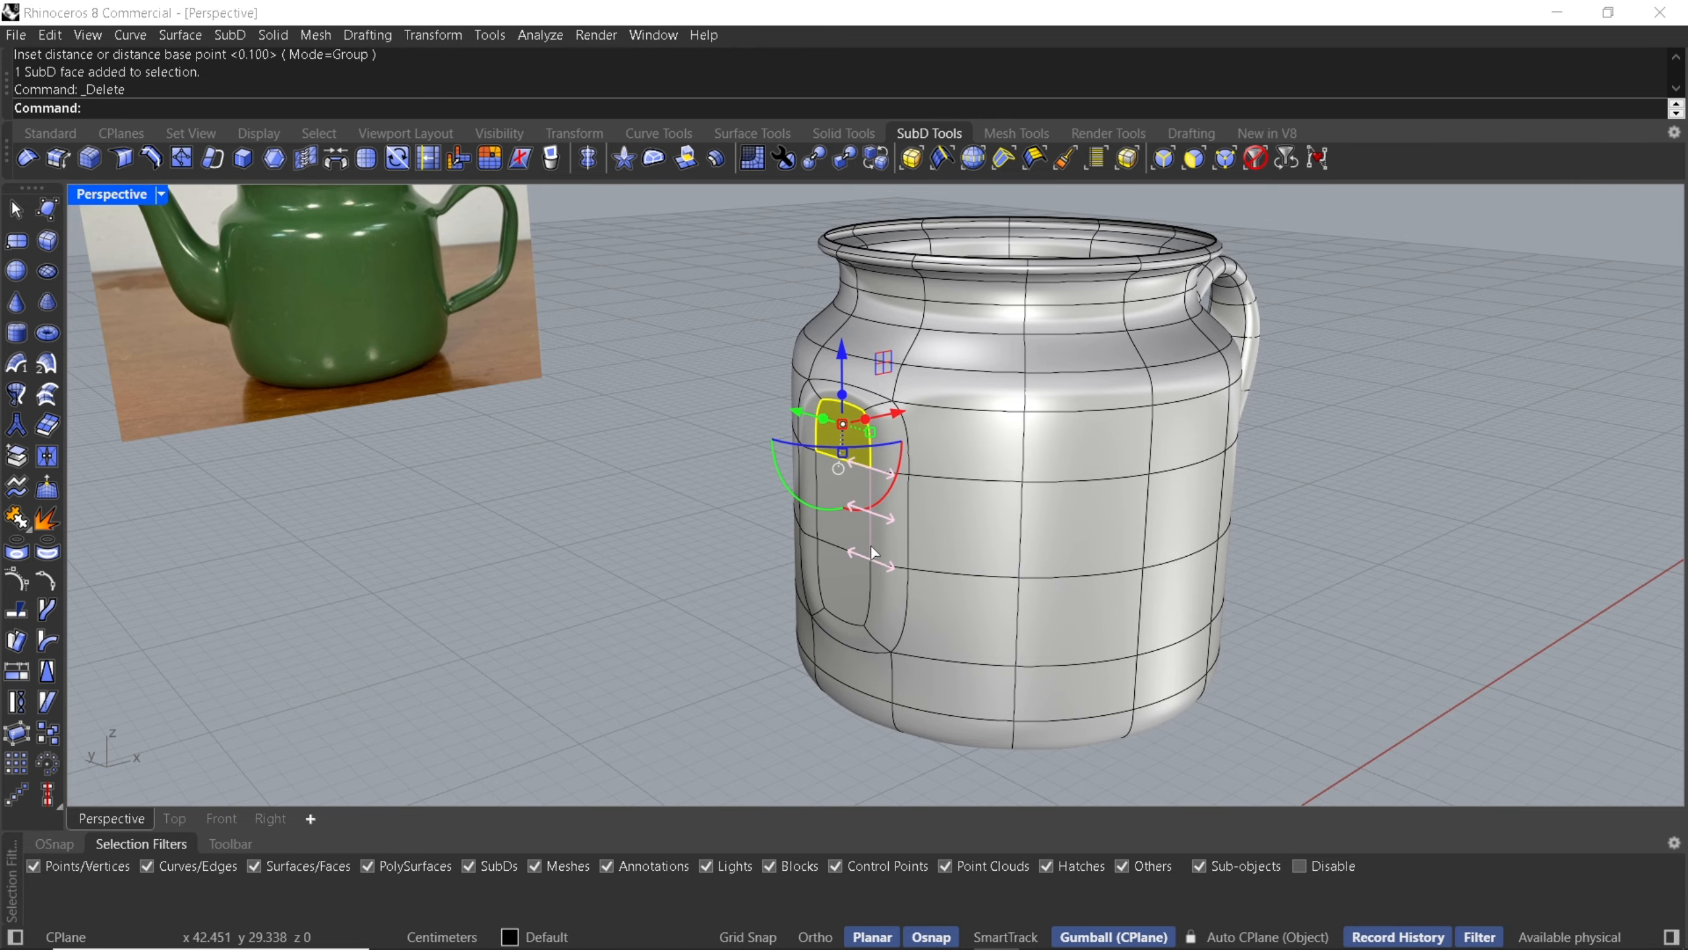
pyautogui.keyDown('ctrl'); pyautogui.keyDown('shift'); pyautogui.click(848, 566); pyautogui.keyUp('shift'); pyautogui.keyUp('ctrl')
pyautogui.press('Delete')
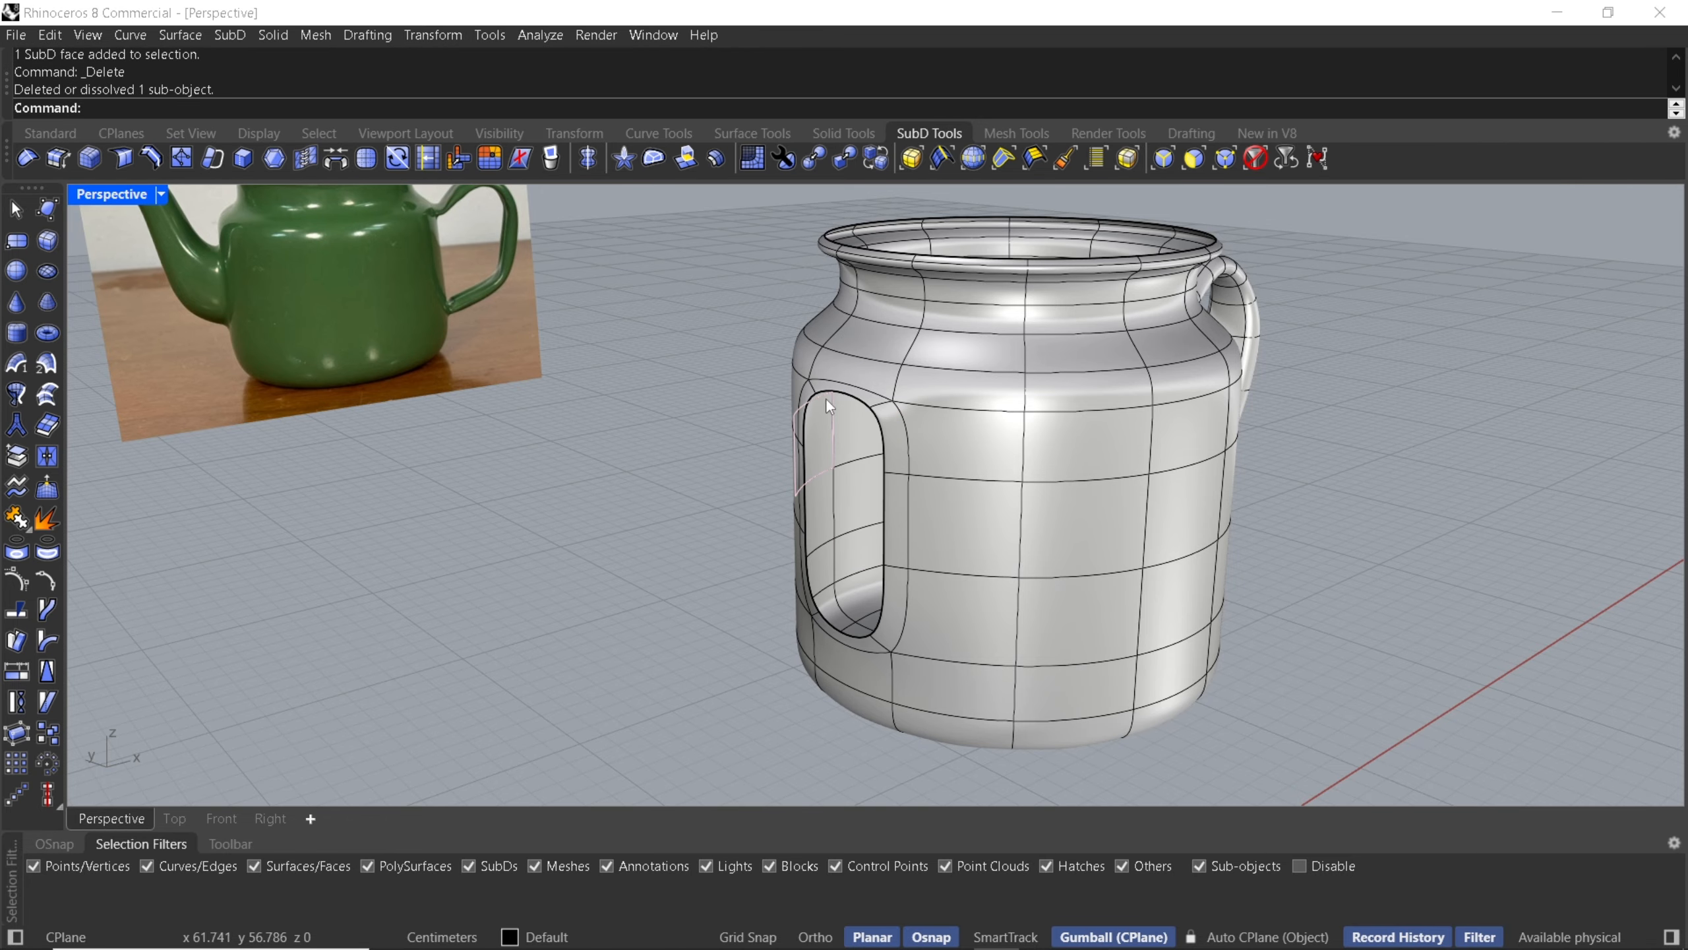
# - Select the hole's edge loop and extrude it outward, rotating and scaling the new loop to follow the spout's base
pyautogui.keyDown('ctrl'); pyautogui.keyDown('shift'); pyautogui.doubleClick(827, 397); pyautogui.keyUp('shift'); pyautogui.keyUp('ctrl')
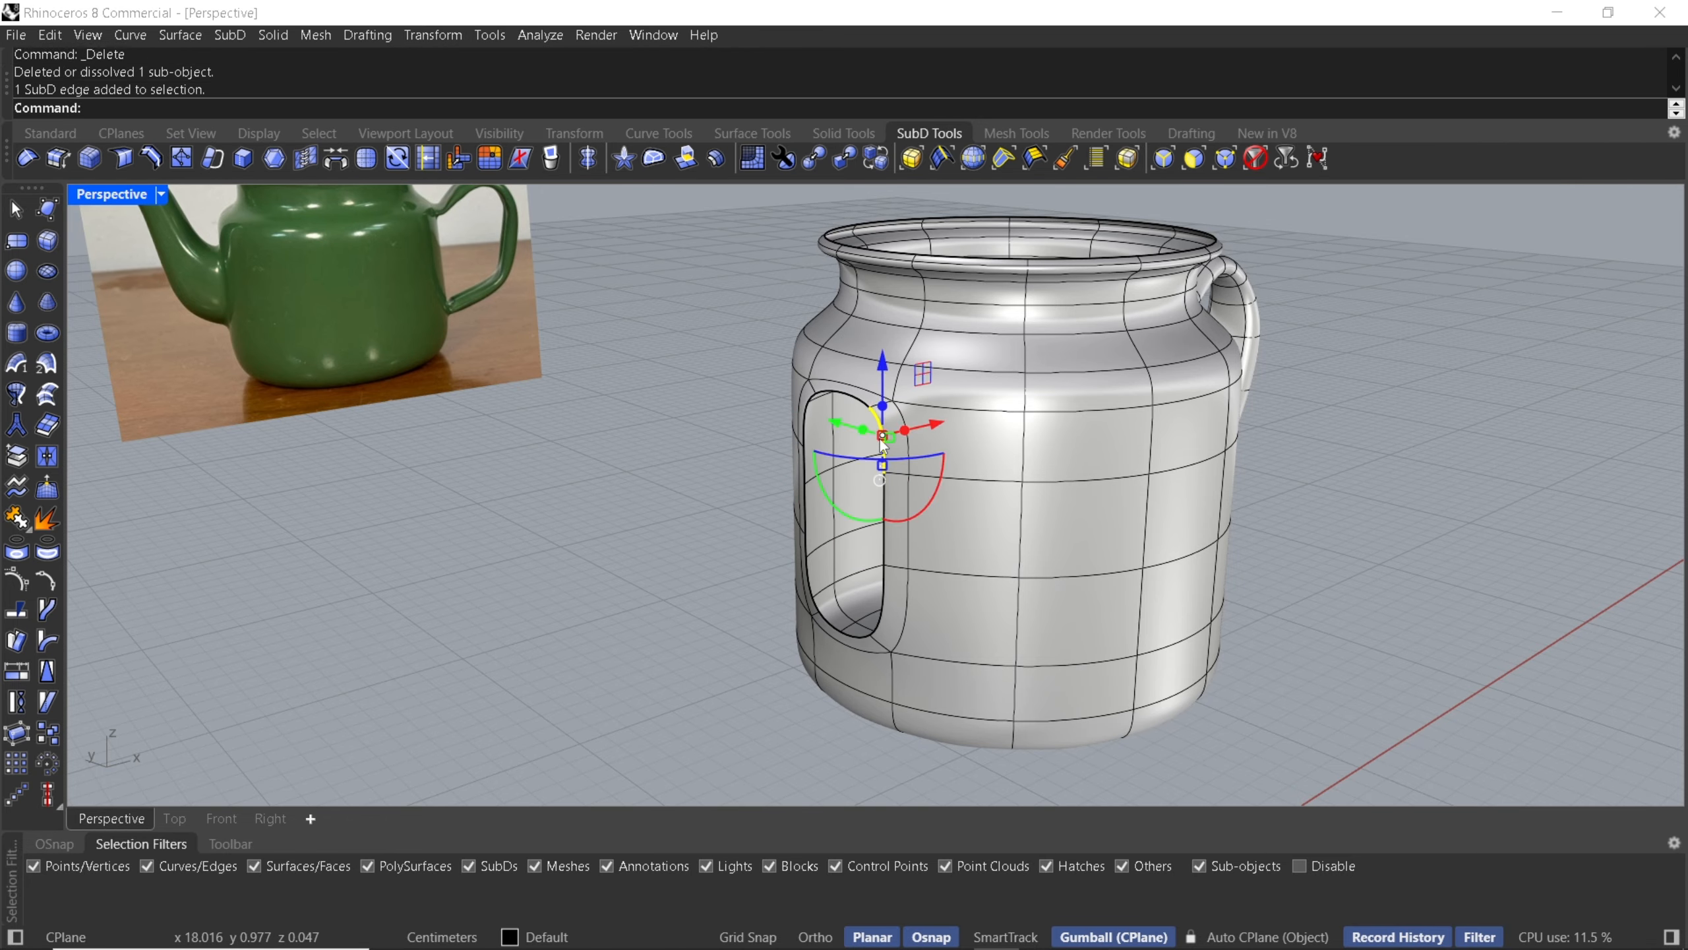
pyautogui.click(230, 821)
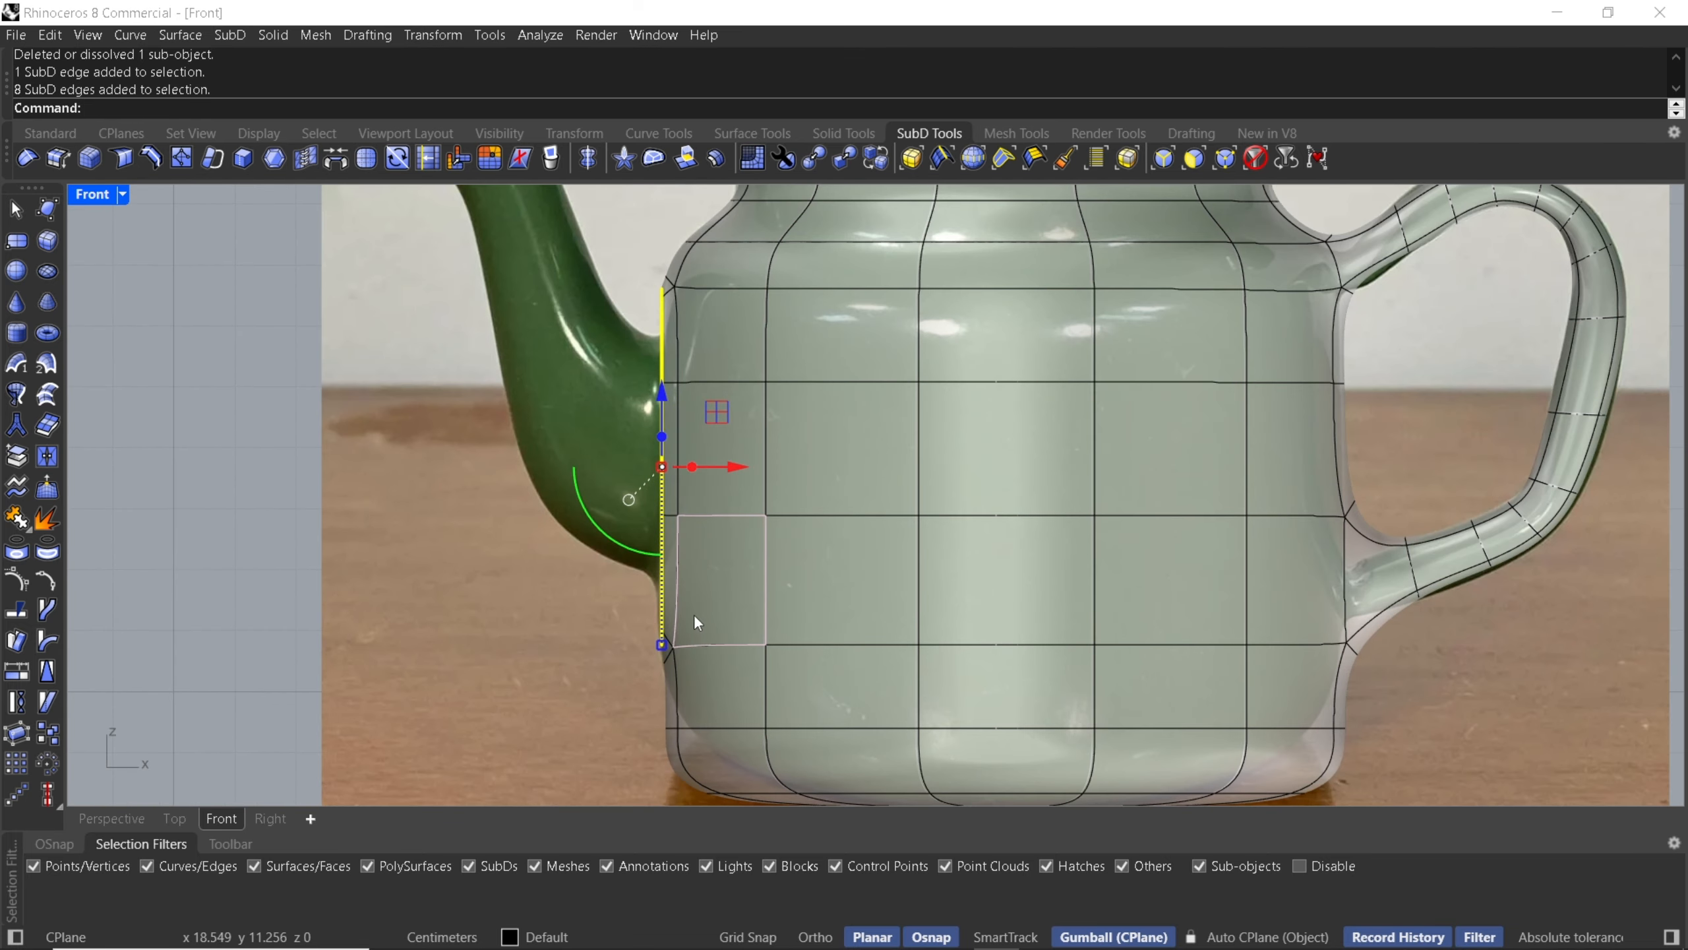
pyautogui.scroll(3, 691, 638)
pyautogui.moveTo(668, 707); pyautogui.dragTo(667, 653)
pyautogui.scroll(3, 671, 463)
pyautogui.moveTo(669, 471); pyautogui.dragTo(670, 464)
pyautogui.moveTo(703, 550); pyautogui.dragTo(632, 501)
pyautogui.moveTo(632, 501); pyautogui.dragTo(761, 540, button='right')
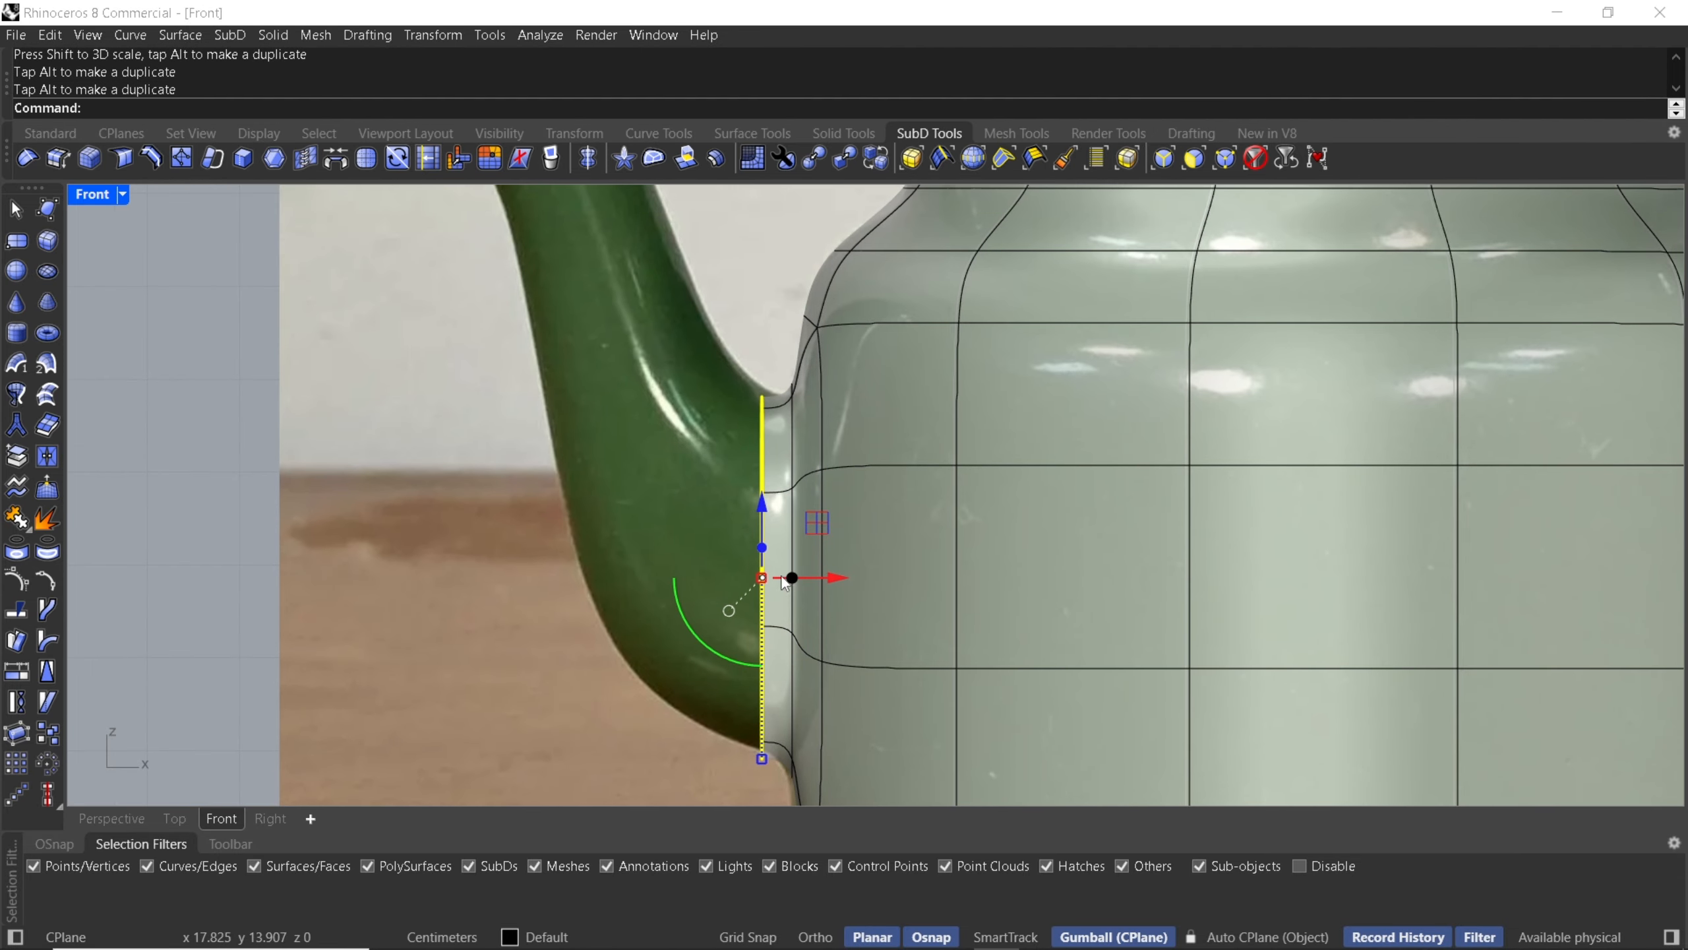
pyautogui.moveTo(782, 578); pyautogui.dragTo(768, 484)
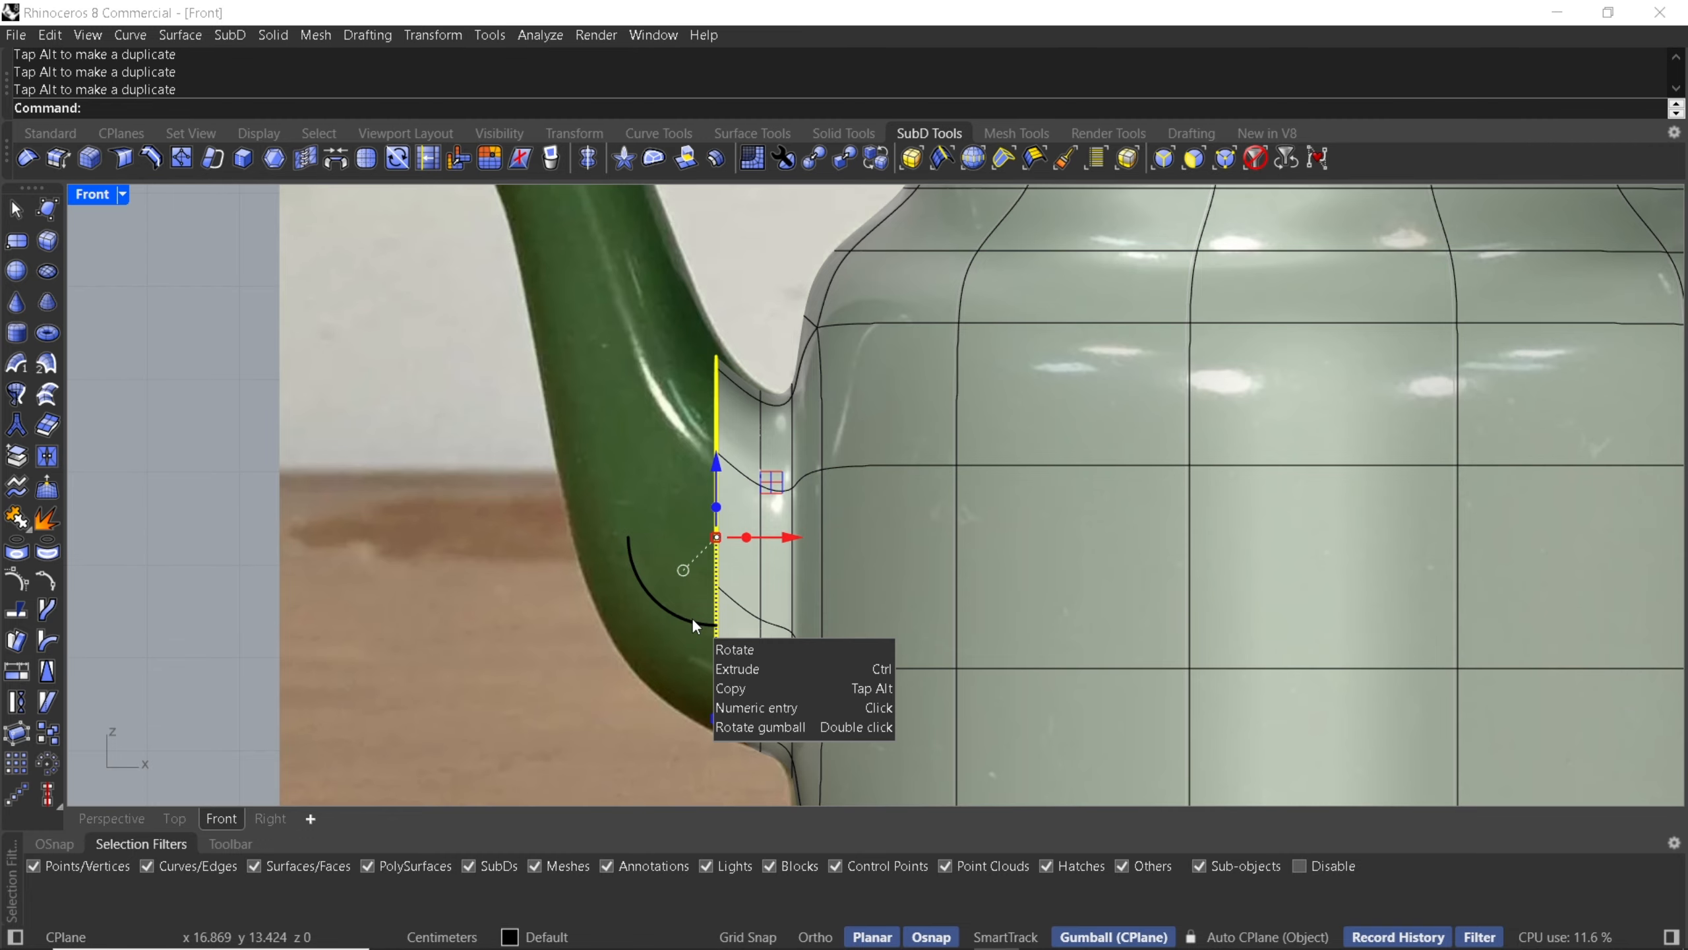
pyautogui.moveTo(691, 618); pyautogui.dragTo(678, 612)
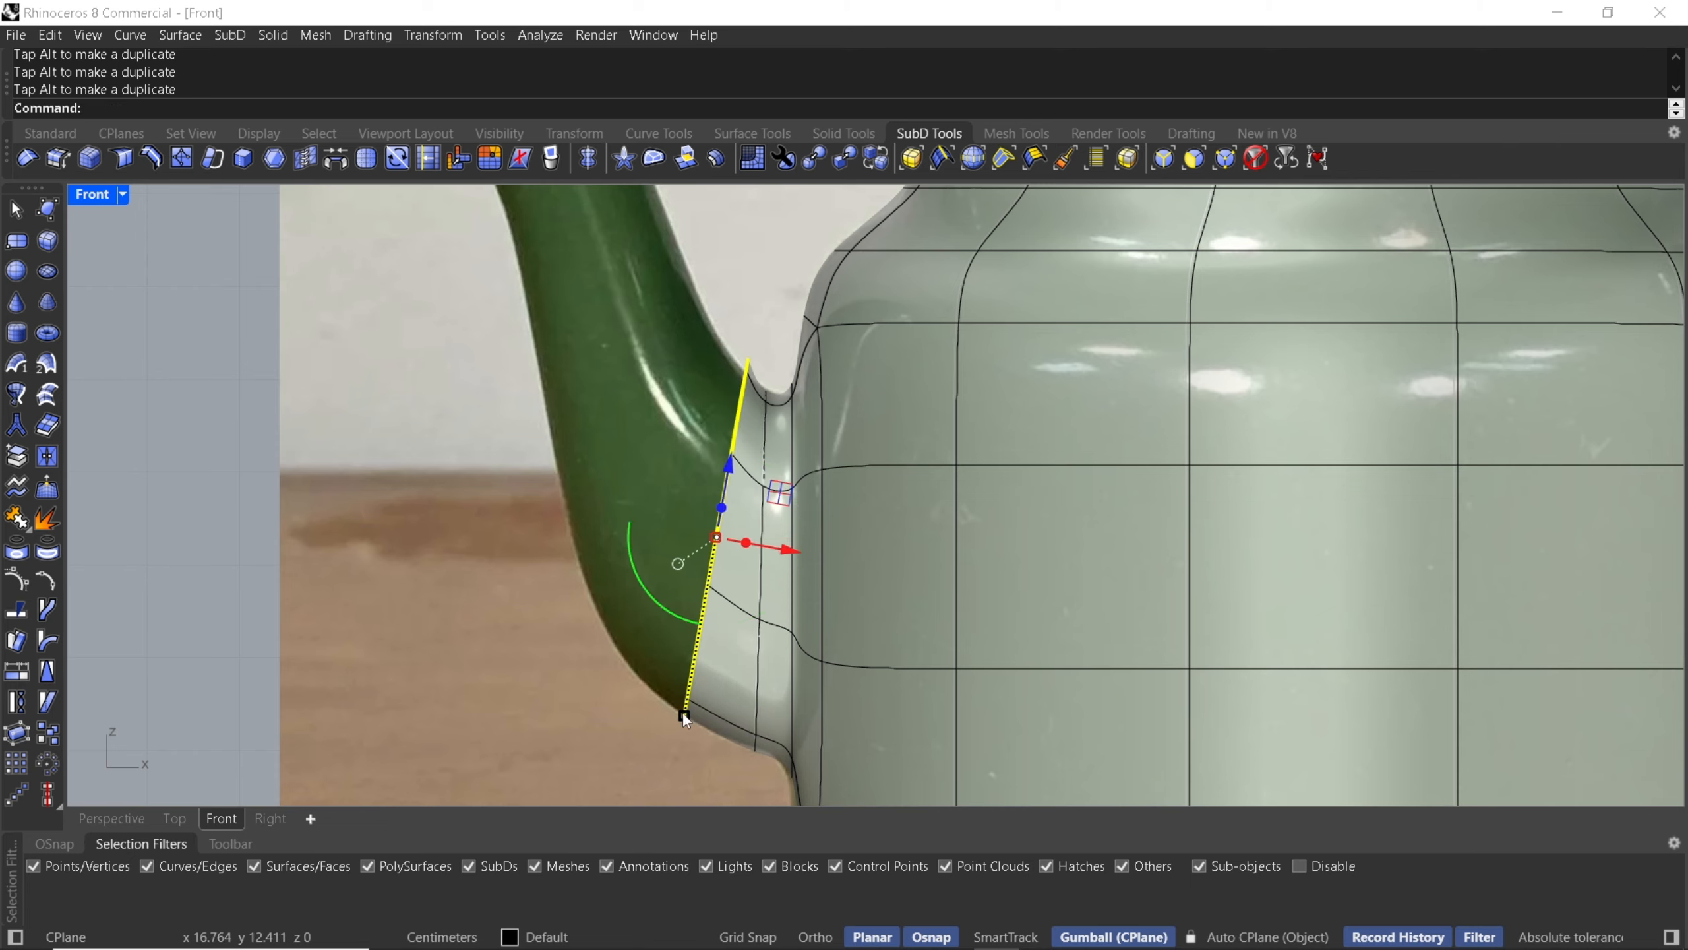
pyautogui.moveTo(683, 712); pyautogui.dragTo(684, 706)
pyautogui.moveTo(773, 506); pyautogui.dragTo(776, 504)
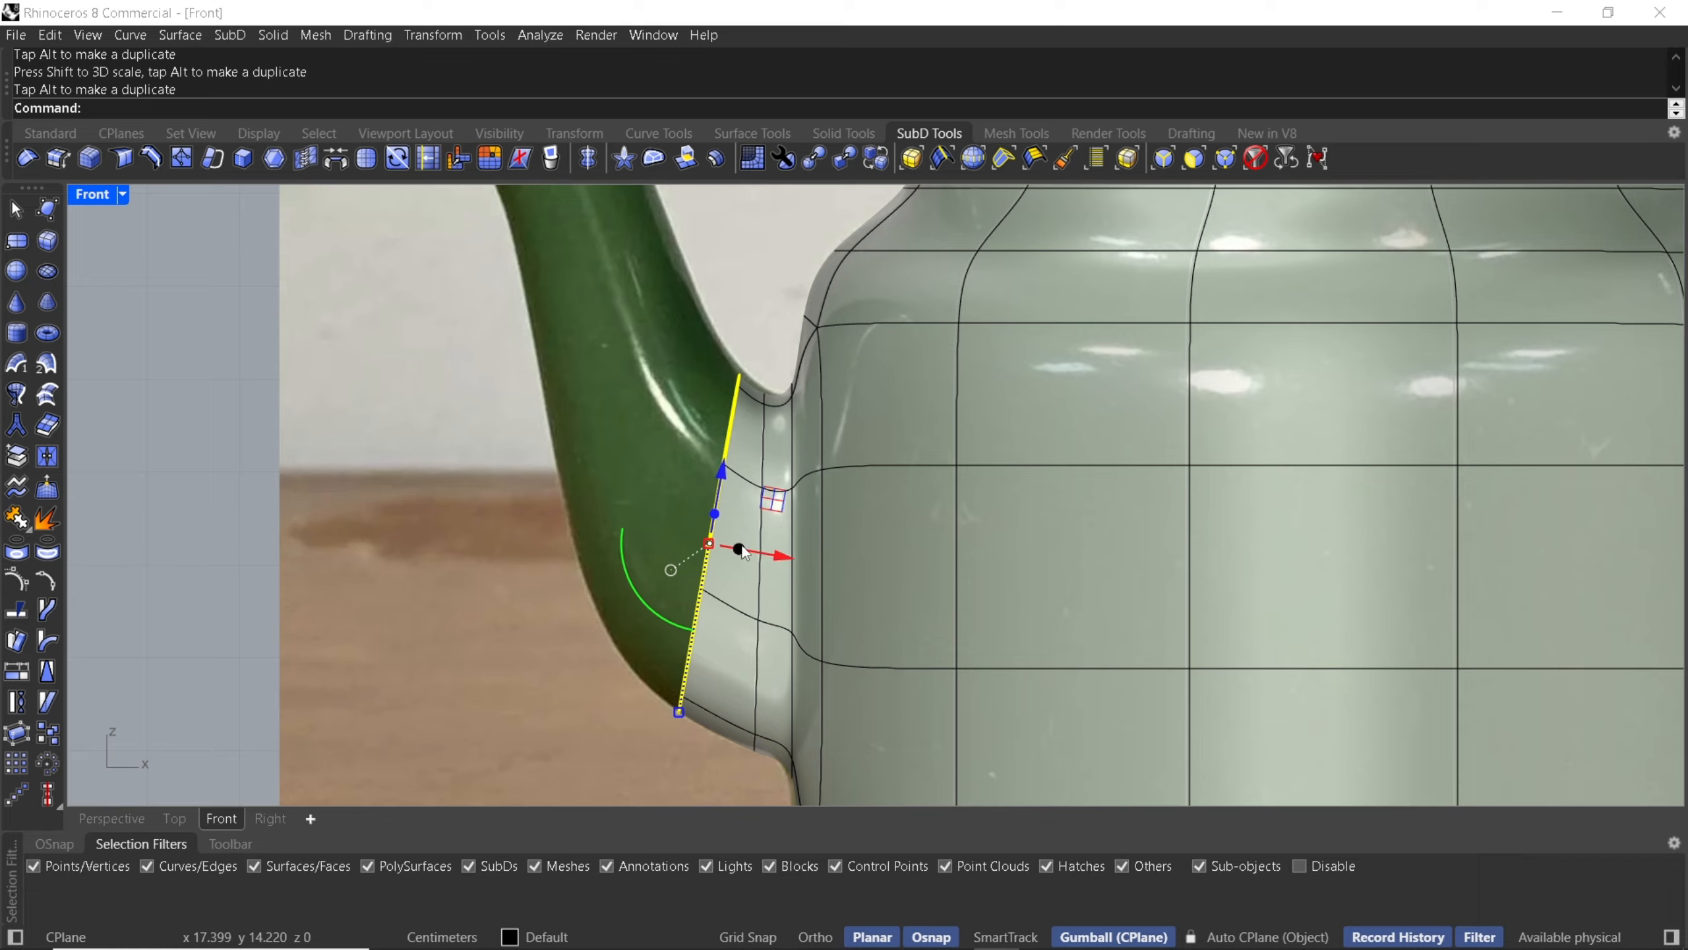
pyautogui.moveTo(739, 548); pyautogui.dragTo(720, 421)
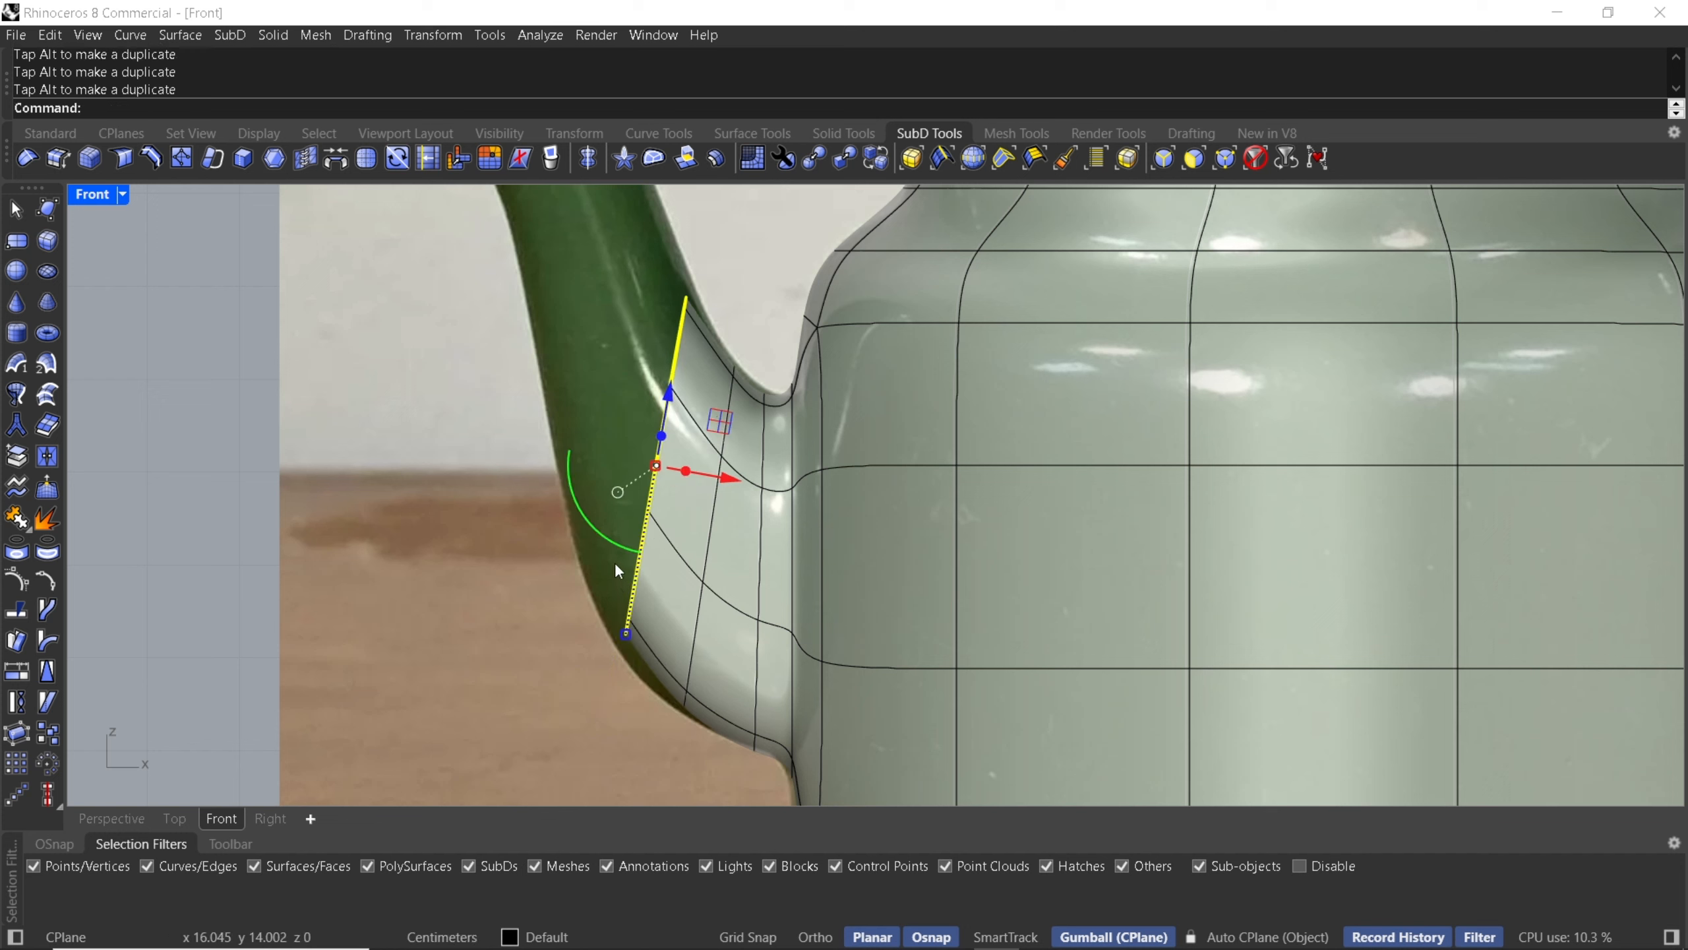
pyautogui.moveTo(618, 536); pyautogui.dragTo(614, 500)
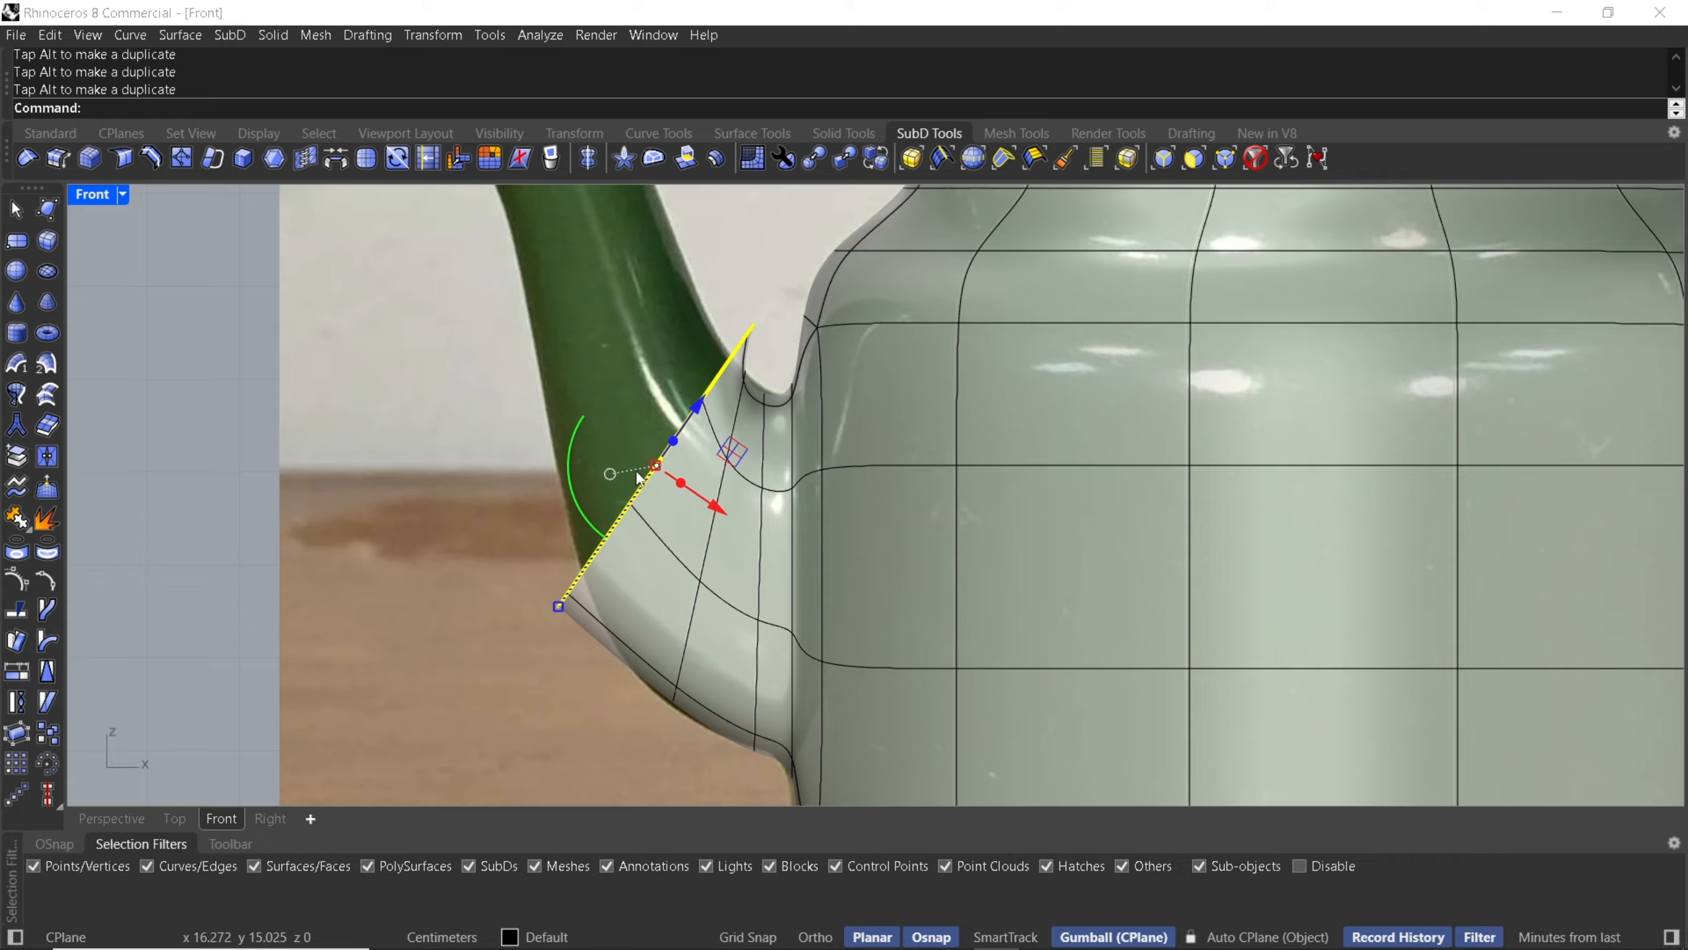
pyautogui.moveTo(558, 606); pyautogui.dragTo(577, 579)
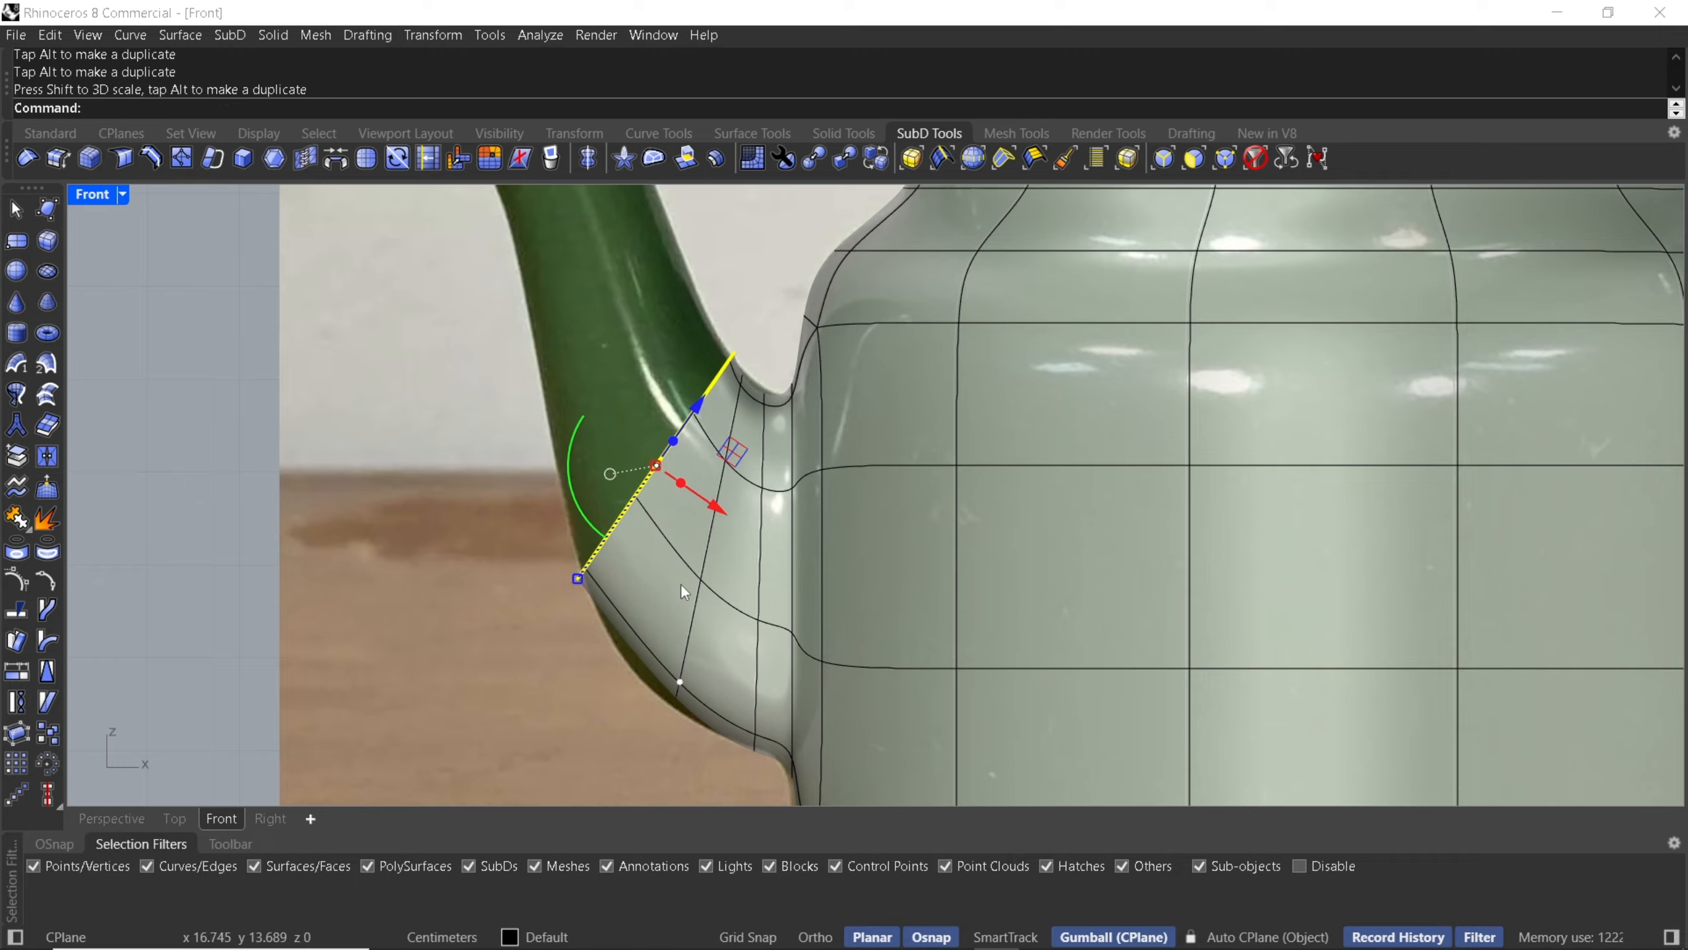
# - Extrude the loop further and rotate it along the spout's curve in the reference photo
pyautogui.moveTo(731, 463); pyautogui.dragTo(695, 374)
pyautogui.moveTo(547, 449); pyautogui.dragTo(521, 411)
pyautogui.moveTo(685, 410); pyautogui.dragTo(694, 389)
pyautogui.moveTo(693, 532); pyautogui.dragTo(708, 456, button='right')
pyautogui.moveTo(629, 637); pyautogui.dragTo(734, 566)
pyautogui.scroll(-2, 734, 447)
pyautogui.moveTo(734, 447); pyautogui.dragTo(732, 626, button='right')
pyautogui.scroll(2, 686, 538)
# - Reselect the spout's end loop, extrude another segment upward and tilt it to match the photo
pyautogui.doubleClick(651, 492)
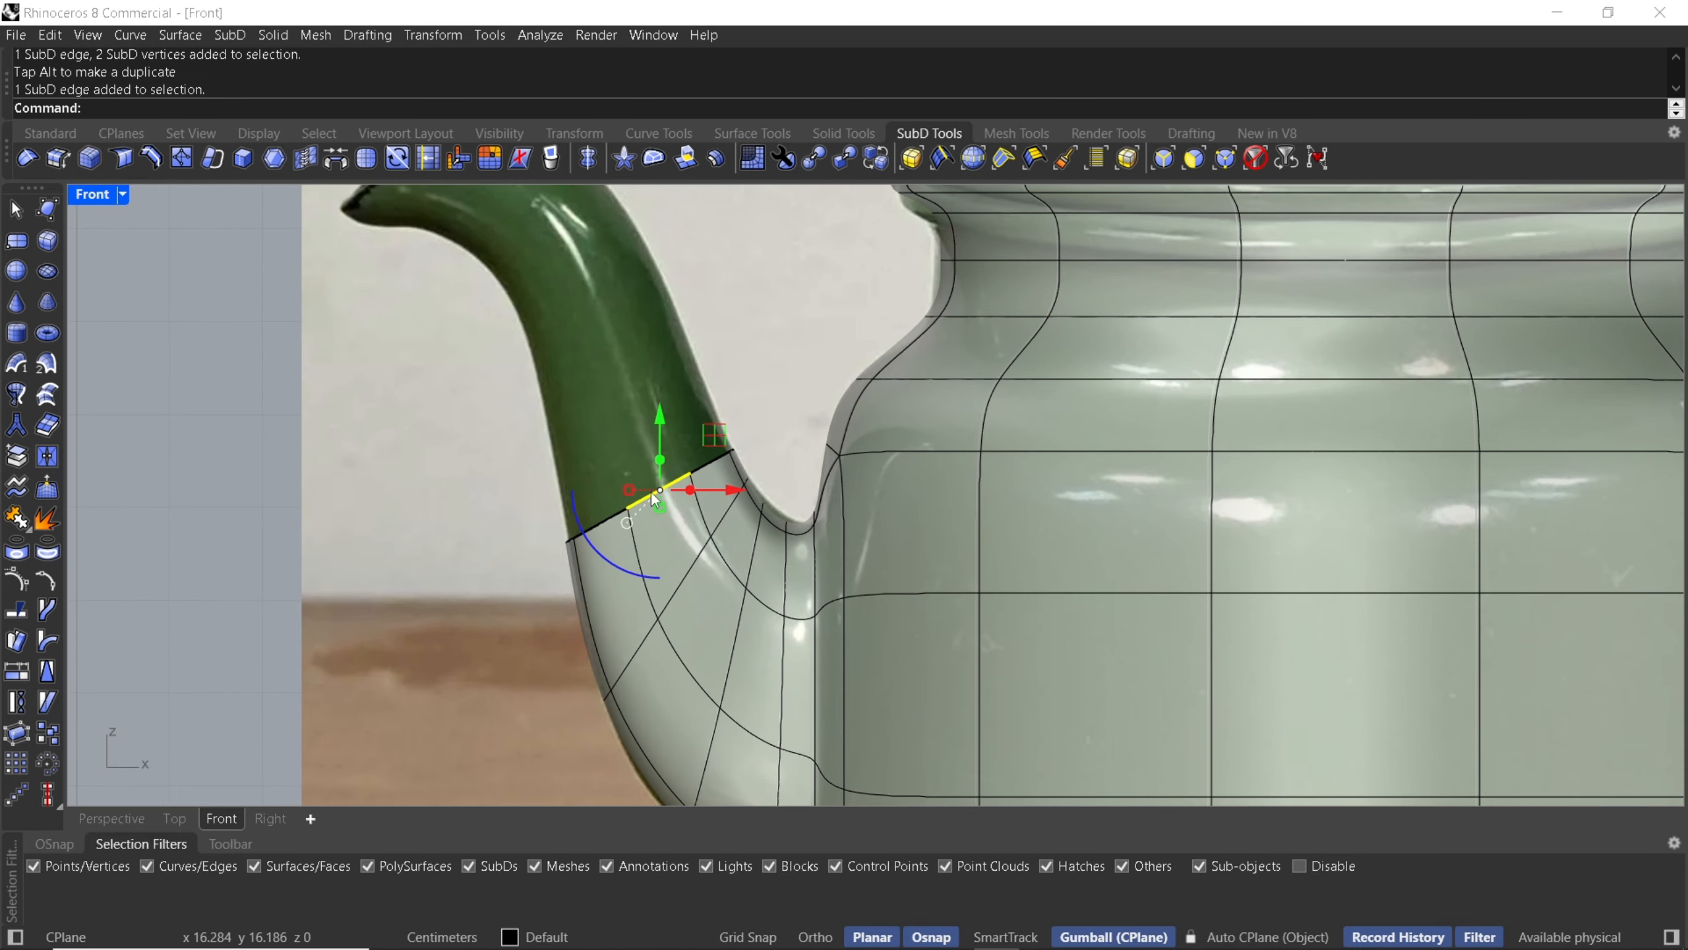
pyautogui.moveTo(666, 469); pyautogui.dragTo(714, 567, button='right')
pyautogui.moveTo(696, 568); pyautogui.dragTo(662, 440)
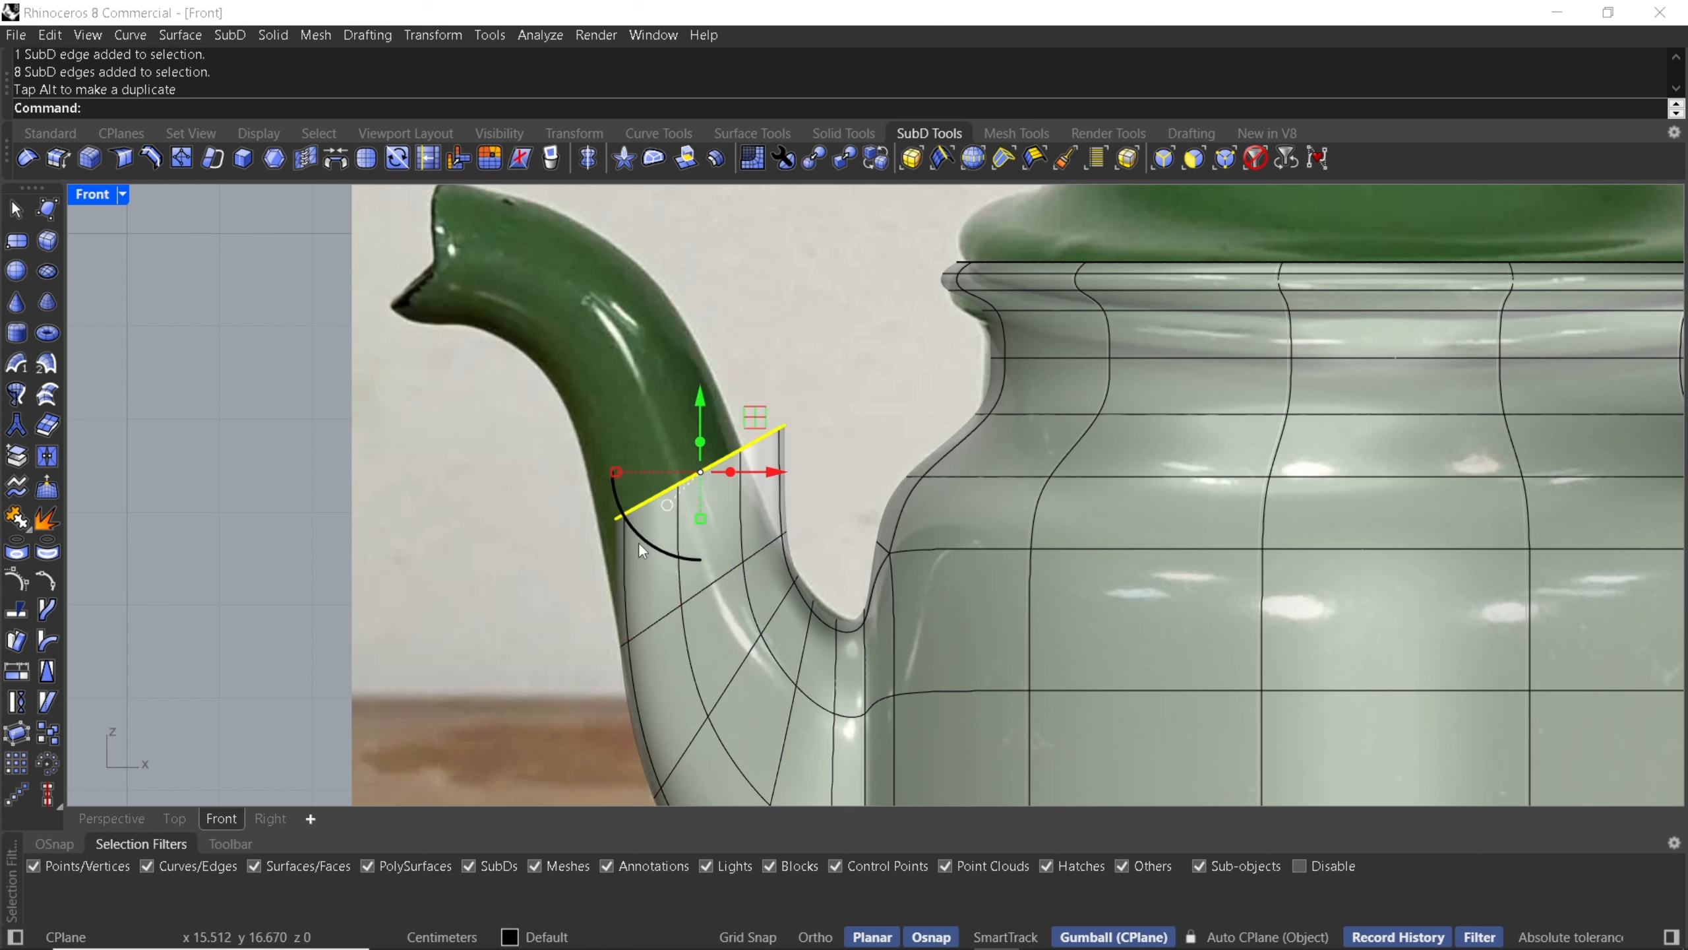
pyautogui.moveTo(638, 542); pyautogui.dragTo(664, 542)
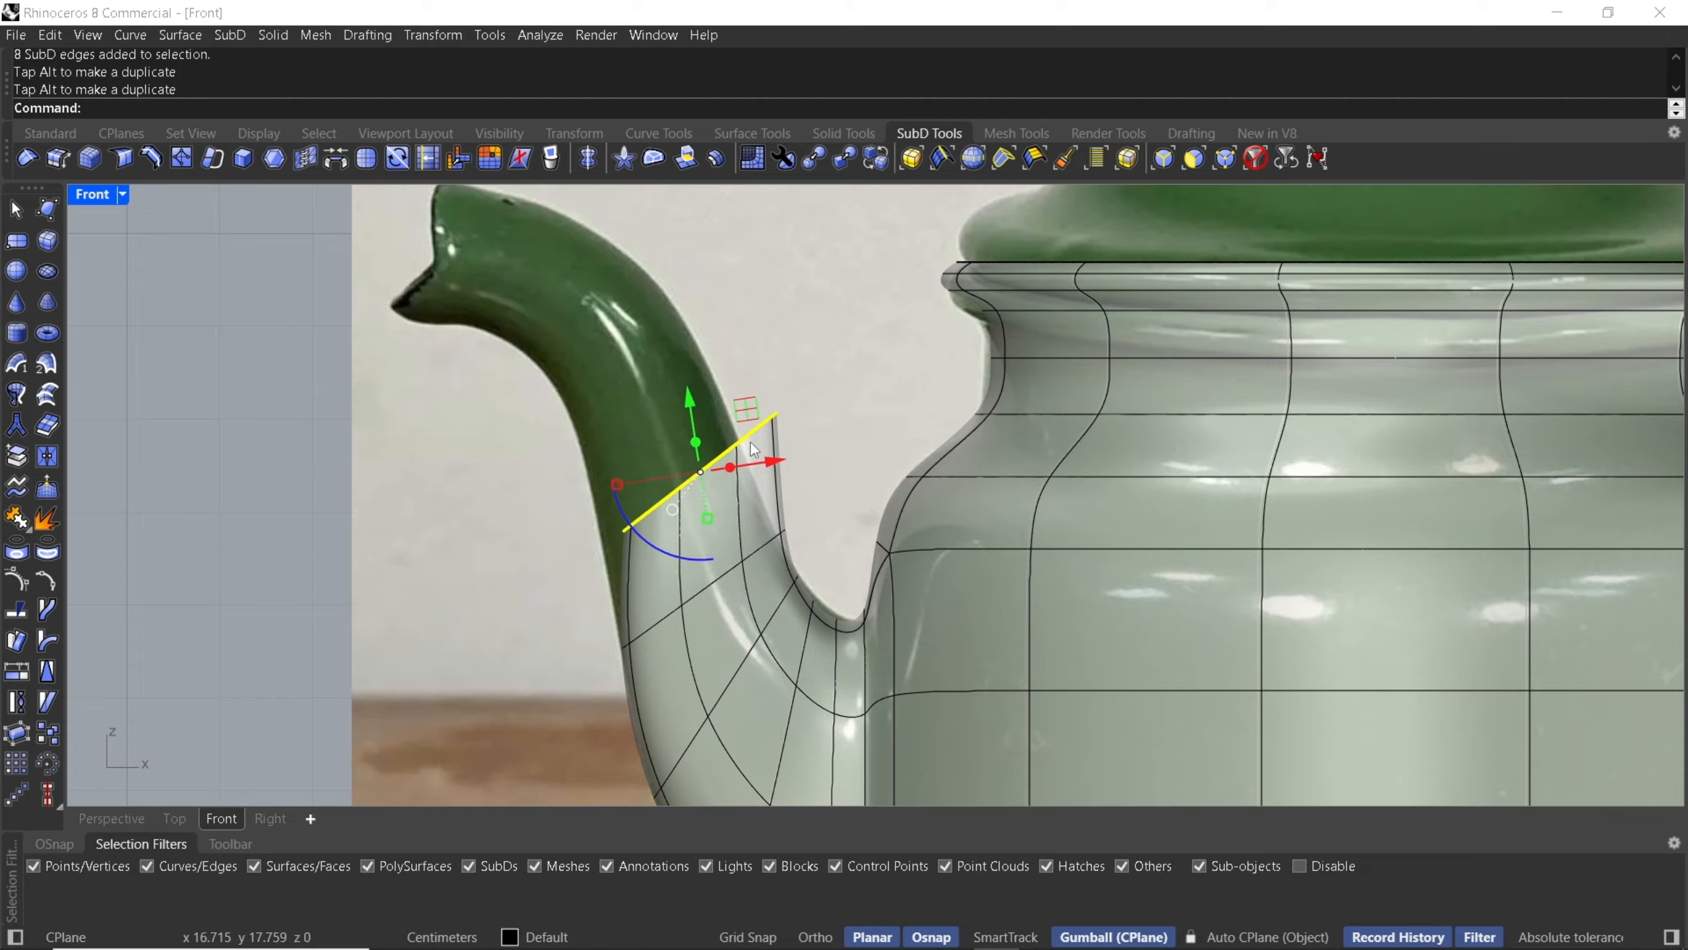
pyautogui.moveTo(747, 420); pyautogui.dragTo(722, 408)
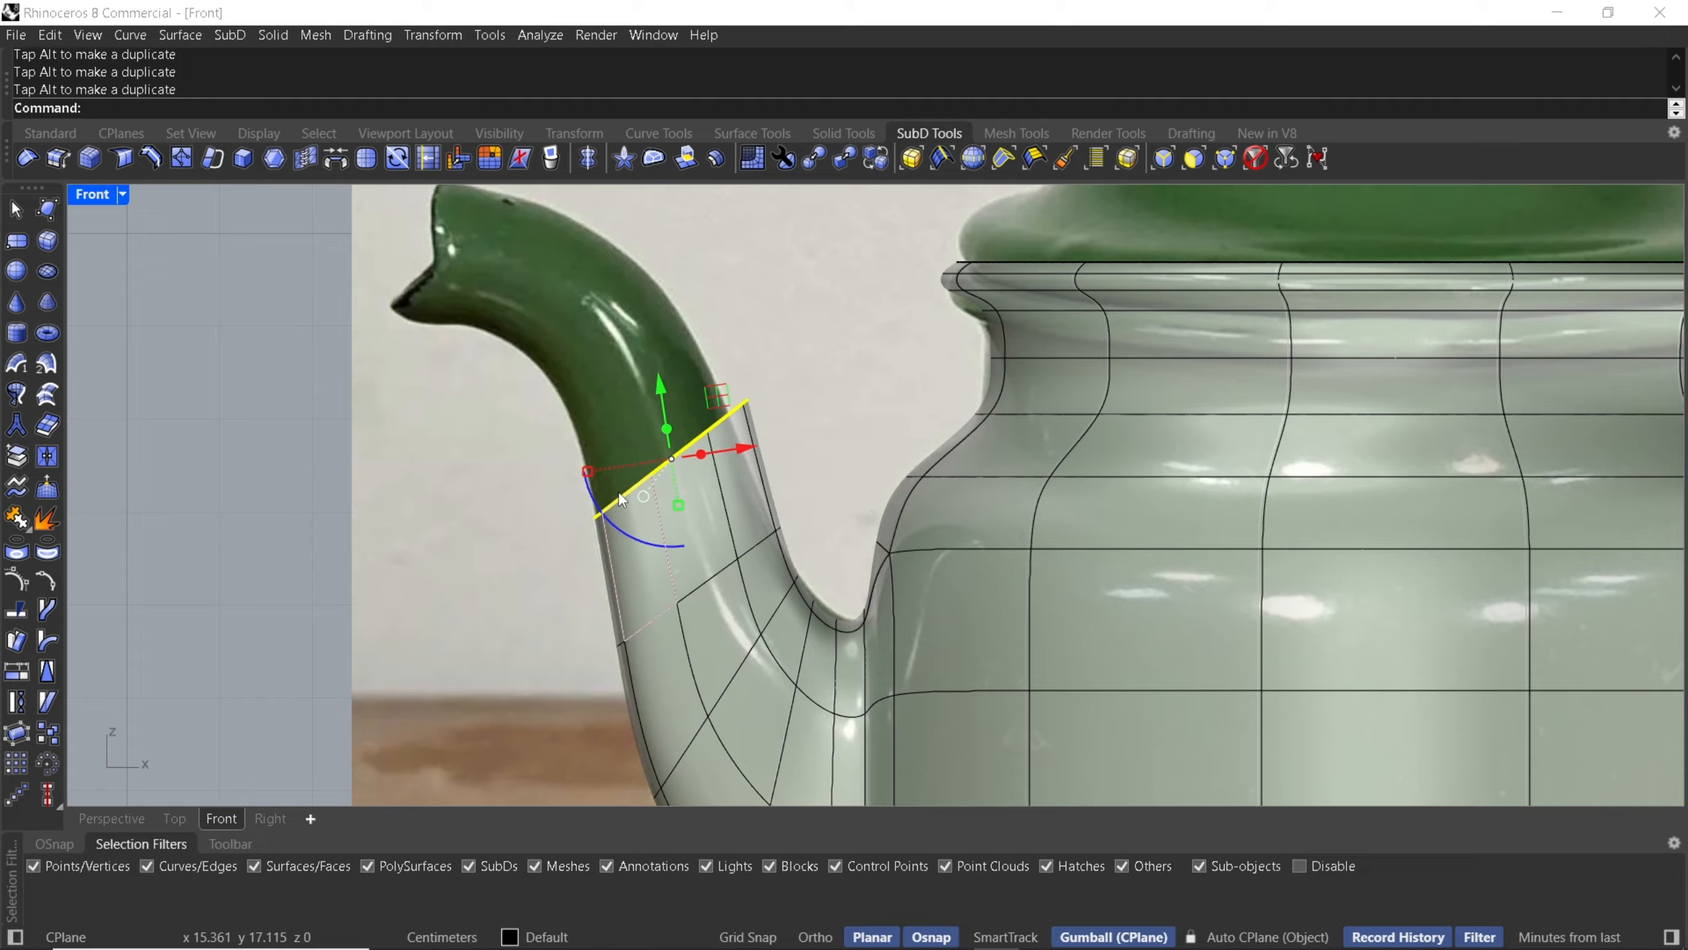
pyautogui.moveTo(588, 471); pyautogui.dragTo(593, 472)
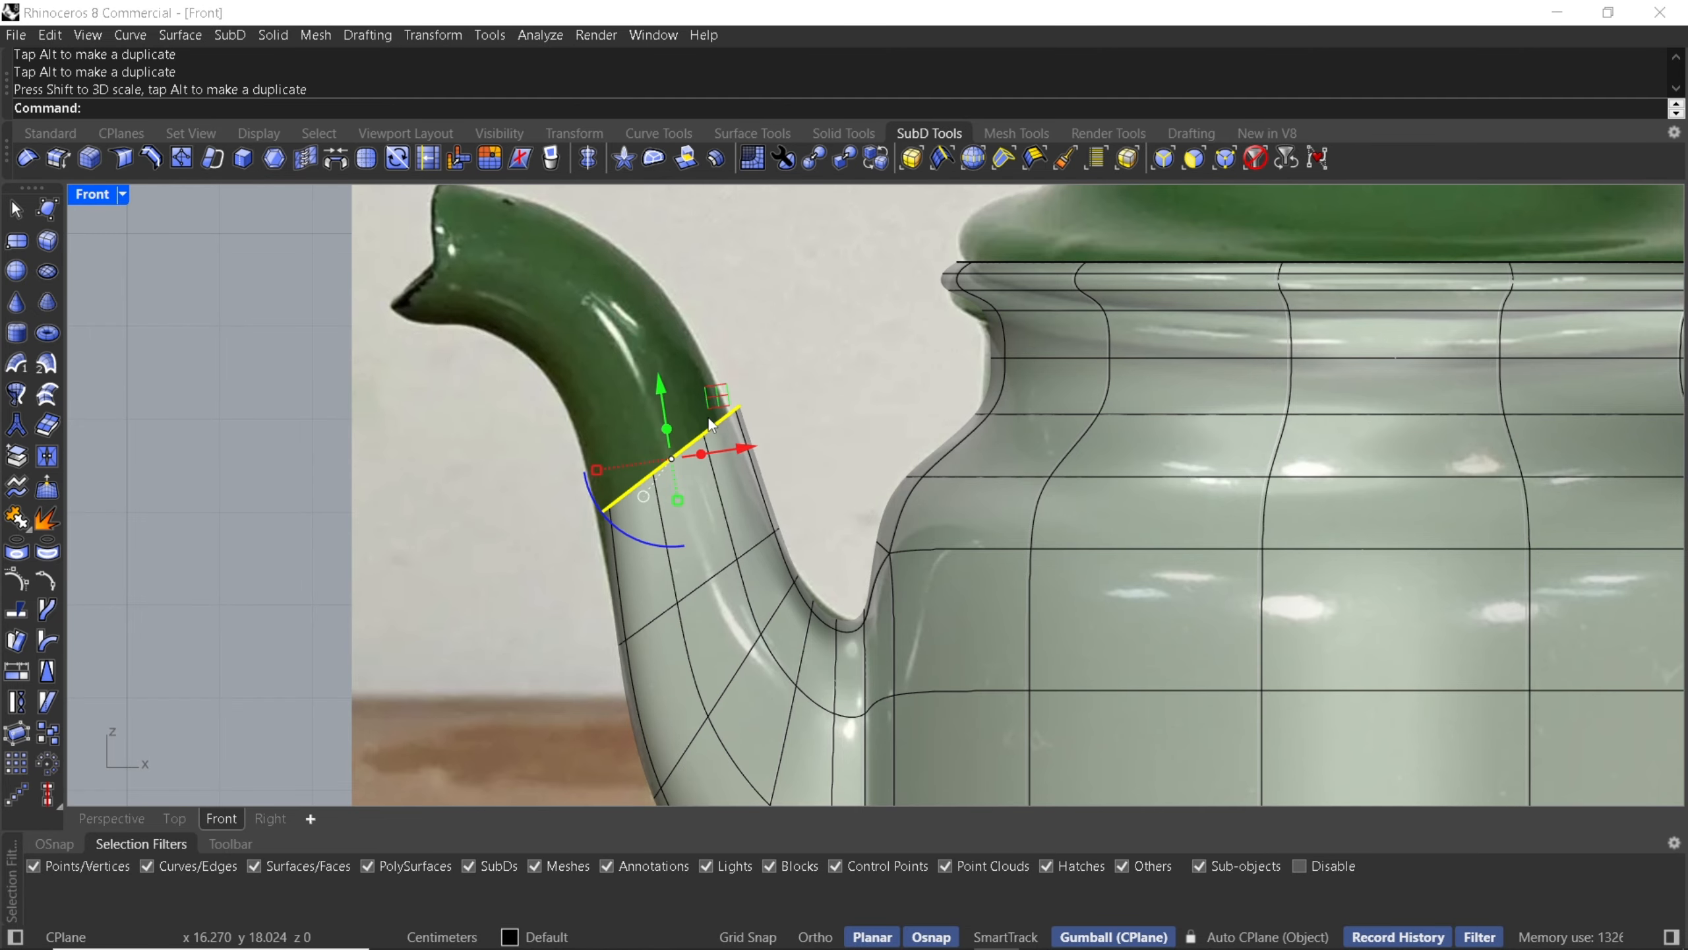
pyautogui.moveTo(713, 403); pyautogui.dragTo(707, 403)
# - Extrude the spout's end loop one more segment toward the tip and rotate it to match the reference
pyautogui.moveTo(685, 440); pyautogui.dragTo(768, 544, button='right')
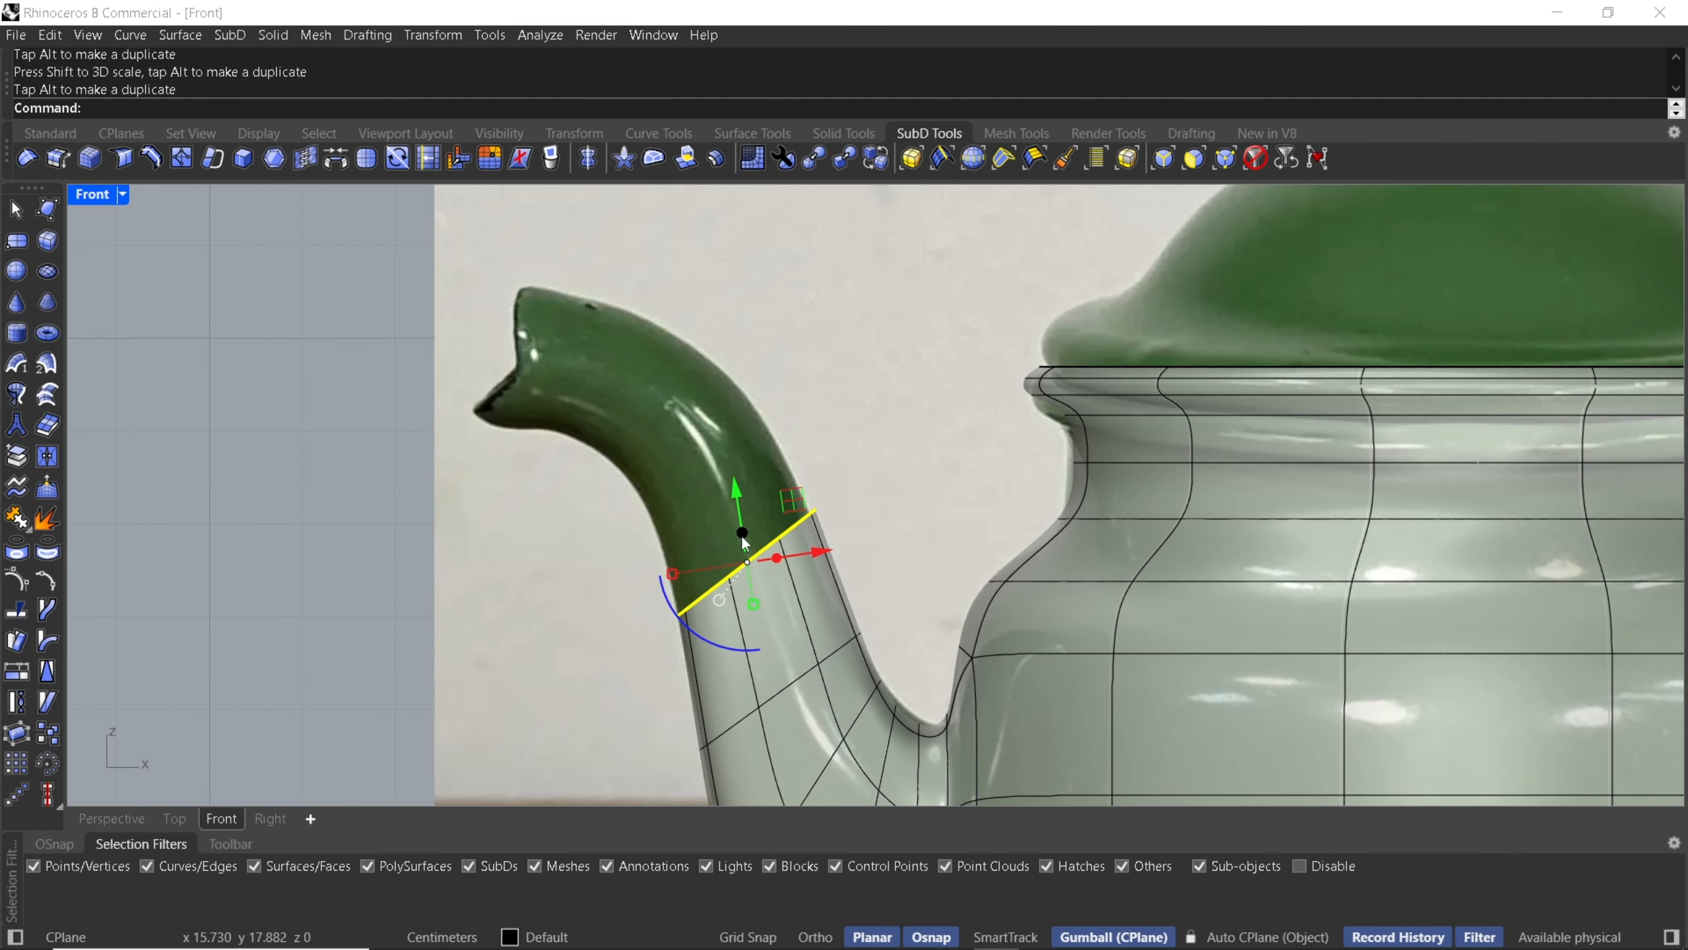
pyautogui.moveTo(742, 533); pyautogui.dragTo(638, 396)
pyautogui.moveTo(761, 375); pyautogui.dragTo(681, 505)
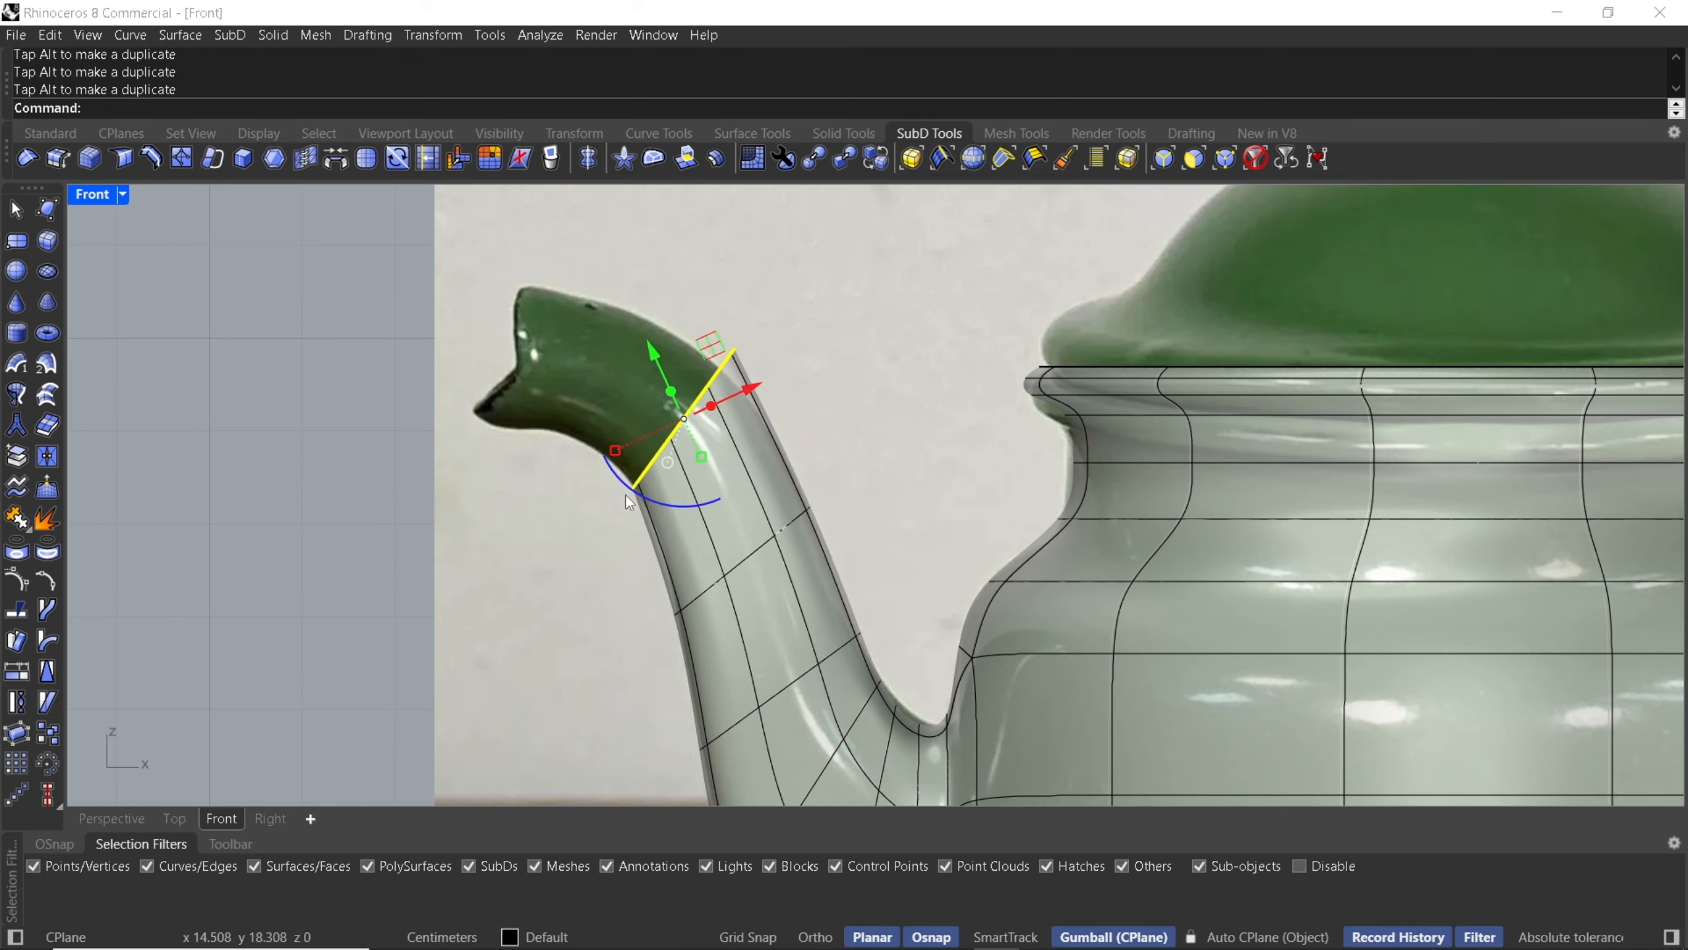
pyautogui.keyDown('shift'); pyautogui.moveTo(617, 449); pyautogui.dragTo(626, 436); pyautogui.keyUp('shift')
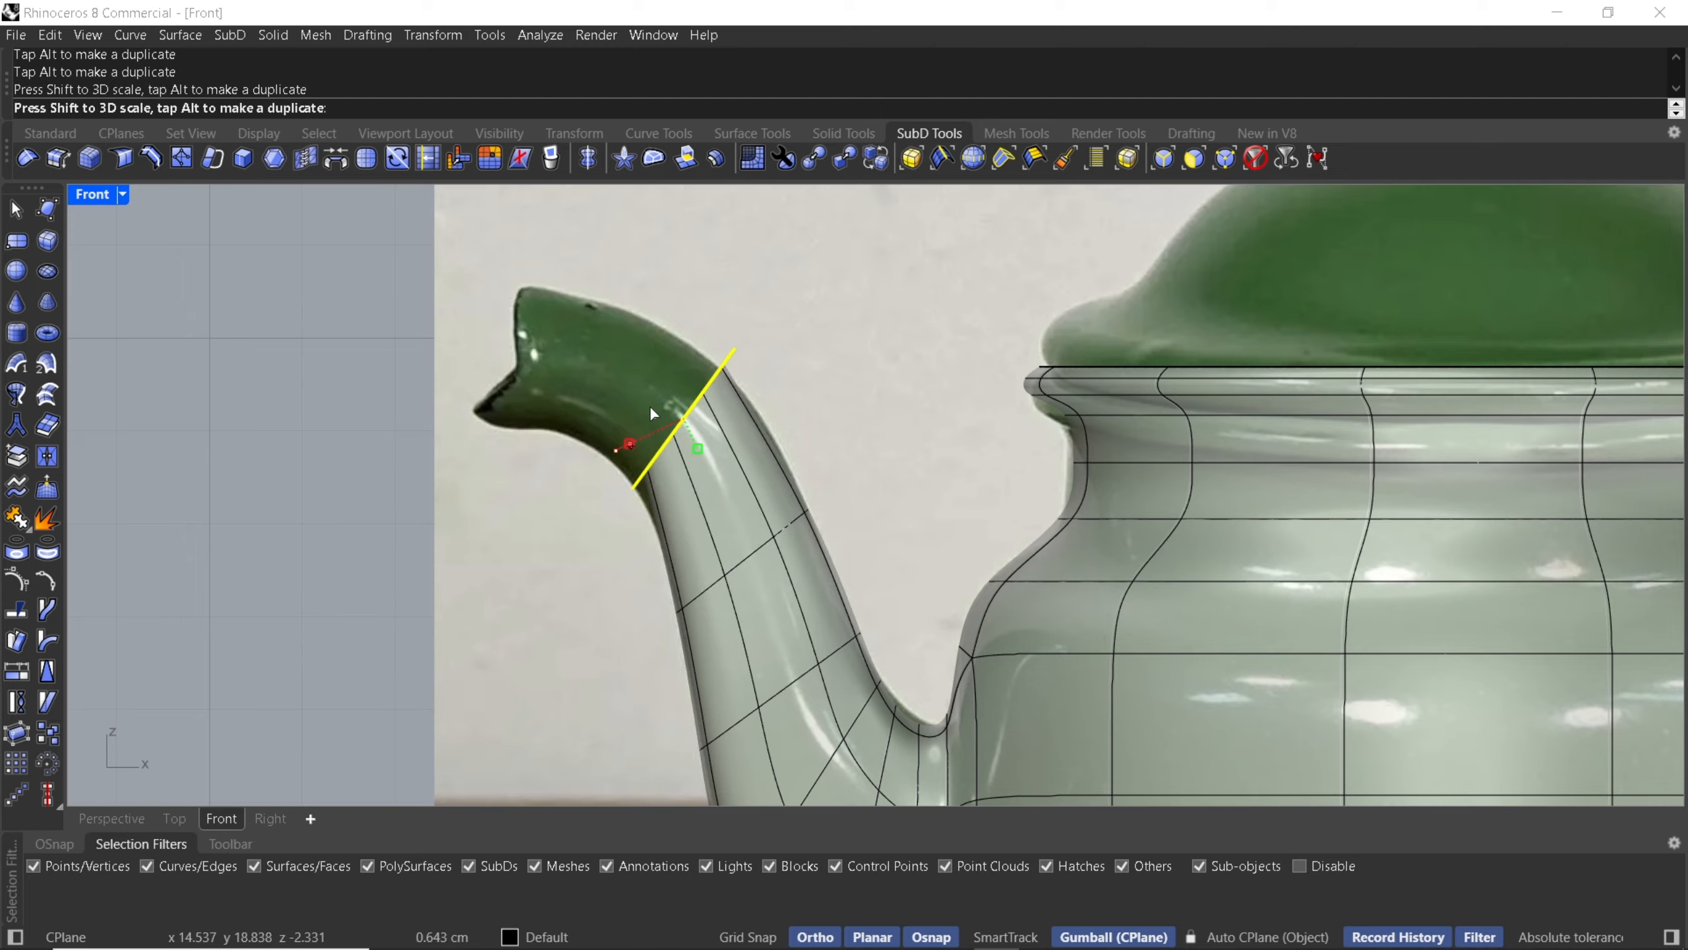
# - Nudge the spout's end loop into place and rotate it to follow the spout's curve in the photo
pyautogui.moveTo(716, 353); pyautogui.dragTo(711, 358)
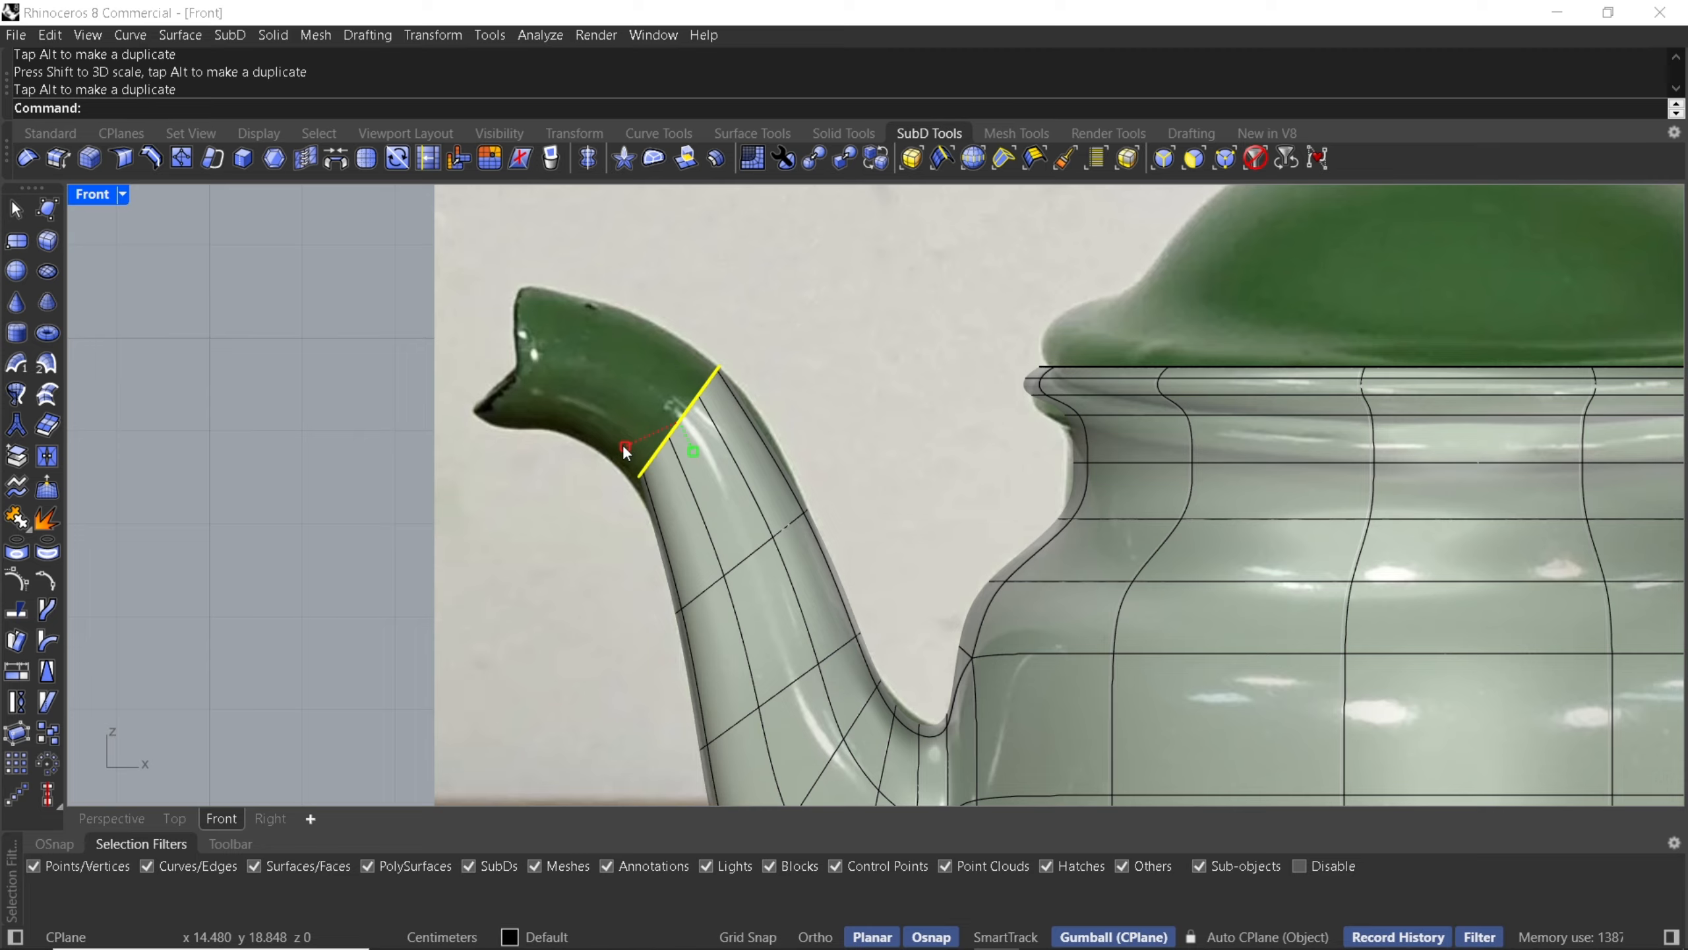
pyautogui.moveTo(625, 444); pyautogui.dragTo(616, 444)
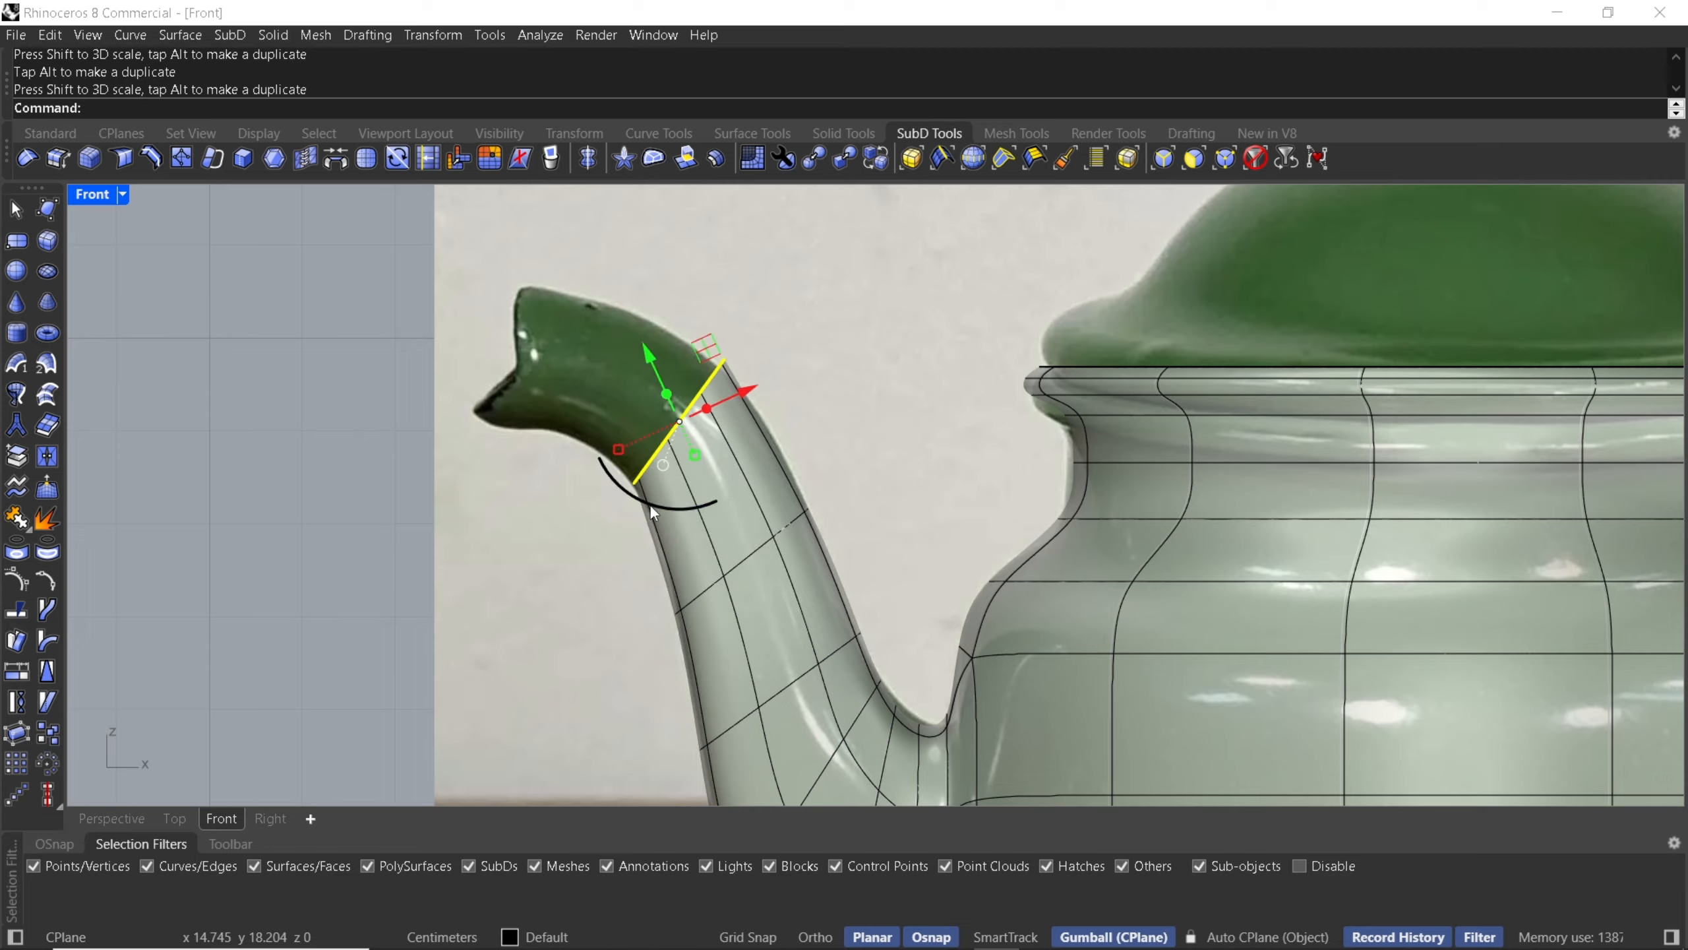
pyautogui.moveTo(650, 505); pyautogui.dragTo(623, 474)
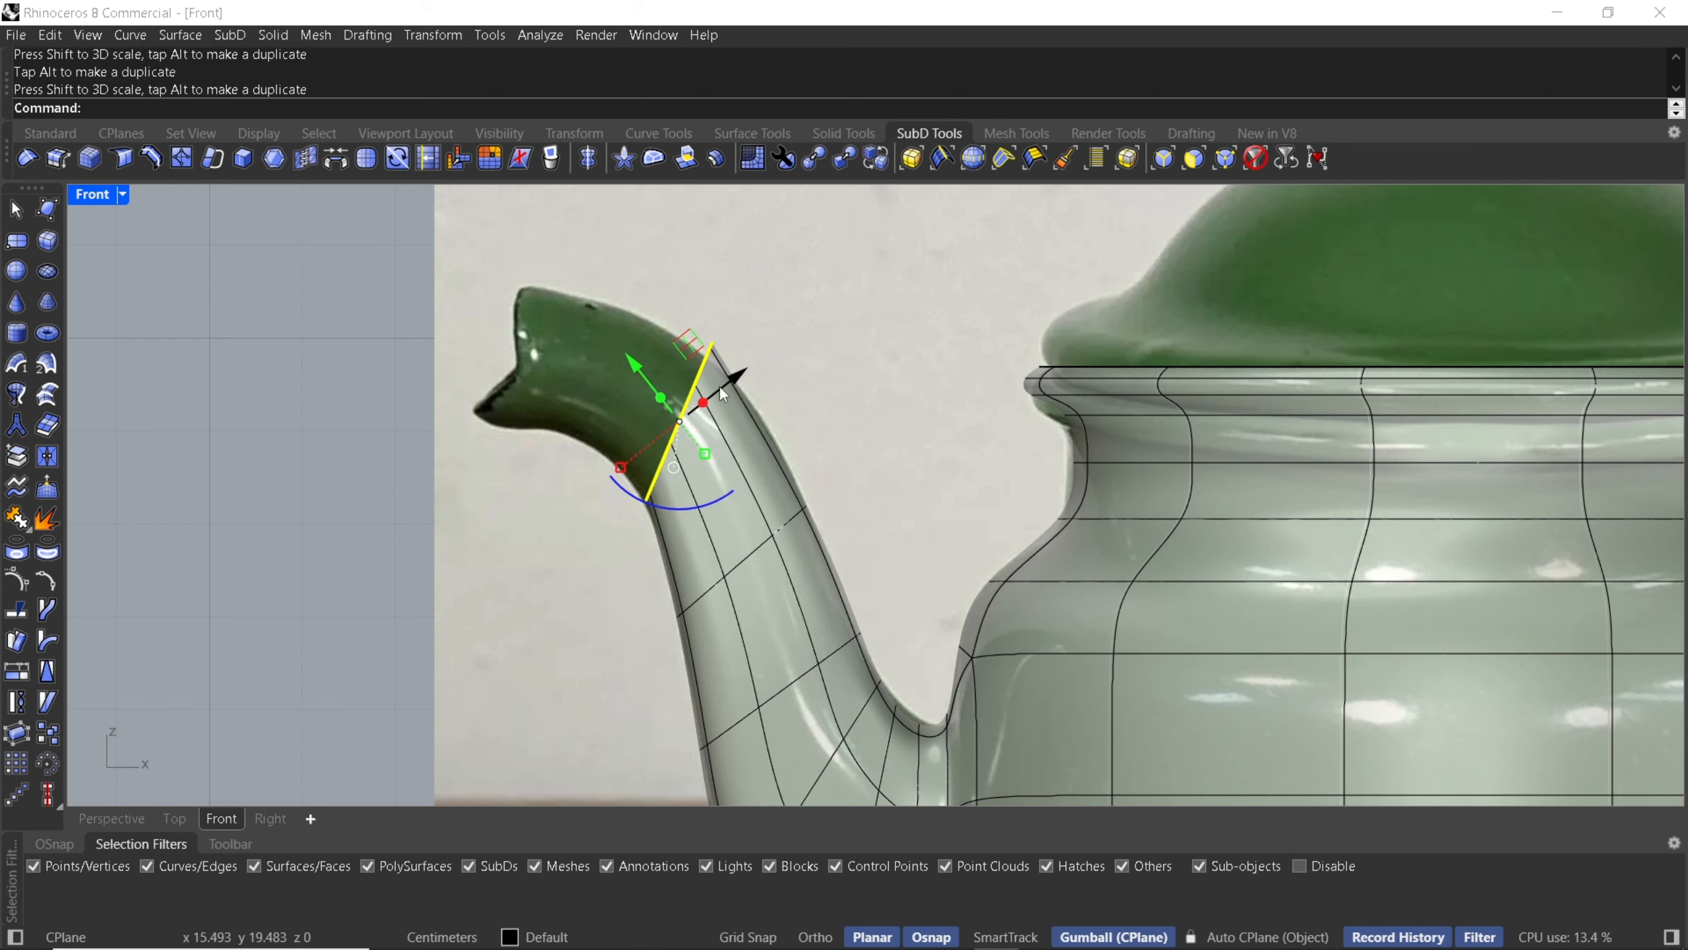
# - Extrude the end loop another segment toward the tip, then scale and rotate it to match the reference
pyautogui.moveTo(687, 347); pyautogui.dragTo(552, 315)
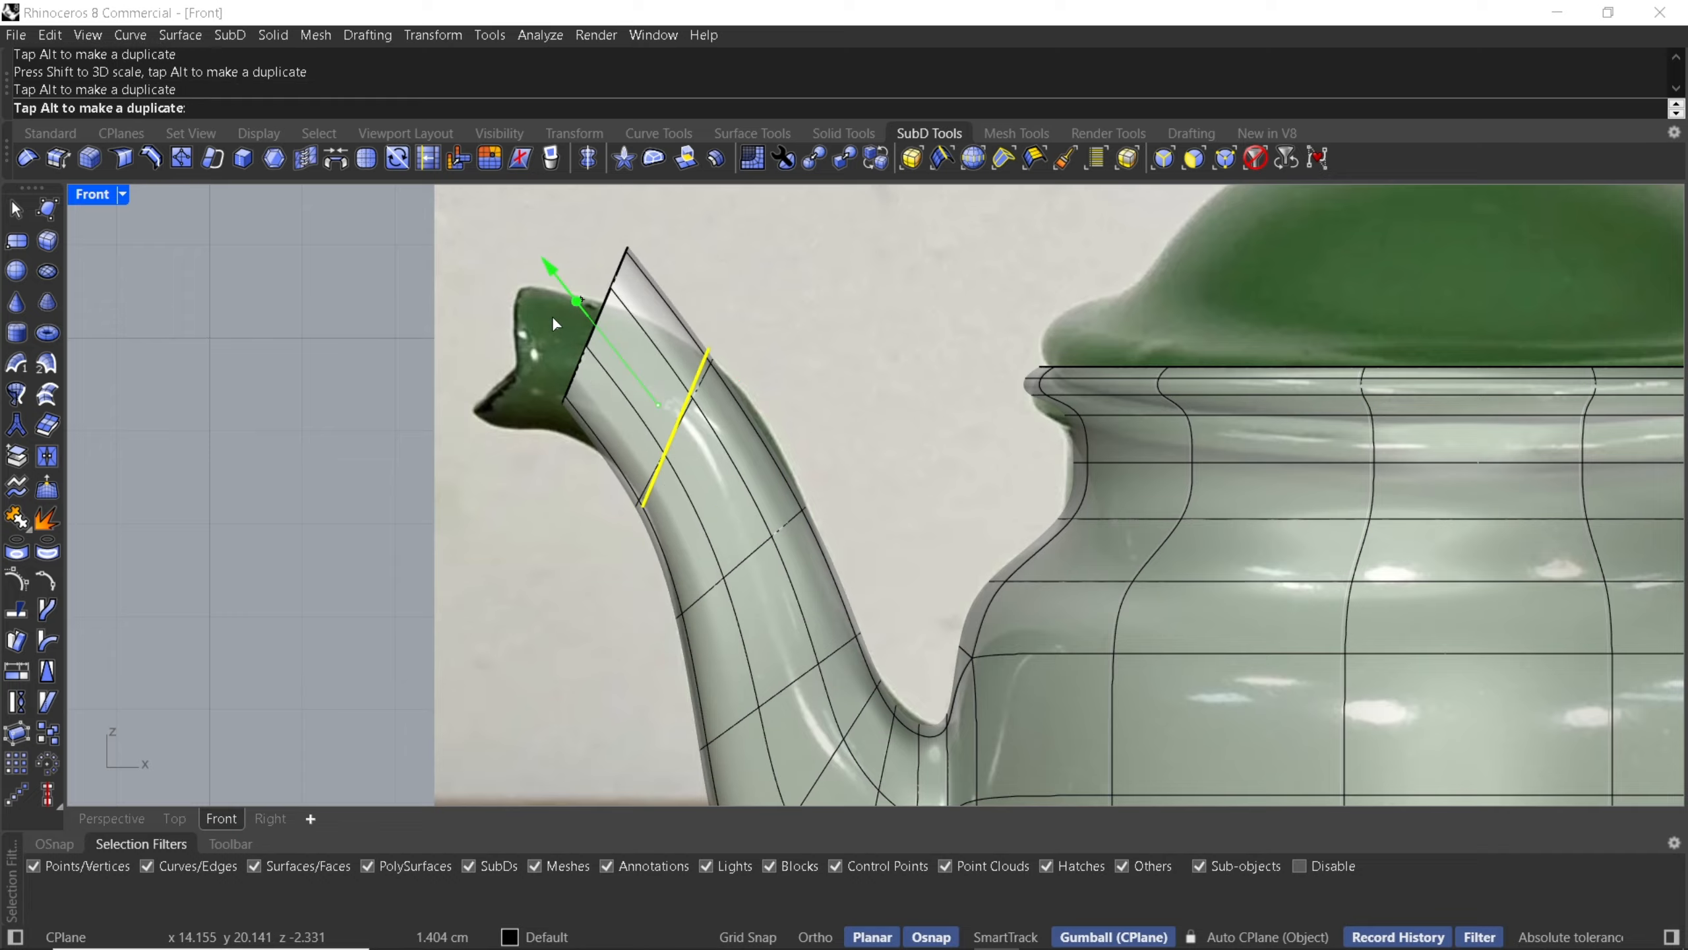
pyautogui.moveTo(564, 401); pyautogui.dragTo(594, 402)
pyautogui.moveTo(571, 255); pyautogui.dragTo(568, 295)
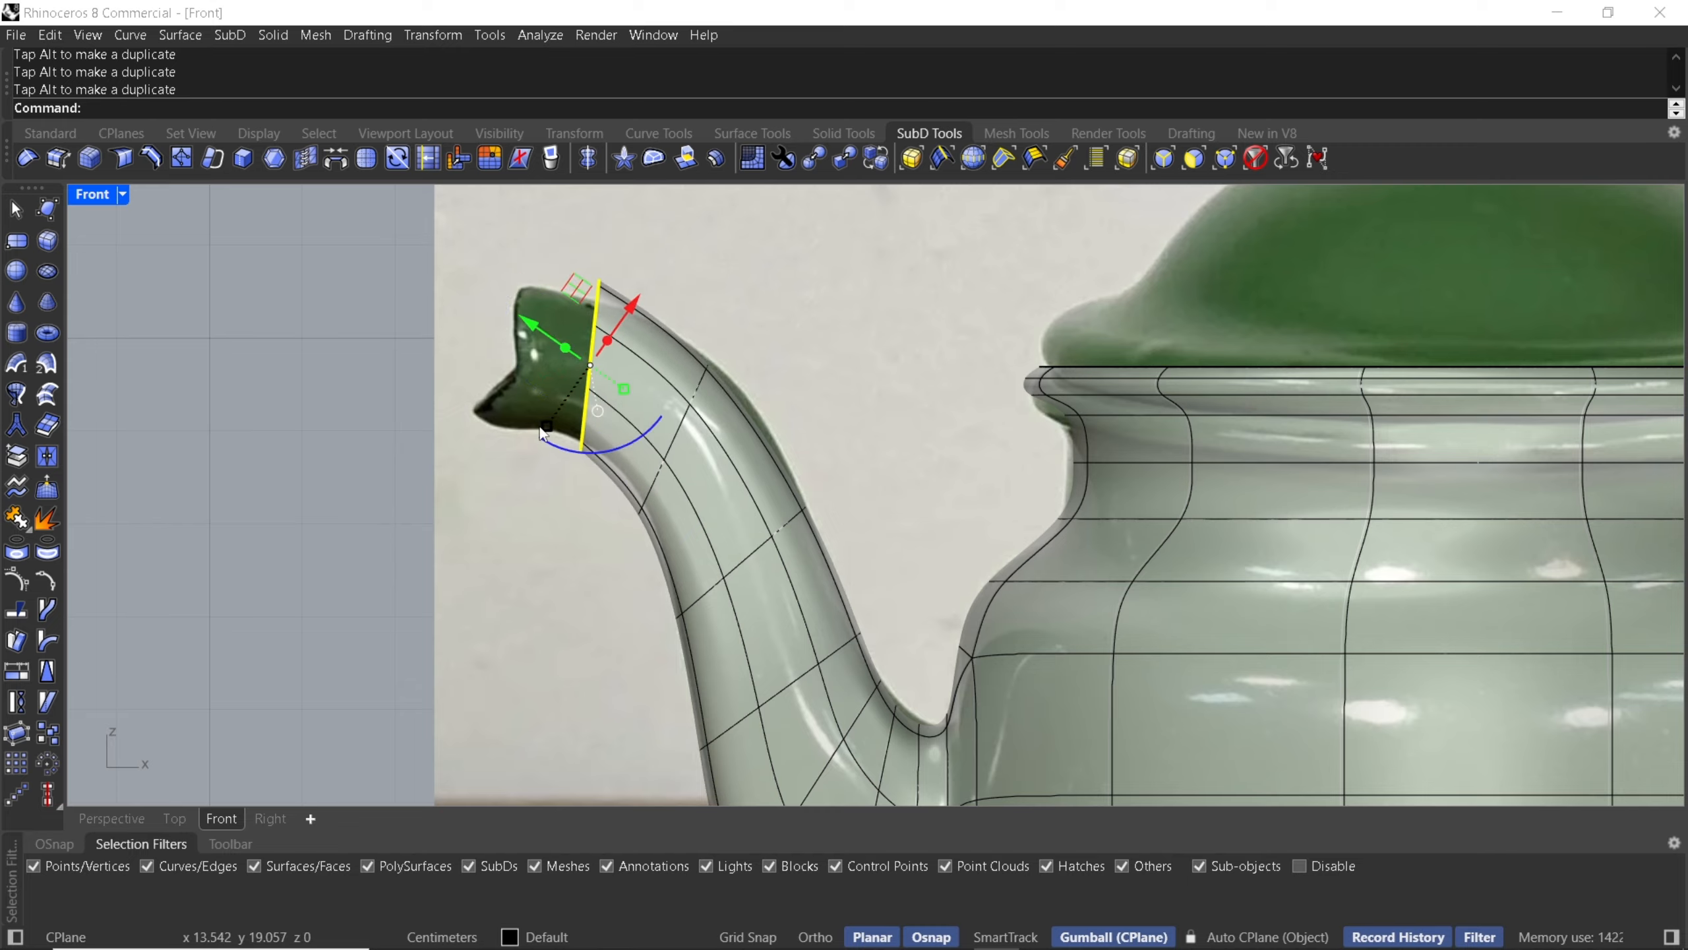
pyautogui.keyDown('shift'); pyautogui.moveTo(546, 425); pyautogui.dragTo(583, 455); pyautogui.keyUp('shift')
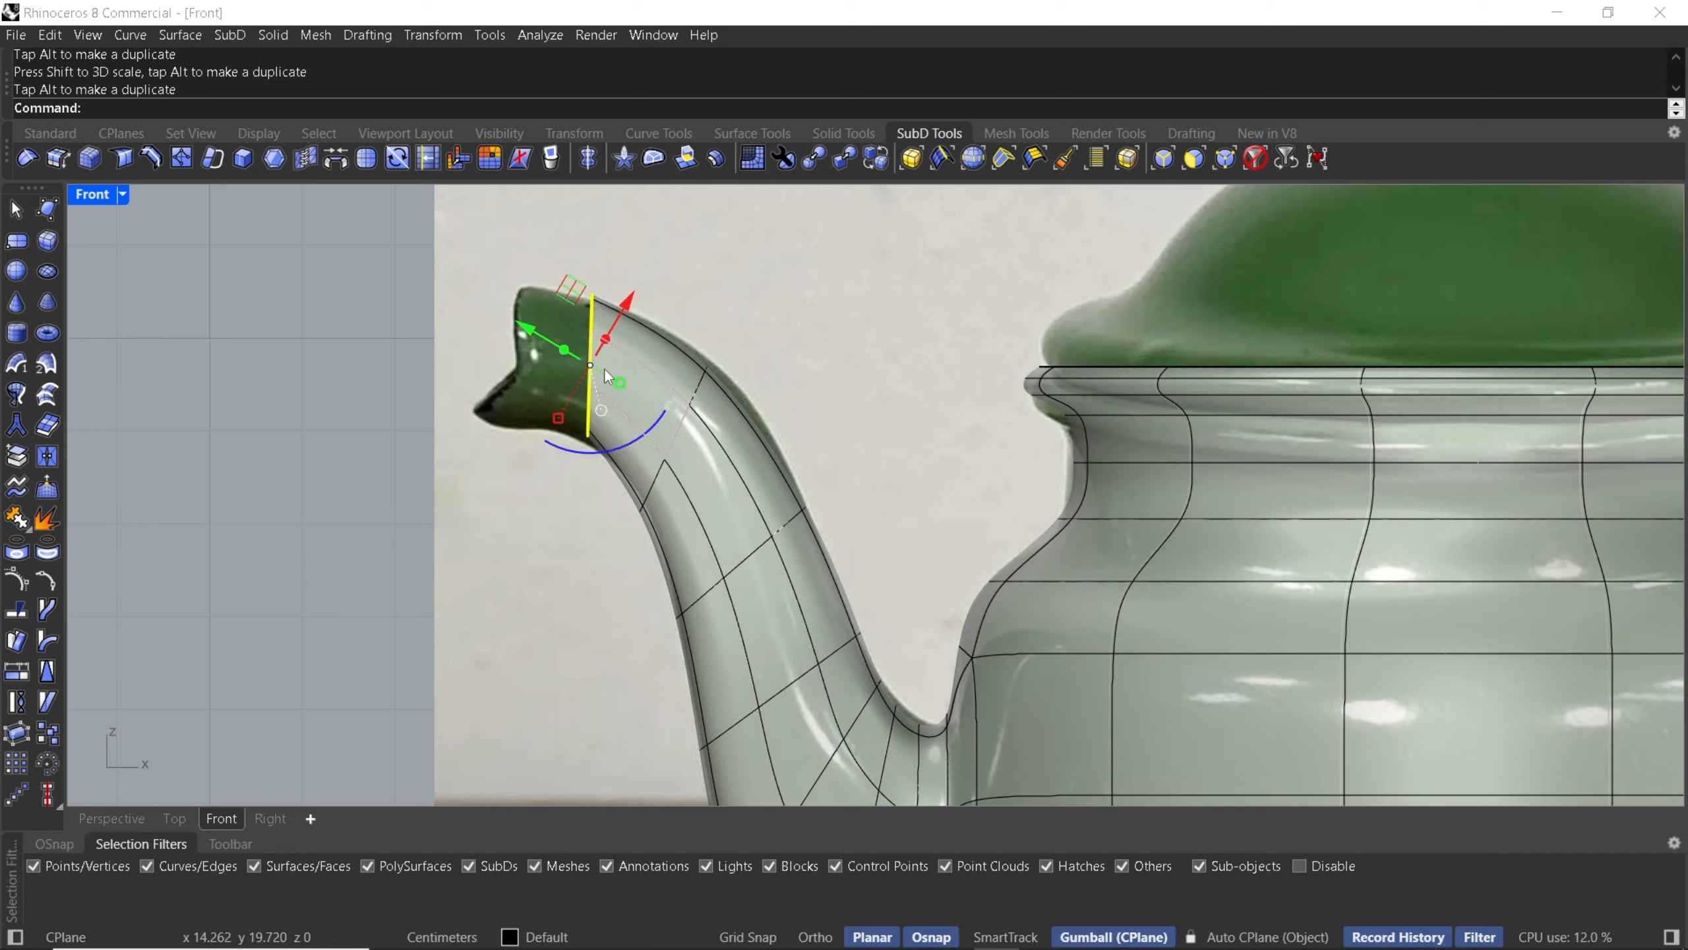
# - Extrude a final segment out to the spout's tip, scaling and rotating it to fit the photo
pyautogui.moveTo(564, 350); pyautogui.dragTo(467, 352)
pyautogui.moveTo(501, 256); pyautogui.dragTo(498, 283)
pyautogui.moveTo(525, 436); pyautogui.dragTo(492, 433)
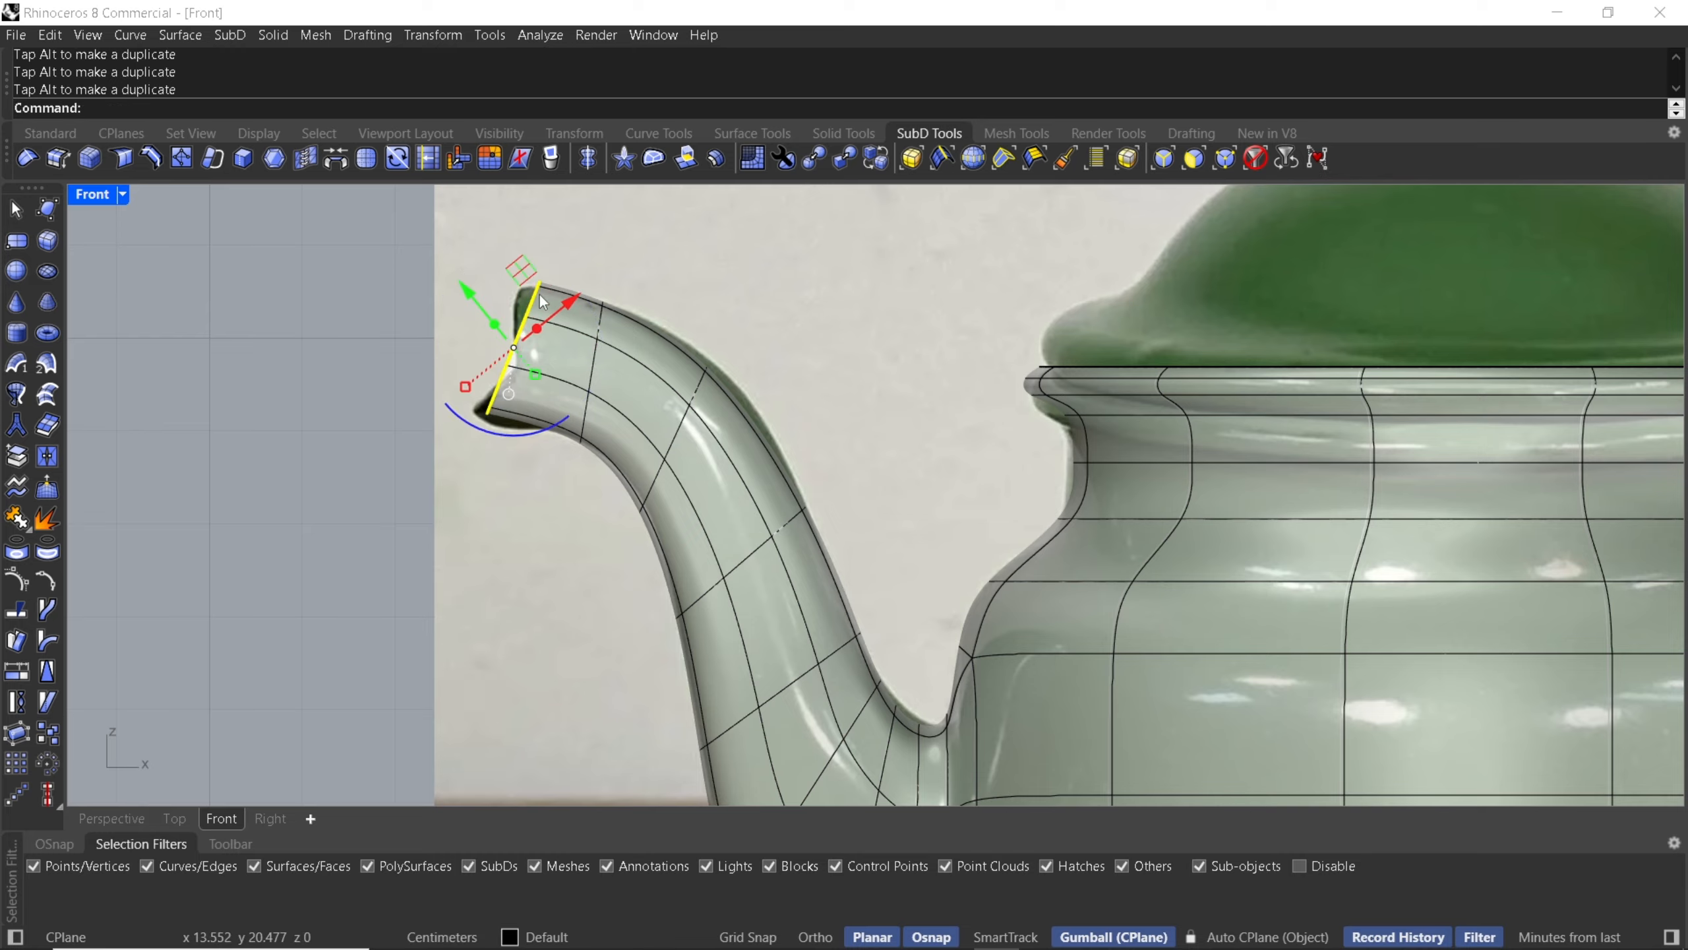
pyautogui.moveTo(521, 269); pyautogui.dragTo(510, 274)
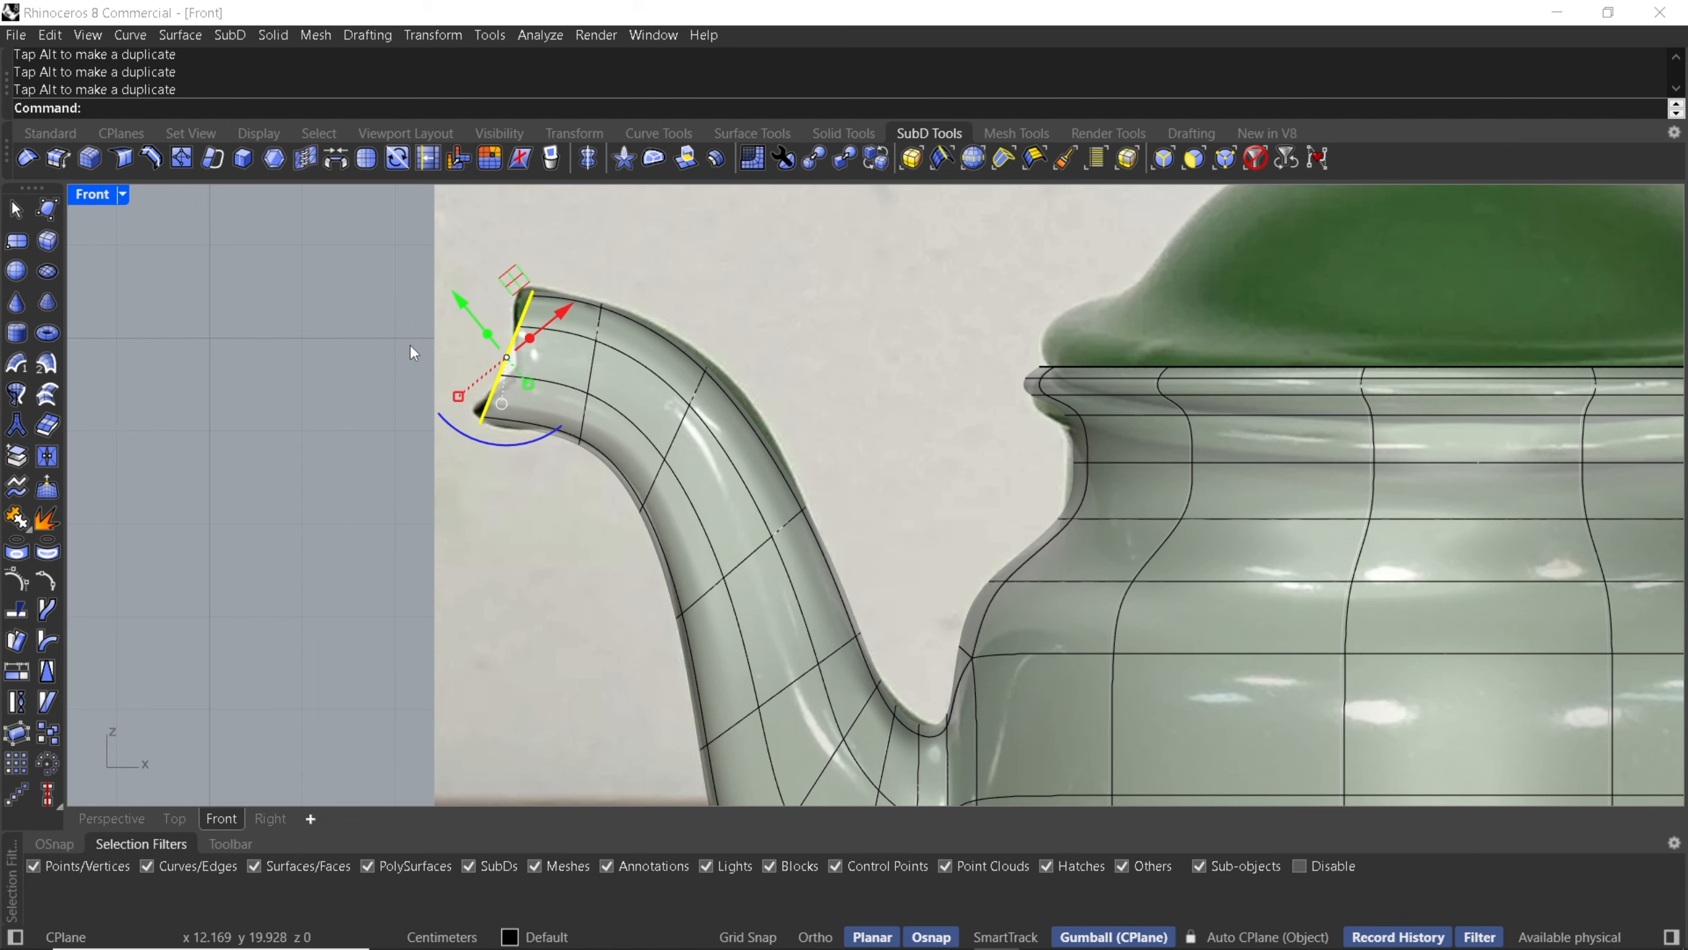
# - Reselect the spout's end loop and shift it slightly back toward the body
pyautogui.click(409, 344)
pyautogui.doubleClick(510, 356)
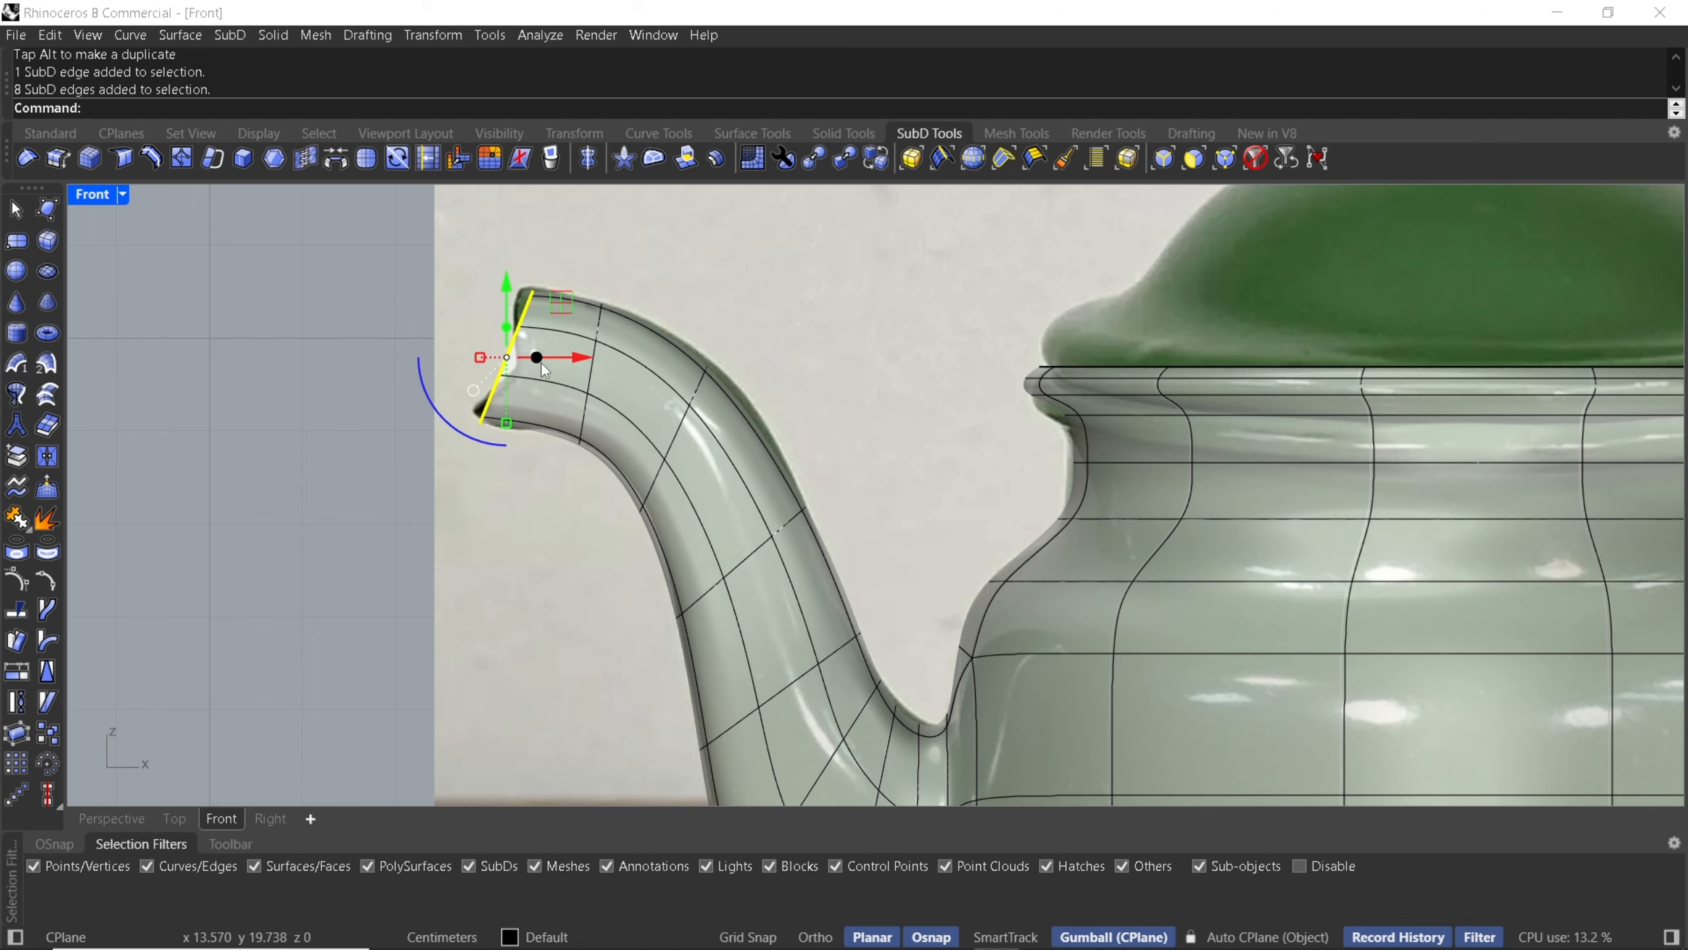
pyautogui.moveTo(540, 351); pyautogui.dragTo(510, 351)
pyautogui.moveTo(493, 286); pyautogui.dragTo(639, 295, button='right')
pyautogui.scroll(4, 564, 289)
pyautogui.scroll(4, 640, 295)
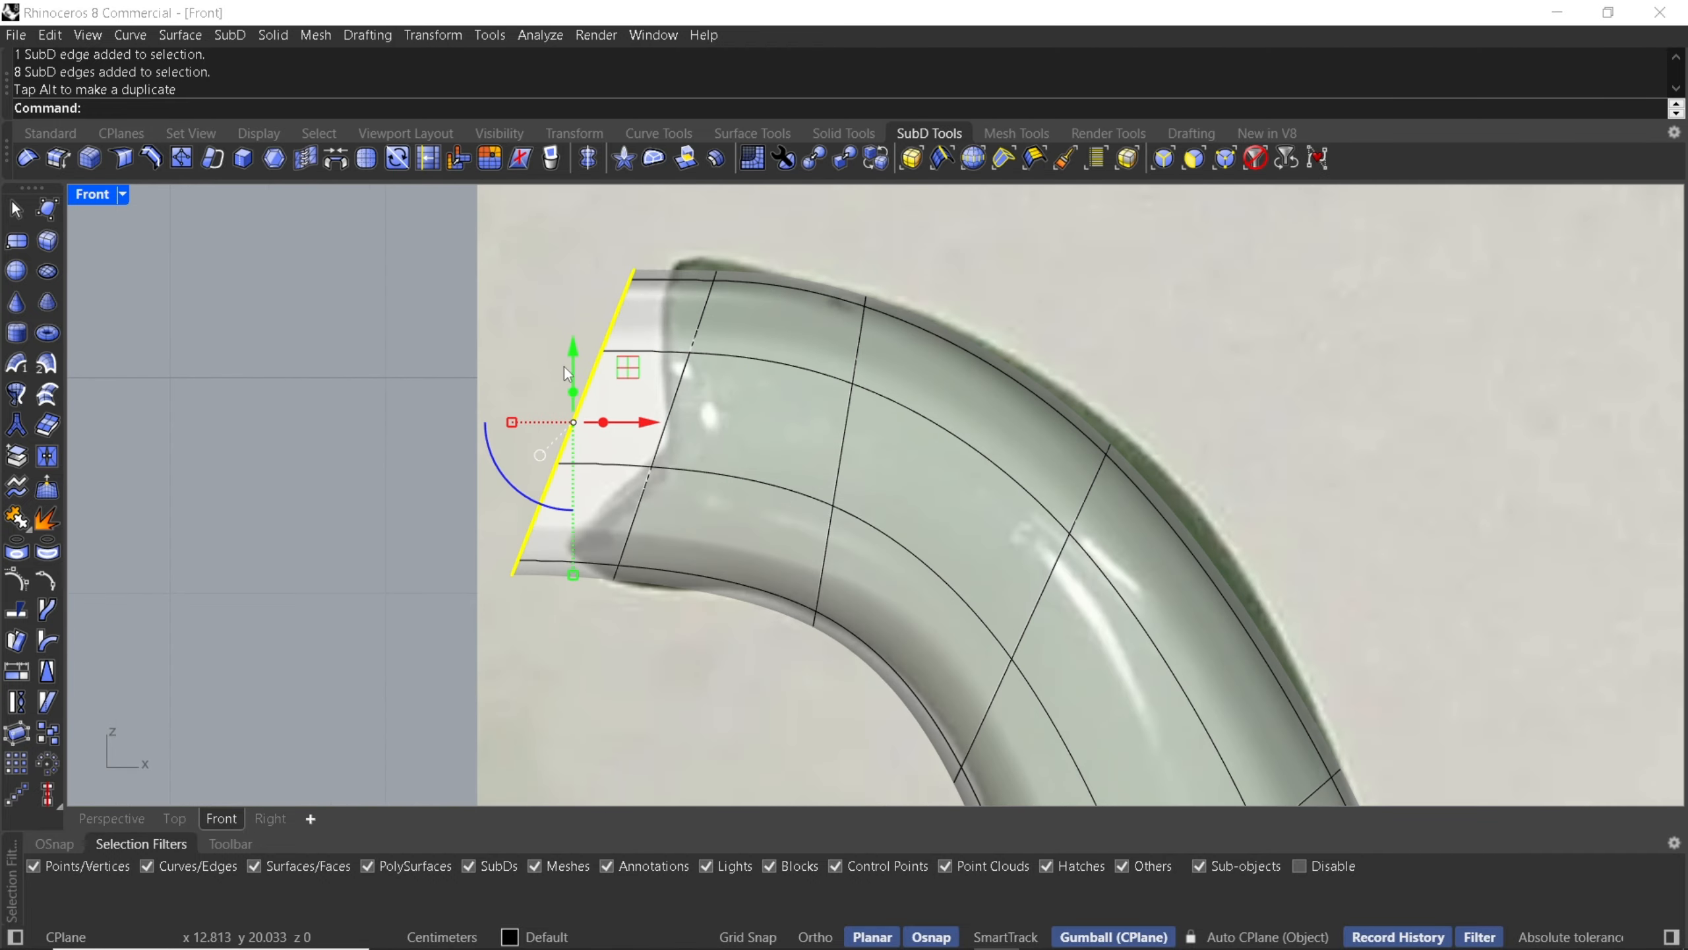
pyautogui.click(537, 341)
pyautogui.moveTo(537, 340); pyautogui.dragTo(593, 435)
pyautogui.hotkey('ctrl', 'z')
# - Select pairs of vertices at the spout's opening and move them to form the pouring lip
pyautogui.click(559, 343)
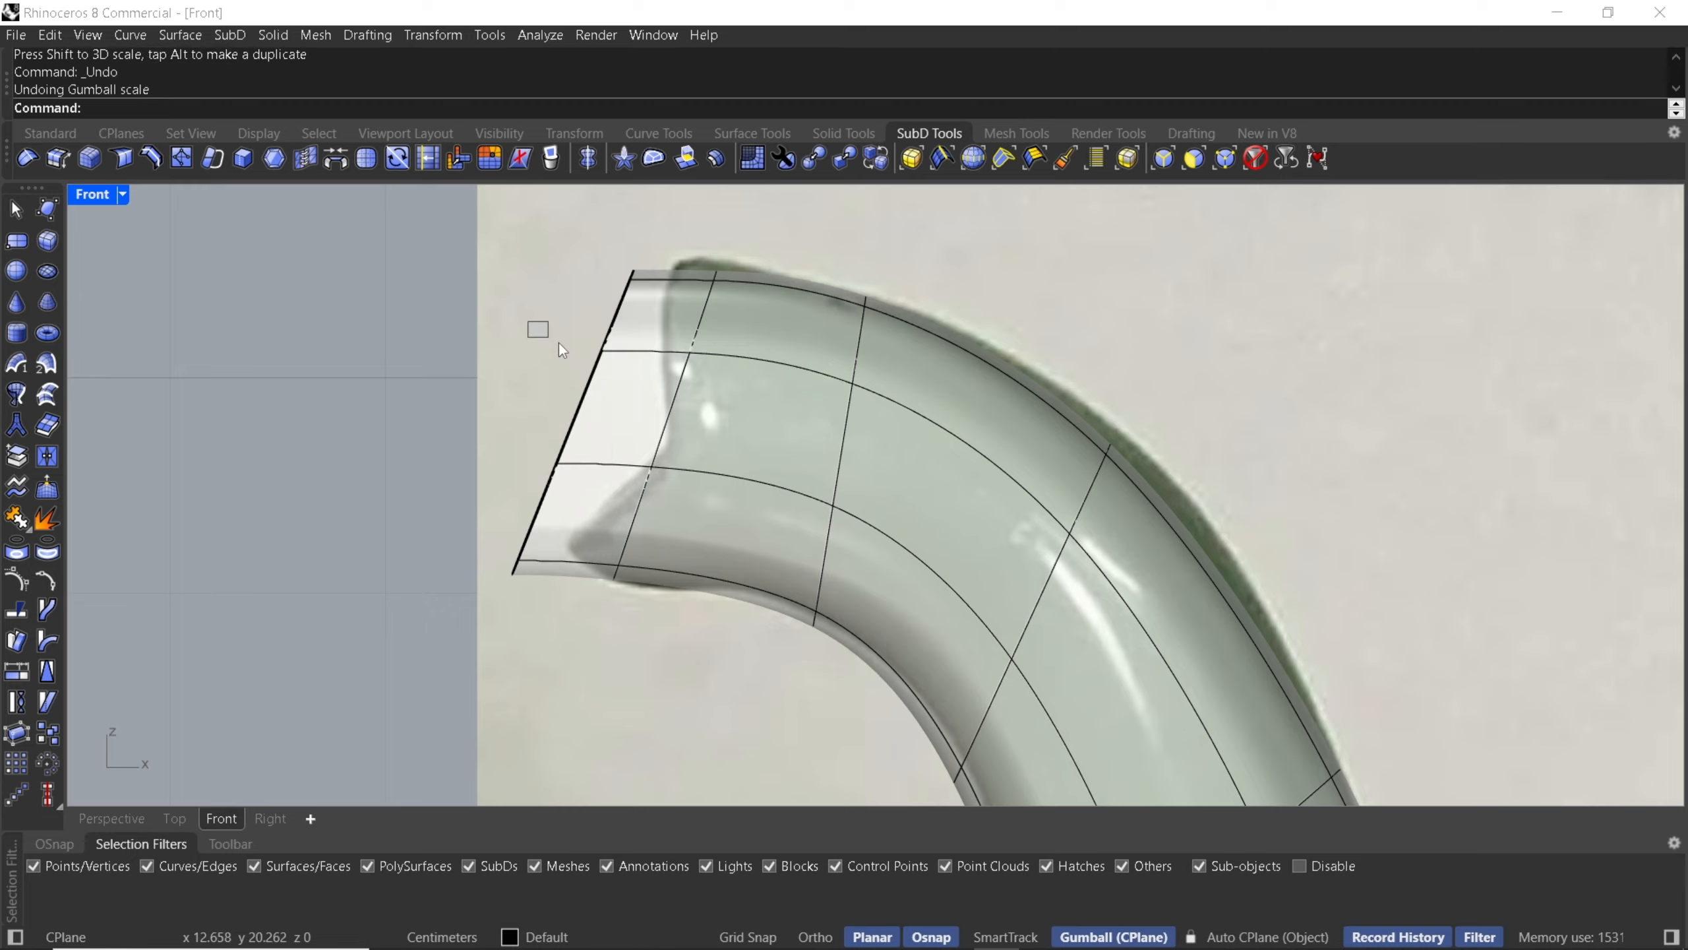
pyautogui.moveTo(622, 378); pyautogui.dragTo(624, 376)
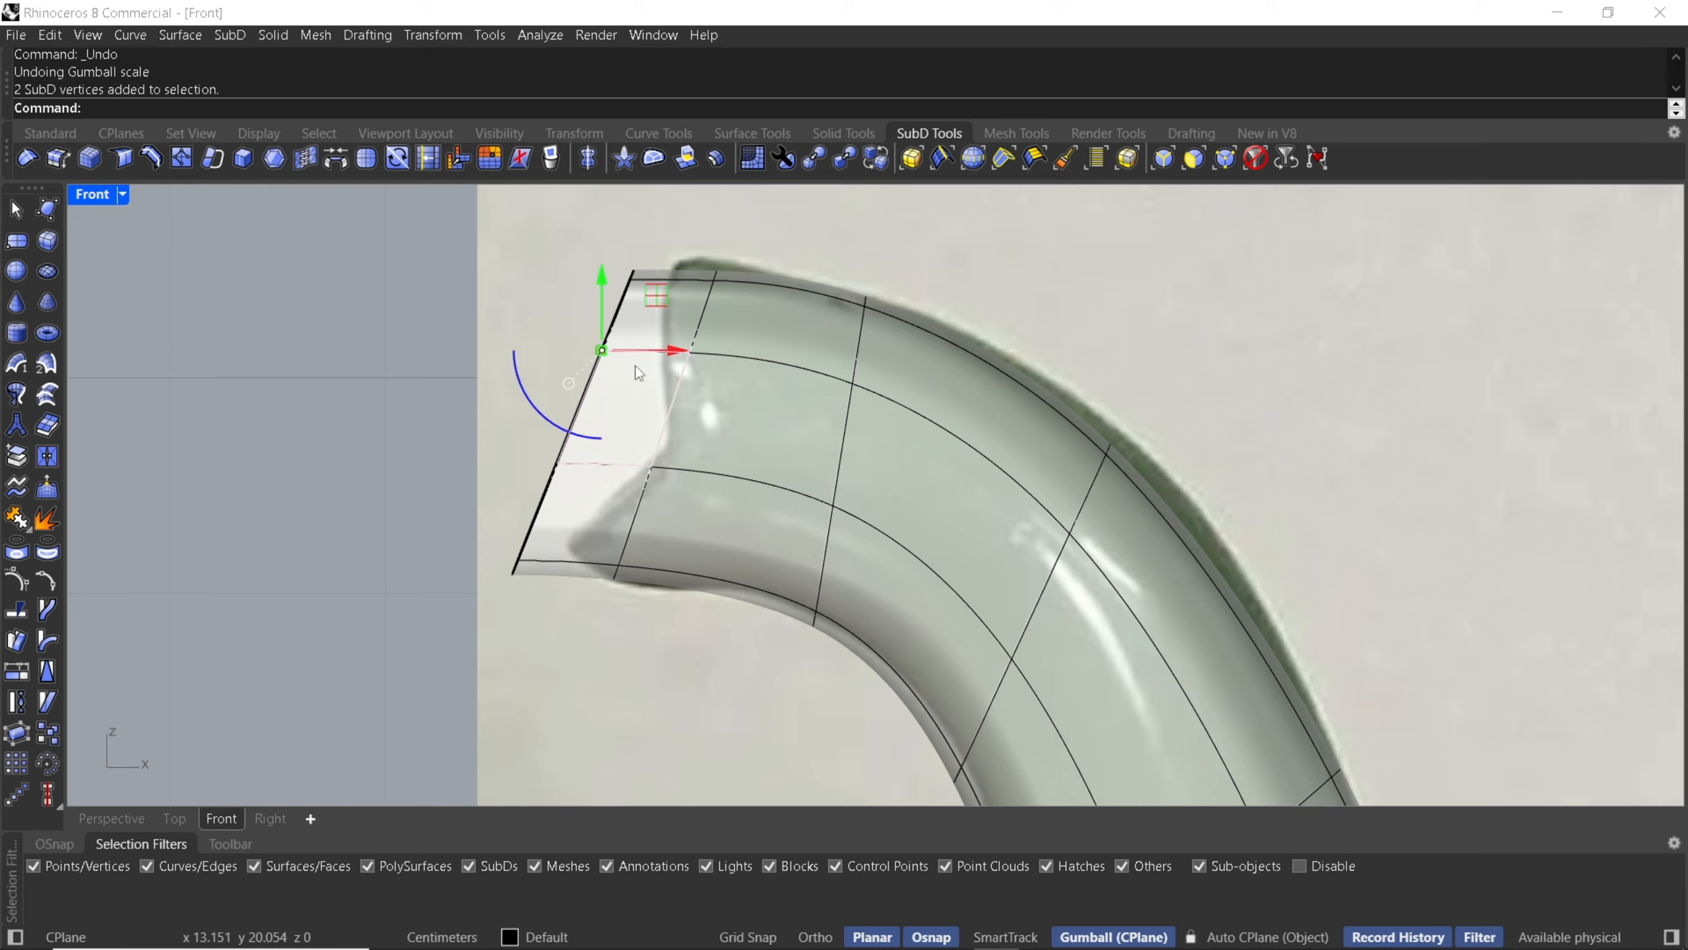
pyautogui.moveTo(659, 303); pyautogui.dragTo(733, 406)
pyautogui.moveTo(526, 437); pyautogui.dragTo(601, 487)
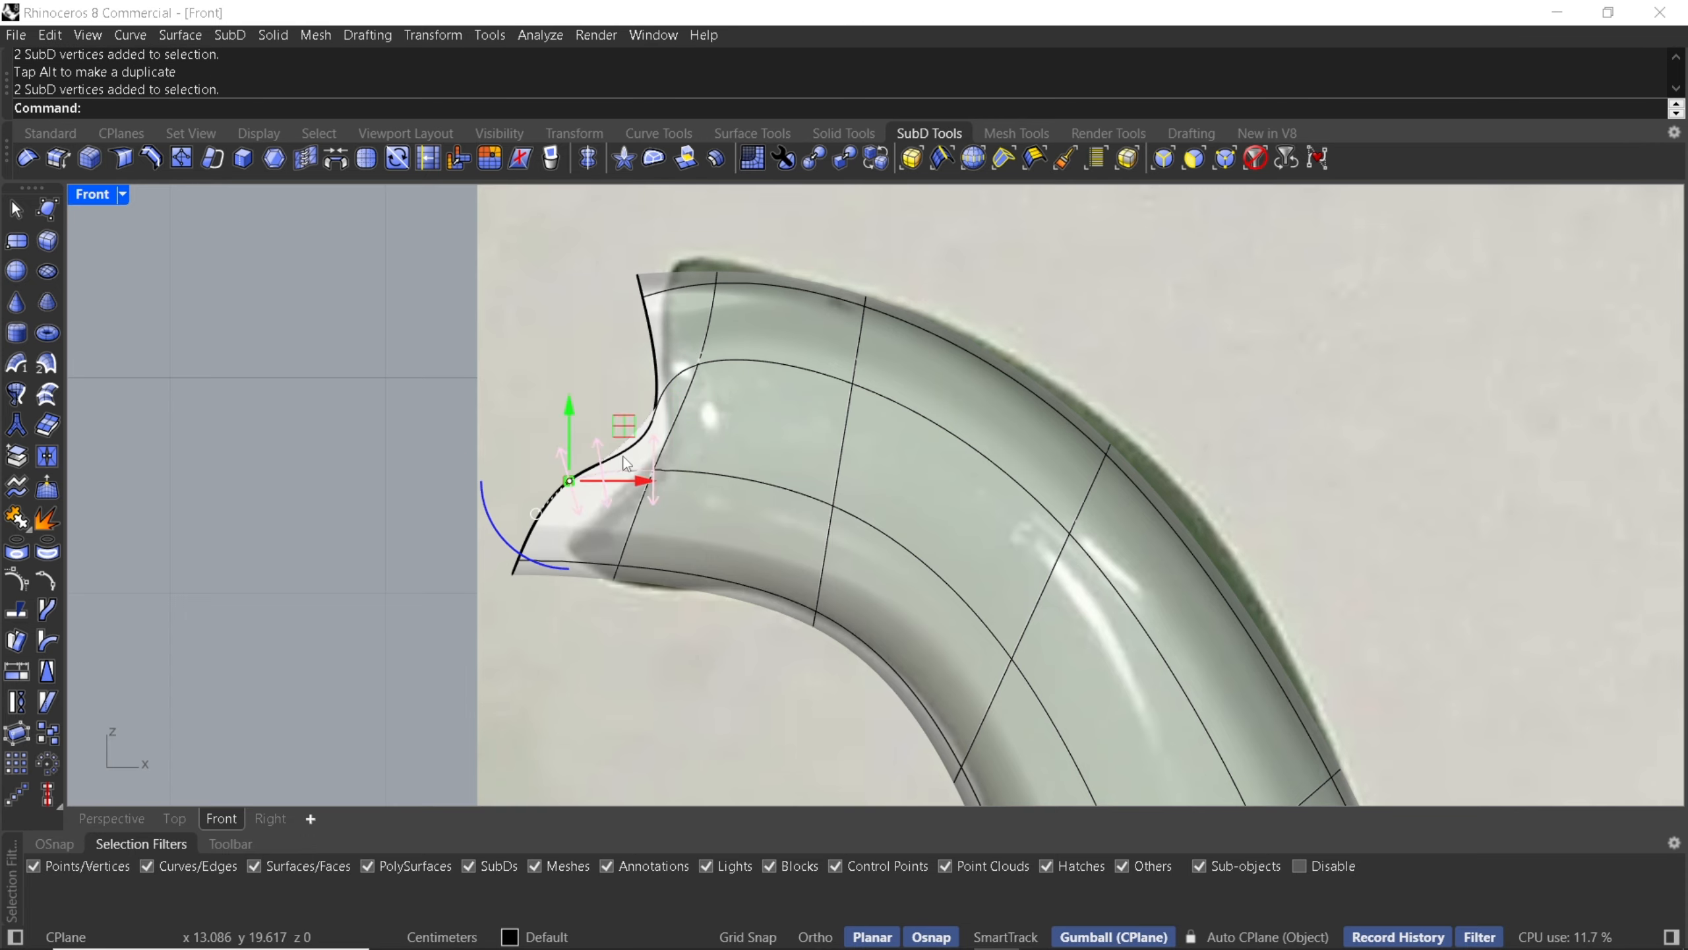
pyautogui.moveTo(636, 426); pyautogui.dragTo(664, 436)
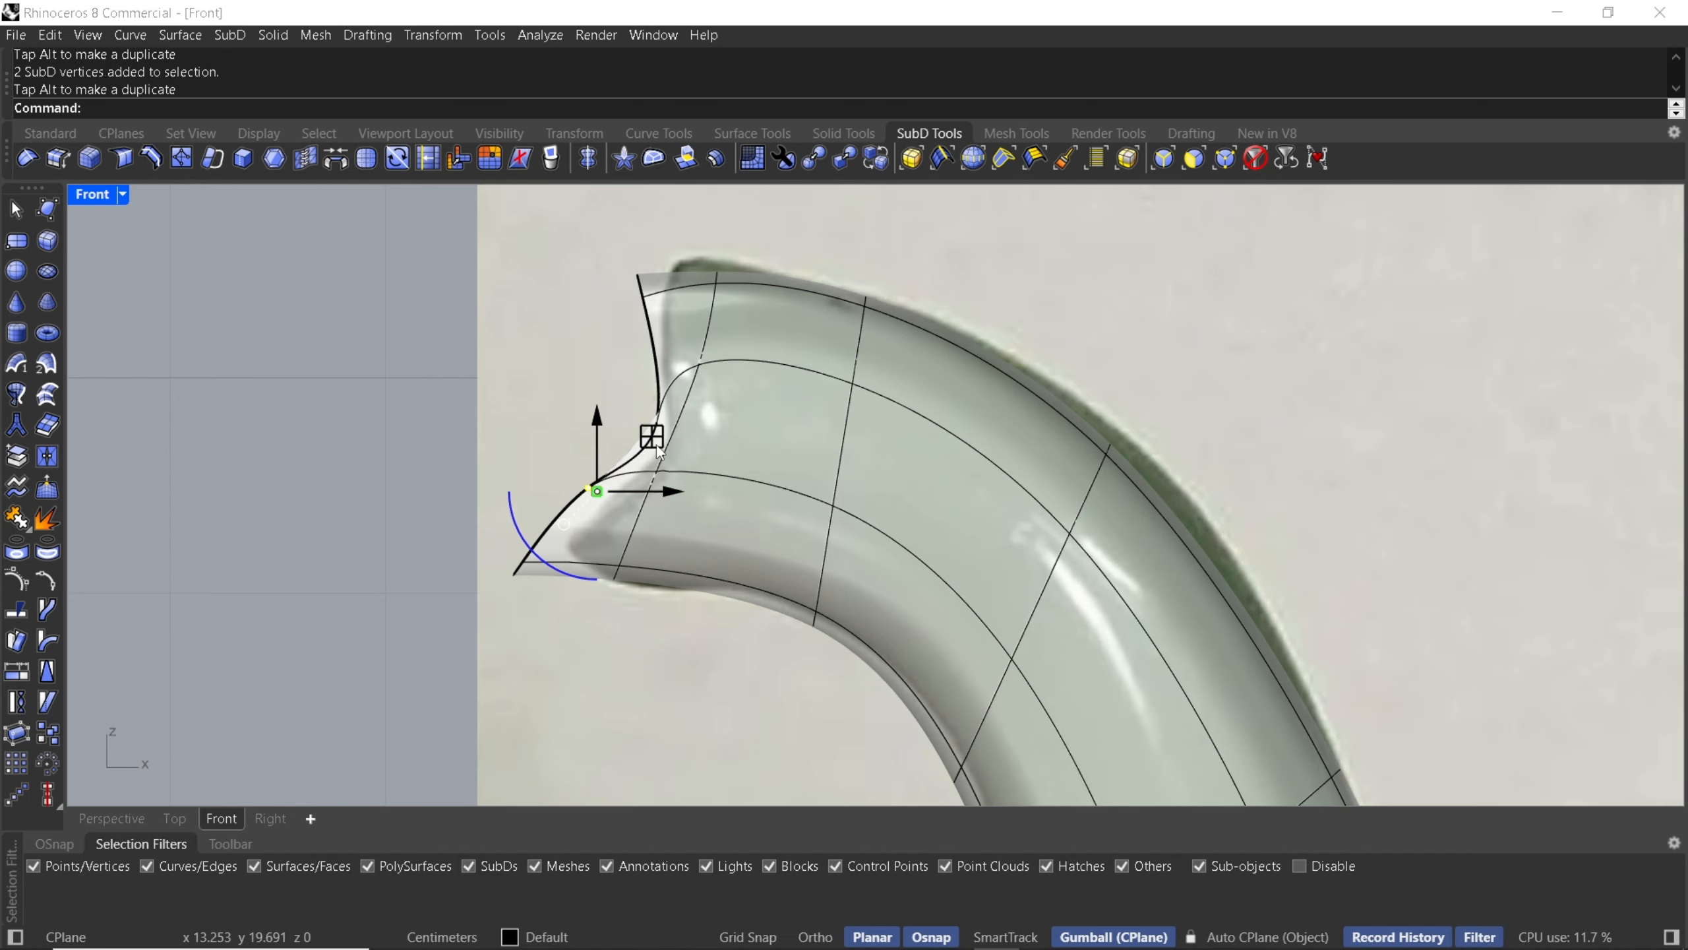
# - In flat display, select an edge beside the lip and move it to refine the opening's shape
pyautogui.press('Tab')
pyautogui.scroll(3, 655, 459)
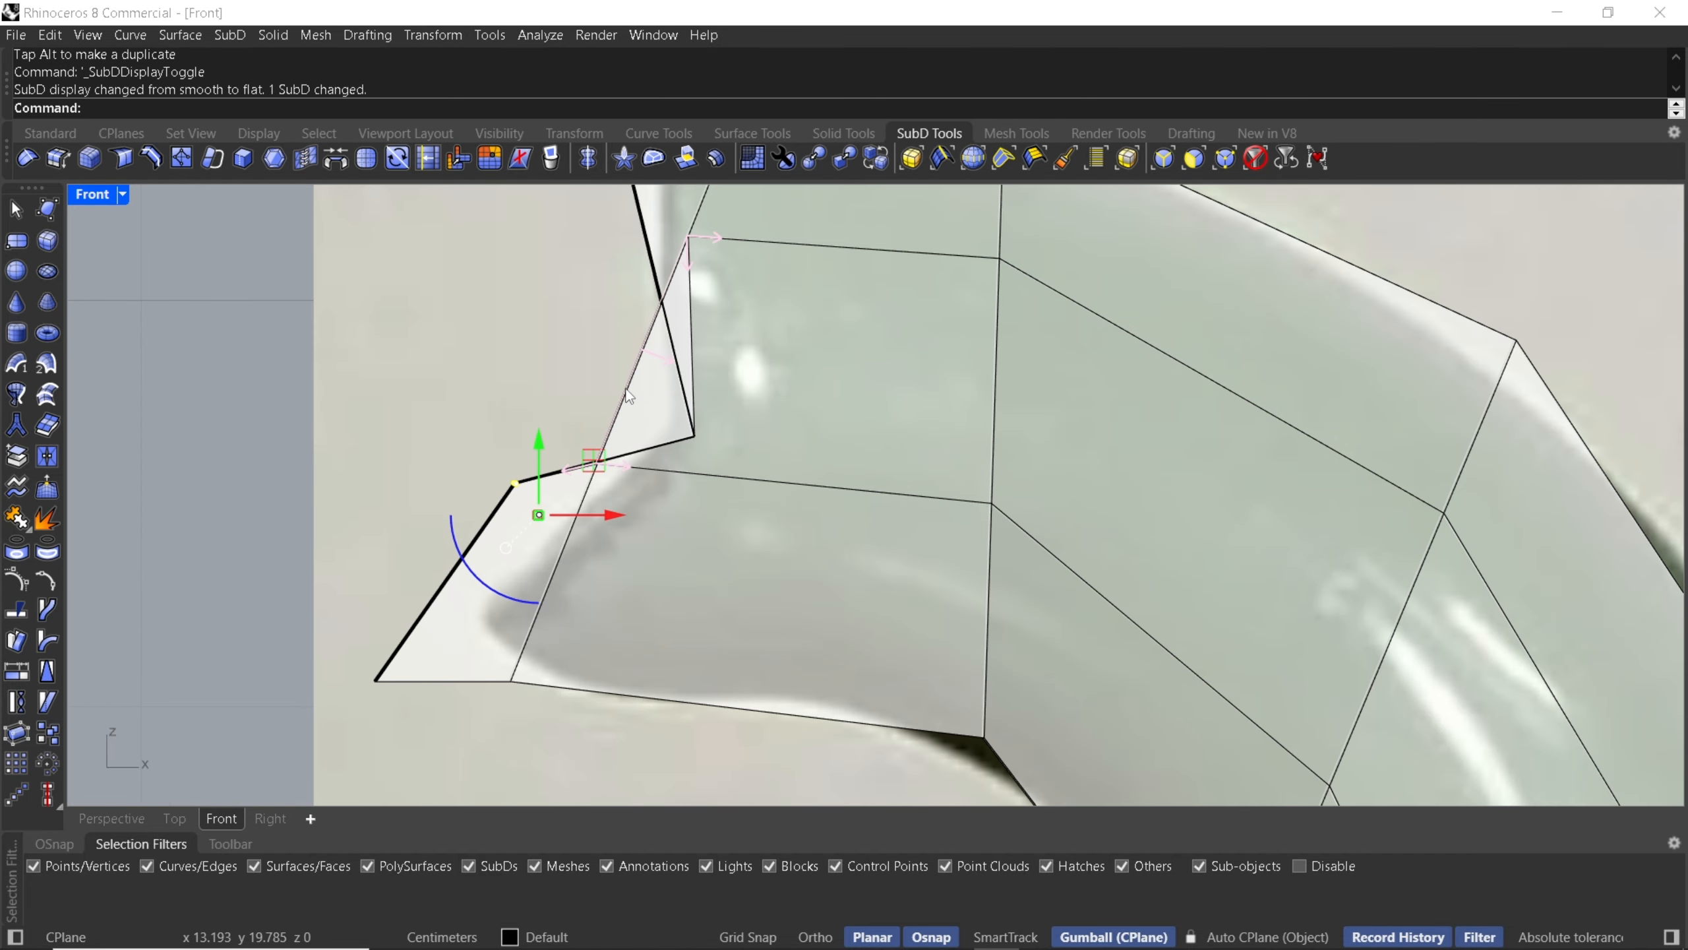
pyautogui.click(628, 396)
pyautogui.press('Tab')
pyautogui.press('Tab')
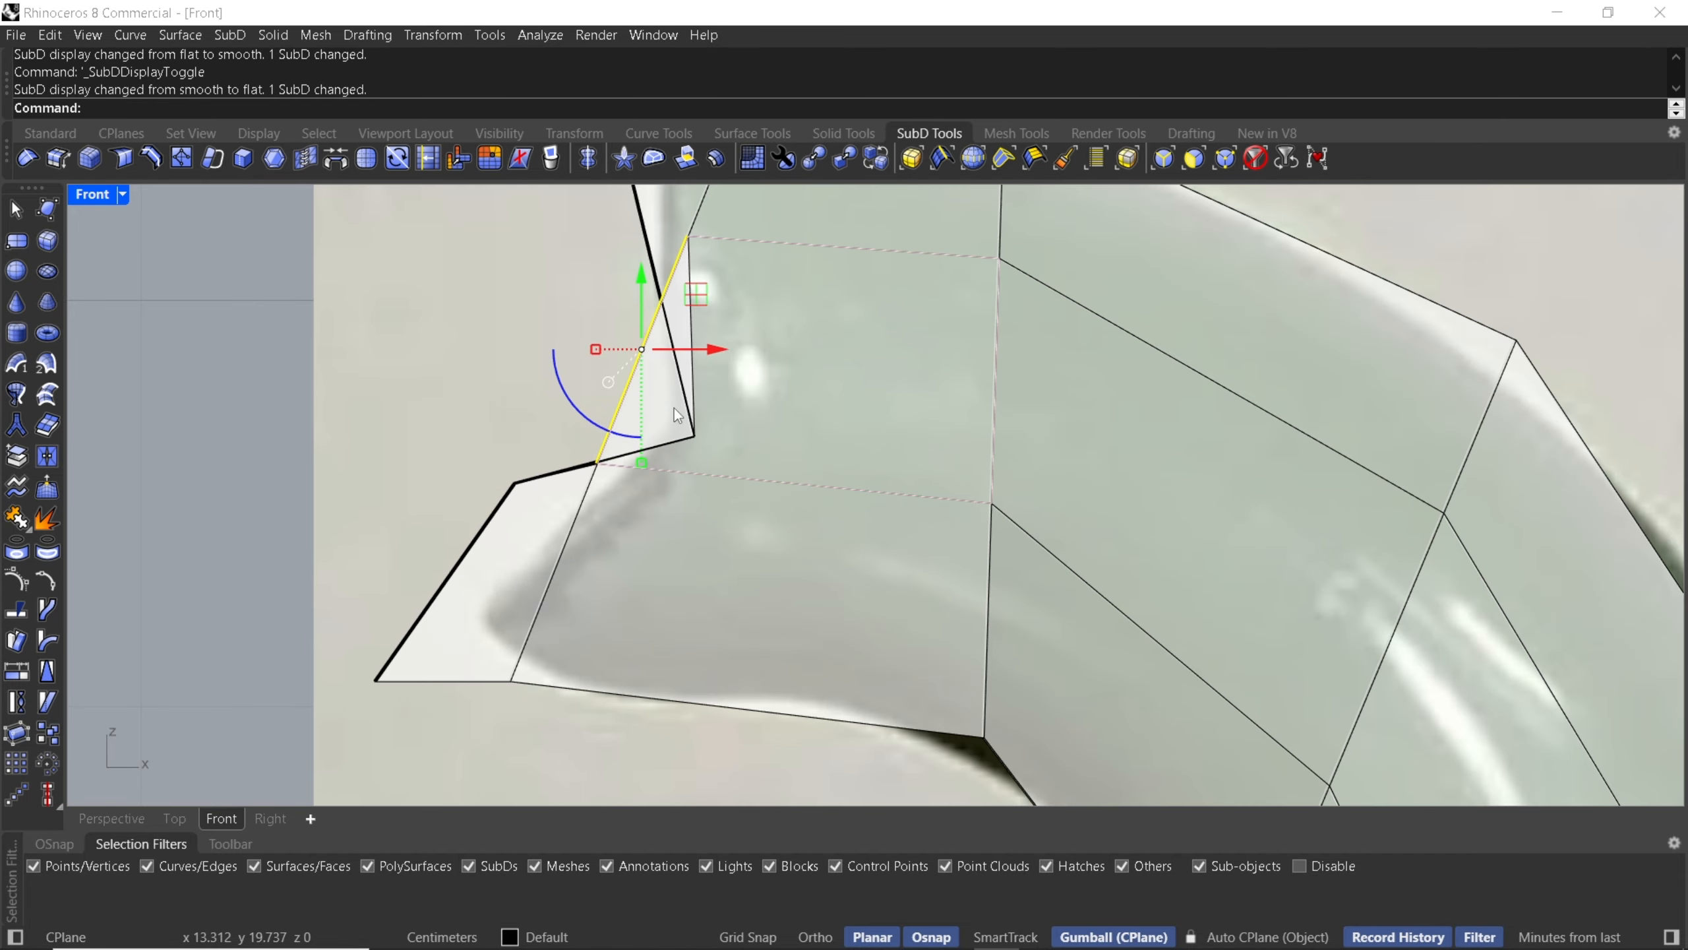
pyautogui.moveTo(703, 350); pyautogui.dragTo(760, 427)
# - Select another edge at the spout's opening and move it outward to smooth the lip
pyautogui.scroll(-4, 760, 427)
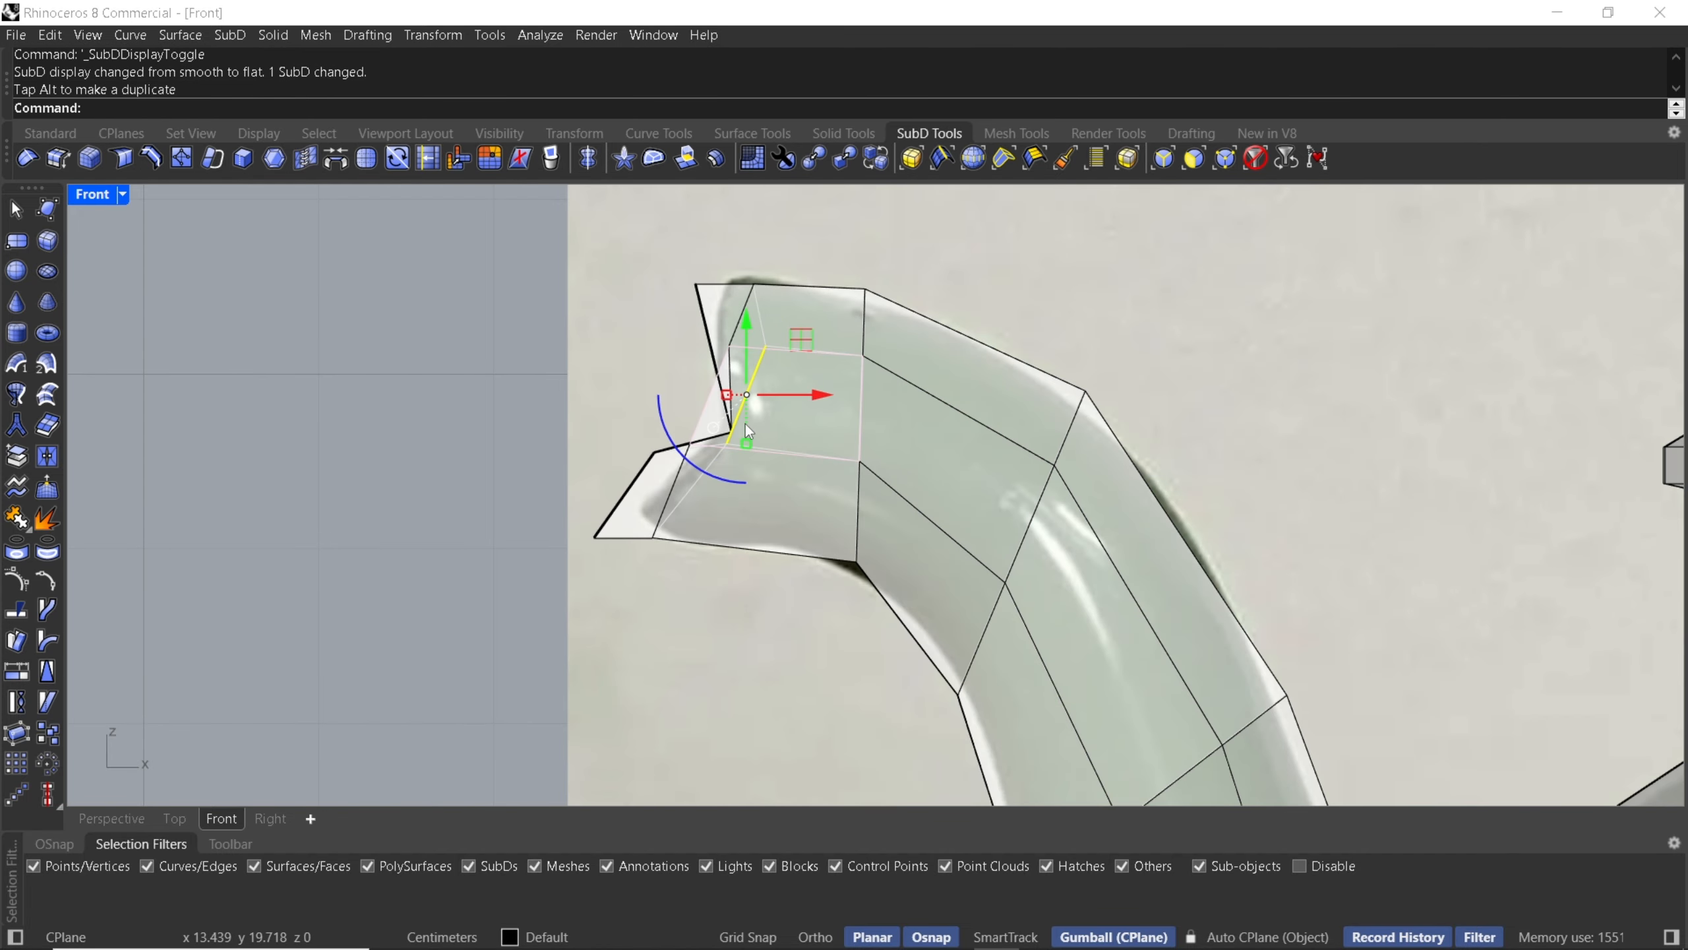
pyautogui.scroll(4, 711, 395)
pyautogui.click(711, 394)
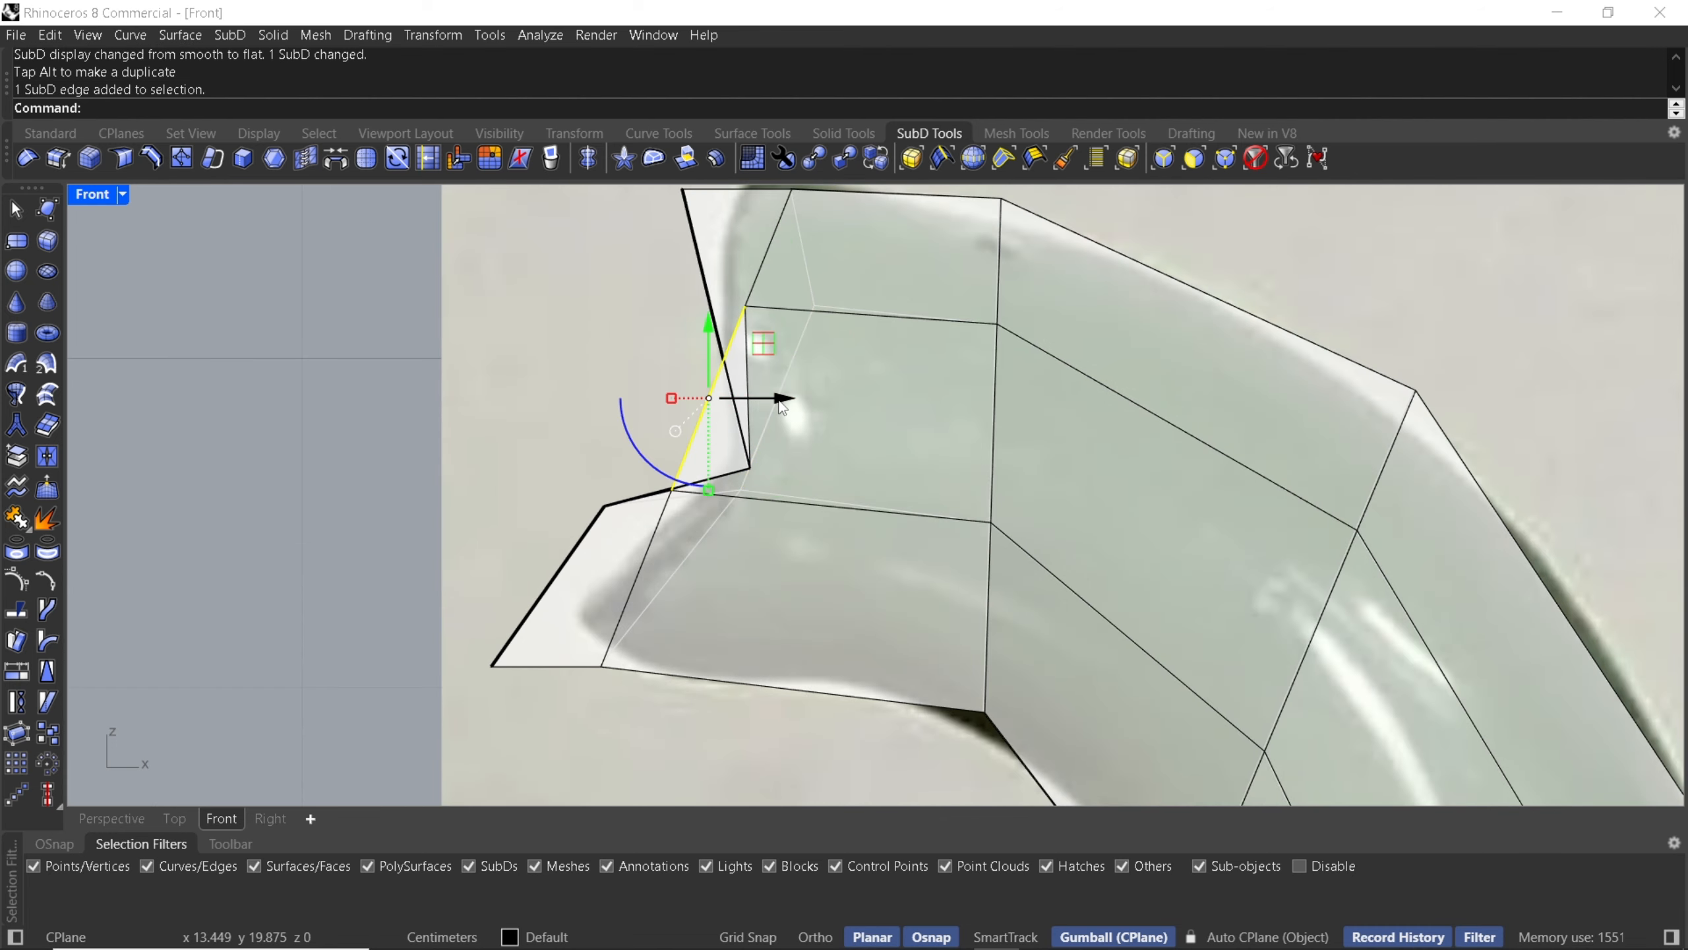
pyautogui.moveTo(781, 406); pyautogui.dragTo(841, 433)
pyautogui.press('Tab')
pyautogui.scroll(-4, 803, 426)
pyautogui.moveTo(803, 426); pyautogui.dragTo(840, 413, button='right')
# - Select vertices along the lower side of the spout tip and reposition them to smooth the lip
pyautogui.scroll(4, 619, 570)
pyautogui.moveTo(573, 530); pyautogui.dragTo(690, 590)
pyautogui.moveTo(712, 514); pyautogui.dragTo(801, 513)
pyautogui.moveTo(708, 381); pyautogui.dragTo(816, 462)
pyautogui.moveTo(828, 396); pyautogui.dragTo(918, 426)
pyautogui.moveTo(645, 506); pyautogui.dragTo(756, 592)
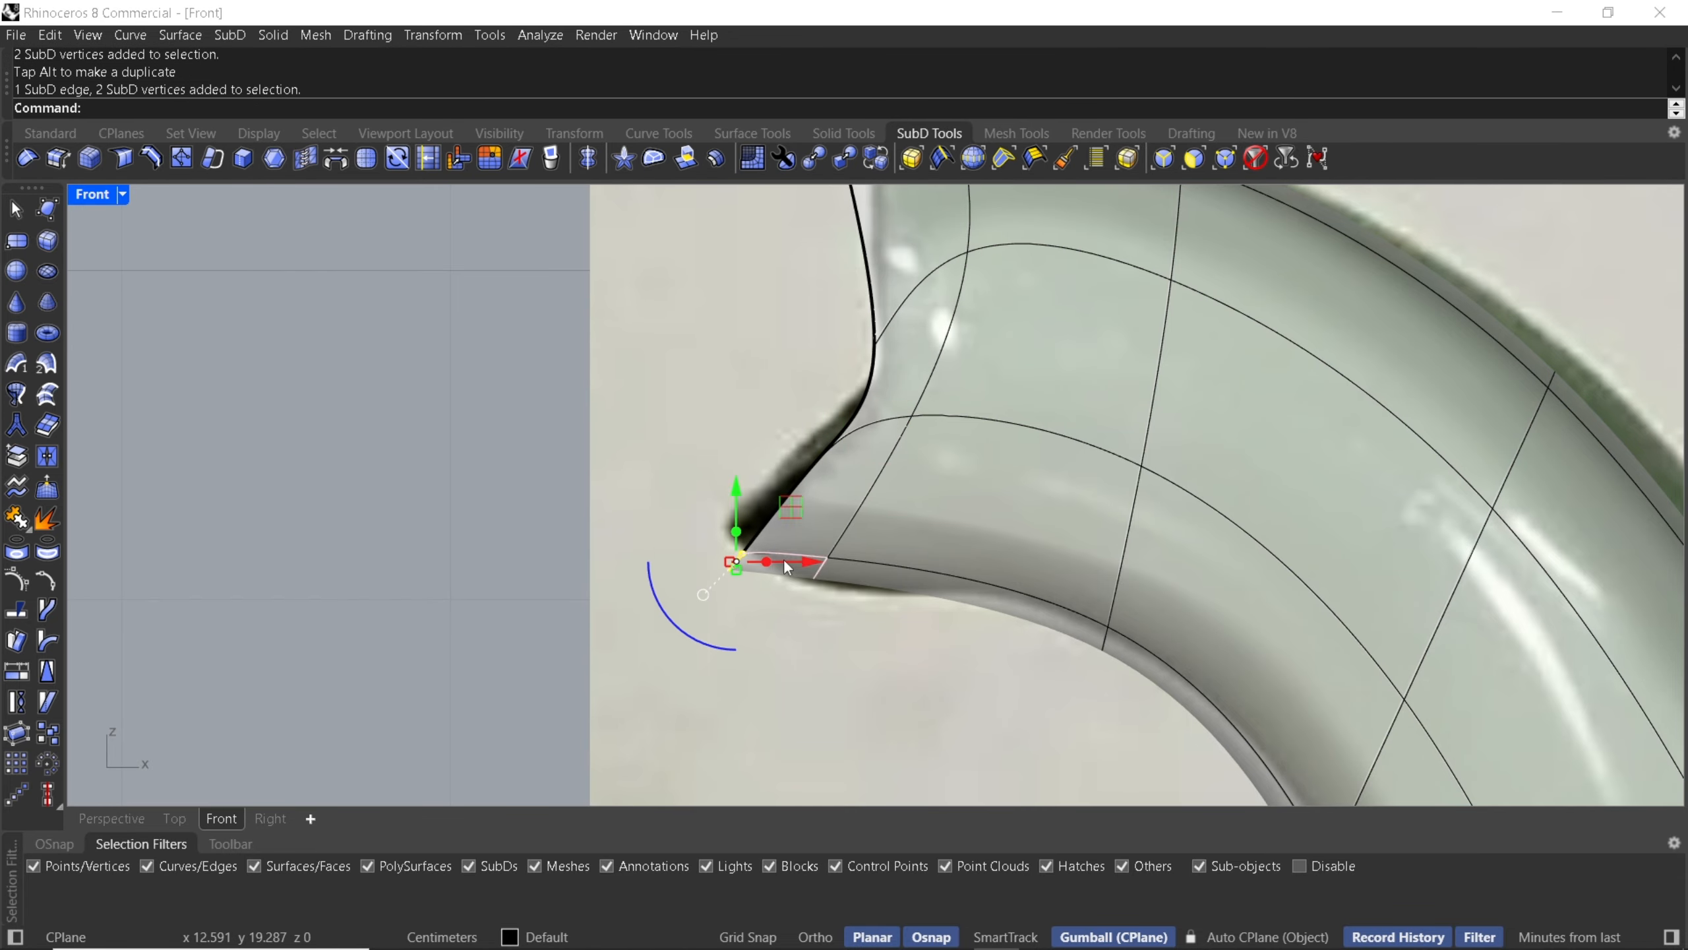
pyautogui.moveTo(783, 495); pyautogui.dragTo(768, 455)
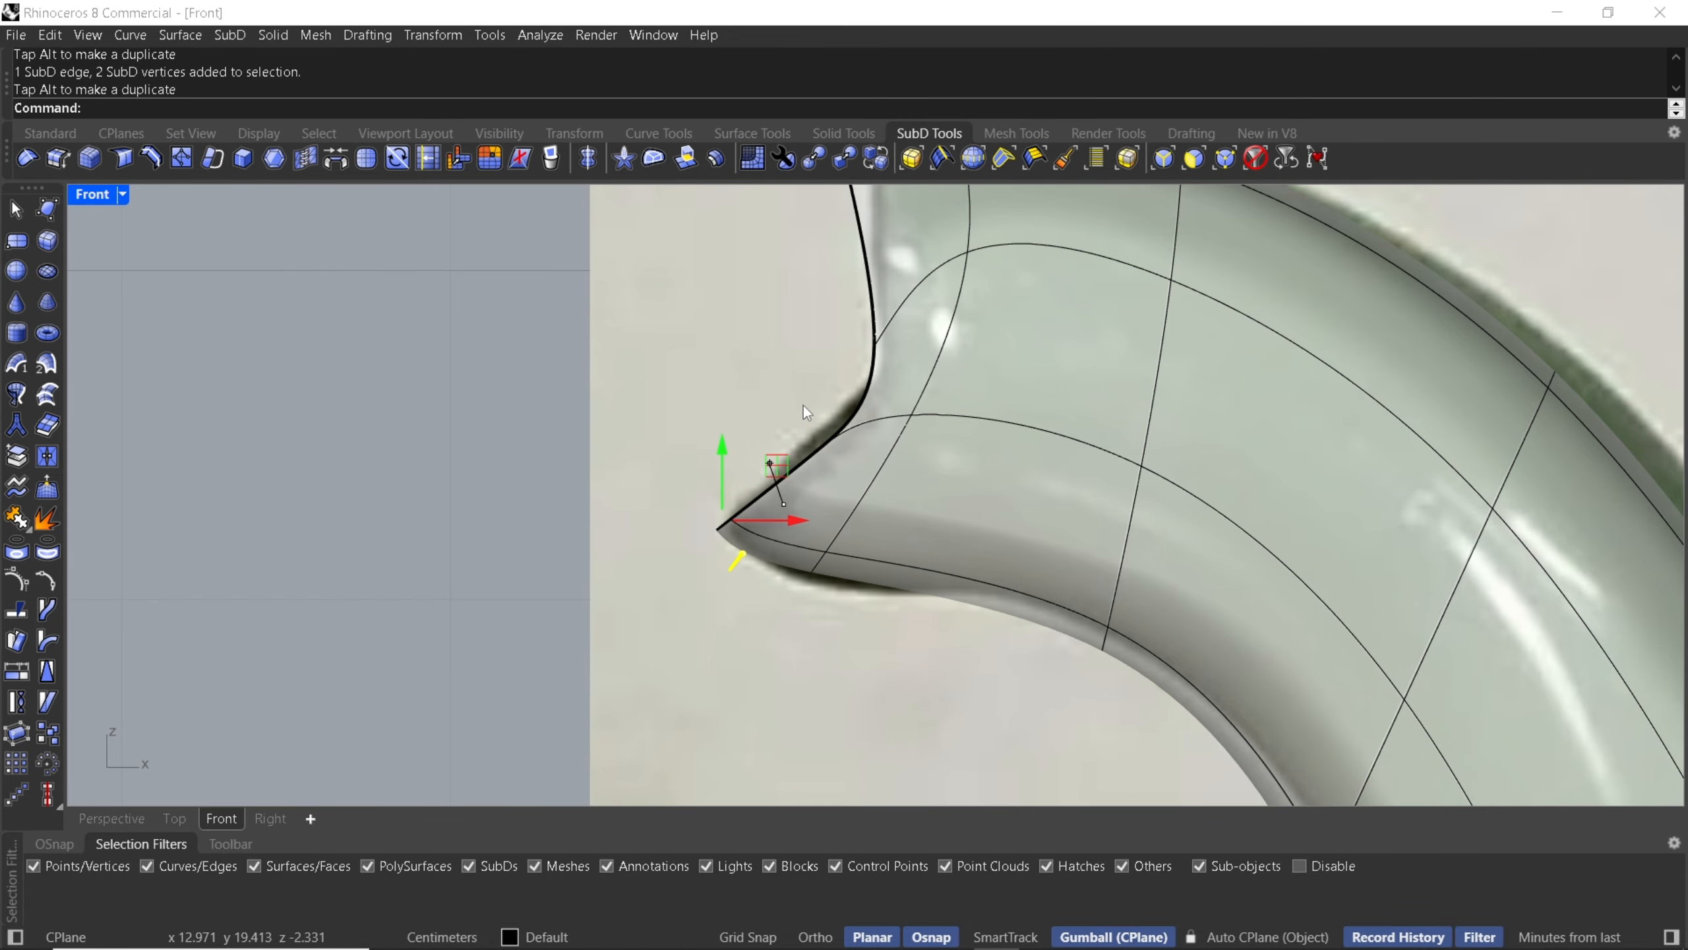
# - Select vertices at the top of the spout tip and move them to sharpen the upper edge
pyautogui.moveTo(804, 402); pyautogui.dragTo(744, 590, button='right')
pyautogui.moveTo(759, 408); pyautogui.dragTo(731, 482, button='right')
pyautogui.moveTo(705, 308); pyautogui.dragTo(861, 300)
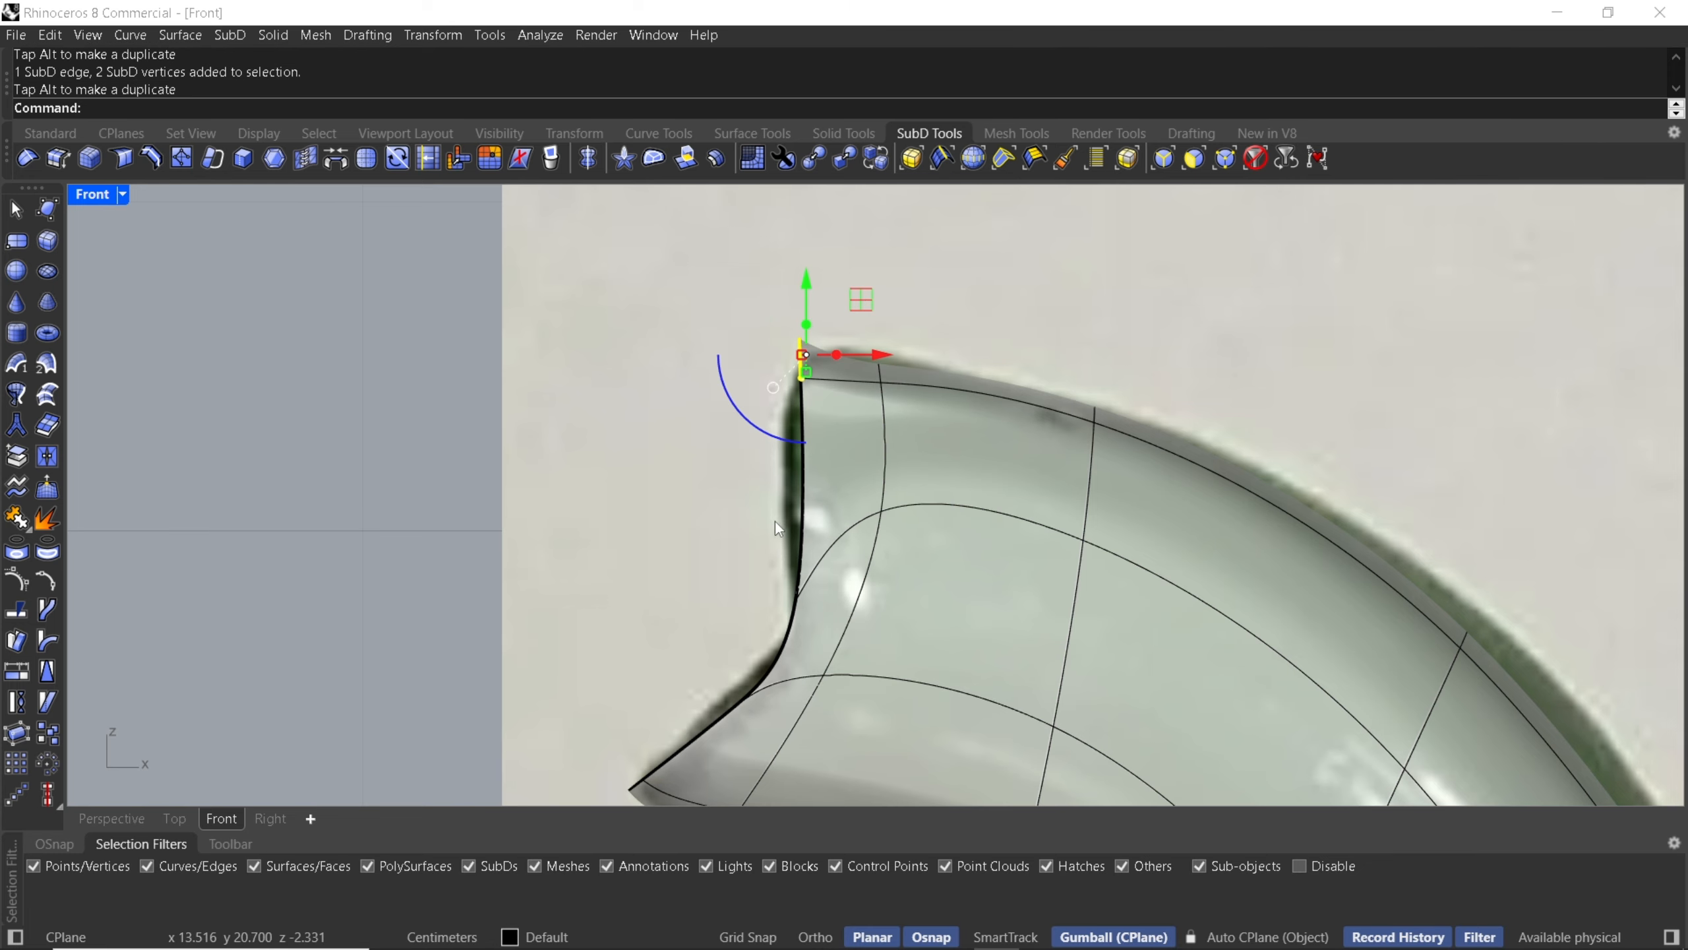
pyautogui.moveTo(715, 509); pyautogui.dragTo(819, 619)
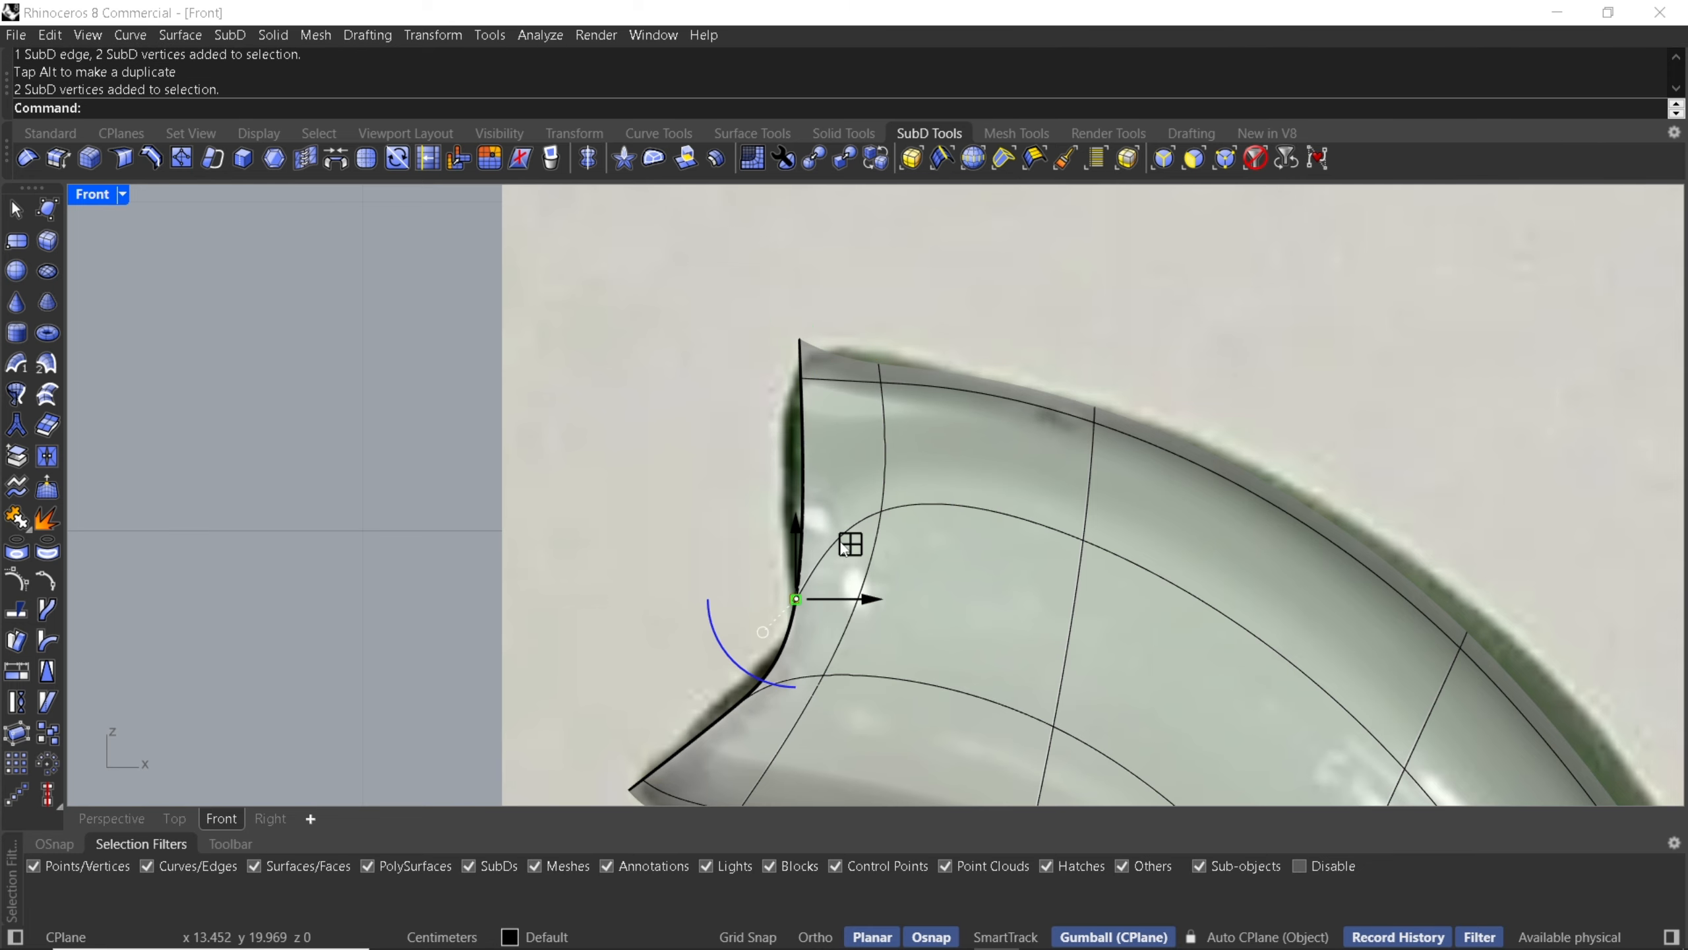
pyautogui.moveTo(850, 542); pyautogui.dragTo(832, 536)
pyautogui.click(650, 447)
# - Adjust the vertices along the spout tip's upper edge to match the reference
pyautogui.scroll(-4, 667, 367)
pyautogui.scroll(8, 765, 348)
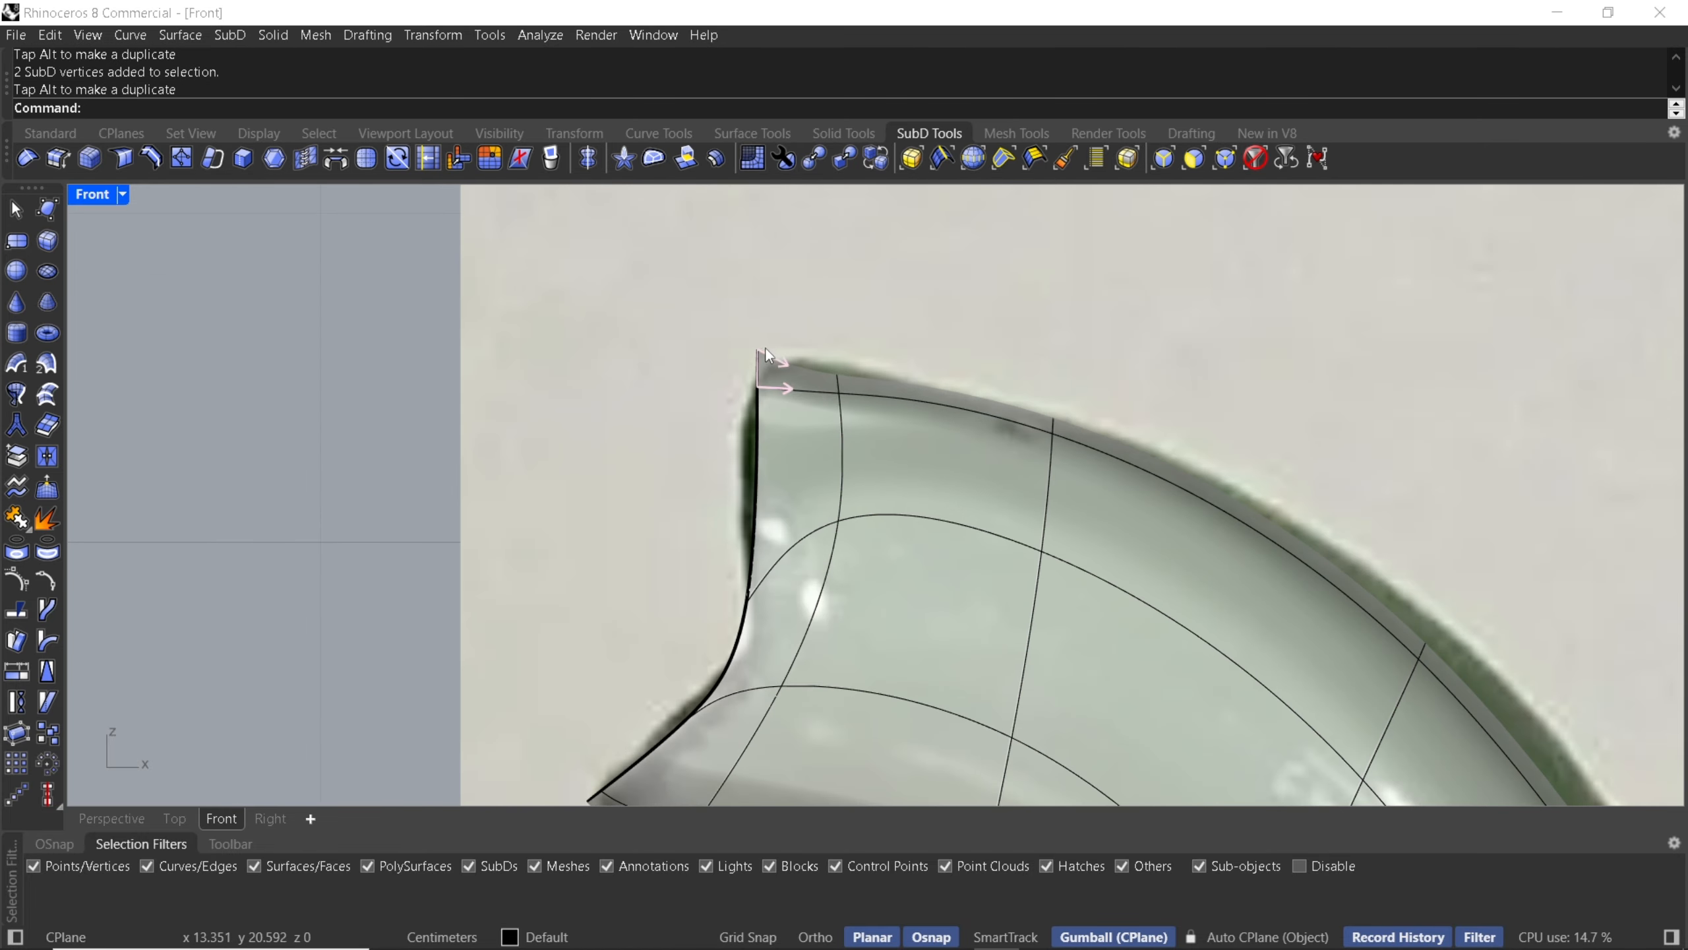
pyautogui.moveTo(719, 321); pyautogui.dragTo(724, 456)
pyautogui.click(720, 420)
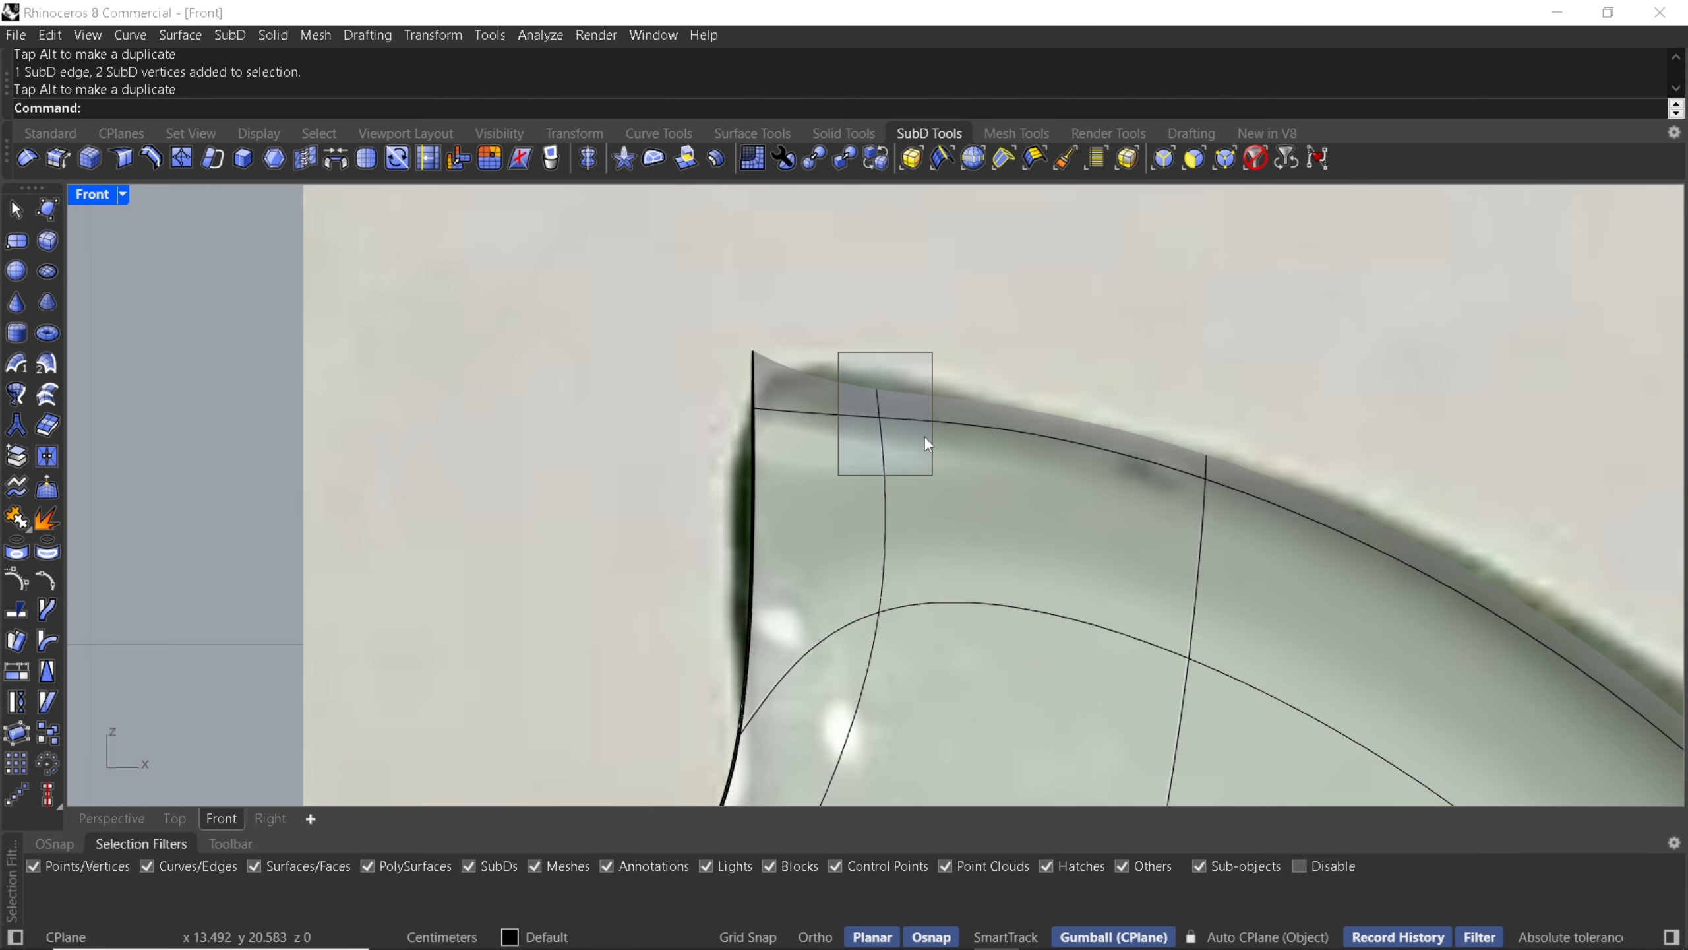
pyautogui.moveTo(924, 436); pyautogui.dragTo(933, 475)
pyautogui.moveTo(933, 352); pyautogui.dragTo(934, 322)
pyautogui.click(898, 309)
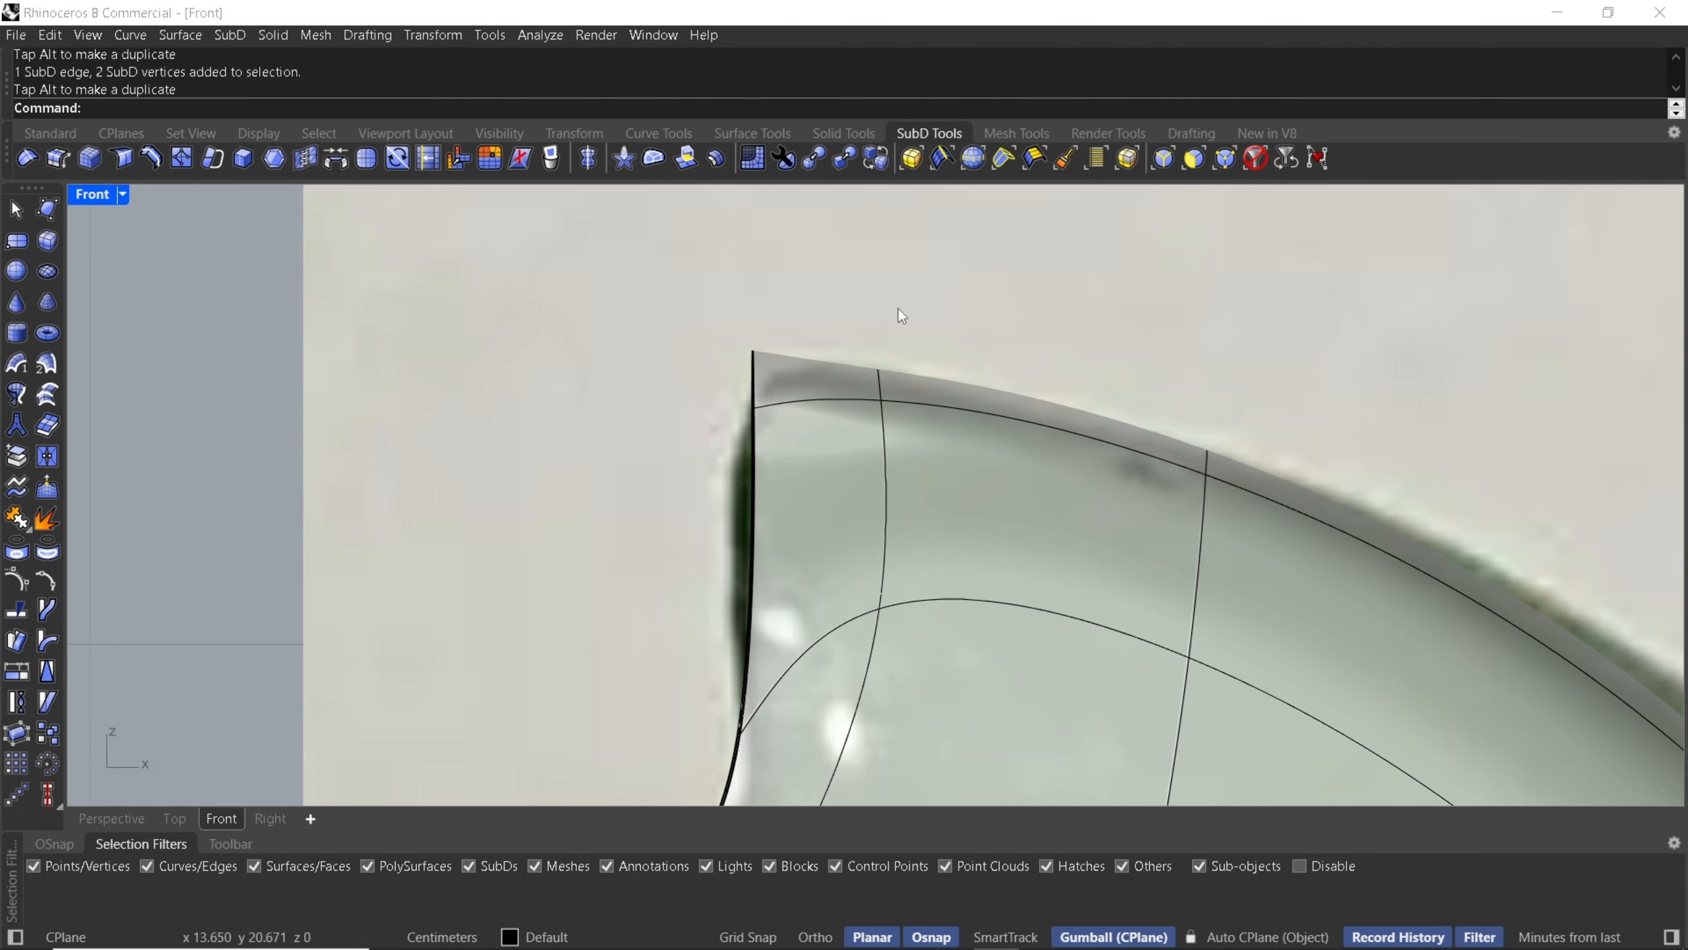
# - Switch to the Perspective viewport and set it to Rendered display mode
pyautogui.scroll(-6, 770, 325)
pyautogui.click(111, 816)
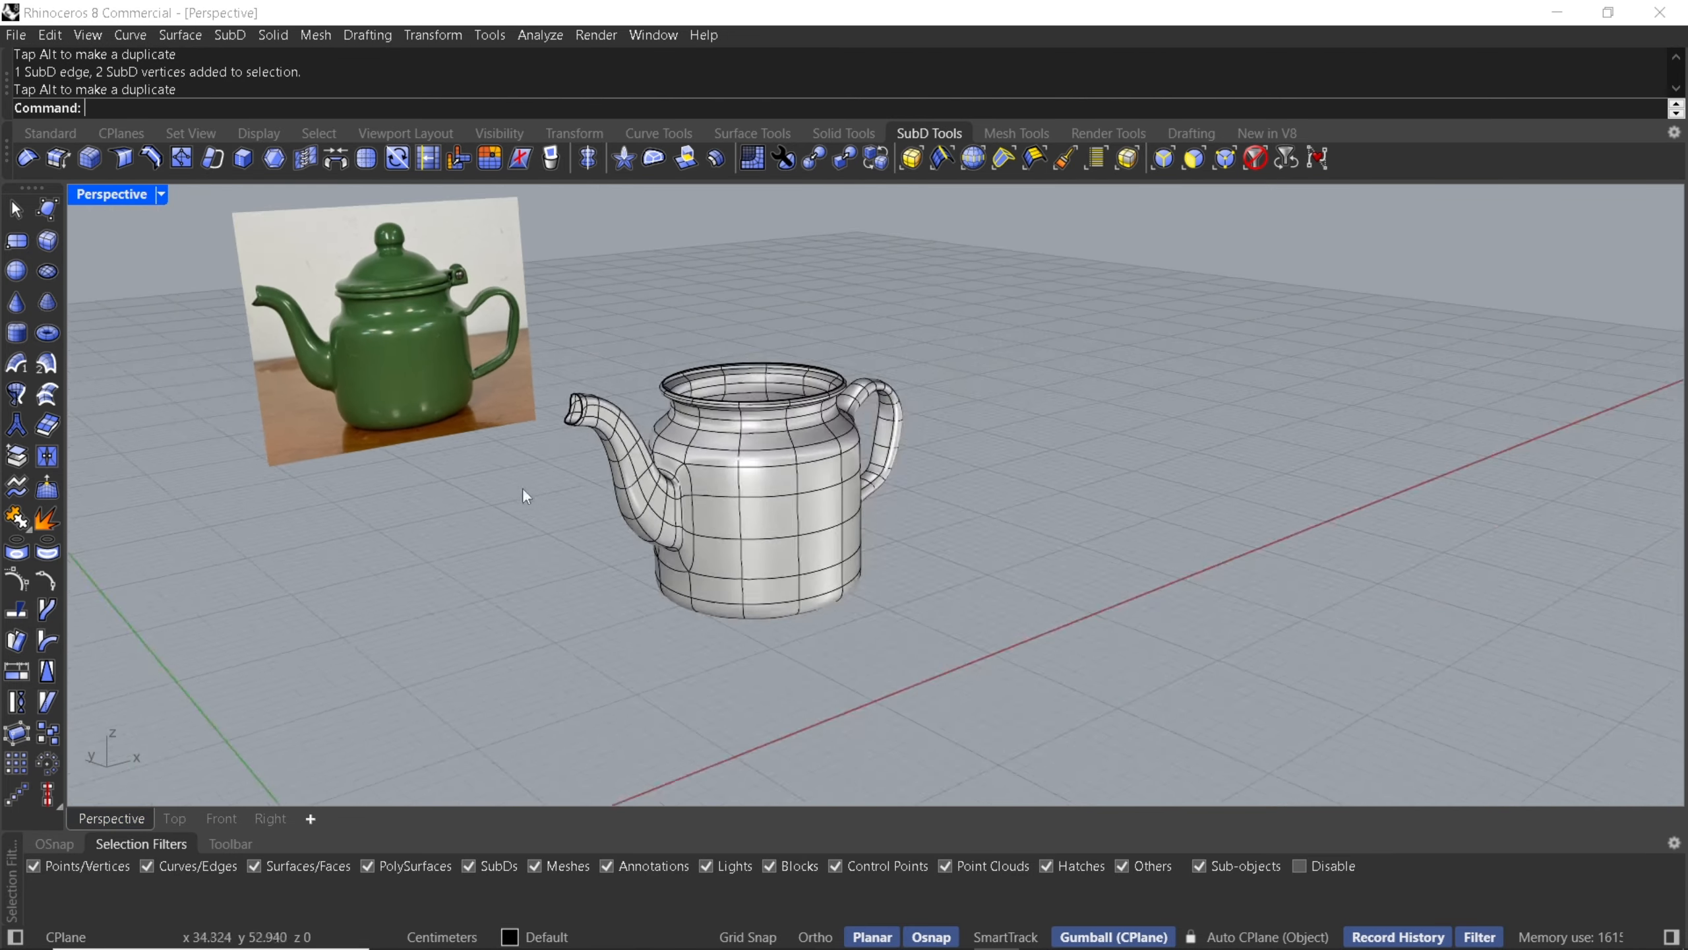
pyautogui.moveTo(525, 495); pyautogui.dragTo(610, 457, button='right')
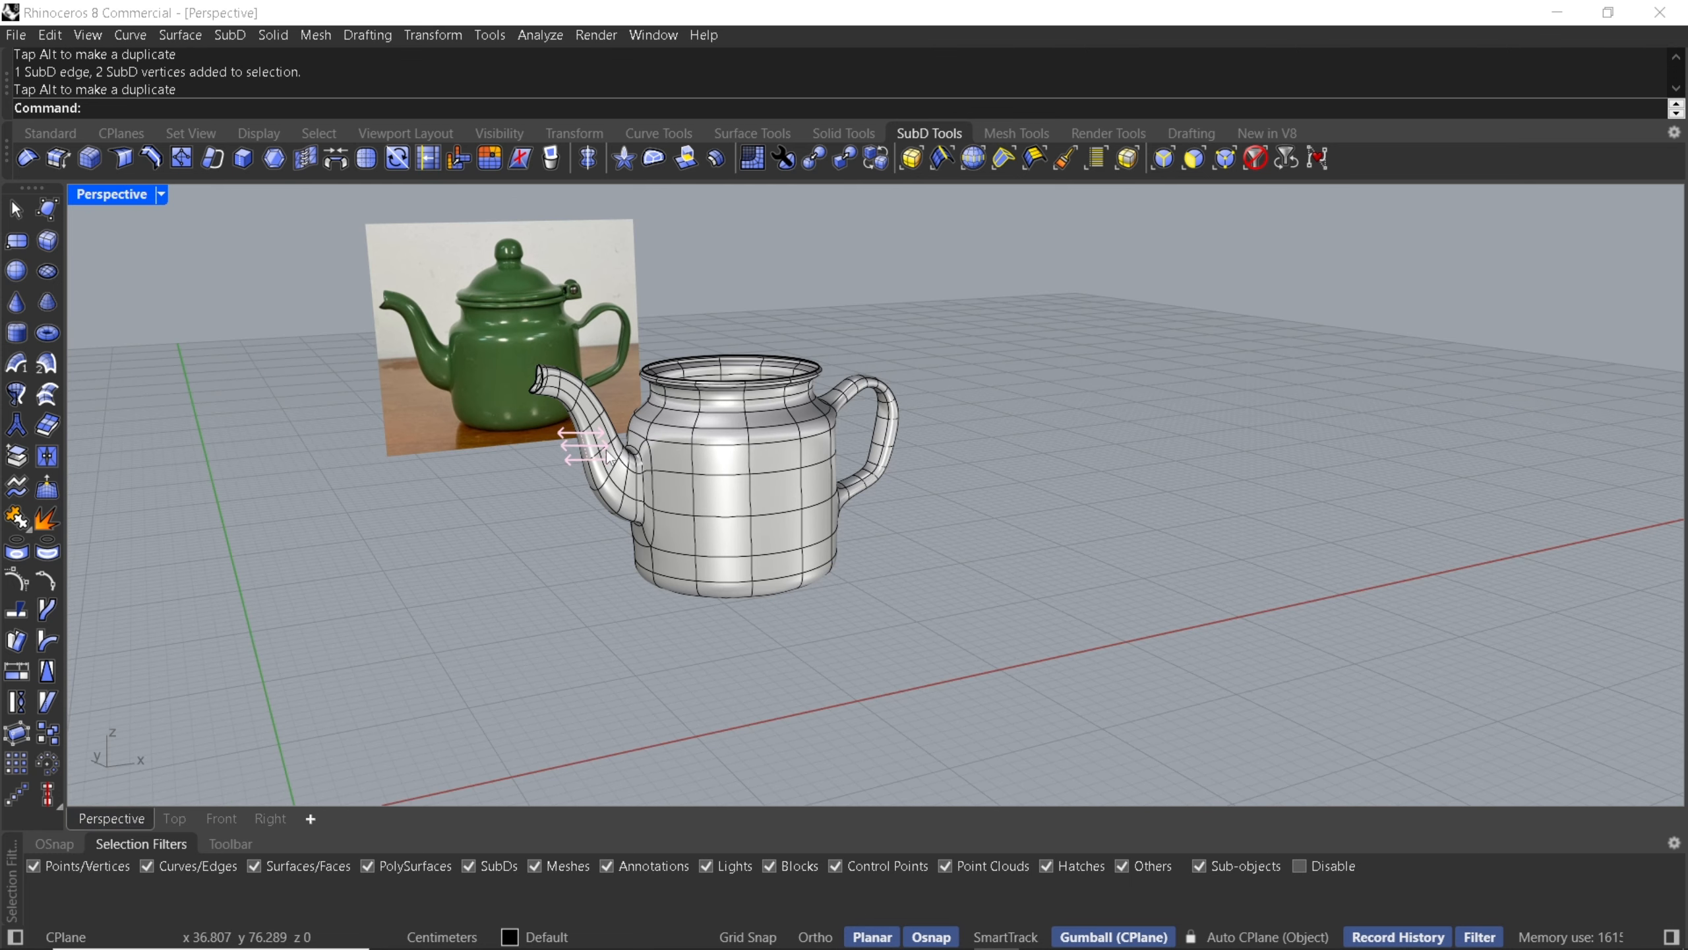
pyautogui.middleClick(622, 458)
pyautogui.click(619, 455)
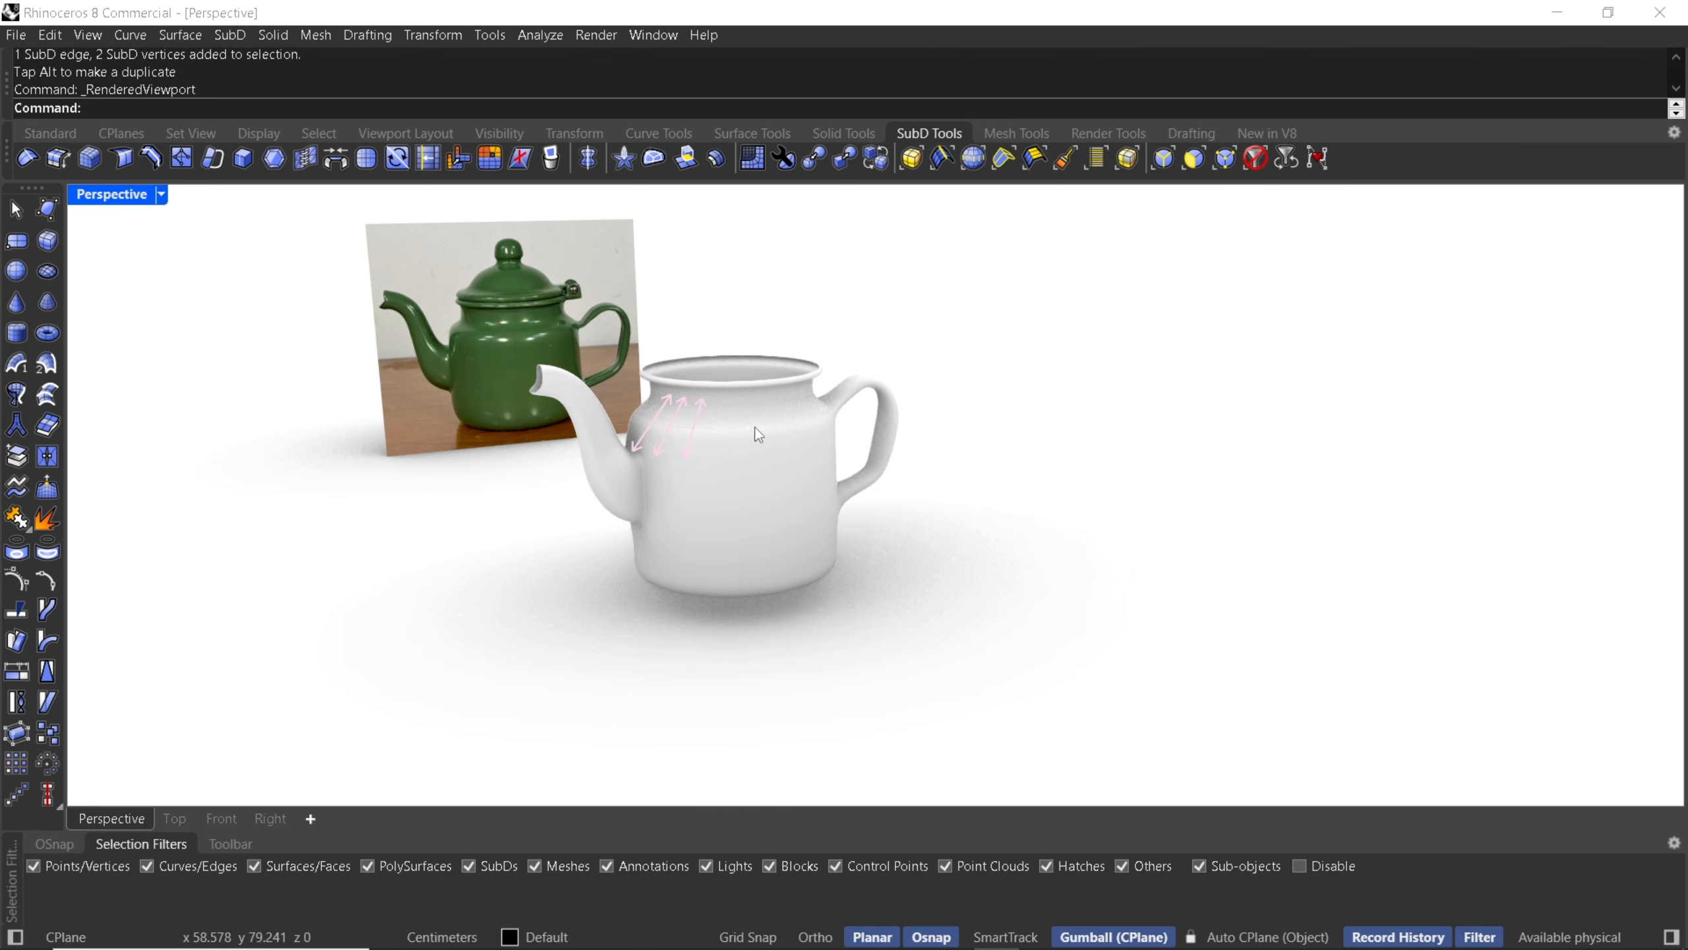
# - Orbit and zoom around the rendered teapot to inspect the spout against the reference photo
pyautogui.moveTo(759, 434)
pyautogui.mouseDown(button='right')
pyautogui.moveTo(692, 422)
pyautogui.moveTo(735, 440)
pyautogui.mouseUp(button='right')
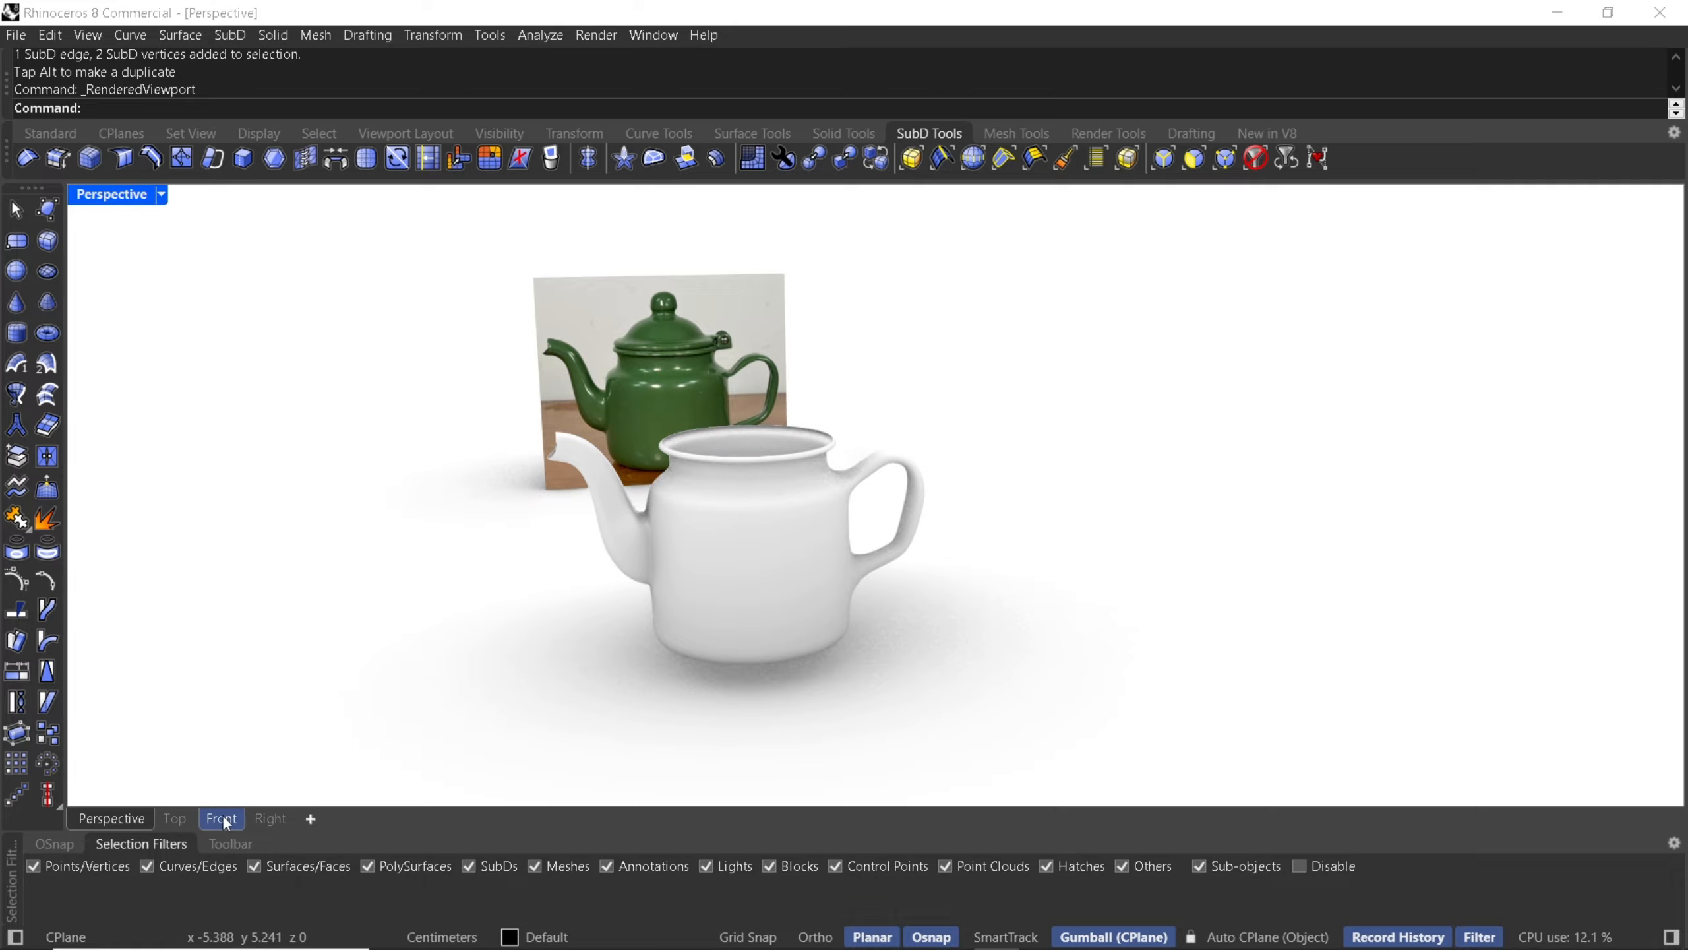
pyautogui.scroll(3, 831, 491)
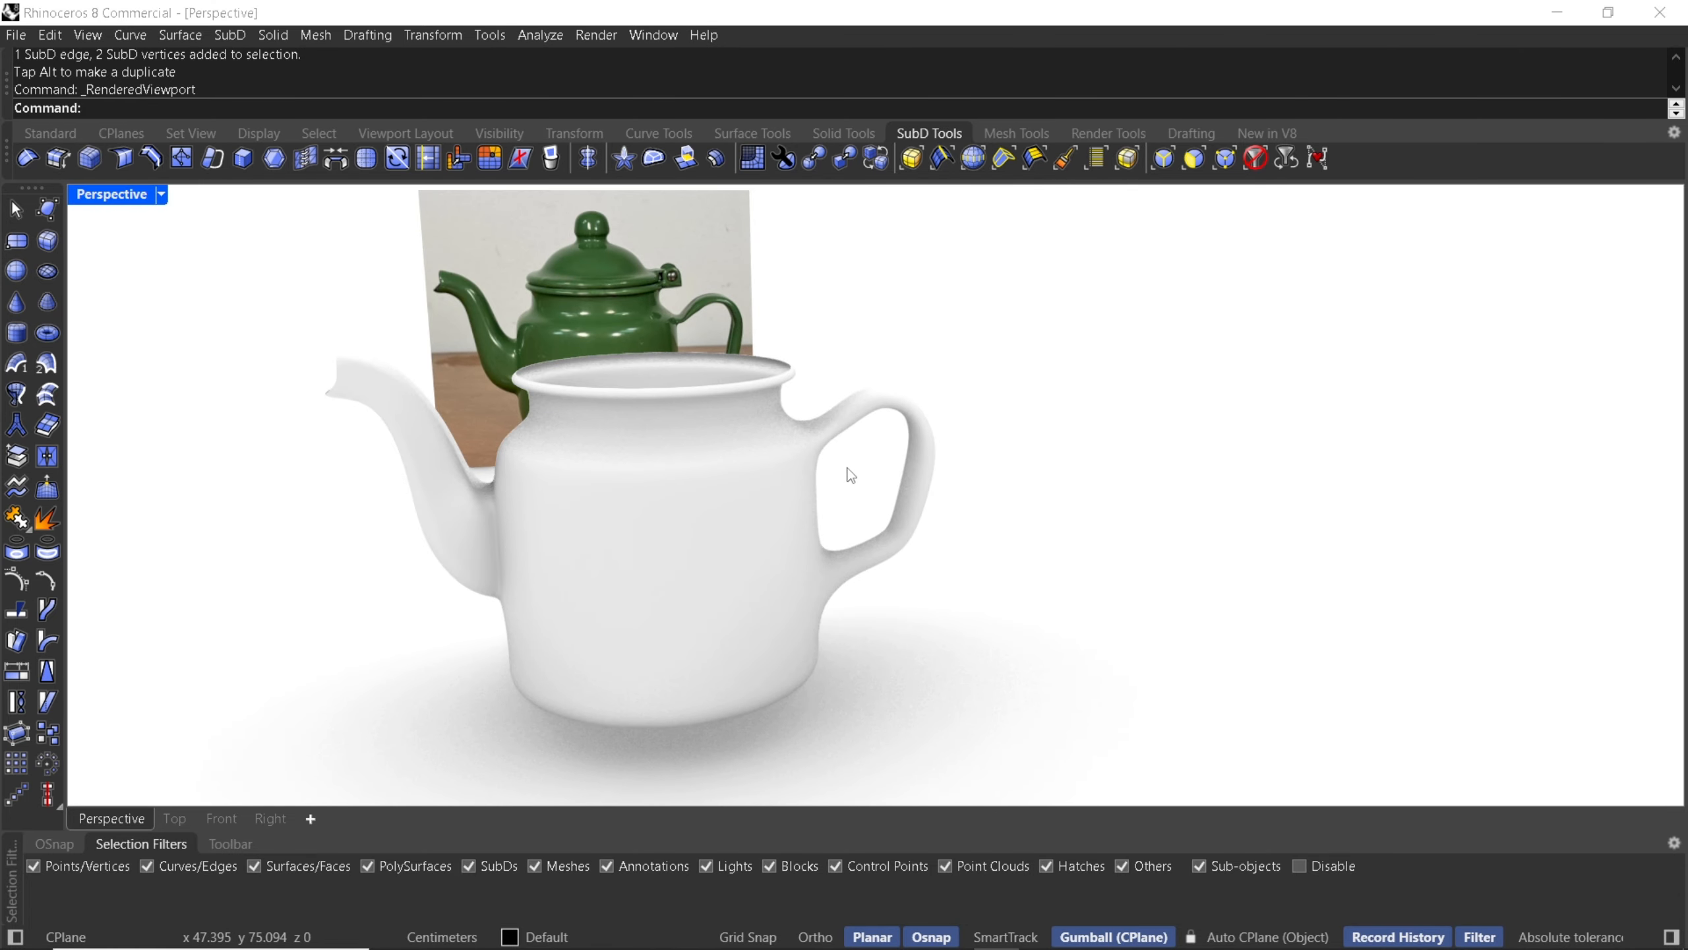
pyautogui.keyDown('shift'); pyautogui.moveTo(789, 484); pyautogui.dragTo(825, 533, button='right'); pyautogui.keyUp('shift')
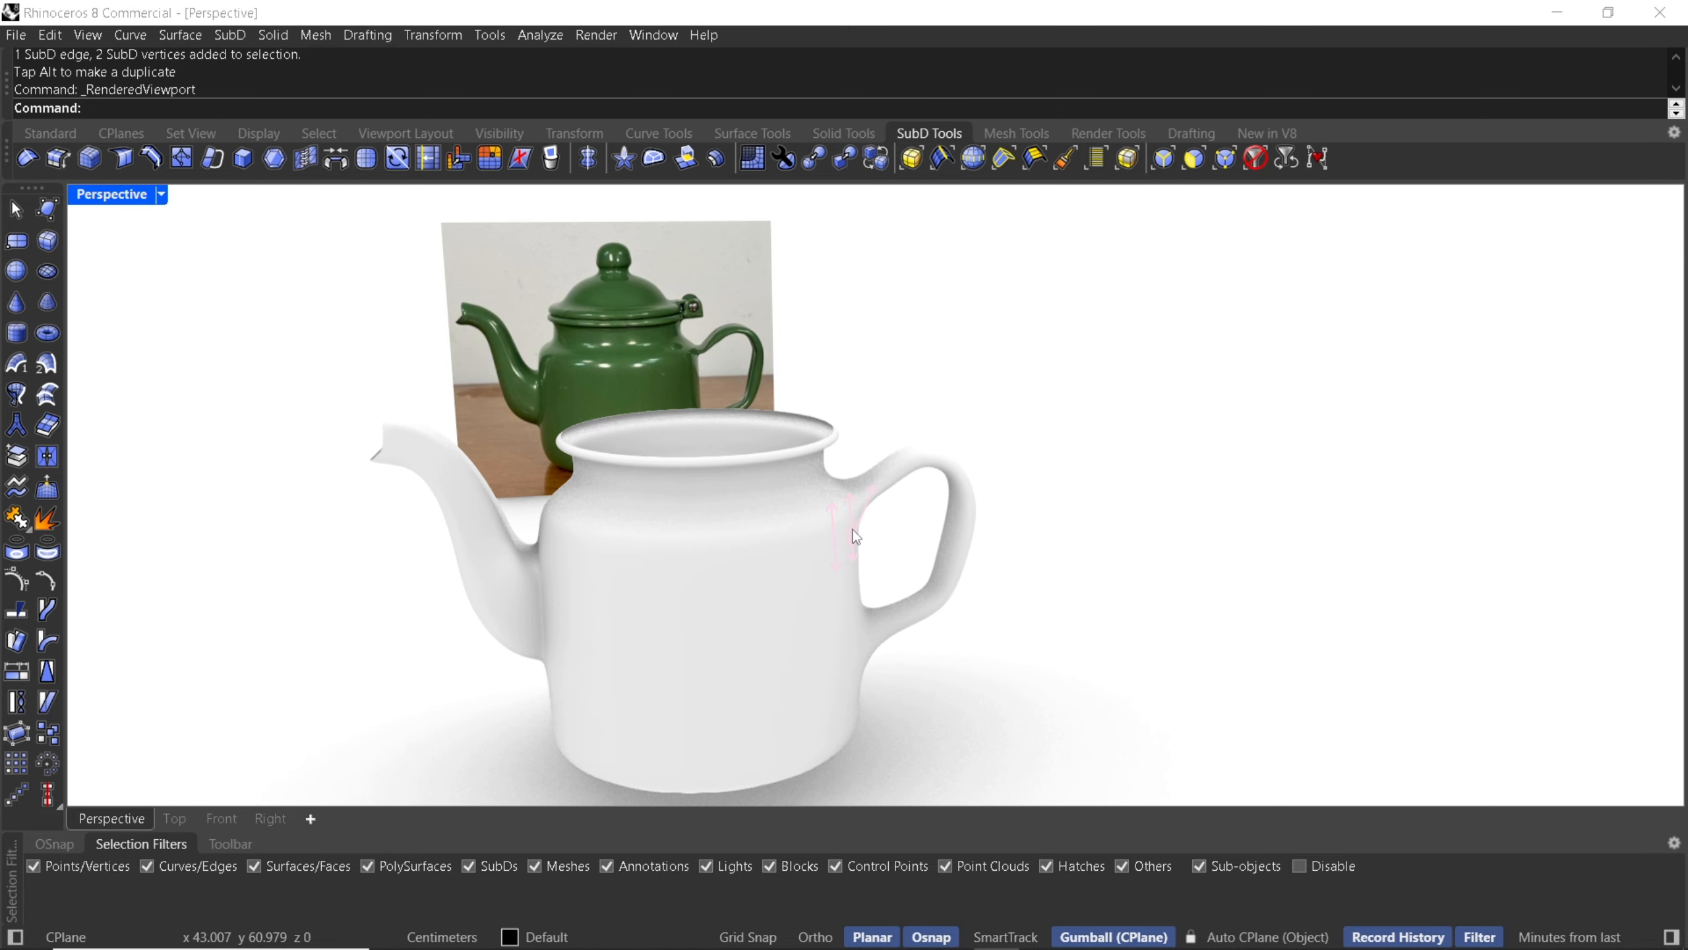
pyautogui.keyDown('shift'); pyautogui.moveTo(607, 388); pyautogui.dragTo(683, 346, button='right'); pyautogui.keyUp('shift')
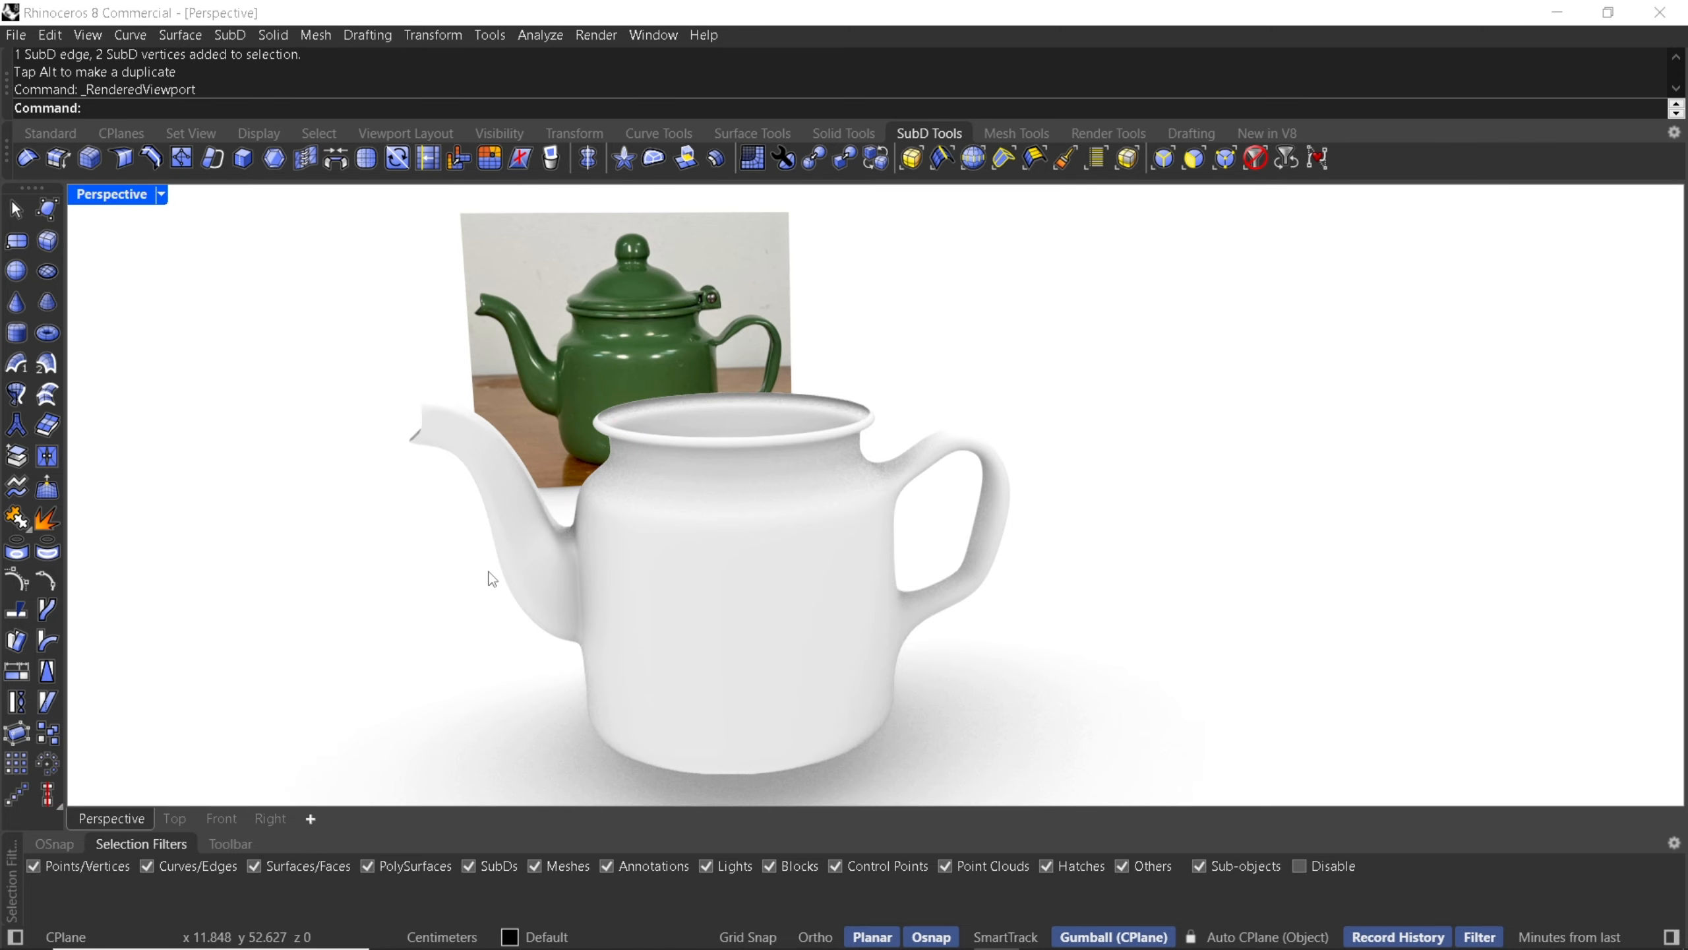
pyautogui.scroll(5, 598, 303)
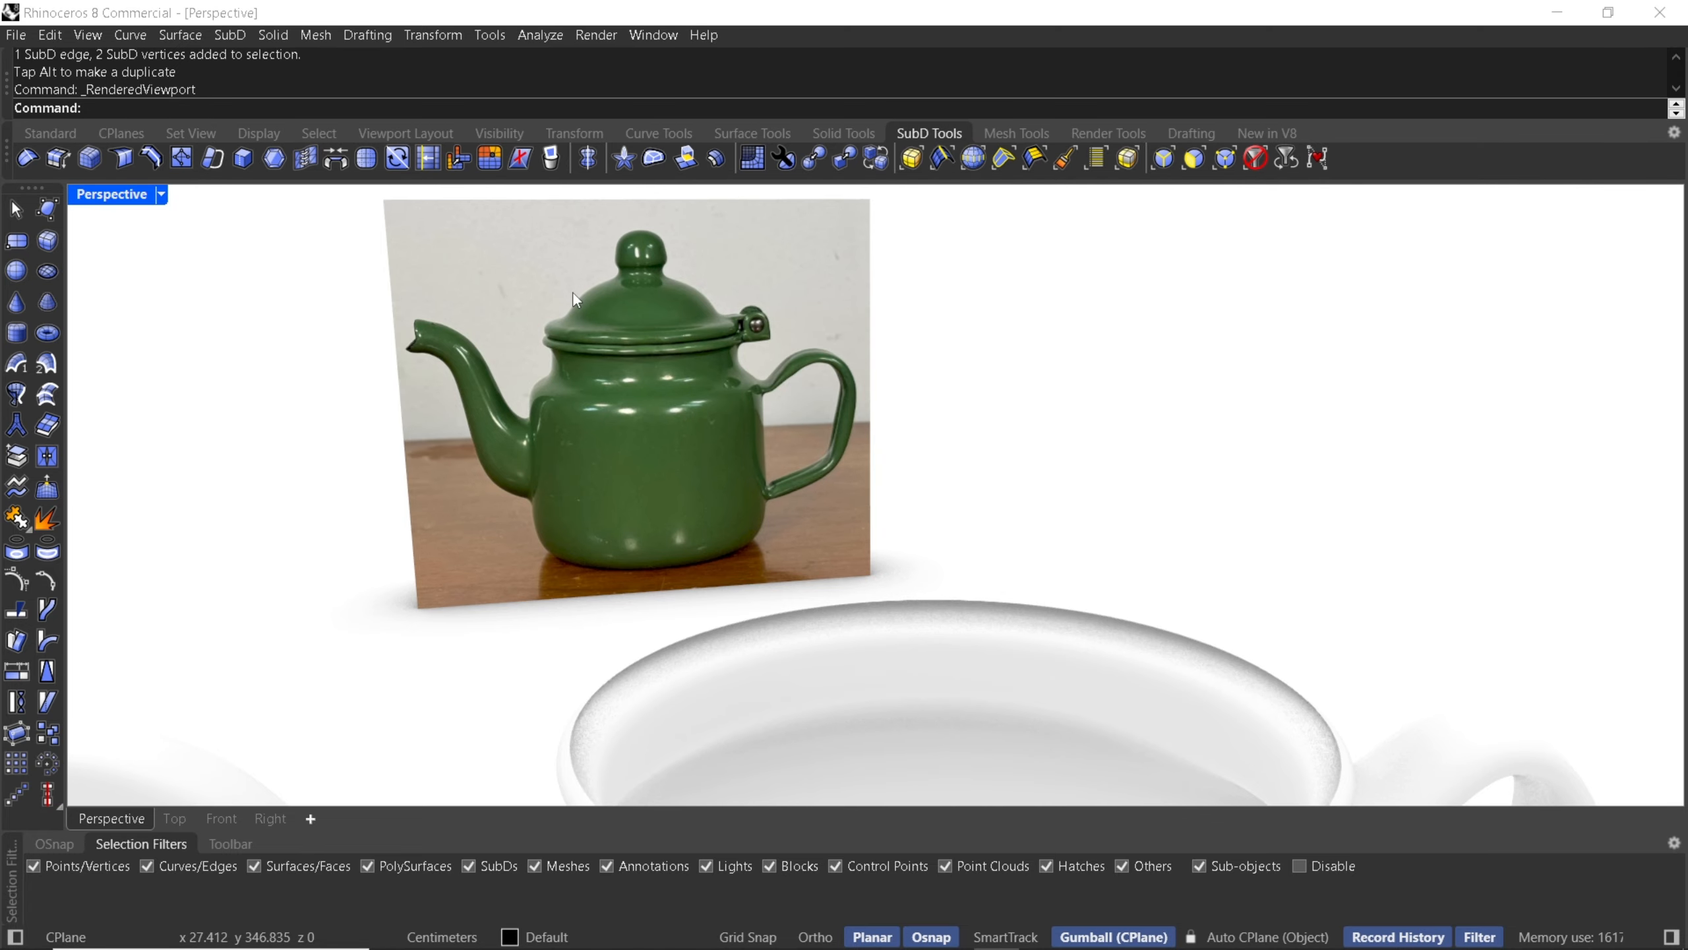
pyautogui.moveTo(572, 293); pyautogui.dragTo(626, 366, button='right')
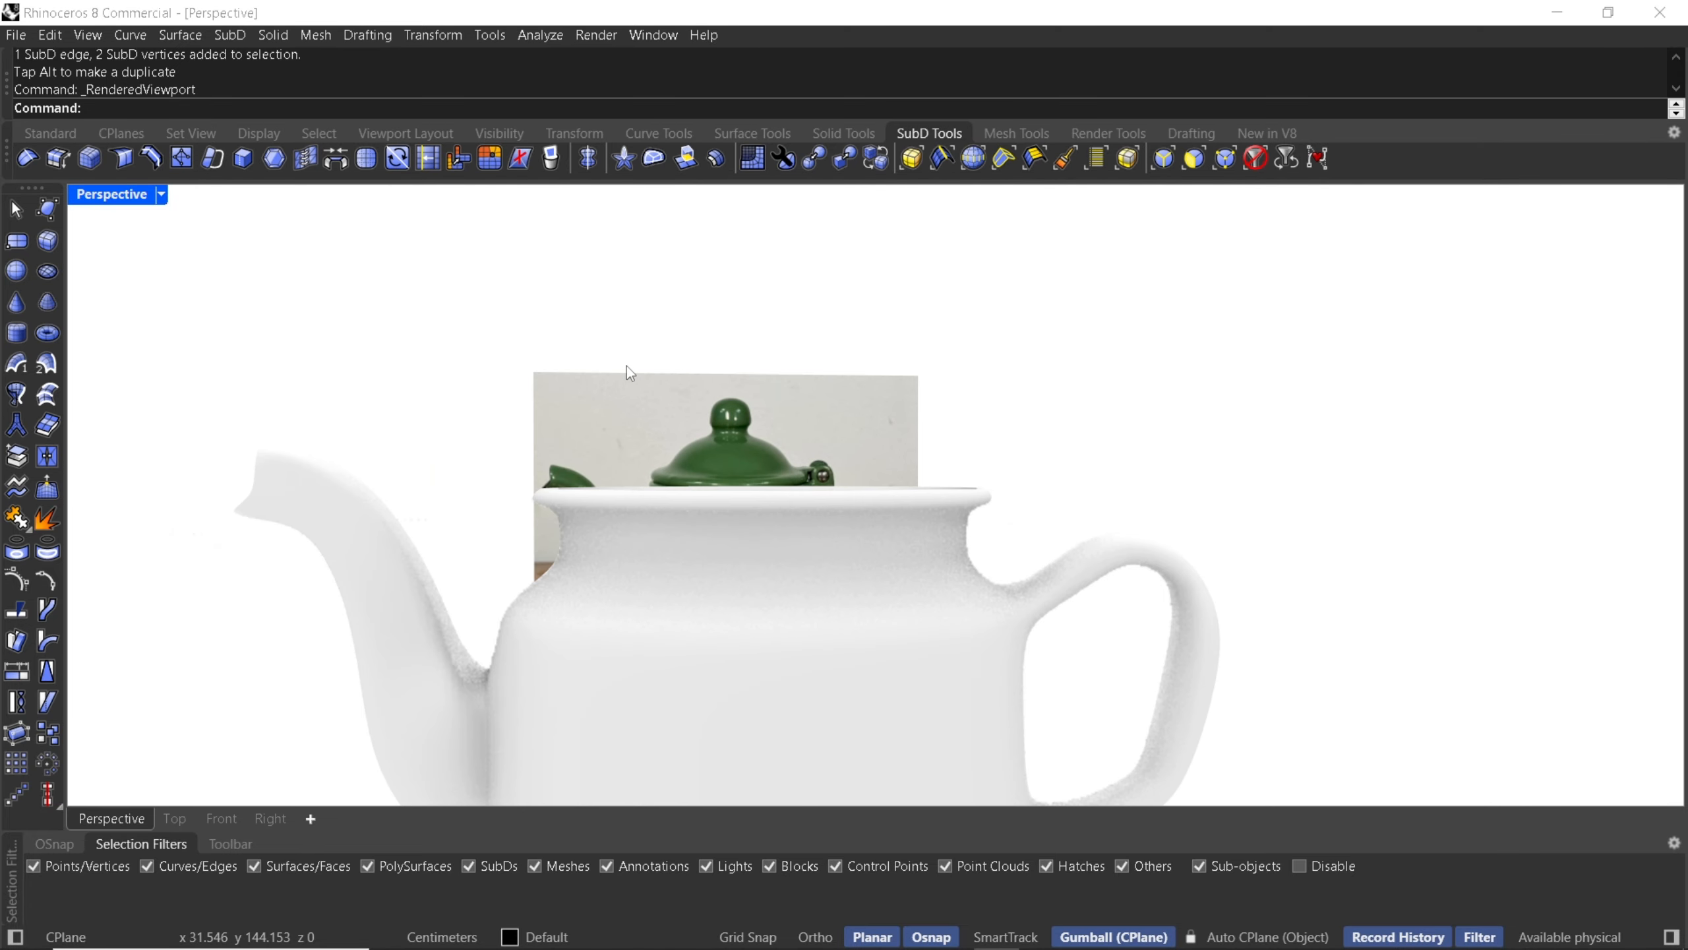
pyautogui.keyDown('shift'); pyautogui.moveTo(699, 502); pyautogui.dragTo(688, 408, button='right'); pyautogui.keyUp('shift')
pyautogui.scroll(-6, 688, 409)
pyautogui.moveTo(724, 306); pyautogui.dragTo(740, 366, button='right')
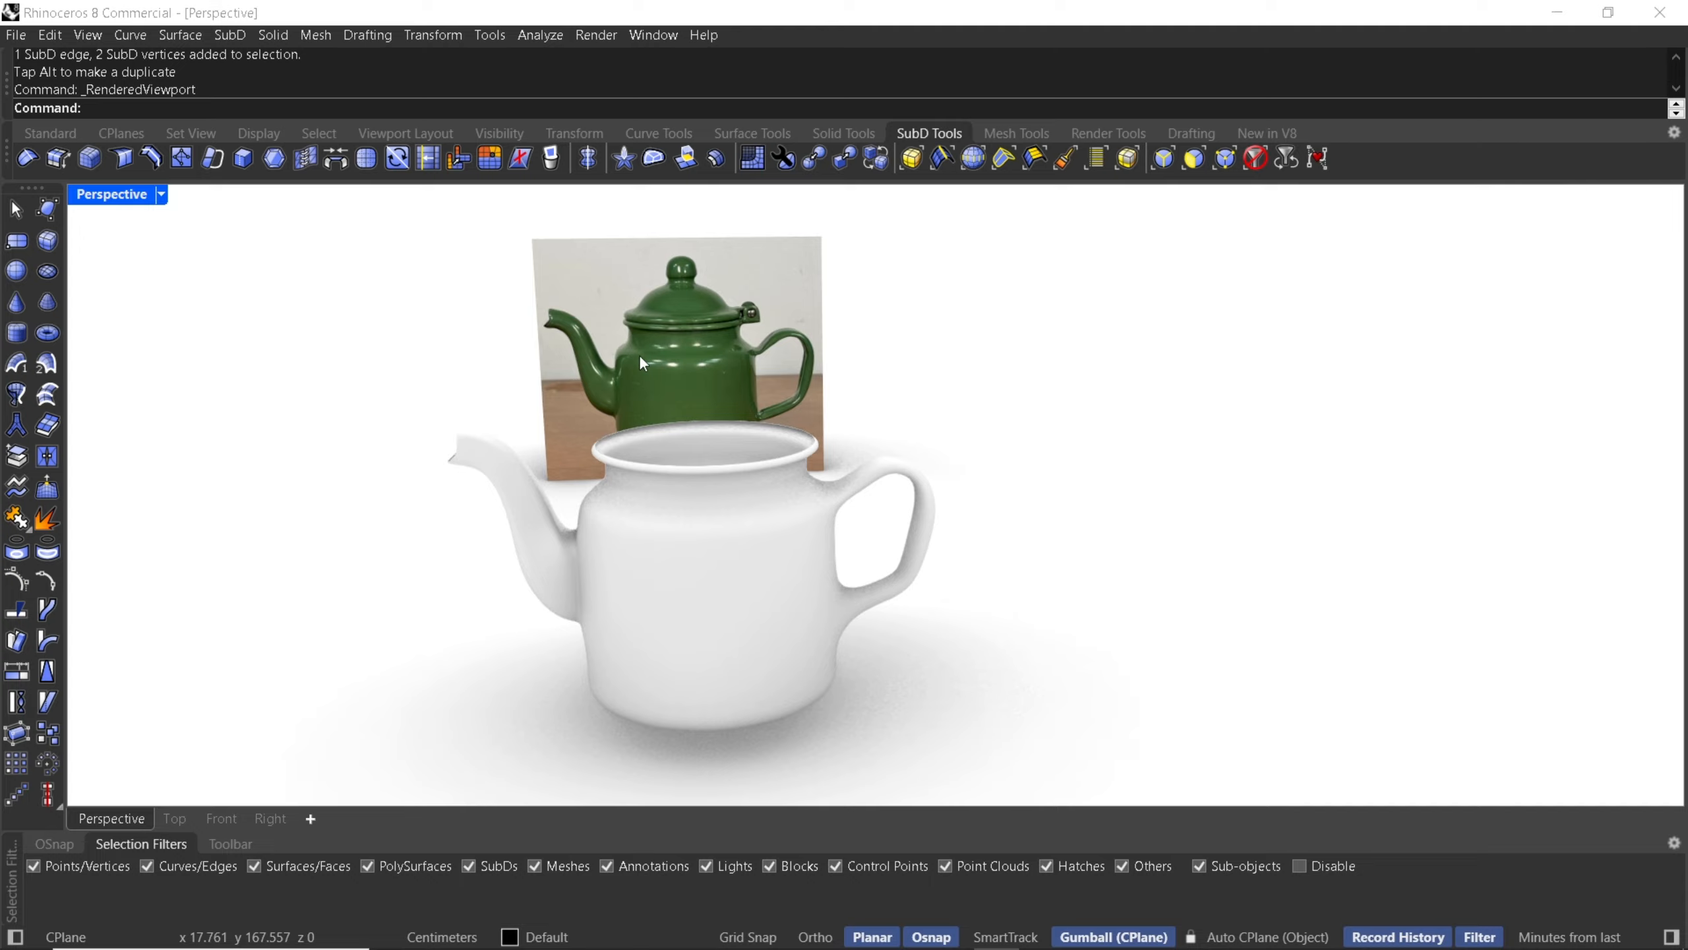
pyautogui.moveTo(640, 358); pyautogui.dragTo(827, 347, button='right')
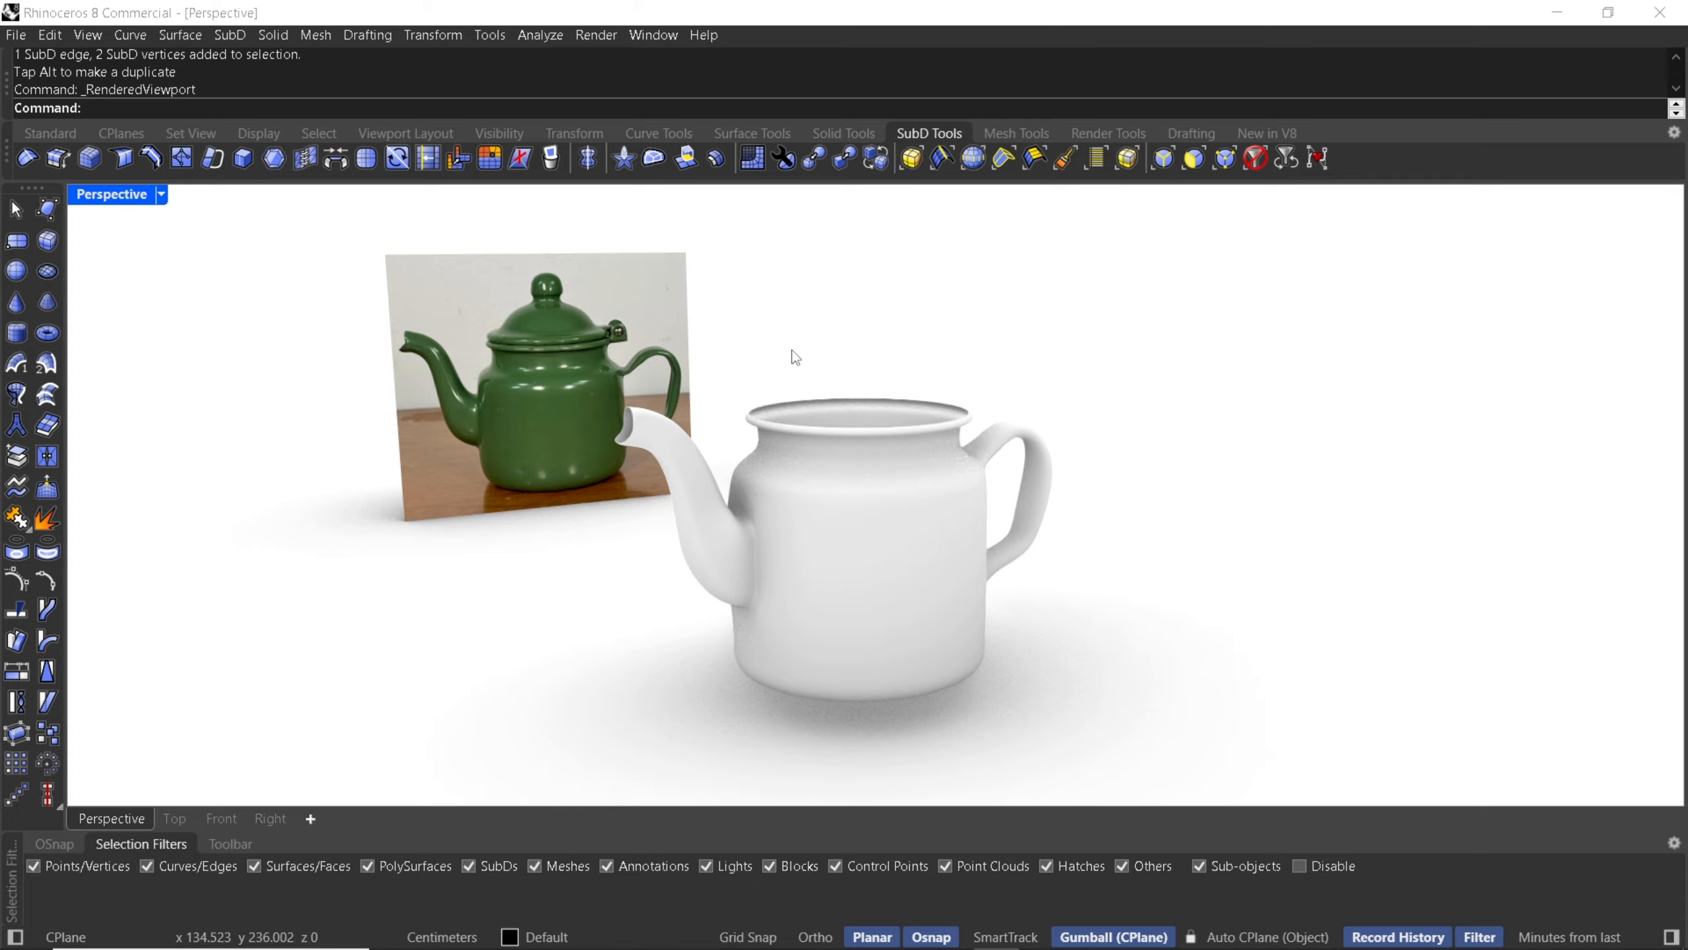
pyautogui.moveTo(795, 358); pyautogui.dragTo(775, 424, button='right')
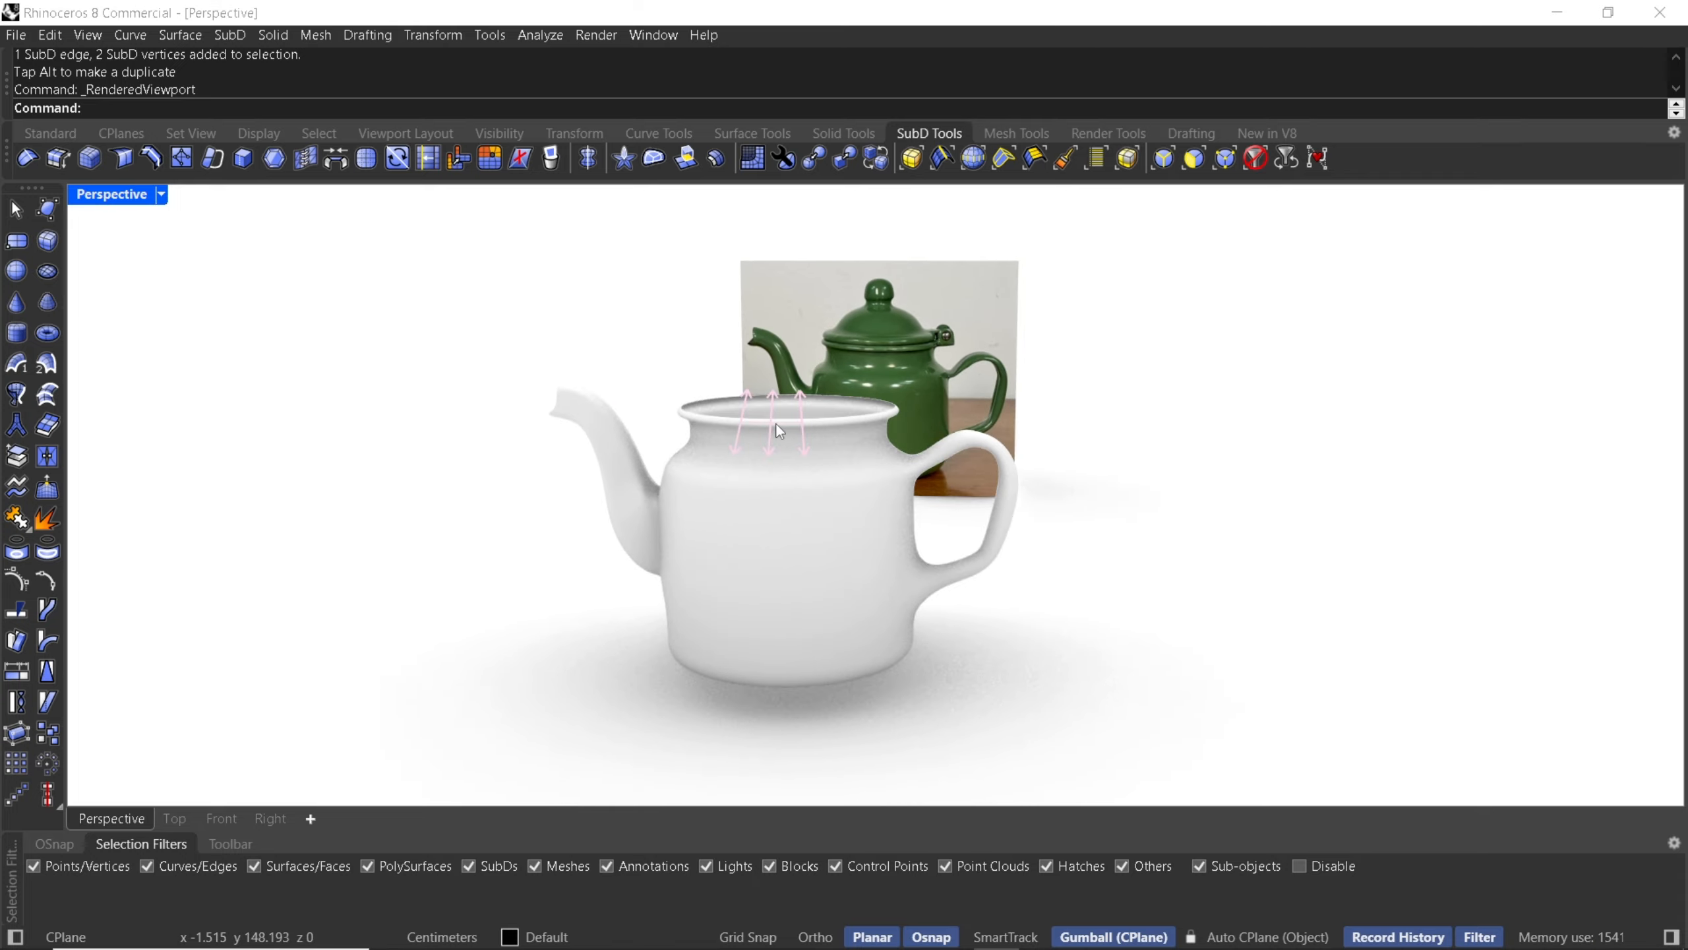